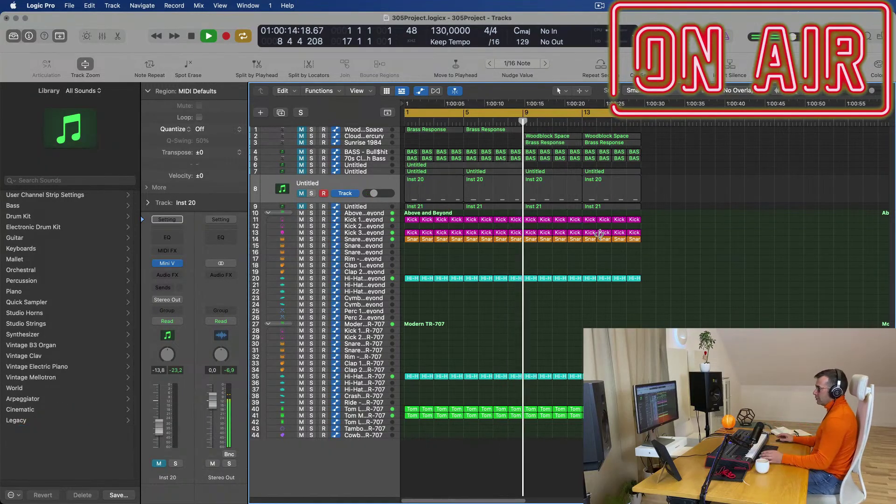
# Copy the Brass Response and Woodblock Space regions so tracks 1 to 3 are filled from bar 1 through bar 16
pyautogui.click(386, 376)
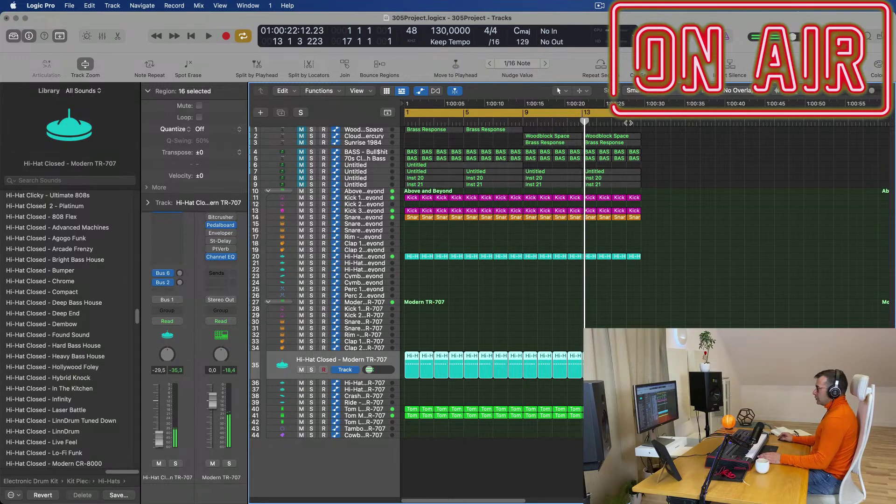
pyautogui.click(644, 143)
pyautogui.moveTo(644, 142); pyautogui.dragTo(443, 141)
pyautogui.press('super+r')
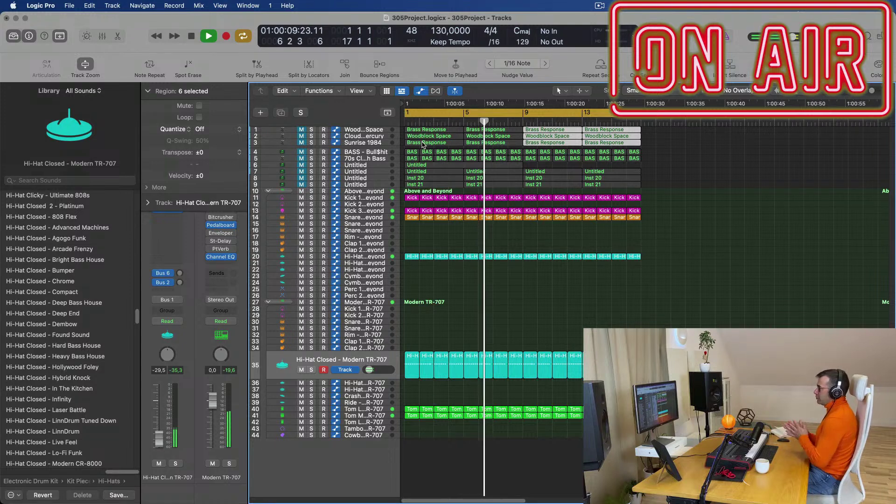
pyautogui.click(719, 222)
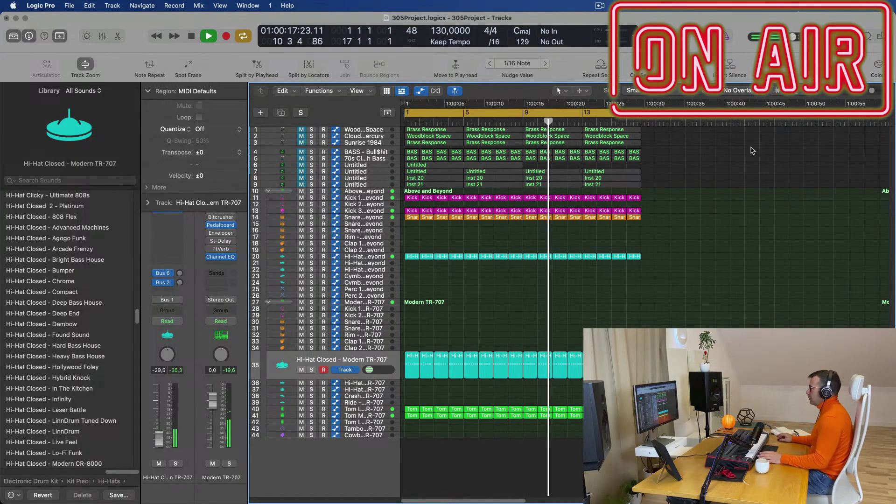
# Select the Inst 21 track and open its first region in the Piano Roll
pyautogui.press('Return')
pyautogui.click(365, 187)
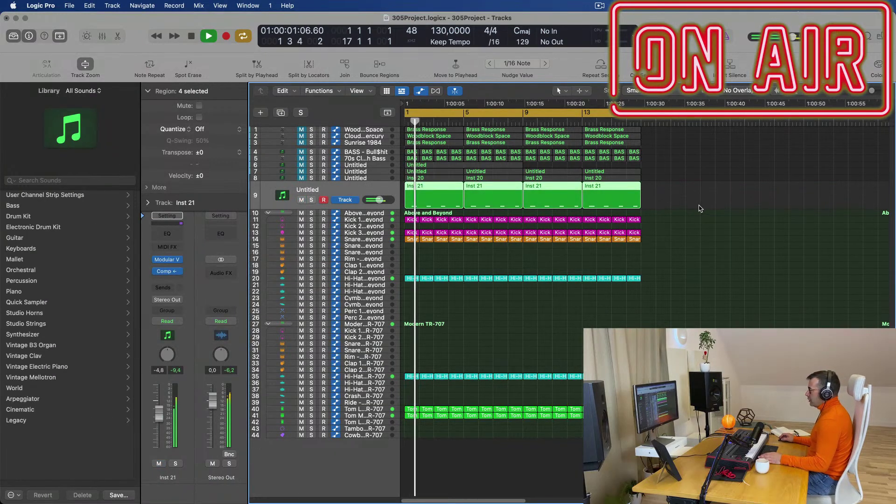
pyautogui.press('Return')
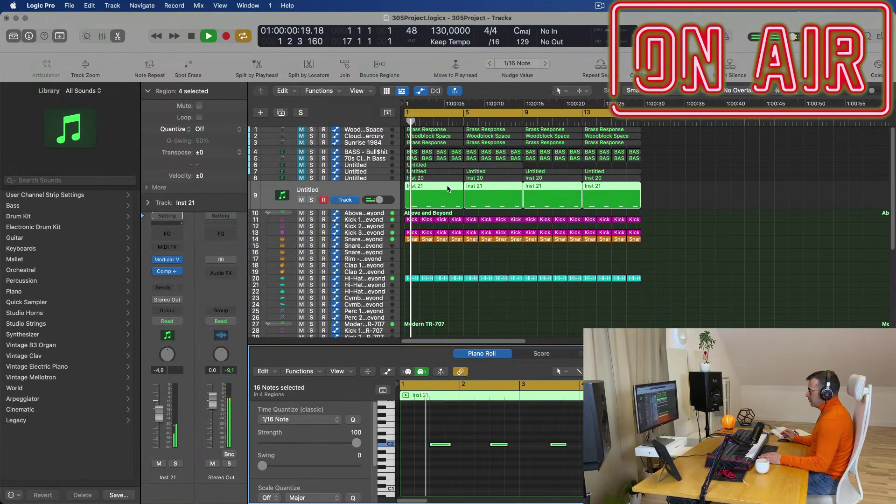
pyautogui.doubleClick(448, 189)
pyautogui.press('space')
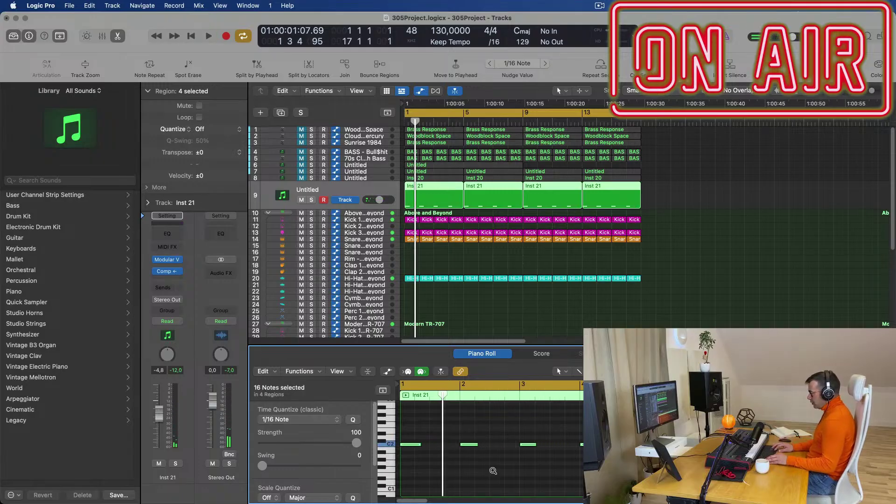
# Play the project from the beginning to listen to the Inst 21 part
pyautogui.press('Return')
pyautogui.press('space')
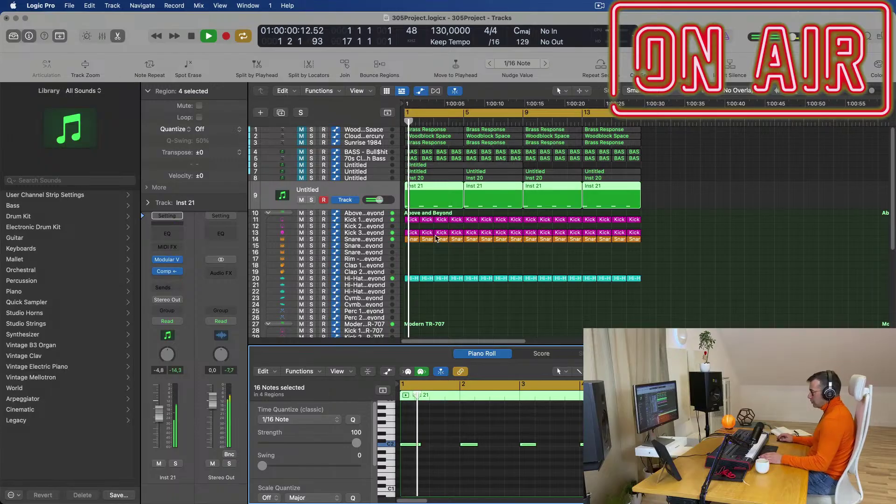
pyautogui.click(334, 189)
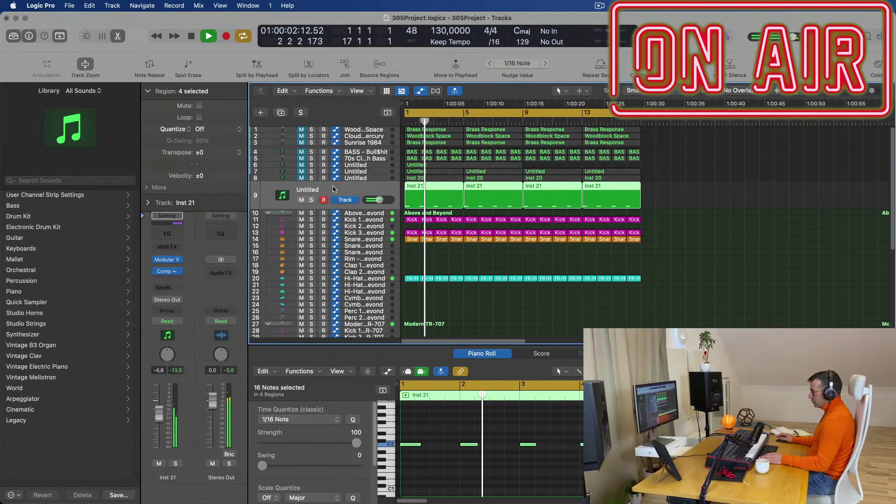
pyautogui.press('space')
pyautogui.press('space')
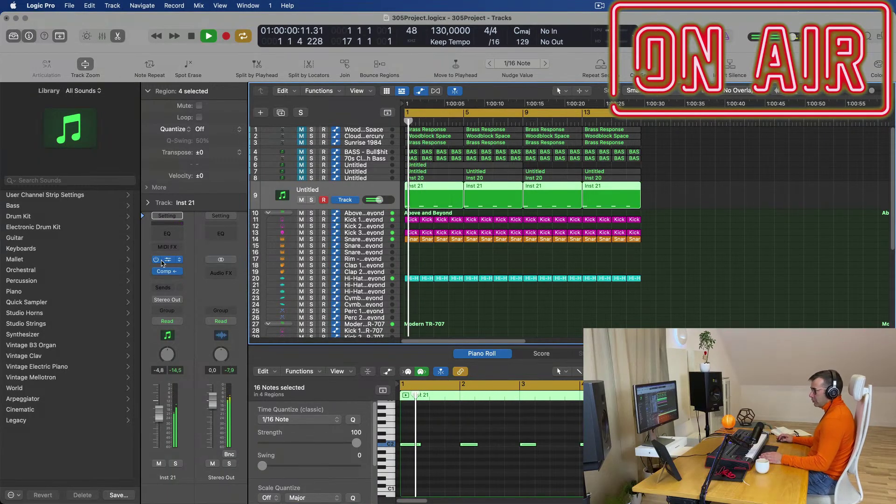
# Examine the Modular V synth used on the Inst 21 track, then close its window
pyautogui.click(167, 260)
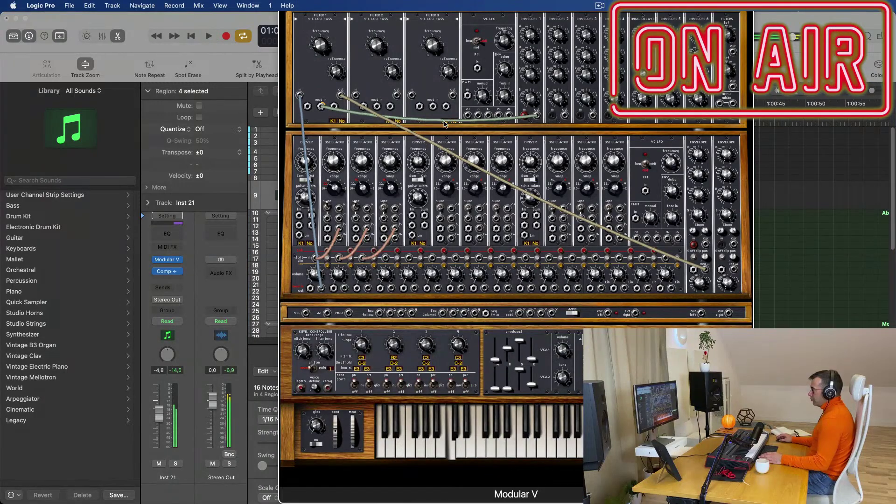
pyautogui.scroll(1, 420, 168)
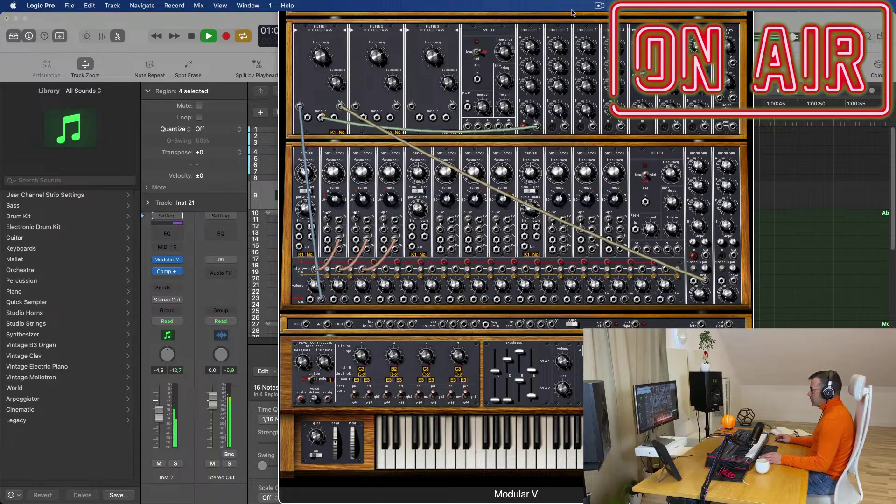
pyautogui.scroll(-1, 339, 14)
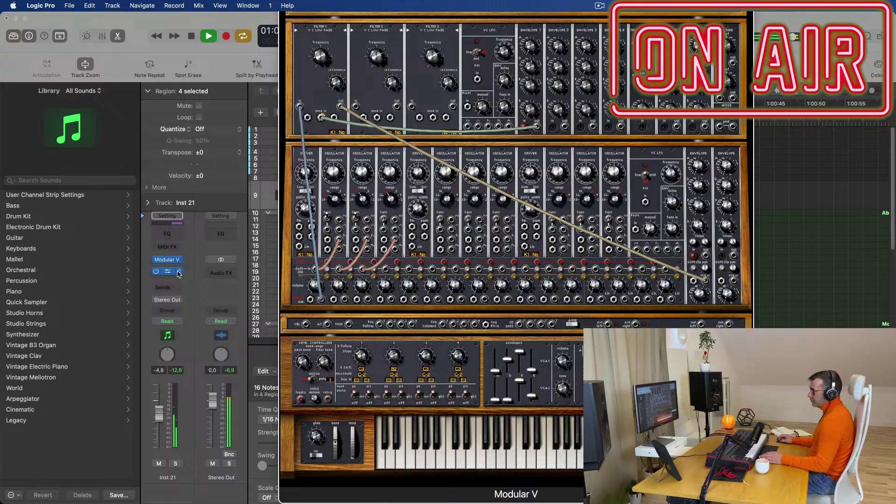
pyautogui.click(167, 260)
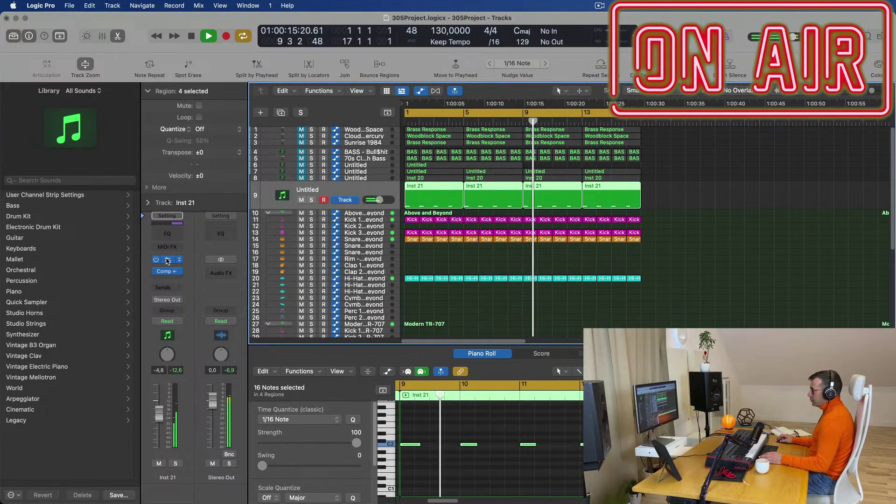
# Replace the Modular V instrument on the Inst 21 track with Sylenth1 and listen to its initial sound
pyautogui.click(168, 260)
pyautogui.click(179, 260)
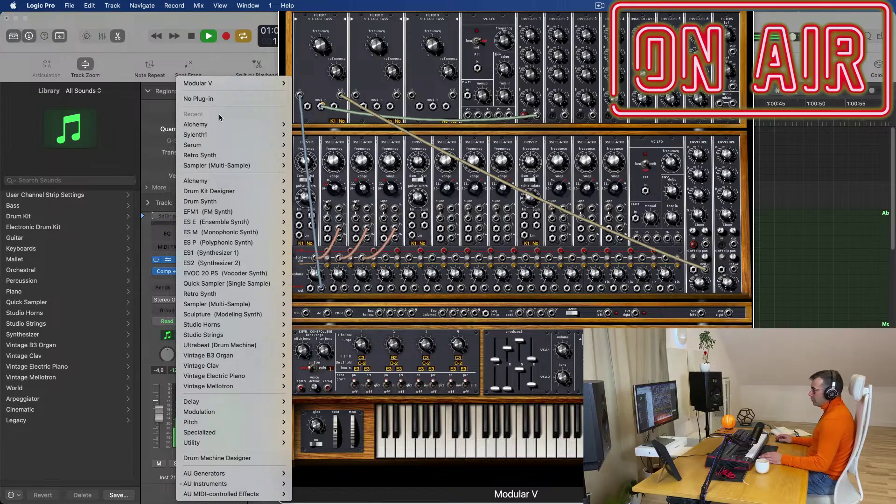
pyautogui.moveTo(220, 135)
pyautogui.click(307, 136)
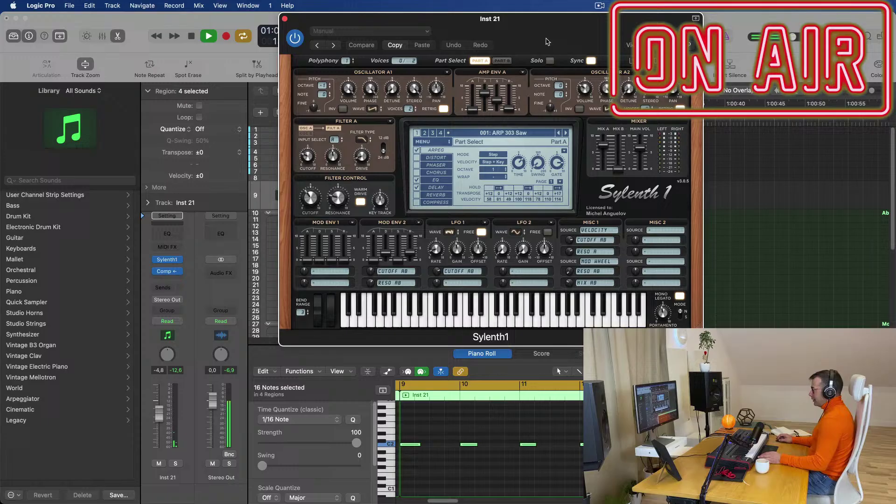
pyautogui.moveTo(547, 21); pyautogui.dragTo(530, 94)
pyautogui.press('space')
pyautogui.press('space')
pyautogui.press('space')
# Load the Sylenth1 Definitive Collection factory bank in Sylenth1
pyautogui.click(405, 316)
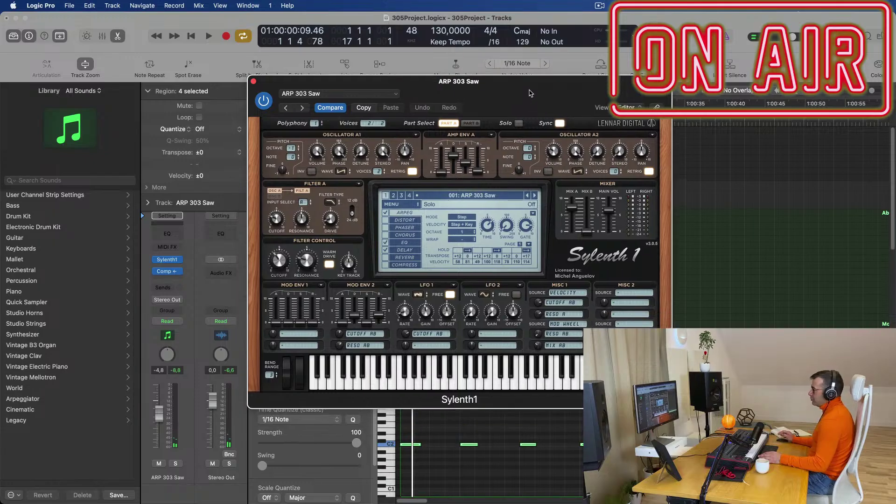
pyautogui.click(488, 196)
pyautogui.click(402, 207)
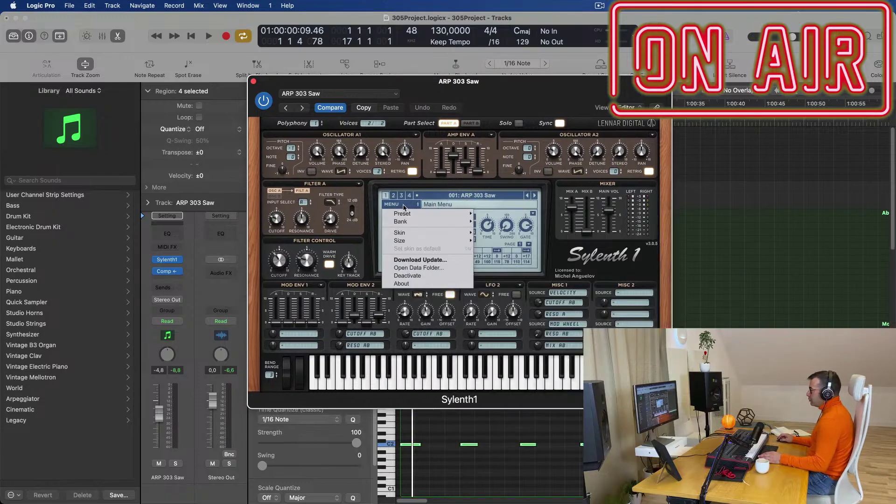
pyautogui.moveTo(433, 223)
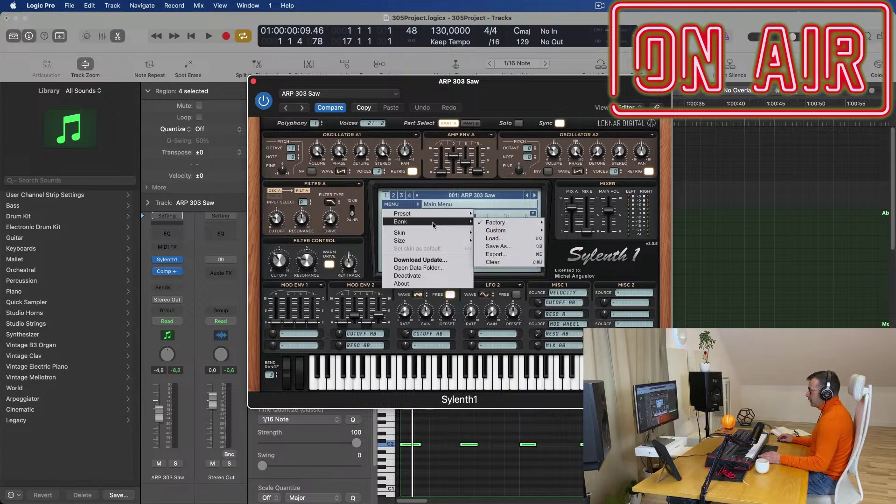
pyautogui.moveTo(503, 222)
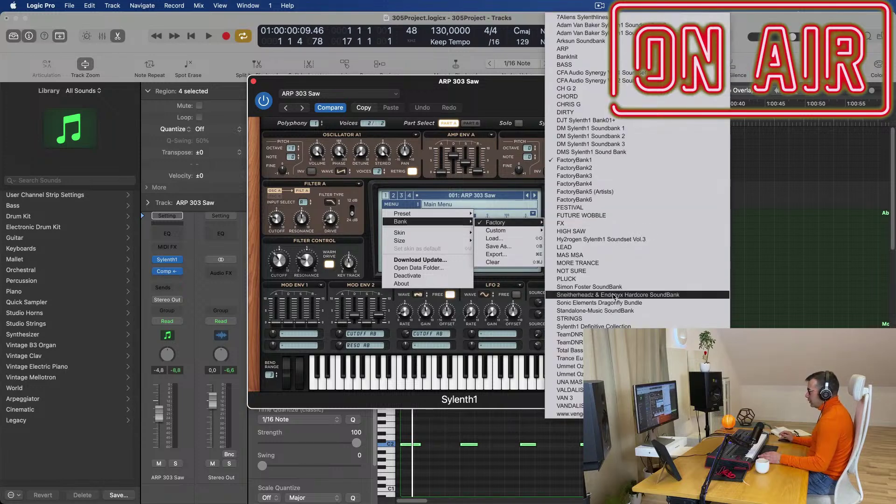
pyautogui.click(628, 328)
pyautogui.moveTo(516, 83); pyautogui.dragTo(672, 58)
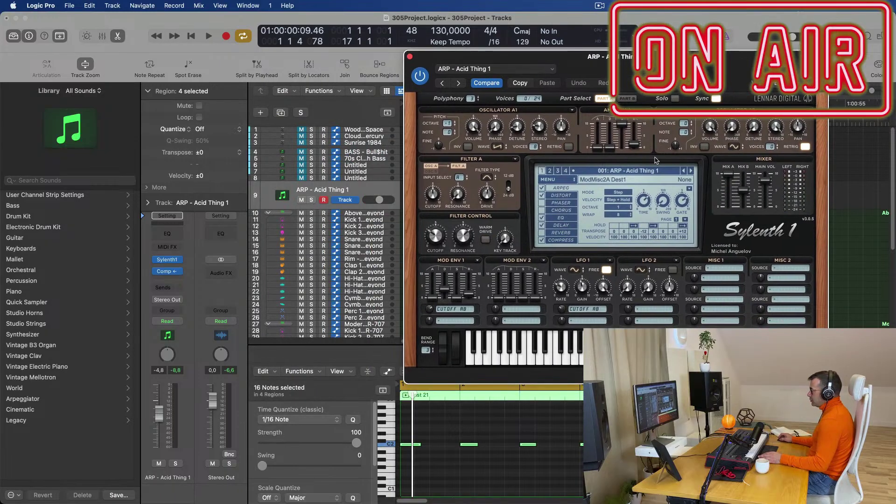
# Load the preset 027: BASS - Acid Bass in Sylenth1 and play it with the track
pyautogui.click(633, 171)
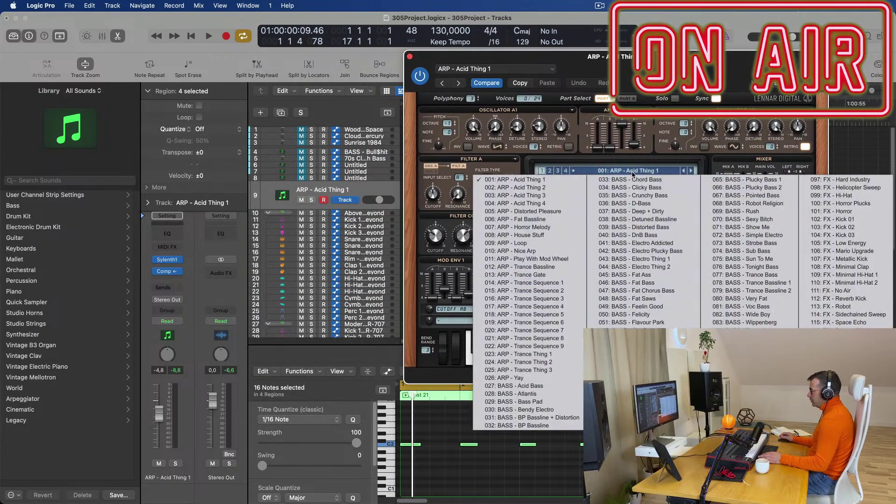
pyautogui.click(532, 385)
pyautogui.moveTo(566, 59); pyautogui.dragTo(512, 31)
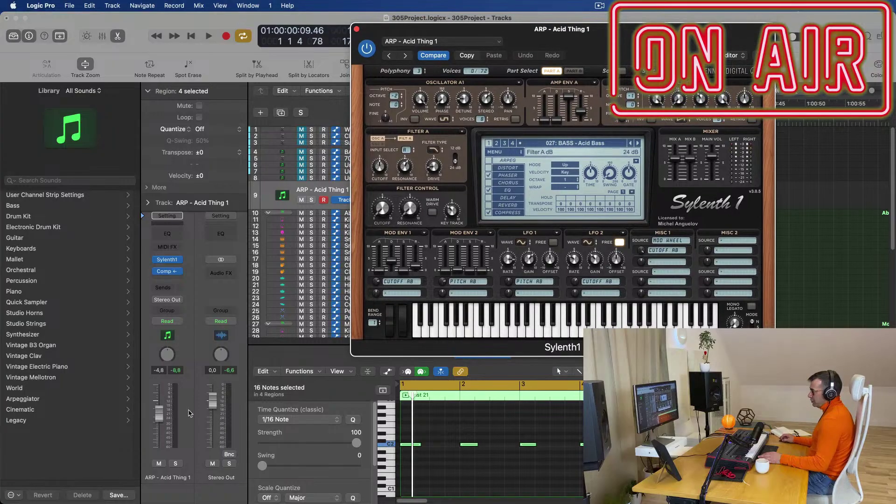
pyautogui.press('space')
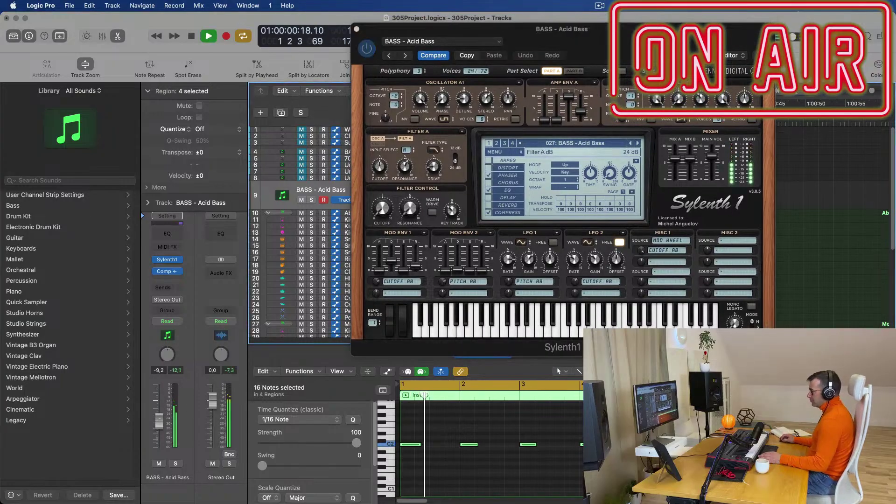
# Audition the following bass presets from Atlantis through Bass Pad to Bendy Electro
pyautogui.click(638, 143)
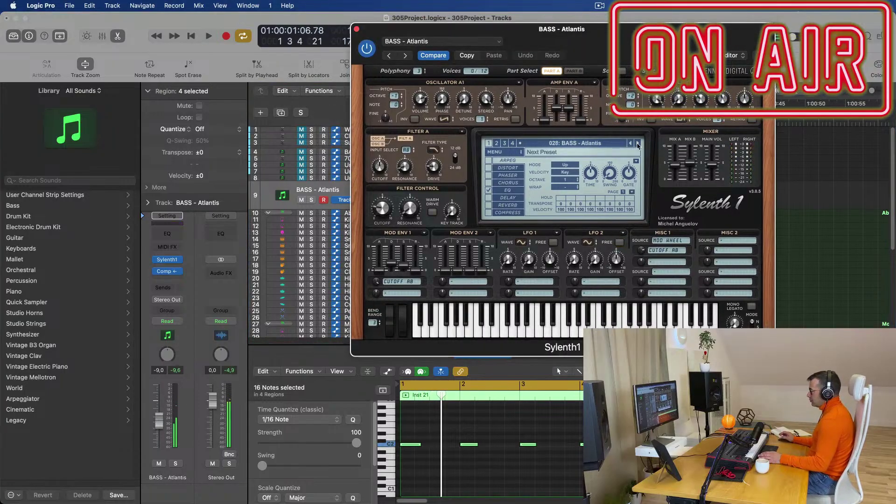
pyautogui.click(638, 143)
pyautogui.press('space')
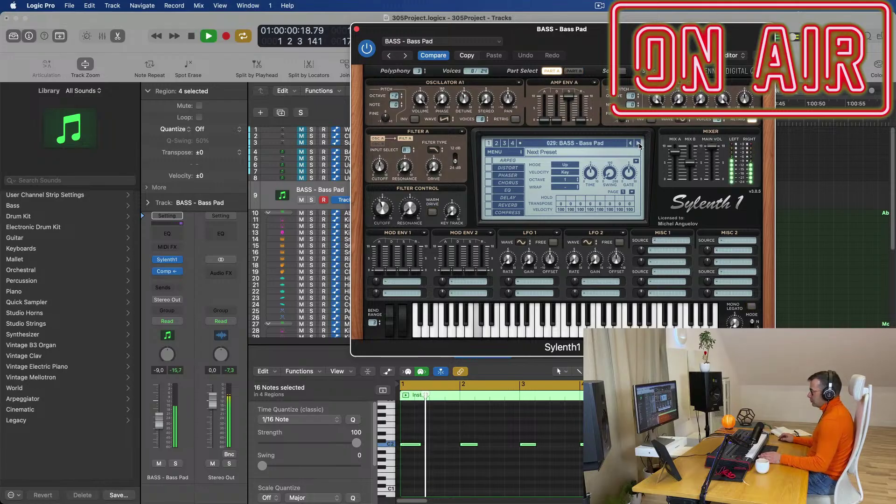
pyautogui.click(638, 143)
pyautogui.press('space')
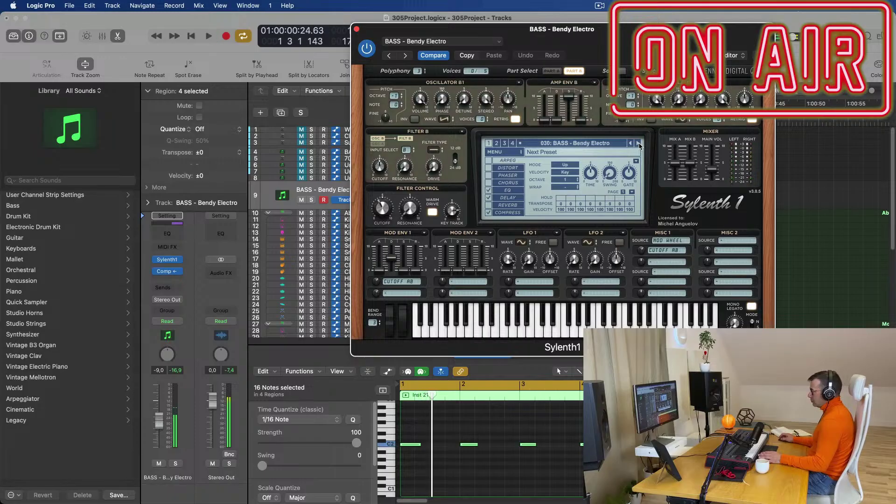
# Continue through the bass presets past BP Bassline and Clicky Bass, and return to Chord Bass to hear it
pyautogui.click(638, 144)
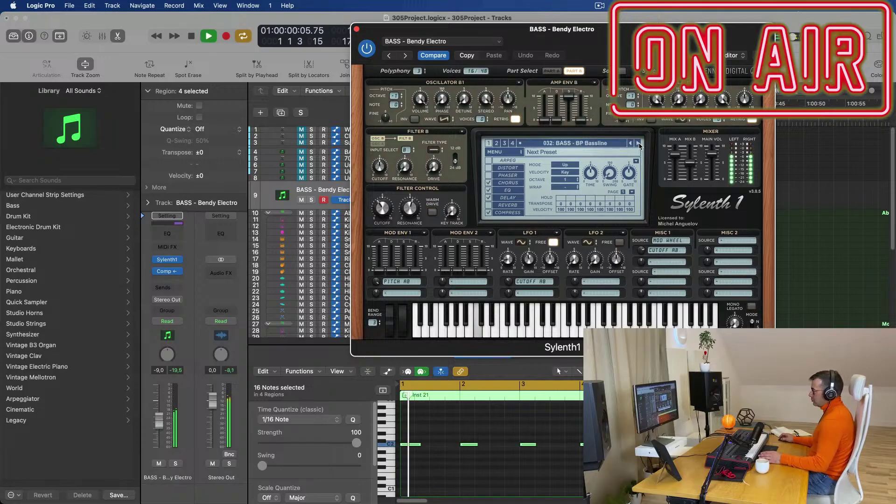
pyautogui.click(638, 144)
pyautogui.click(638, 144)
pyautogui.press('space')
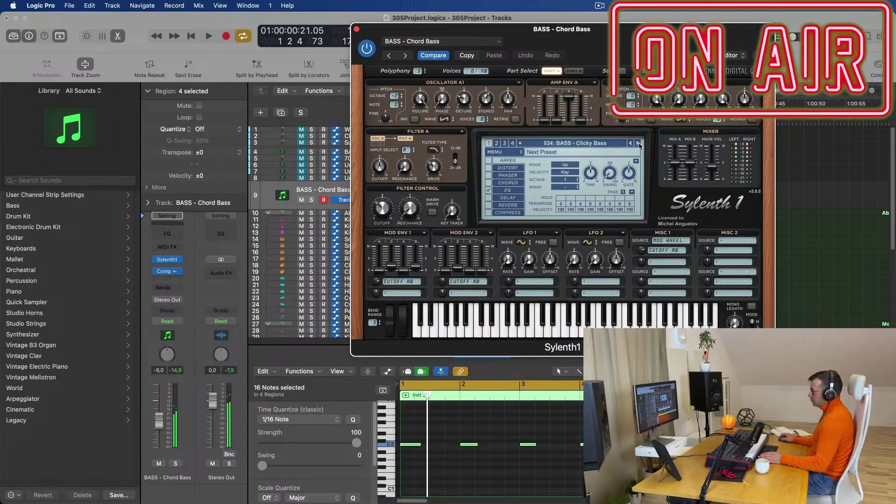
pyautogui.click(630, 145)
pyautogui.press('space')
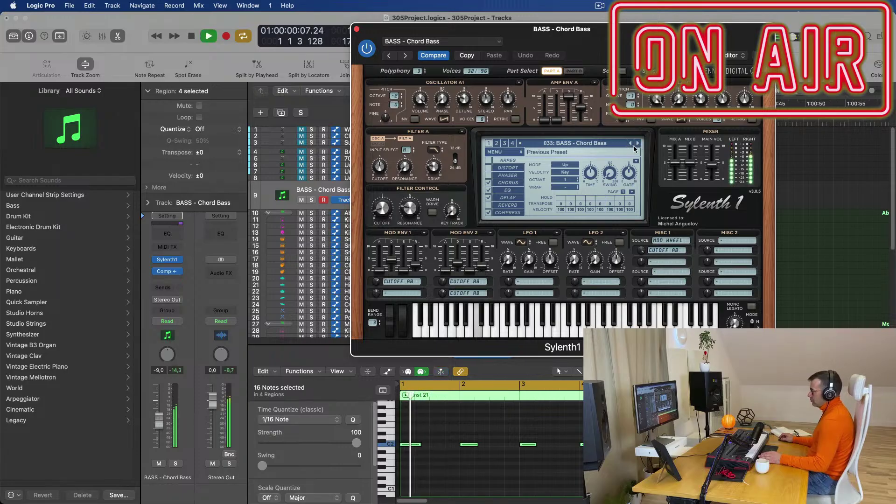
# Audition the bass presets from Clicky Bass and Crunchy Bass up to Deep + Dirty against the track
pyautogui.click(638, 145)
pyautogui.press('space')
pyautogui.click(638, 145)
pyautogui.press('space')
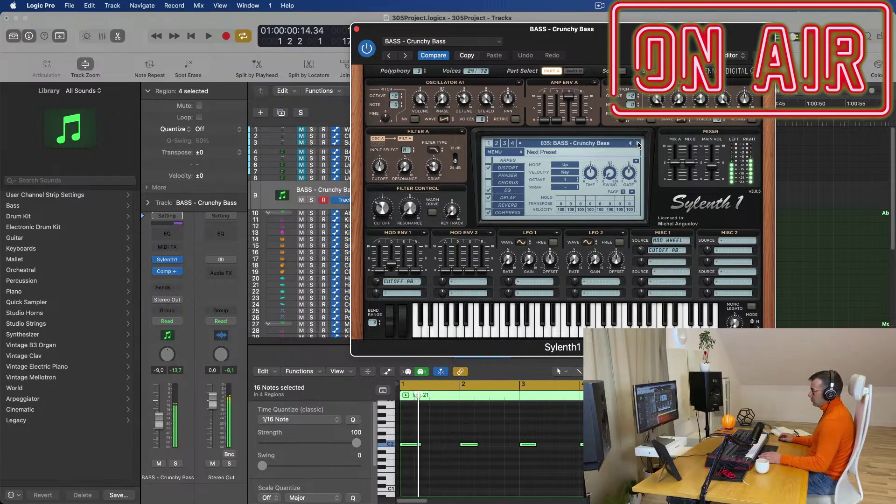
pyautogui.click(638, 145)
pyautogui.press('space')
pyautogui.click(638, 145)
pyautogui.press('space')
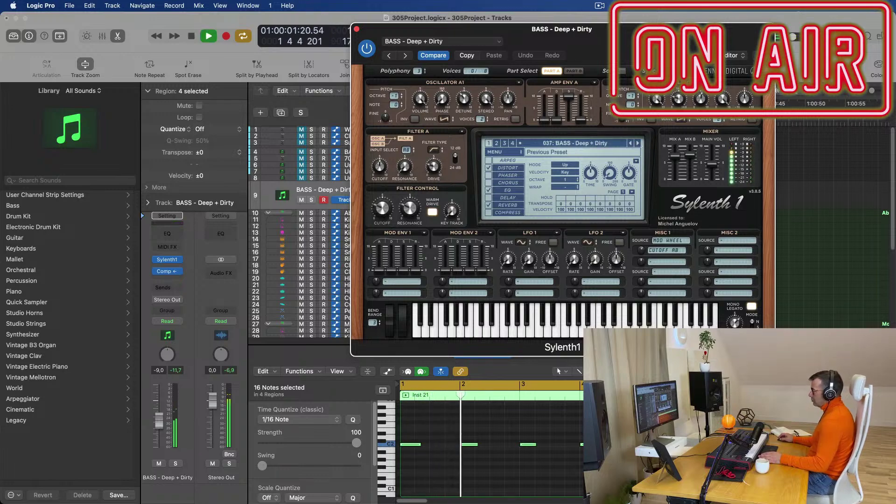
# Switch Sylenth1 to the preset 038: BASS - Detuned Bassline and play it from the start with the track
pyautogui.moveTo(652, 29); pyautogui.dragTo(654, 63)
pyautogui.click(639, 177)
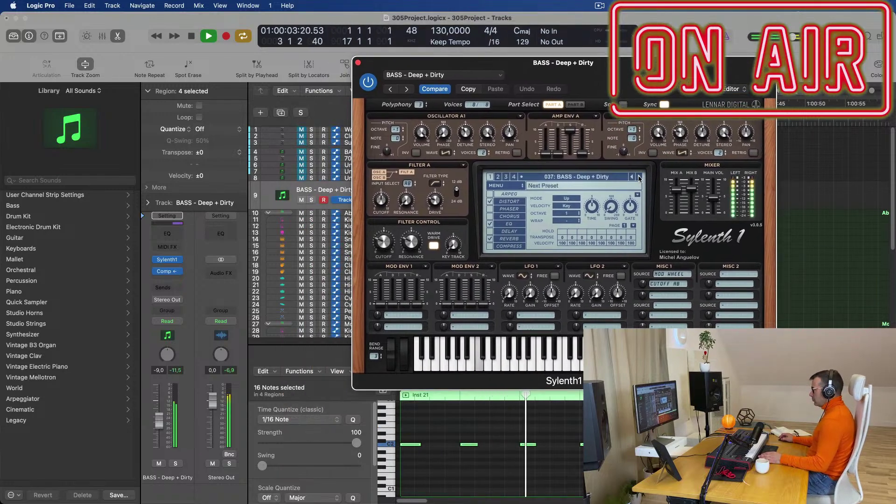
pyautogui.press('space')
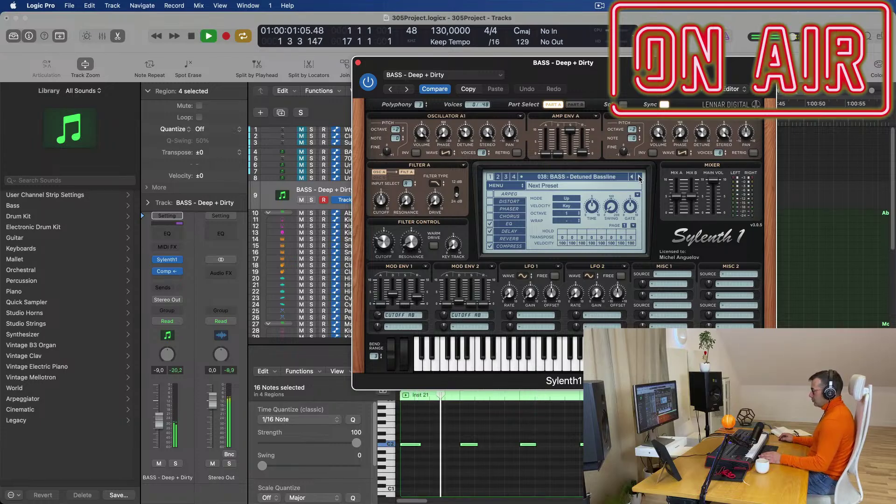
pyautogui.press('space')
pyautogui.press('space')
pyautogui.moveTo(672, 63); pyautogui.dragTo(579, 98)
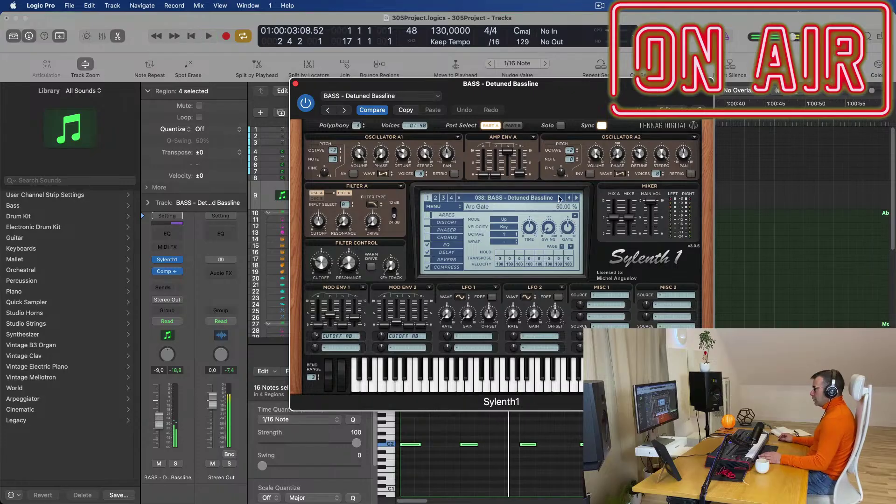
pyautogui.press('space')
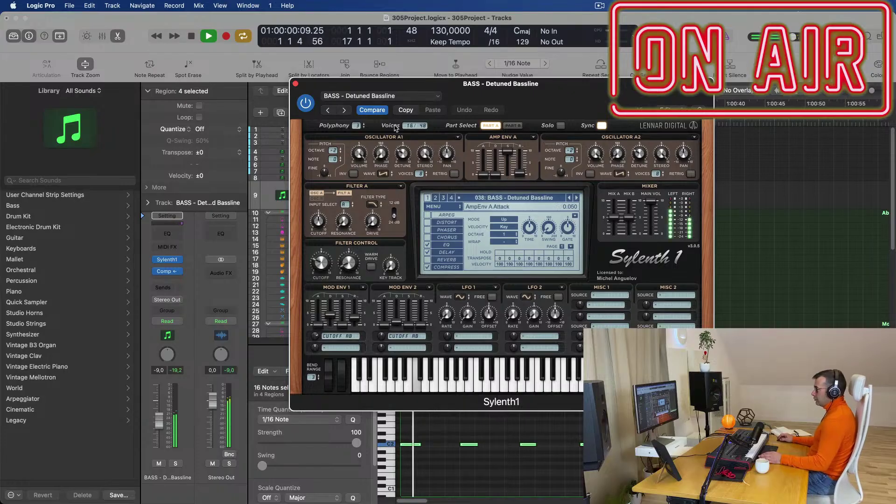
# Audition the Sylenth1 bass presets from Distorted Bass through DnB Bass and Electro Plucky Bass to Electro Thing 1
pyautogui.click(577, 198)
pyautogui.press('space')
pyautogui.click(577, 198)
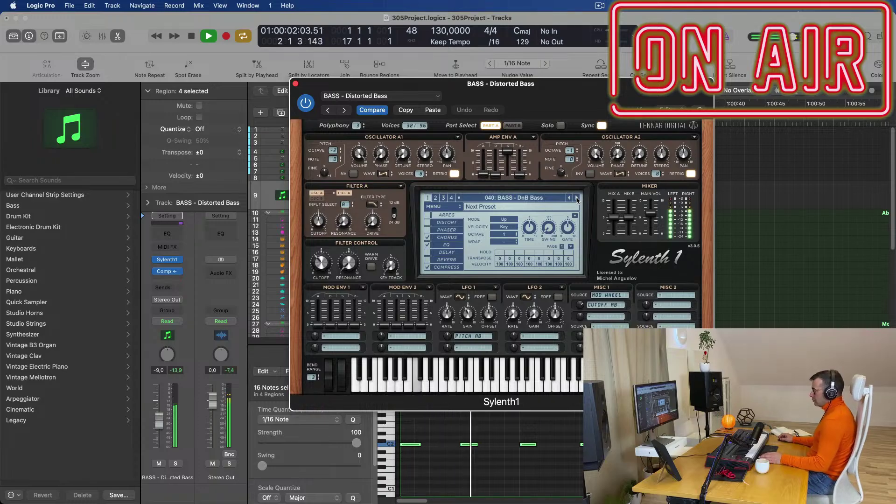
pyautogui.click(577, 198)
pyautogui.click(577, 199)
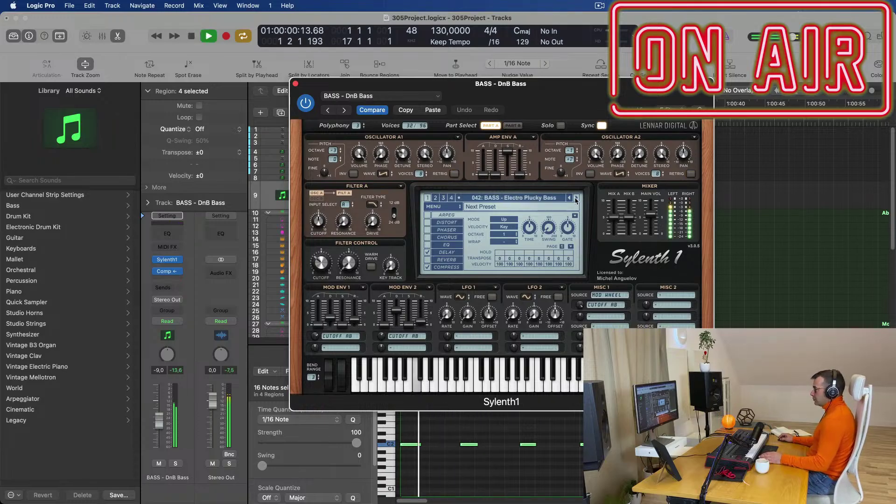
pyautogui.click(576, 198)
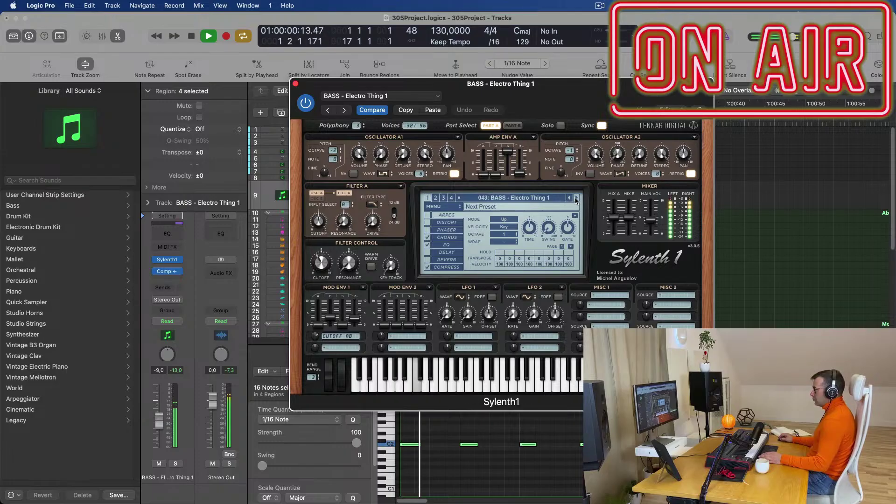
# Continue through the bass presets past Fat Bass and switch Sylenth1 to 047: BASS - Fat Chorus Bass
pyautogui.click(576, 198)
pyautogui.click(576, 199)
pyautogui.click(575, 198)
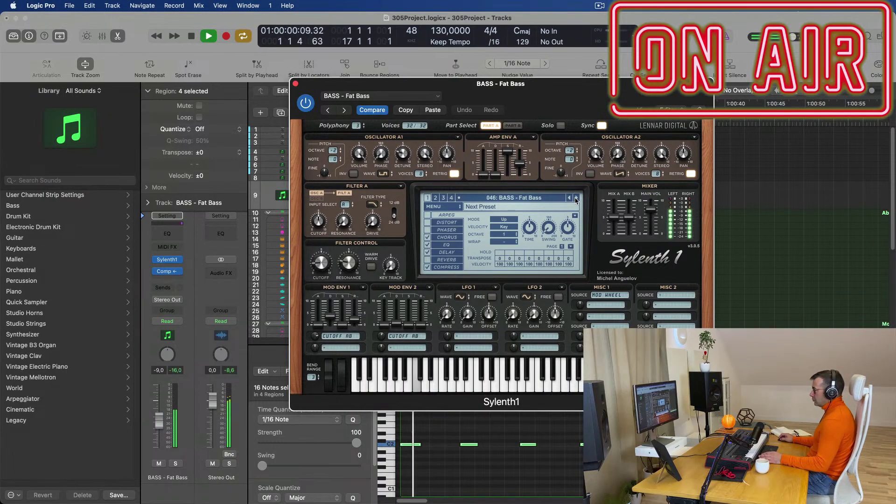
pyautogui.click(576, 198)
pyautogui.press('space')
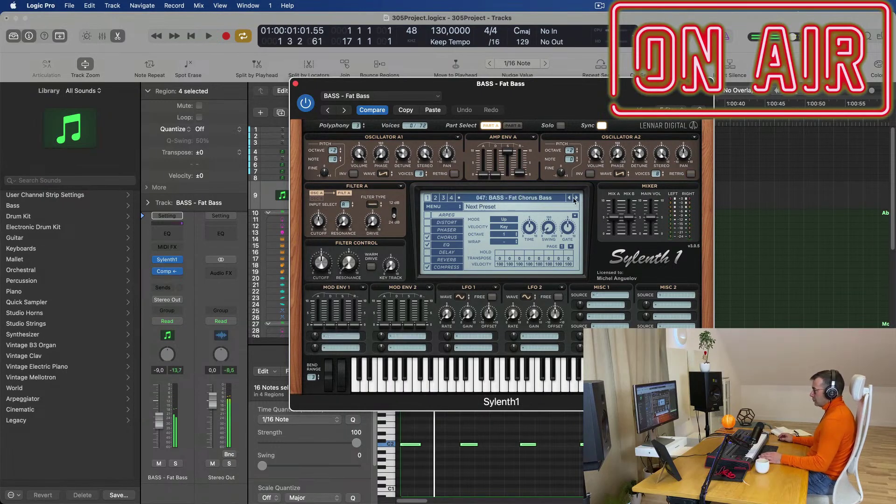
# Play the loop with the Fat Chorus Bass preset and close the Sylenth1 window
pyautogui.moveTo(574, 102); pyautogui.dragTo(658, 51)
pyautogui.press('space')
pyautogui.press('space')
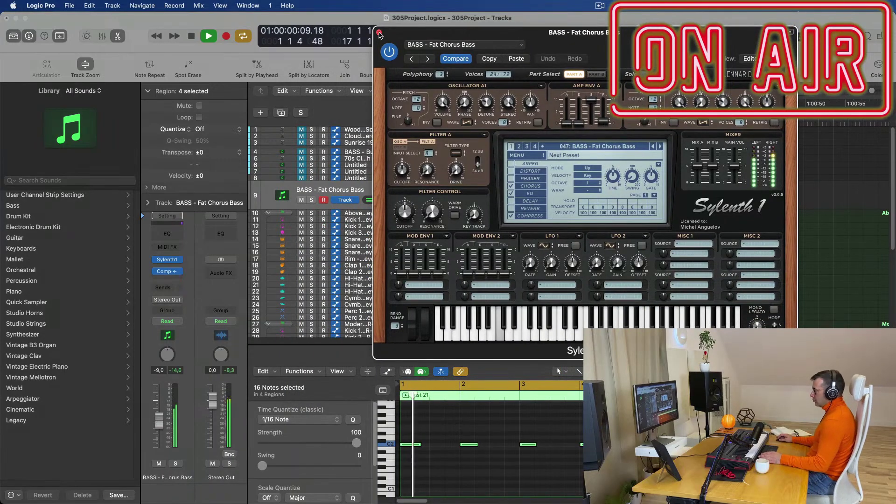
pyautogui.click(379, 33)
pyautogui.press('space')
# Lengthen all 16 selected bass notes of the Inst 21 regions slightly in the Piano Roll
pyautogui.click(515, 471)
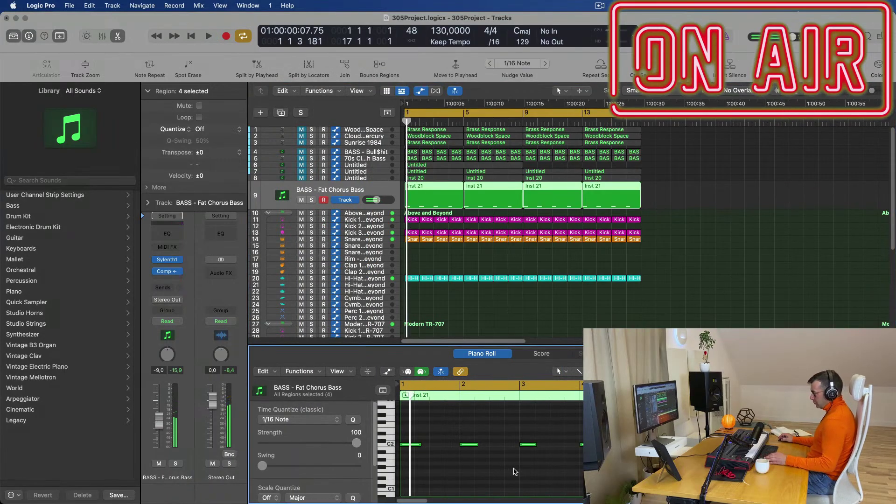
pyautogui.keyDown('ctrl'); pyautogui.keyDown('alt'); pyautogui.click(516, 469); pyautogui.keyUp('alt'); pyautogui.keyUp('ctrl')
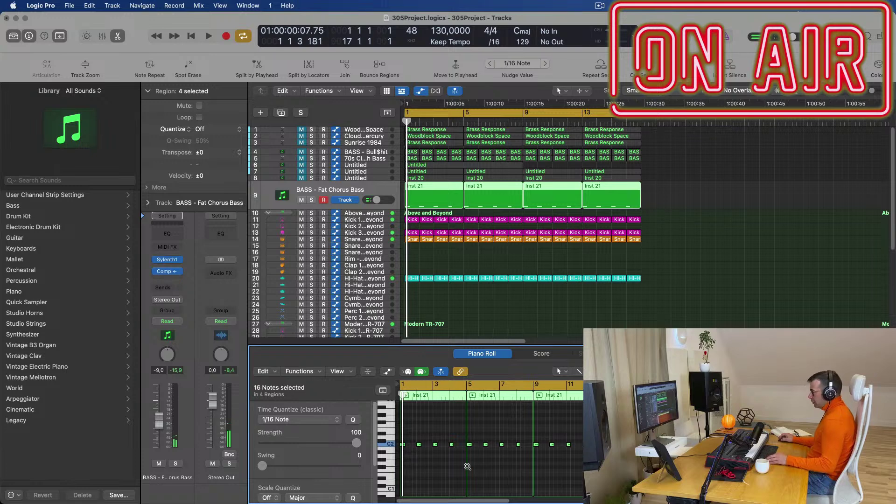
pyautogui.keyDown('ctrl'); pyautogui.keyDown('alt'); pyautogui.click(468, 467); pyautogui.keyUp('alt'); pyautogui.keyUp('ctrl')
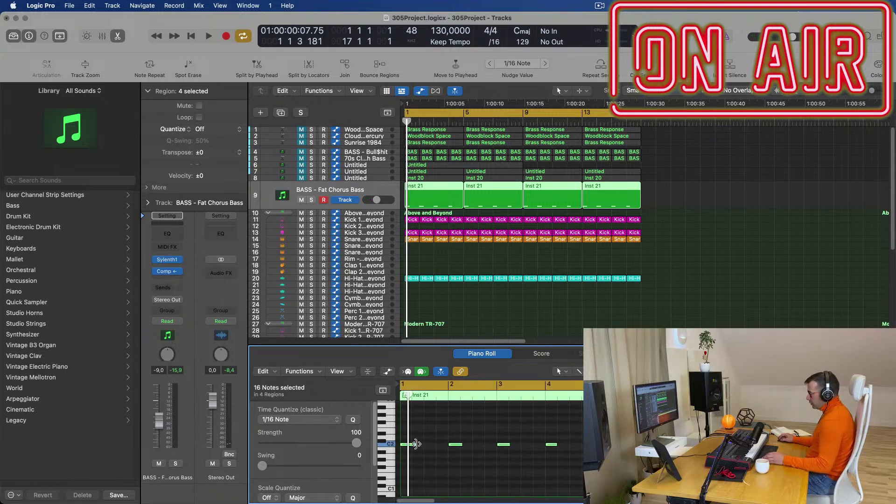
pyautogui.moveTo(416, 443); pyautogui.dragTo(422, 446)
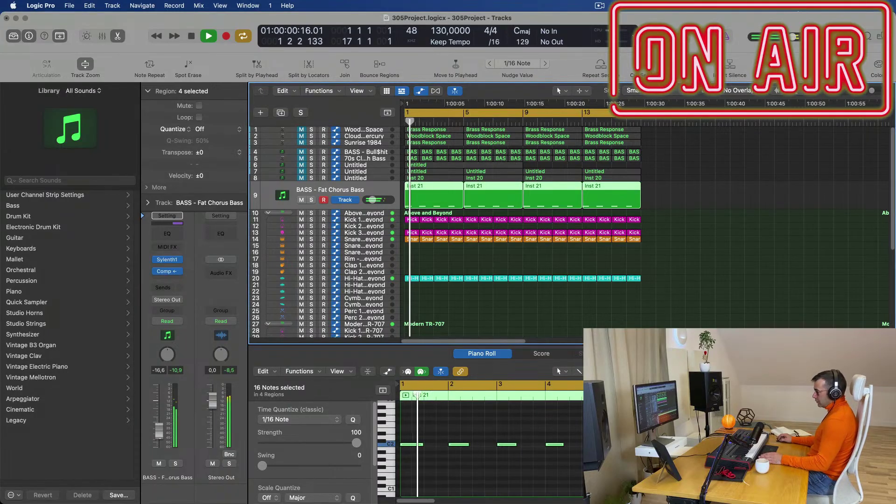
# Set the BASS - Fat Chorus Bass track's volume to -15.2 dB while replaying the loop from the start
pyautogui.press('space')
pyautogui.press('space')
pyautogui.moveTo(159, 430); pyautogui.dragTo(159, 428)
pyautogui.press('space')
pyautogui.press('space')
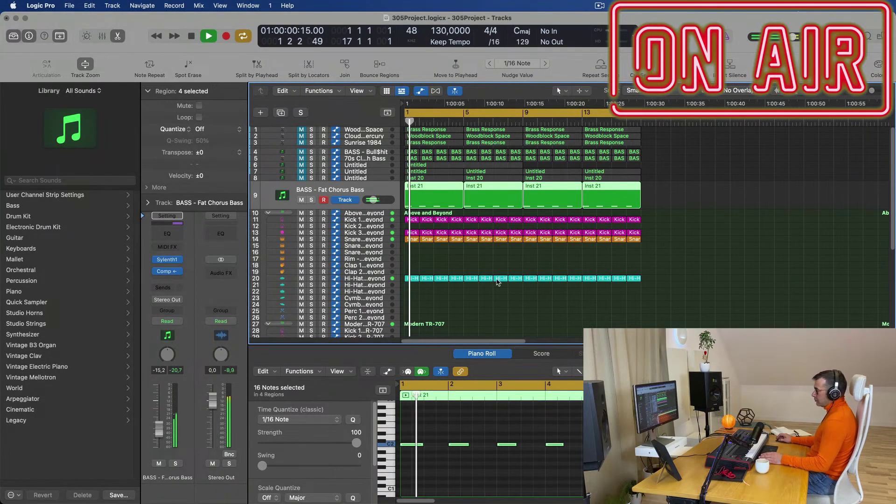
pyautogui.press('Return')
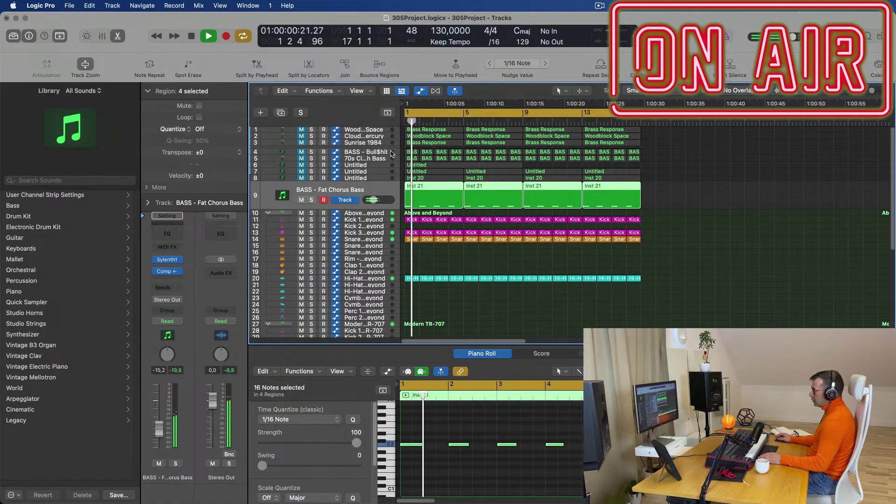
# Select the 70s Classic Synth Bass track, passing over BASS - Bull$hit, and unmute it
pyautogui.click(392, 154)
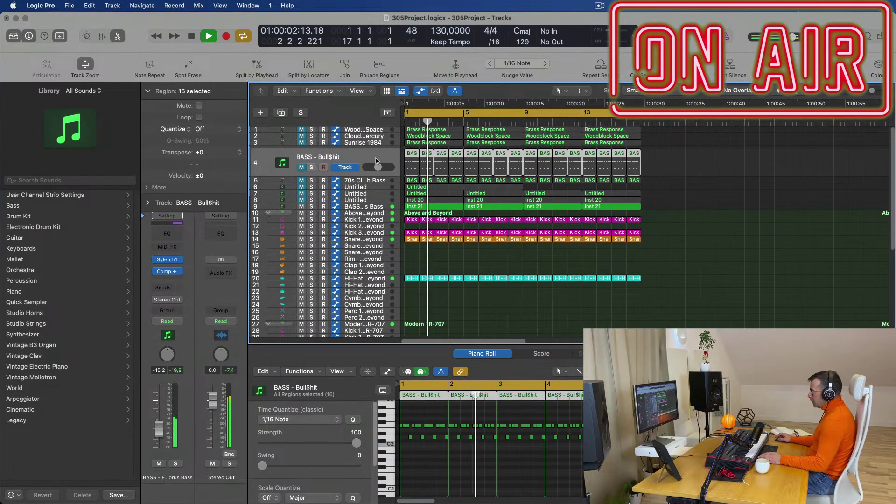
pyautogui.press('Return')
pyautogui.click(327, 180)
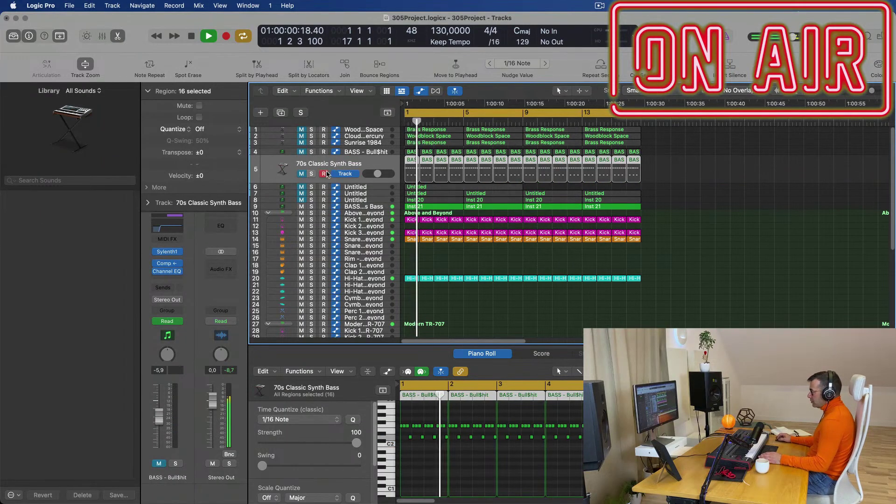
pyautogui.press('Return')
pyautogui.click(302, 174)
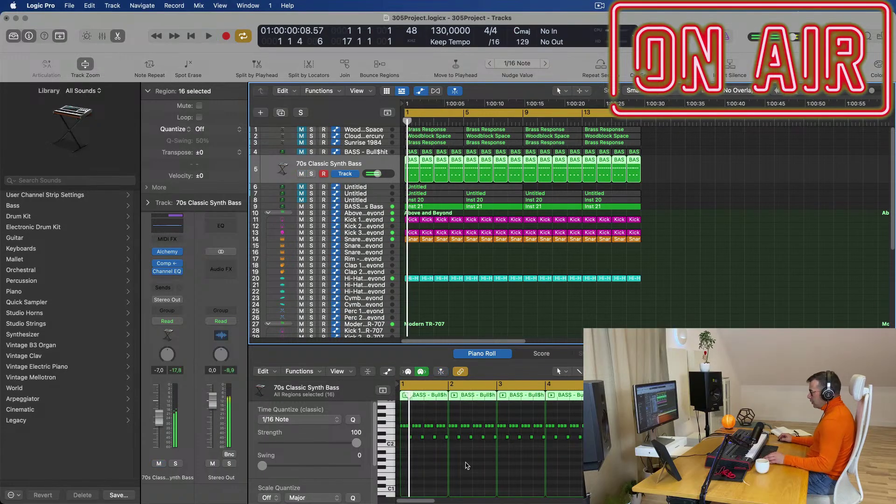
# Select all the lower-pitched notes in the 70s Classic Synth Bass regions and raise them to the pitch of the upper notes
pyautogui.hscroll(-5, 462, 465)
pyautogui.click(486, 464)
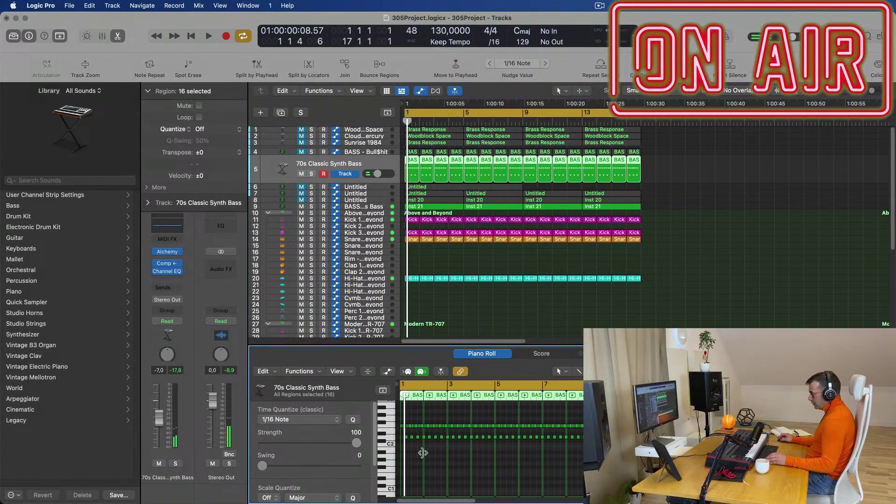
pyautogui.moveTo(583, 452); pyautogui.dragTo(394, 436)
pyautogui.click(396, 439)
pyautogui.scroll(5, 415, 467)
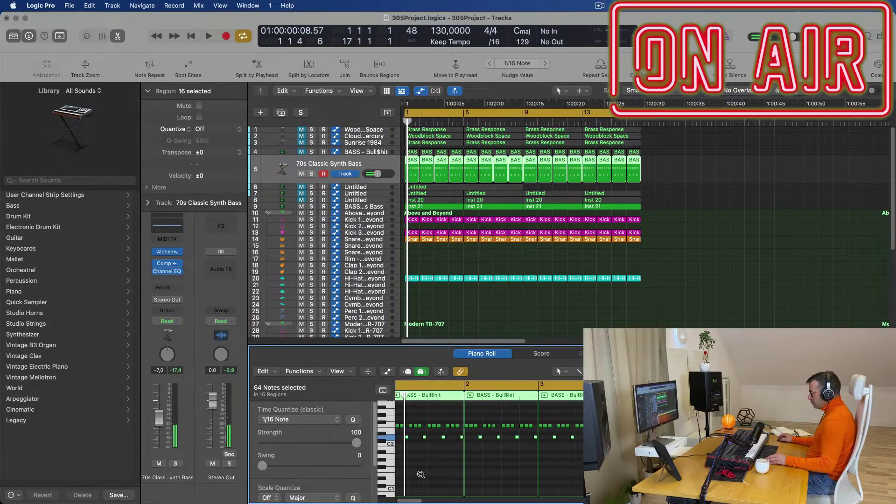
# Play the loop and set the 70s Classic Synth Bass track's volume to -12.2 dB
pyautogui.press('space')
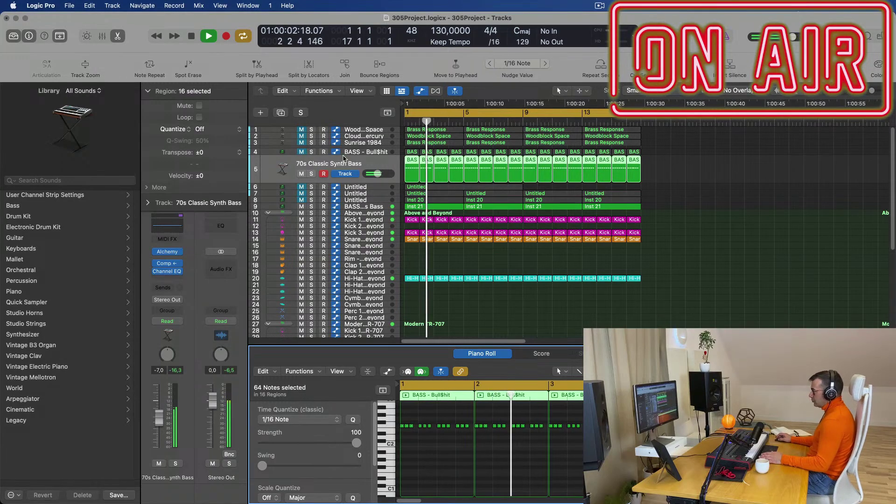
pyautogui.moveTo(377, 173); pyautogui.dragTo(376, 173)
pyautogui.press('Return')
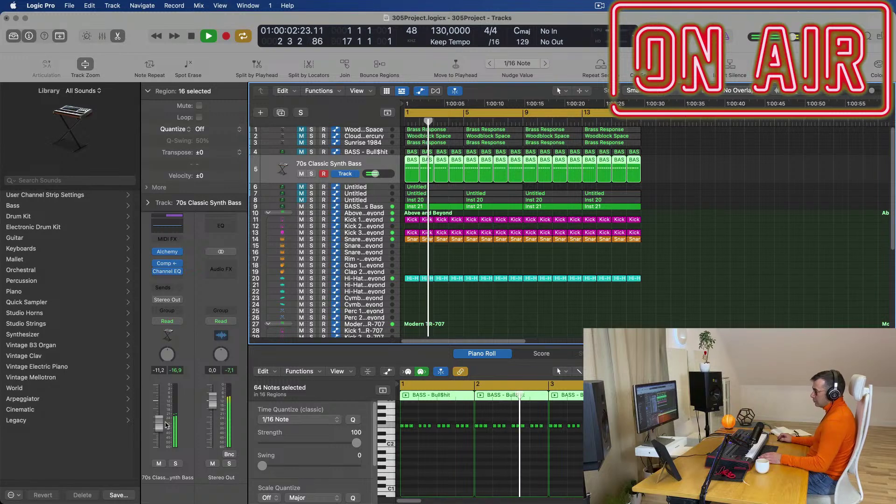
pyautogui.press('space')
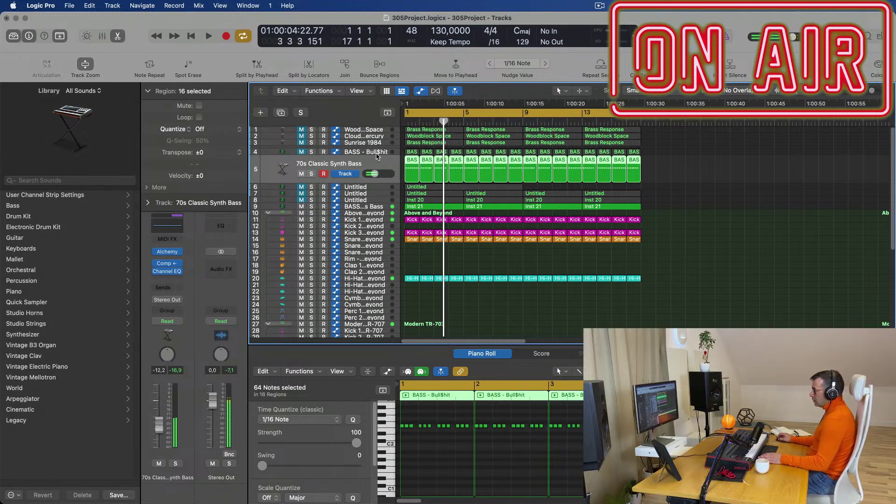
pyautogui.press('space')
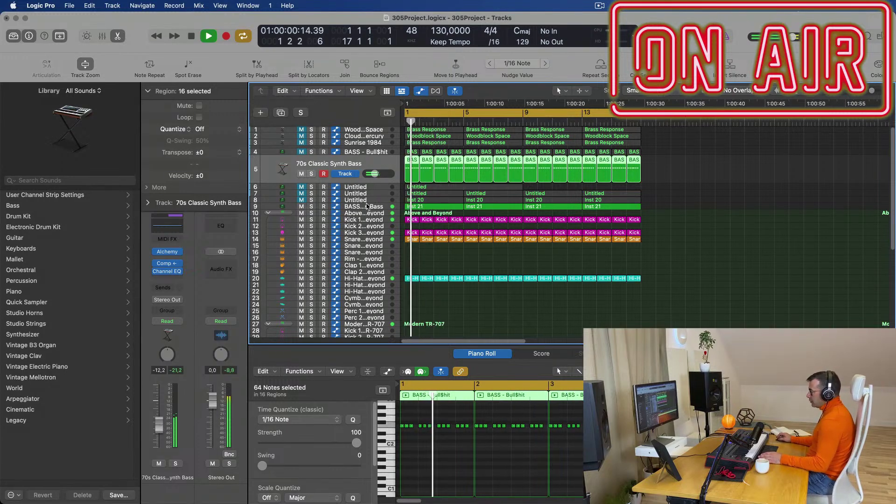
# Duplicate the BASS - Fat Chorus Bass track, move the 70s Classic Synth Bass regions onto the duplicate and play it
pyautogui.click(367, 206)
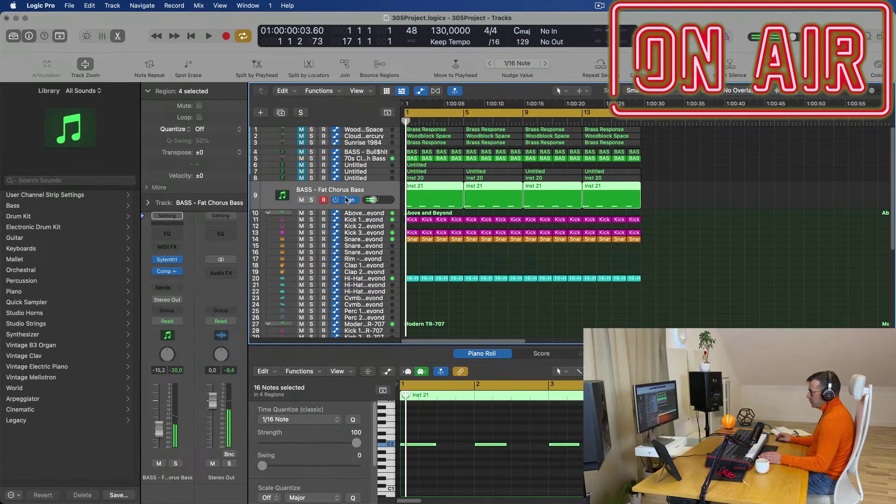
pyautogui.press('super+d')
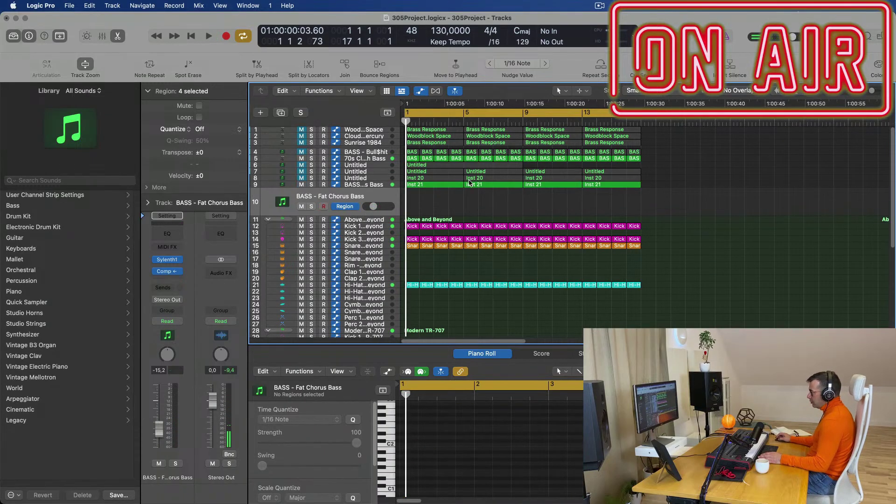
pyautogui.moveTo(551, 161); pyautogui.dragTo(409, 203)
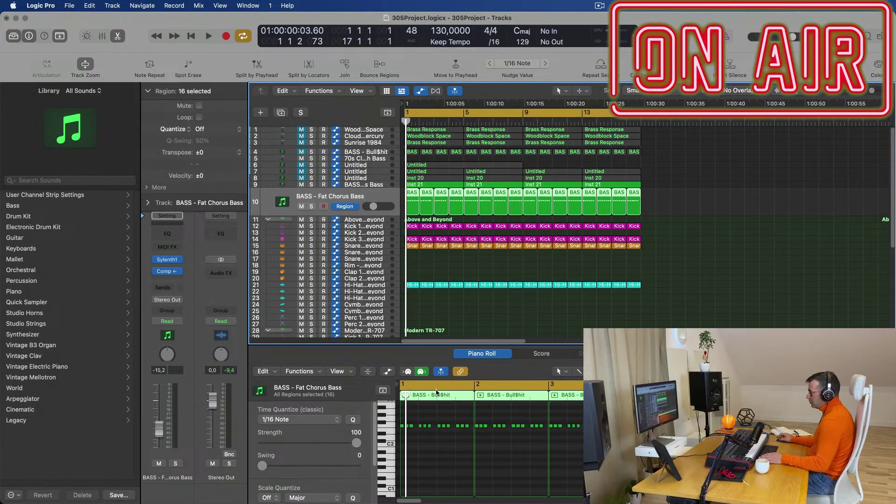
pyautogui.press('space')
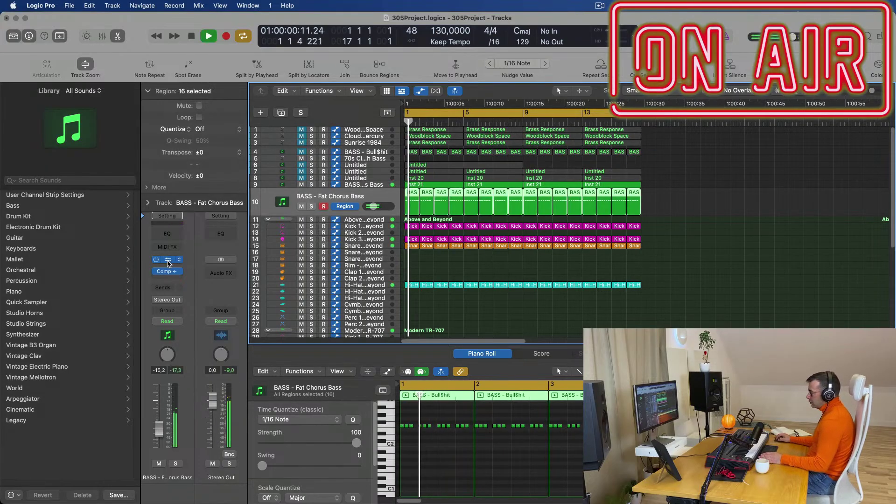
# Open Sylenth1 on the duplicated track, switch it to 049: BASS - Feelin Good and set the track's volume to -18.0 dB
pyautogui.click(177, 259)
pyautogui.moveTo(549, 143); pyautogui.dragTo(517, 152)
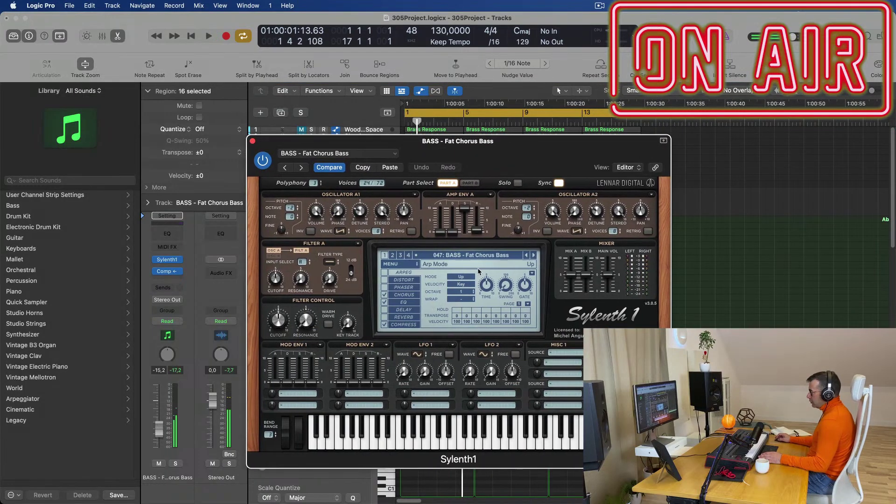
pyautogui.click(534, 256)
pyautogui.click(533, 256)
pyautogui.moveTo(526, 141); pyautogui.dragTo(698, 107)
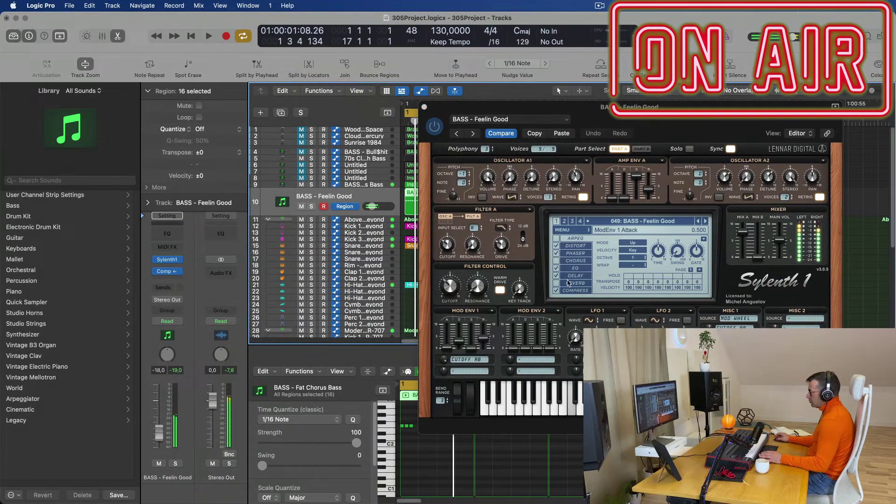
# Audition the presets Felicity and Flavour Park, and switch Sylenth1 to 052: BASS - Get Outta My Way
pyautogui.click(706, 222)
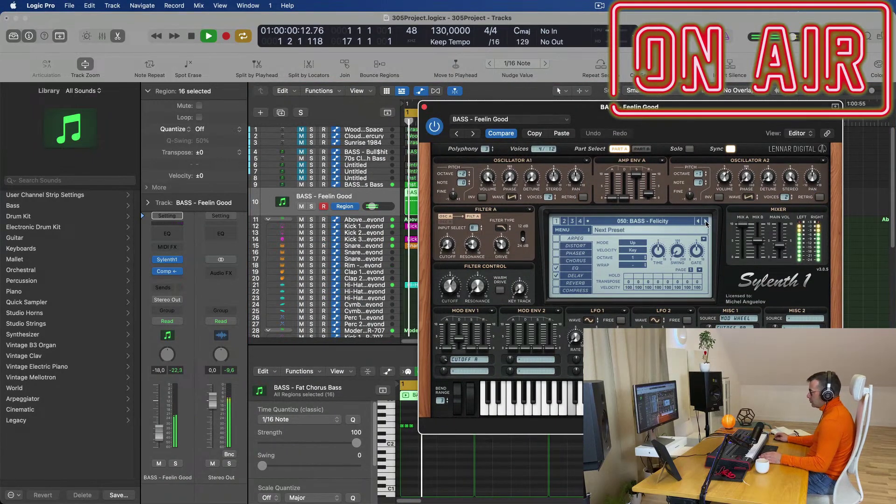
pyautogui.moveTo(689, 108); pyautogui.dragTo(485, 132)
pyautogui.click(465, 241)
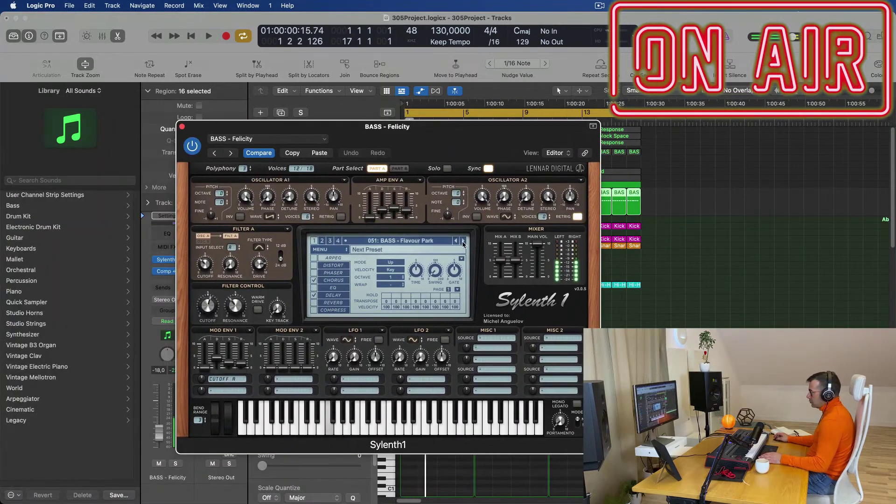
pyautogui.click(465, 241)
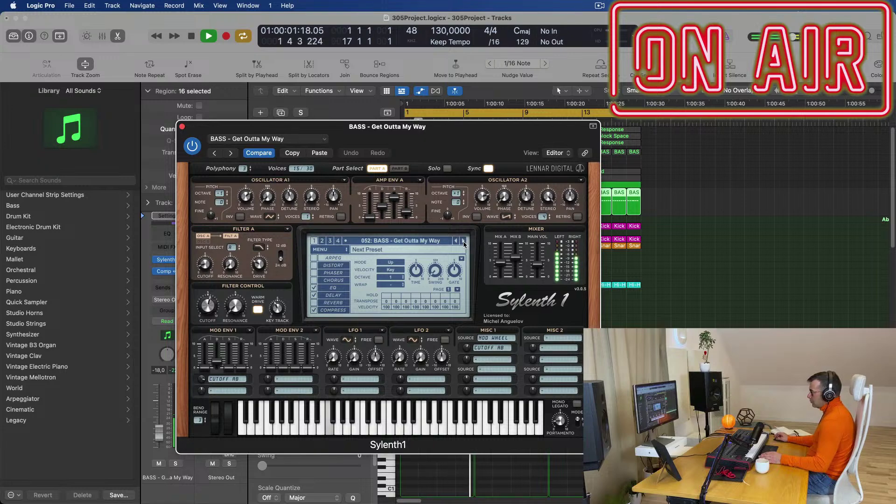
# Close the Sylenth1 window and set the BASS - Get Outta My Way track's volume to -21.5 dB
pyautogui.moveTo(469, 146); pyautogui.dragTo(516, 155)
pyautogui.click(229, 137)
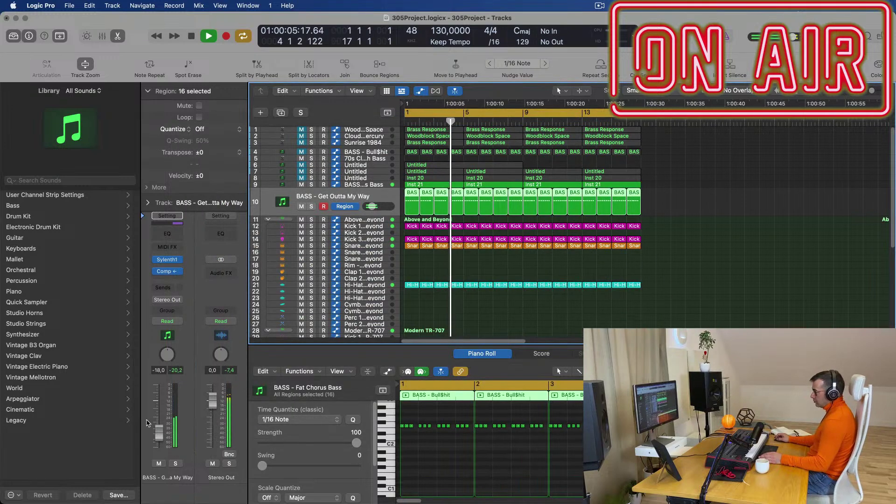
pyautogui.moveTo(157, 433); pyautogui.dragTo(157, 434)
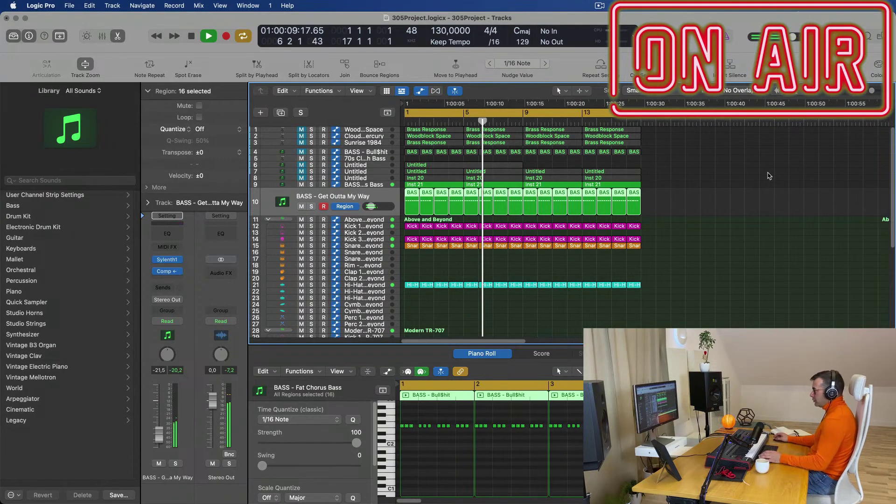
# Select the Woodblock Space track, unmute it and play the loop from the start
pyautogui.click(691, 217)
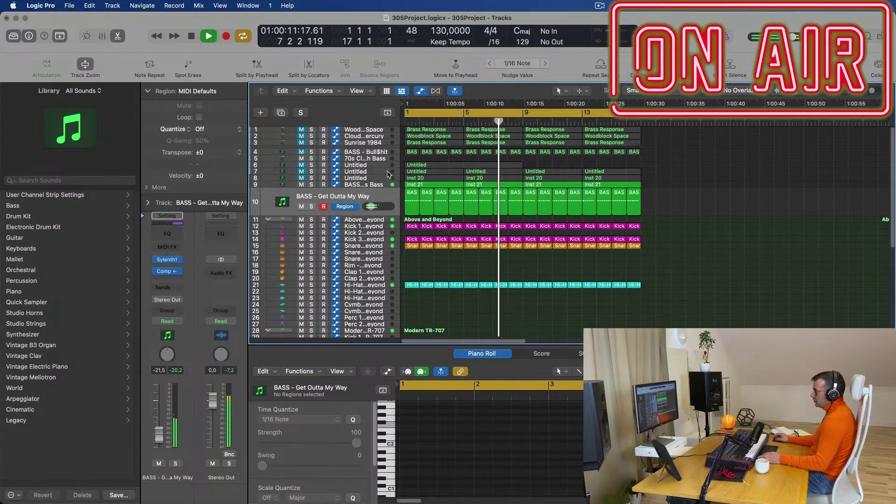
pyautogui.click(367, 184)
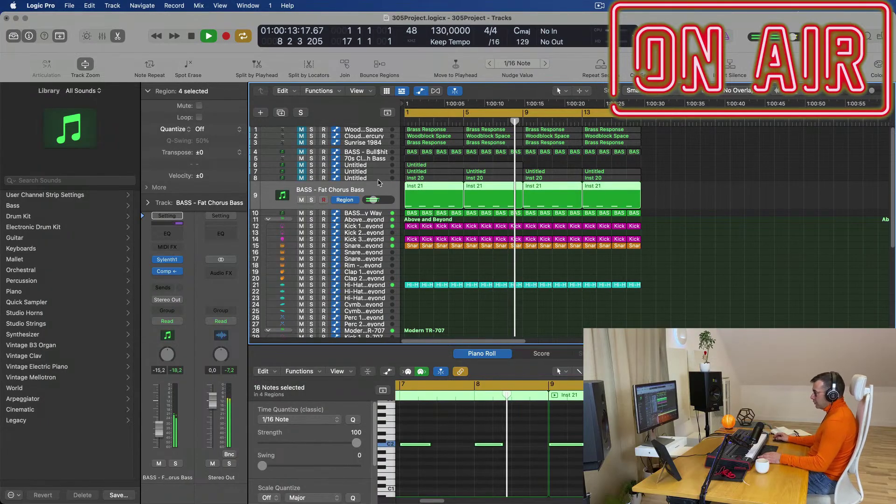
pyautogui.click(374, 179)
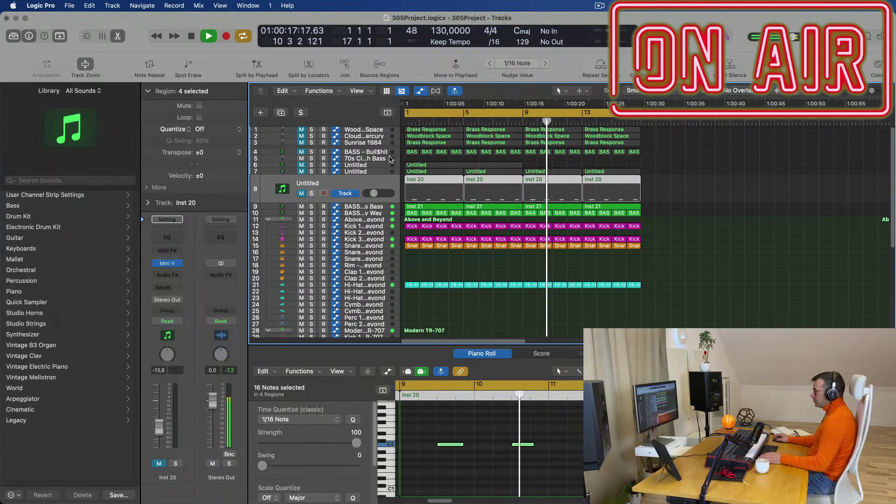
pyautogui.click(376, 130)
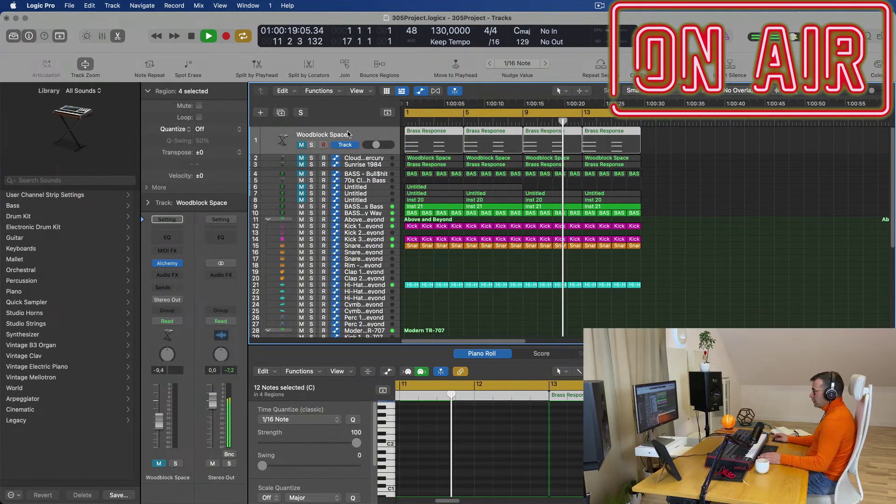
pyautogui.press('Return')
pyautogui.press('m')
pyautogui.press('Return')
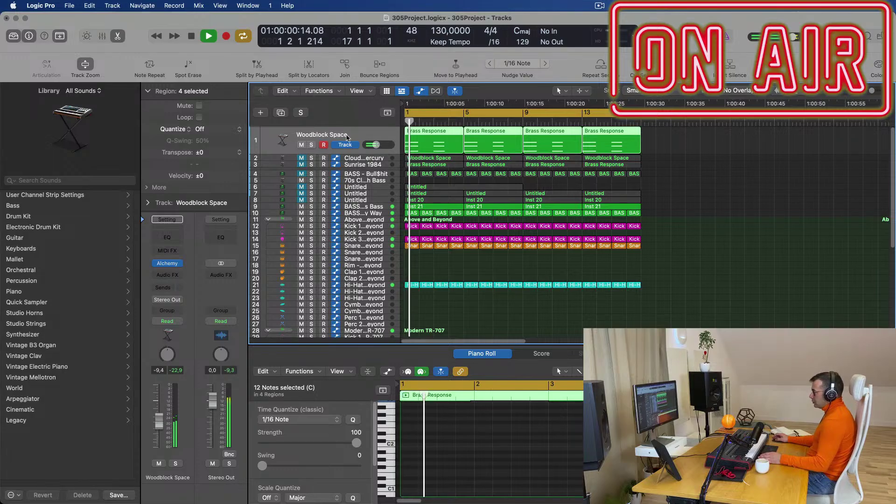
pyautogui.click(172, 263)
pyautogui.press('Escape')
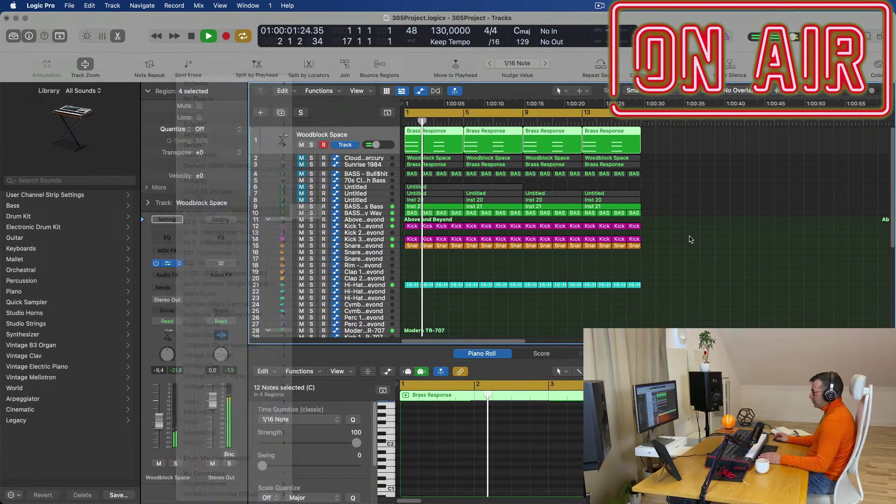
# Duplicate the BASS - Get Outta My Way track and move the first Brass Response region from Woodblock Space onto the duplicate
pyautogui.click(368, 215)
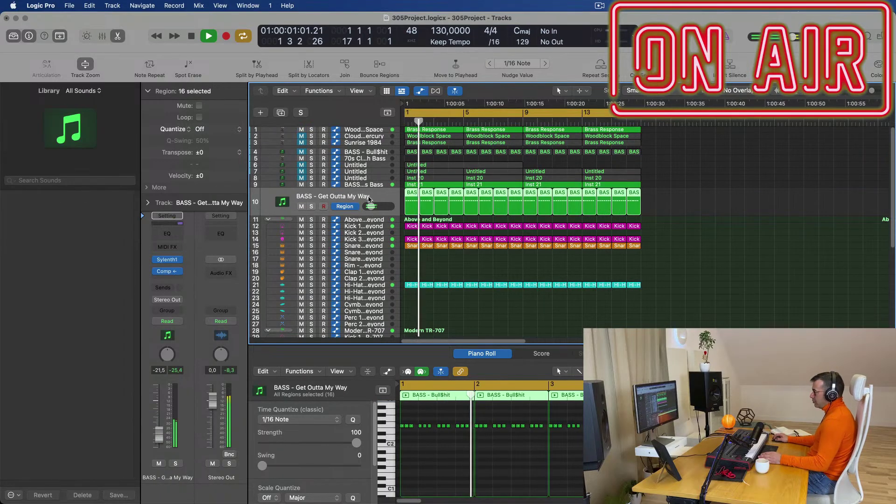
pyautogui.press('super+d')
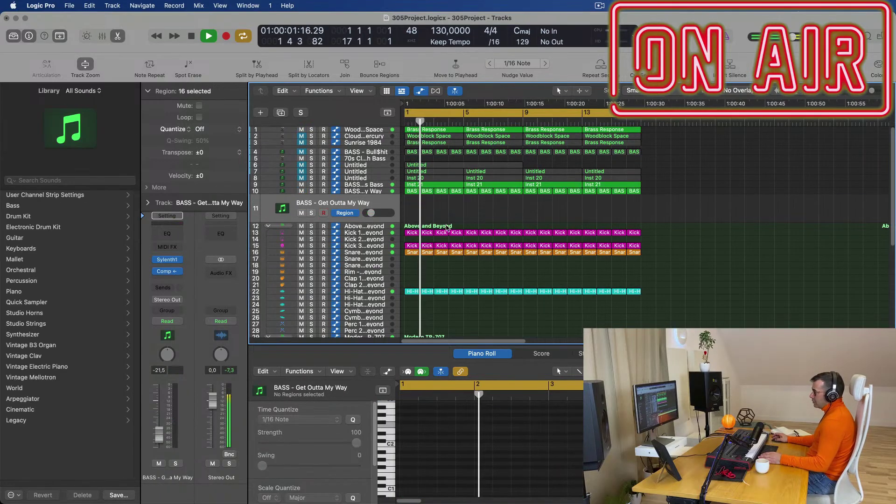
pyautogui.click(675, 153)
pyautogui.press('Return')
pyautogui.press('space')
pyautogui.moveTo(444, 133); pyautogui.dragTo(439, 212)
pyautogui.press('space')
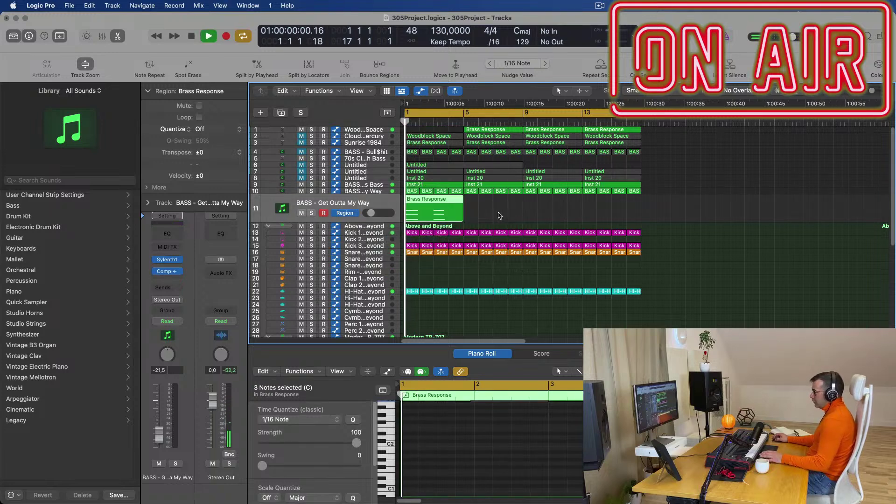
# Play the Brass Response region on the duplicated track and examine its chord notes in the Piano Roll
pyautogui.press('space')
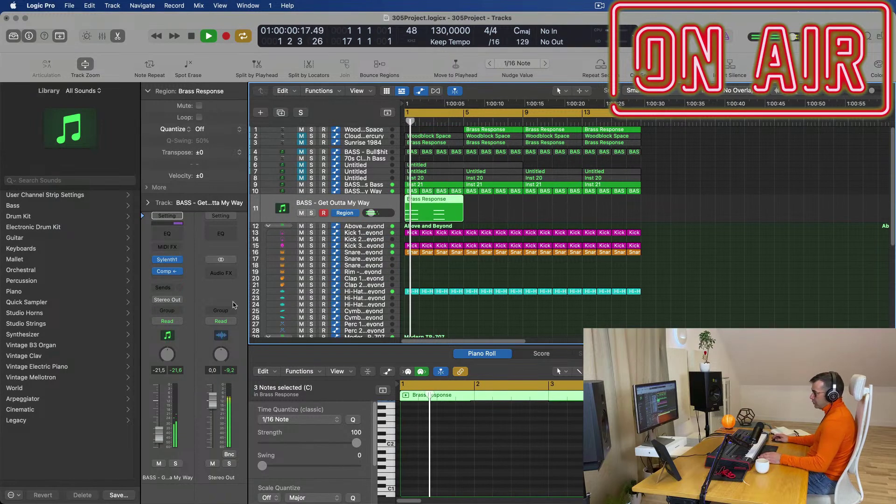
pyautogui.press('space')
pyautogui.press('space')
pyautogui.click(495, 217)
pyautogui.click(436, 212)
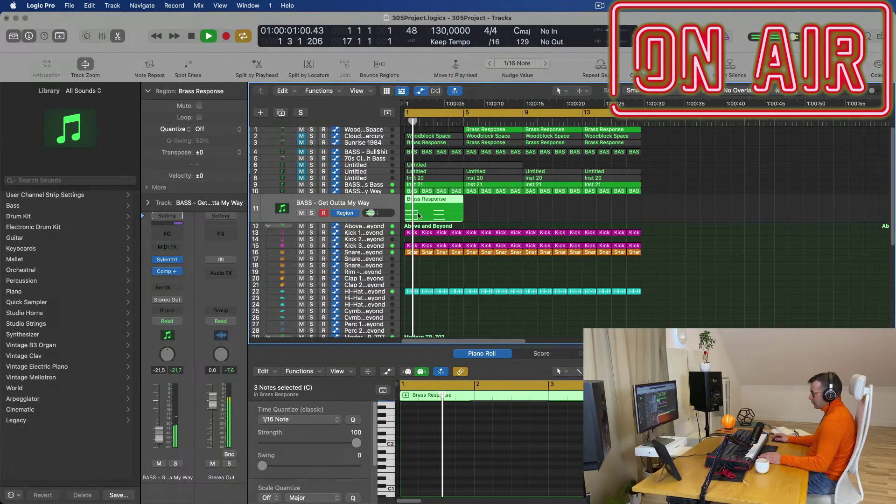
pyautogui.scroll(3, 447, 440)
pyautogui.scroll(2, 448, 439)
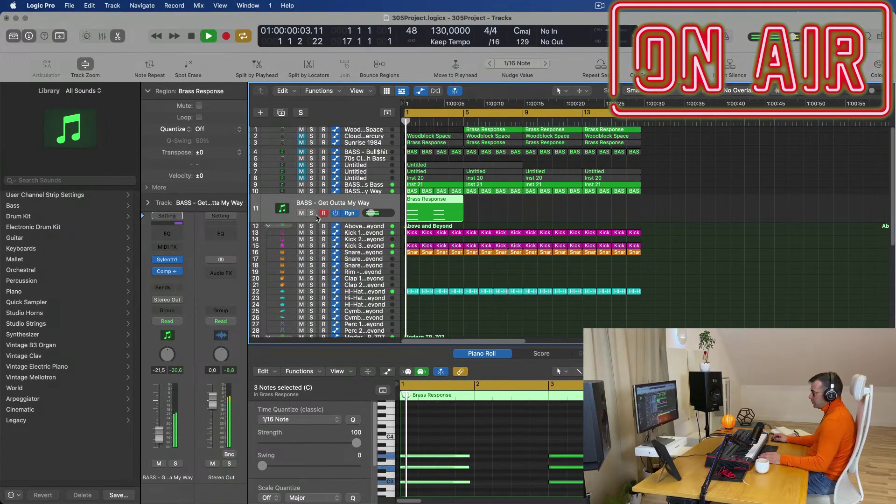
# Open Sylenth1 on the duplicated track and switch it to 002: ARP - Acid Thing 2
pyautogui.click(168, 259)
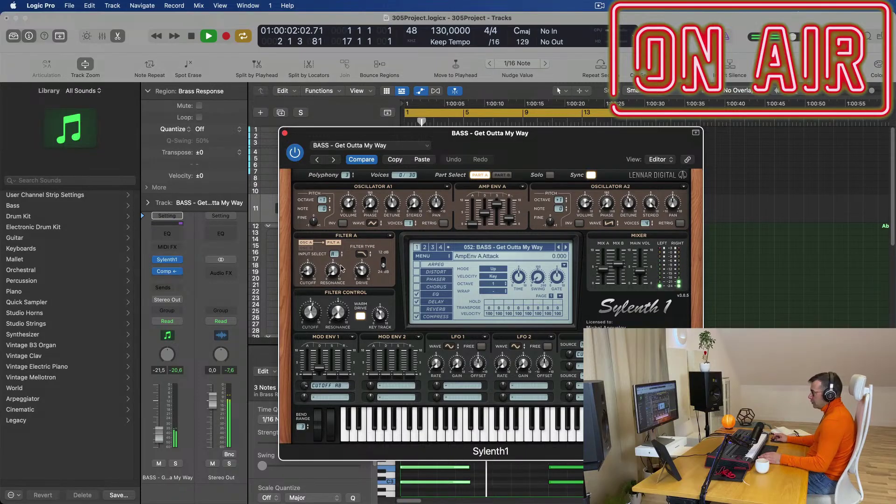
pyautogui.moveTo(545, 149); pyautogui.dragTo(612, 135)
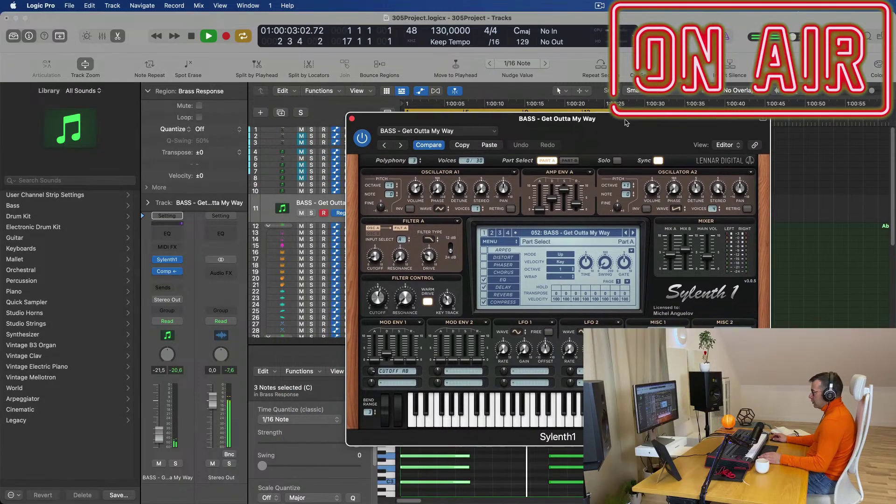
pyautogui.click(551, 234)
pyautogui.click(532, 249)
pyautogui.moveTo(609, 125); pyautogui.dragTo(686, 135)
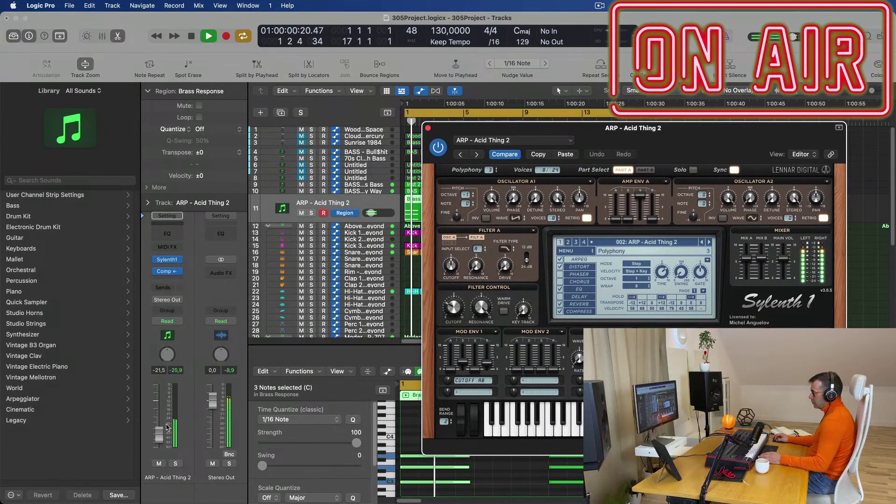
# Set the ARP - Acid Thing 2 track's volume to -21.0 dB, check the playback and close the Sylenth1 window
pyautogui.moveTo(471, 122); pyautogui.dragTo(303, 200)
pyautogui.press('space')
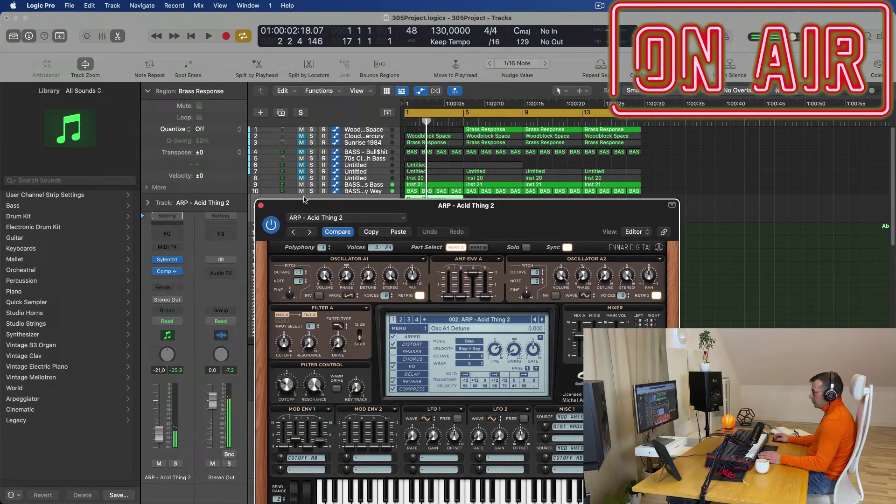
pyautogui.press('space')
pyautogui.click(261, 205)
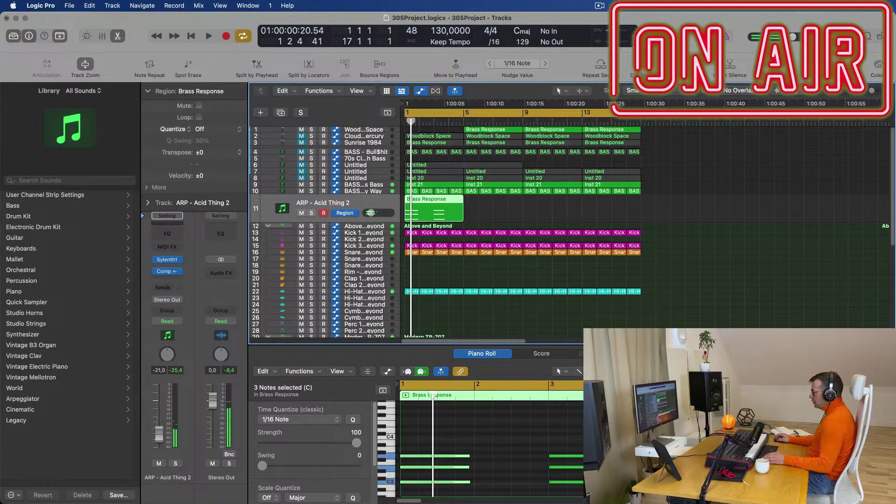
# Move all six chord notes of the Brass Response region one bar later and play the loop from the start
pyautogui.scroll(-3, 491, 448)
pyautogui.moveTo(582, 427); pyautogui.dragTo(443, 489)
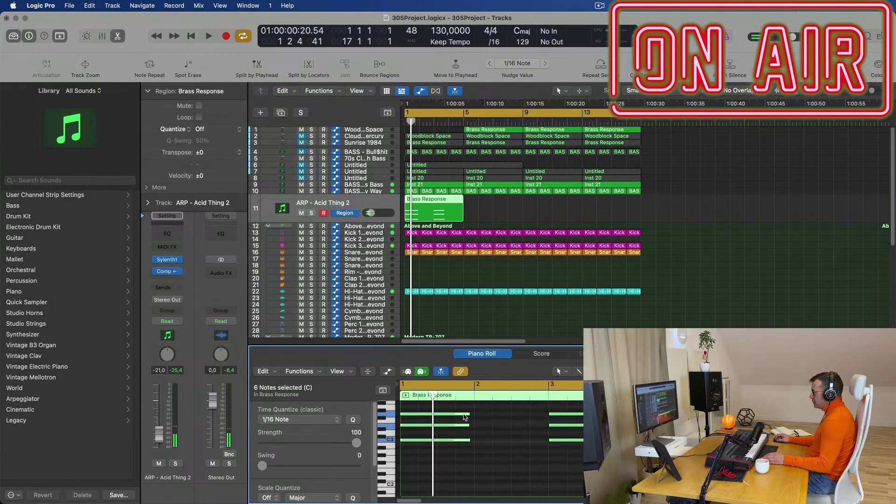
pyautogui.moveTo(455, 417); pyautogui.dragTo(530, 417)
pyautogui.click(600, 450)
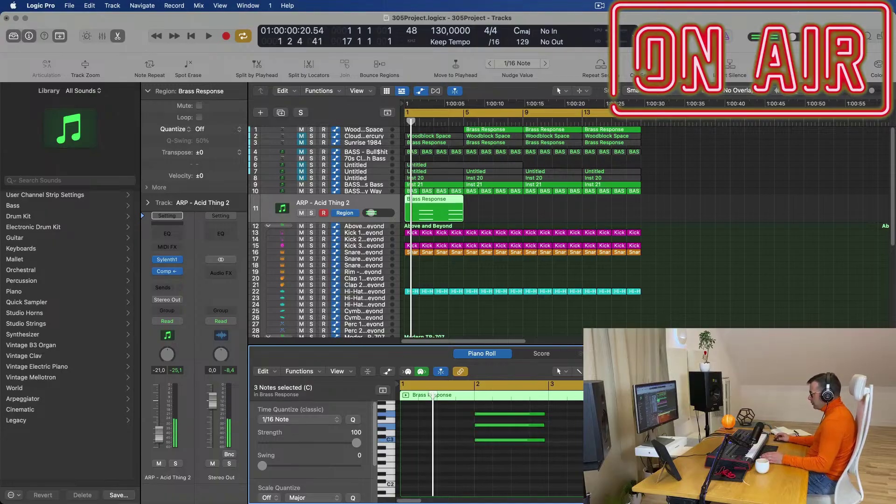
pyautogui.press('space')
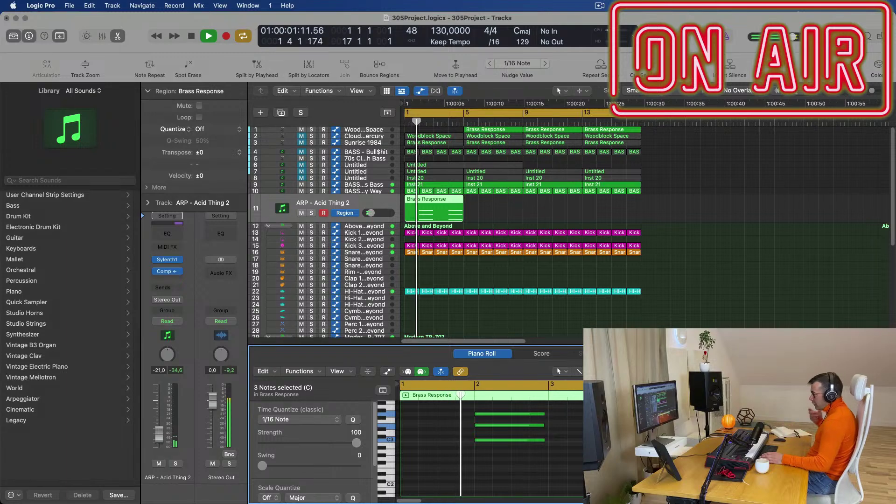
pyautogui.press('Return')
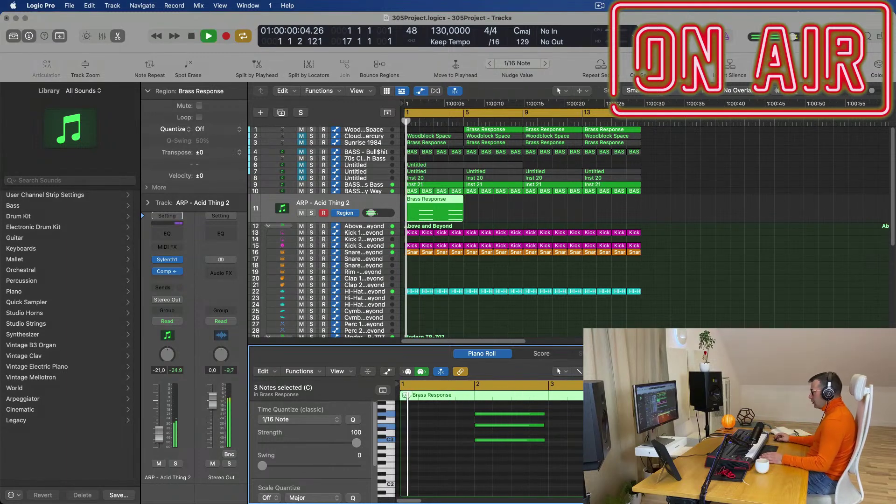
# Select the BASS - Get Outta My Way track and listen to it within the loop
pyautogui.scroll(-2, 560, 222)
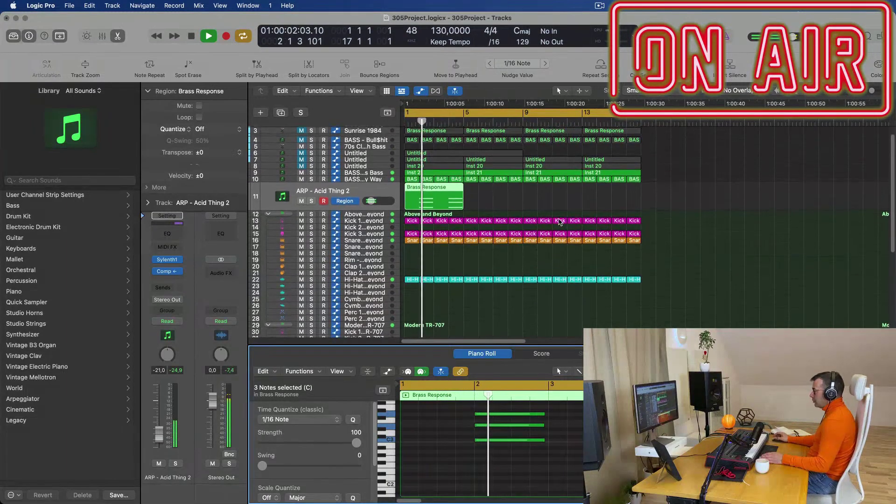
pyautogui.scroll(1, 560, 222)
pyautogui.press('space')
pyautogui.click(369, 182)
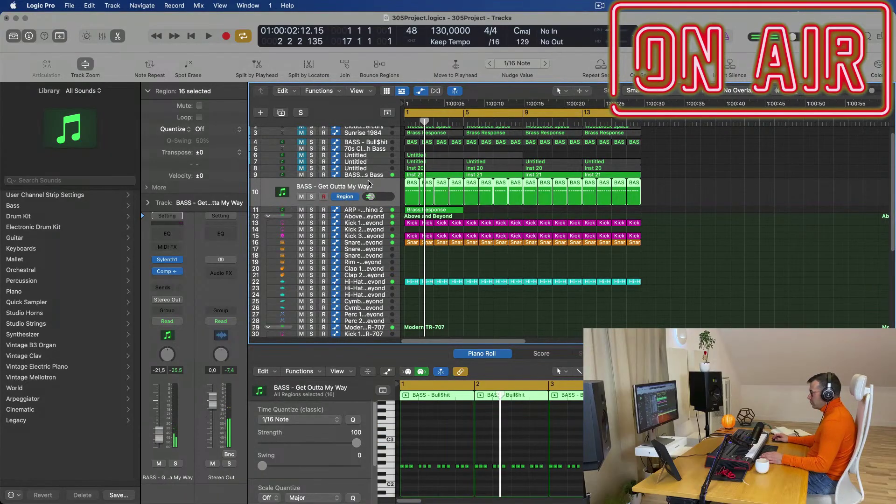
pyautogui.press('space')
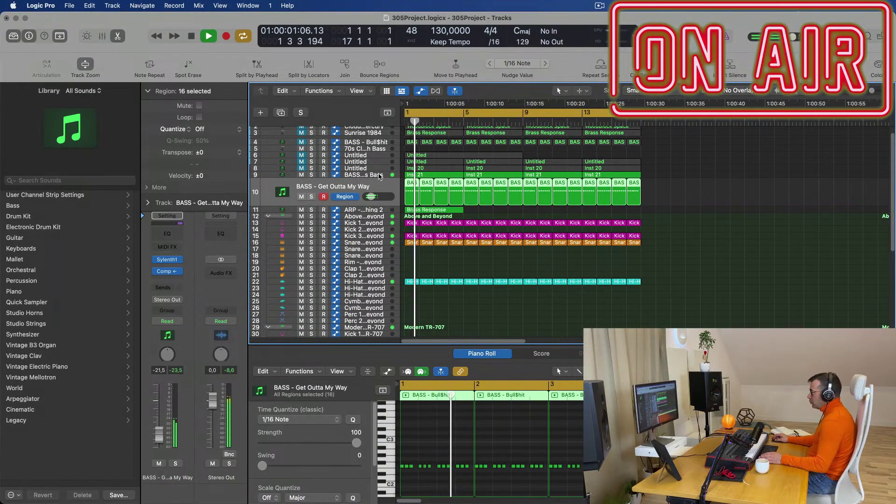
pyautogui.press('space')
# Select the BASS - Fat Chorus Bass track, play the loop and examine the track's Inst 21 notes in the Piano Roll
pyautogui.press('Up')
pyautogui.press('space')
pyautogui.moveTo(501, 452); pyautogui.dragTo(490, 489)
pyautogui.press('space')
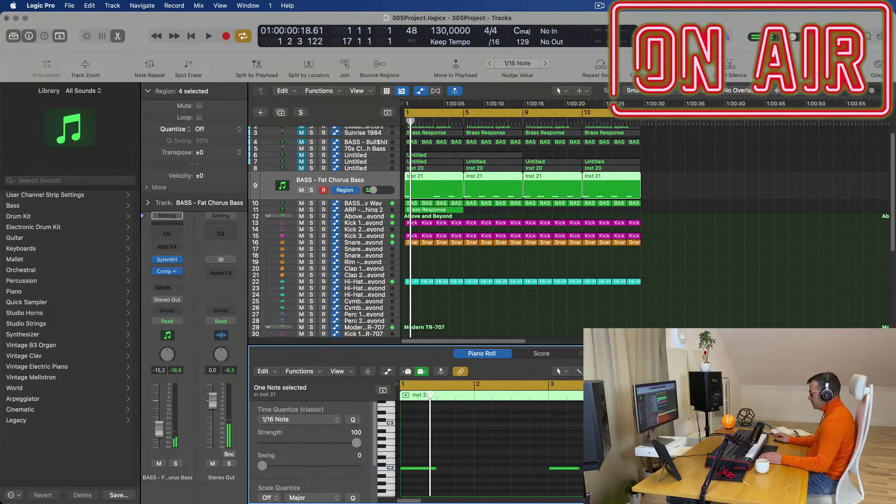
pyautogui.press('space')
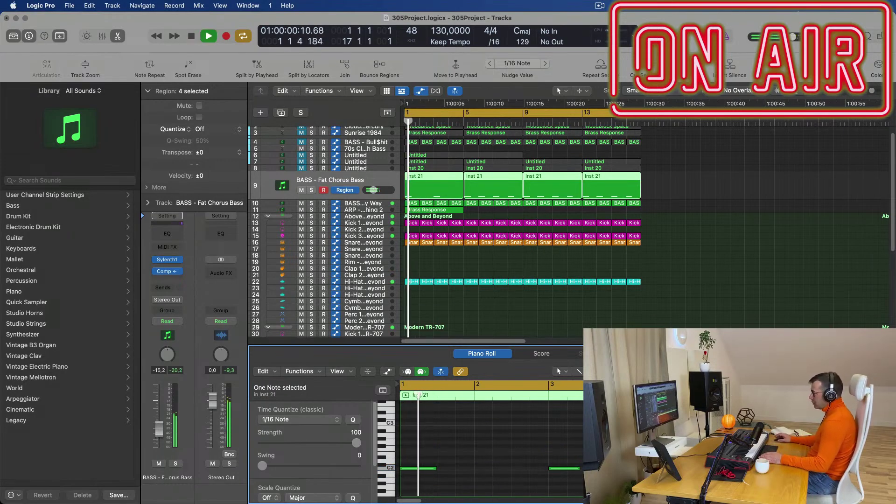
pyautogui.hscroll(2, 541, 274)
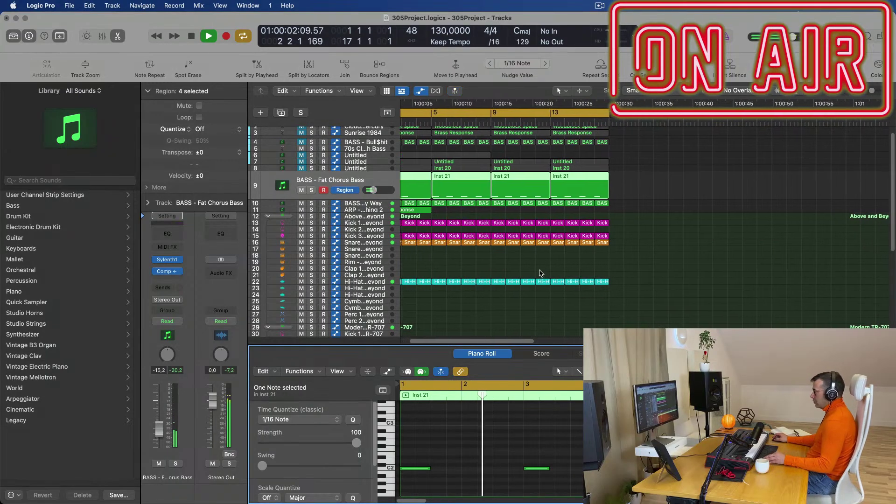
pyautogui.hscroll(-2, 580, 259)
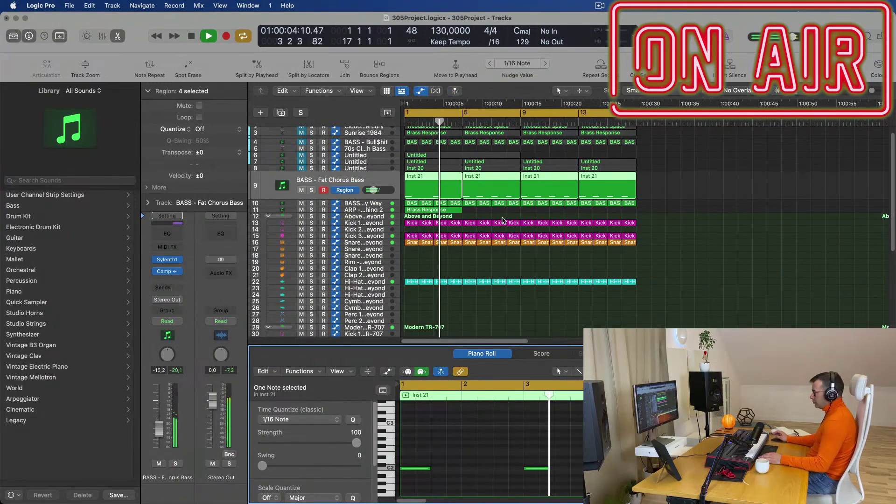
pyautogui.press('space')
# Select the ARP - Acid Thing 2 track and play the loop from the start
pyautogui.click(350, 210)
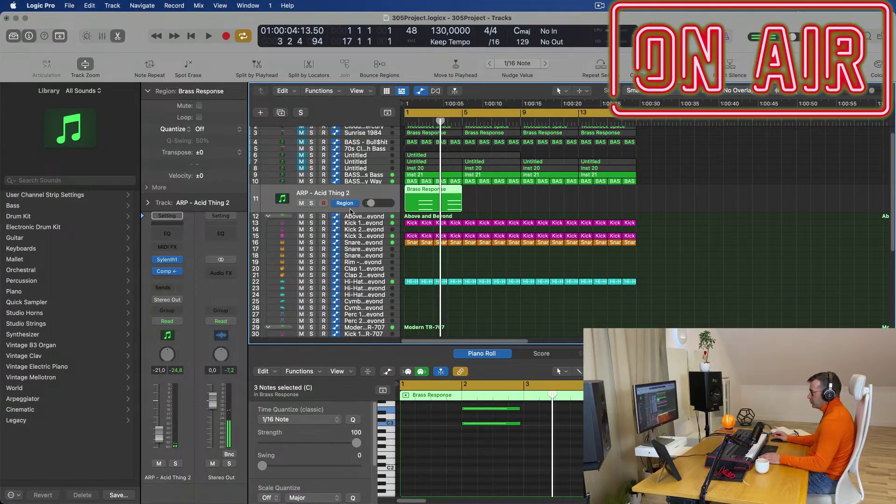
pyautogui.press('Return')
pyautogui.press('space')
pyautogui.press('Return')
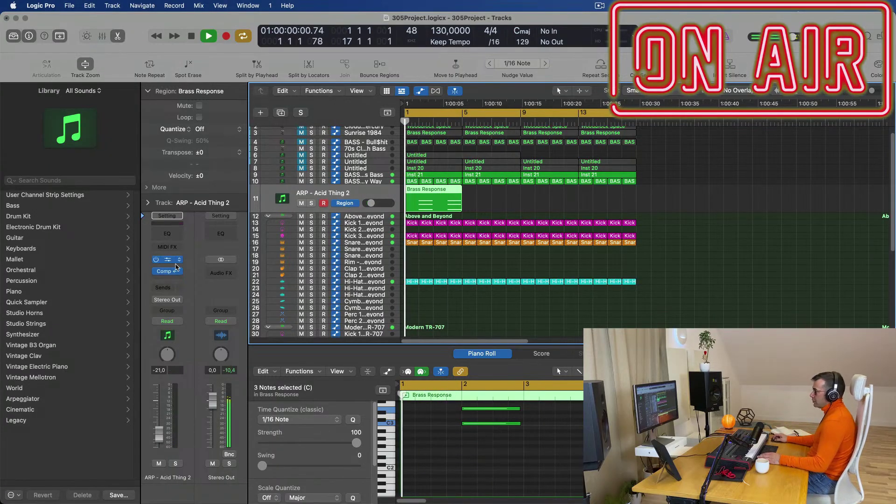
# Reopen Sylenth1, step through the presets to 006: ARP - Fat Bassline and set the track's volume to -14.6 dB
pyautogui.click(169, 260)
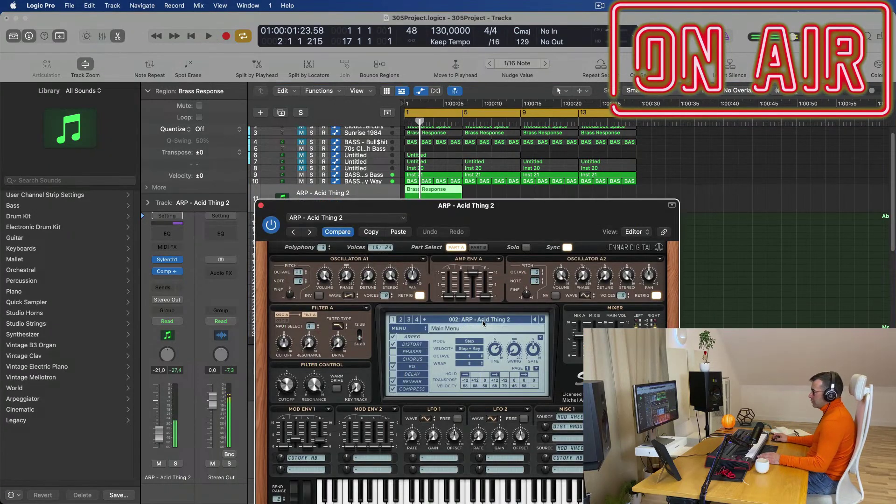
pyautogui.click(542, 320)
pyautogui.click(542, 320)
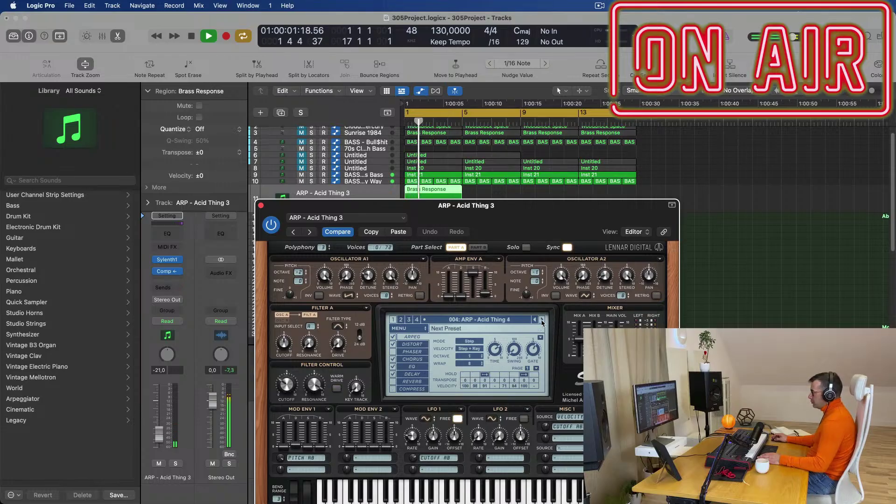
pyautogui.click(542, 321)
pyautogui.click(542, 320)
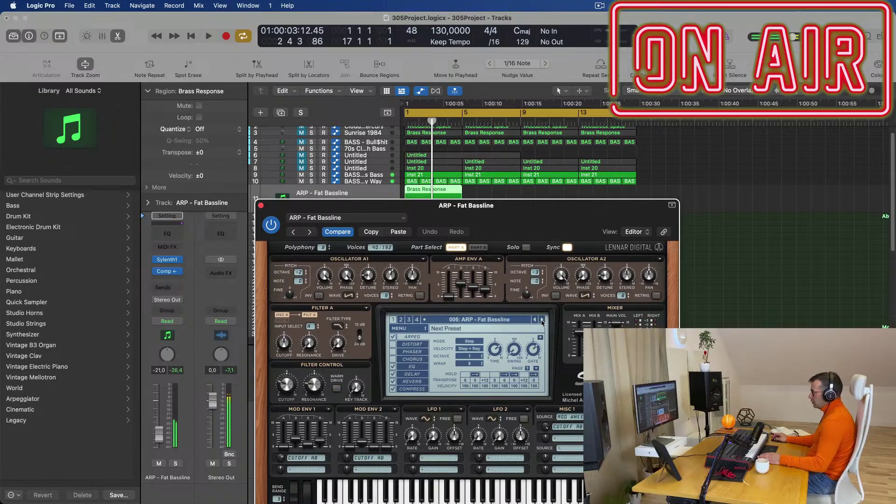
pyautogui.moveTo(551, 212); pyautogui.dragTo(648, 195)
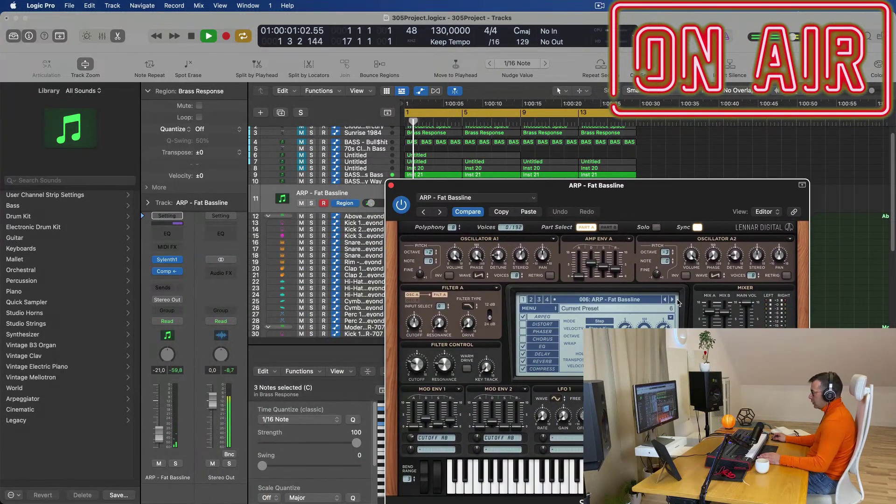
pyautogui.moveTo(158, 429); pyautogui.dragTo(158, 427)
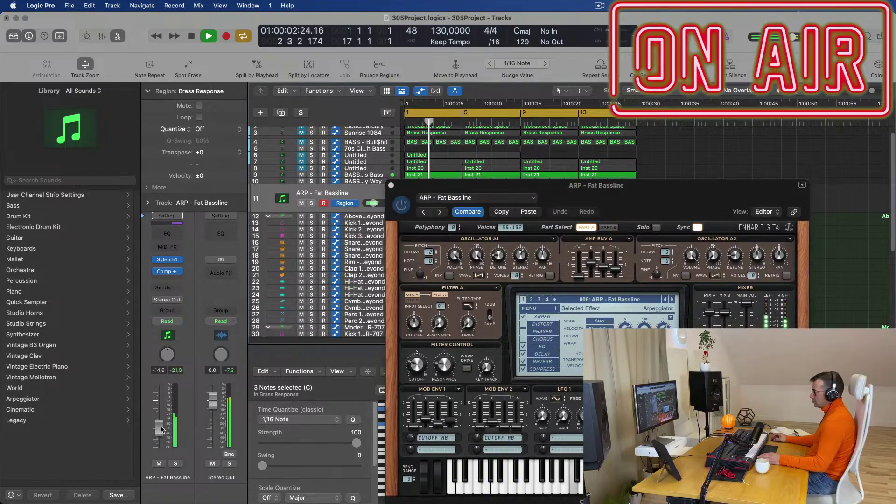
# Move the Sylenth1 window aside, open the ARP - Fat Bassline track's Brass Response region in the Piano Roll and play the loop
pyautogui.press('space')
pyautogui.moveTo(637, 190); pyautogui.dragTo(635, 253)
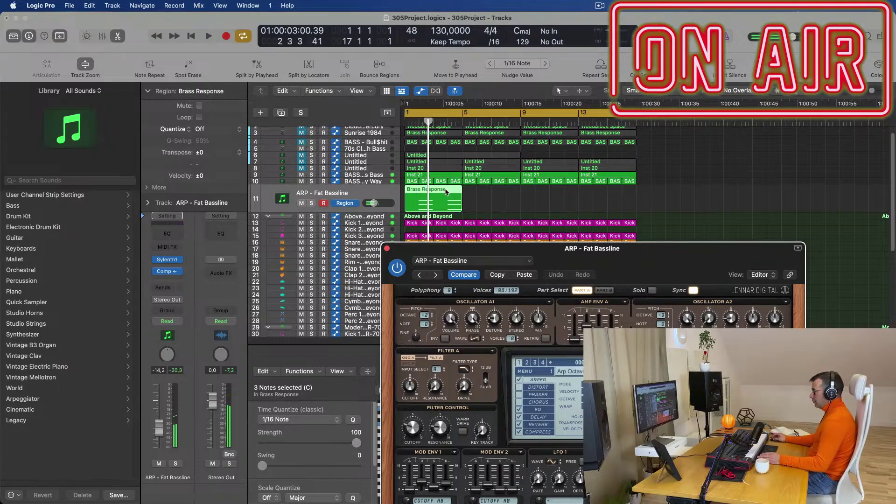
pyautogui.doubleClick(446, 192)
pyautogui.doubleClick(445, 199)
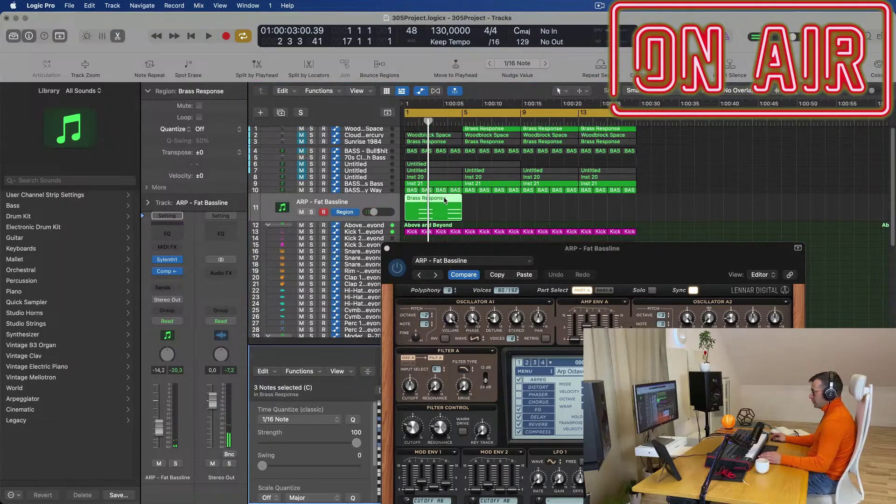
pyautogui.press('space')
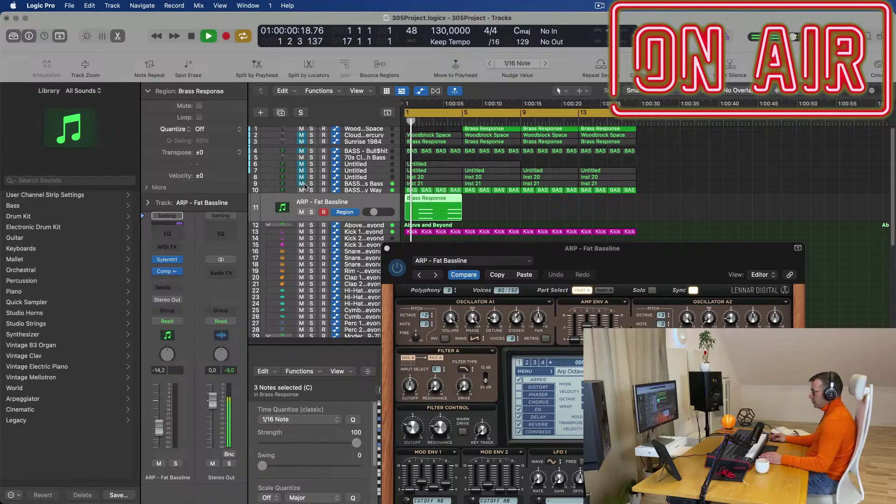
pyautogui.moveTo(505, 252); pyautogui.dragTo(853, 232)
pyautogui.press('space')
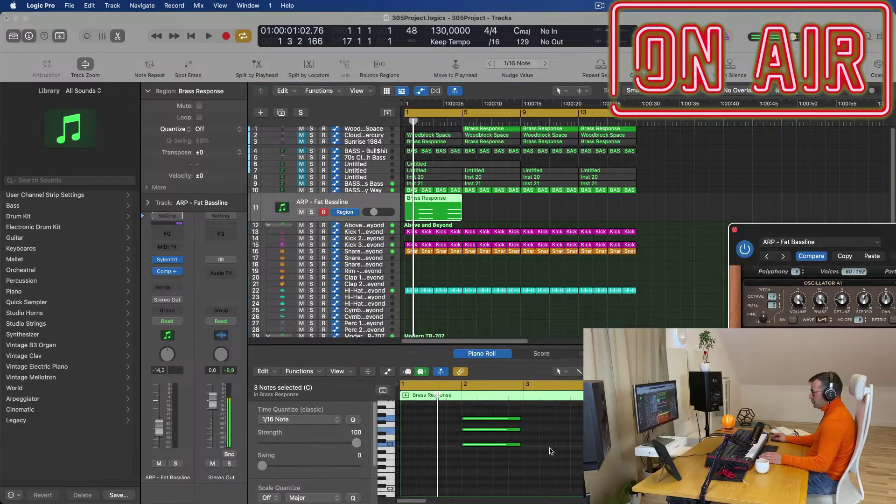
# Select all six Brass Response notes, extend them into sustained back-to-back chords and close the Sylenth1 window
pyautogui.press('space')
pyautogui.press('space')
pyautogui.scroll(1, 537, 453)
pyautogui.moveTo(478, 412); pyautogui.dragTo(584, 490)
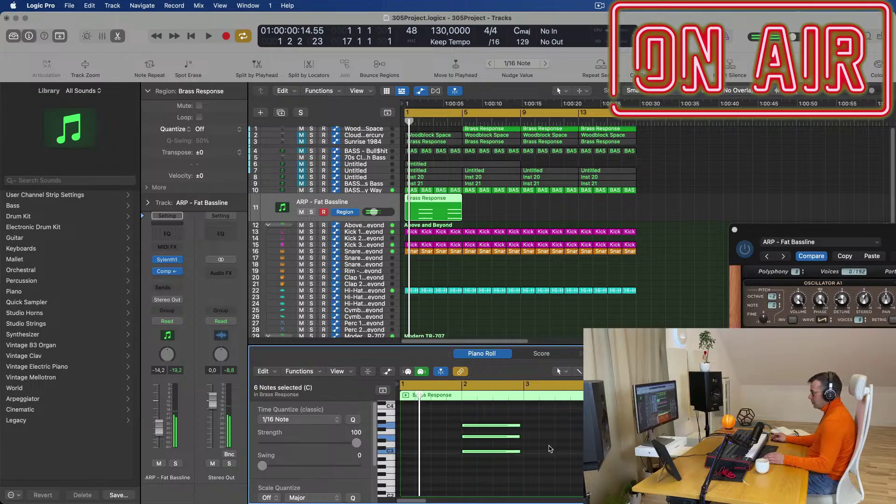
pyautogui.moveTo(490, 425); pyautogui.dragTo(521, 424)
pyautogui.press('space')
pyautogui.moveTo(856, 229); pyautogui.dragTo(553, 243)
pyautogui.click(431, 244)
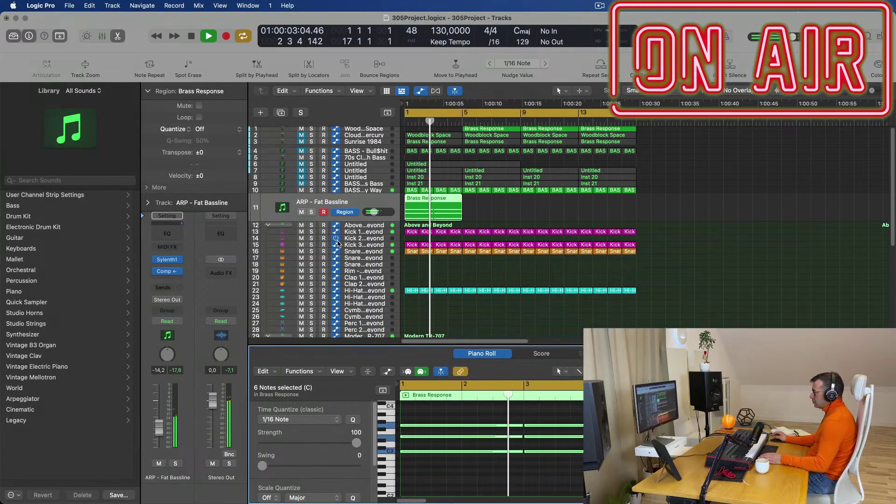
# Select the BASS - Get Outta My Way track and replay the loop
pyautogui.click(376, 191)
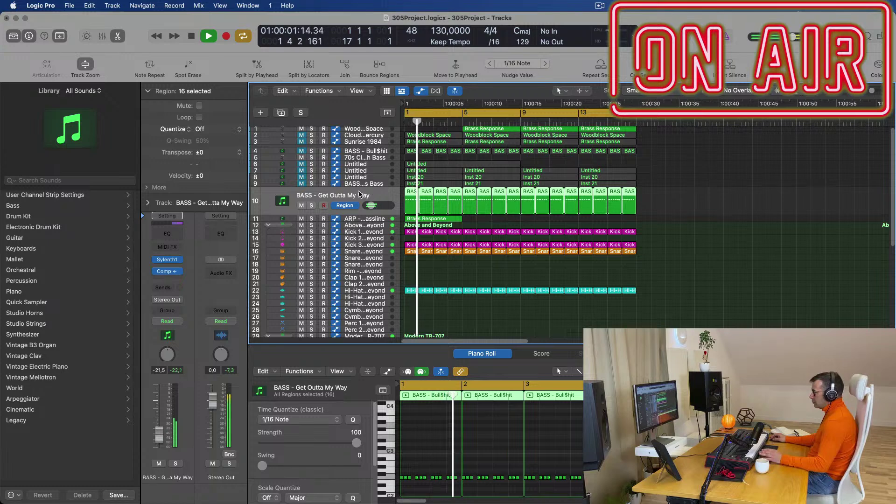
pyautogui.press('space')
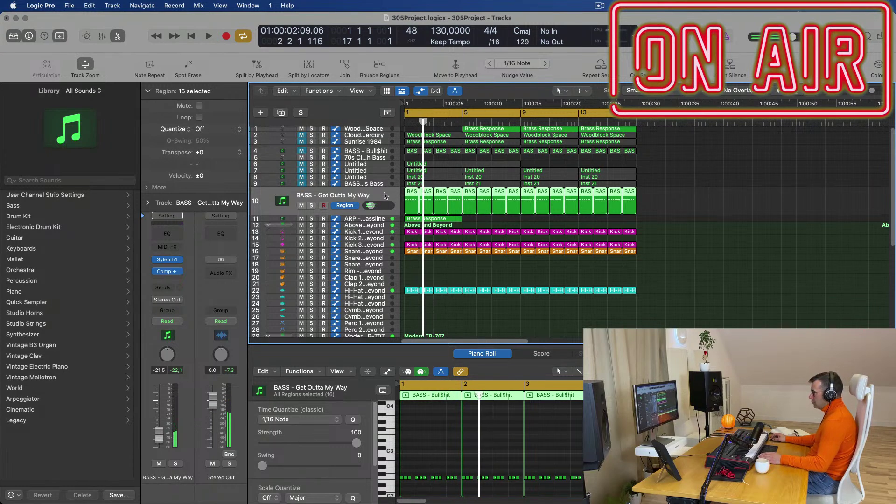
pyautogui.press('space')
# Unmute the BASS - Fat Chorus Bass track and play the loop from the start
pyautogui.click(377, 185)
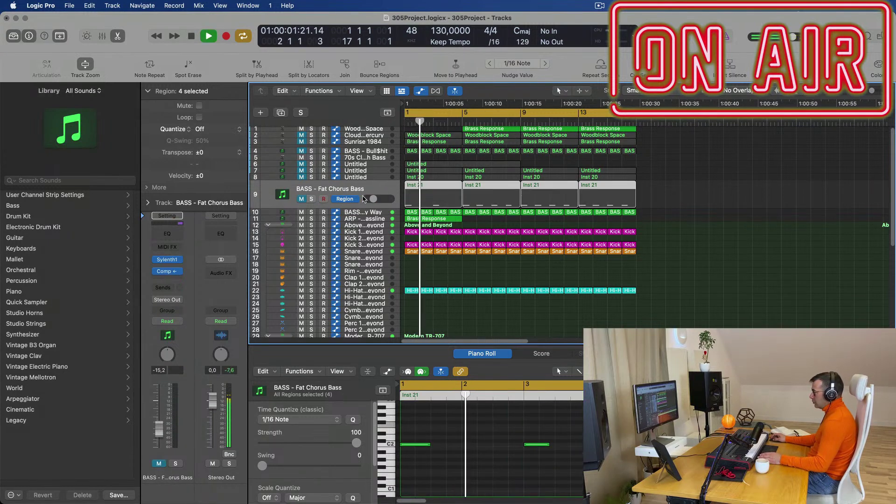
pyautogui.press('space')
pyautogui.press('space')
pyautogui.click(301, 199)
pyautogui.press('space')
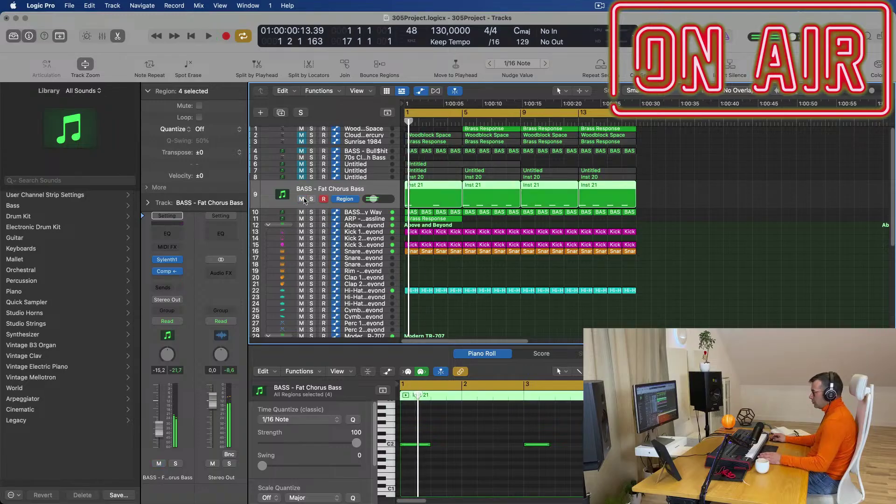
pyautogui.press('space')
# Delete the three Inst 21 regions from bar 5 onward on the BASS - Fat Chorus Bass track, keeping the first
pyautogui.scroll(2, 720, 243)
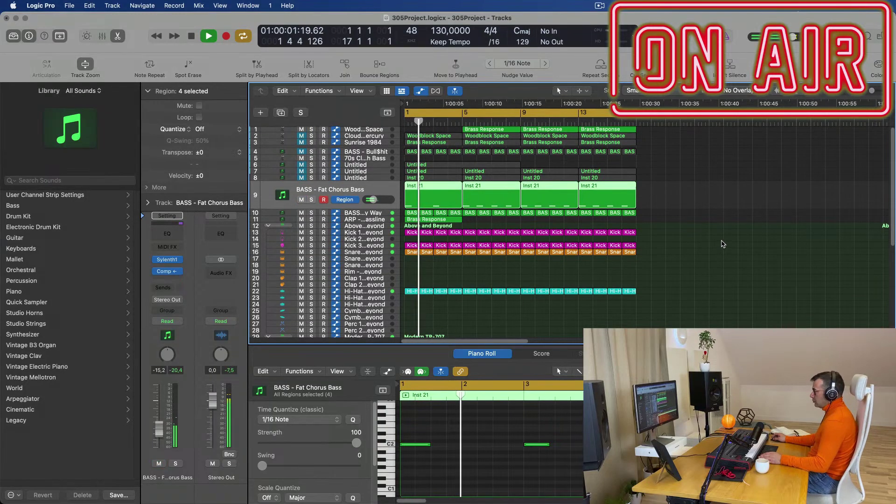
pyautogui.scroll(-3, 723, 241)
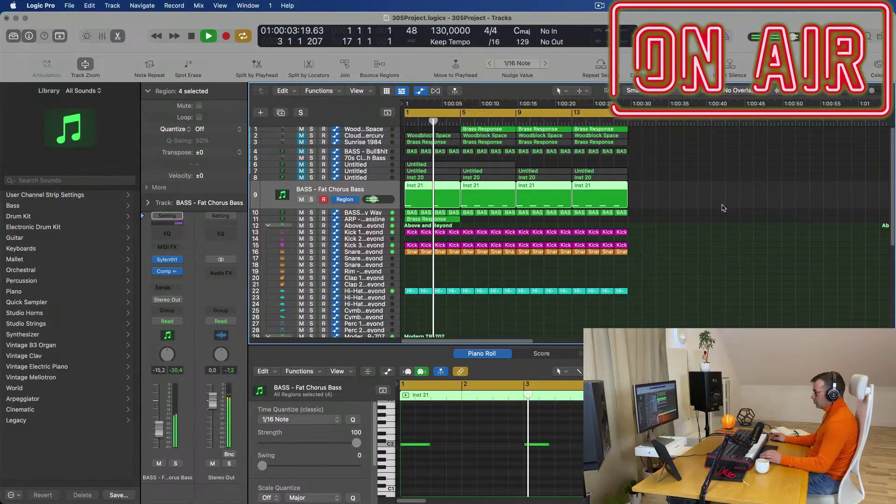
pyautogui.moveTo(655, 198); pyautogui.dragTo(492, 201)
pyautogui.press('BackSpace')
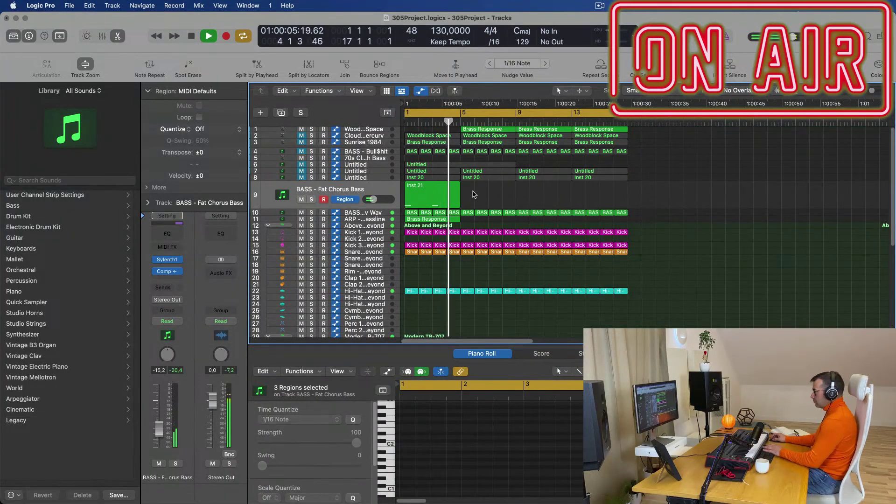
pyautogui.press('space')
# Select both notes in the remaining Inst 21 region, transpose them down an octave to C1 and replay the loop
pyautogui.click(424, 195)
pyautogui.press('space')
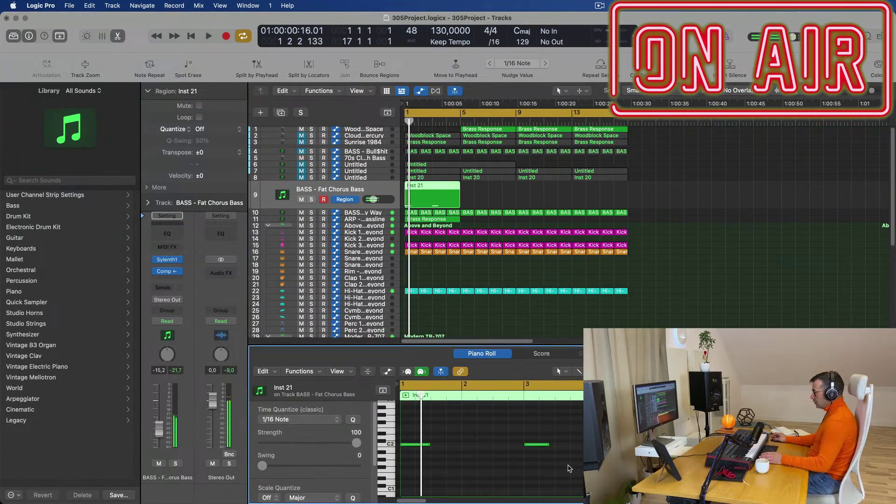
pyautogui.press('super+a')
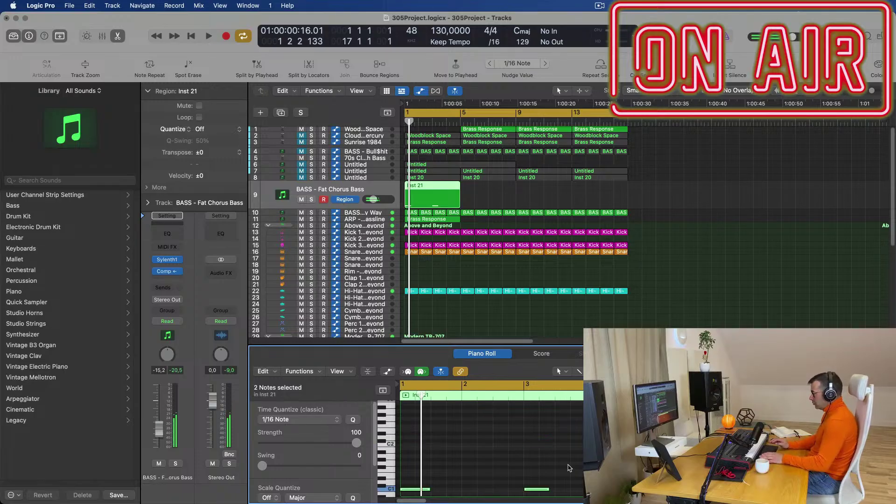
pyautogui.press('space')
pyautogui.press('space')
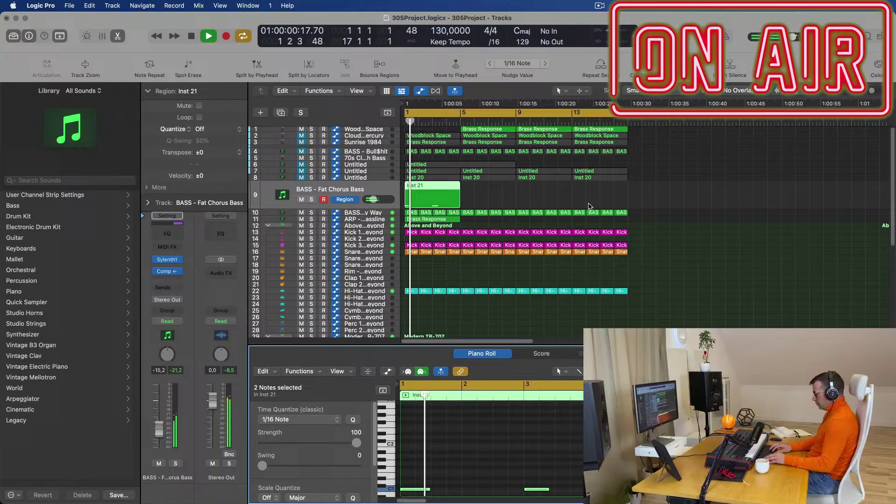
# Transpose the two Inst 21 notes up two octaves to C3 and replay the loop
pyautogui.hotkey('alt', 'shift', 'Up')
pyautogui.hotkey('alt', 'shift', 'Up')
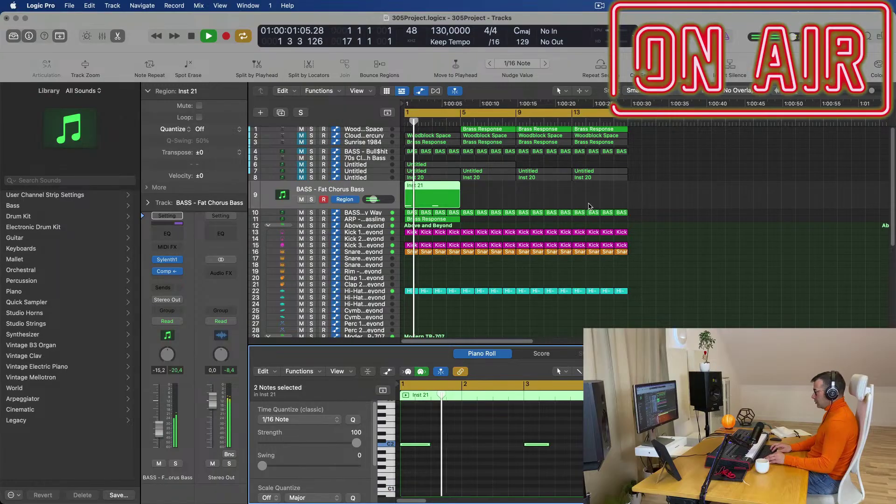
pyautogui.press('space')
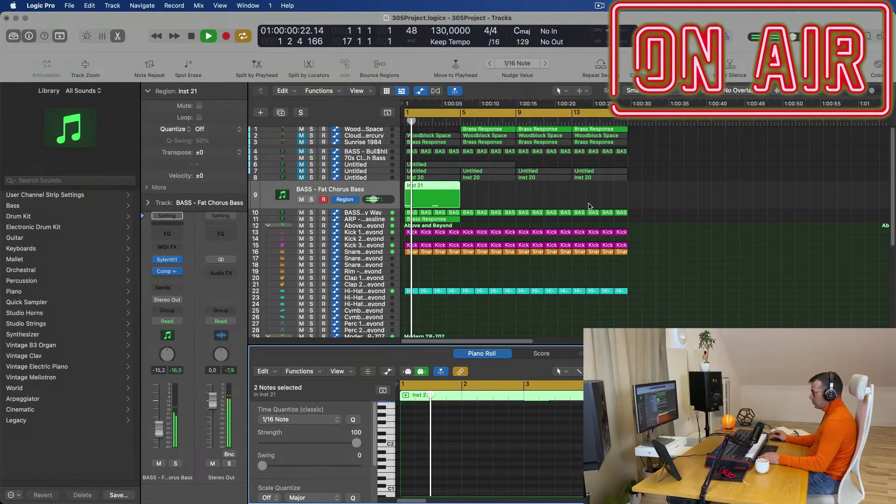
pyautogui.press('space')
pyautogui.press('space')
# Drop the two Inst 21 notes to C2 for a listening comparison and raise them back to C3
pyautogui.hotkey('alt', 'shift', 'Down')
pyautogui.press('space')
pyautogui.press('space')
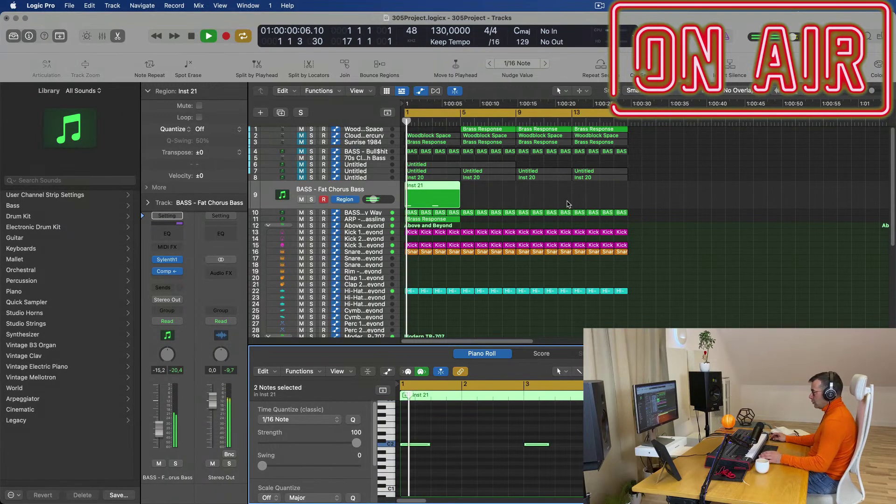
pyautogui.press('Return')
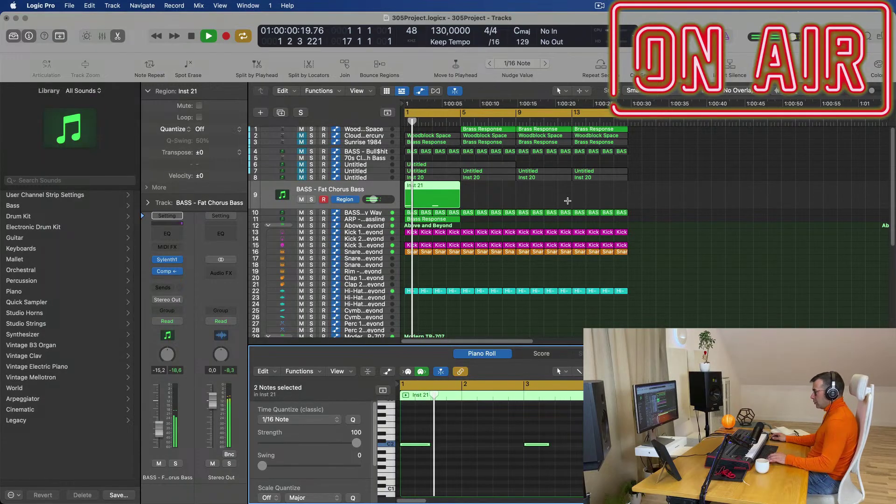
pyautogui.hotkey('alt', 'shift', 'Up')
pyautogui.press('Return')
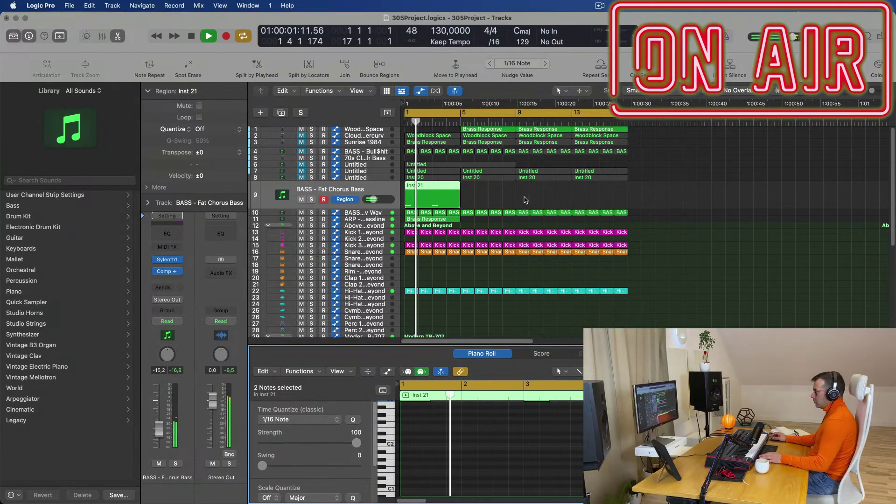
# Select the BASS - Get Outta My Way track, return to BASS - Fat Chorus Bass and restart the loop to listen
pyautogui.click(380, 213)
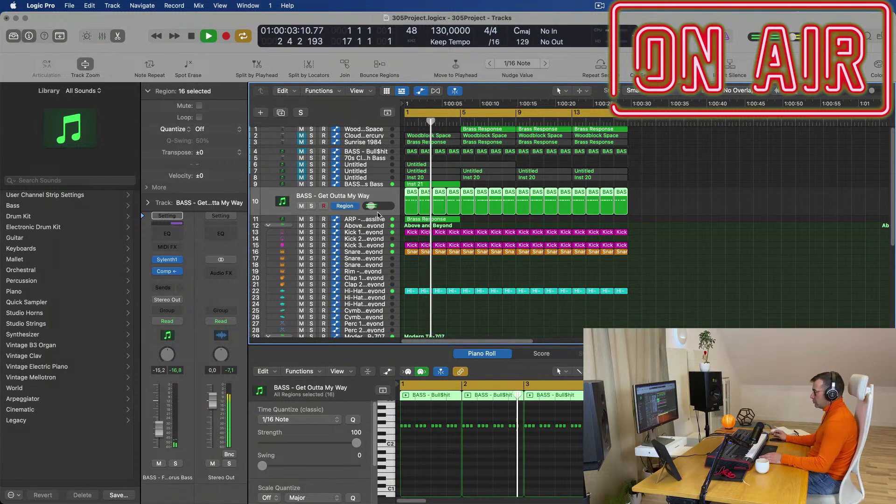
pyautogui.click(381, 186)
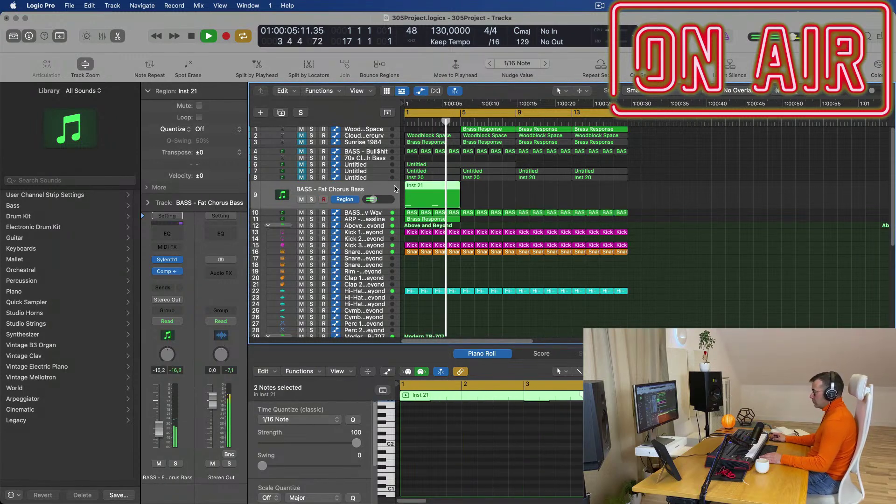
pyautogui.press('Return')
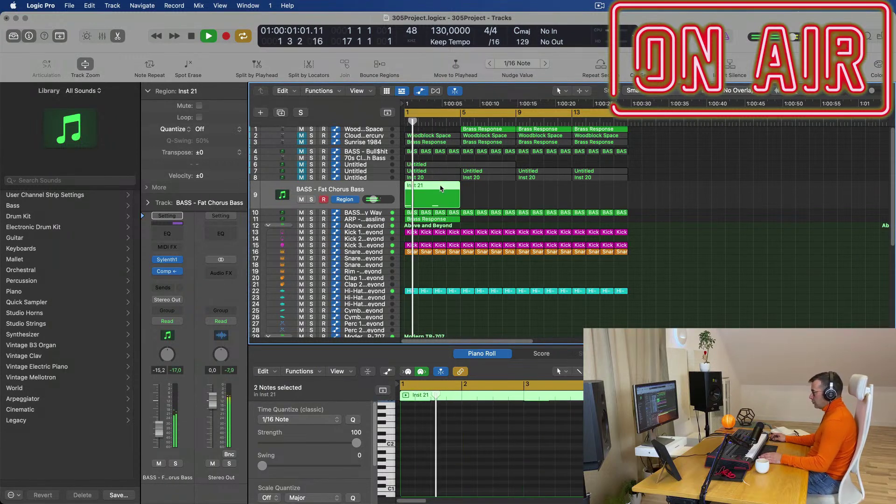
# Reopen Inst 21 in the Piano Roll and lengthen its second note, at bar 3, to match the first note
pyautogui.doubleClick(440, 189)
pyautogui.hscroll(1, 440, 188)
pyautogui.doubleClick(440, 188)
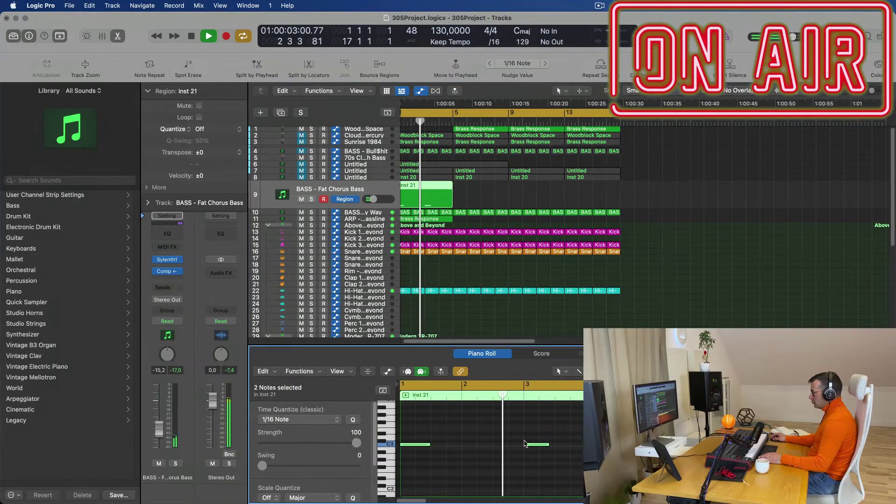
pyautogui.press('Return')
pyautogui.click(537, 444)
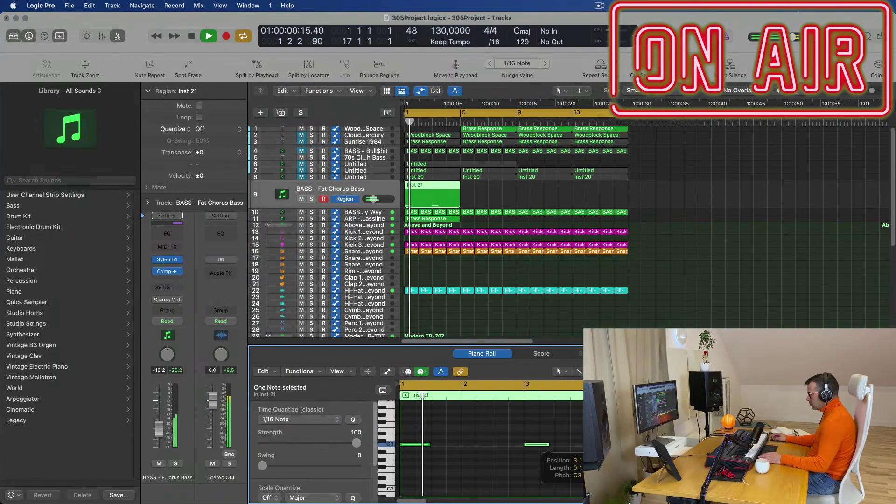
pyautogui.moveTo(549, 445); pyautogui.dragTo(554, 445)
pyautogui.press('space')
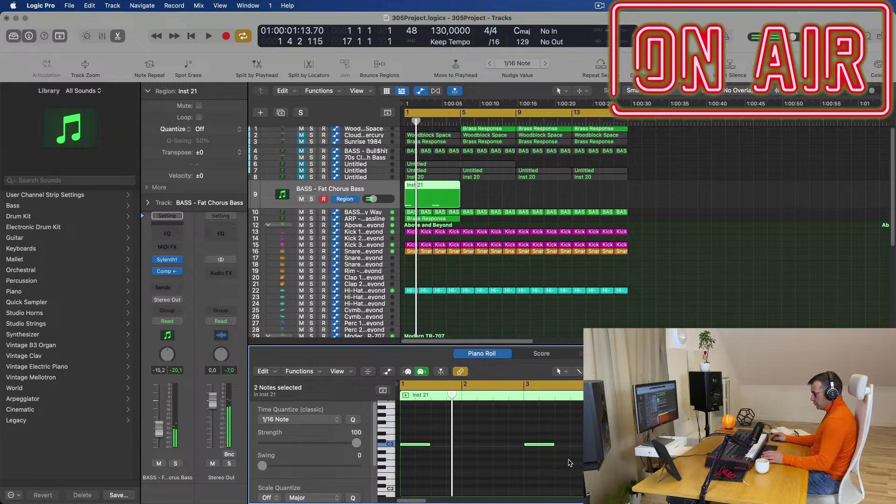
# Repeat the edited Inst 21 region three times so it fills the 16-bar loop
pyautogui.press('space')
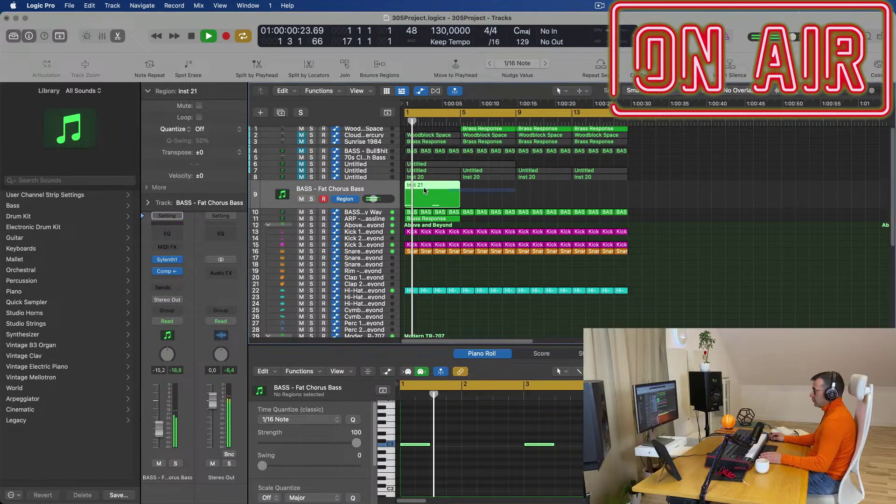
pyautogui.press('super+r')
pyautogui.press('super+r')
pyautogui.press('super+r')
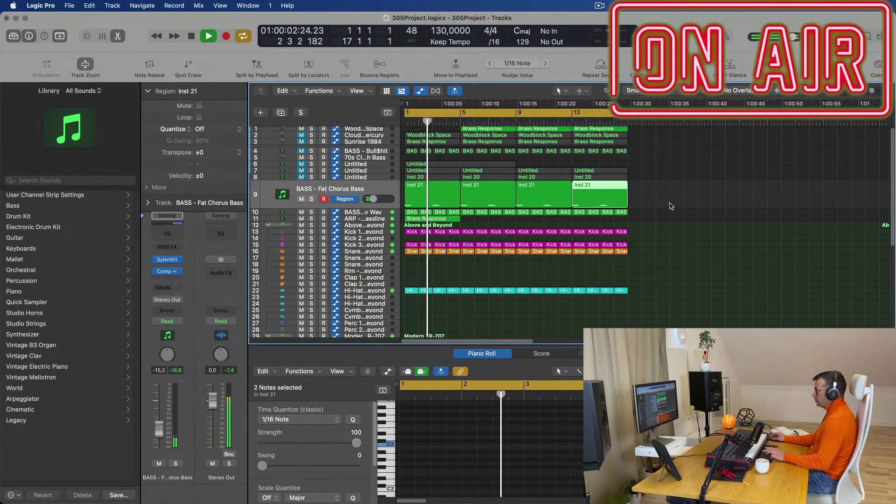
pyautogui.click(668, 221)
pyautogui.press('super+Left')
pyautogui.press('super+Left')
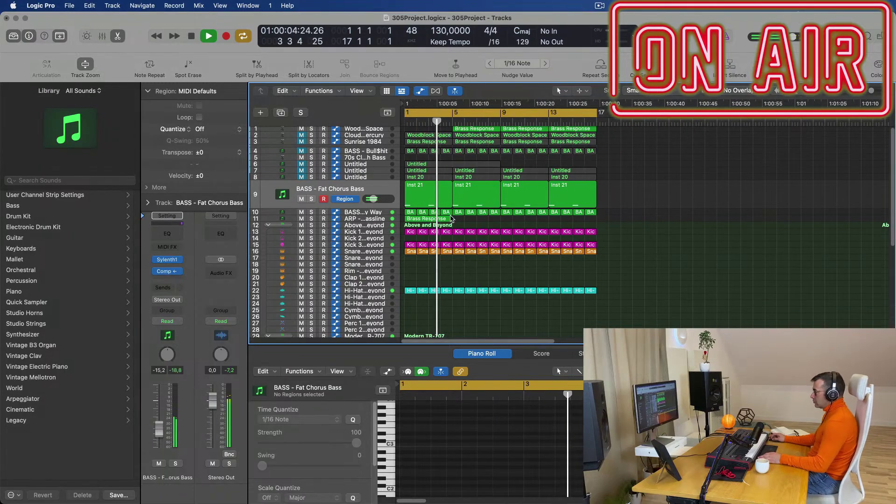
# Repeat the Brass Response region on the ARP - Fat Bassline track three times to fill the 16-bar loop
pyautogui.click(368, 218)
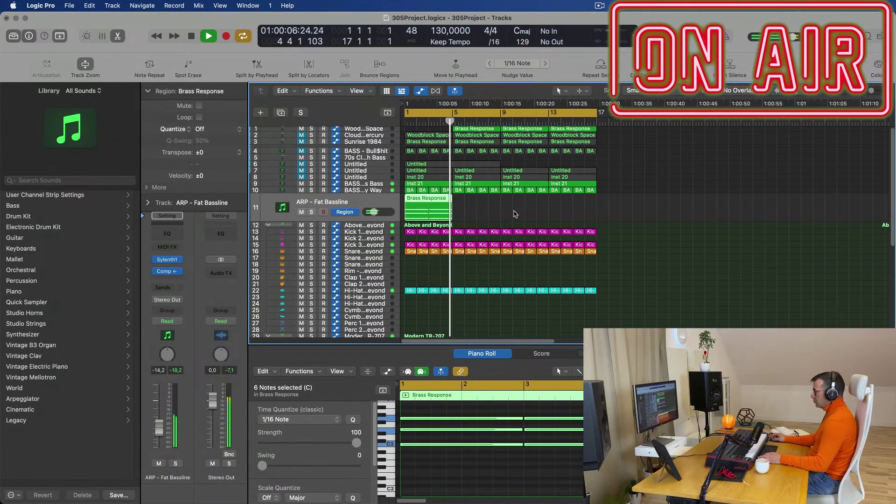
pyautogui.press('Return')
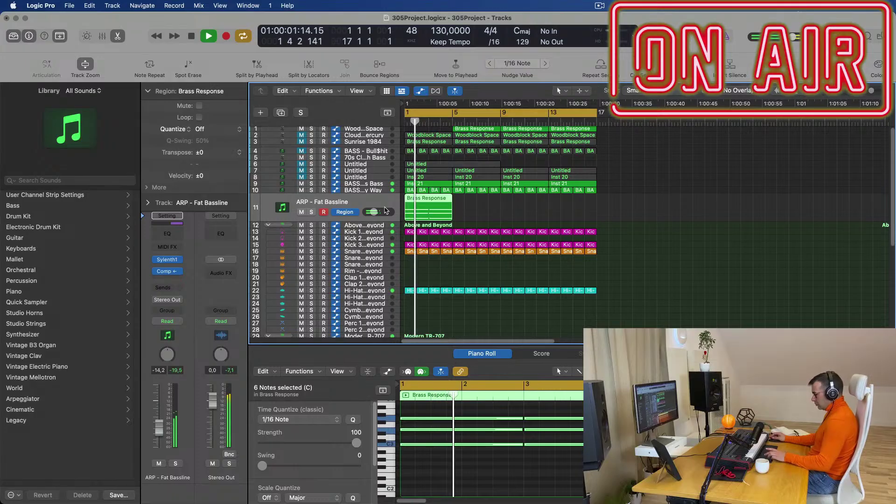
pyautogui.press('super+r')
pyautogui.press('super+r')
pyautogui.press('super+r')
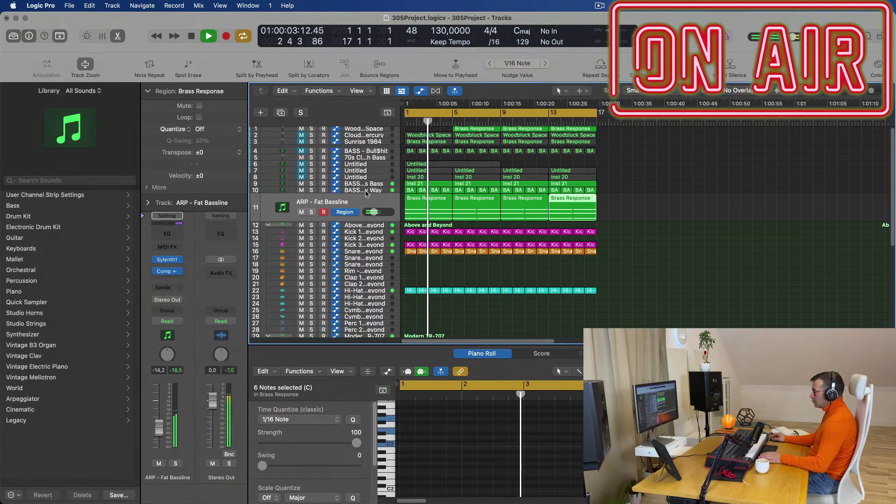
# Audition the BASS - Get Outta My Way track in solo, turn solo off, restart the loop and record-enable the track
pyautogui.click(365, 191)
pyautogui.click(311, 206)
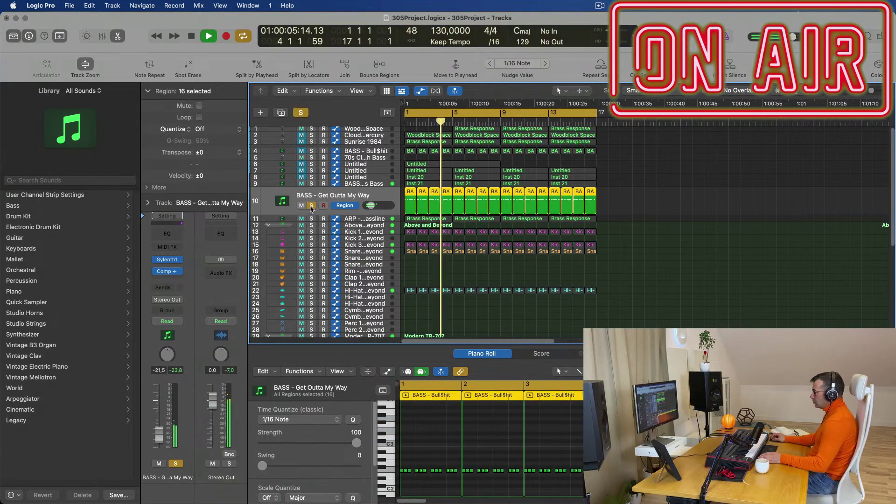
pyautogui.click(310, 205)
pyautogui.press('Return')
pyautogui.click(323, 205)
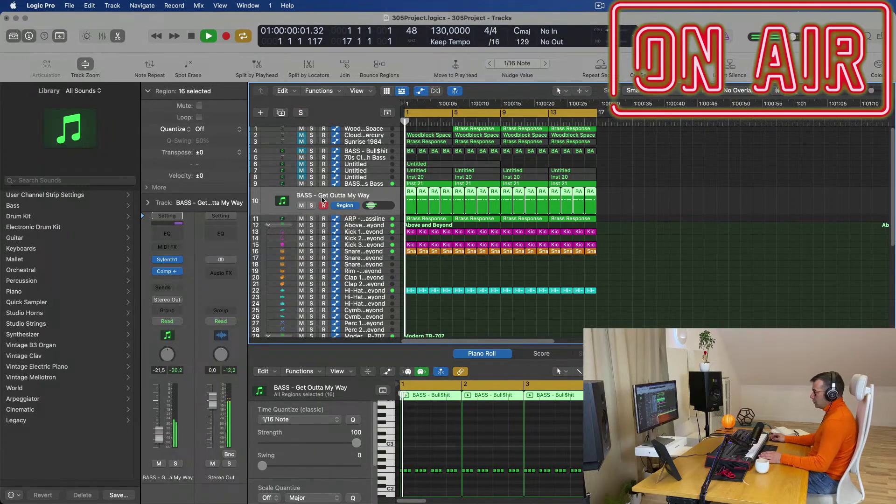
# Compare the loop with and without the BASS - Get Outta My Way track using its mute, and restart playback
pyautogui.click(301, 205)
pyautogui.click(301, 206)
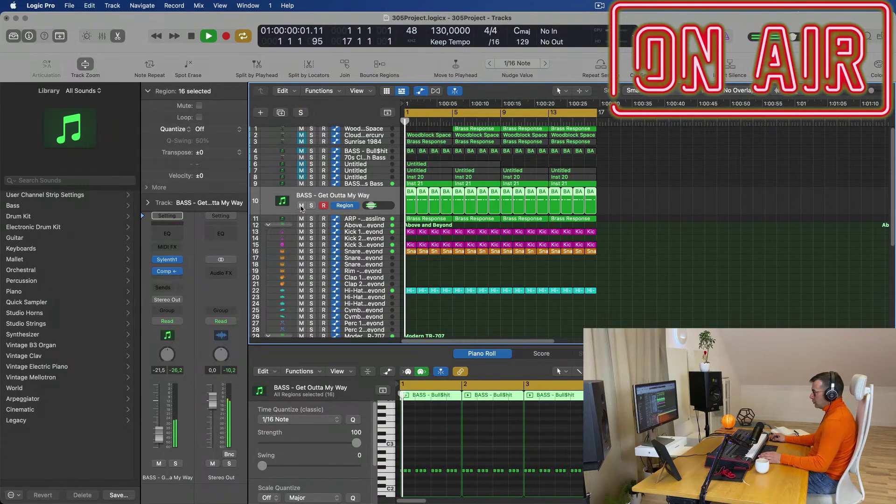
pyautogui.click(302, 206)
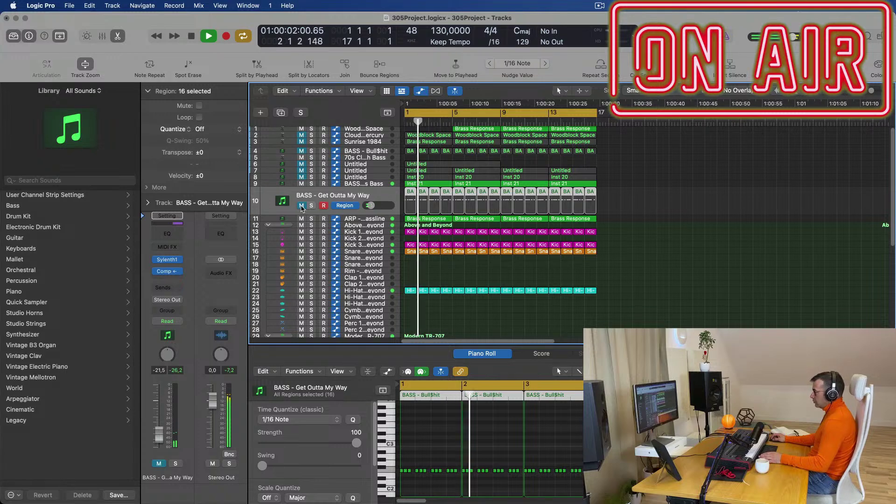
pyautogui.click(301, 206)
pyautogui.press('Return')
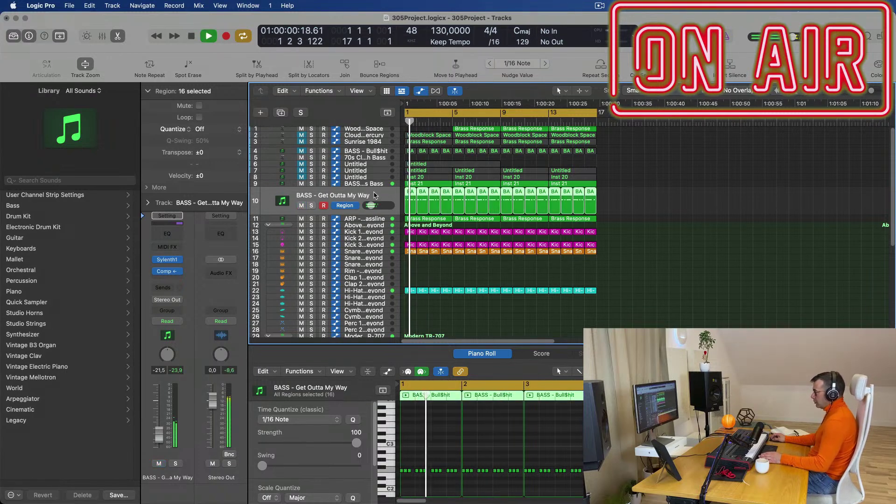
# Briefly solo the BASS - Get Outta My Way track, lower its volume to -22.0 dB and restart the loop
pyautogui.click(175, 463)
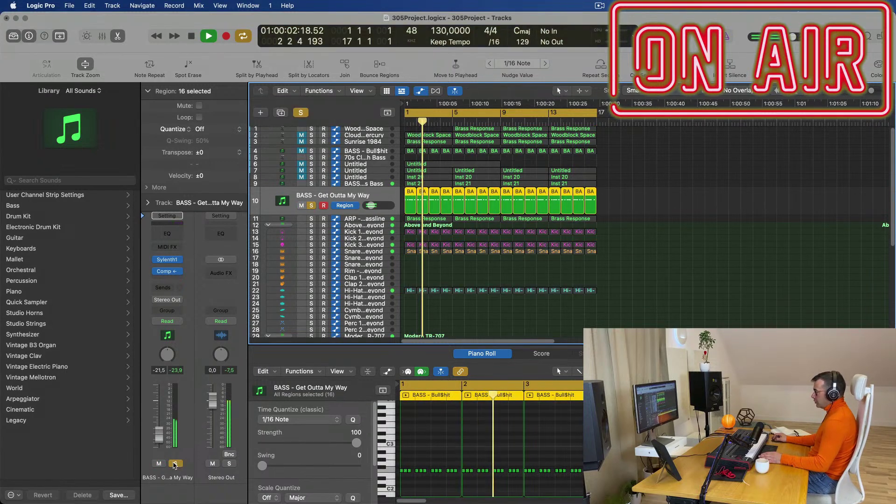
pyautogui.click(175, 464)
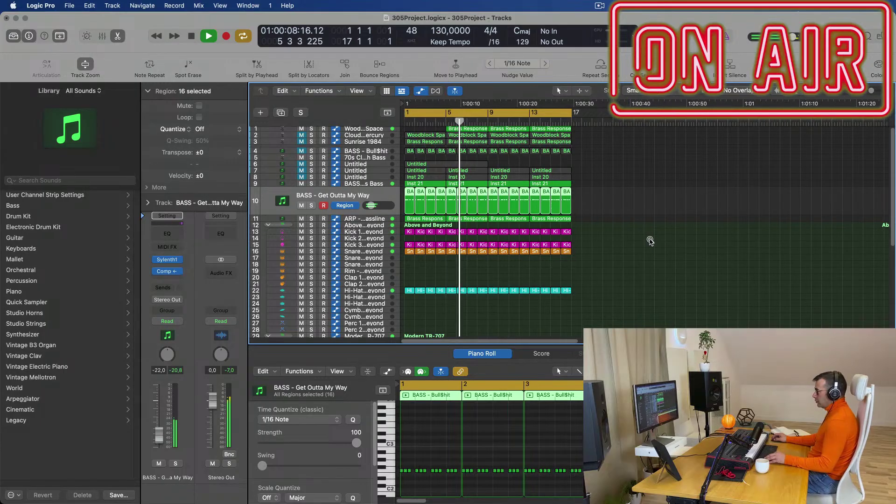
pyautogui.press('space')
pyautogui.press('Return')
pyautogui.press('space')
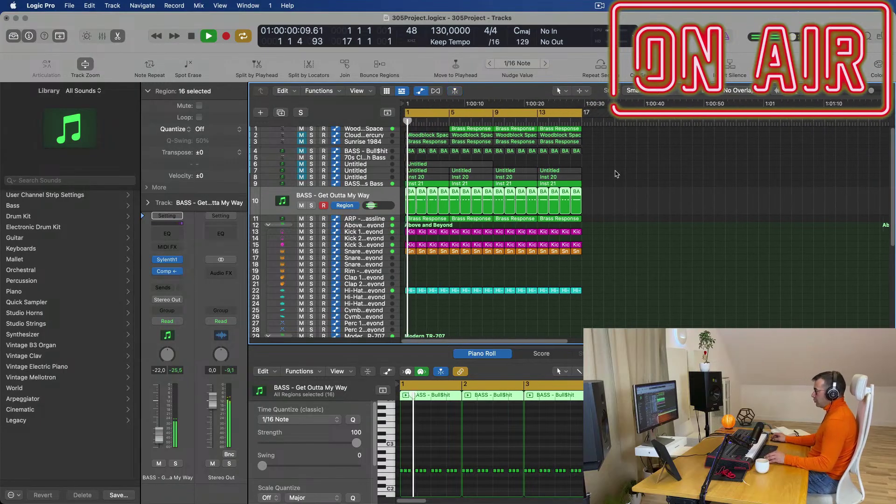
# Deselect the Woodblock Space regions, replay the loop on the BASS - Fat Chorus Bass track and mute Woodblock Space
pyautogui.click(587, 131)
pyautogui.click(670, 190)
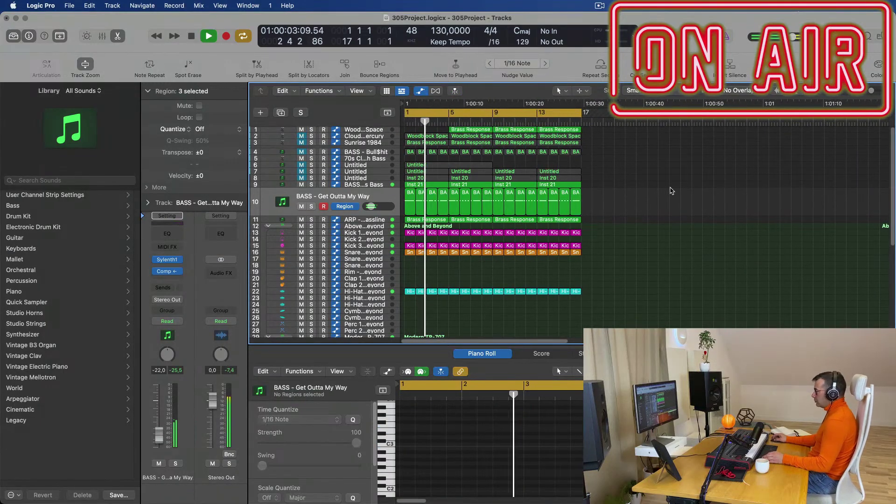
pyautogui.hscroll(-2, 607, 181)
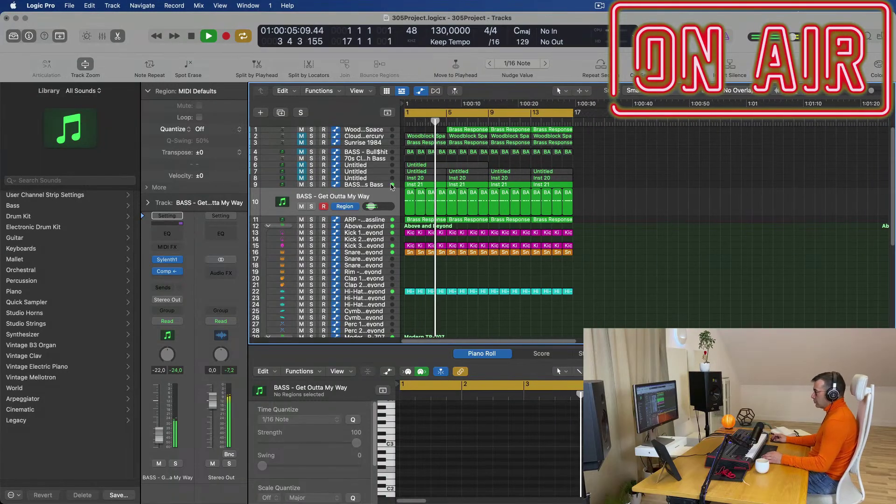
pyautogui.click(367, 185)
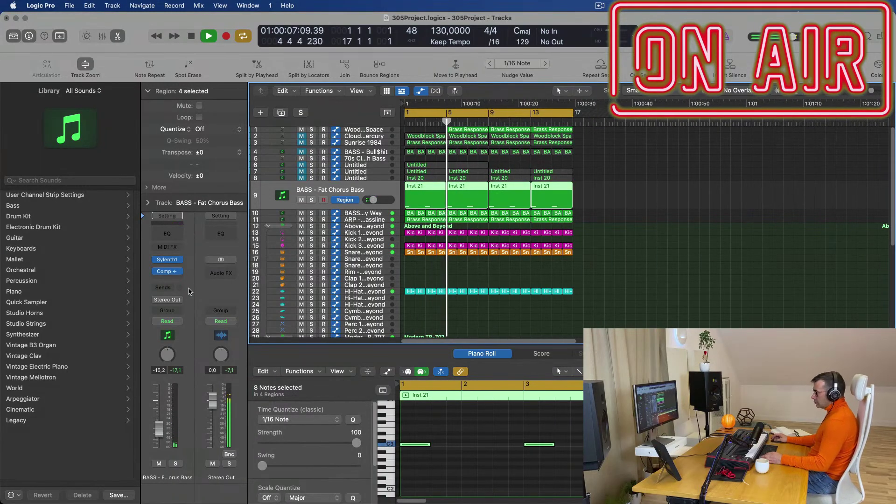
pyautogui.press('Return')
pyautogui.press('space')
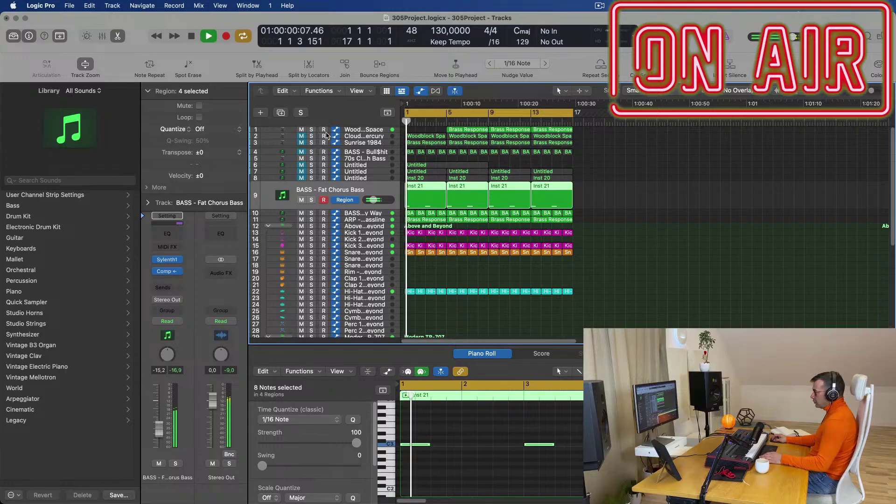
pyautogui.click(301, 130)
pyautogui.press('space')
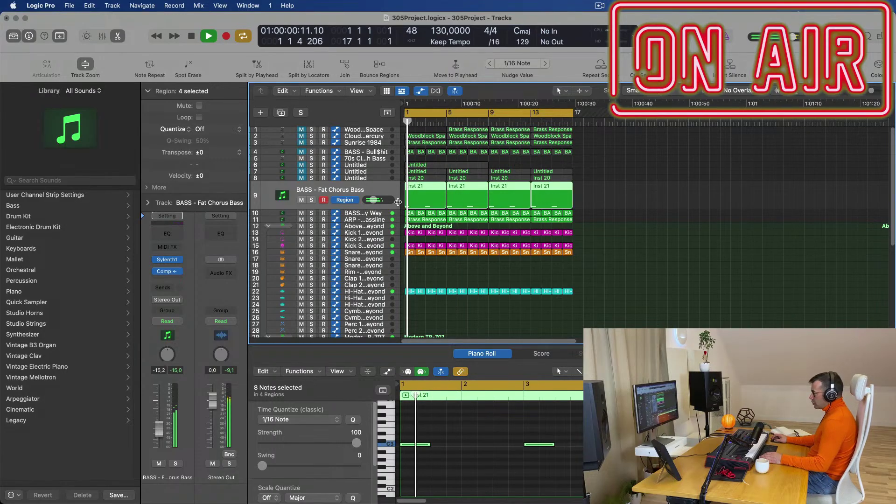
# Insert a stereo Vintage Tube EQ from the Vintage EQ Collection after the compressor on the BASS - Fat Chorus Bass track
pyautogui.click(383, 219)
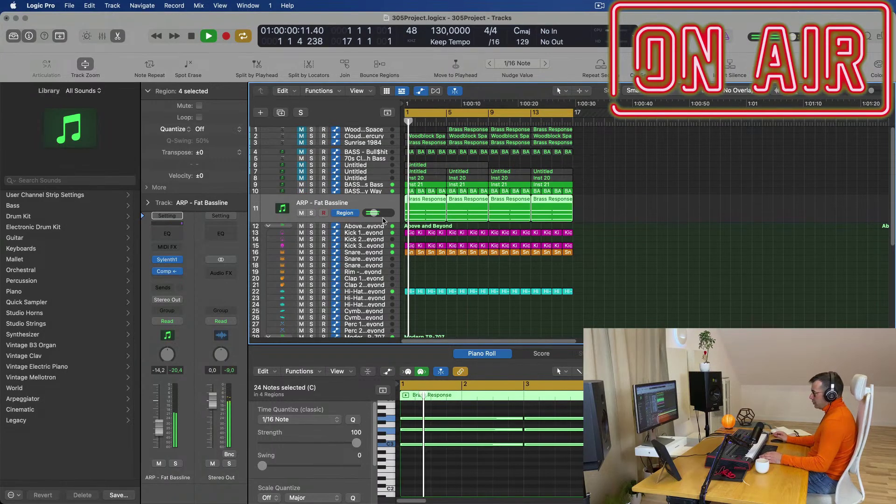
pyautogui.click(385, 186)
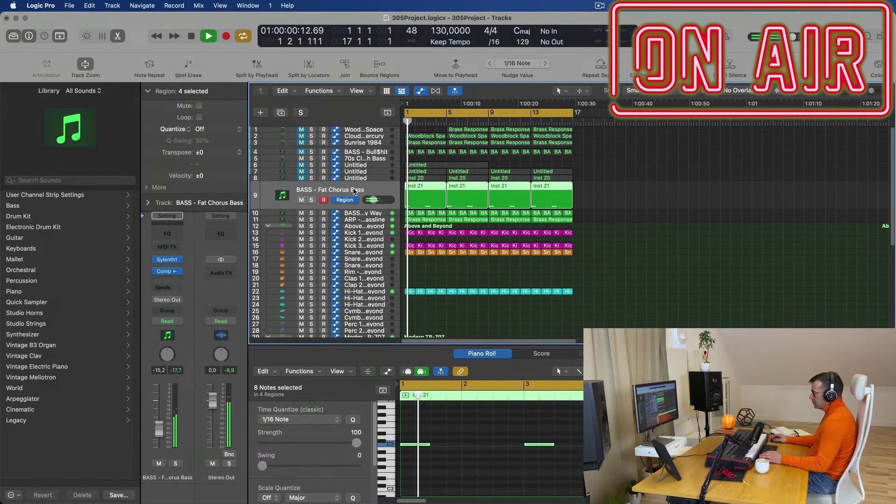
pyautogui.press('Return')
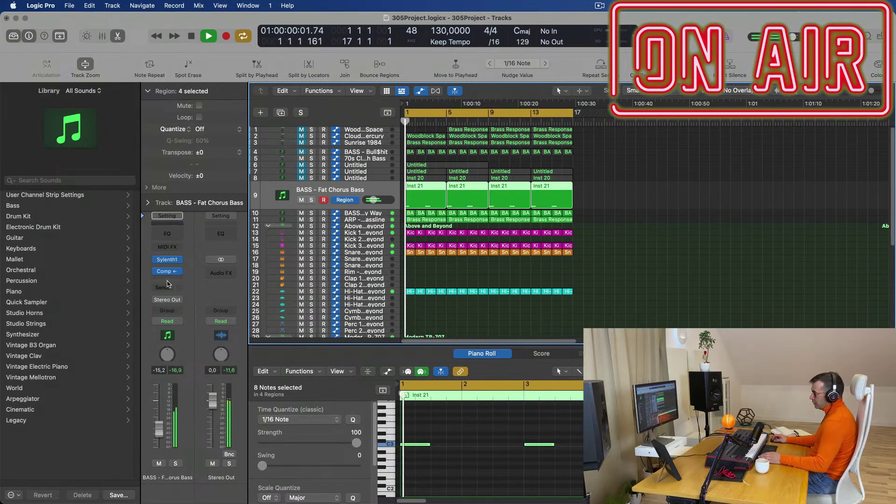
pyautogui.click(171, 278)
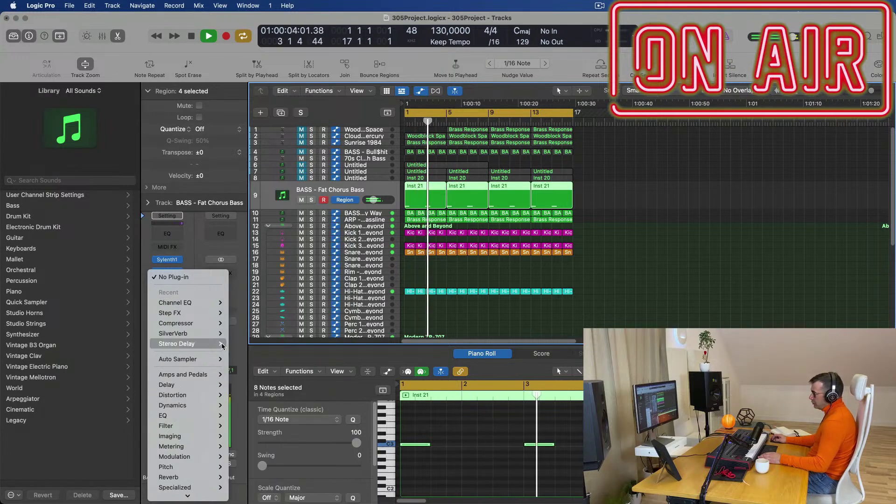
pyautogui.moveTo(186, 416)
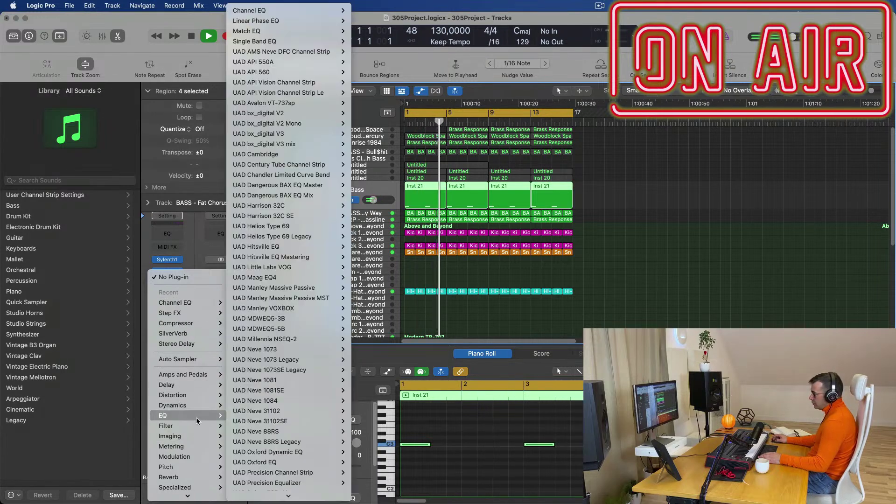
pyautogui.moveTo(252, 421)
pyautogui.moveTo(186, 495)
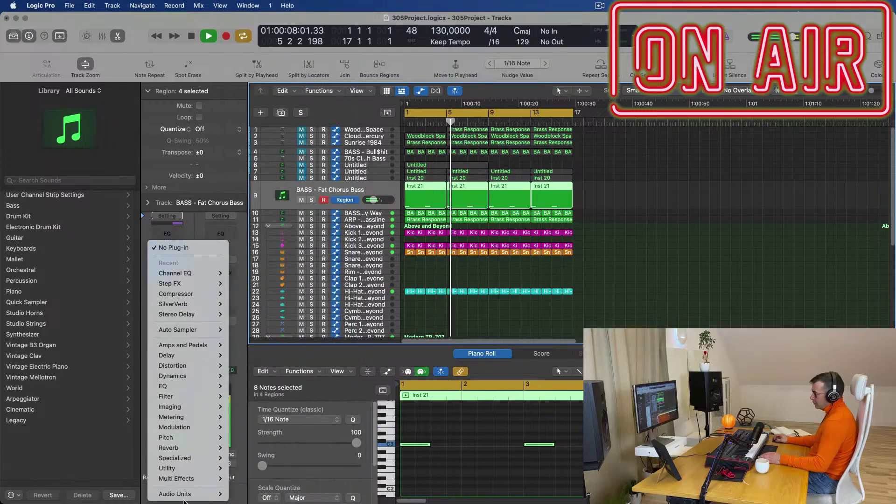
pyautogui.moveTo(263, 438)
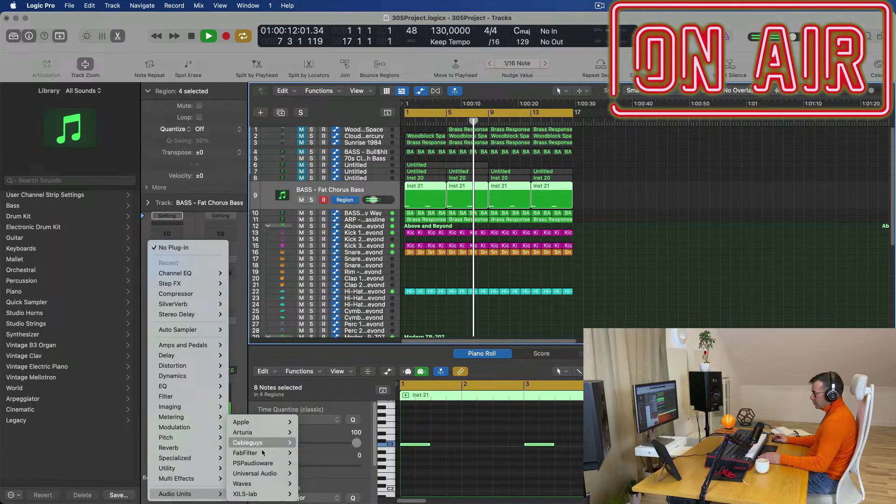
pyautogui.moveTo(256, 496)
pyautogui.moveTo(177, 392)
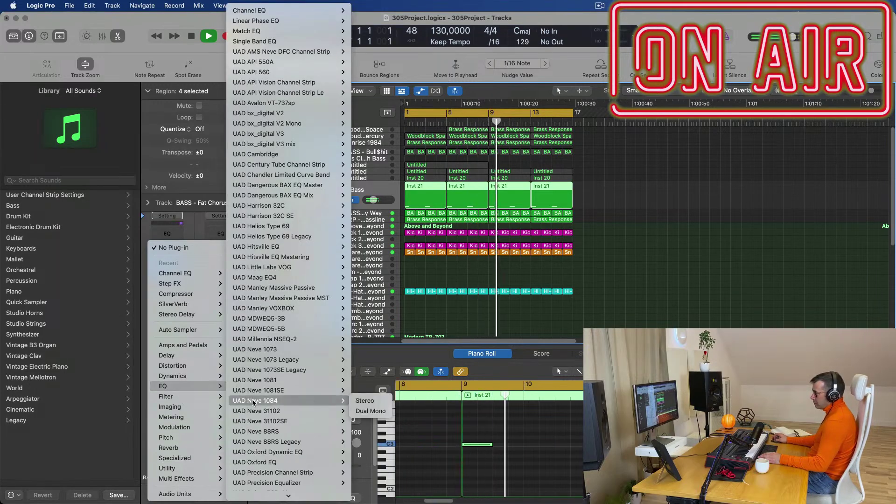
pyautogui.moveTo(310, 75)
pyautogui.moveTo(307, 12)
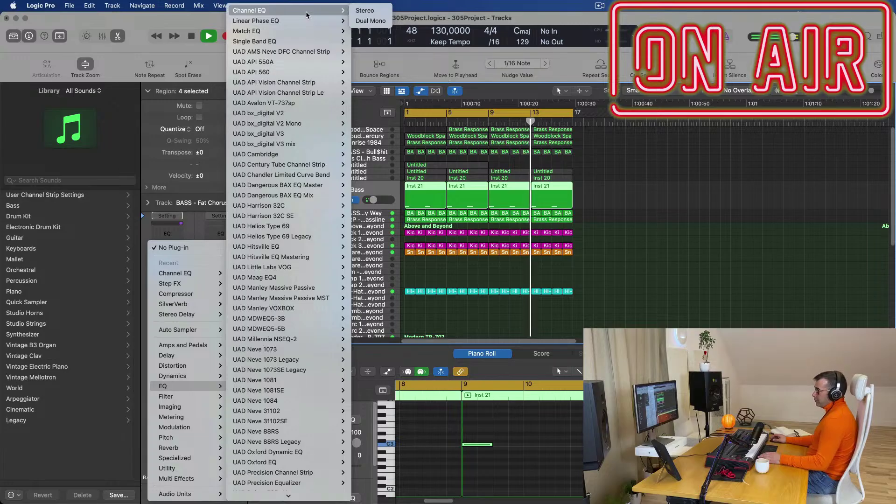
pyautogui.scroll(-5, 281, 86)
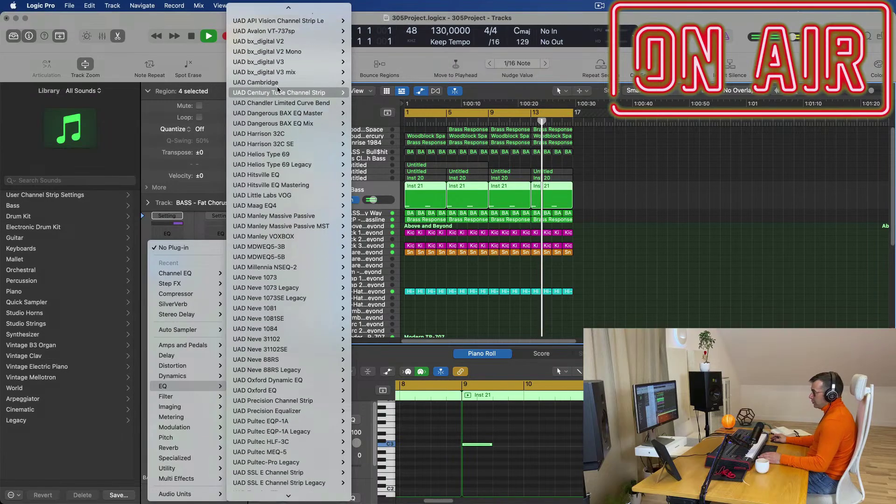
pyautogui.moveTo(282, 86)
pyautogui.moveTo(336, 494)
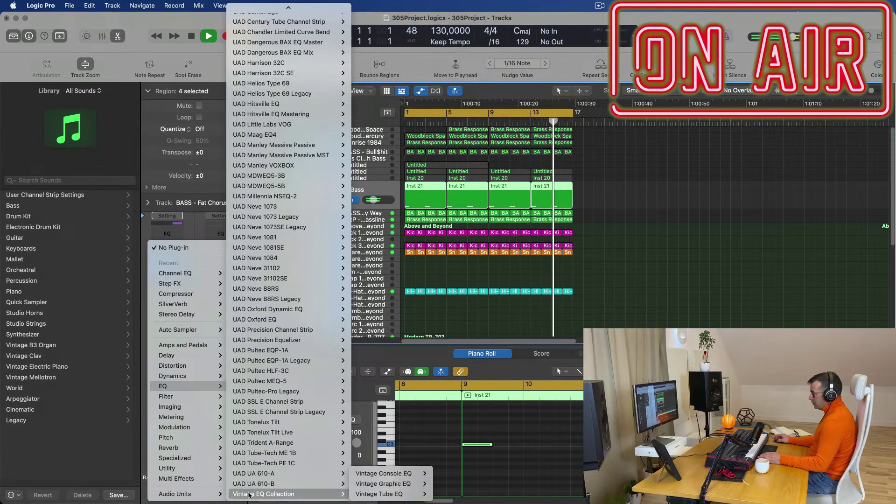
pyautogui.moveTo(388, 497)
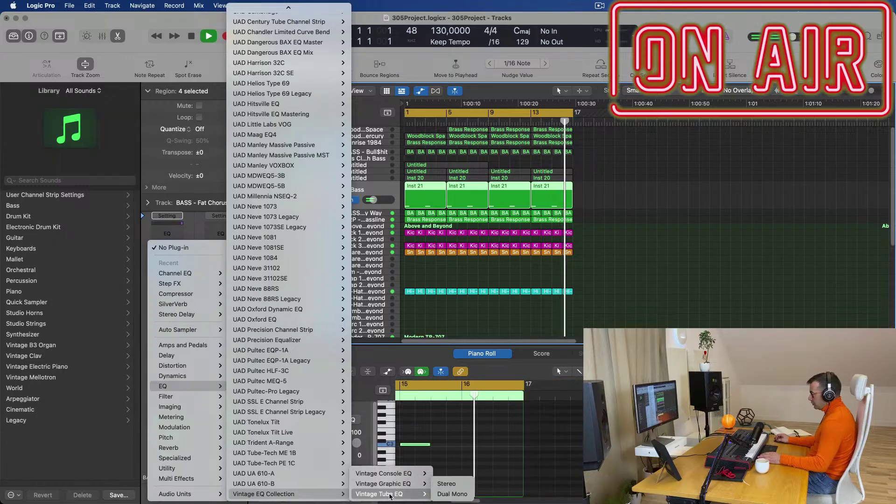
pyautogui.click(449, 485)
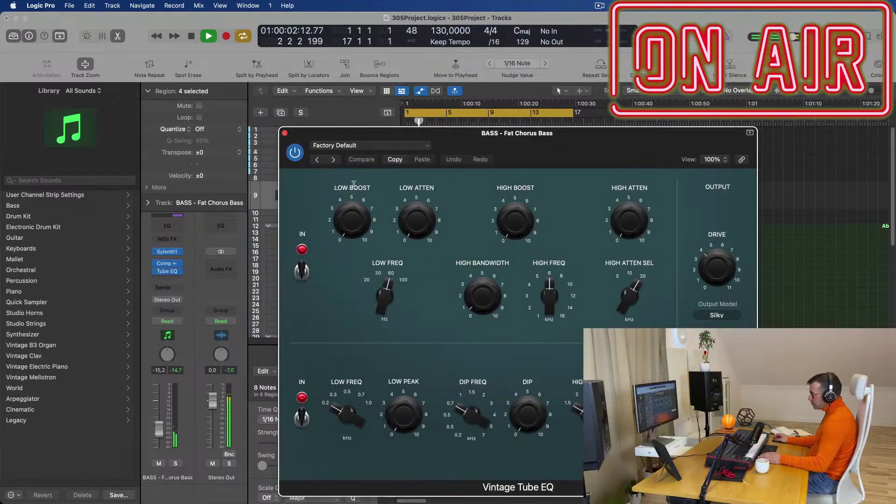
# Load the Big Synth preset in the Vintage Tube EQ, close its window and replay the loop
pyautogui.click(400, 147)
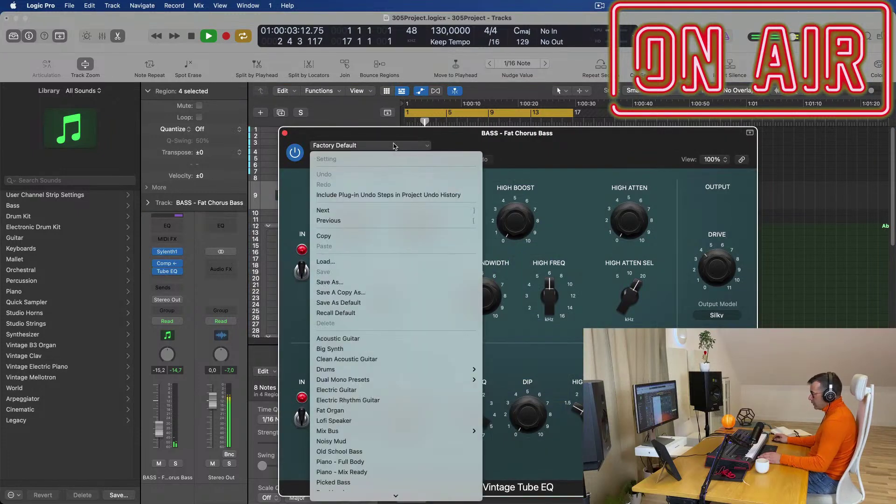
pyautogui.click(367, 350)
pyautogui.moveTo(538, 138); pyautogui.dragTo(410, 156)
pyautogui.press('space')
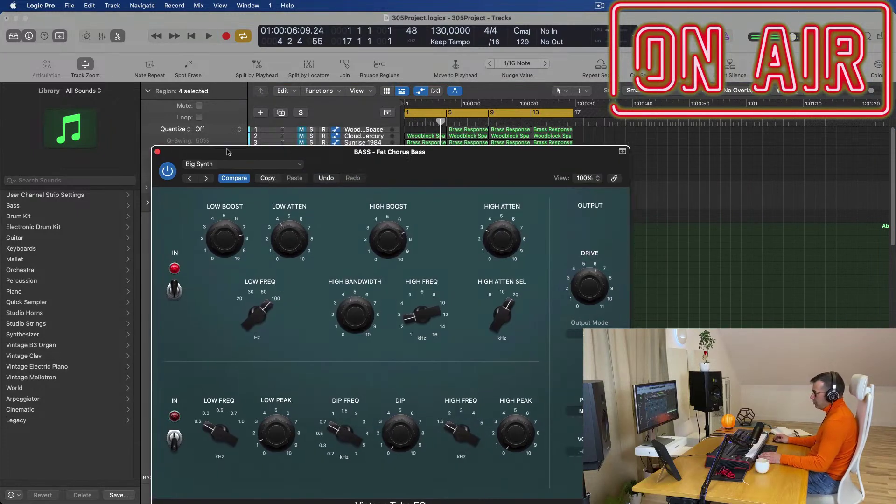
pyautogui.click(157, 152)
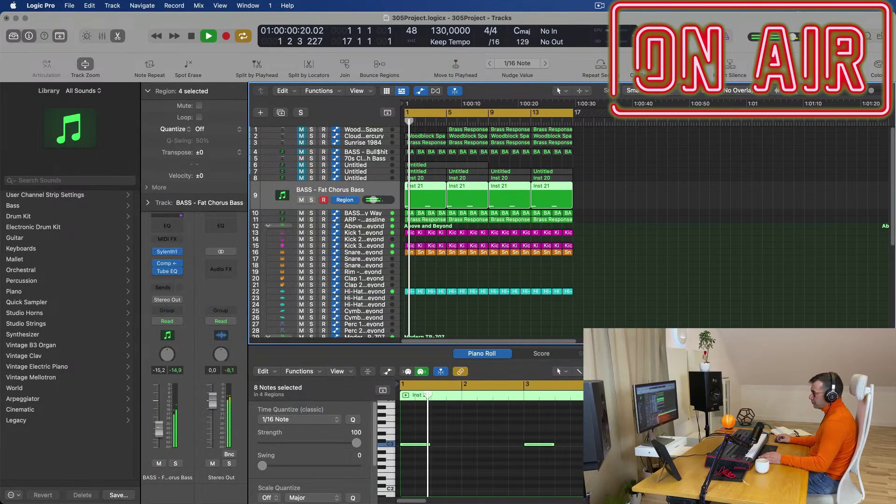
pyautogui.press('space')
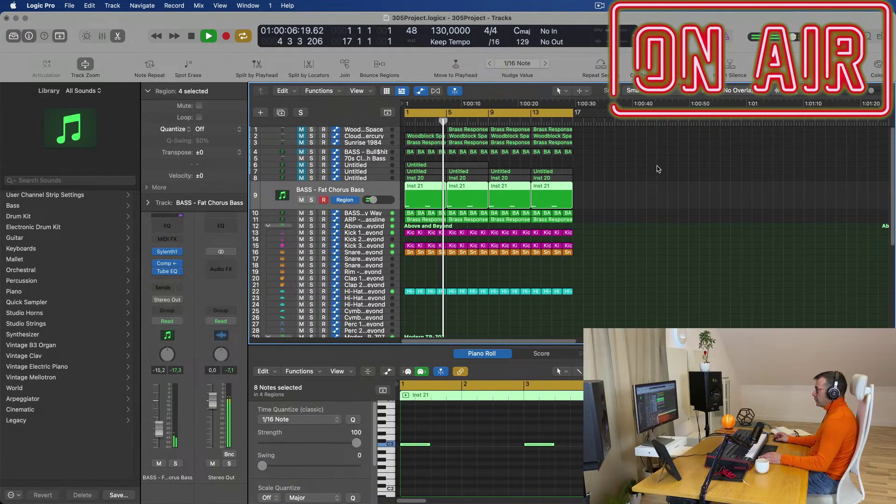
pyautogui.press('Return')
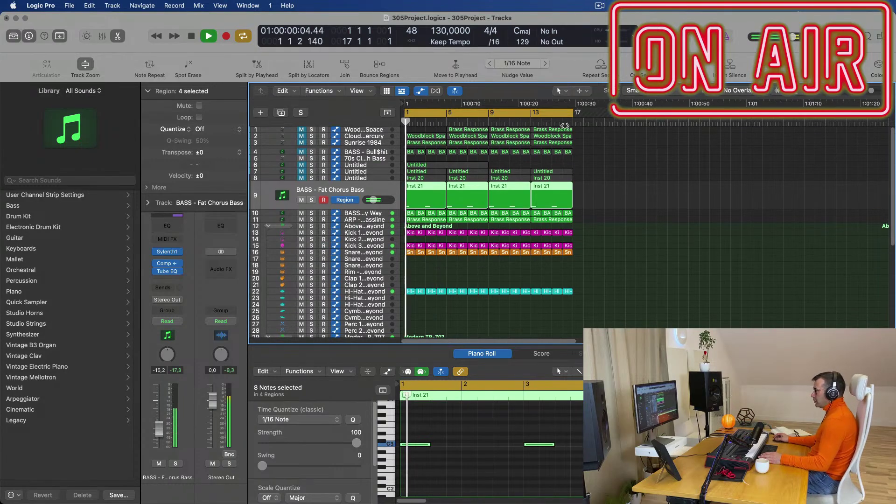
# Check the Brass Response region on Woodblock Space, and duplicate the BASS - Fat Chorus Bass track with its settings
pyautogui.click(366, 132)
pyautogui.click(470, 134)
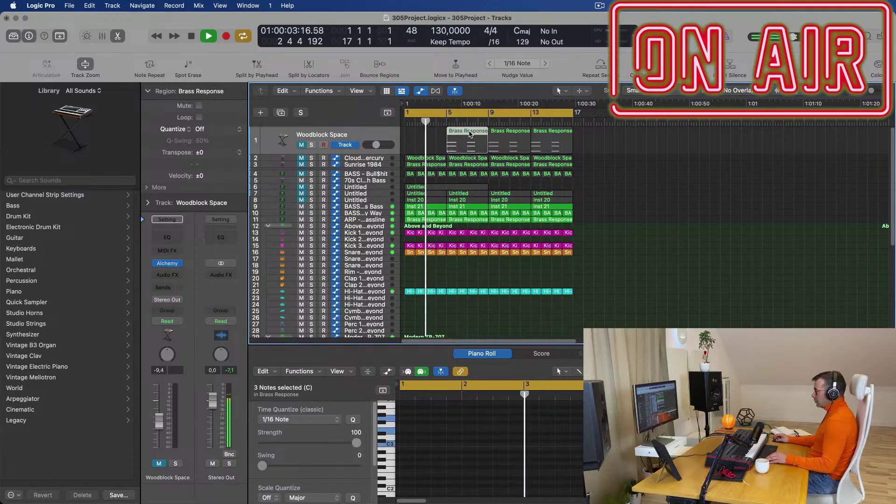
pyautogui.click(354, 207)
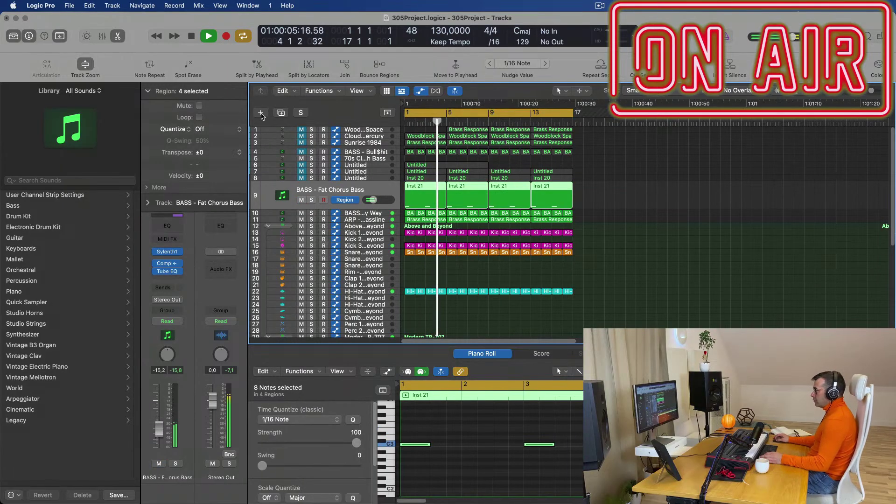
pyautogui.press('super+d')
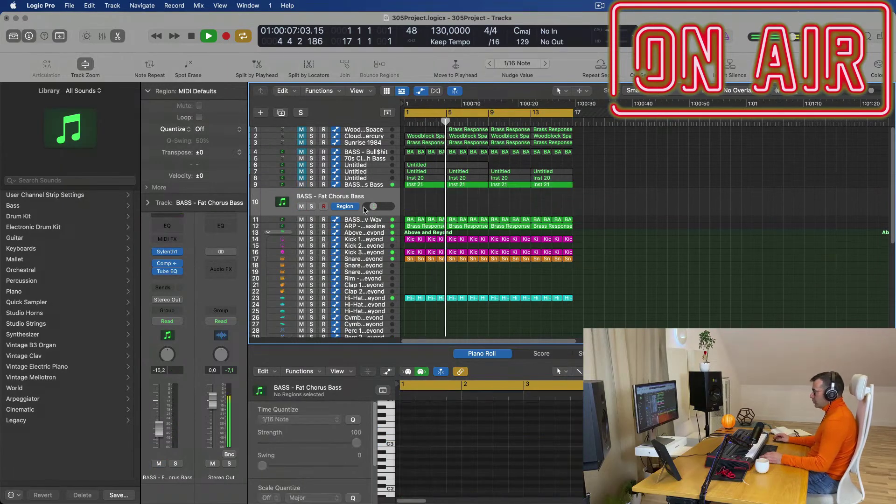
# Move the Brass Response region at bar 5 on Woodblock Space to bar 1 of the duplicated track and restart the loop
pyautogui.click(468, 131)
pyautogui.moveTo(470, 130); pyautogui.dragTo(430, 202)
pyautogui.press('Return')
pyautogui.press('space')
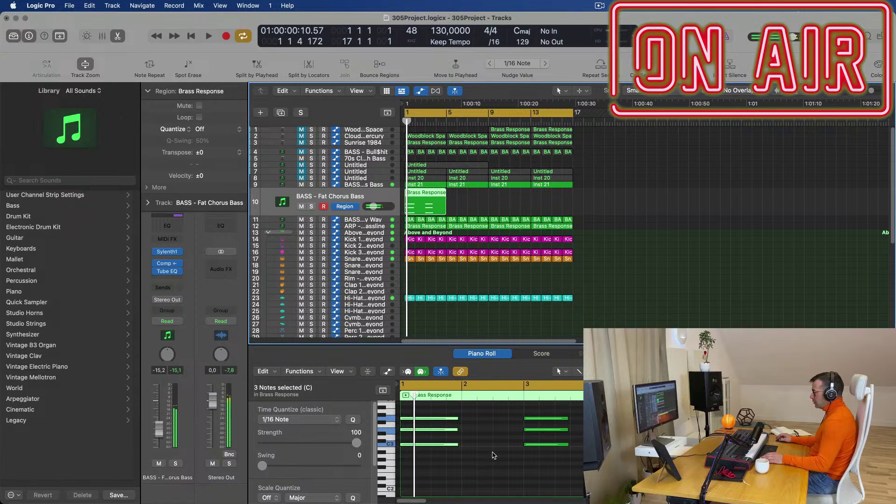
# Lengthen the notes of both chords in the moved Brass Response region to two bars each, and audition the result
pyautogui.scroll(-2, 493, 452)
pyautogui.moveTo(582, 410); pyautogui.dragTo(579, 469)
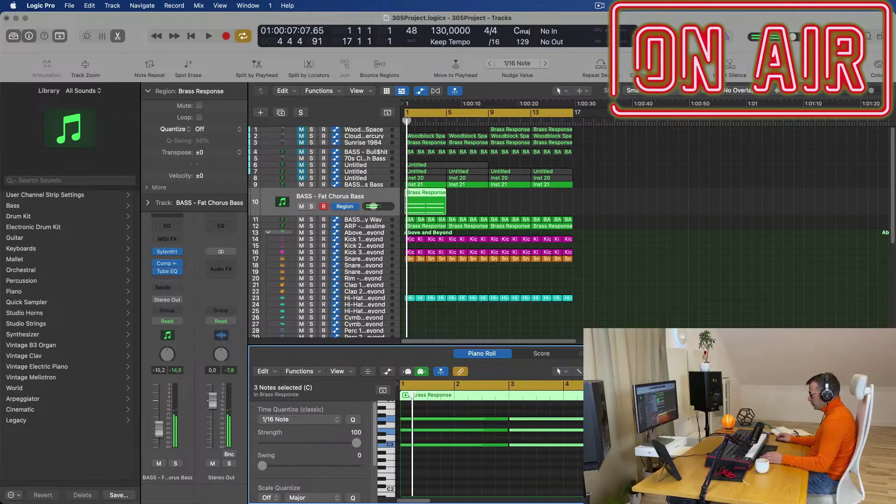
pyautogui.press('space')
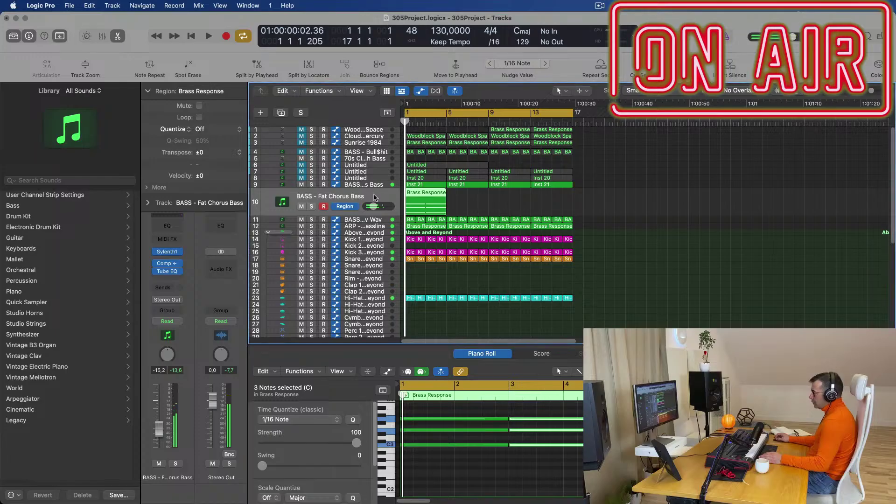
# Transpose all six chord notes in the duplicated track's Brass Response region down one octave
pyautogui.click(461, 463)
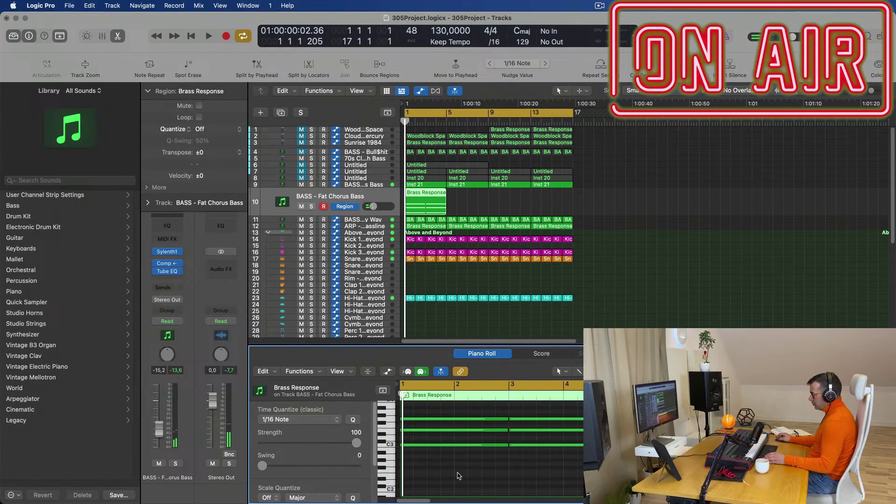
pyautogui.press('super+a')
pyautogui.hotkey('alt', 'shift', 'Down')
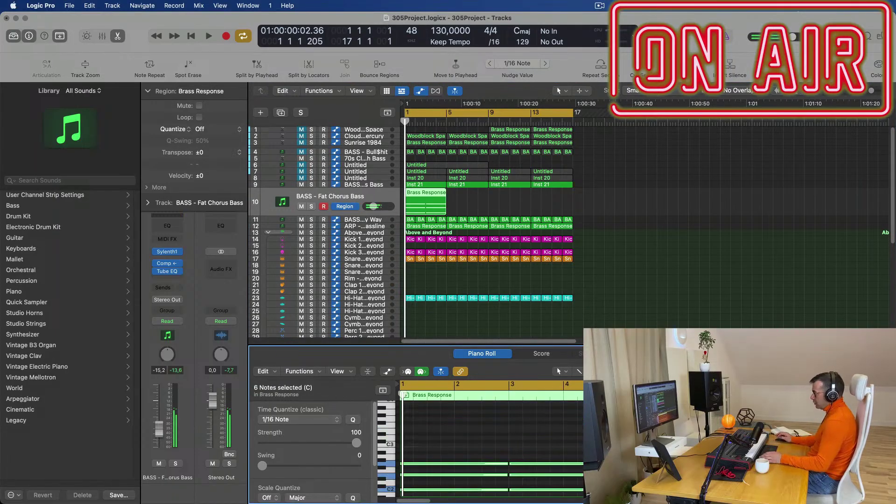
# Reload Sylenth1 in stereo on the duplicated track and load preset 247: PAD - Anjuna Pad from bank 2
pyautogui.click(179, 253)
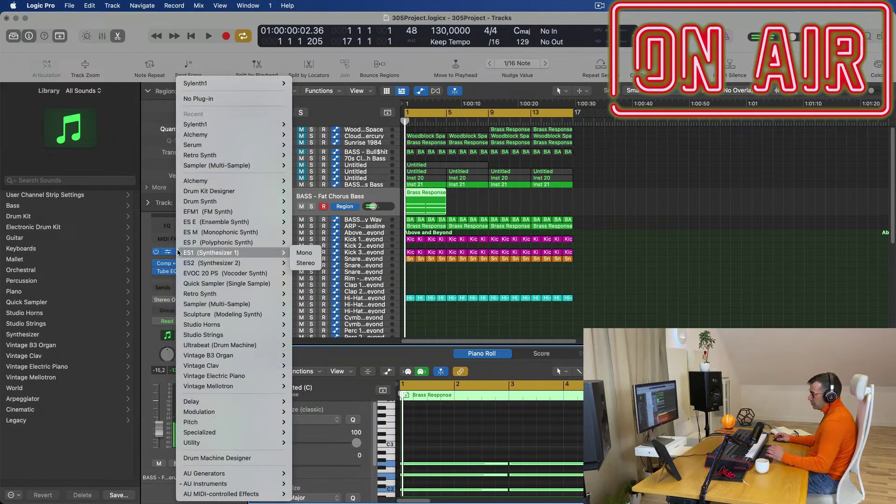
pyautogui.moveTo(214, 135)
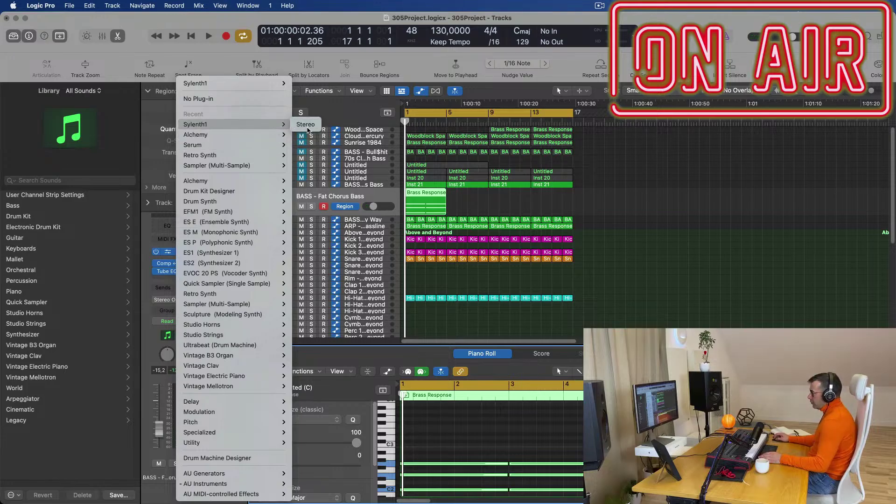
pyautogui.click(306, 124)
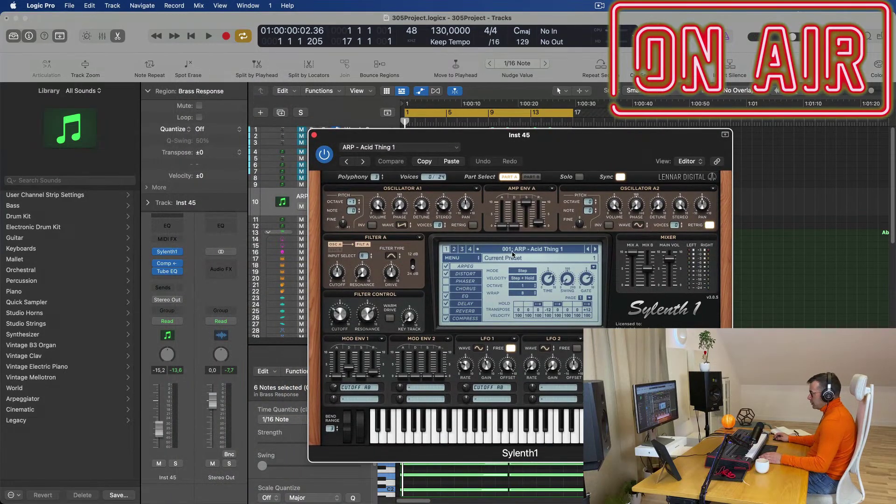
pyautogui.click(551, 252)
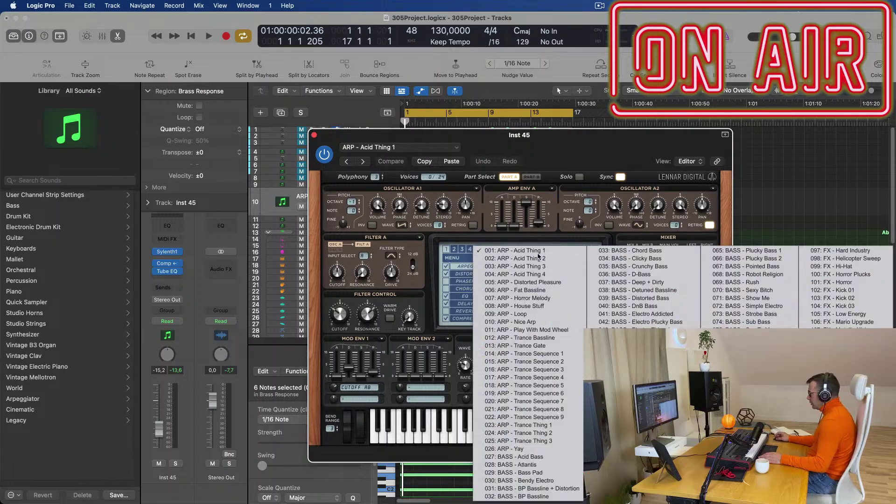
pyautogui.click(456, 250)
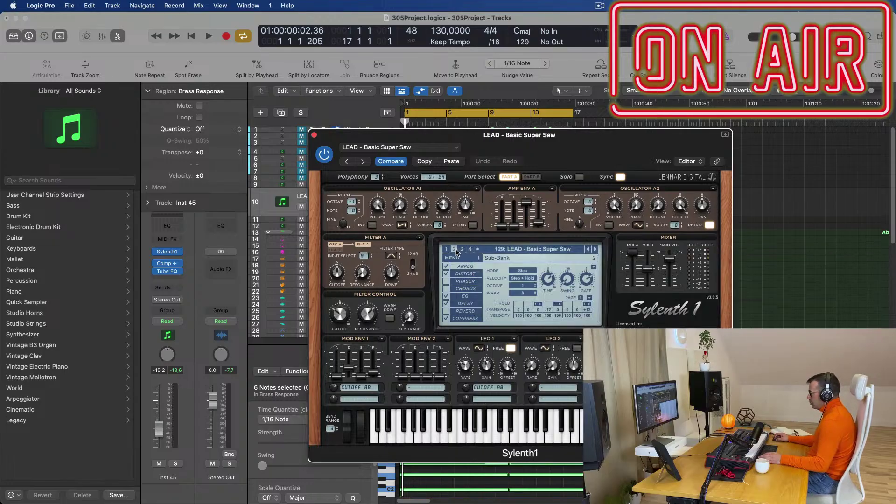
pyautogui.click(548, 253)
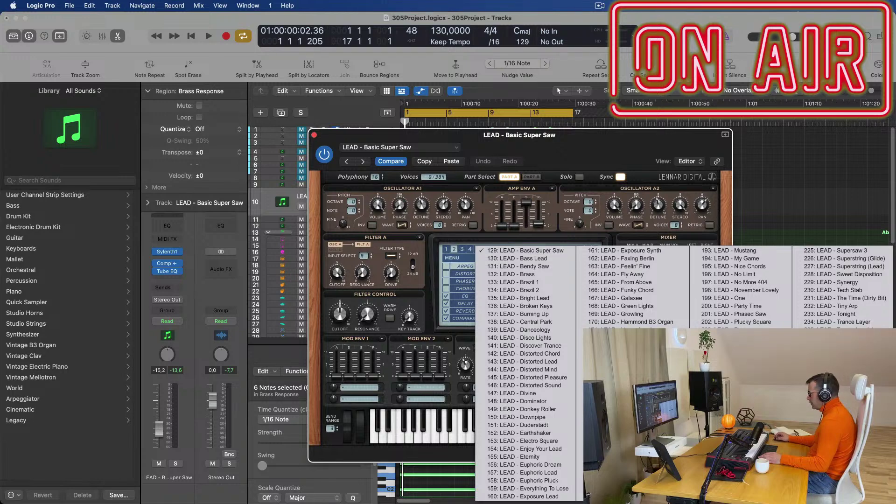
pyautogui.click(835, 425)
# Audition the Anjuna Pad preset with the loop, keeping the tracks visible, and close the synth window
pyautogui.press('space')
pyautogui.moveTo(606, 149); pyautogui.dragTo(760, 83)
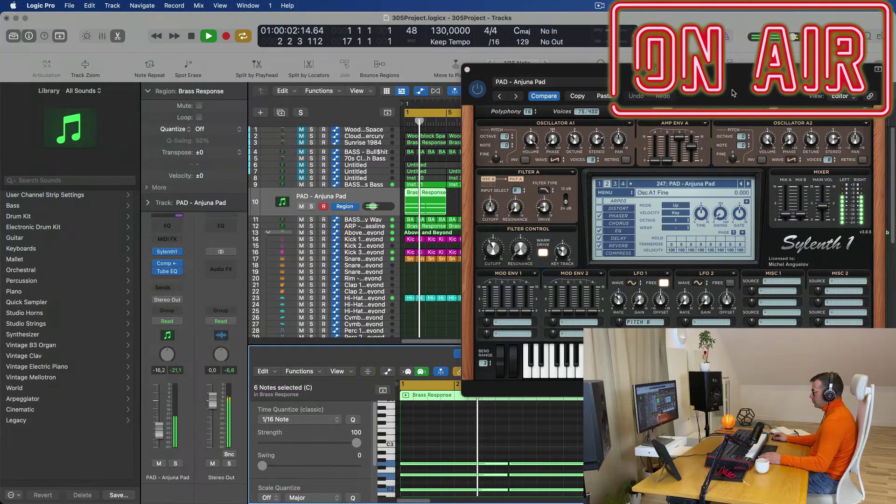
pyautogui.moveTo(726, 87); pyautogui.dragTo(485, 169)
pyautogui.press('space')
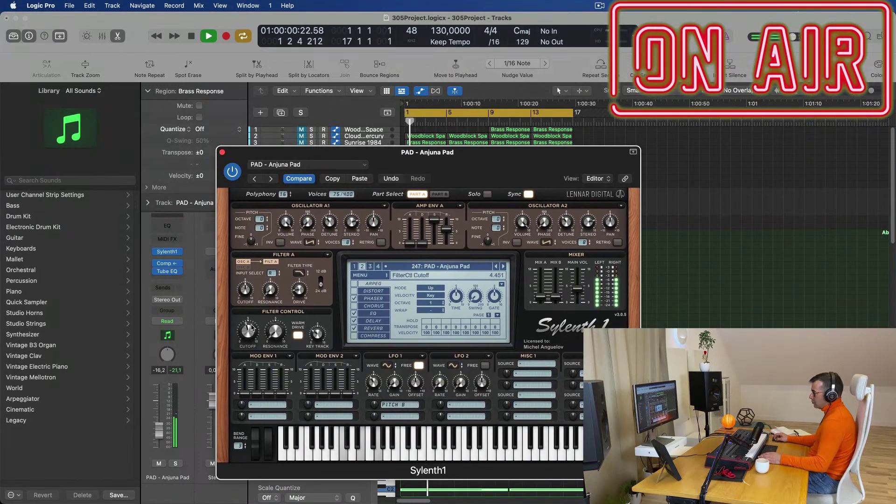
pyautogui.moveTo(445, 183); pyautogui.dragTo(621, 201)
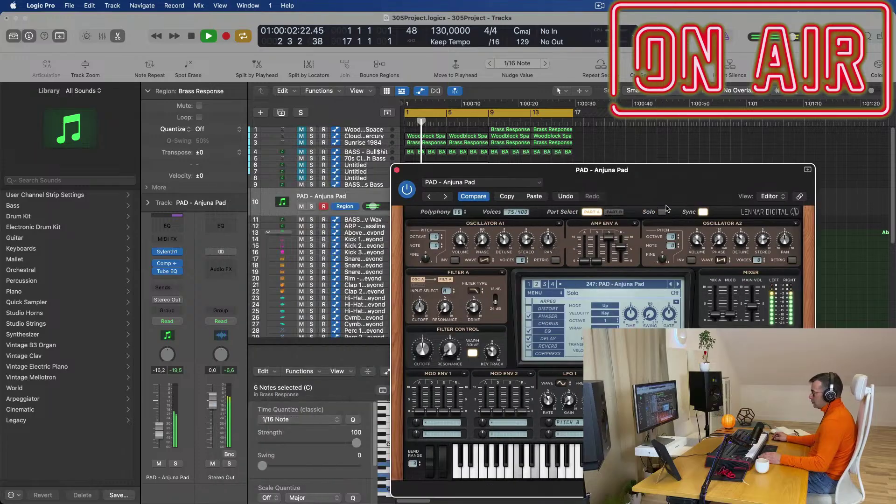
pyautogui.press('space')
pyautogui.press('space')
pyautogui.click(399, 170)
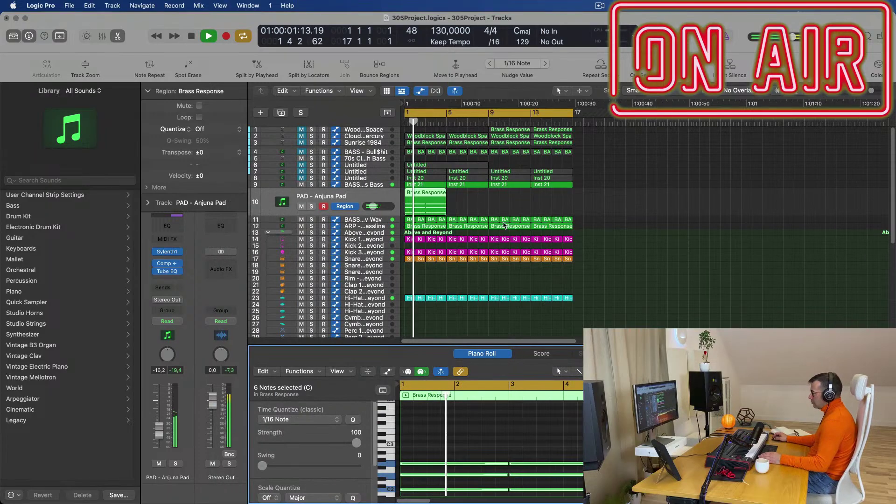
# Shorten all notes of both chords in the Brass Response region to about one beat and replay the loop
pyautogui.scroll(-4, 490, 420)
pyautogui.press('space')
pyautogui.scroll(3, 493, 469)
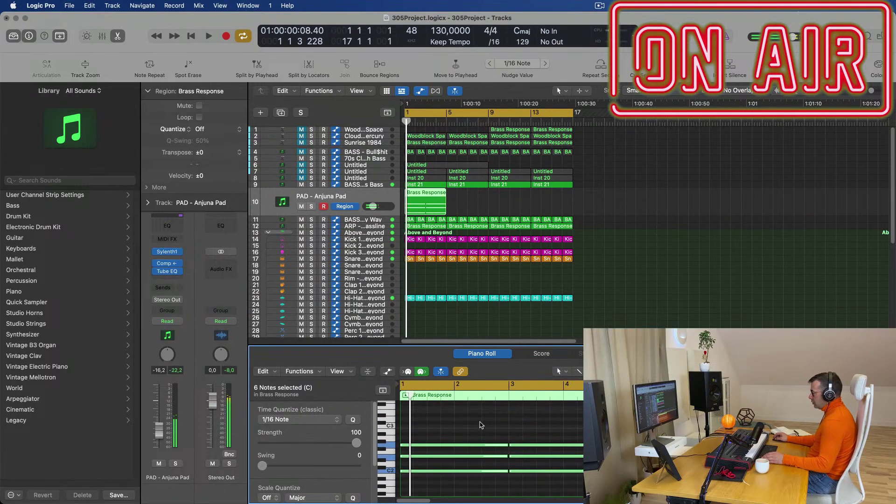
pyautogui.moveTo(480, 425); pyautogui.dragTo(582, 487)
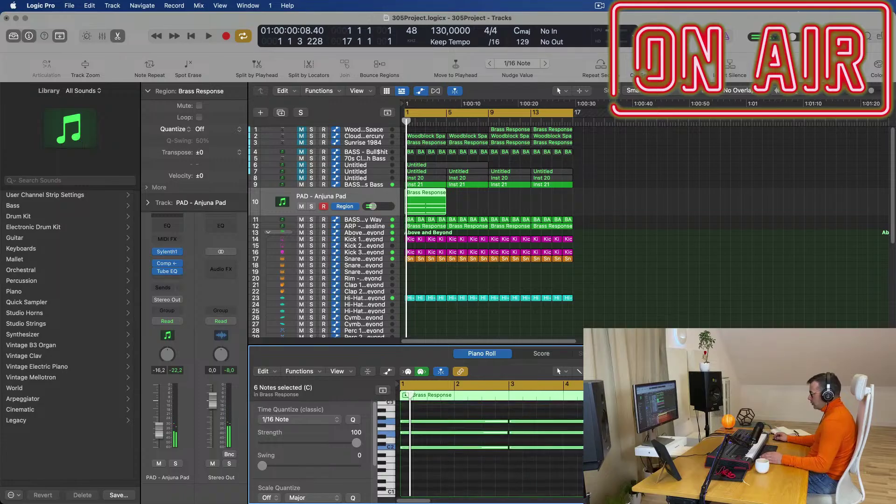
pyautogui.moveTo(616, 432); pyautogui.dragTo(520, 432)
pyautogui.press('super+Right')
pyautogui.press('space')
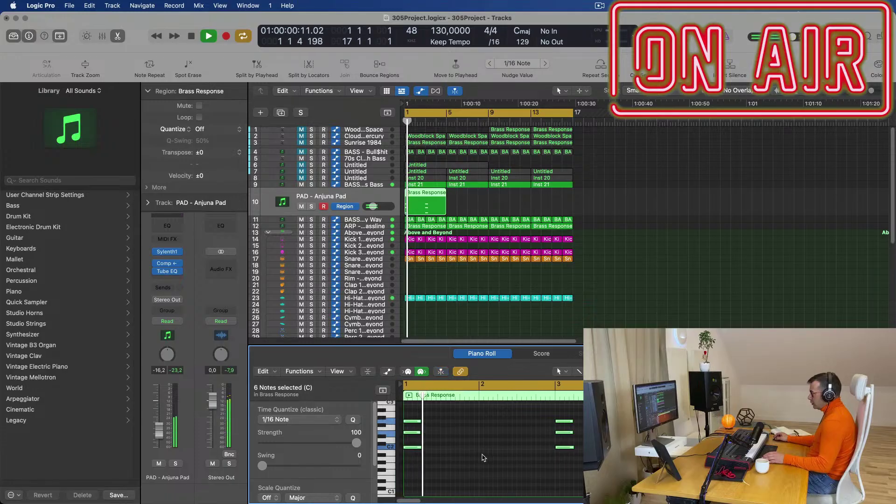
# Move both chords one bar later, to bars 2 and 4, and shorten their notes to about a sixteenth
pyautogui.moveTo(411, 424); pyautogui.dragTo(485, 425)
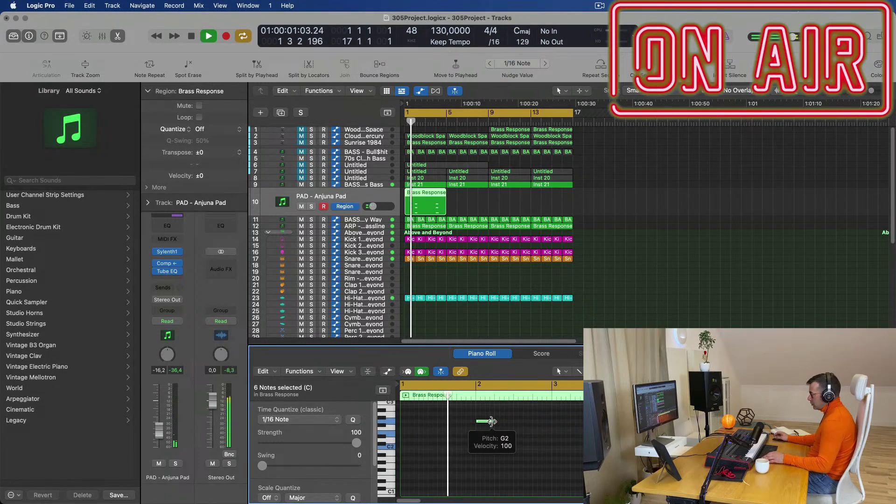
pyautogui.press('super+Right')
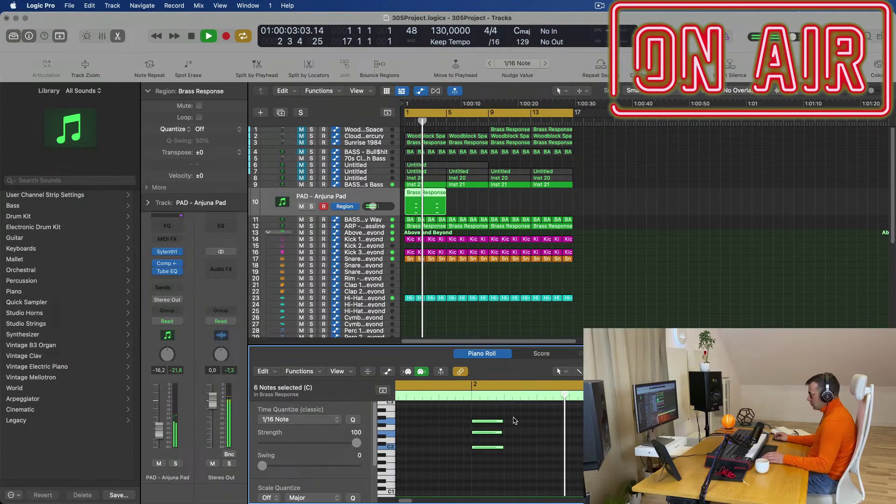
pyautogui.moveTo(514, 417); pyautogui.dragTo(496, 470)
pyautogui.press('space')
pyautogui.moveTo(451, 421)
pyautogui.mouseDown()
pyautogui.moveTo(584, 470)
pyautogui.moveTo(746, 470)
pyautogui.mouseUp()
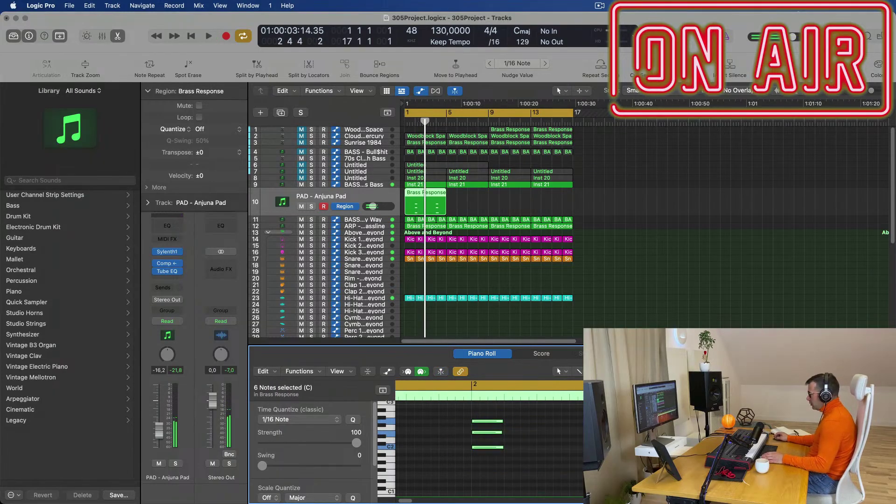
pyautogui.moveTo(502, 447); pyautogui.dragTo(482, 450)
pyautogui.press('super+Right')
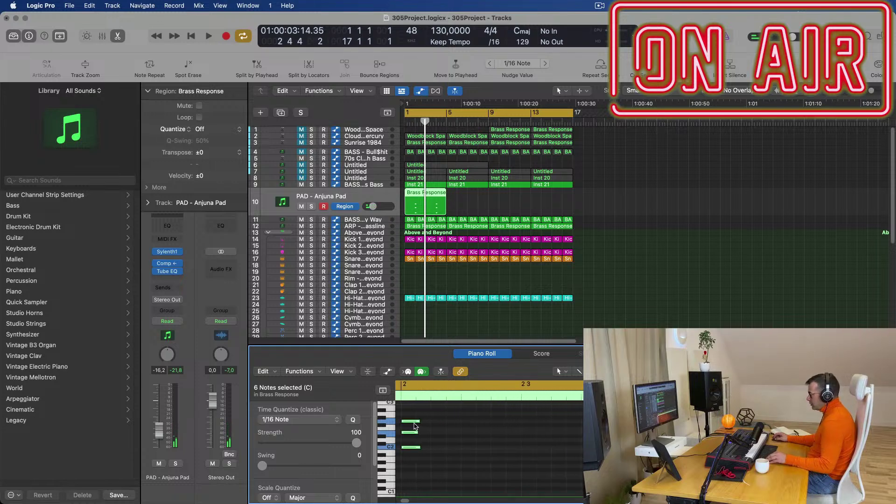
# Copy the short chords at three-sixteenth intervals through bars 2 and 4, and play the loop from the start
pyautogui.moveTo(412, 424); pyautogui.dragTo(501, 423)
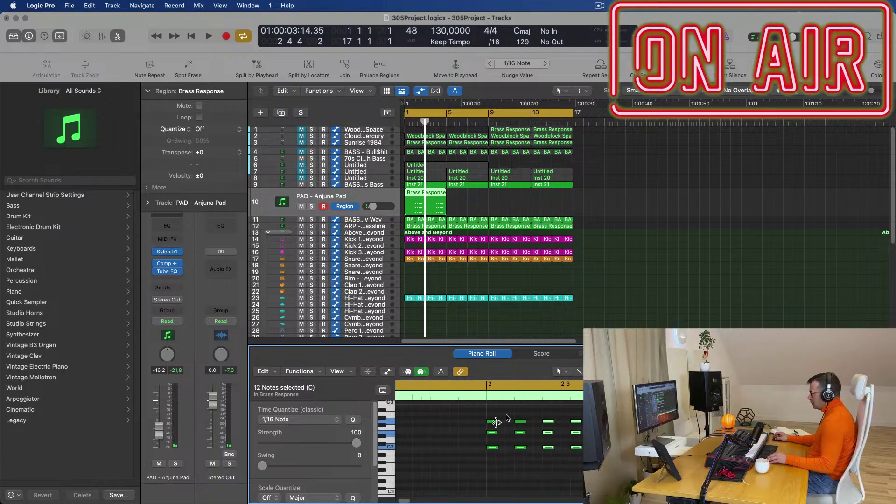
pyautogui.press('Return')
pyautogui.press('space')
pyautogui.scroll(-5, 638, 237)
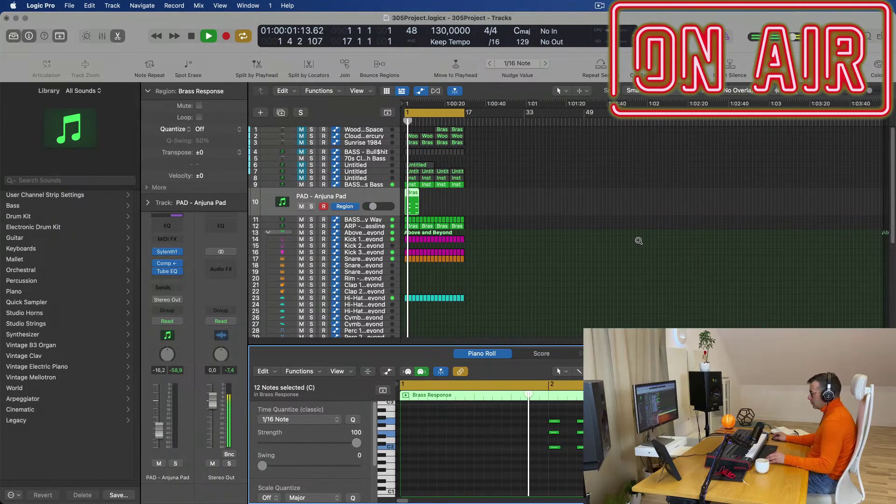
pyautogui.scroll(1, 649, 244)
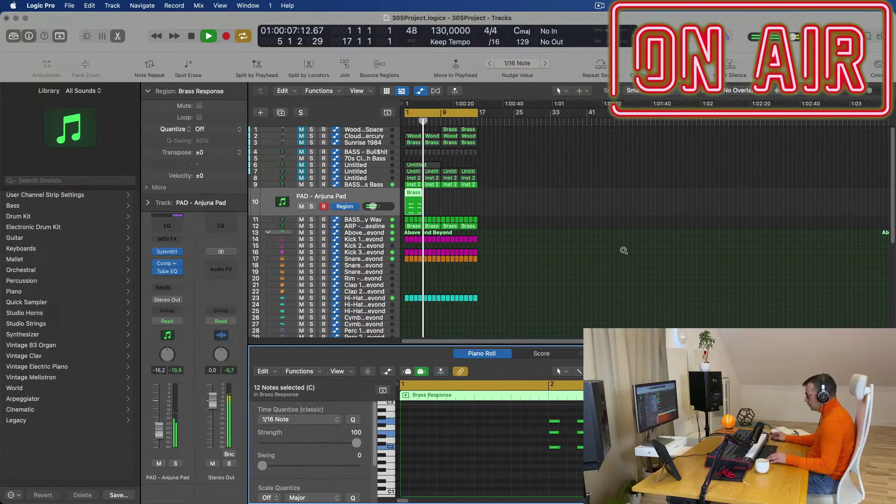
pyautogui.scroll(-2, 623, 249)
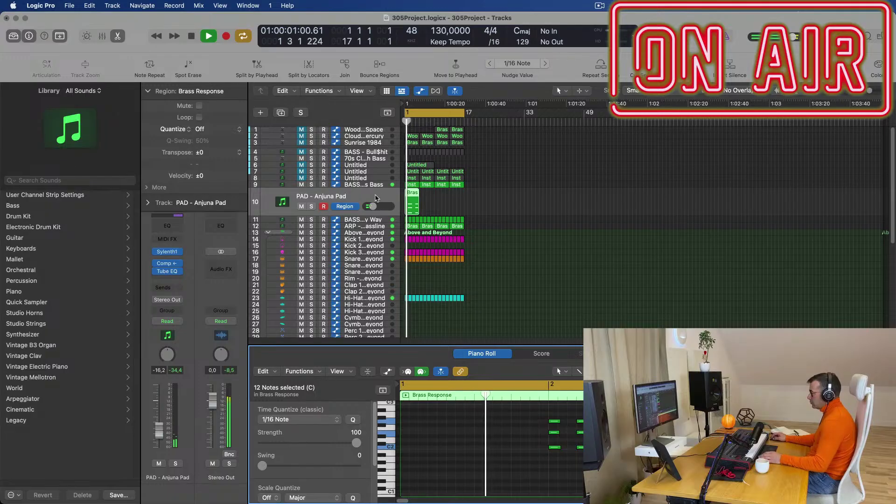
# Reopen the pad's Sylenth1 window and set its amp envelope decay to about 8.84 while auditioning the loop
pyautogui.press('v')
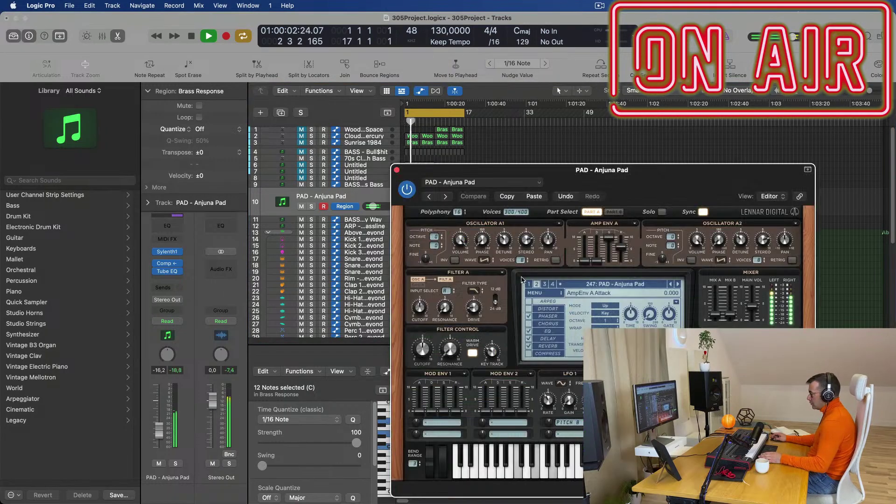
pyautogui.press('space')
pyautogui.press('space')
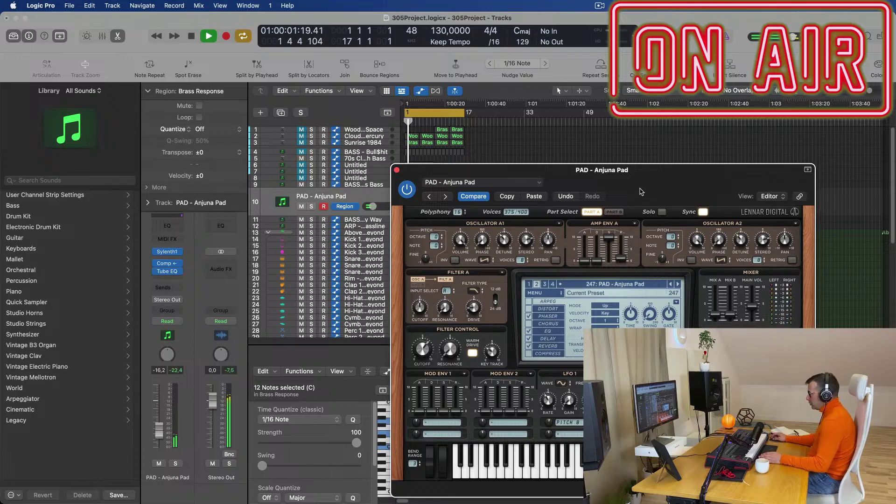
pyautogui.moveTo(640, 191); pyautogui.dragTo(721, 172)
pyautogui.press('space')
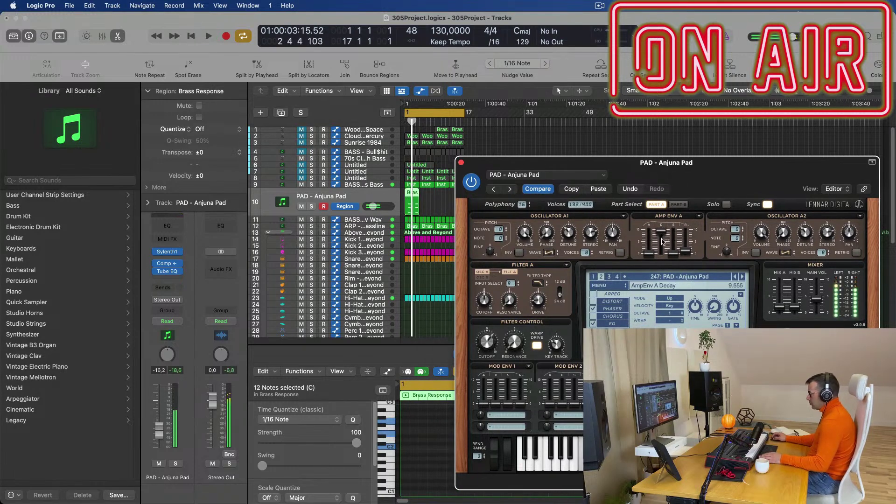
pyautogui.press('space')
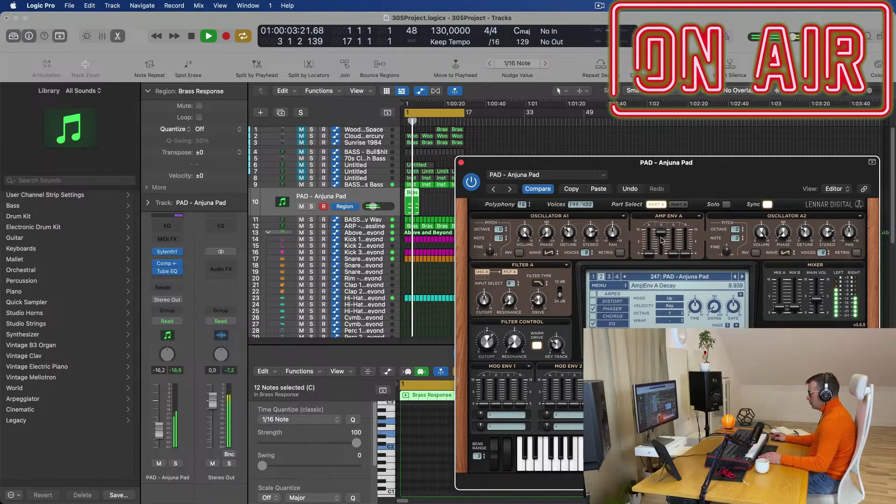
# Set the pad's amp envelope release to 0 and the track volume to -15.0 dB, and close the synth window
pyautogui.moveTo(741, 164); pyautogui.dragTo(708, 110)
pyautogui.press('space')
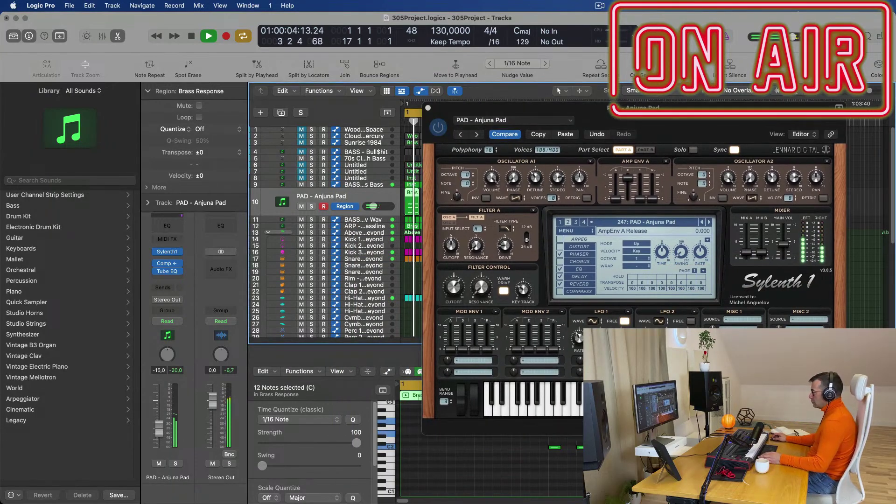
pyautogui.moveTo(708, 110); pyautogui.dragTo(668, 127)
pyautogui.press('space')
pyautogui.click(387, 126)
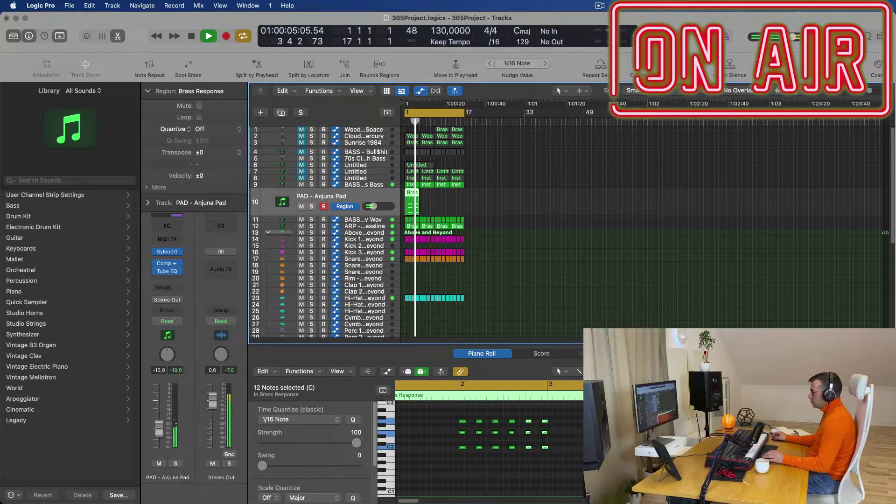
# Repeat the Brass Response region on the PAD - Anjuna Pad track three times to fill the 16-bar loop
pyautogui.click(477, 199)
pyautogui.click(410, 202)
pyautogui.press('space')
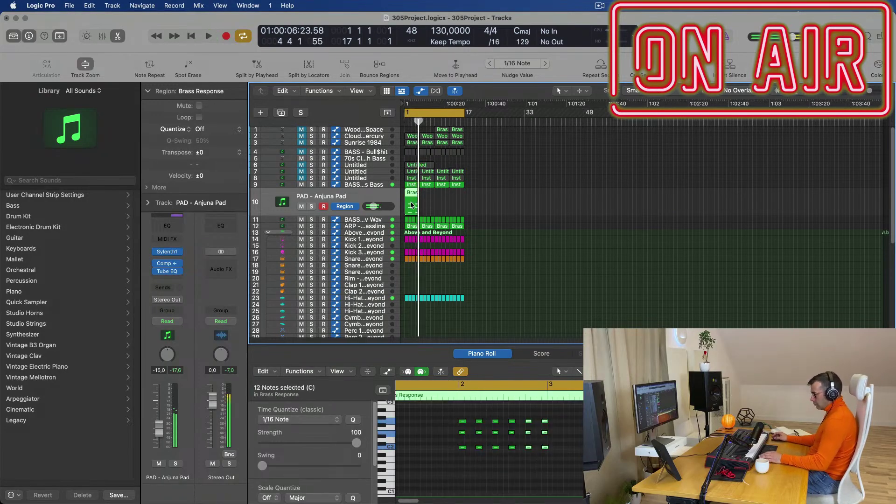
pyautogui.press('space')
pyautogui.press('super+r')
pyautogui.press('super+r')
pyautogui.press('super+r')
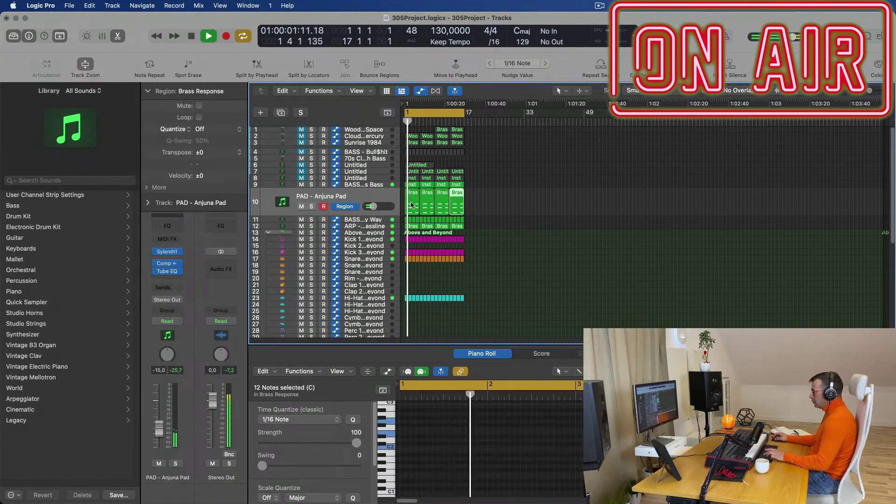
# Load the Sylenth1 preset 129: LEAD - Basic Super Saw on the pad track, set its volume to -16.6 dB and replay the loop
pyautogui.click(364, 199)
pyautogui.click(167, 252)
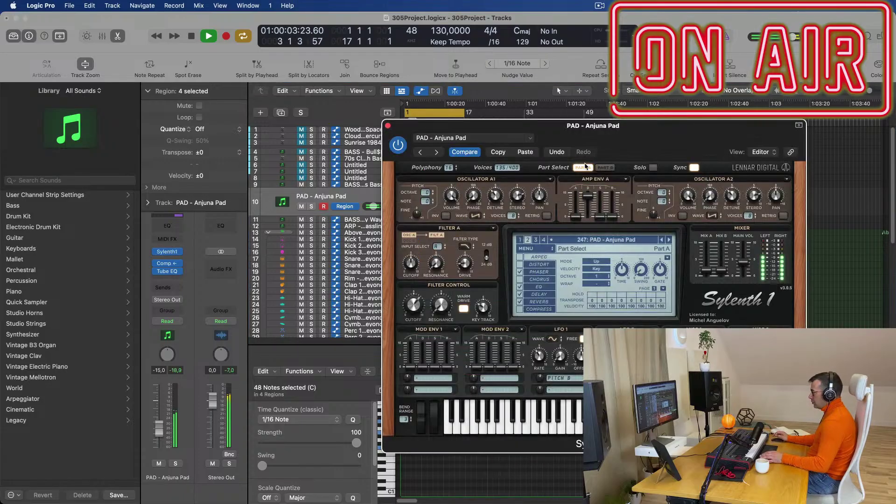
pyautogui.click(613, 240)
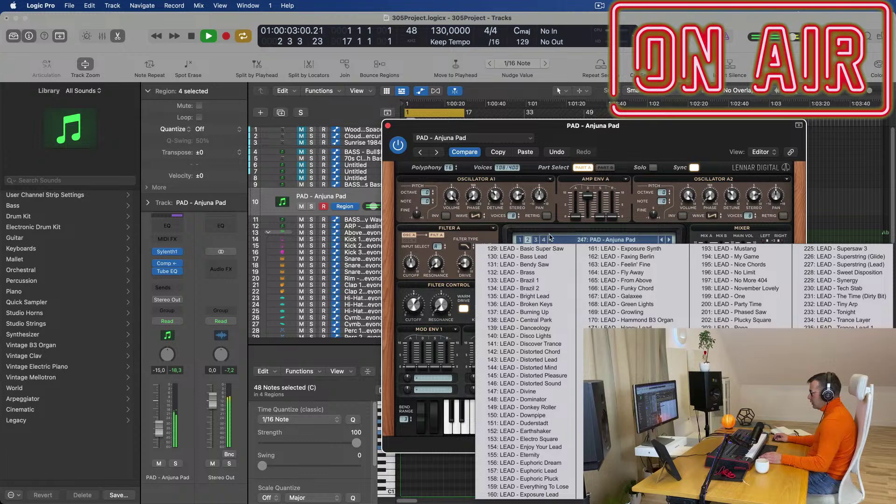
pyautogui.click(544, 251)
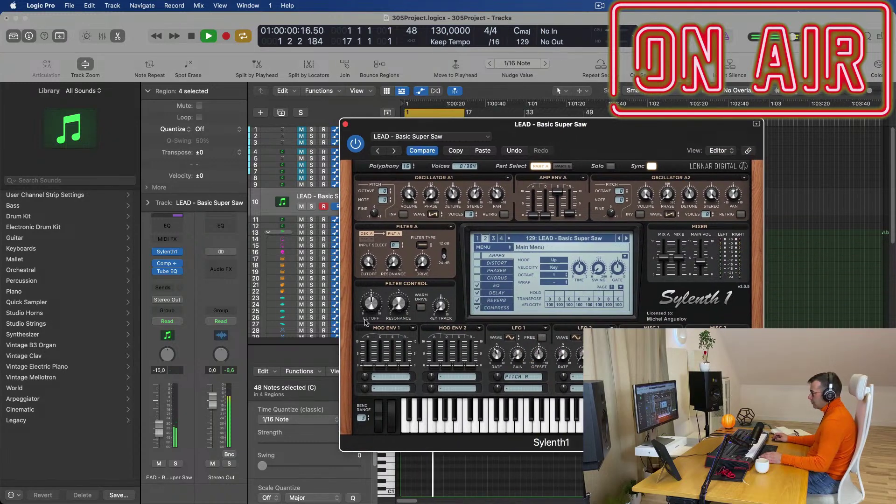
pyautogui.moveTo(161, 431); pyautogui.dragTo(161, 434)
pyautogui.press('space')
pyautogui.press('space')
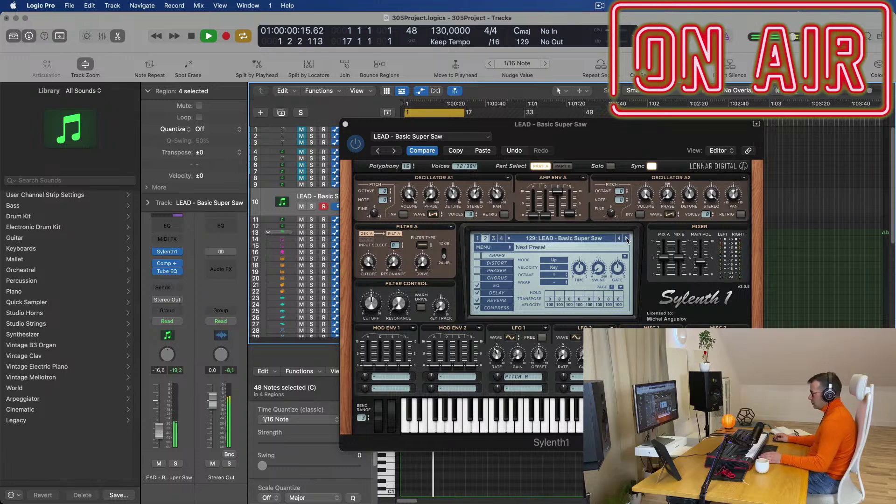
# Audition the Sylenth1 lead presets against the restarted loop, advancing as far as 135: LEAD - Bright Lead
pyautogui.click(627, 238)
pyautogui.press('space')
pyautogui.click(627, 238)
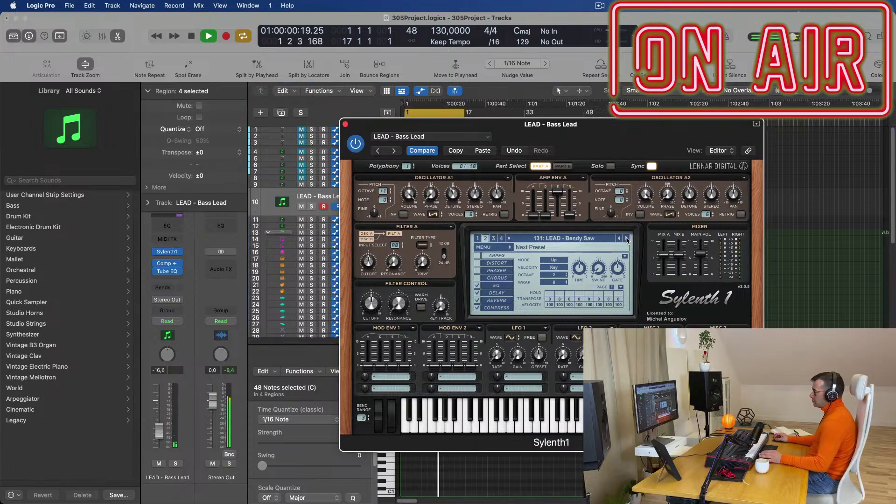
pyautogui.click(627, 240)
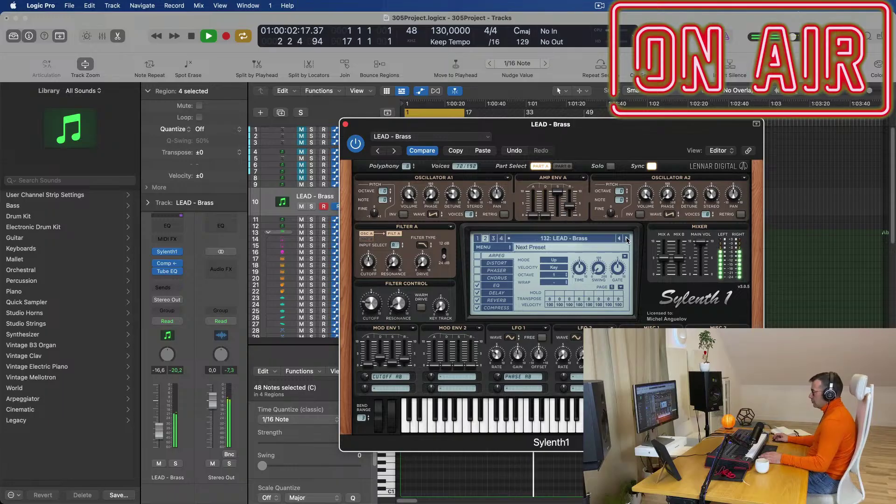
pyautogui.click(627, 240)
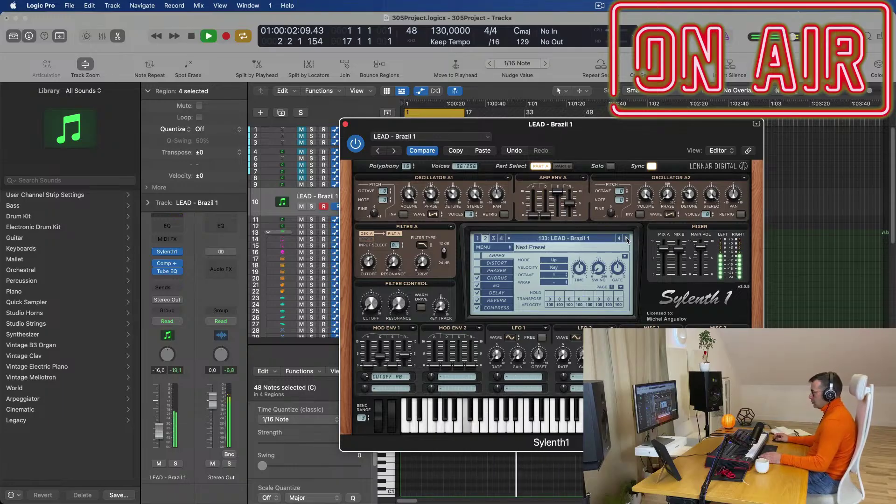
pyautogui.click(627, 240)
pyautogui.click(627, 240)
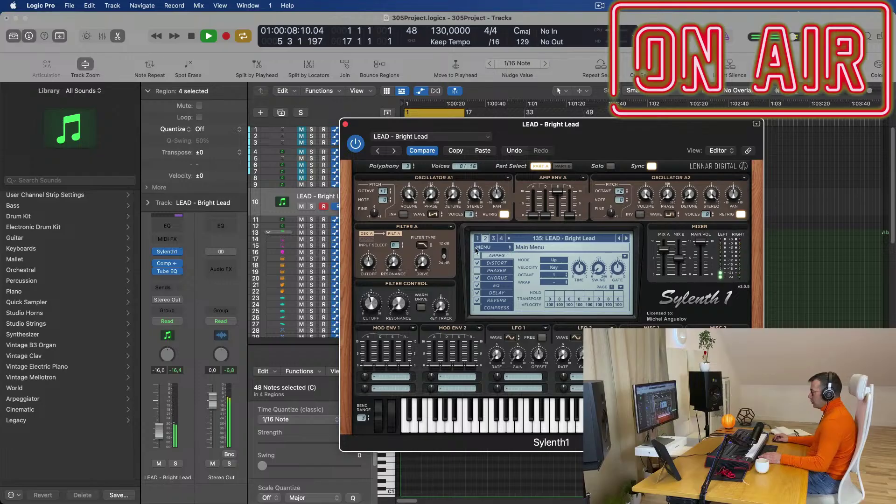
pyautogui.click(496, 248)
pyautogui.moveTo(520, 264)
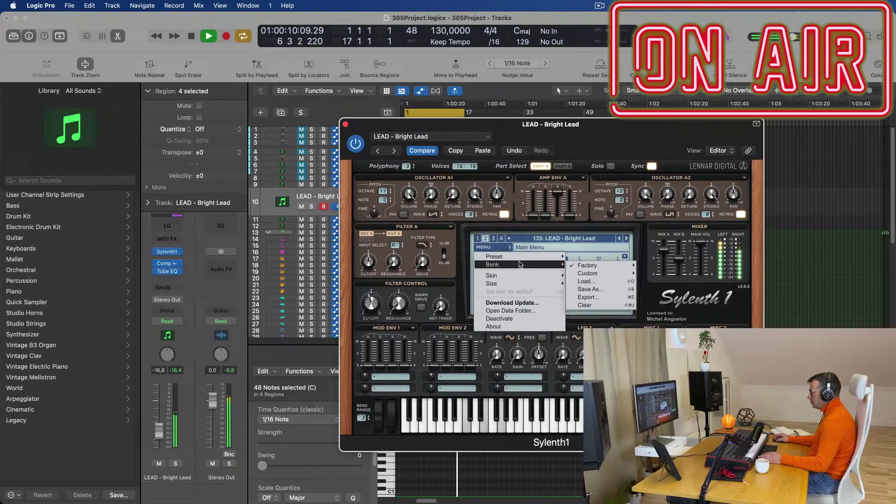
pyautogui.moveTo(601, 265)
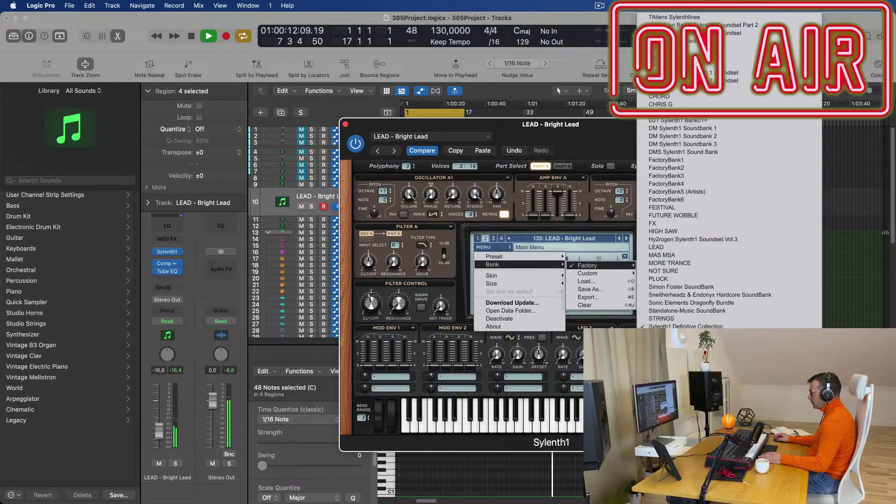
pyautogui.click(555, 233)
# Audition the following Sylenth1 lead presets against the loop, settle on 165: LEAD - From Above and close the synth window
pyautogui.click(626, 239)
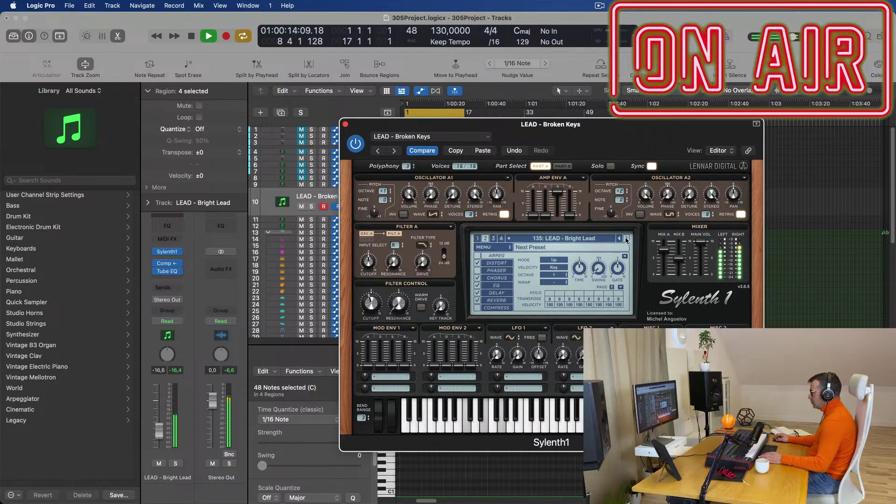
pyautogui.click(626, 239)
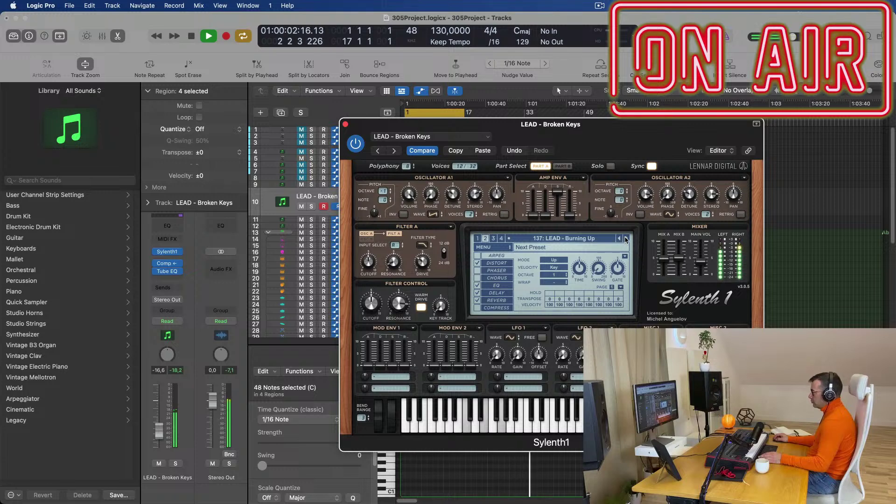
pyautogui.click(627, 238)
pyautogui.click(627, 239)
pyautogui.click(627, 238)
pyautogui.click(627, 238)
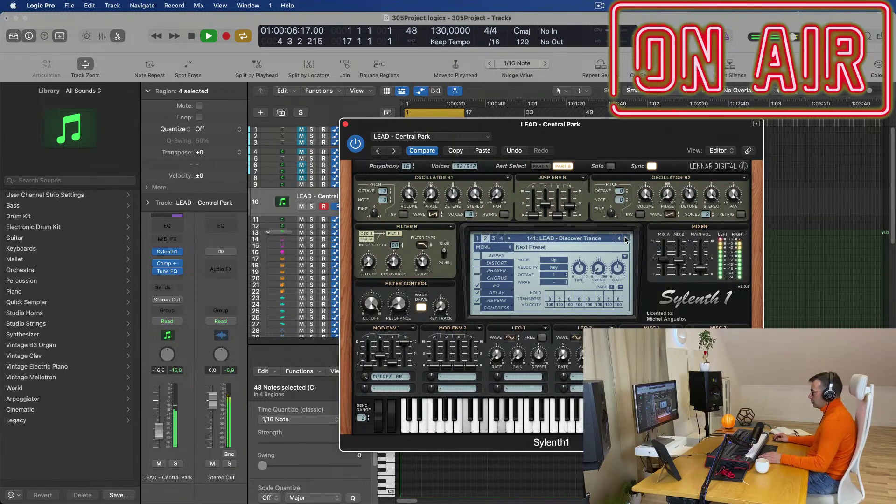
pyautogui.click(626, 239)
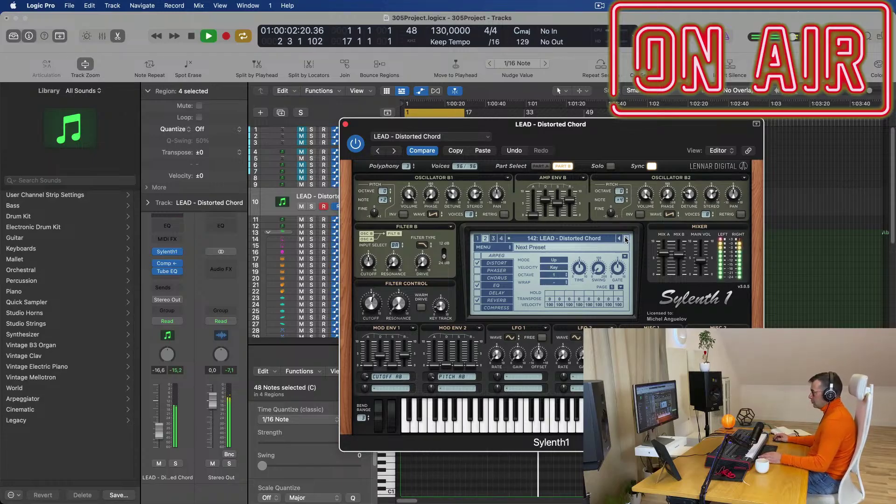
pyautogui.click(627, 238)
pyautogui.click(627, 238)
pyautogui.click(626, 239)
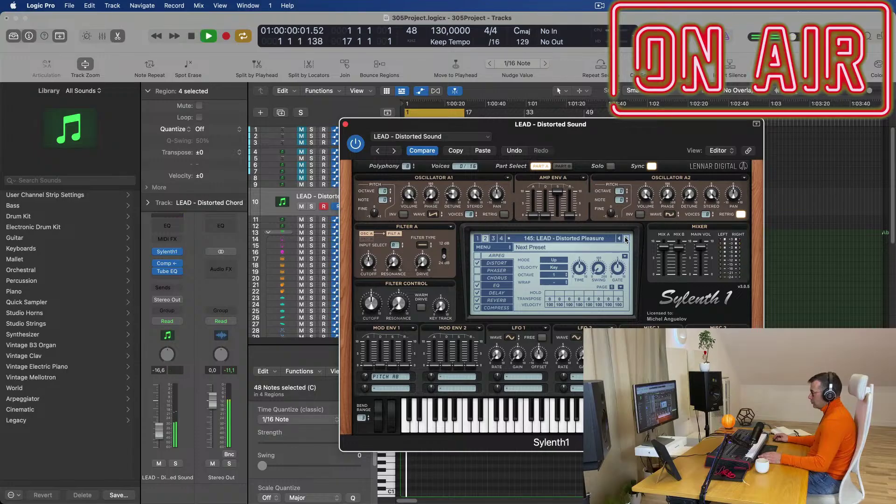
pyautogui.click(627, 239)
pyautogui.click(626, 239)
pyautogui.click(627, 238)
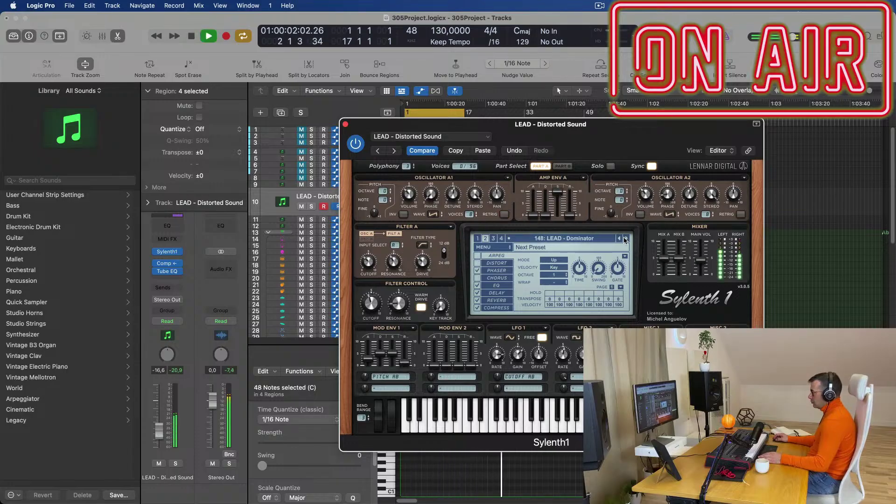
pyautogui.click(619, 238)
pyautogui.click(626, 238)
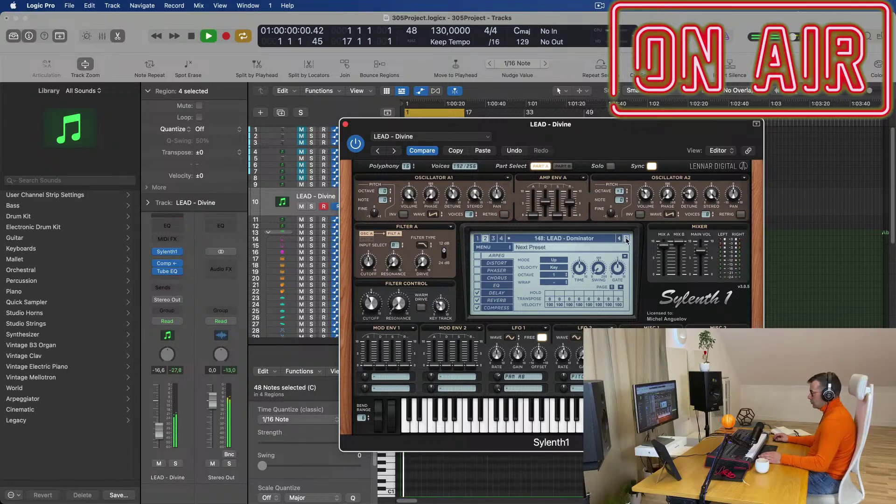
pyautogui.click(627, 239)
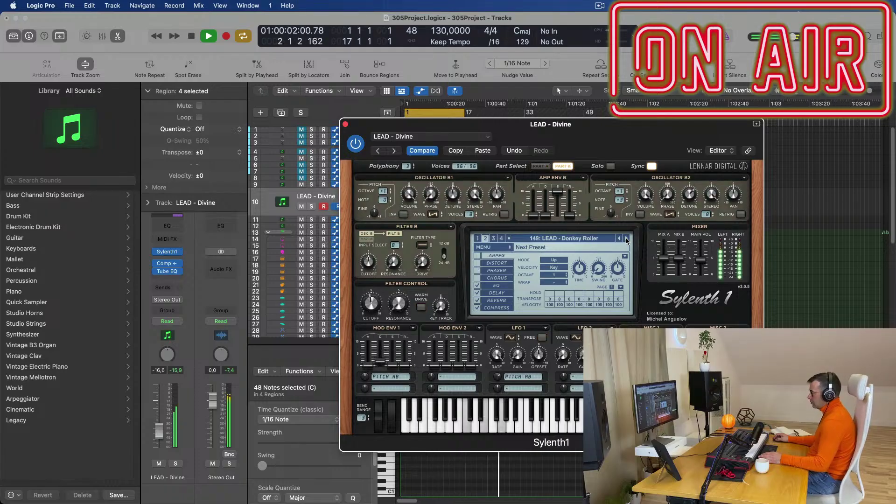
pyautogui.click(627, 238)
pyautogui.click(627, 239)
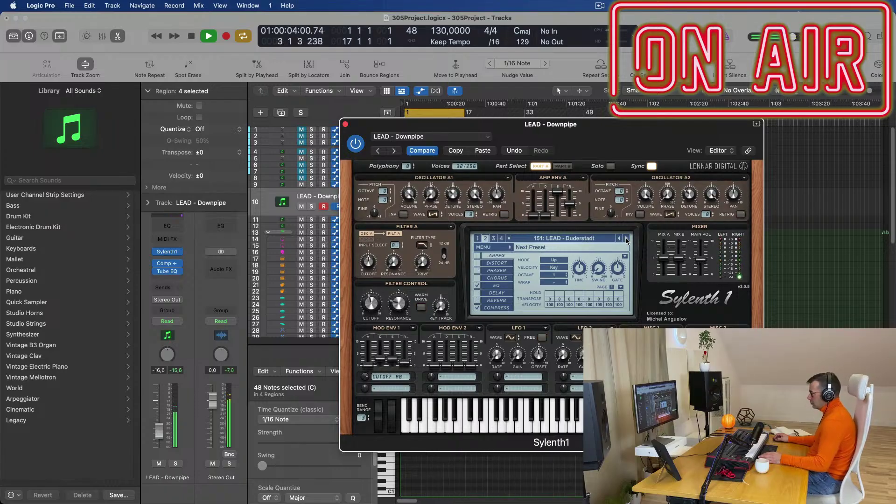
pyautogui.click(627, 239)
pyautogui.press('space')
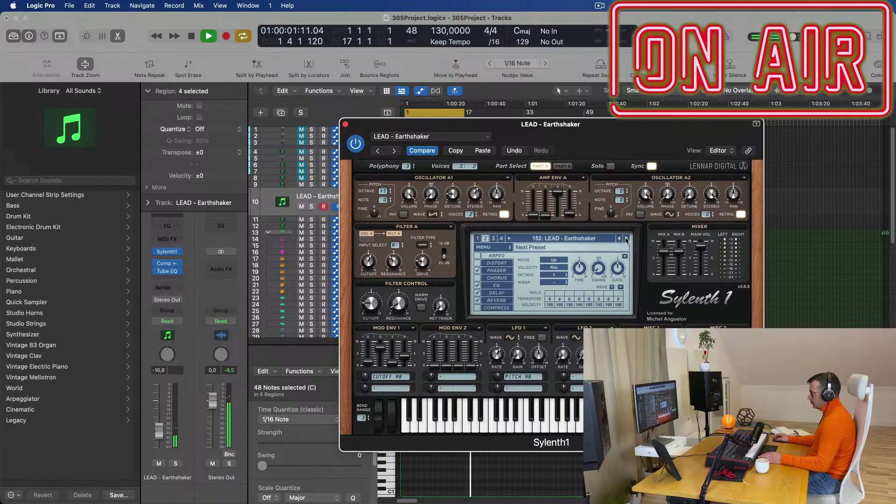
pyautogui.click(626, 238)
pyautogui.click(627, 238)
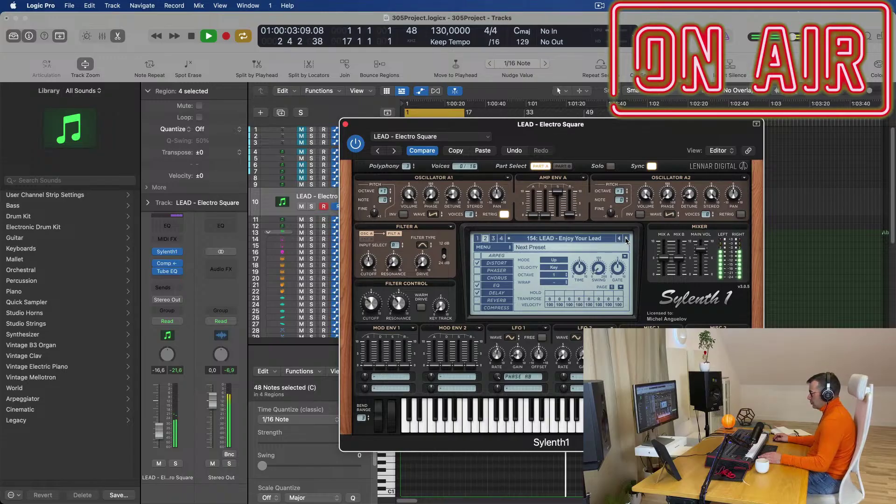
pyautogui.click(627, 239)
pyautogui.click(627, 238)
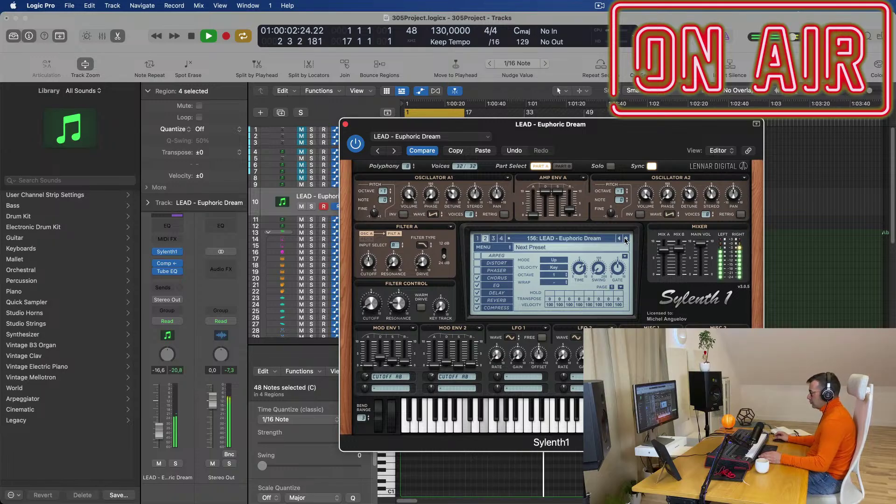
pyautogui.click(626, 239)
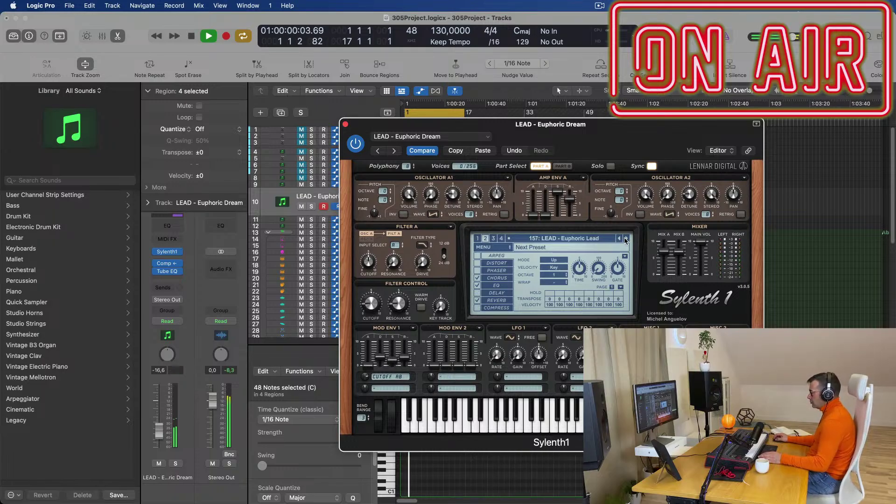
pyautogui.click(626, 239)
pyautogui.click(627, 239)
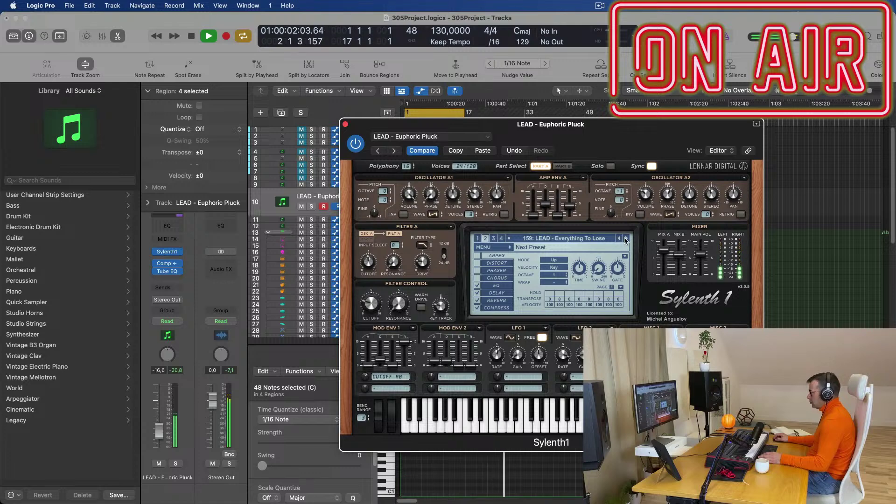
pyautogui.click(626, 239)
pyautogui.click(626, 239)
pyautogui.click(627, 239)
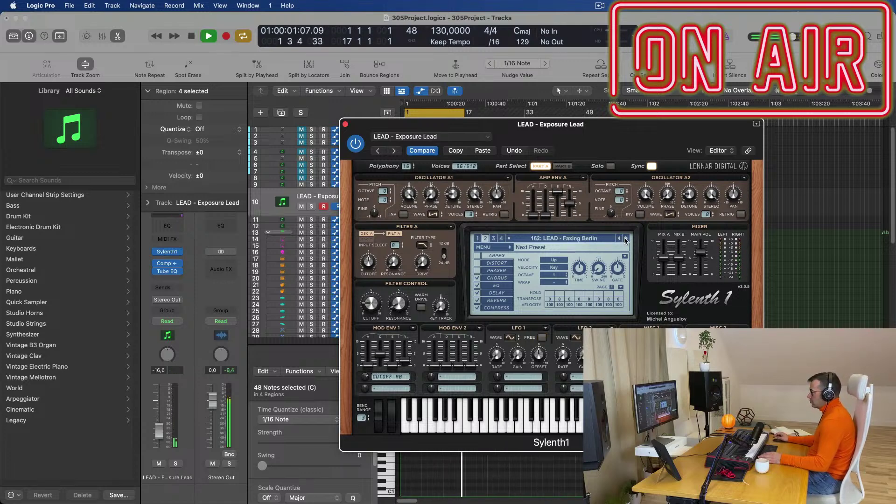
pyautogui.click(626, 239)
pyautogui.click(626, 239)
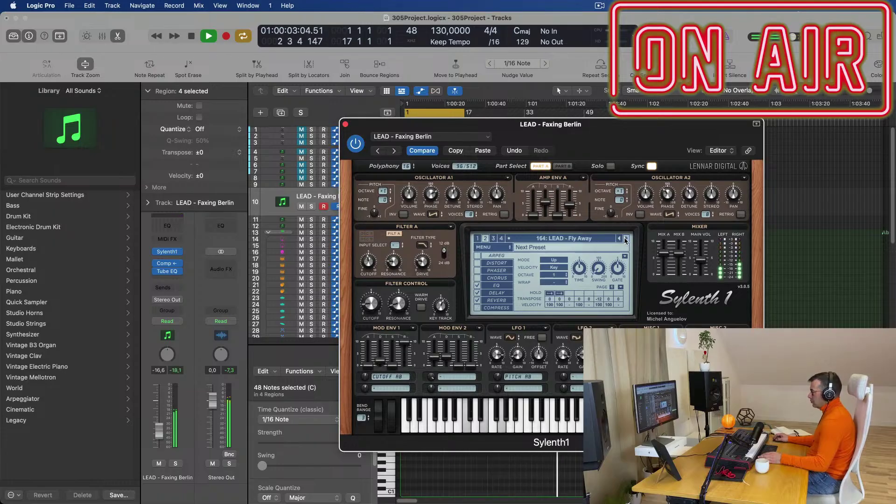
pyautogui.click(626, 239)
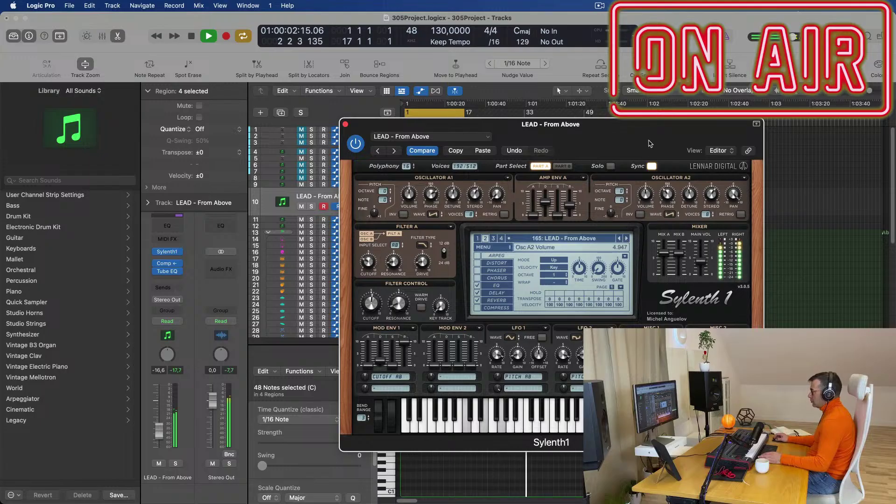
pyautogui.moveTo(363, 125); pyautogui.dragTo(379, 129)
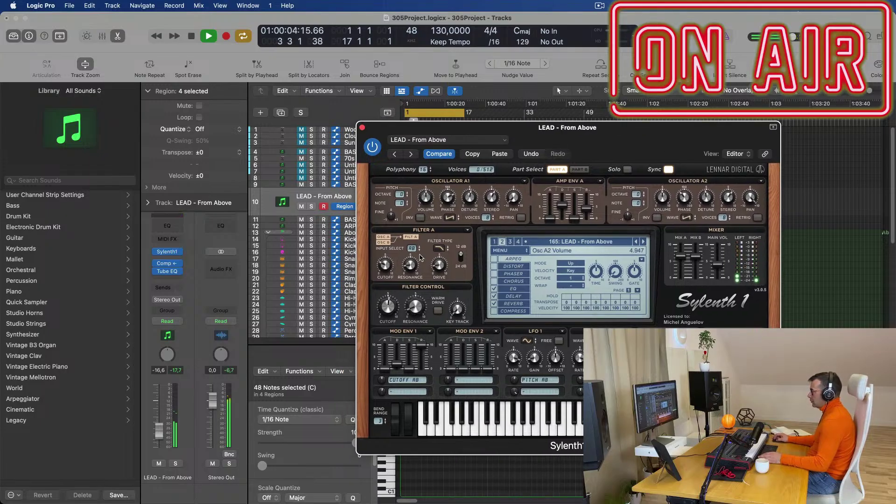
pyautogui.click(362, 127)
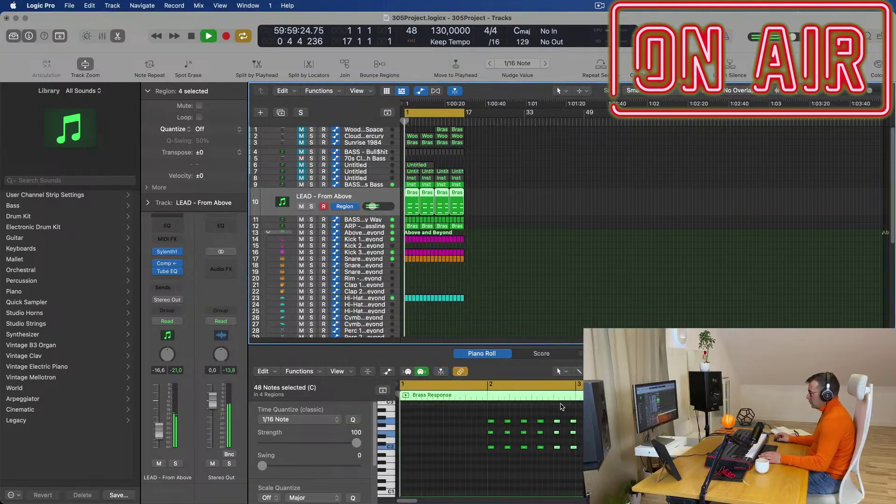
# Move the last three-note chord in bar 2 of the first Brass Response region one sixteenth note earlier while replaying the loop
pyautogui.scroll(3, 573, 492)
pyautogui.press('space')
pyautogui.press('space')
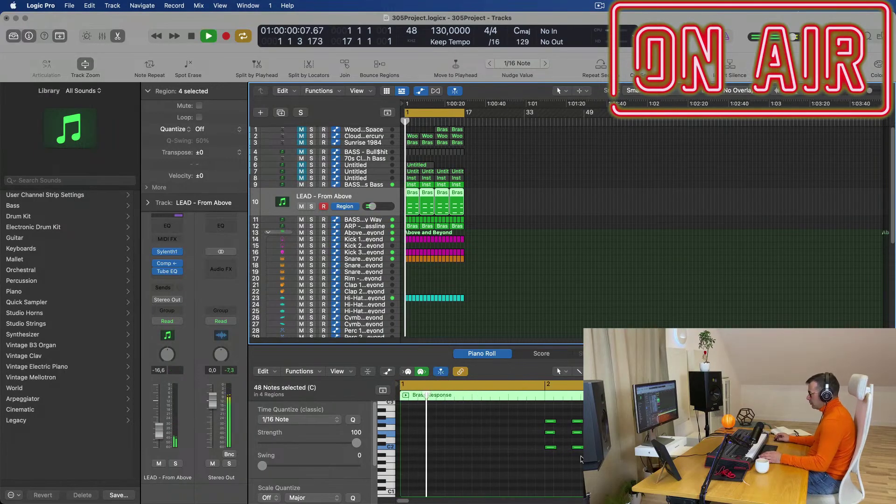
pyautogui.scroll(1, 573, 493)
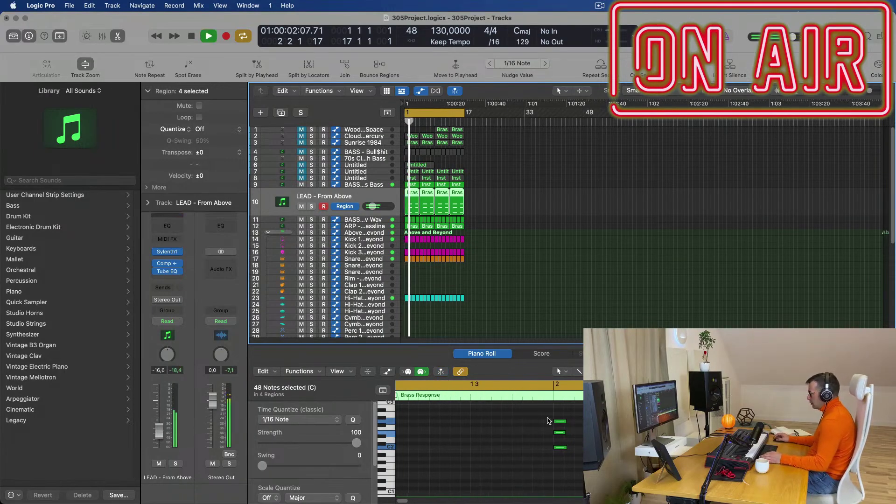
pyautogui.press('space')
pyautogui.press('space')
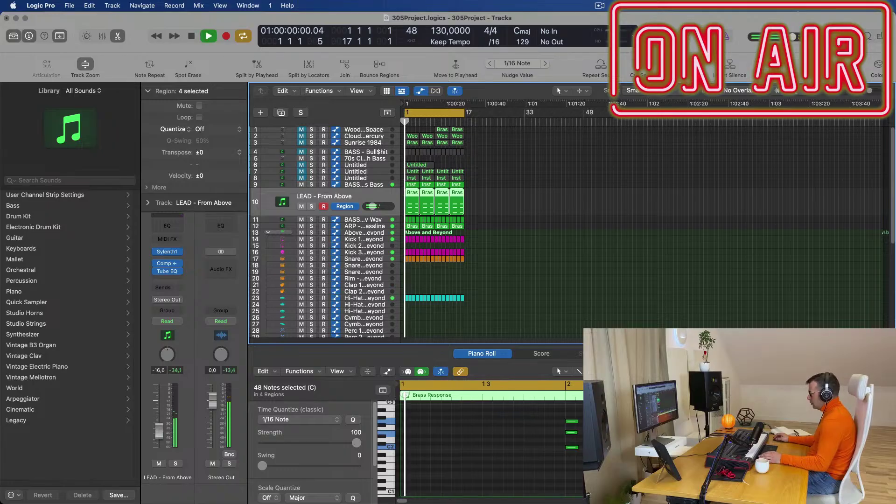
pyautogui.moveTo(596, 462); pyautogui.dragTo(555, 413)
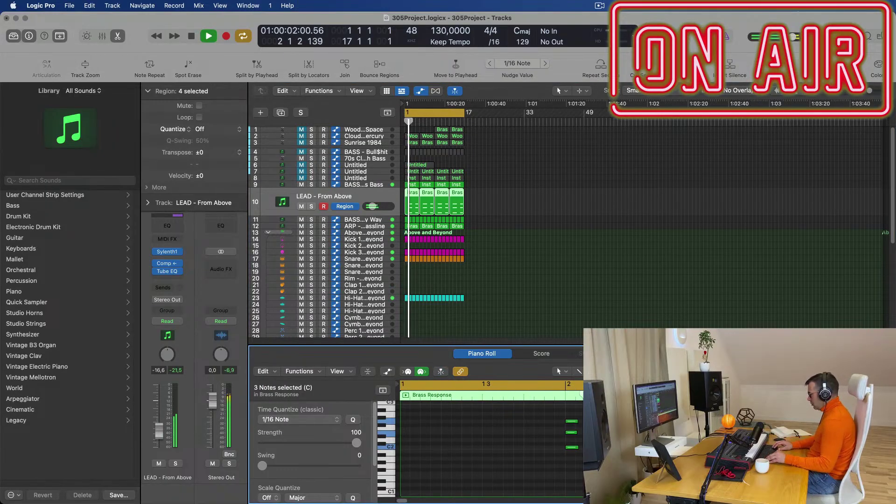
pyautogui.scroll(-3, 649, 410)
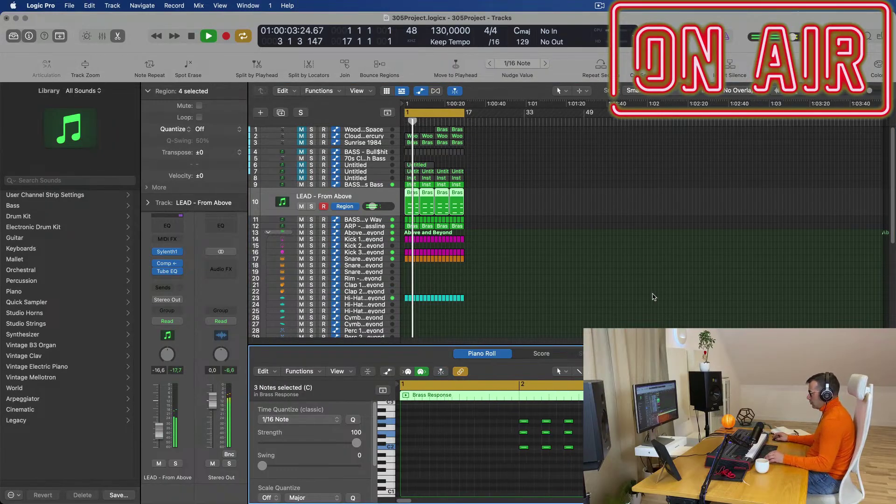
# Replay the loop and check the rhythm of the Brass Response chords in bars 2 to 4
pyautogui.press('space')
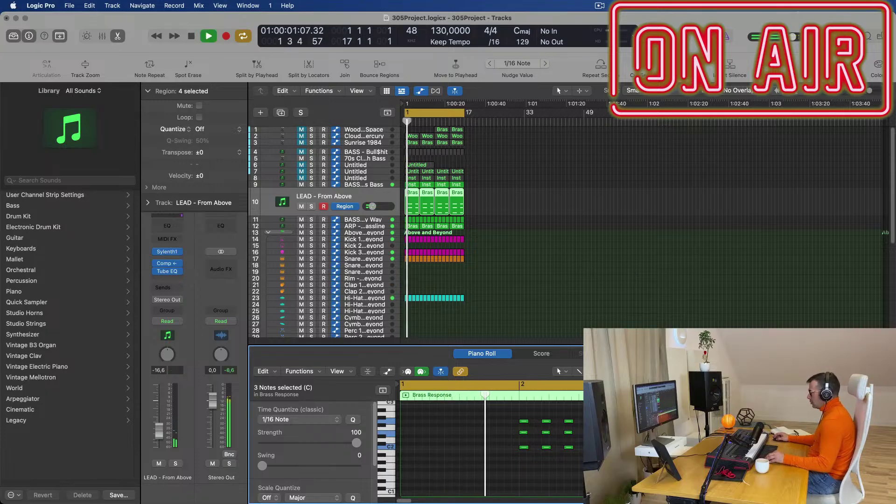
pyautogui.scroll(-3, 564, 459)
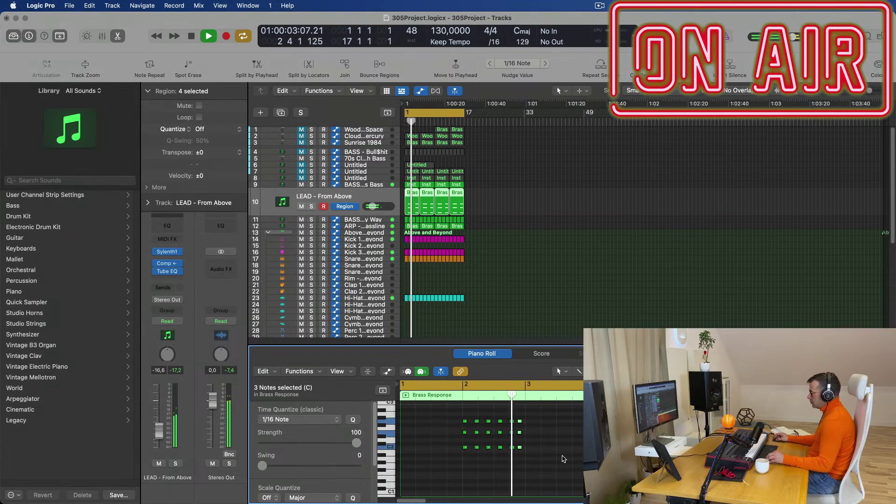
pyautogui.scroll(-1, 562, 459)
pyautogui.press('space')
pyautogui.press('space')
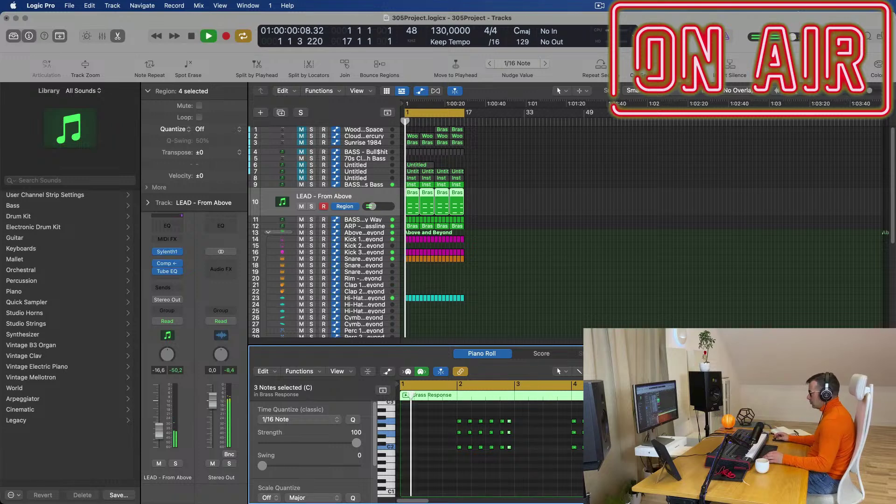
pyautogui.scroll(-1, 492, 441)
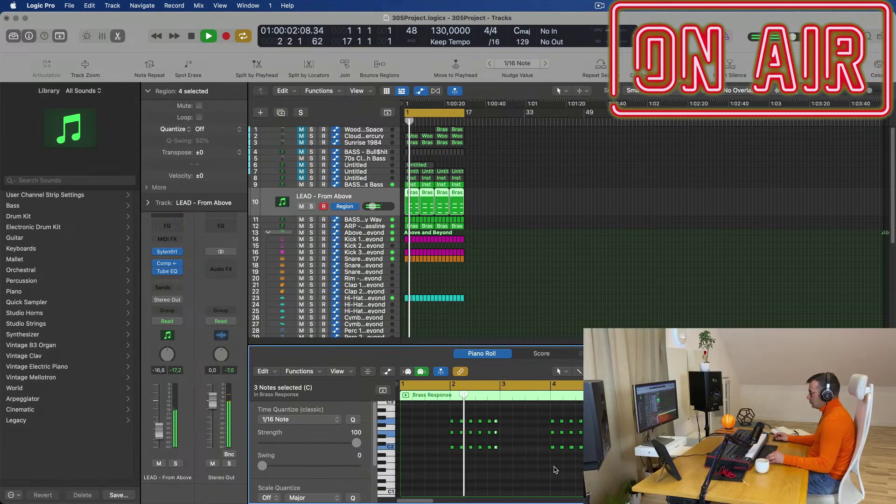
pyautogui.scroll(1, 546, 481)
pyautogui.hscroll(1, 550, 480)
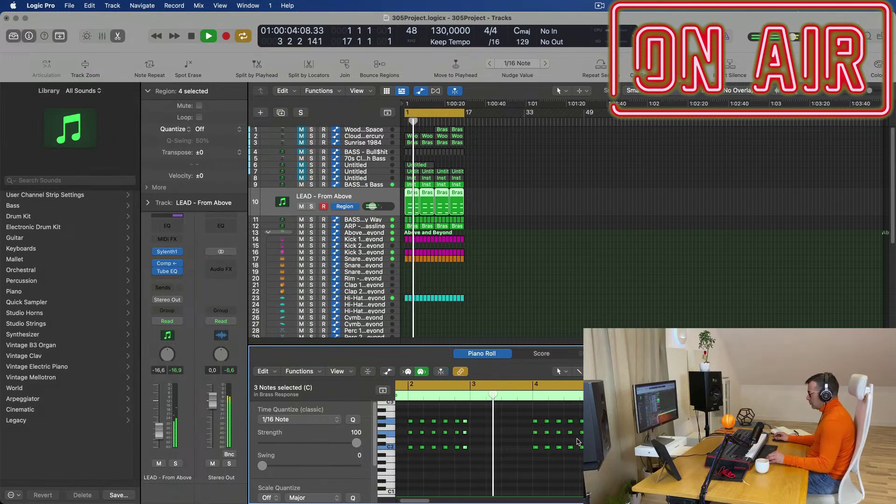
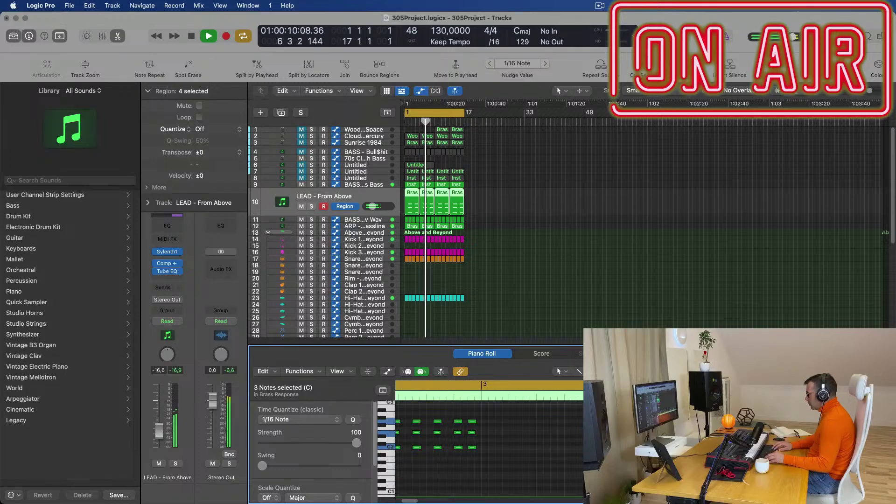
# Delete the last three Brass Response regions on LEAD - From Above and repeat the edited first region three times to fill 16 bars
pyautogui.press('space')
pyautogui.press('space')
pyautogui.press('space')
pyautogui.moveTo(510, 202); pyautogui.dragTo(421, 202)
pyautogui.press('Delete')
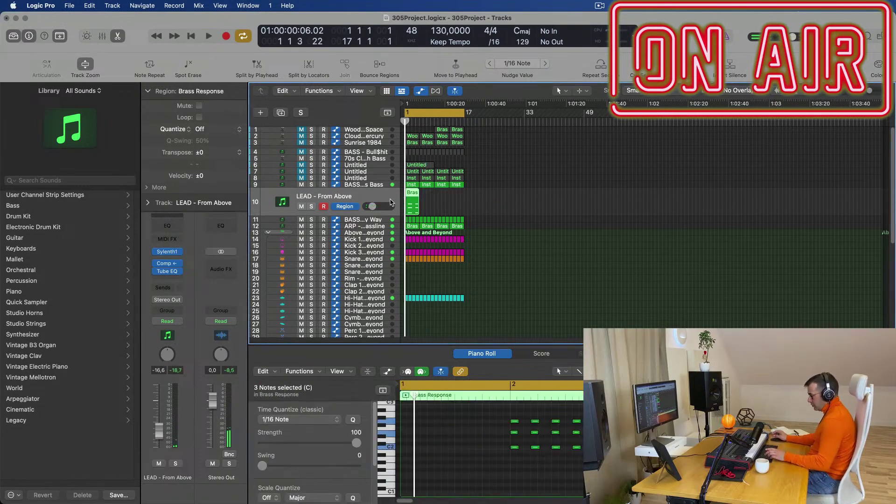
pyautogui.press('super+r')
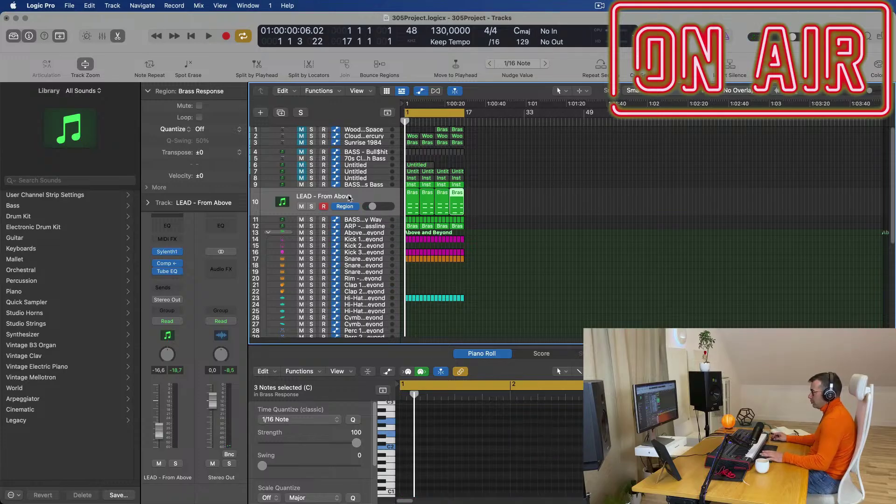
# During playback, raise the LEAD - From Above fader to -14.2 and add a Bus 7 send at about -9.7
pyautogui.press('space')
pyautogui.click(349, 198)
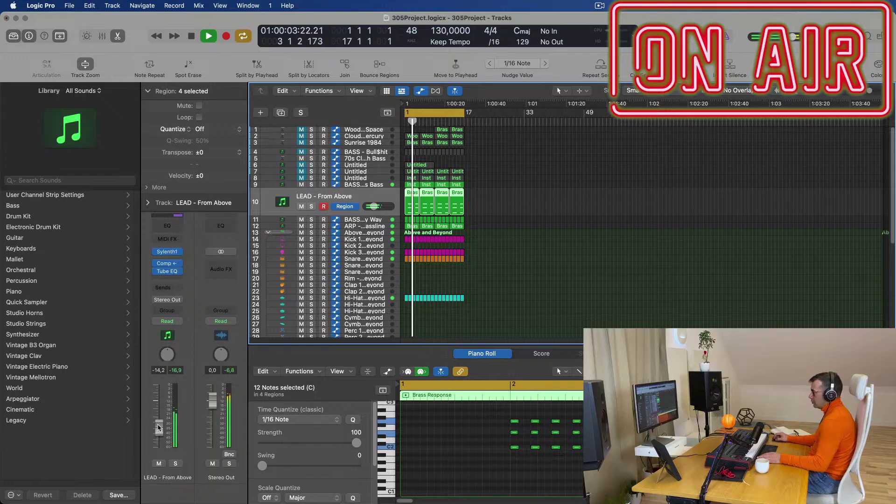
pyautogui.click(161, 287)
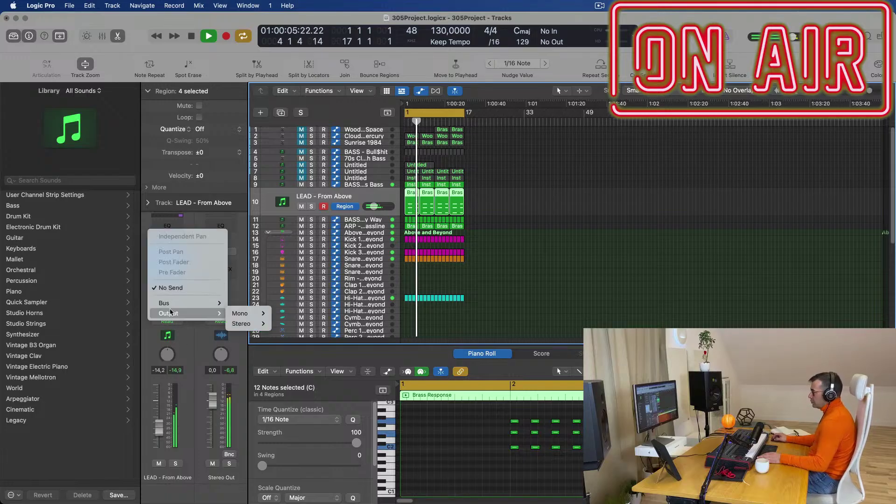
pyautogui.moveTo(187, 303)
pyautogui.click(254, 160)
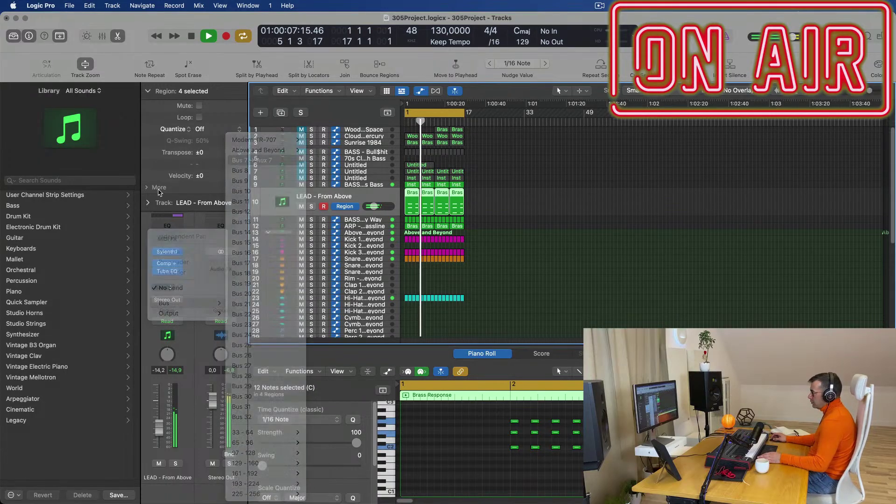
pyautogui.moveTo(182, 285); pyautogui.dragTo(183, 278)
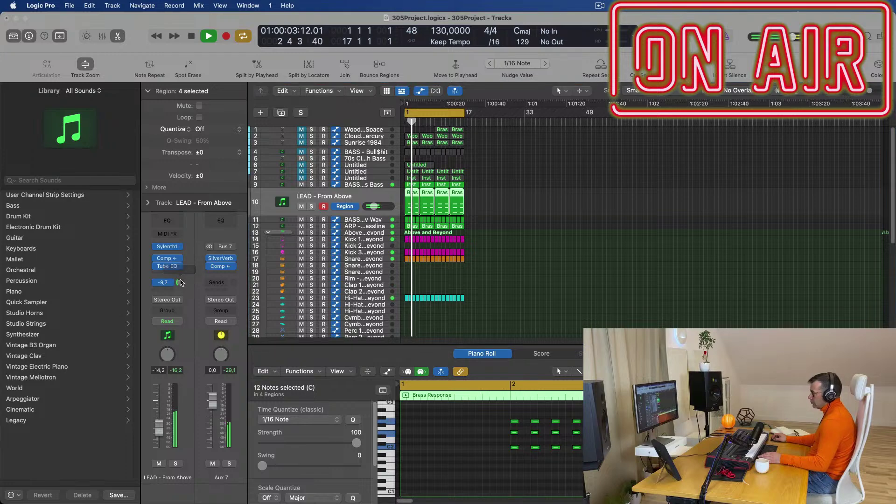
# Set the filter control cutoff in LEAD - From Above's Sylenth1 to about 2.44 during playback and close the synth window
pyautogui.click(168, 247)
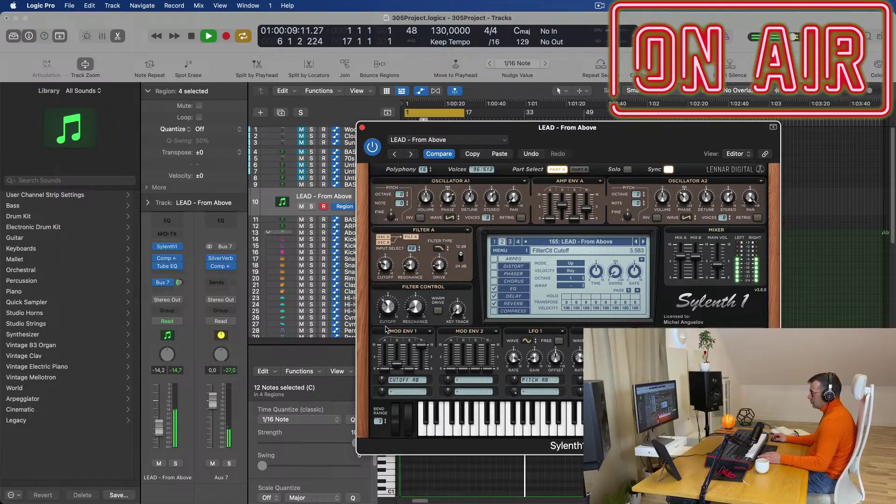
pyautogui.press('space')
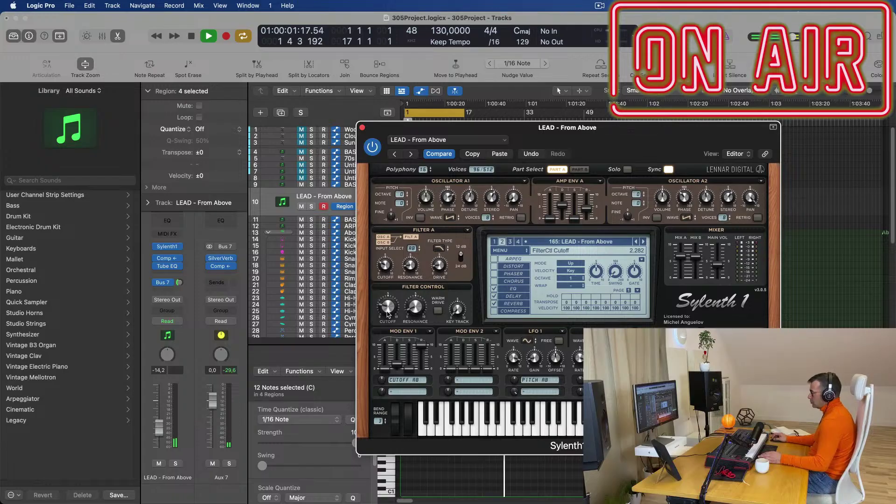
pyautogui.moveTo(388, 320); pyautogui.dragTo(391, 316)
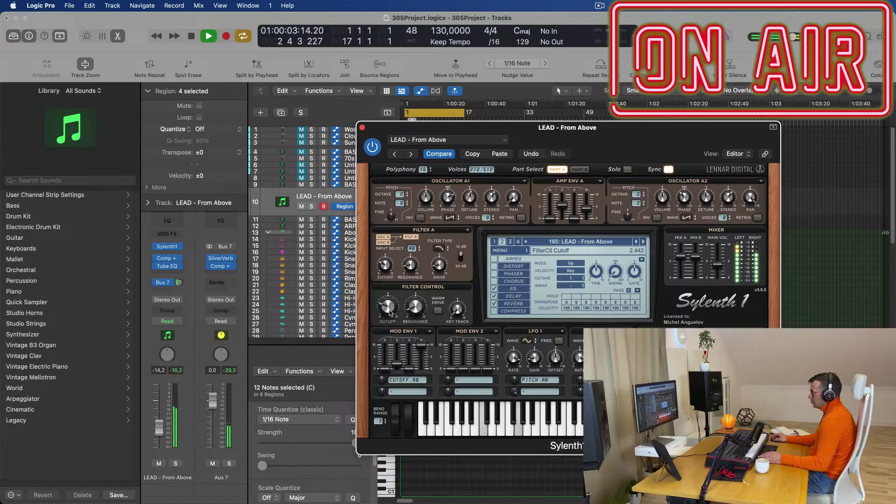
pyautogui.click(387, 265)
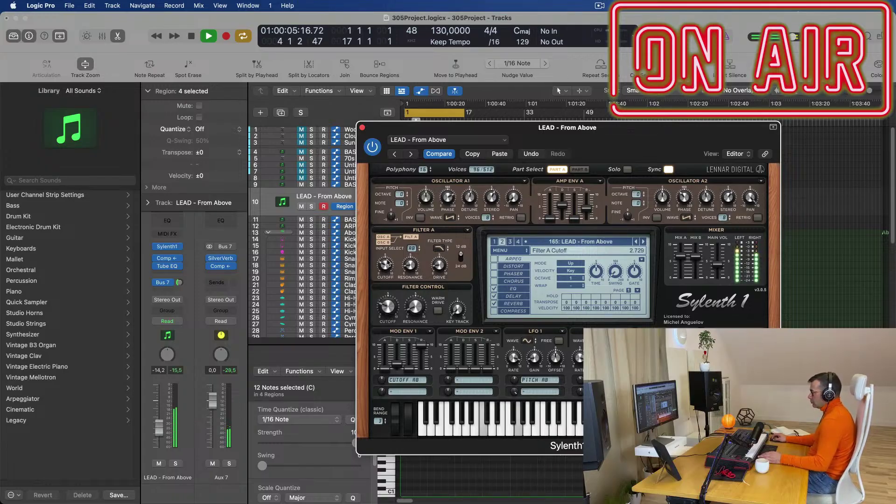
pyautogui.click(362, 128)
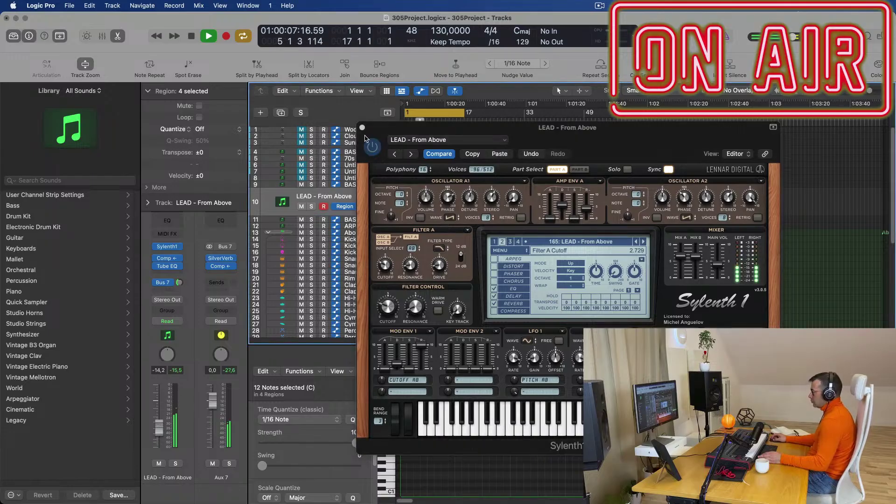
# Try all the notes in the four LEAD - From Above regions one octave higher while replaying the loop
pyautogui.click(543, 465)
pyautogui.press('space')
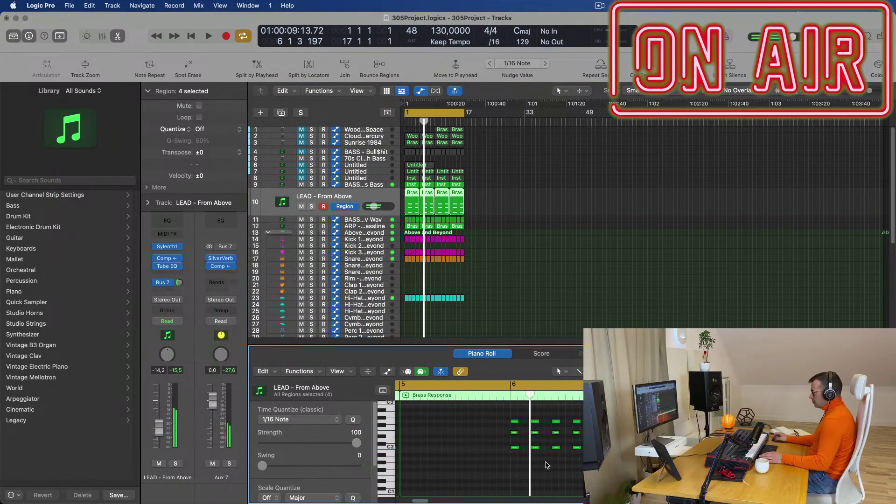
pyautogui.press('space')
pyautogui.press('super+a')
pyautogui.hotkey('alt', 'shift', 'Up')
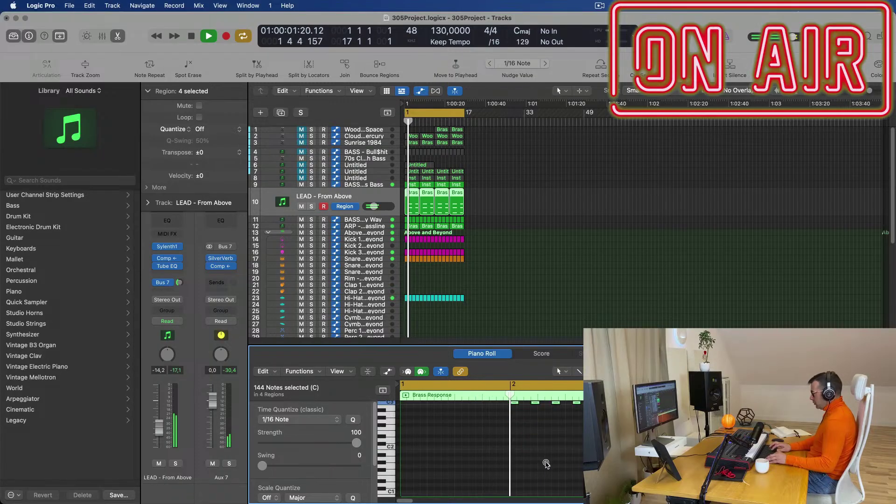
pyautogui.press('space')
pyautogui.press('space')
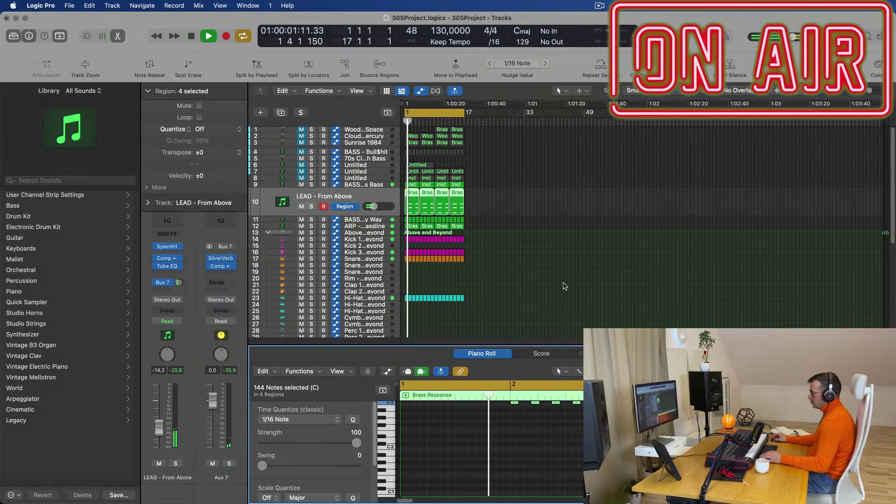
pyautogui.press('super+Right')
pyautogui.press('super+Right')
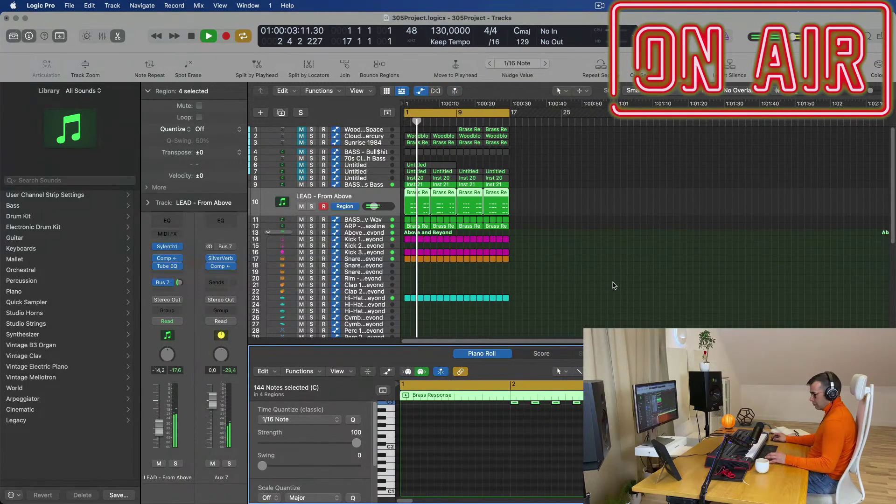
pyautogui.press('Return')
pyautogui.hscroll(-3, 570, 276)
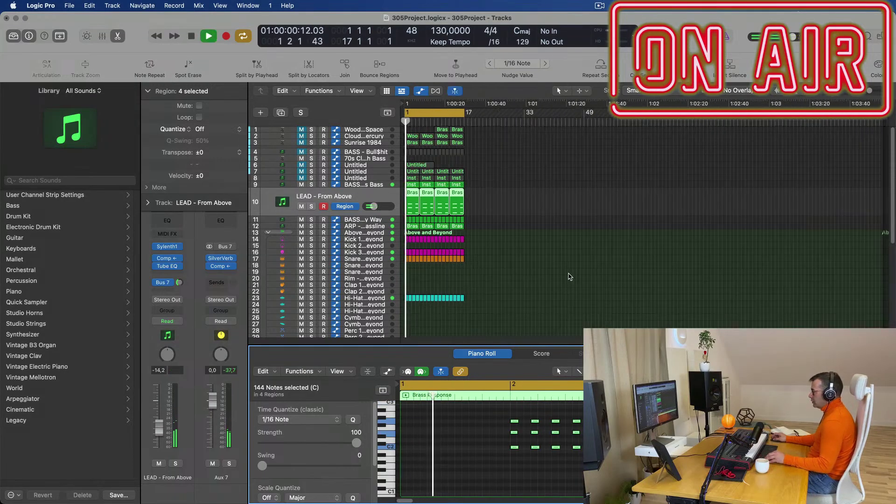
# Repeat the whole 16-bar section across all tracks three times, extending the arrangement to bar 65
pyautogui.click(570, 274)
pyautogui.hscroll(5, 569, 274)
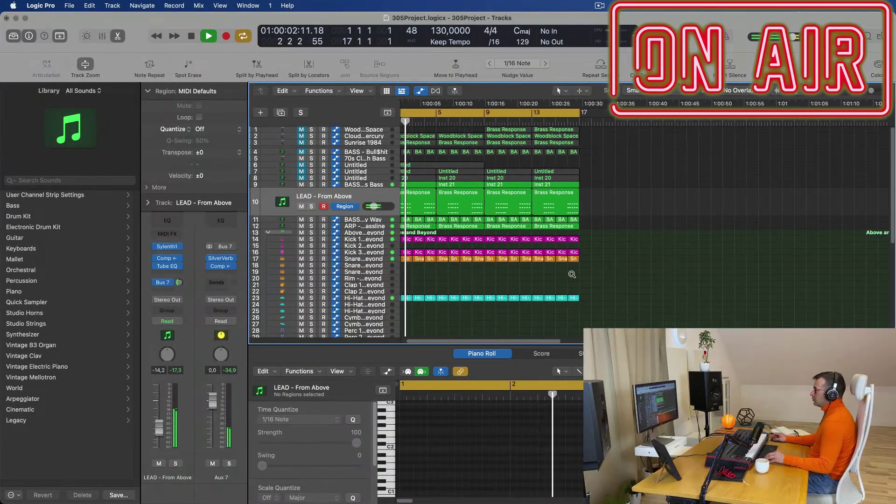
pyautogui.press('super+Left')
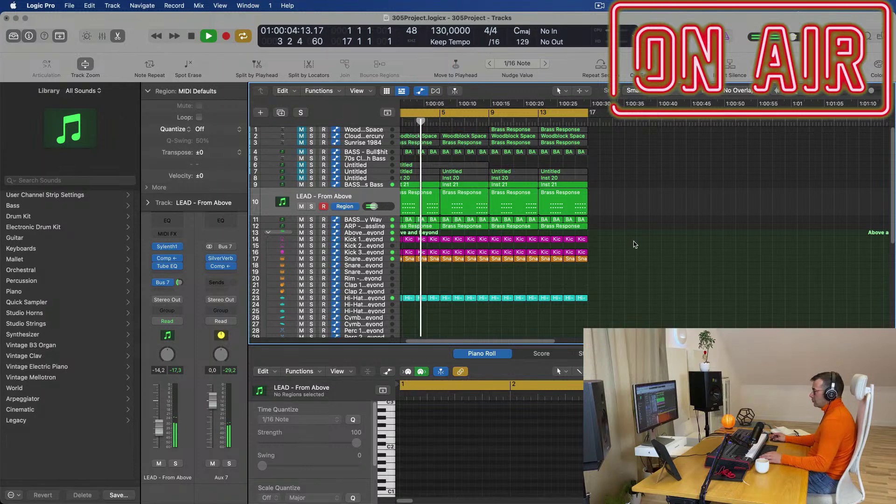
pyautogui.hscroll(-2, 634, 244)
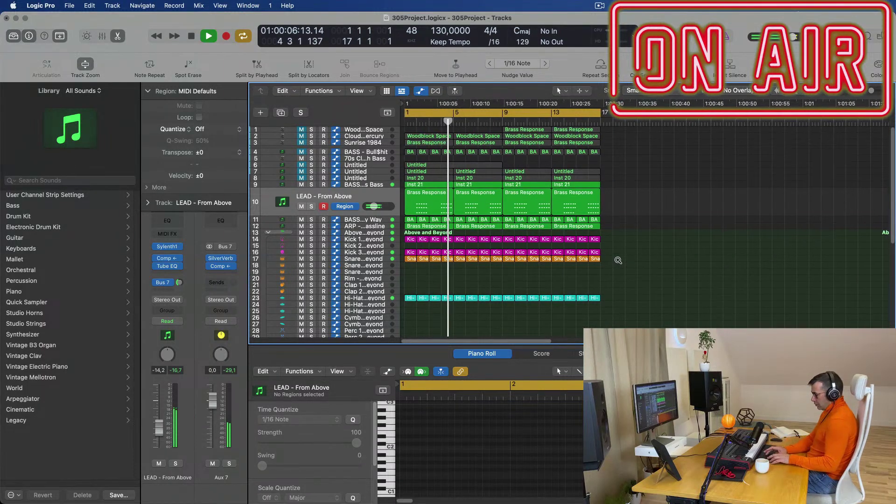
pyautogui.press('ctrl+super+r')
pyautogui.press('ctrl+super+r')
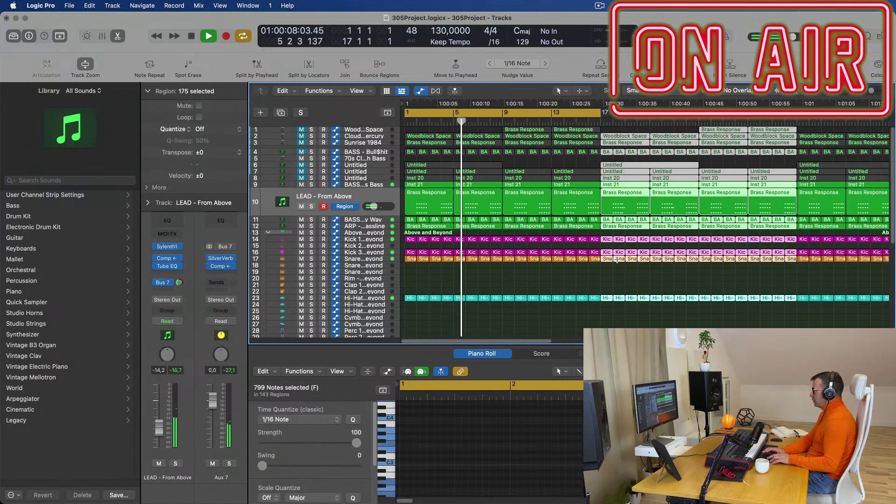
pyautogui.keyDown('ctrl'); pyautogui.keyDown('alt'); pyautogui.click(520, 292); pyautogui.keyUp('alt'); pyautogui.keyUp('ctrl')
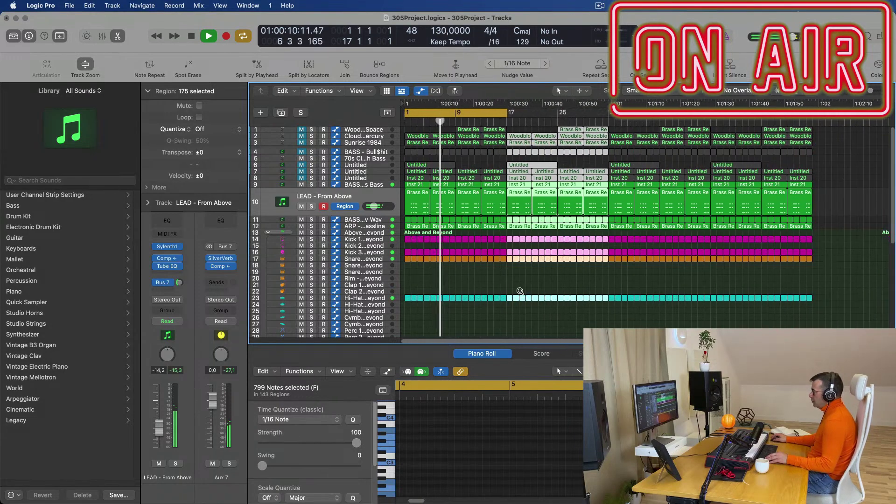
pyautogui.scroll(-3, 520, 292)
pyautogui.click(476, 290)
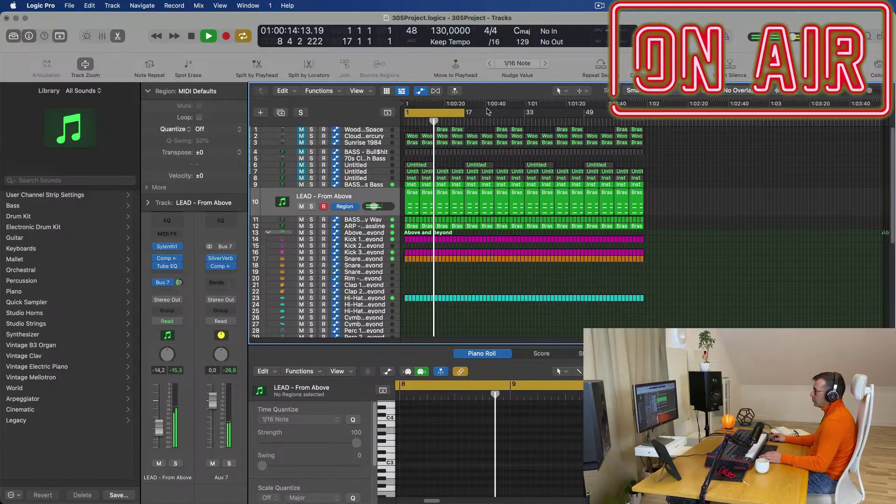
# Extend the cycle range to bar 65 and restart playback from the beginning
pyautogui.moveTo(464, 113); pyautogui.dragTo(645, 123)
pyautogui.press('space')
pyautogui.press('space')
pyautogui.scroll(3, 490, 272)
pyautogui.scroll(2, 490, 272)
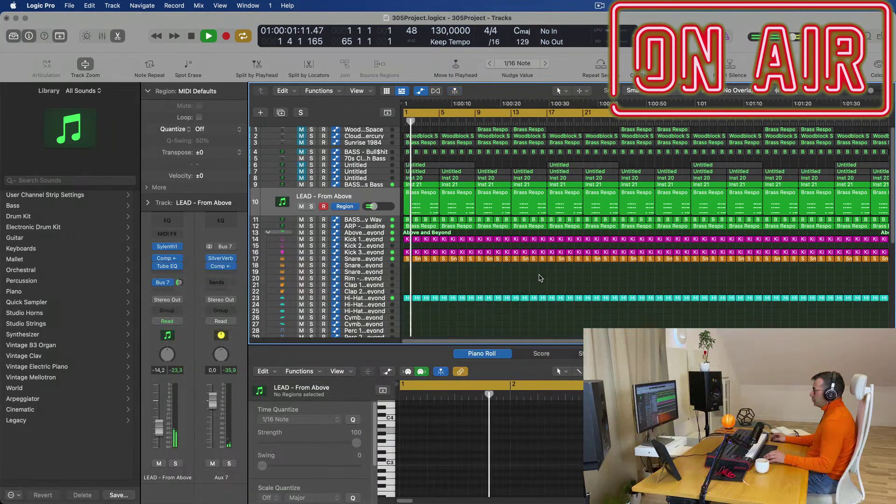
# Delete the first LEAD - From Above region and the first Inst 21 bass region in bars 1 to 4
pyautogui.scroll(1, 535, 276)
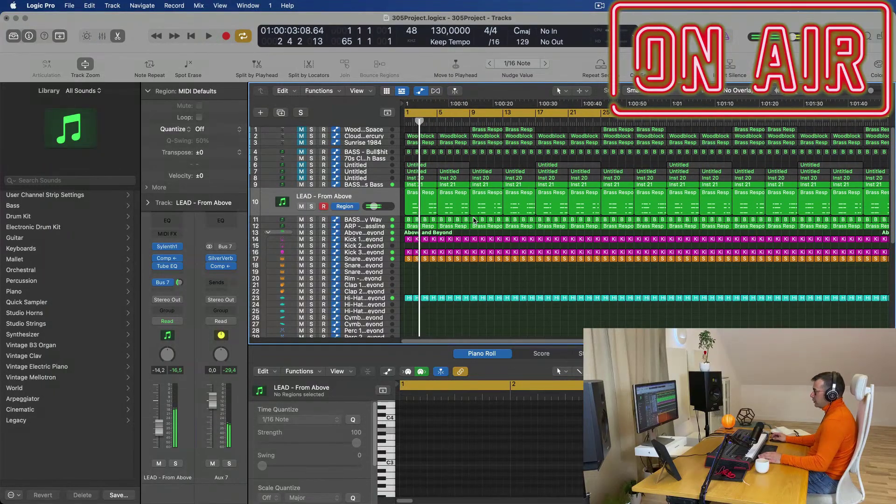
pyautogui.click(430, 186)
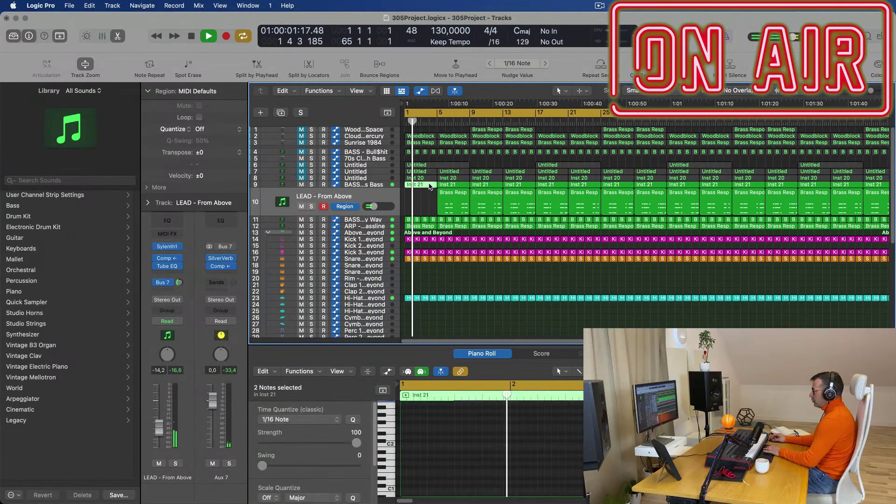
pyautogui.press('Delete')
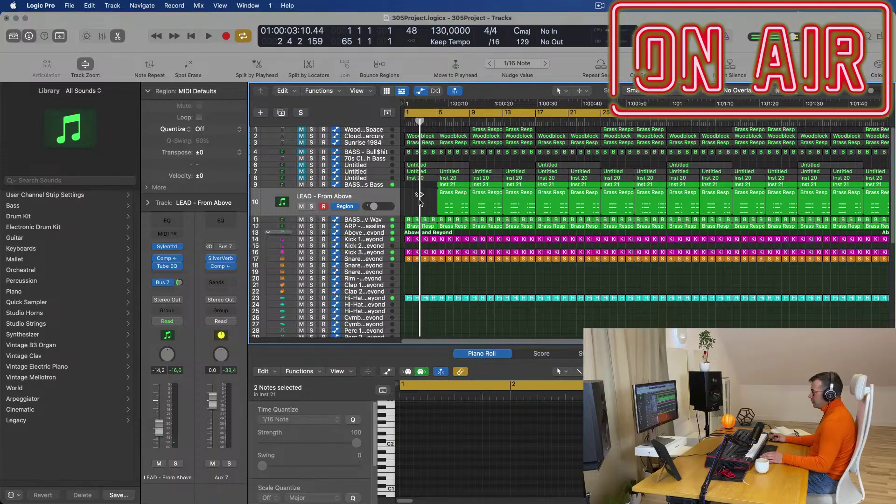
# Select the ARP - Fat Bassline track and audition the opening bars of the arrangement
pyautogui.click(377, 227)
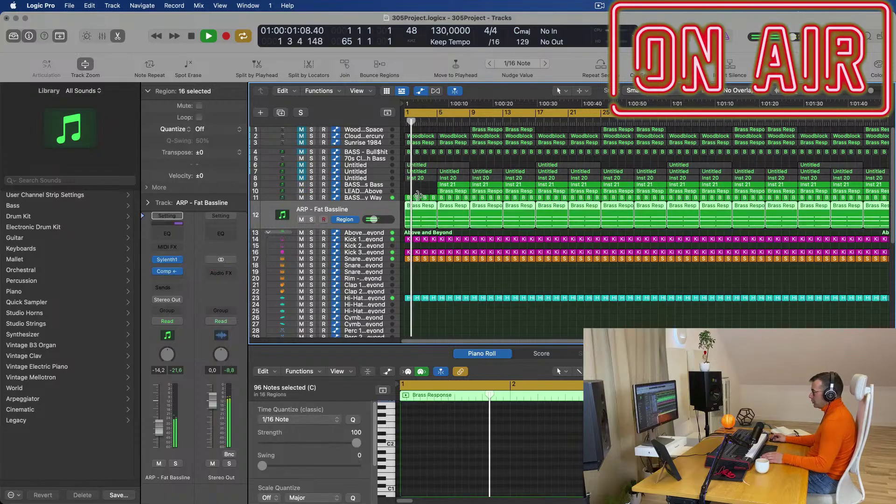
pyautogui.click(312, 221)
pyautogui.click(311, 221)
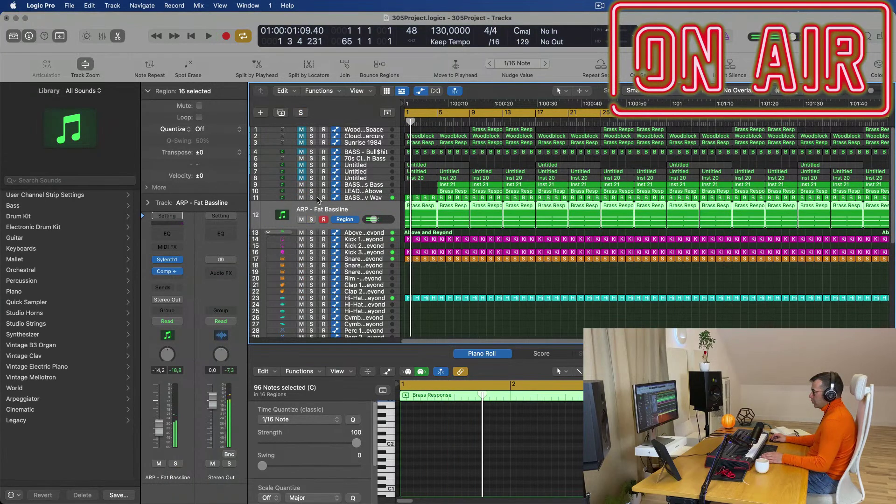
pyautogui.press('space')
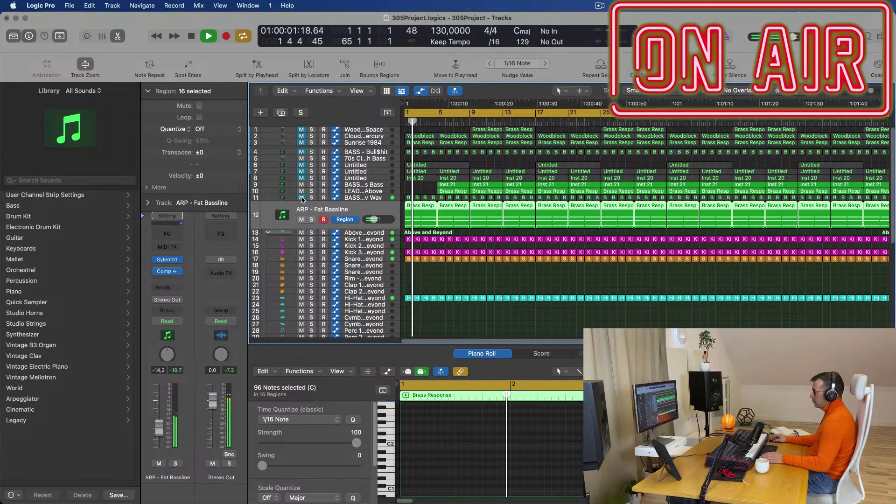
pyautogui.press('space')
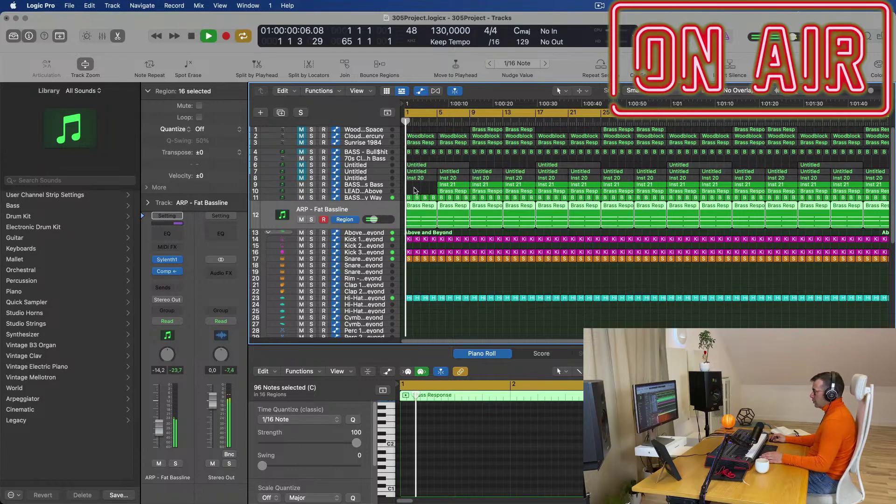
# Delete the four BASS - Get Outta My Way regions in bars 1 to 4 and replay from the start
pyautogui.moveTo(407, 192); pyautogui.dragTo(432, 198)
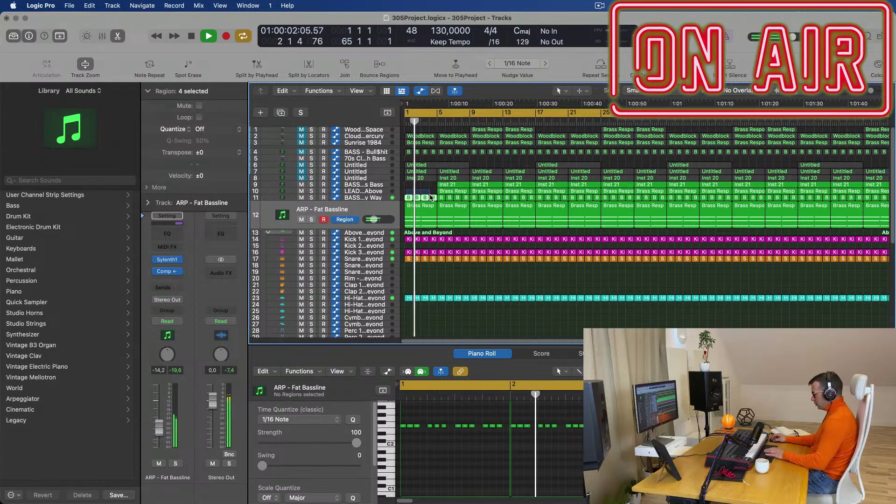
pyautogui.press('BackSpace')
pyautogui.hscroll(3, 446, 229)
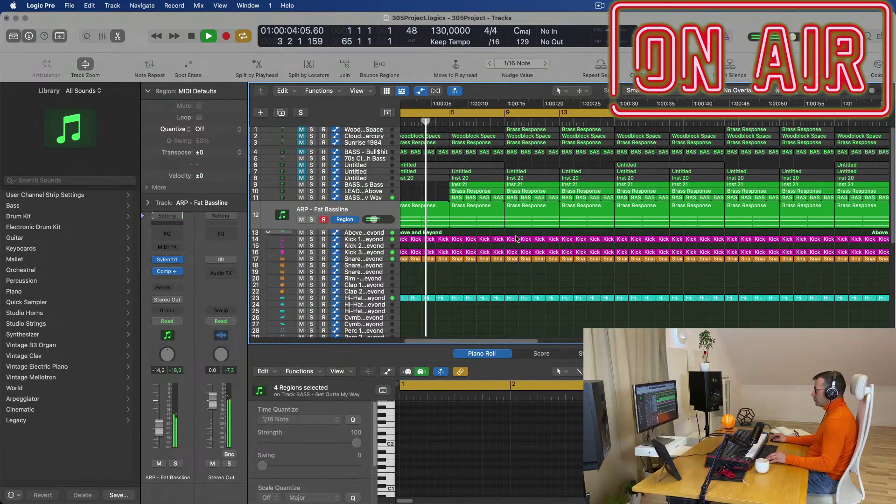
pyautogui.press('Return')
pyautogui.hscroll(-3, 497, 237)
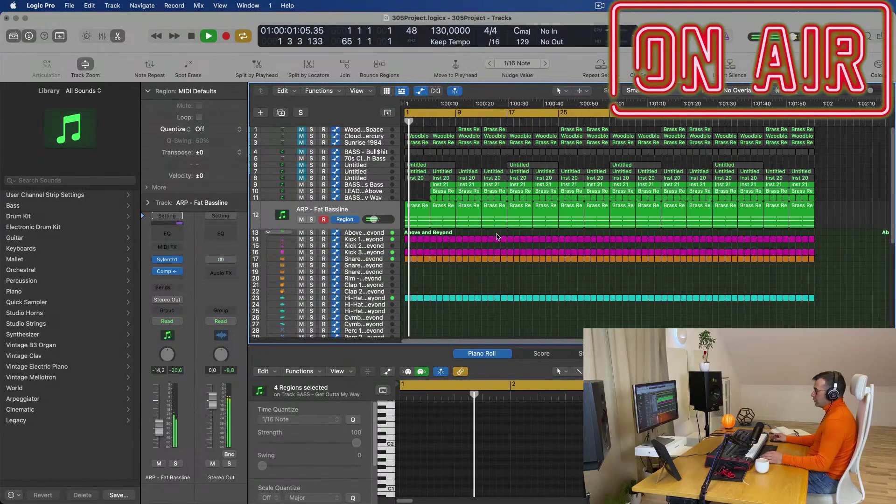
# Delete the Inst 21, LEAD - From Above and BASS - Get Outta My Way regions in bars 5 to 16 and replay from the start
pyautogui.moveTo(430, 182); pyautogui.dragTo(498, 195)
pyautogui.press('BackSpace')
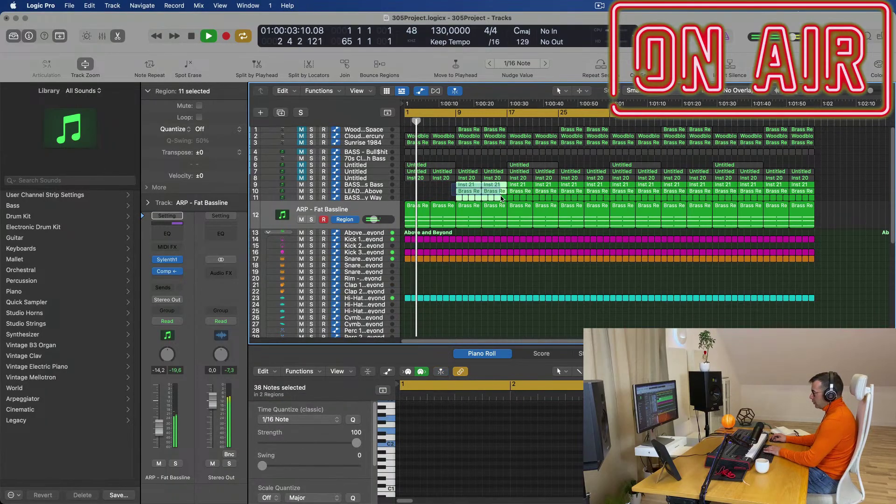
pyautogui.press('Delete')
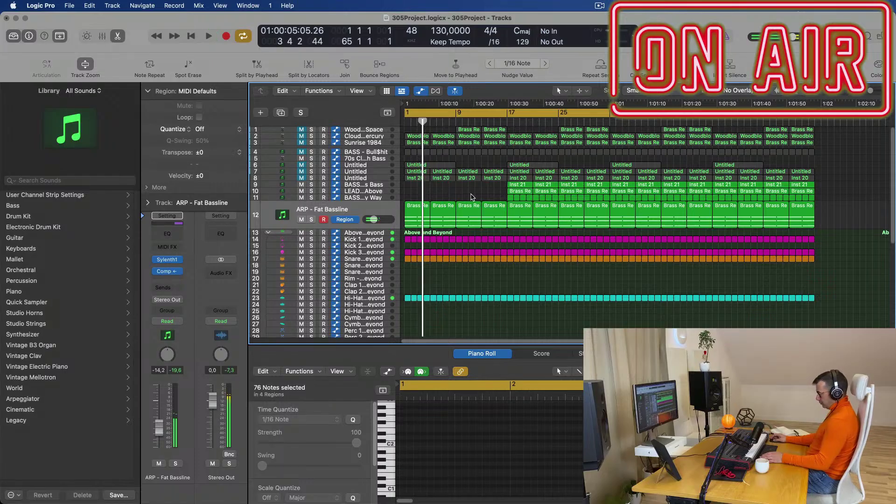
pyautogui.press('space')
pyautogui.press('super+Right')
pyautogui.press('super+Right')
pyautogui.press('super+Right')
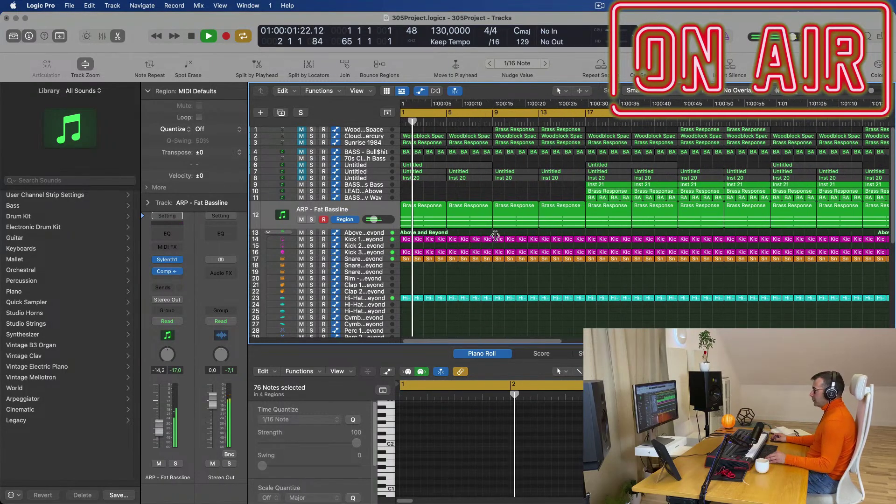
pyautogui.scroll(-1, 496, 236)
pyautogui.scroll(-1, 472, 248)
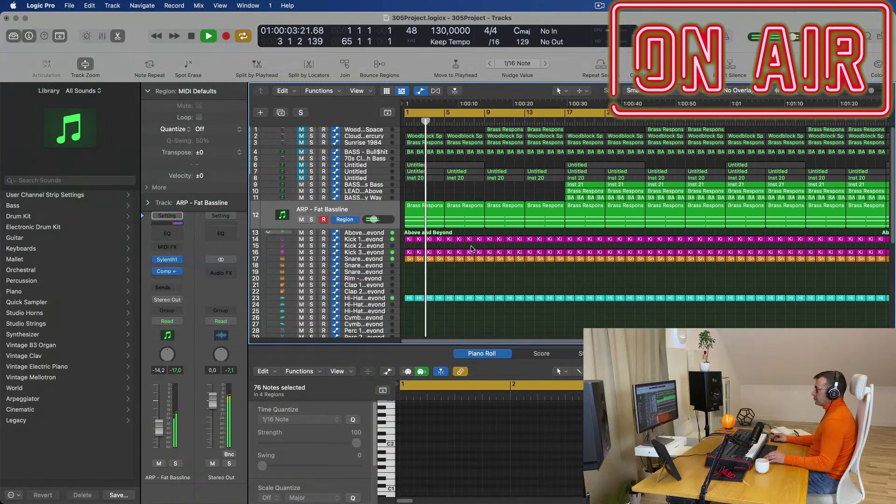
# Delete the Kick 3 Sub regions in bars 1 to 16 and replay from the start
pyautogui.click(296, 252)
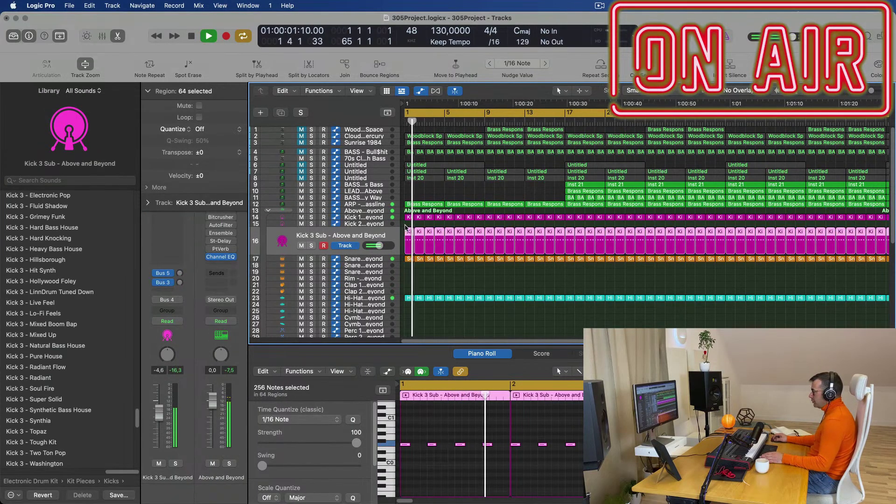
pyautogui.moveTo(406, 228); pyautogui.dragTo(559, 240)
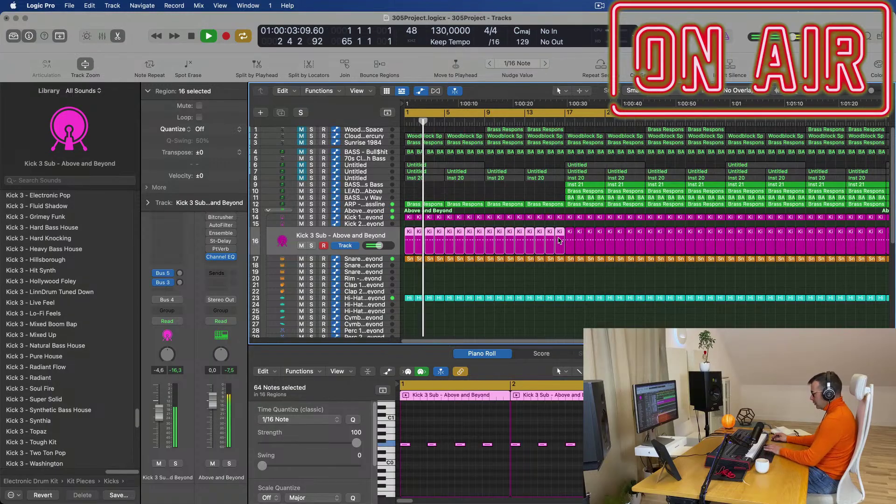
pyautogui.press('BackSpace')
pyautogui.press('space')
pyautogui.press('space')
pyautogui.hscroll(-5, 488, 240)
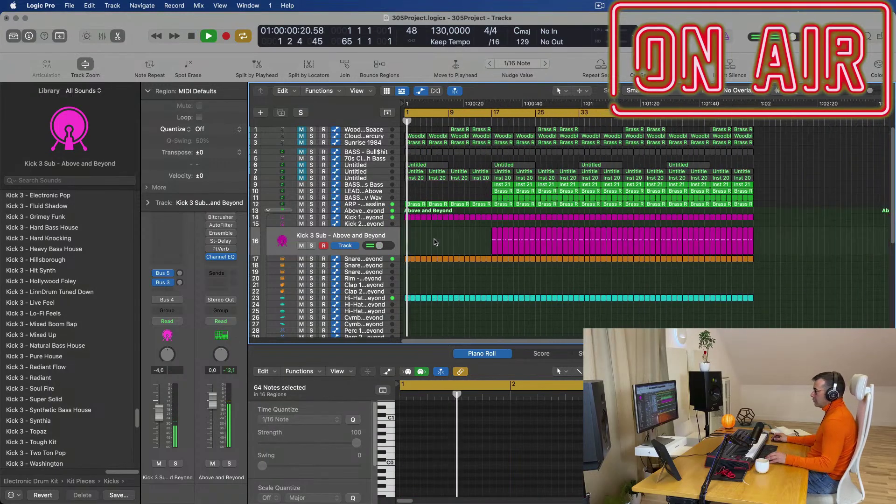
pyautogui.hscroll(2, 434, 240)
# Record a Sylenth1 filter cutoff movement on the ARP - Fat Bassline track in Touch automation mode
pyautogui.click(369, 204)
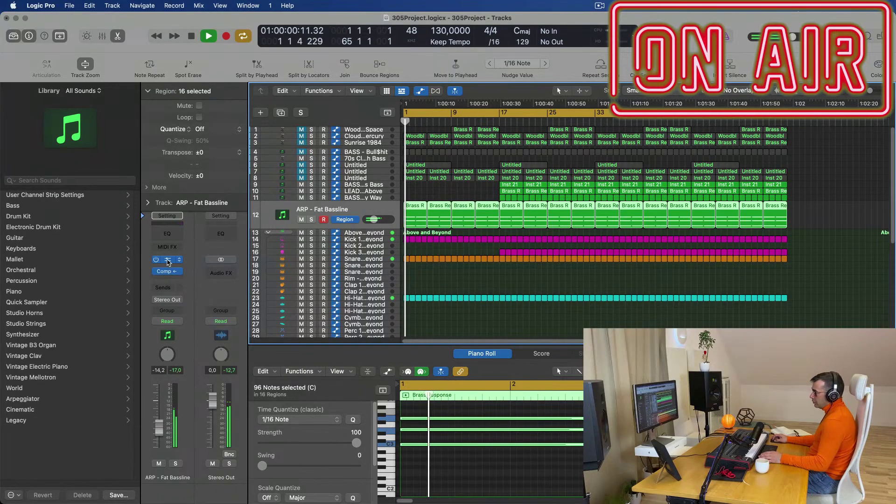
pyautogui.click(167, 259)
pyautogui.click(167, 321)
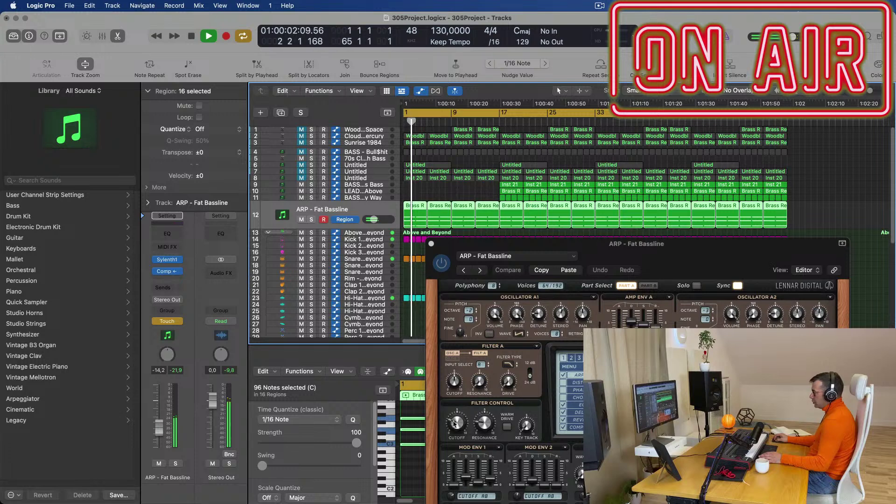
pyautogui.moveTo(455, 422); pyautogui.dragTo(454, 432)
pyautogui.click(431, 244)
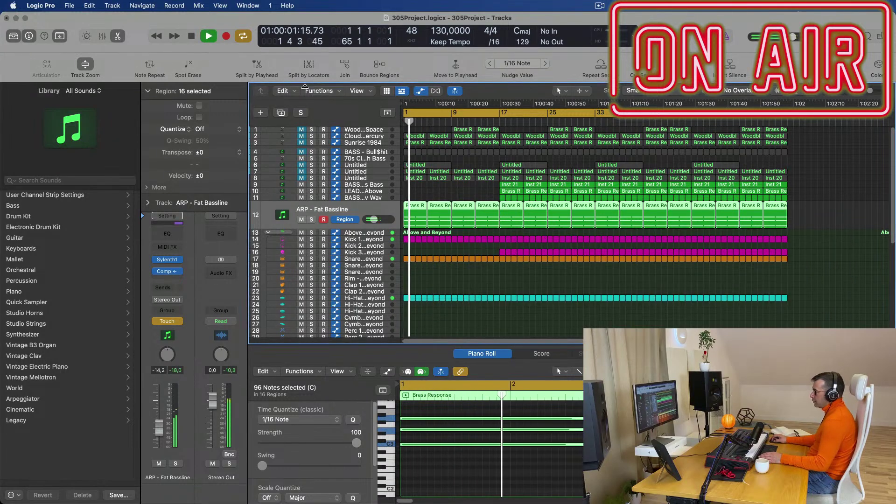
# Show the cutoff automation on the ARP - Fat Bassline track and delete all its regions after bar 4
pyautogui.moveTo(371, 227); pyautogui.dragTo(372, 269)
pyautogui.press('Return')
pyautogui.click(428, 254)
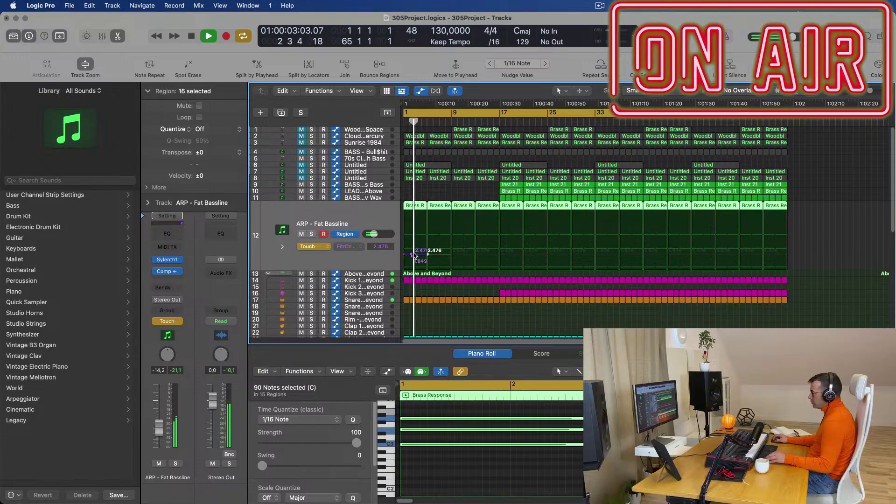
pyautogui.moveTo(415, 255); pyautogui.dragTo(530, 255)
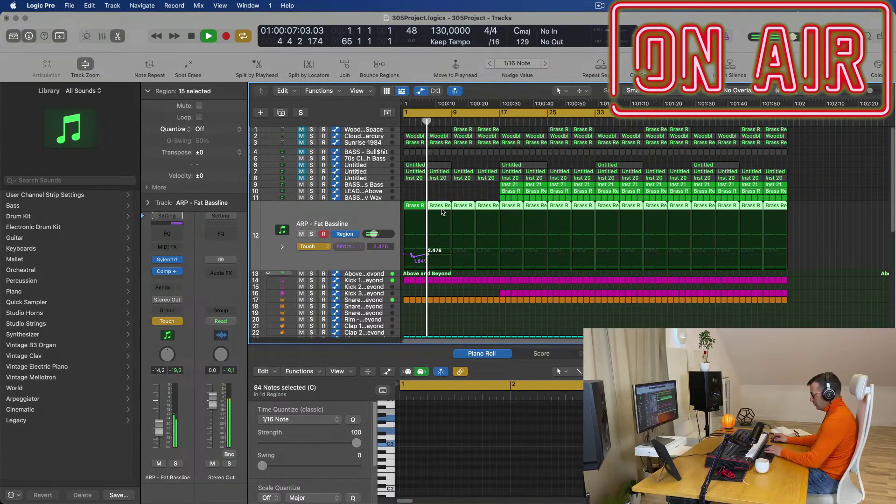
pyautogui.press('Delete')
pyautogui.press('space')
# Repeat the automated first ARP - Fat Bassline region up to bar 65 and replay from the start
pyautogui.click(417, 205)
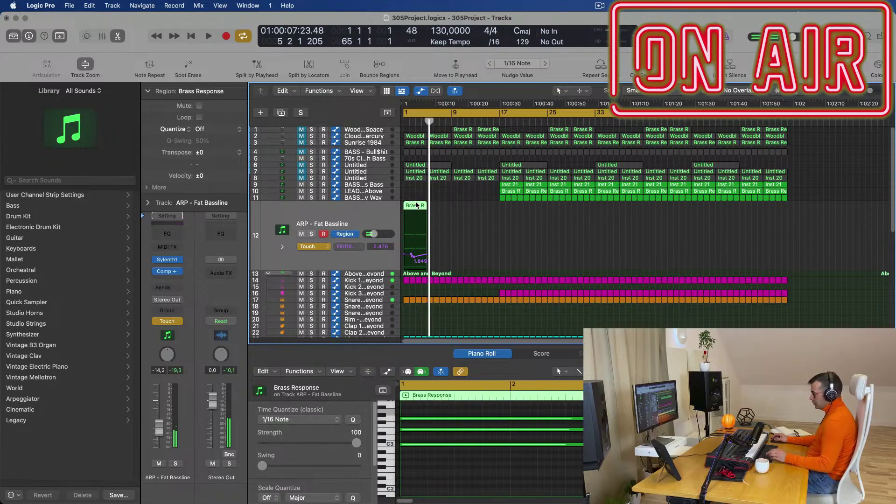
pyautogui.keyDown('super'); pyautogui.click(415, 202); pyautogui.keyUp('super')
pyautogui.click(419, 209)
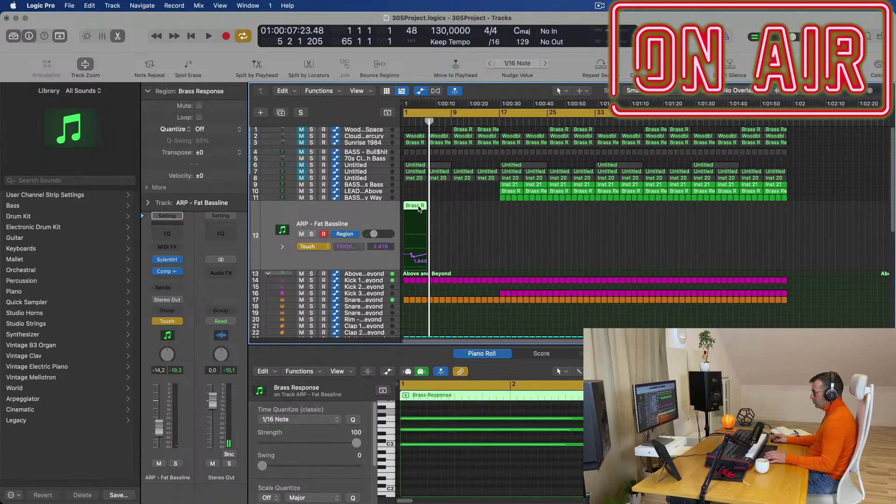
pyautogui.press('super+r')
pyautogui.press('super+r')
pyautogui.press('super+r')
pyautogui.press('super+r')
pyautogui.press('super+r')
pyautogui.press('super+r')
pyautogui.press('super+r')
pyautogui.press('super+r')
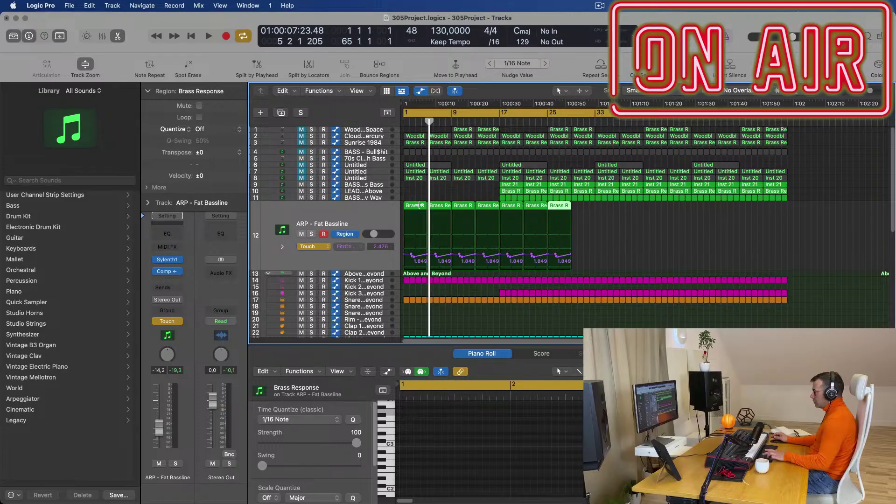
pyautogui.press('super+r')
pyautogui.press('super+r')
pyautogui.press('super+r')
pyautogui.press('super+r')
pyautogui.press('super+r')
pyautogui.press('super+r')
pyautogui.press('super+r')
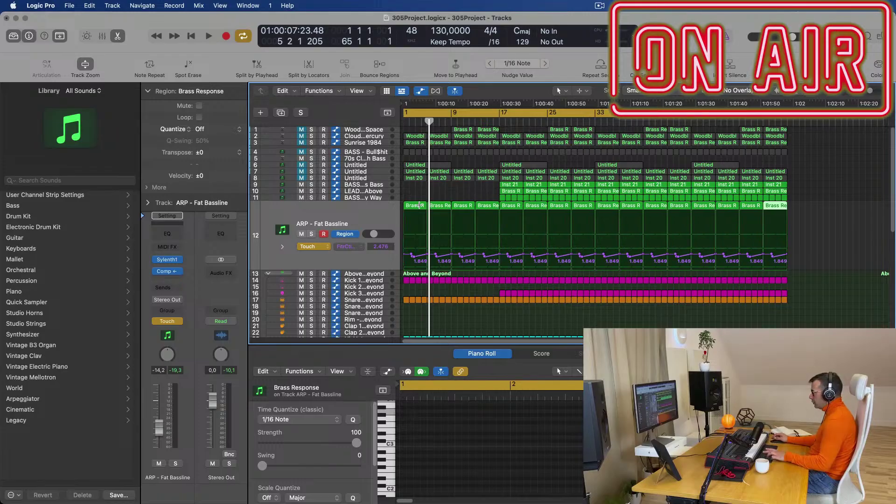
pyautogui.press('Return')
pyautogui.press('space')
# Reshape the cutoff automation in the first two ARP regions into rising ramps starting at 1.563 and 1.327, and set automation to Read
pyautogui.scroll(5, 462, 256)
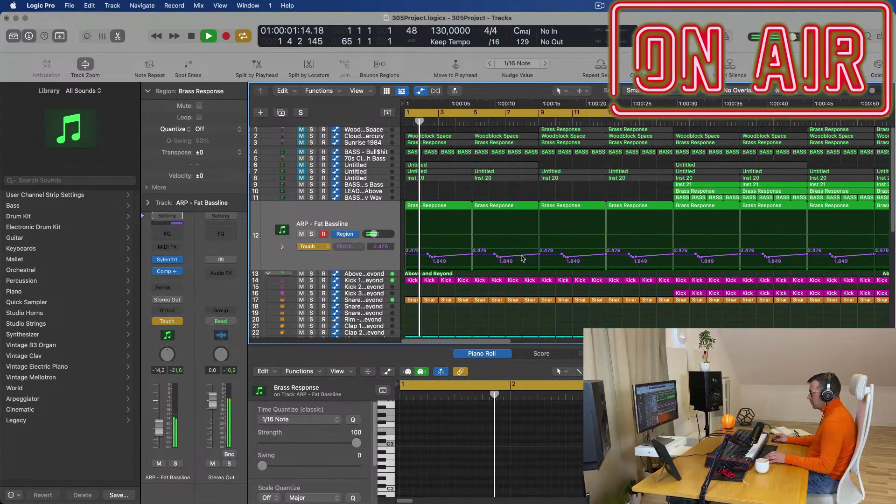
pyautogui.moveTo(497, 257); pyautogui.dragTo(406, 257)
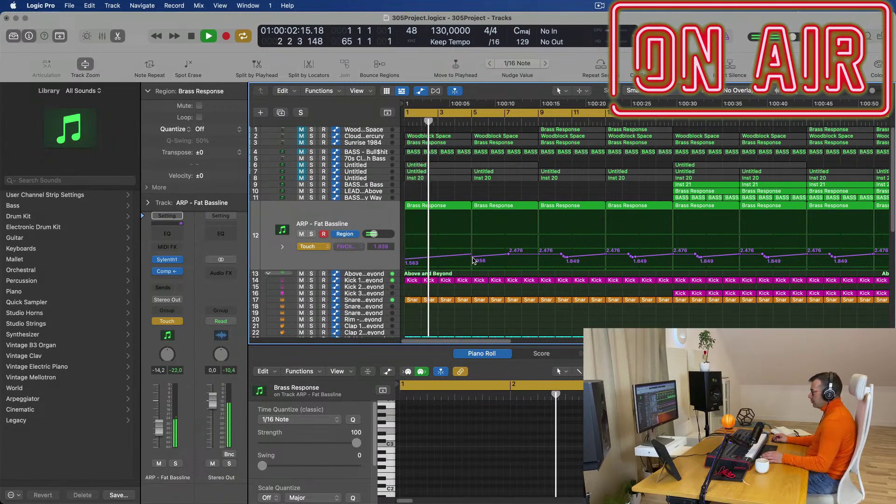
pyautogui.moveTo(472, 256); pyautogui.dragTo(473, 261)
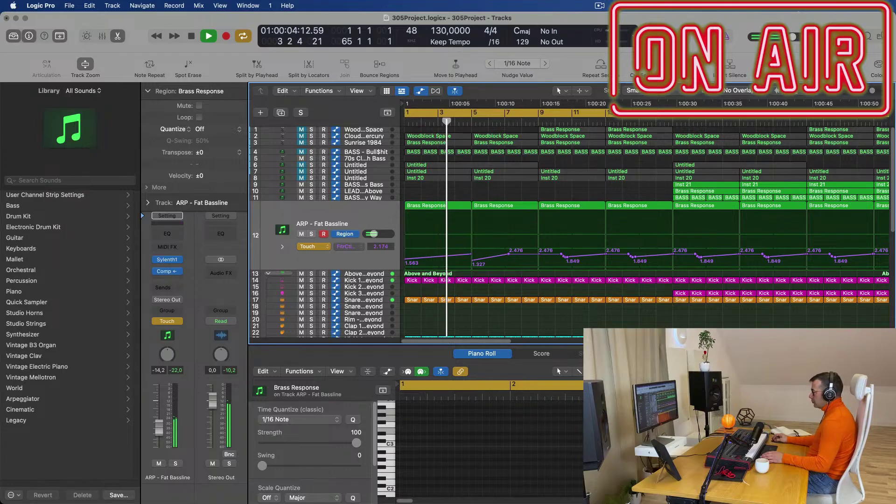
pyautogui.click(508, 255)
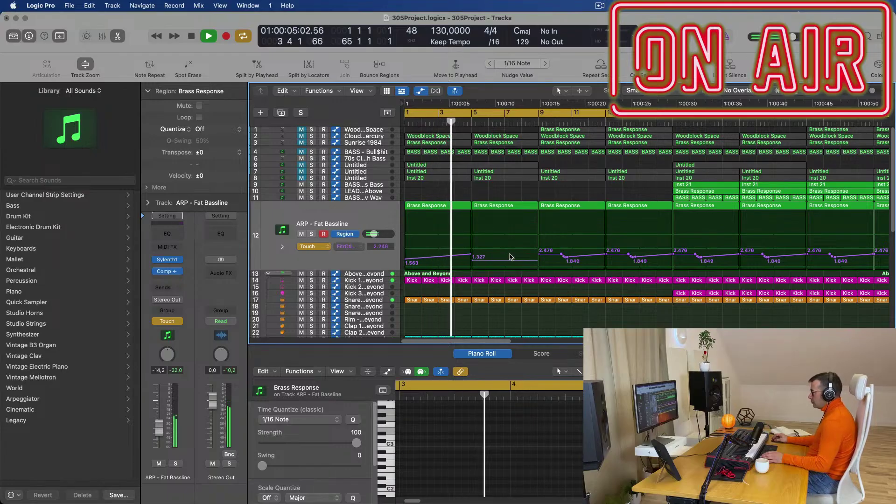
pyautogui.click(536, 254)
pyautogui.click(313, 247)
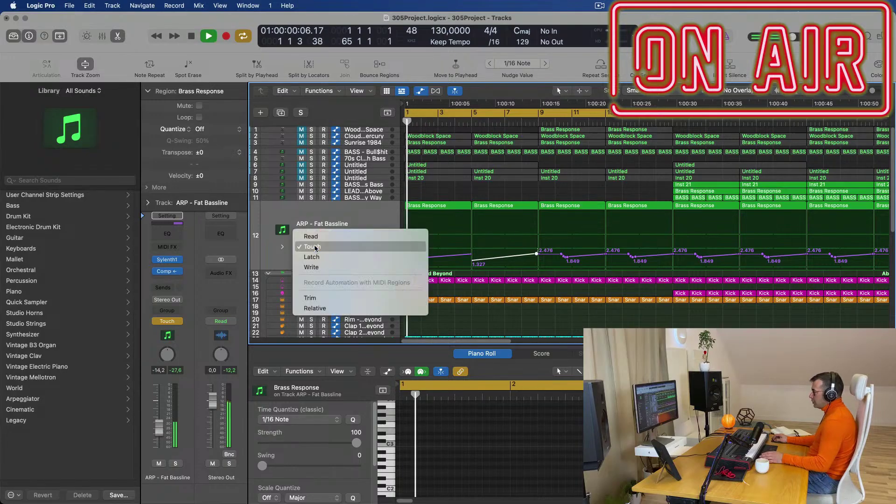
pyautogui.click(312, 236)
# Add a 2.586 cutoff point at the start of bar 5 in the second ARP region and replay from the start
pyautogui.press('super+Left')
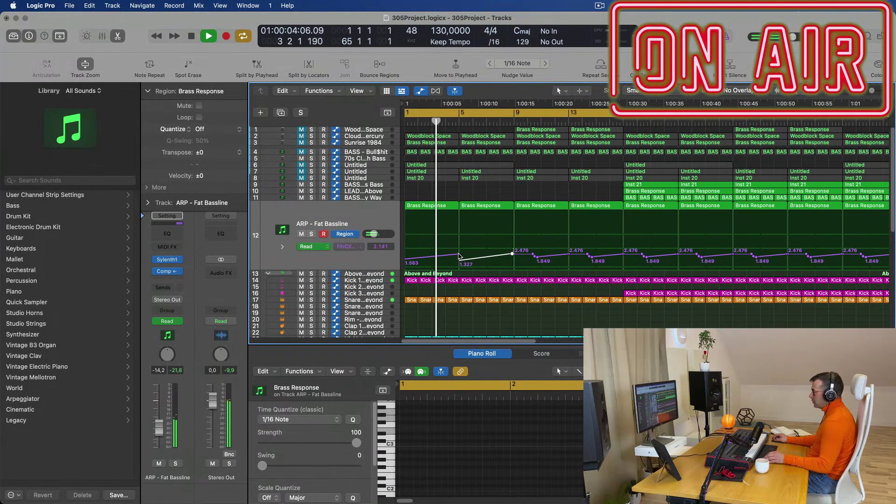
pyautogui.press('super+Right')
pyautogui.press('super+Right')
pyautogui.press('super+Right')
pyautogui.press('super+Right')
pyautogui.press('space')
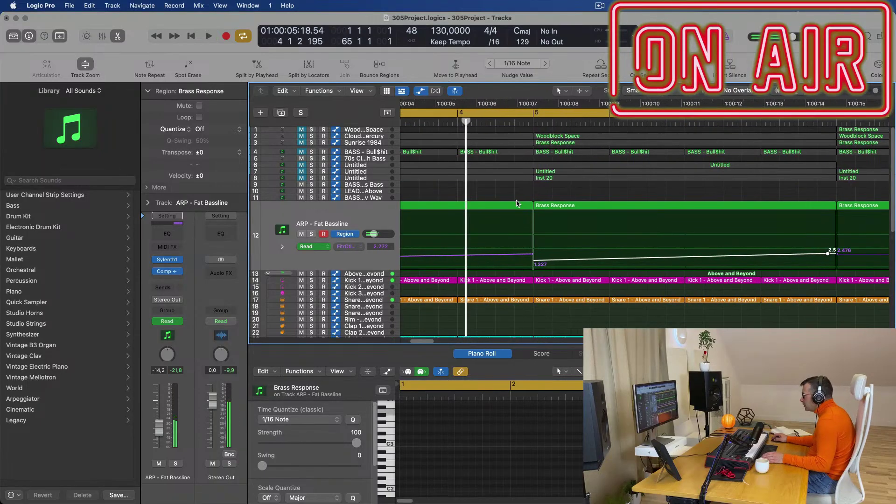
pyautogui.click(530, 205)
pyautogui.click(556, 208)
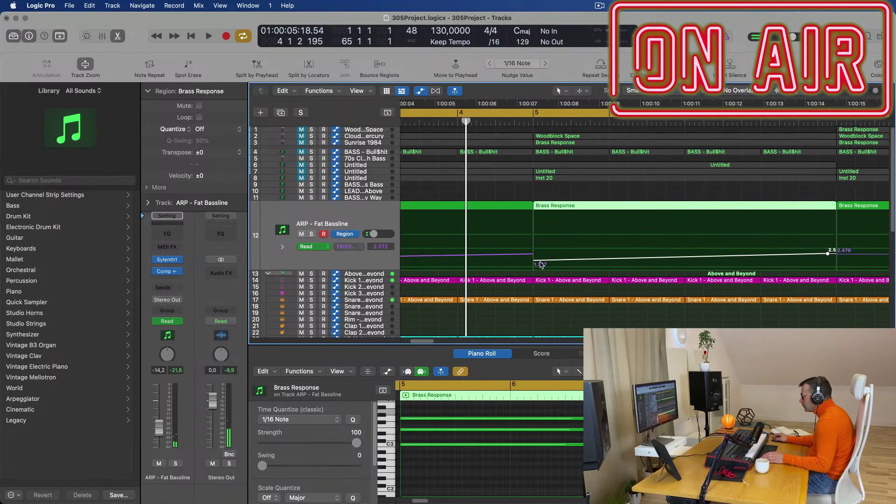
pyautogui.click(535, 256)
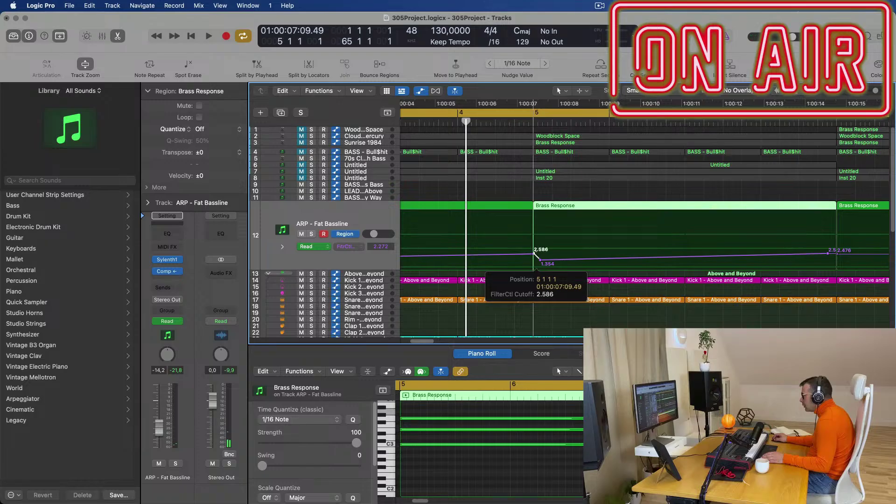
pyautogui.press('space')
pyautogui.press('super+Left')
pyautogui.press('super+Left')
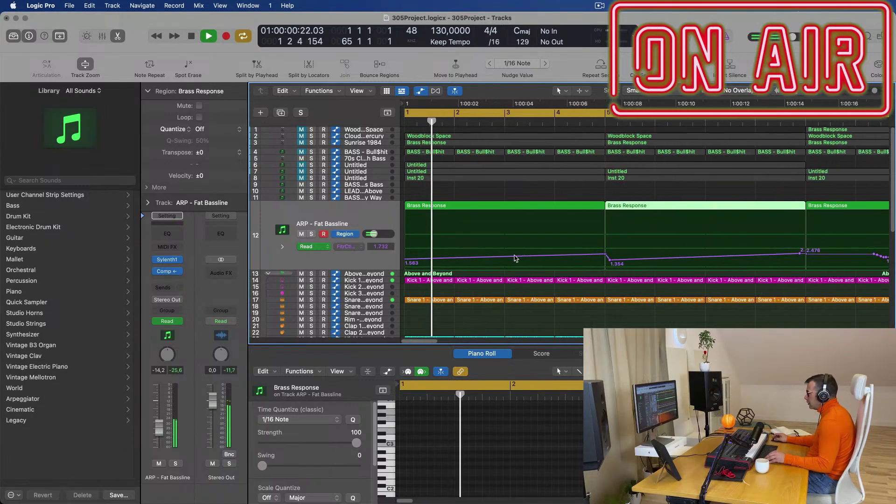
# Audition the opening bars and select the muted Untitled track 6
pyautogui.hscroll(-3, 510, 256)
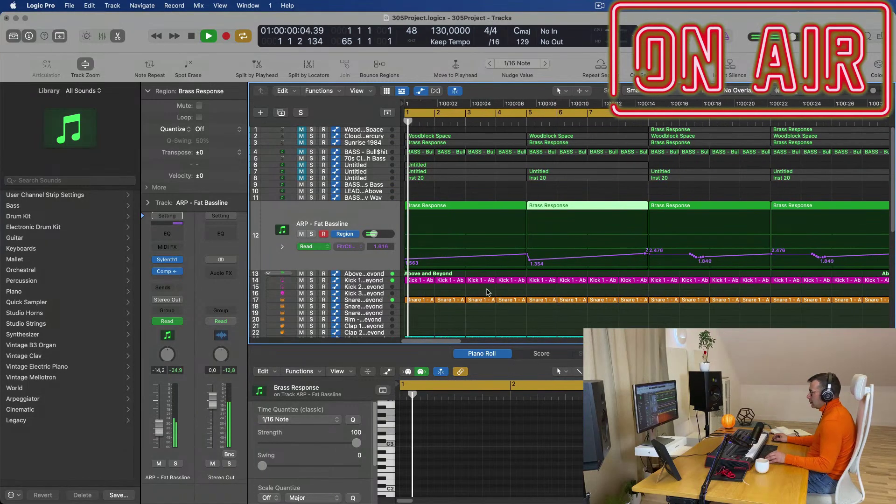
pyautogui.scroll(-3, 486, 293)
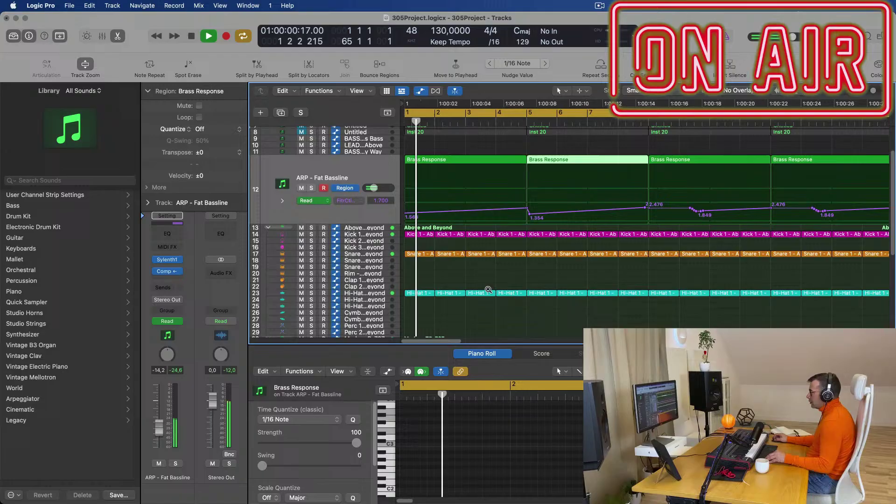
pyautogui.click(400, 216)
pyautogui.scroll(5, 413, 184)
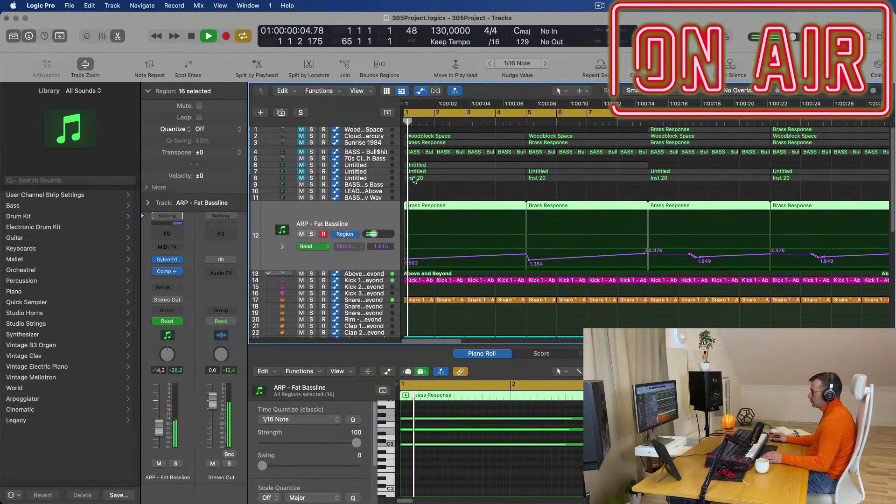
pyautogui.click(370, 167)
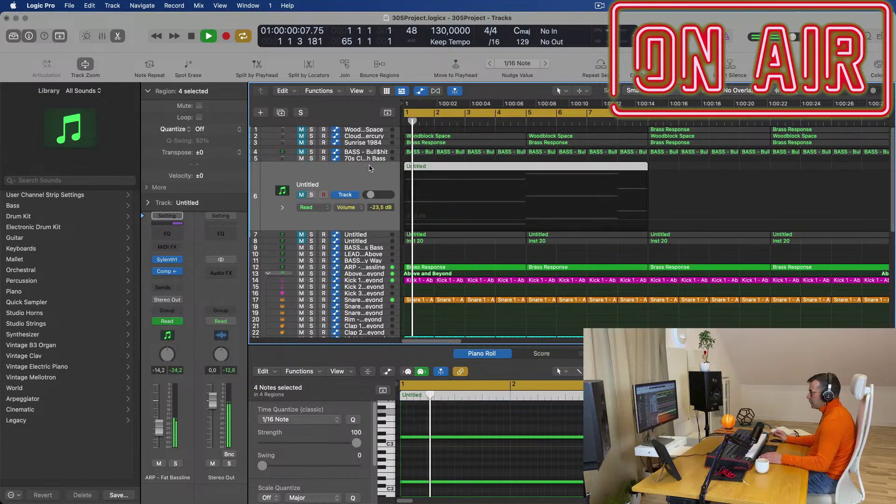
# Unmute and record-enable track 6, and delete its second region starting at bar 5
pyautogui.click(324, 194)
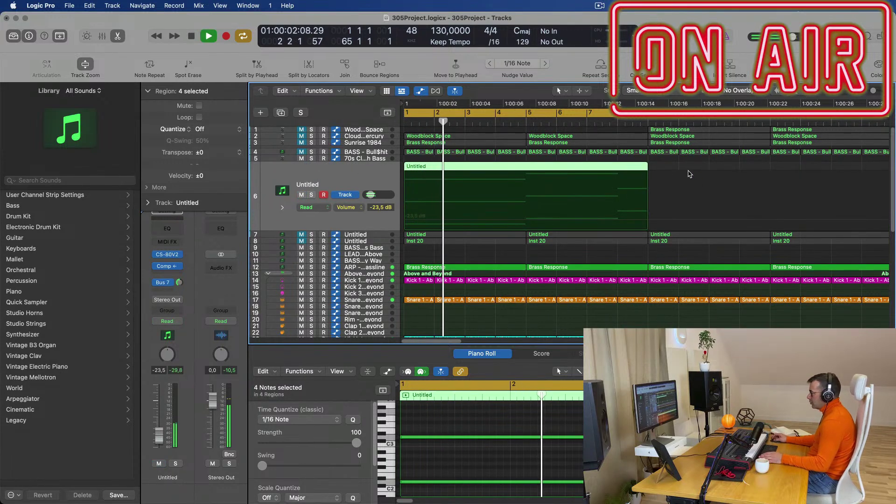
pyautogui.press('Return')
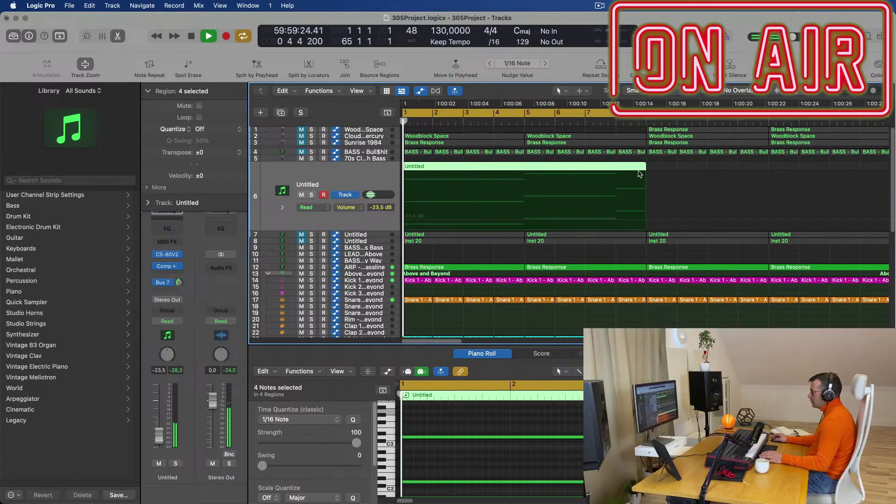
pyautogui.click(523, 167)
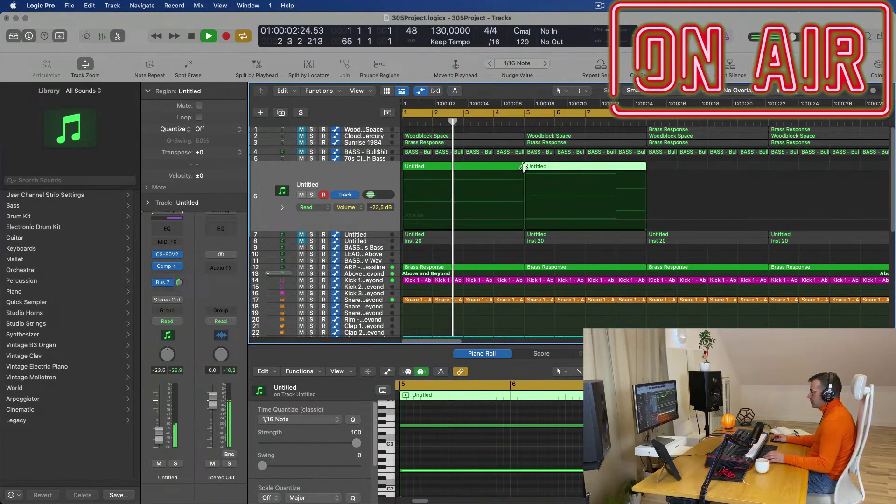
pyautogui.press('Delete')
pyautogui.press('Return')
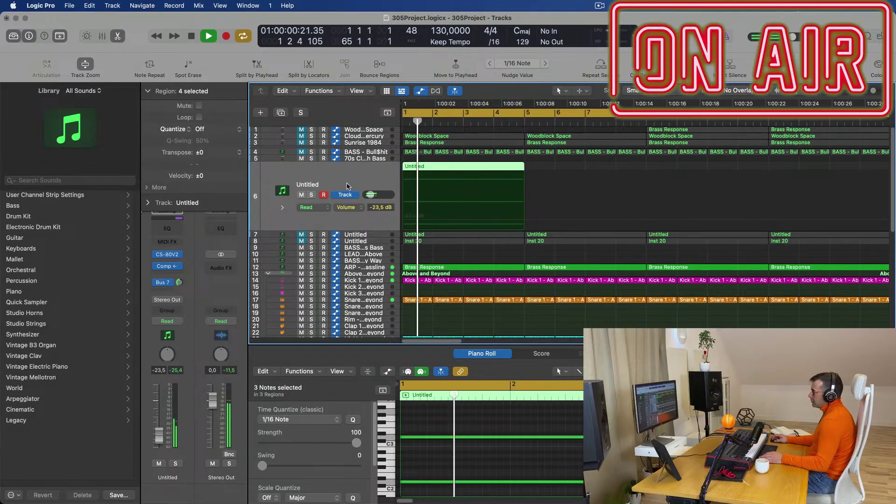
pyautogui.press('Return')
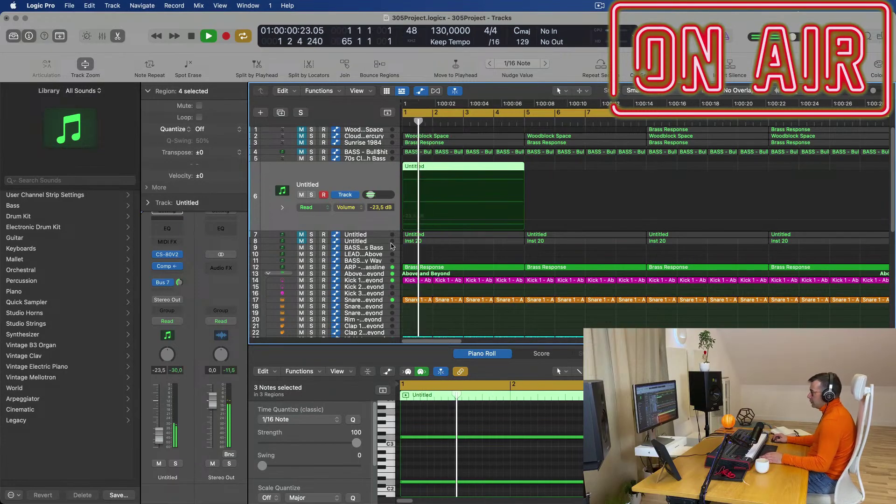
pyautogui.press('Return')
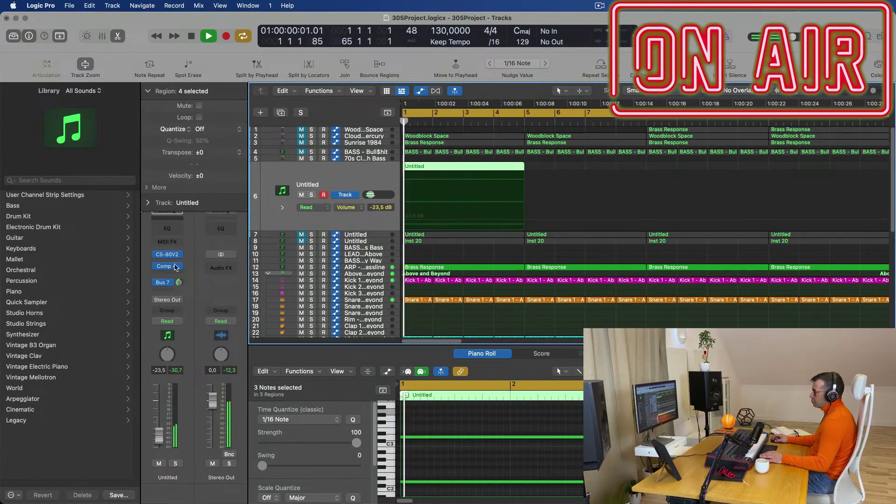
# Replace the CS-80V2 instrument on track 6 with Sylenth1
pyautogui.click(175, 254)
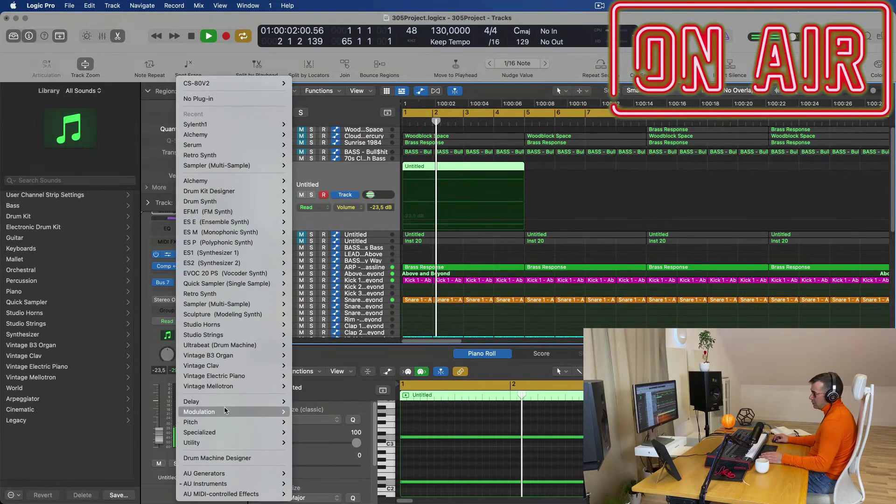
pyautogui.moveTo(222, 483)
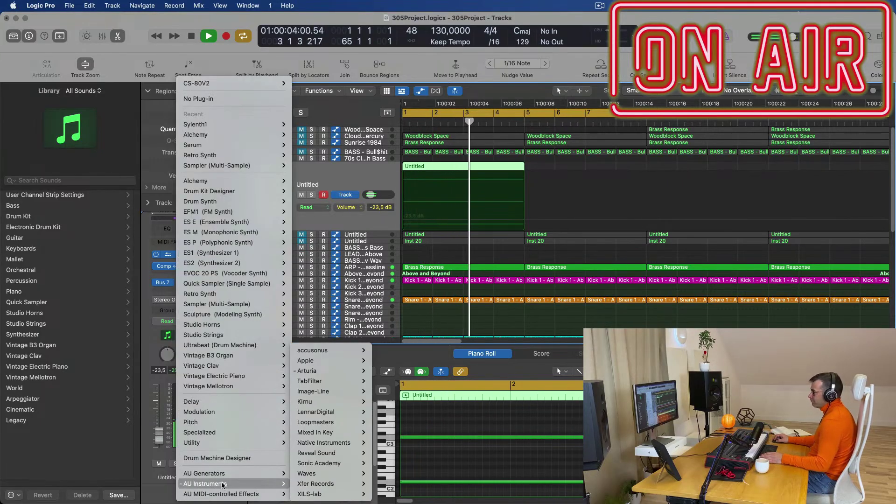
pyautogui.click(259, 125)
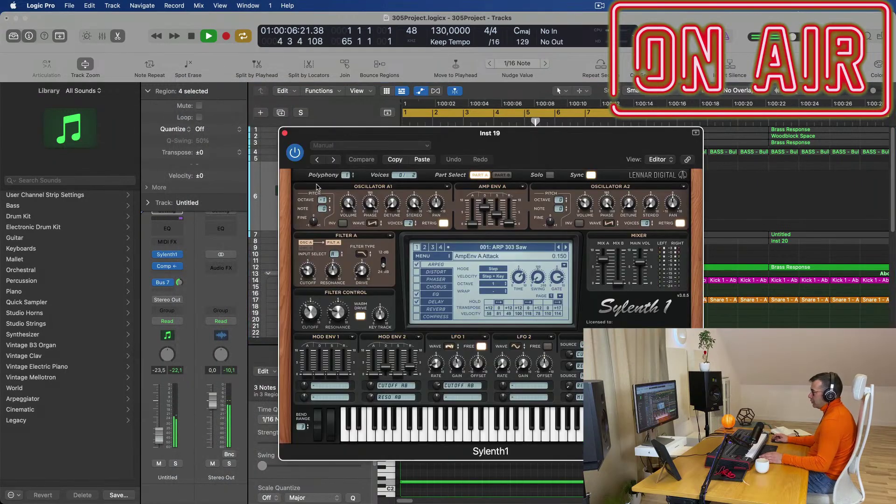
pyautogui.press('space')
pyautogui.moveTo(577, 144); pyautogui.dragTo(511, 124)
pyautogui.press('space')
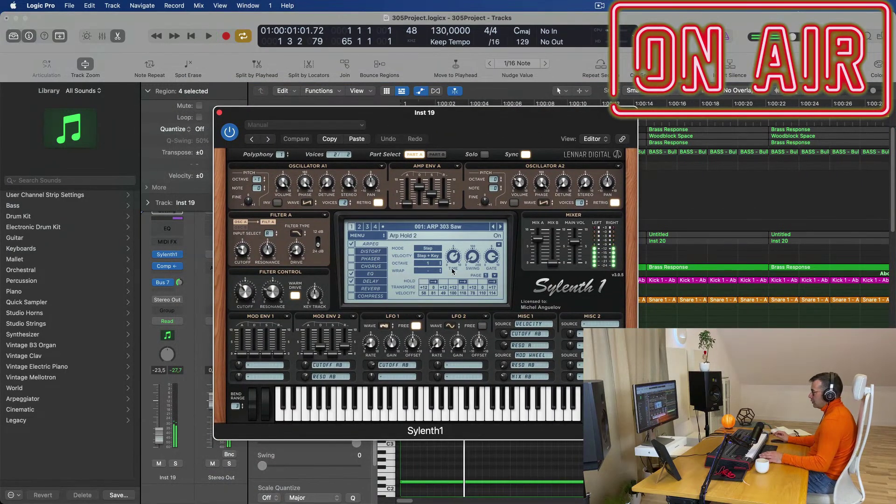
# Browse the Sylenth1 preset sub-banks and load PD Lost Memories from sub-bank 3
pyautogui.press('space')
pyautogui.click(457, 227)
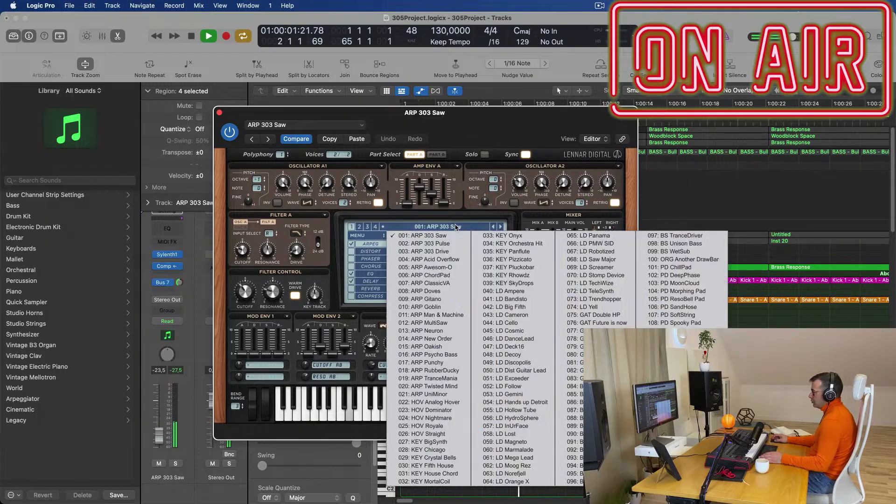
pyautogui.click(361, 228)
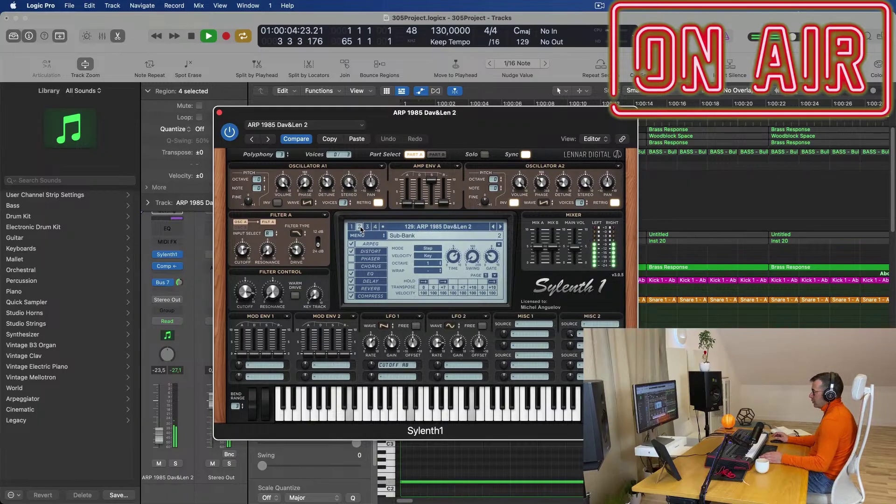
pyautogui.press('space')
pyautogui.click(441, 228)
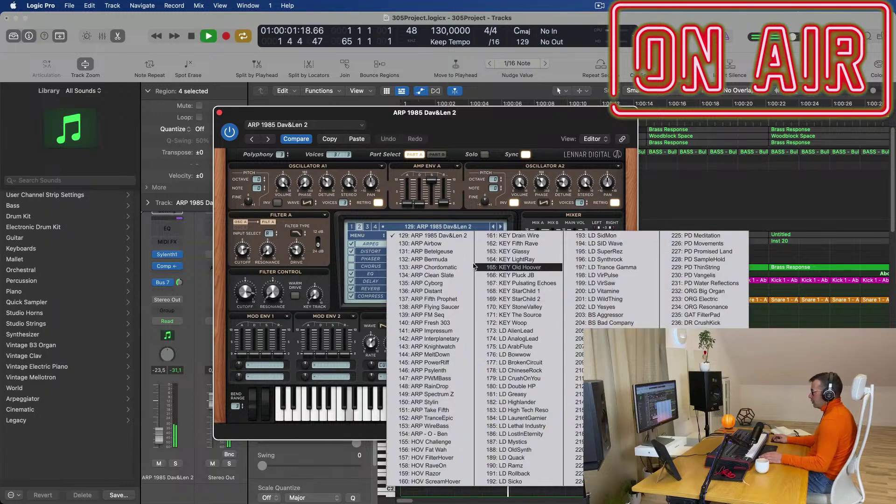
pyautogui.click(368, 227)
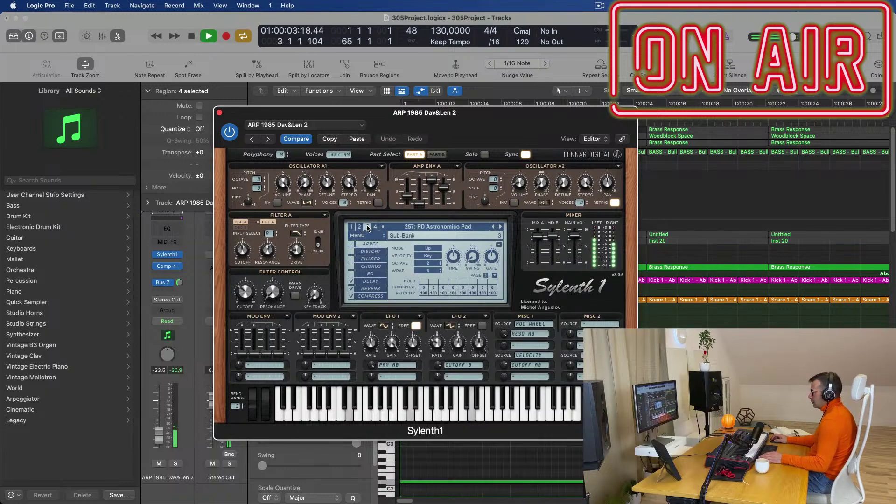
pyautogui.click(433, 227)
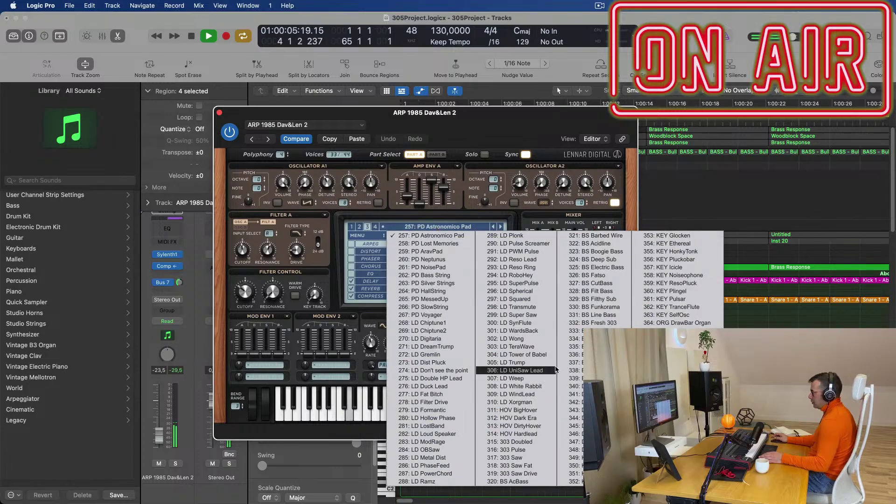
pyautogui.click(431, 243)
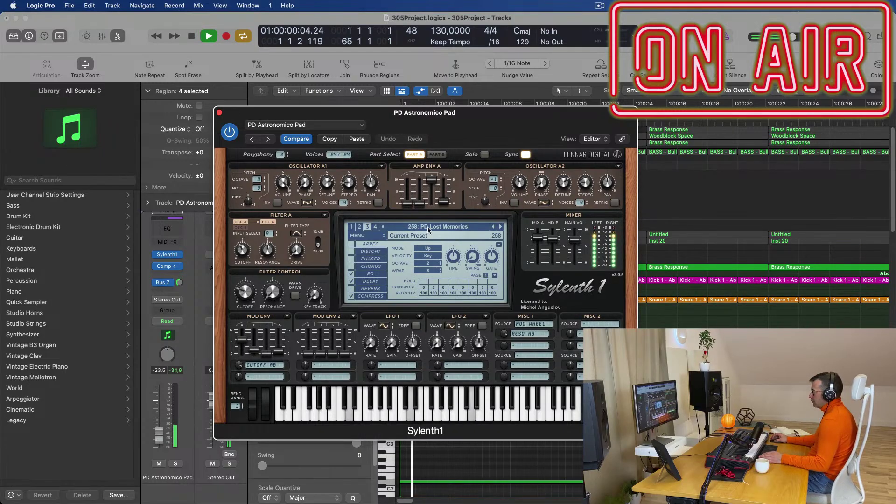
# Audition the following Sylenth1 pad presets one after another during playback and settle on PD NoisePad
pyautogui.moveTo(443, 124); pyautogui.dragTo(679, 125)
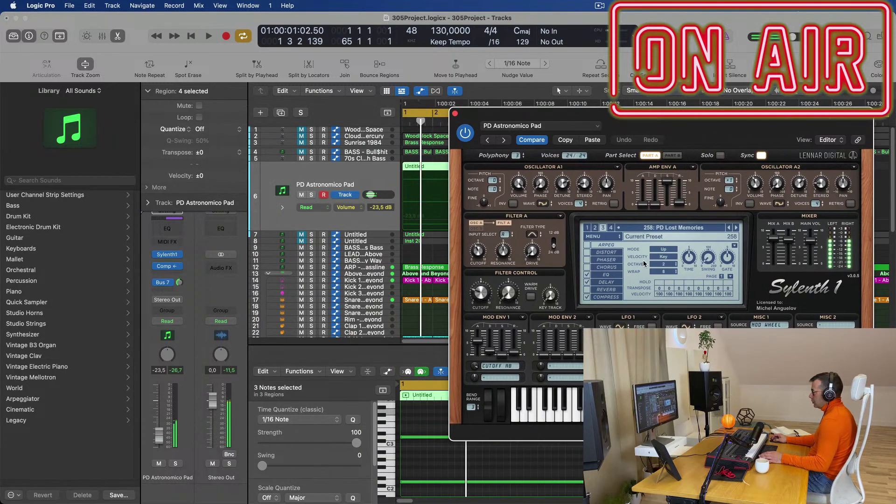
pyautogui.click(737, 228)
pyautogui.press('space')
pyautogui.press('space')
pyautogui.click(737, 228)
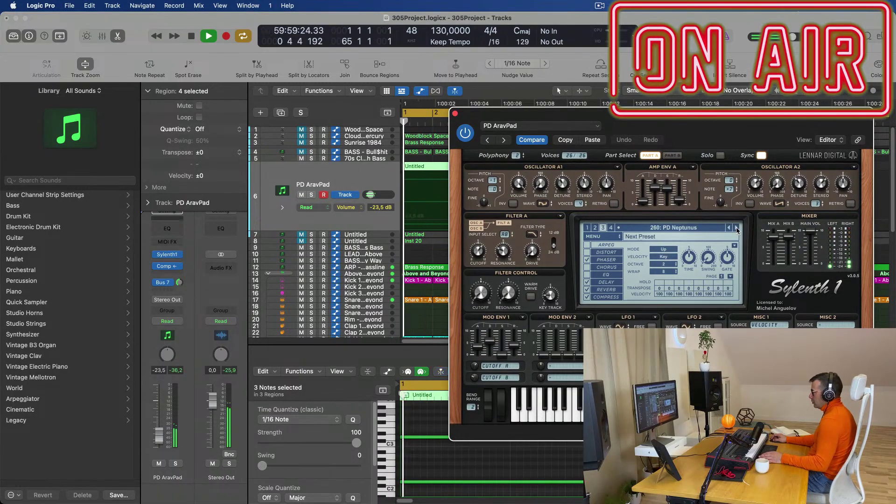
pyautogui.click(737, 227)
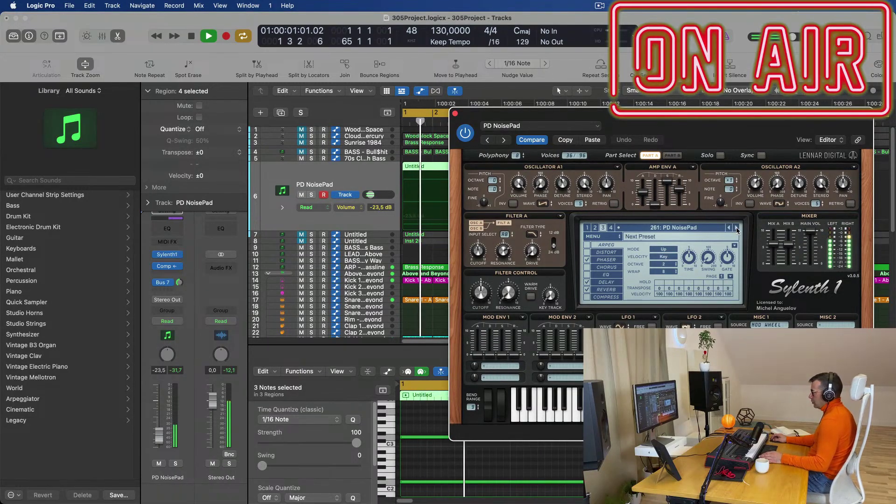
# Close the Sylenth1 window and lower the PD NoisePad track volume to -27.5 dB during playback
pyautogui.moveTo(757, 125); pyautogui.dragTo(594, 164)
pyautogui.press('space')
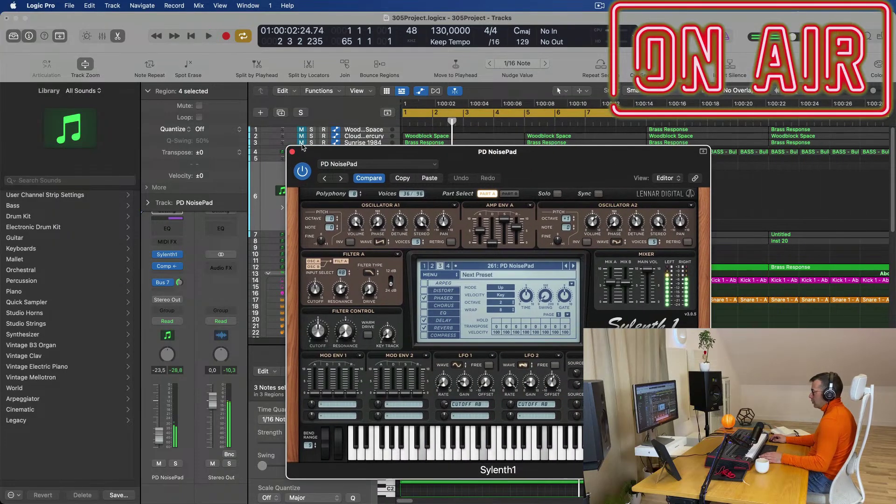
pyautogui.press('space')
pyautogui.click(292, 153)
pyautogui.press('space')
pyautogui.press('space')
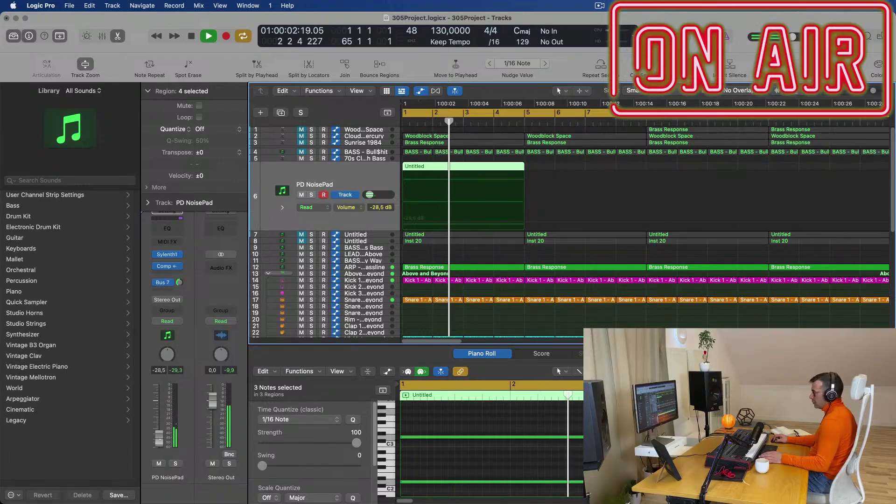
pyautogui.press('space')
pyautogui.press('space')
# Delete all regions from bar 17 onward on the PD NoisePad track
pyautogui.press('super+Left')
pyautogui.press('super+Left')
pyautogui.press('super+Left')
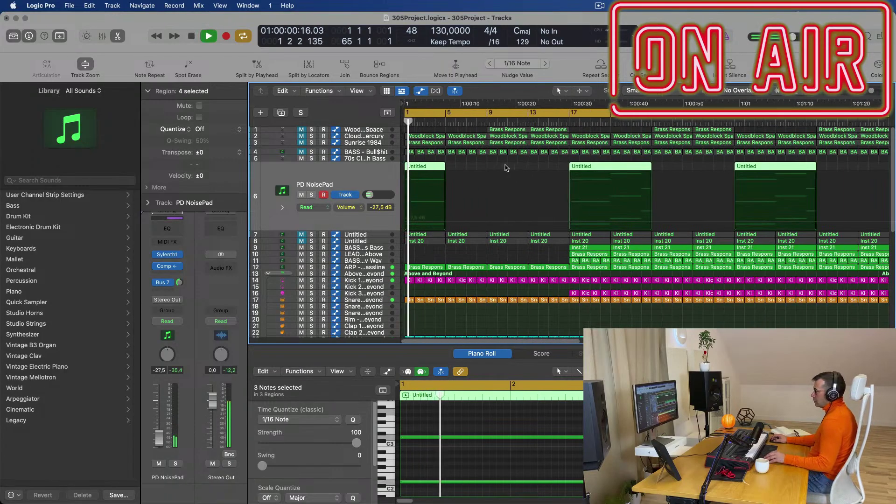
pyautogui.scroll(-3, 554, 163)
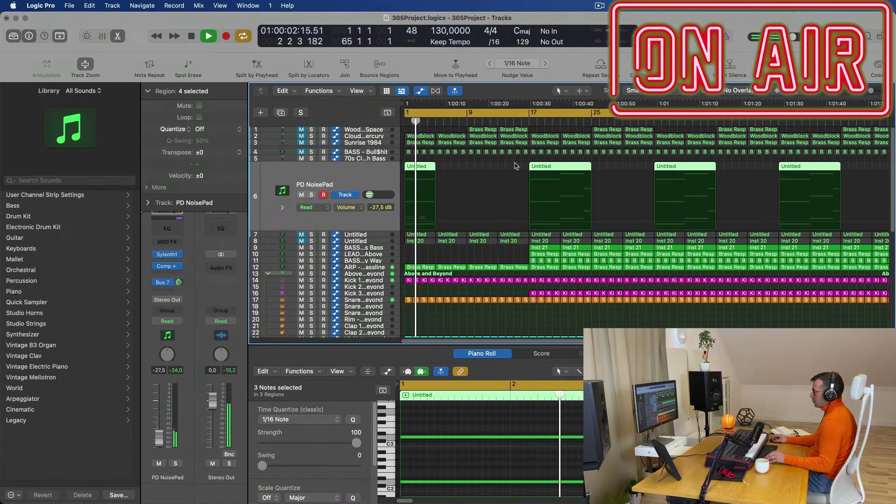
pyautogui.moveTo(515, 163); pyautogui.dragTo(815, 170)
pyautogui.press('Delete')
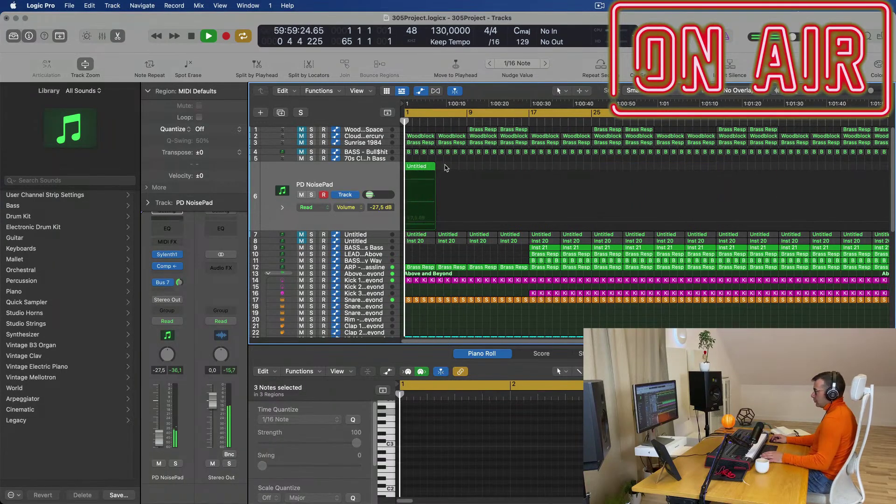
# Repeat the first PD NoisePad region three times to fill bars 1 to 16, and restart playback
pyautogui.click(407, 168)
pyautogui.press('super+r')
pyautogui.press('super+r')
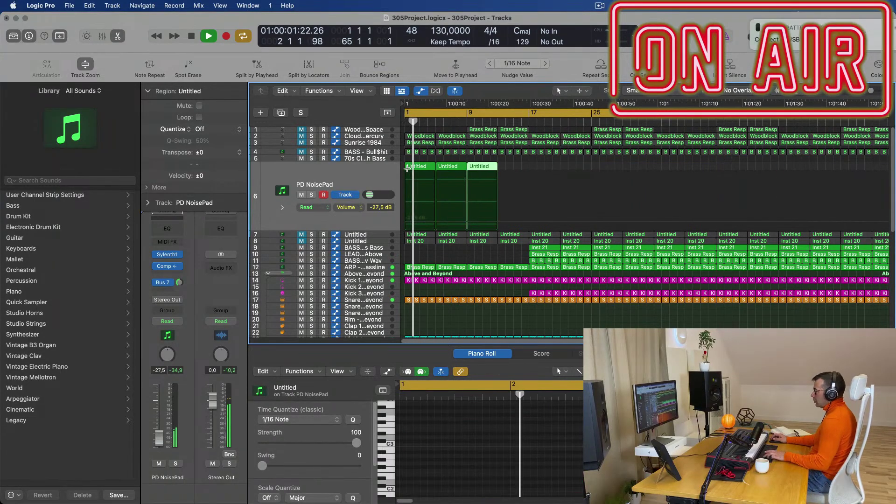
pyautogui.press('super+r')
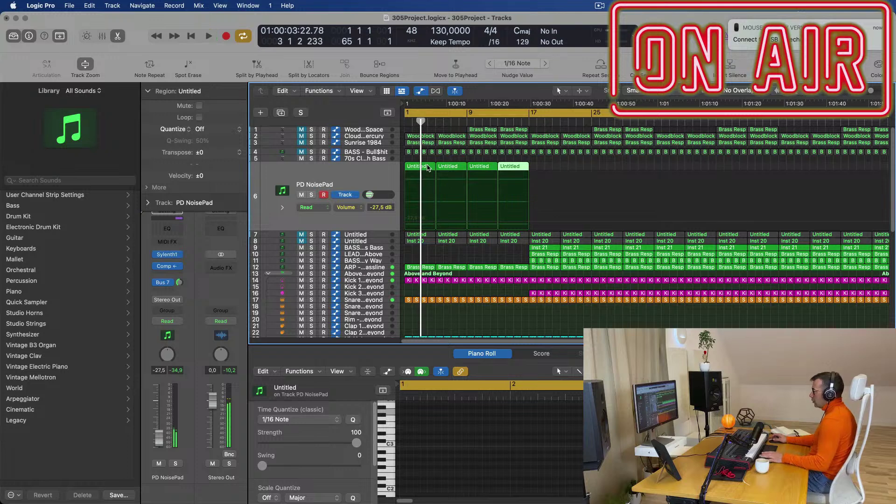
pyautogui.press('Return')
# Set the Sylenth1 Filter A cutoff to 4.866 on the PD NoisePad track and raise its volume to -22 dB
pyautogui.click(373, 179)
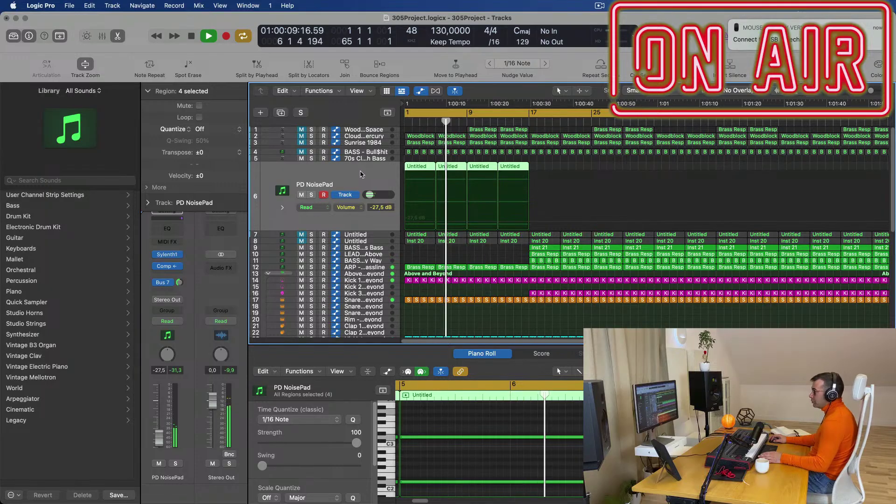
pyautogui.press('Return')
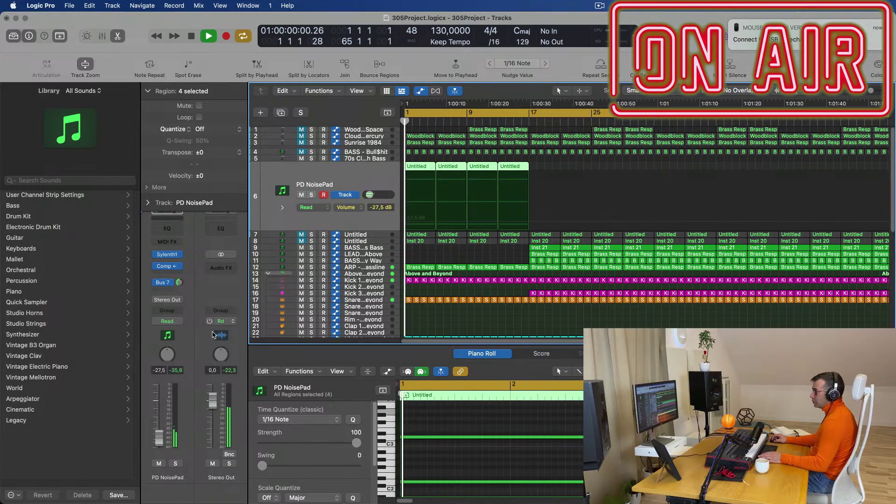
pyautogui.click(168, 256)
pyautogui.press('Return')
pyautogui.moveTo(325, 317); pyautogui.dragTo(319, 345)
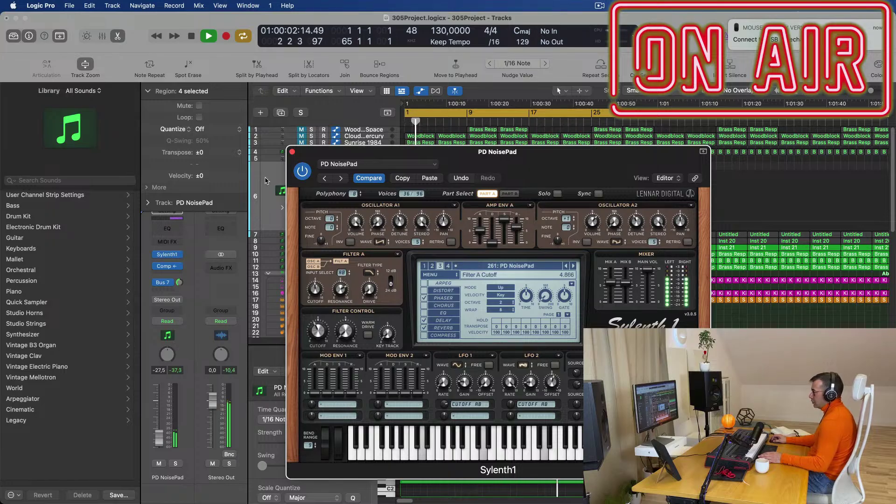
pyautogui.press('Return')
pyautogui.click(292, 152)
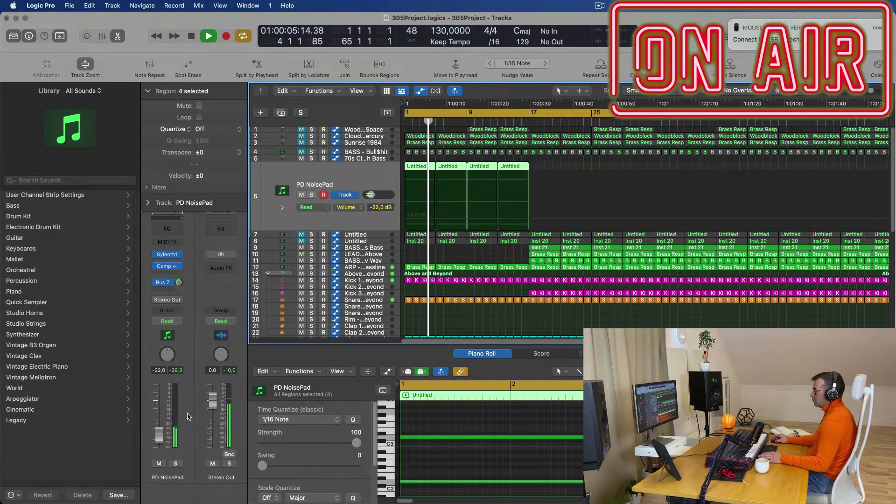
# Restart playback and lower the Snare 1 - Above and Beyond track volume to -14.4 dB
pyautogui.scroll(-5, 434, 214)
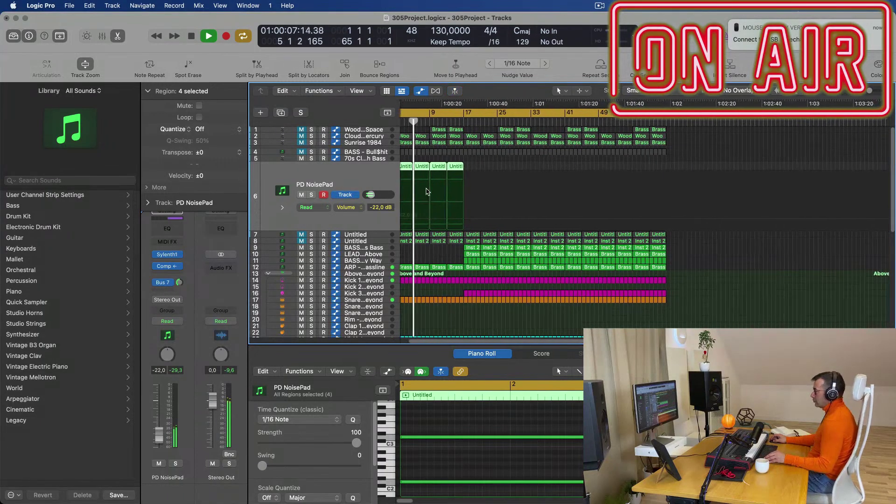
pyautogui.scroll(5, 595, 186)
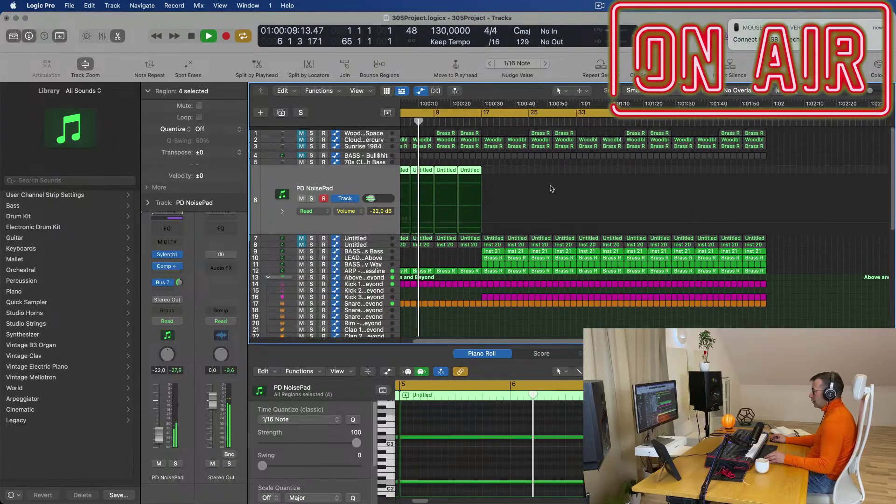
pyautogui.scroll(5, 595, 186)
pyautogui.press('Return')
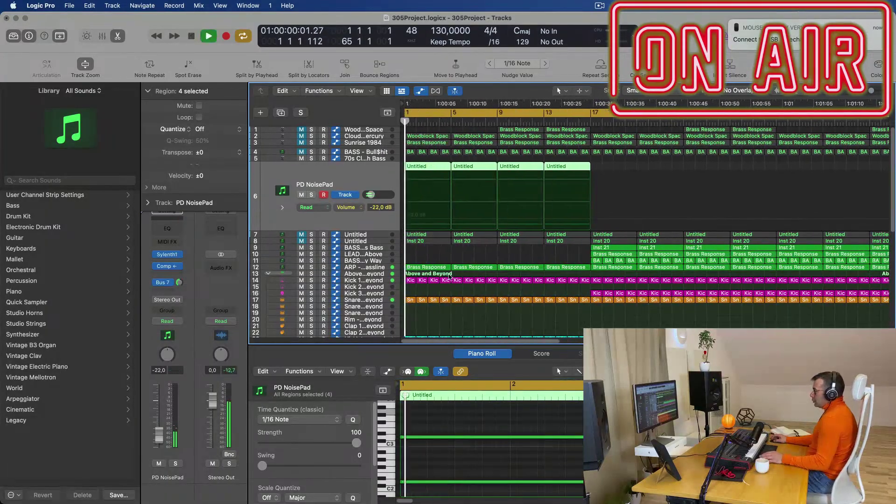
pyautogui.scroll(-1, 449, 270)
pyautogui.scroll(-3, 434, 266)
pyautogui.scroll(-1, 397, 256)
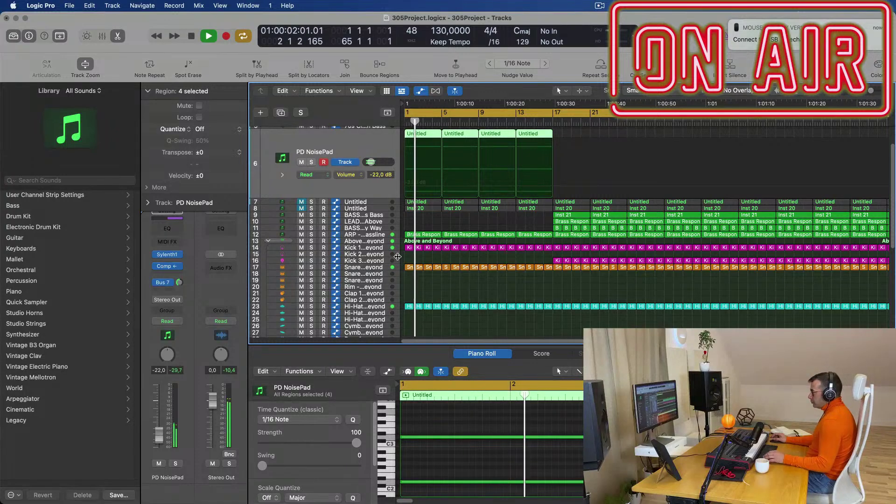
pyautogui.click(385, 268)
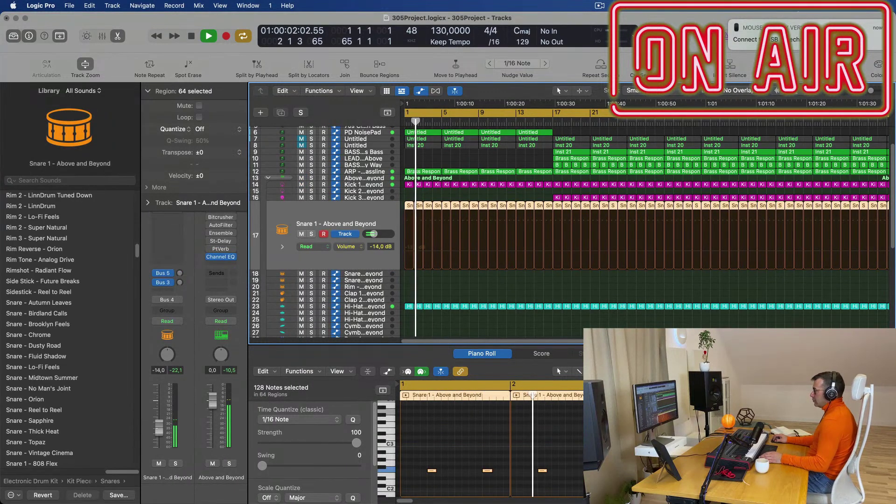
# Copy the first region of the Modern TR-707 hi-hat track 38 to bar 1 of Snare 1 - Modern TR-707
pyautogui.scroll(-5, 455, 257)
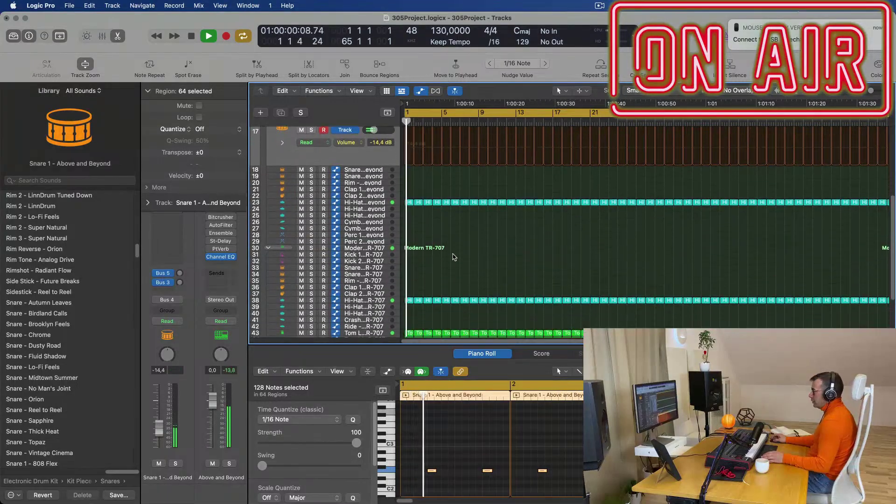
pyautogui.scroll(-1, 455, 256)
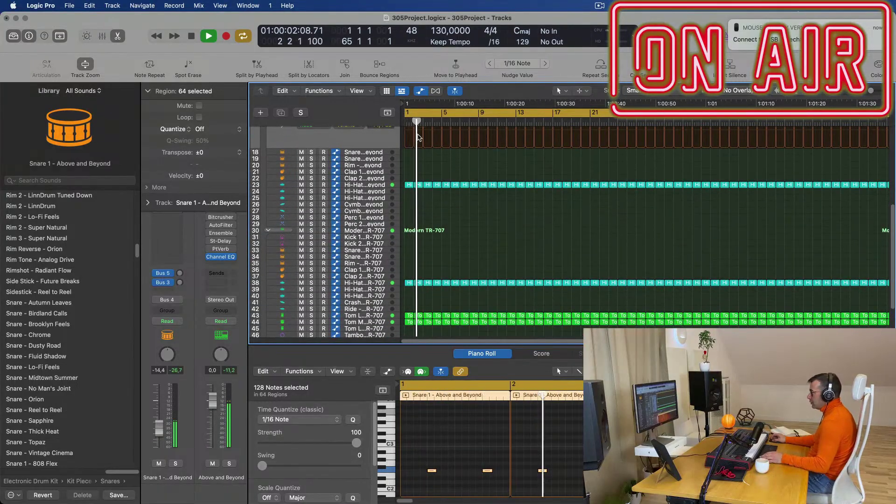
pyautogui.scroll(1, 434, 188)
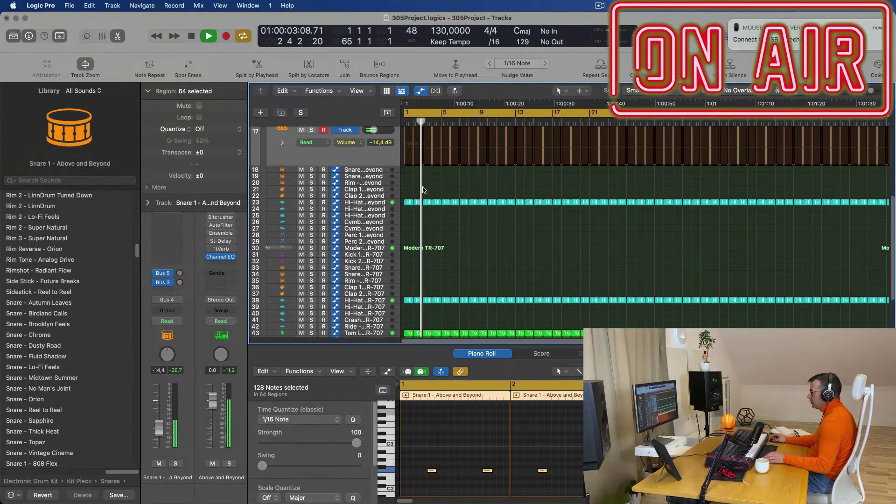
pyautogui.click(409, 301)
pyautogui.moveTo(408, 302); pyautogui.dragTo(410, 268)
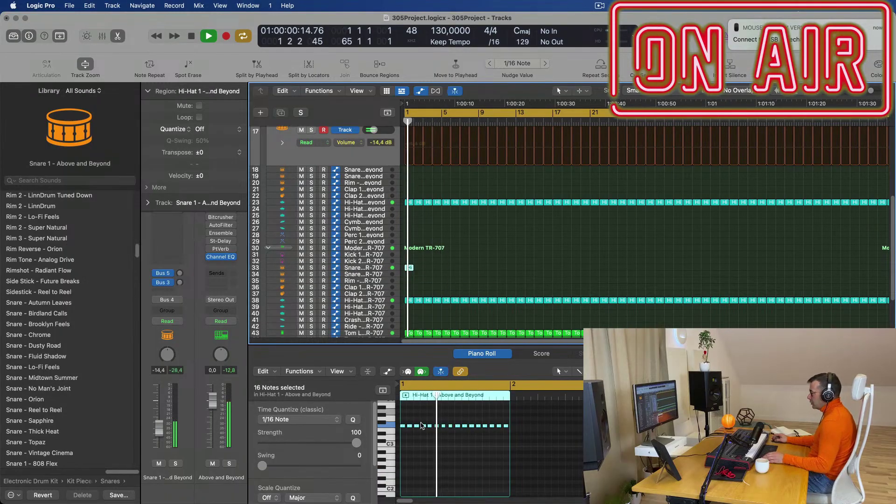
# Delete every note except the first in the copied snare region, and move the remaining note to the sixteenth just before beat 3
pyautogui.moveTo(407, 419); pyautogui.dragTo(511, 431)
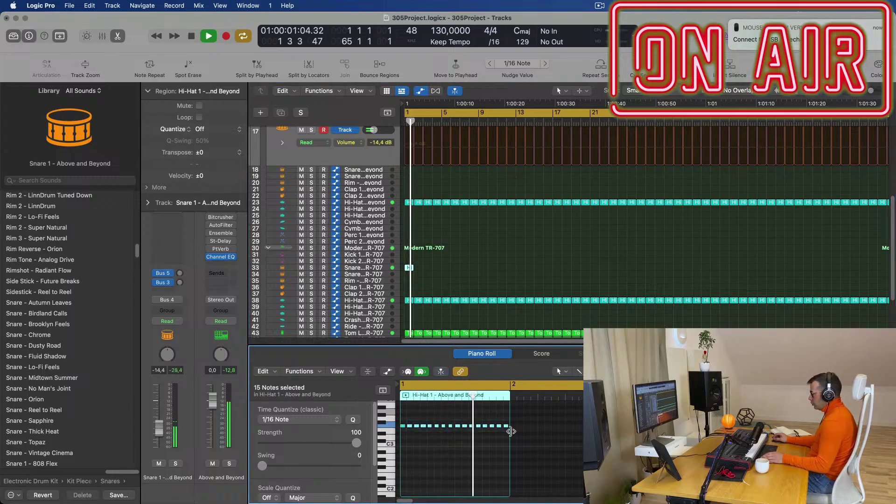
pyautogui.press('BackSpace')
pyautogui.scroll(3, 462, 464)
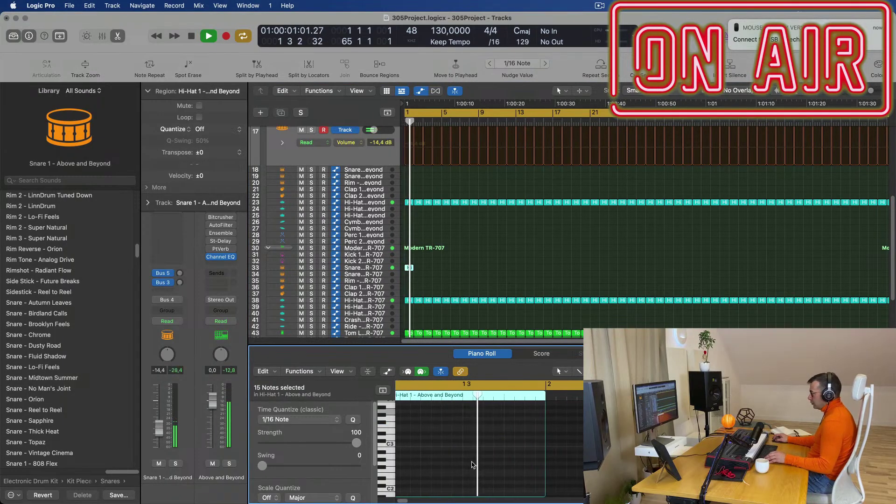
pyautogui.hscroll(-2, 472, 464)
pyautogui.press('space')
pyautogui.press('space')
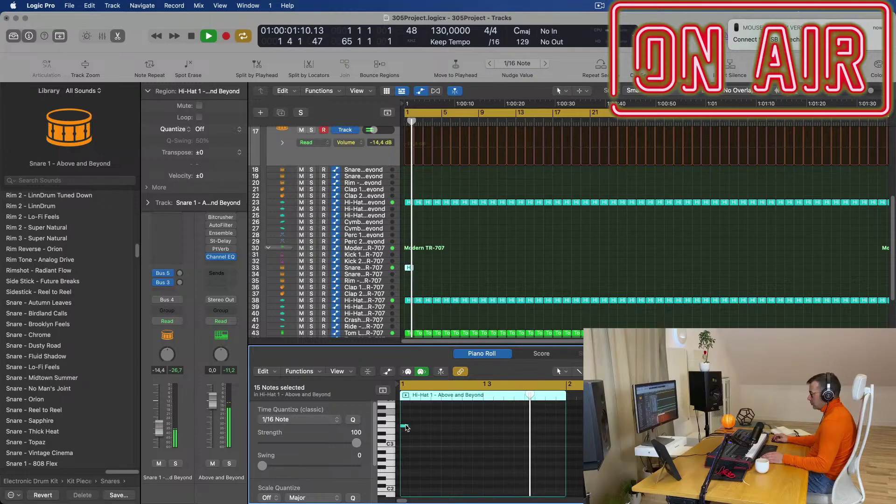
pyautogui.moveTo(405, 427); pyautogui.dragTo(478, 427)
pyautogui.press('Return')
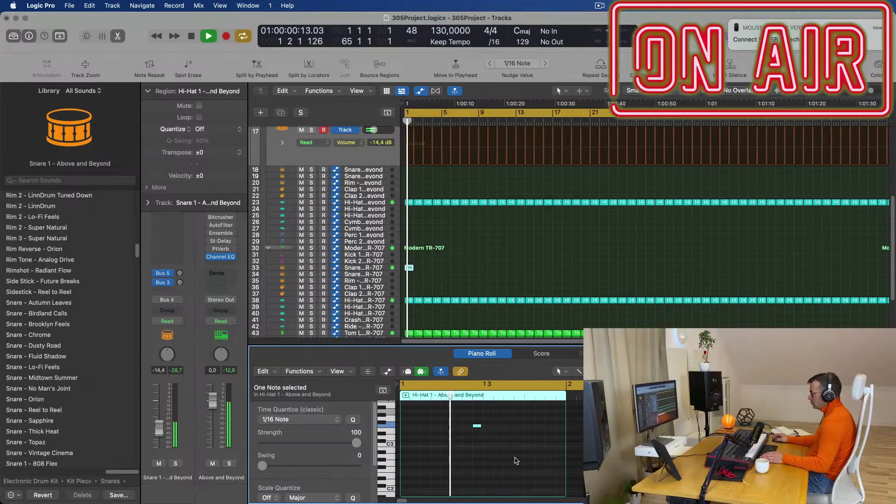
pyautogui.press('space')
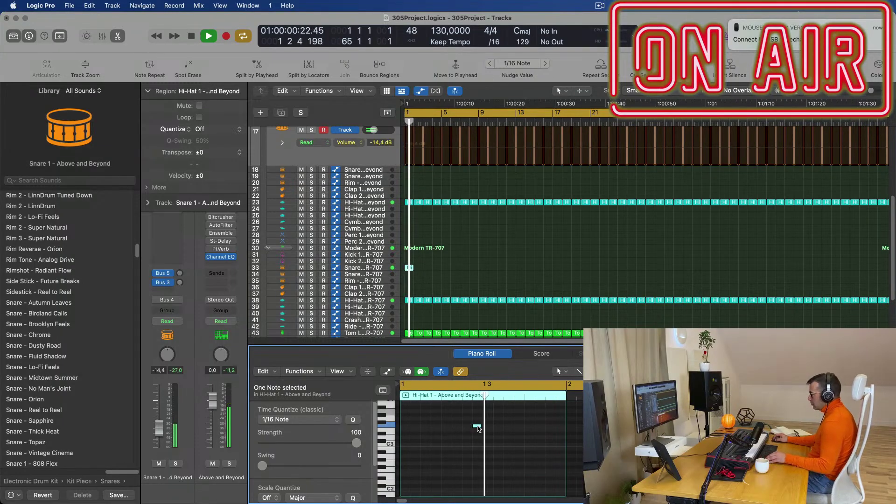
# Copy the note to the last sixteenth of the bar and transpose both notes down one octave
pyautogui.moveTo(478, 428); pyautogui.dragTo(567, 447)
pyautogui.hotkey('alt', 'shift', 'Down')
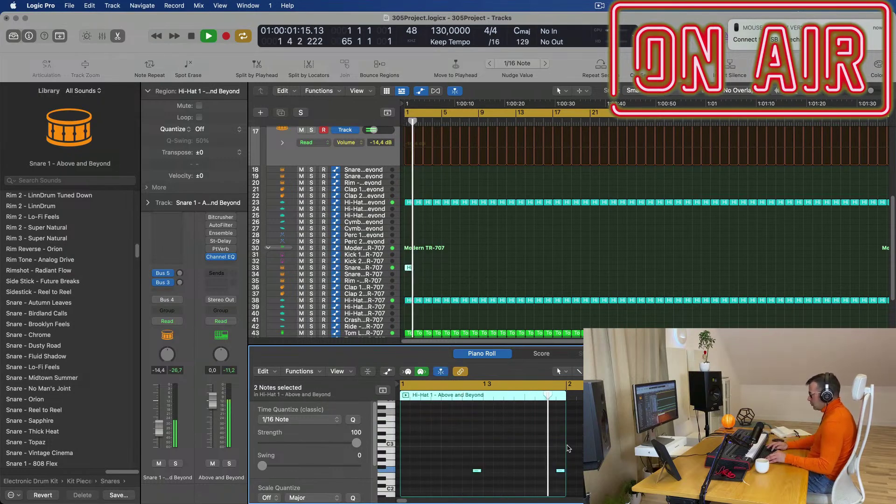
pyautogui.press('space')
pyautogui.hscroll(-2, 545, 455)
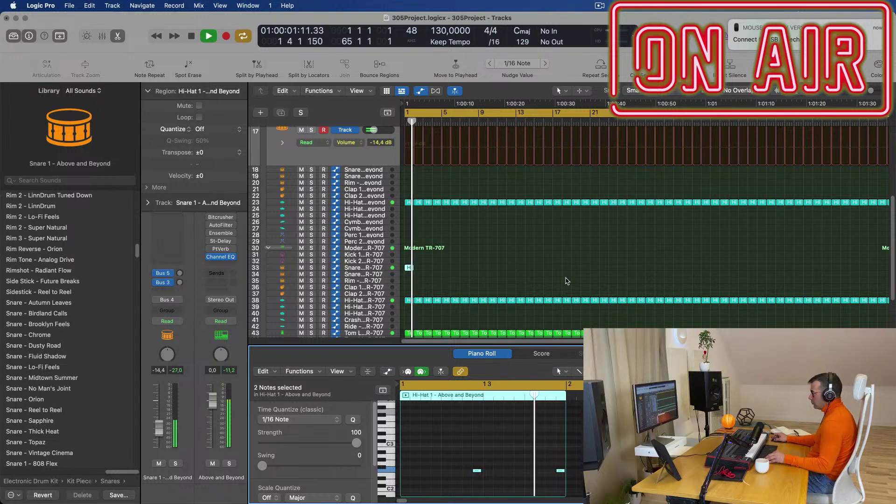
# Repeat the two-note region on the Snare 1 - Modern TR-707 track to fill bars 1 to 64, and select that track
pyautogui.hscroll(-3, 563, 284)
pyautogui.press('super+Left')
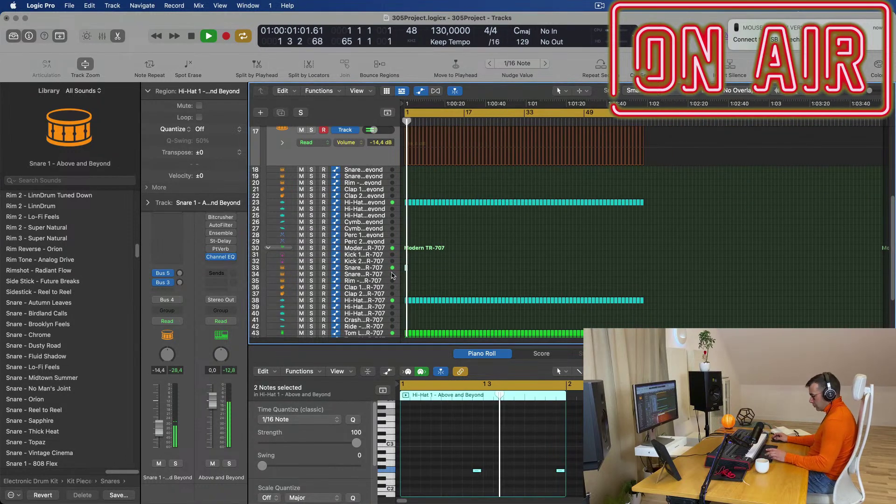
pyautogui.press('super+r')
pyautogui.press('super+r')
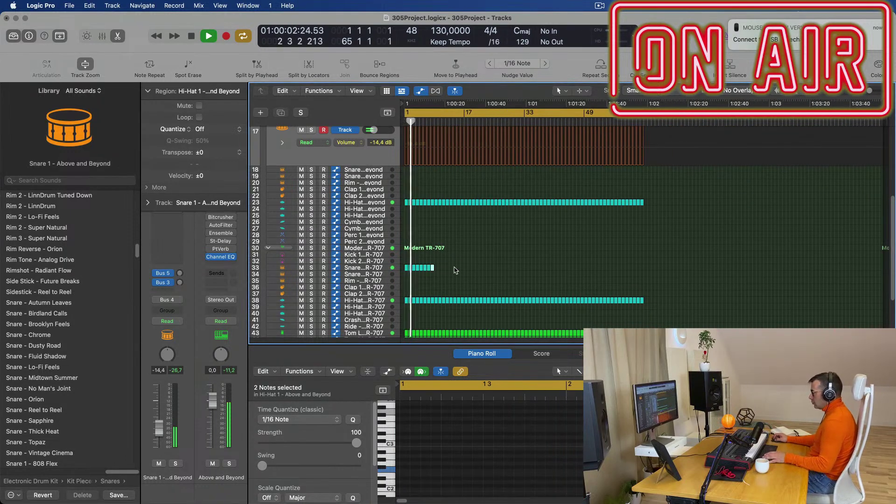
pyautogui.moveTo(455, 270); pyautogui.dragTo(387, 274)
pyautogui.press('super+r')
pyautogui.press('super+r')
pyautogui.press('super+r')
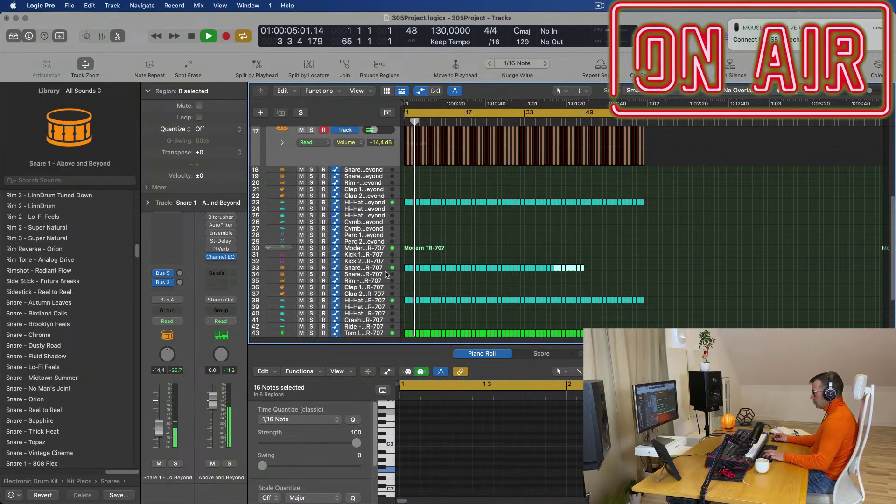
pyautogui.click(373, 270)
pyautogui.press('space')
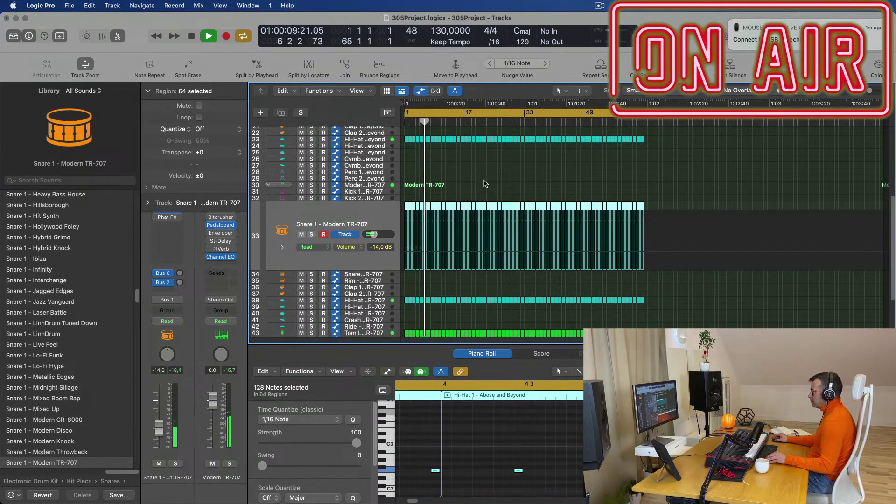
# Play the arrangement from the beginning to check the new Modern TR-707 snare pattern against the other tracks
pyautogui.scroll(-2, 485, 184)
pyautogui.scroll(2, 496, 210)
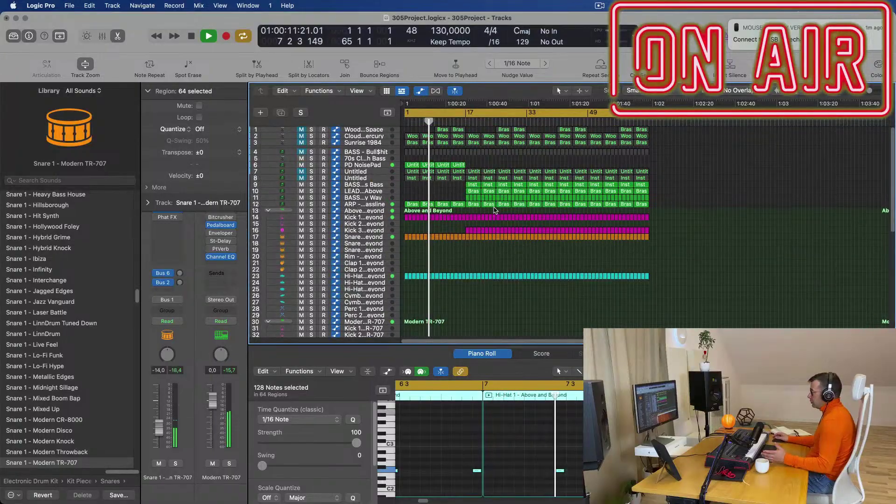
pyautogui.press('Return')
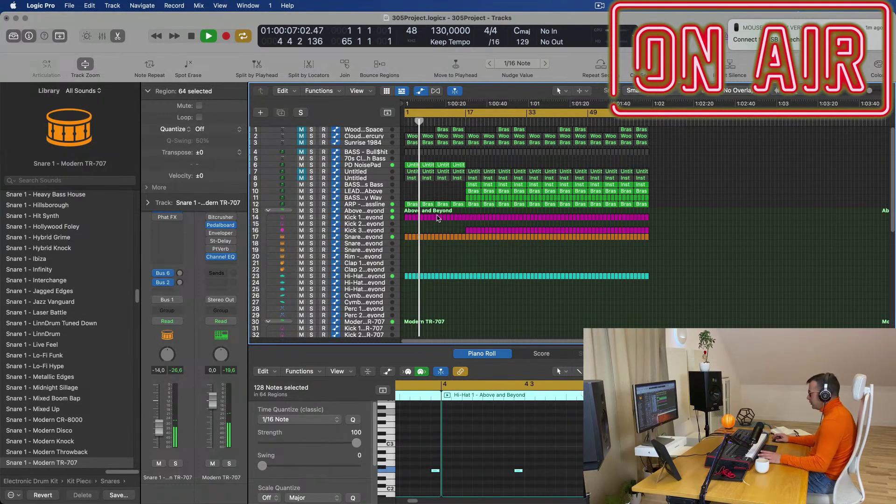
pyautogui.scroll(2, 459, 244)
pyautogui.scroll(-6, 459, 245)
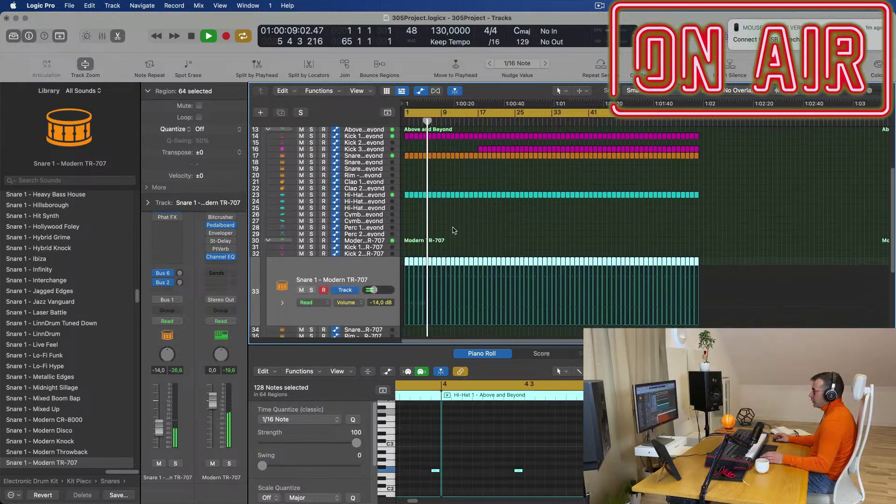
pyautogui.press('Return')
# Copy the first region of the Modern TR-707 hi-hat track 38 to bar 1 of the Rim - Modern TR-707 track
pyautogui.scroll(-1, 416, 228)
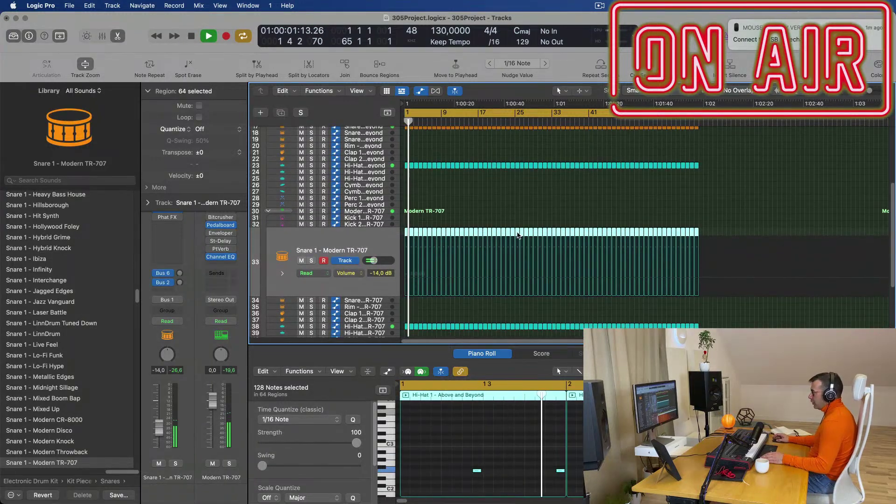
pyautogui.scroll(-3, 517, 233)
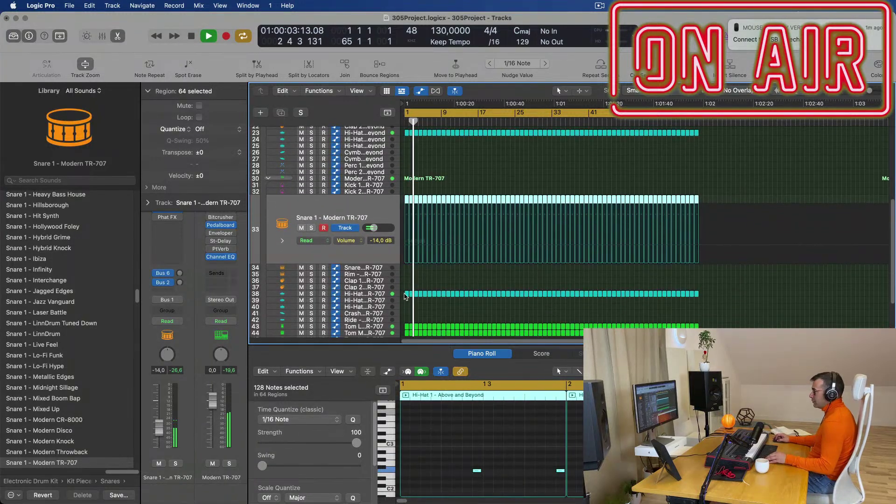
pyautogui.click(405, 294)
pyautogui.moveTo(407, 283); pyautogui.dragTo(407, 276)
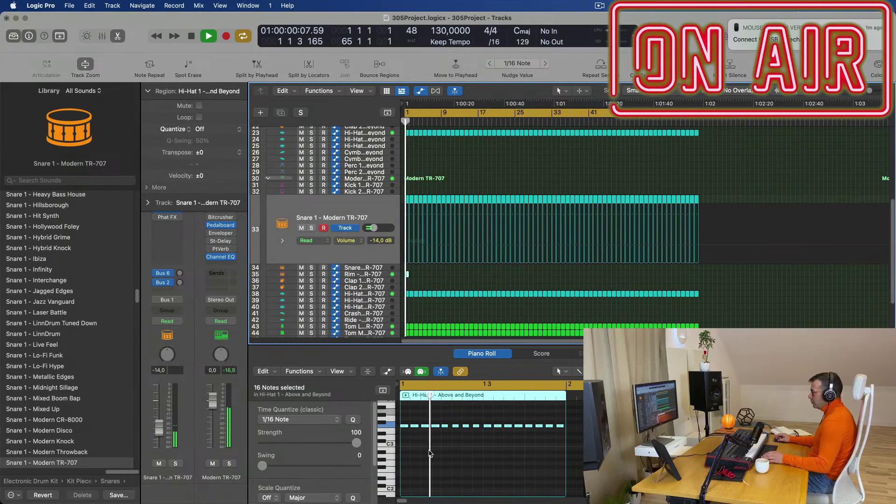
# Delete the first four sixteenth notes from the copied region on the Rim - Modern TR-707 track
pyautogui.click(446, 484)
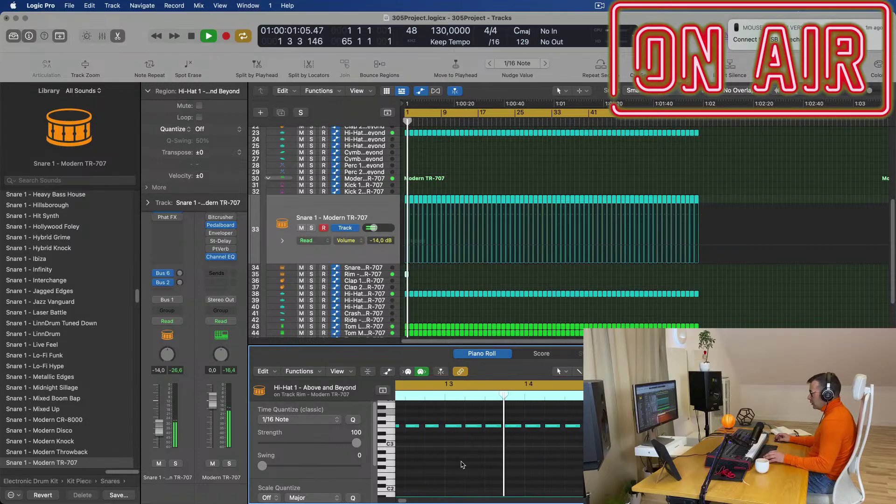
pyautogui.press('space')
pyautogui.hscroll(1, 471, 461)
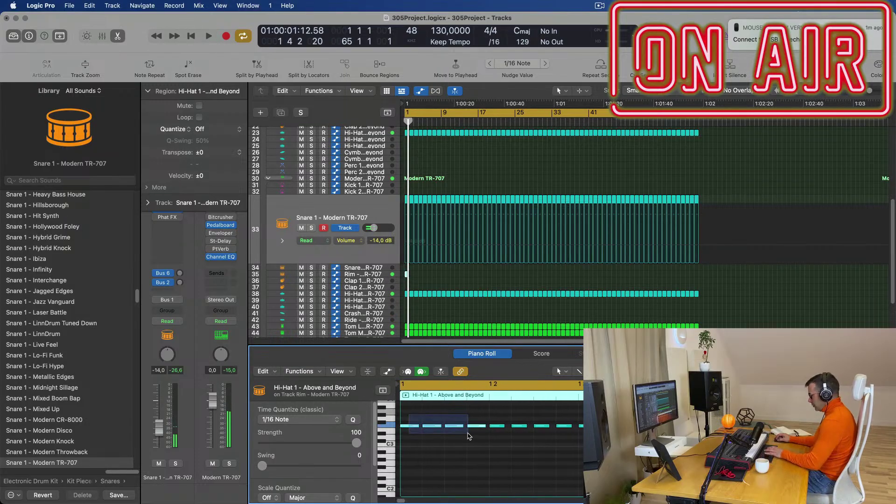
pyautogui.moveTo(469, 437); pyautogui.dragTo(469, 436)
pyautogui.press('Delete')
pyautogui.scroll(-5, 476, 439)
pyautogui.press('space')
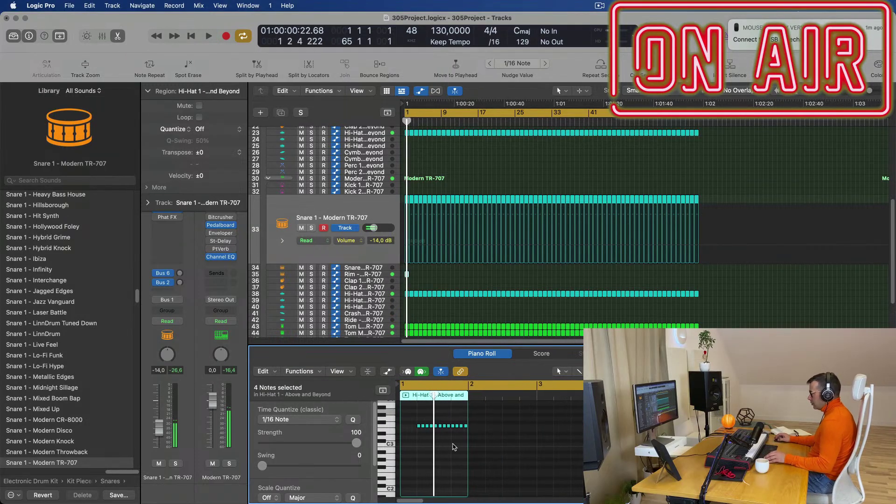
pyautogui.scroll(5, 455, 447)
pyautogui.press('space')
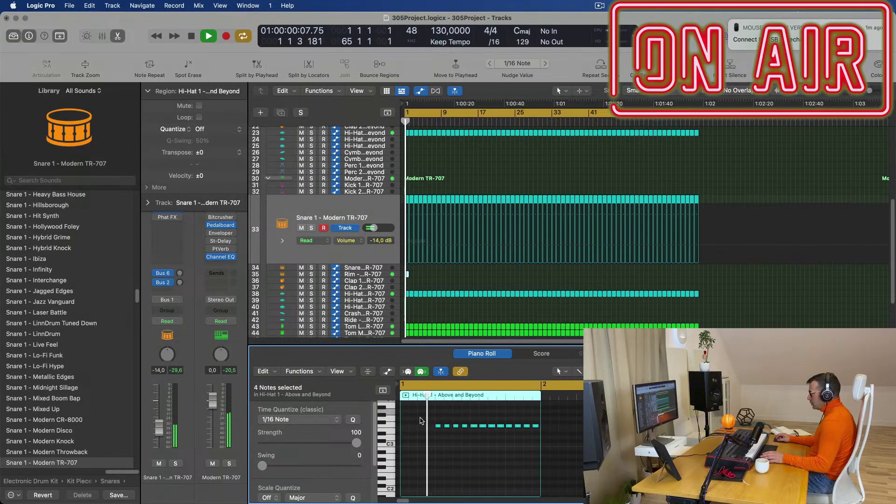
# Delete the rim region's middle notes, keeping three starting on beat 2 and the last three of the bar, and resume playback
pyautogui.press('space')
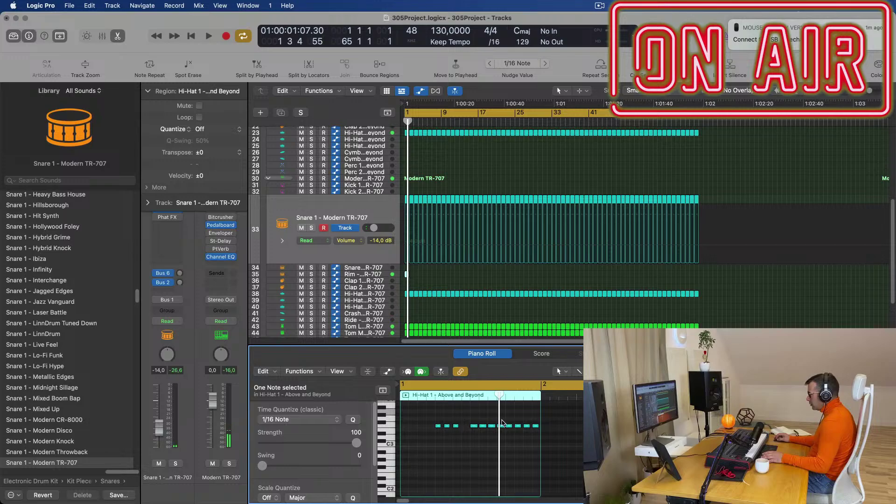
pyautogui.moveTo(552, 435); pyautogui.dragTo(552, 435)
pyautogui.moveTo(471, 416); pyautogui.dragTo(502, 434)
pyautogui.click(508, 427)
pyautogui.press('BackSpace')
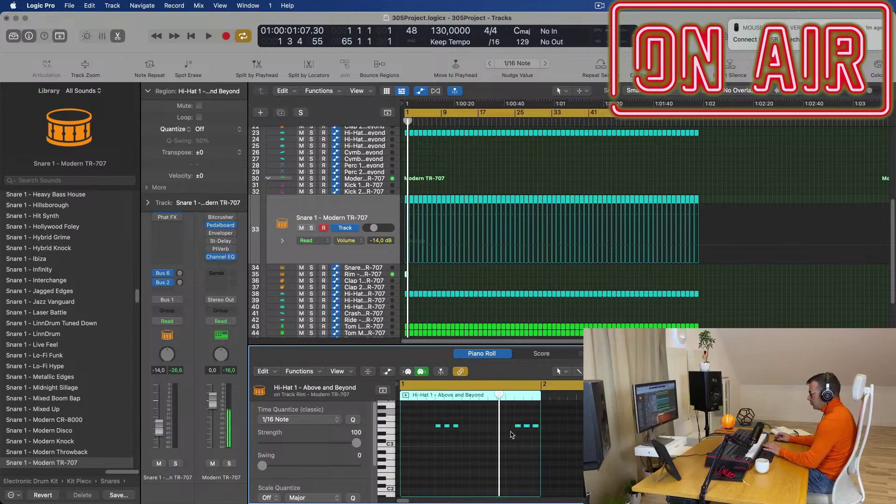
pyautogui.press('space')
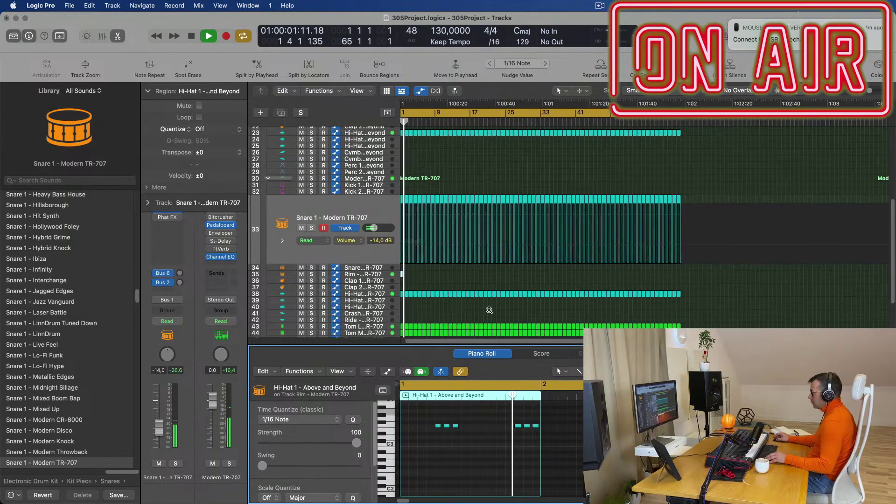
# Select the Rim - Modern TR-707 track and transpose all six notes of its region down one octave
pyautogui.click(340, 274)
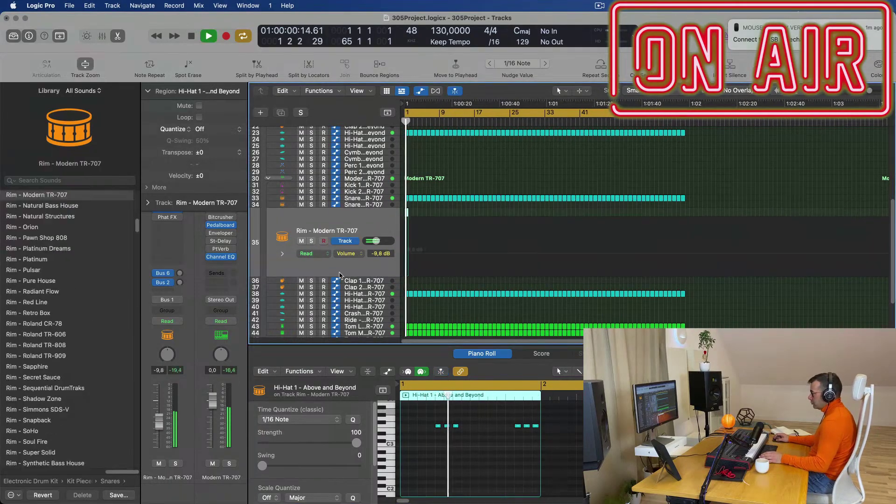
pyautogui.click(465, 471)
pyautogui.press('space')
pyautogui.press('super+a')
pyautogui.hotkey('alt', 'shift', 'Down')
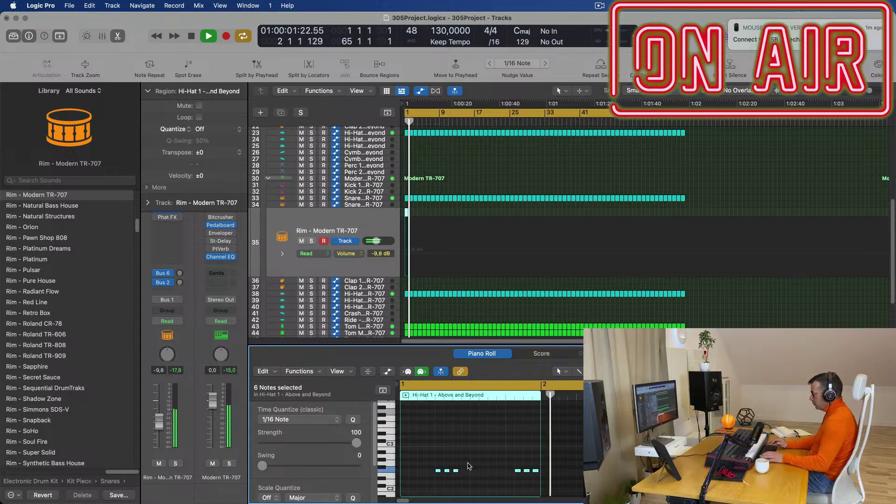
# Lower the Rim - Modern TR-707 track's volume to -19.5 dB and extend its region to two bars
pyautogui.moveTo(376, 241); pyautogui.dragTo(375, 241)
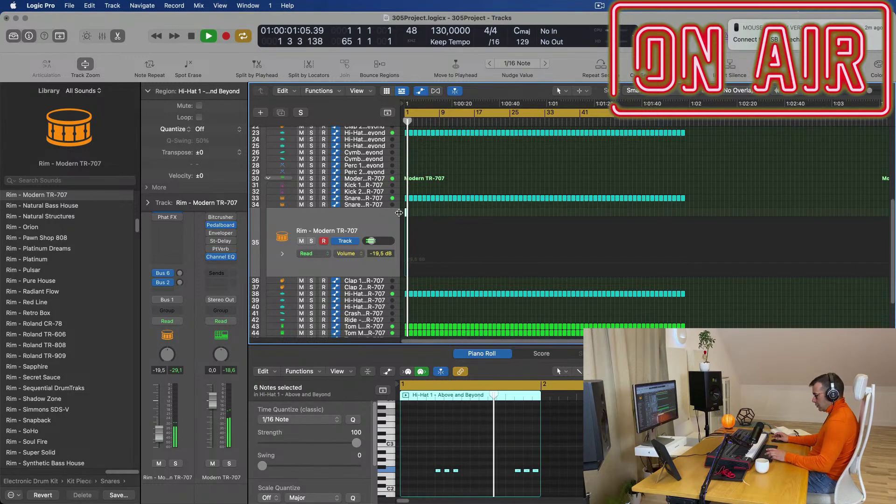
pyautogui.press('super+Right')
pyautogui.press('super+Right')
pyautogui.press('super+Right')
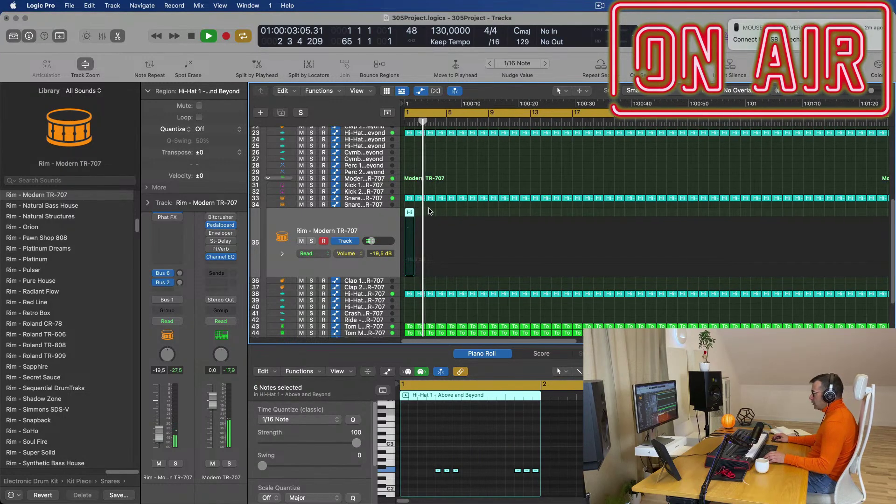
pyautogui.moveTo(421, 216); pyautogui.dragTo(425, 213)
# Repeat the two-bar rim region five times to make six consecutive regions
pyautogui.press('super+r')
pyautogui.press('super+r')
pyautogui.press('super+r')
pyautogui.press('super+r')
pyautogui.press('super+r')
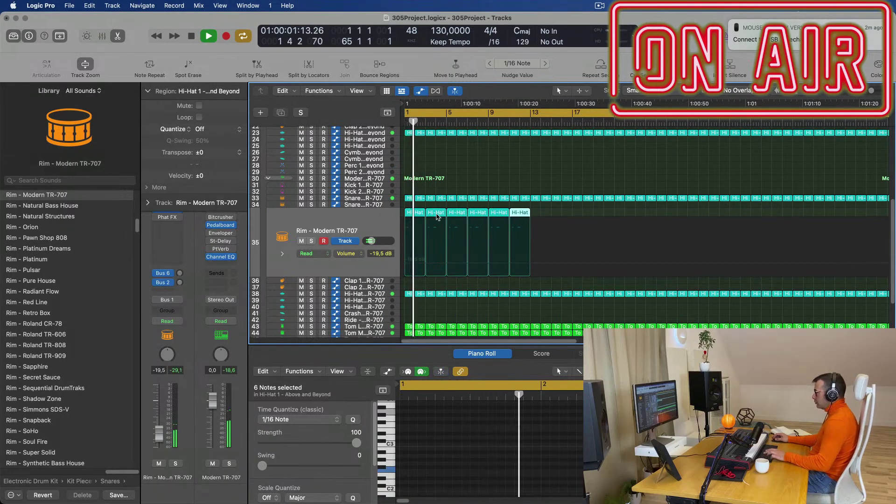
# Select all six rim regions and repeat the block five times along the Rim - Modern TR-707 track
pyautogui.scroll(-5, 443, 214)
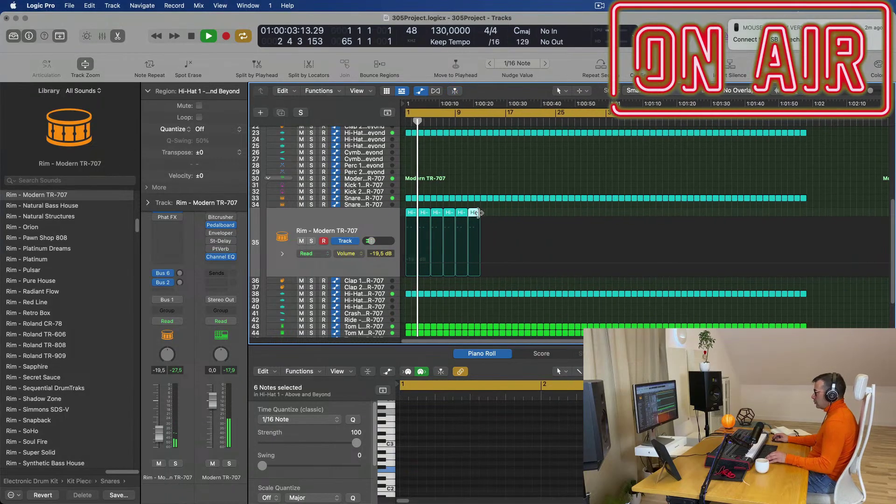
pyautogui.moveTo(499, 213); pyautogui.dragTo(411, 216)
pyautogui.press('super+r')
pyautogui.press('super+r')
pyautogui.press('super+r')
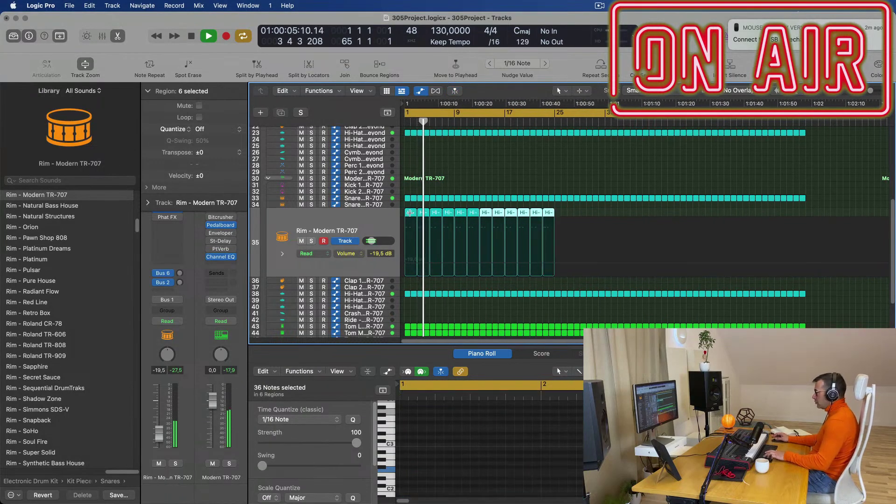
pyautogui.press('super+r')
pyautogui.press('super+r')
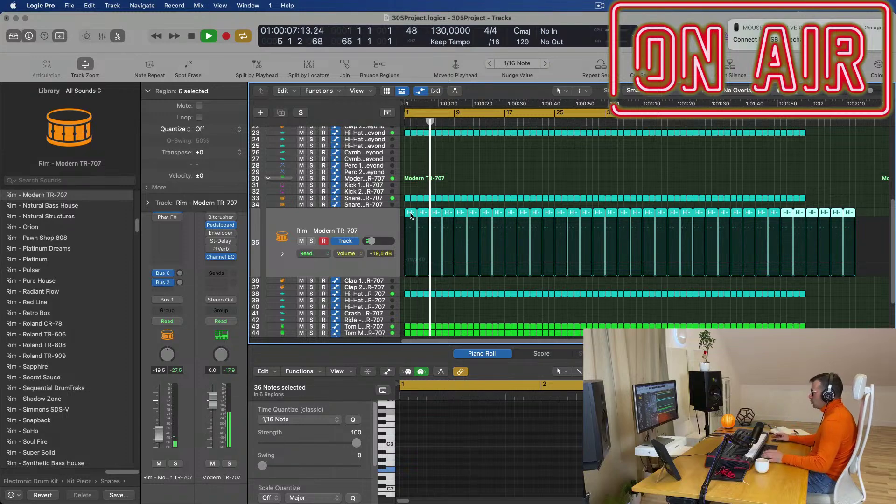
# Delete the last four rim regions that extend past the end of the hi-hat regions, and restart playback
pyautogui.moveTo(869, 212); pyautogui.dragTo(815, 220)
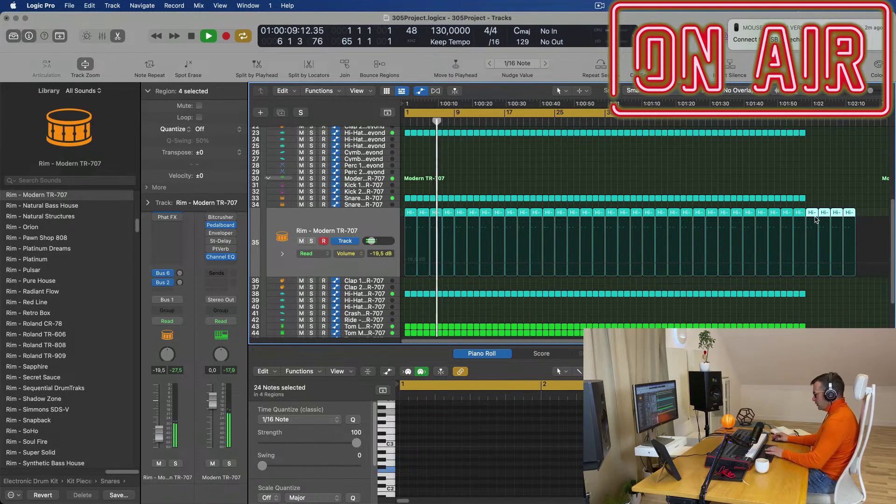
pyautogui.press('BackSpace')
pyautogui.press('space')
pyautogui.press('space')
# Copy the first region of the Modern TR-707 hi-hat track 38 to bar 1 of the Crash - Modern TR-707 track
pyautogui.press('super+Right')
pyautogui.press('super+Right')
pyautogui.press('super+Right')
pyautogui.press('super+Right')
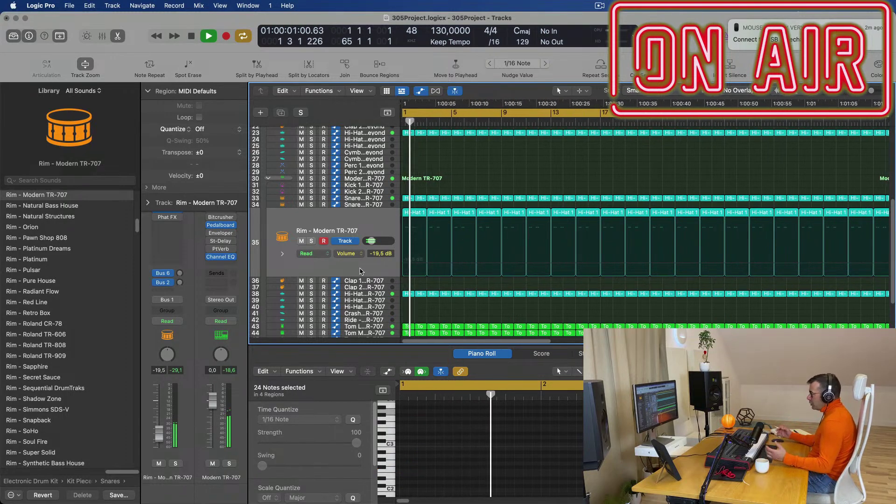
pyautogui.press('super+Right')
pyautogui.press('super+Right')
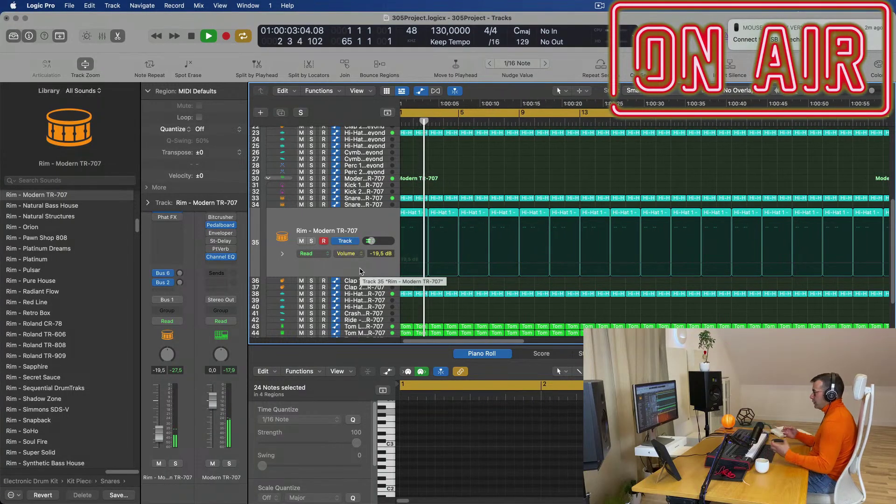
pyautogui.scroll(-1, 360, 271)
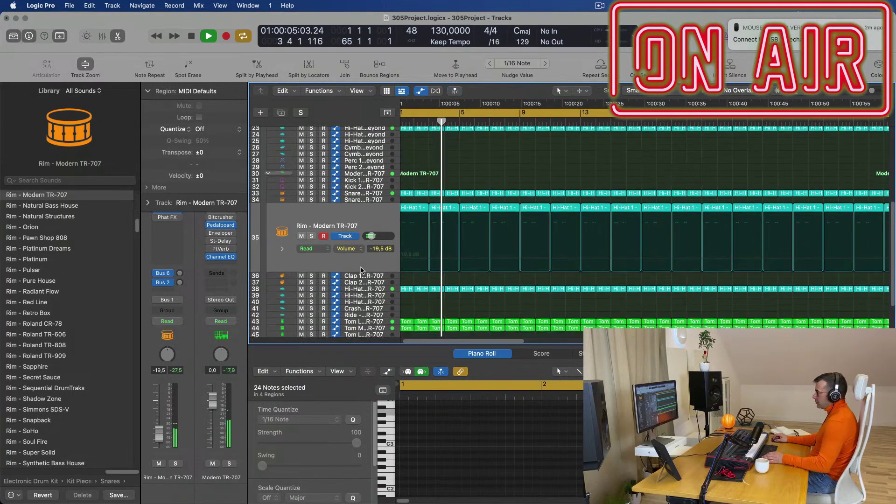
pyautogui.scroll(-5, 400, 260)
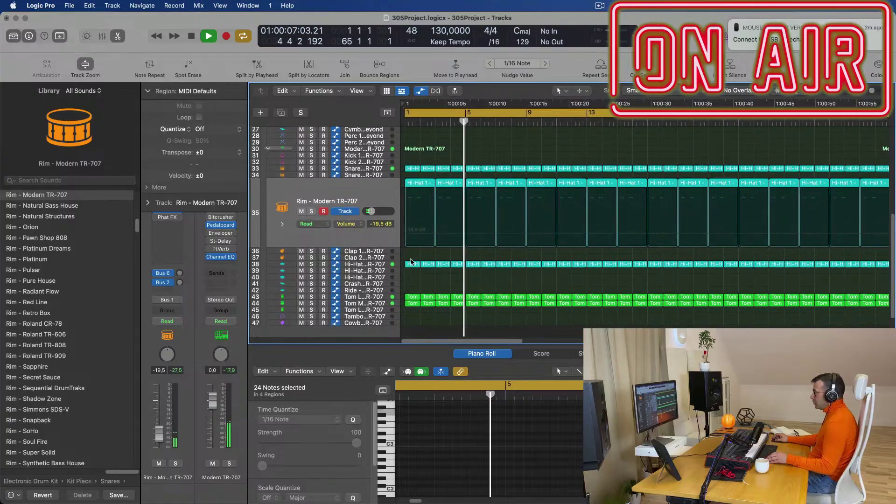
pyautogui.click(413, 264)
pyautogui.moveTo(412, 264); pyautogui.dragTo(412, 283)
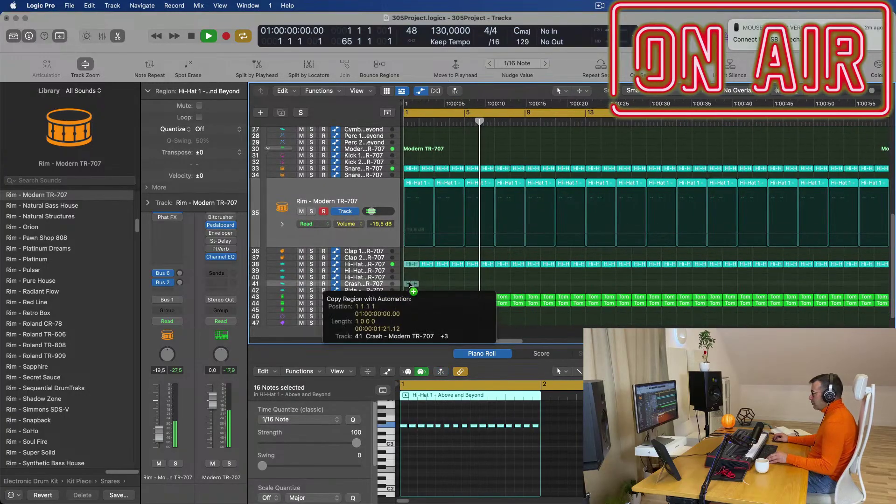
# Delete every note except the first sixteenth from the copied crash region, and play it from bar 1
pyautogui.moveTo(414, 419); pyautogui.dragTo(538, 442)
pyautogui.press('BackSpace')
pyautogui.press('space')
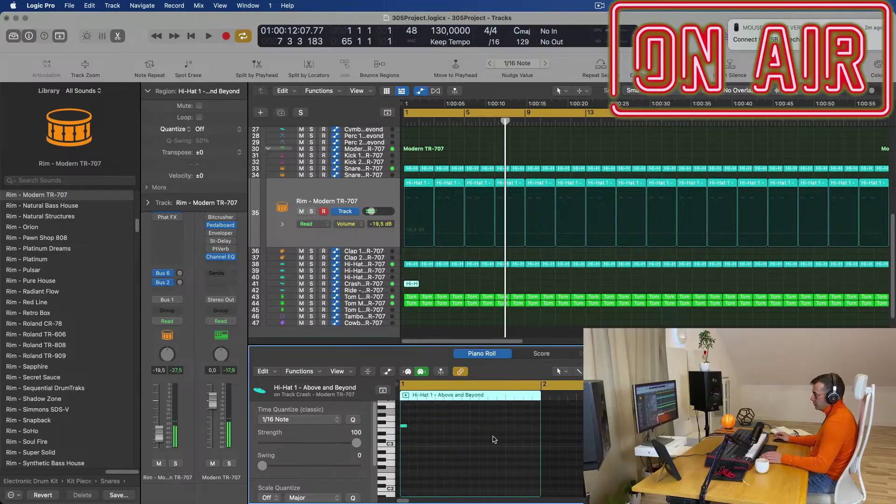
pyautogui.press('Return')
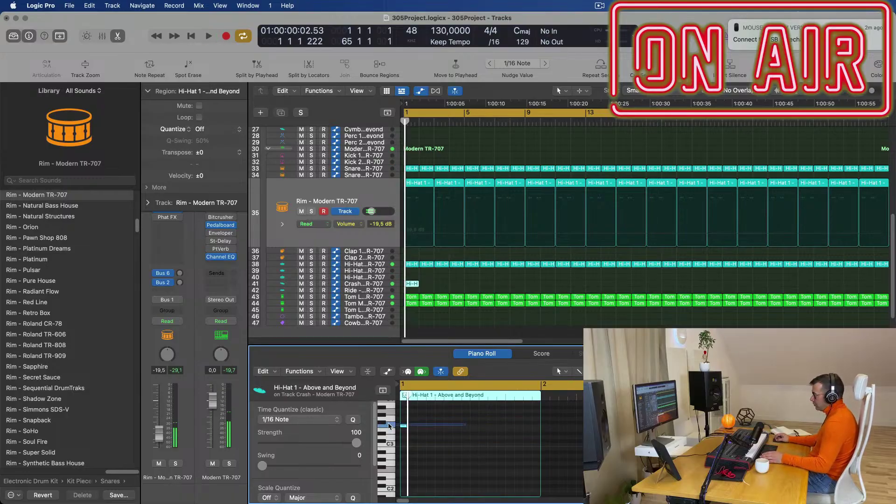
pyautogui.moveTo(389, 426); pyautogui.dragTo(389, 426)
pyautogui.press('space')
# Select the Crash - Modern TR-707 track and copy its one-bar region from bar 1 to bar 17
pyautogui.hscroll(-3, 432, 288)
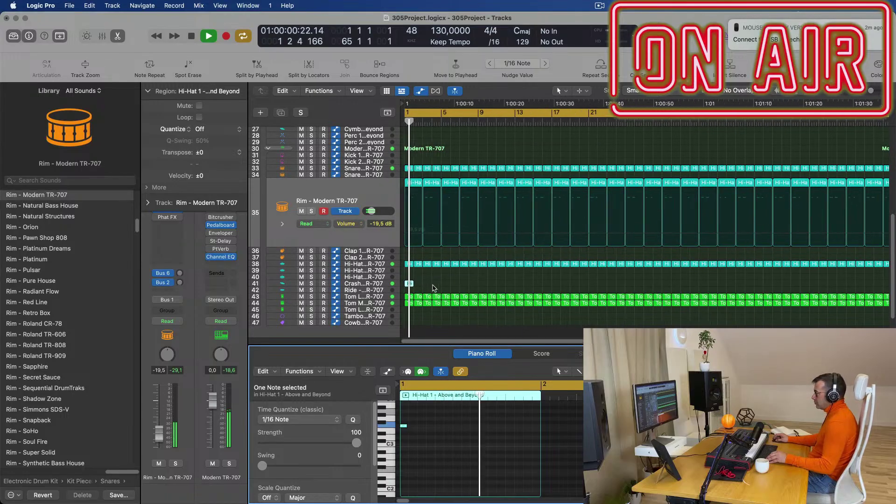
pyautogui.scroll(-2, 434, 288)
pyautogui.press('Return')
pyautogui.scroll(5, 445, 287)
pyautogui.click(377, 284)
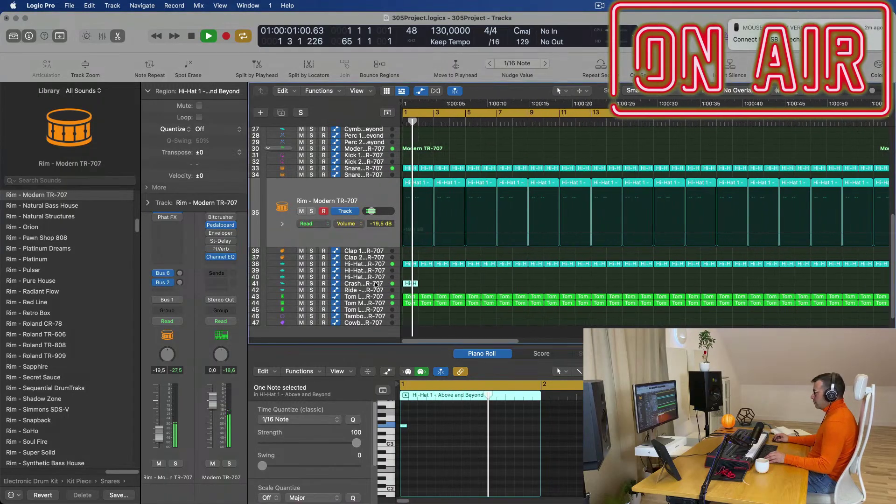
pyautogui.press('Return')
pyautogui.scroll(-3, 440, 268)
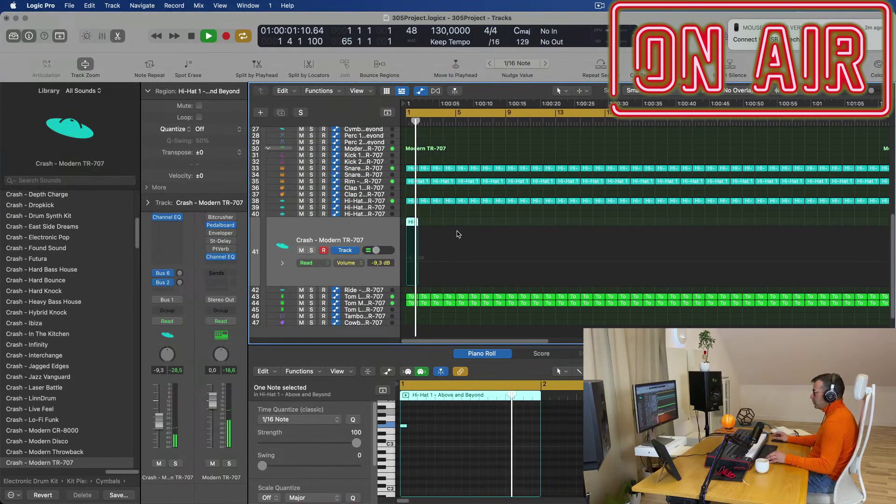
pyautogui.scroll(-1, 459, 234)
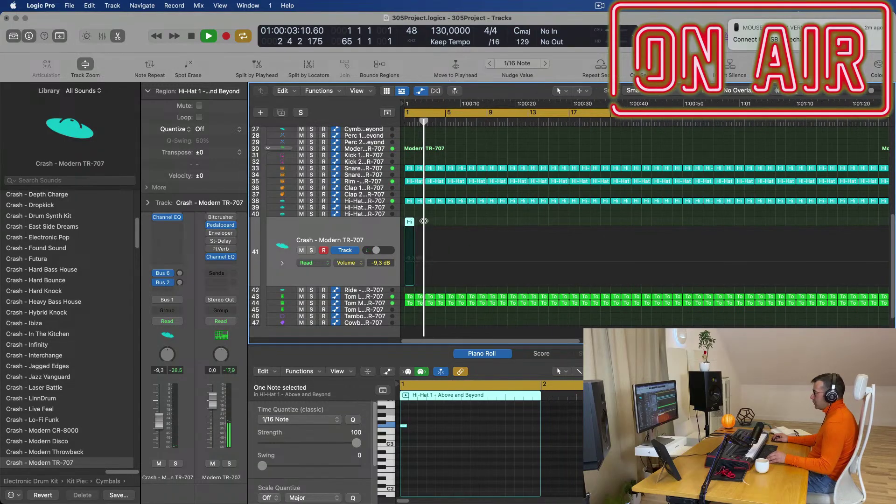
pyautogui.moveTo(411, 222); pyautogui.dragTo(536, 227)
# Duplicate the PD NoisePad track with its settings as an empty track below it, and restart playback
pyautogui.scroll(6, 538, 227)
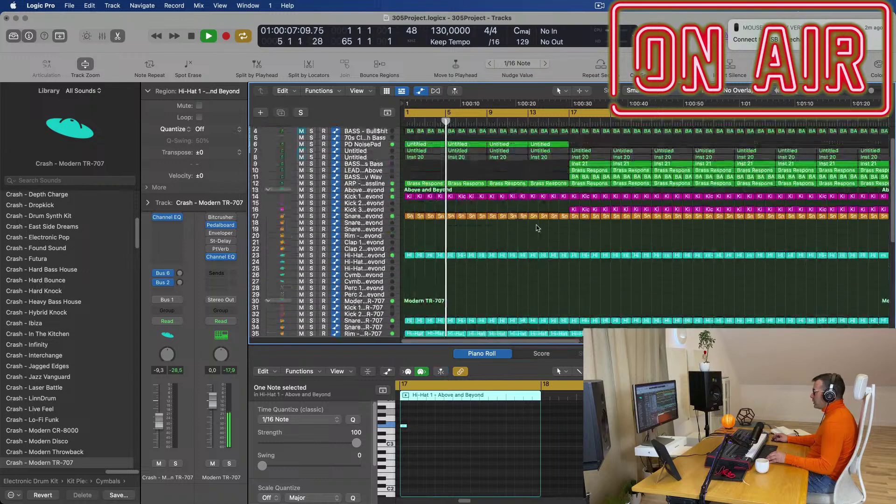
pyautogui.scroll(-2, 555, 214)
pyautogui.scroll(3, 536, 231)
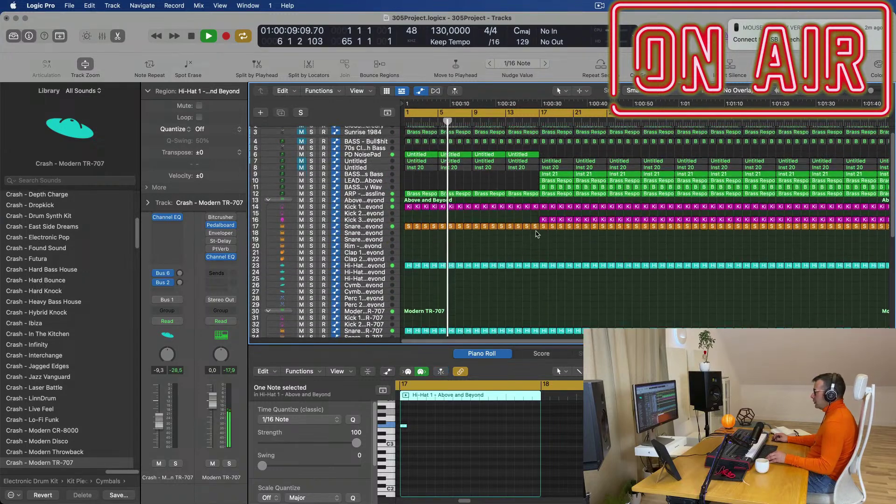
pyautogui.scroll(-2, 527, 242)
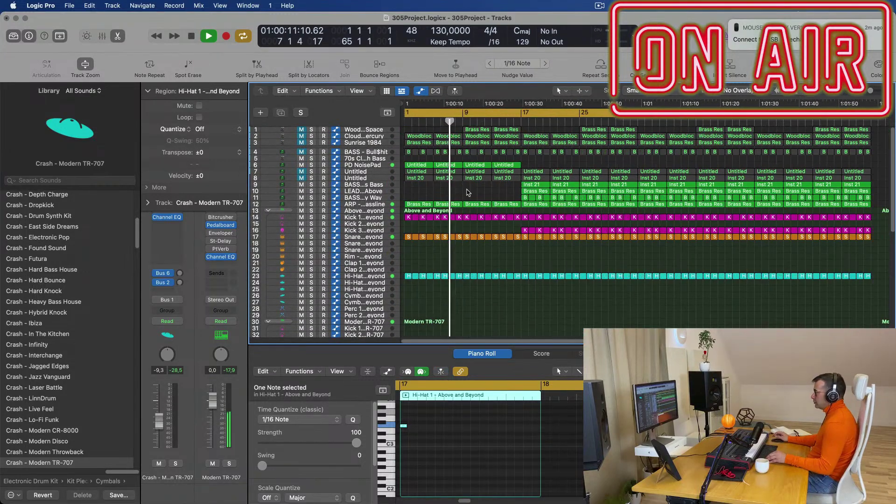
pyautogui.scroll(-2, 456, 196)
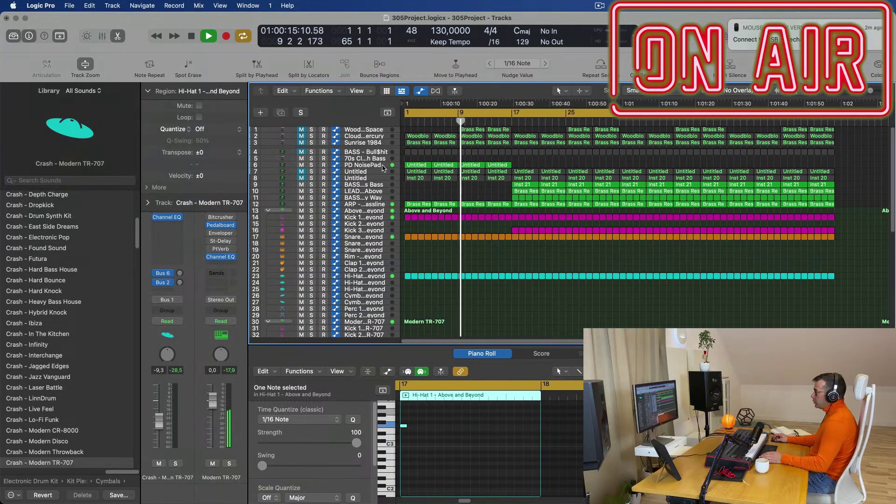
pyautogui.click(380, 168)
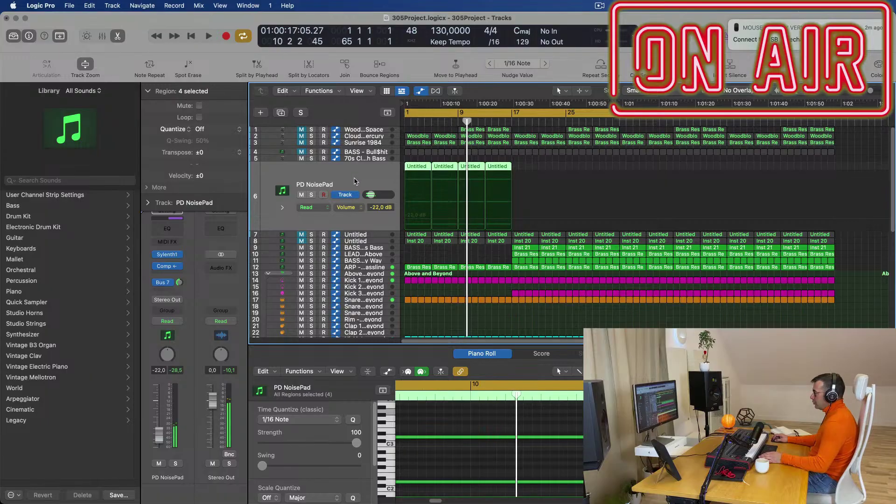
pyautogui.press('Return')
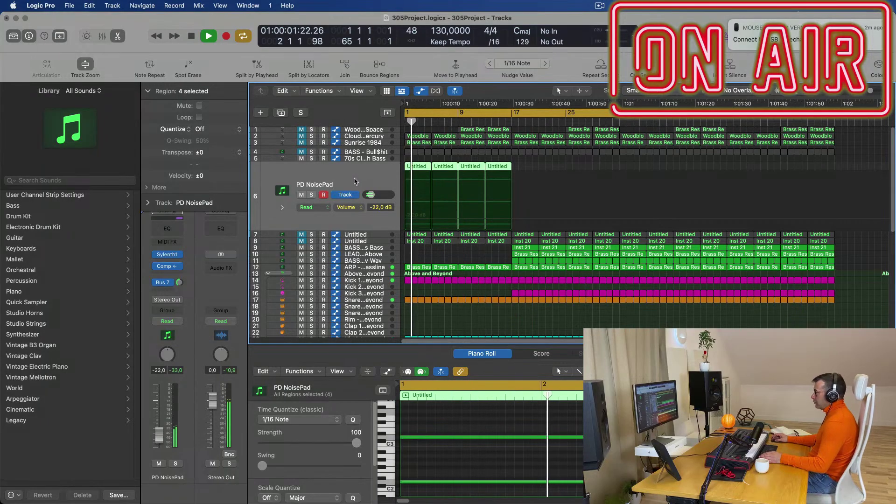
pyautogui.click(281, 113)
pyautogui.press('Return')
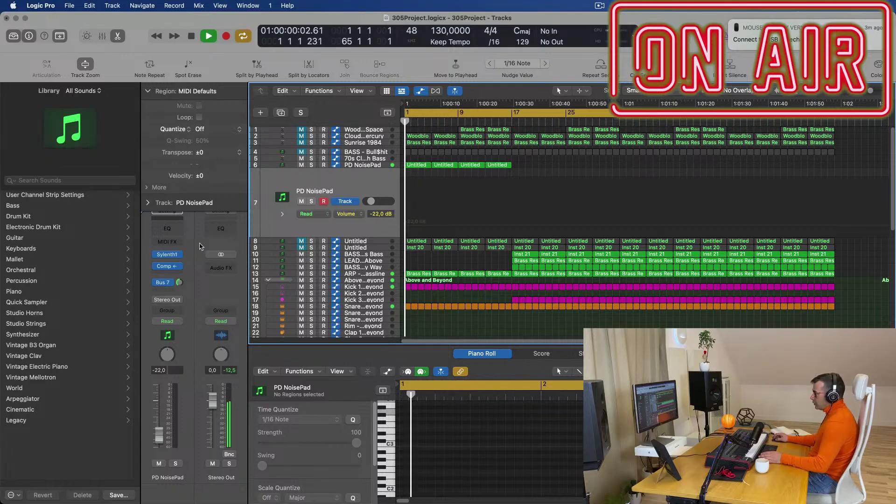
# Open Sylenth1 on the duplicated PD NoisePad track and load preset 372: SFX Drops of Electricity
pyautogui.click(168, 256)
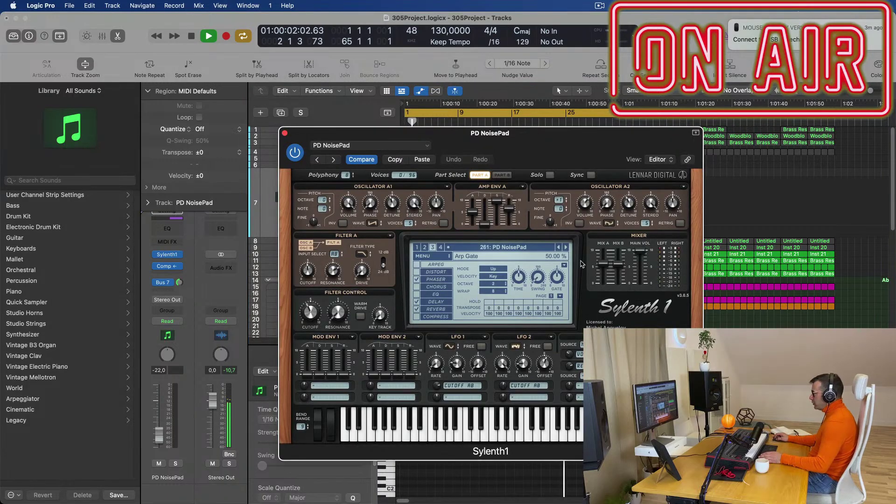
pyautogui.click(566, 247)
pyautogui.click(535, 253)
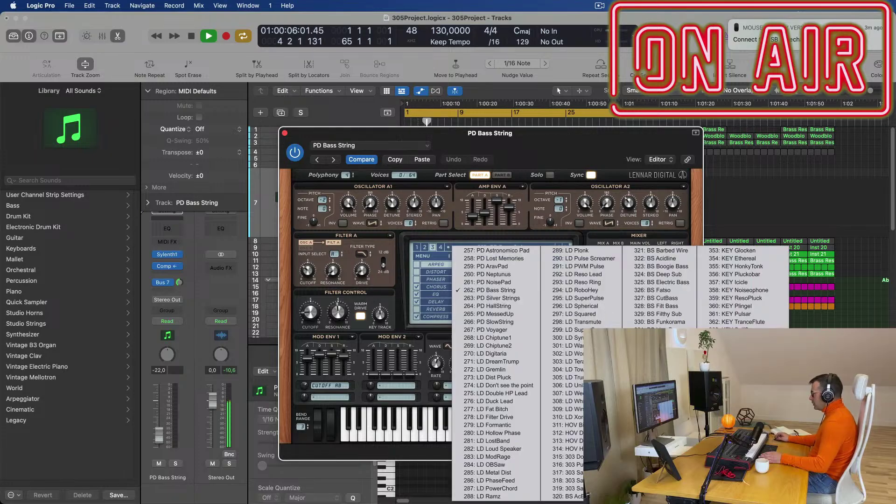
pyautogui.click(742, 401)
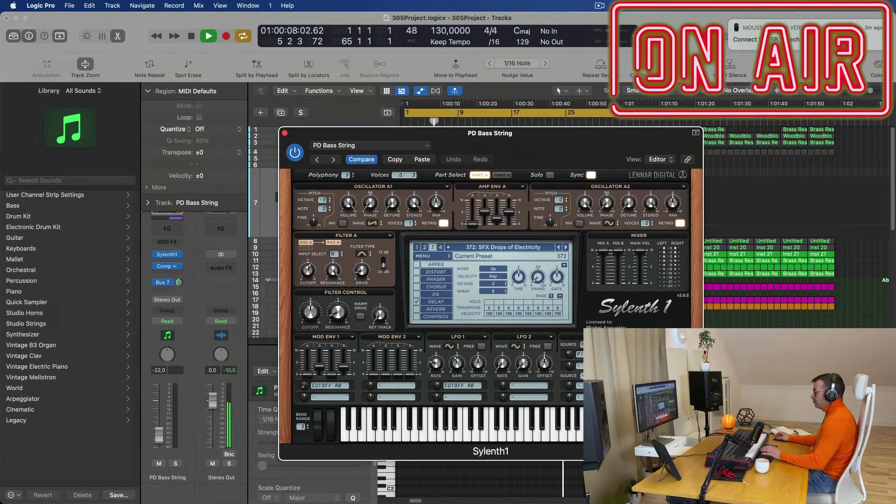
pyautogui.moveTo(513, 145); pyautogui.dragTo(425, 236)
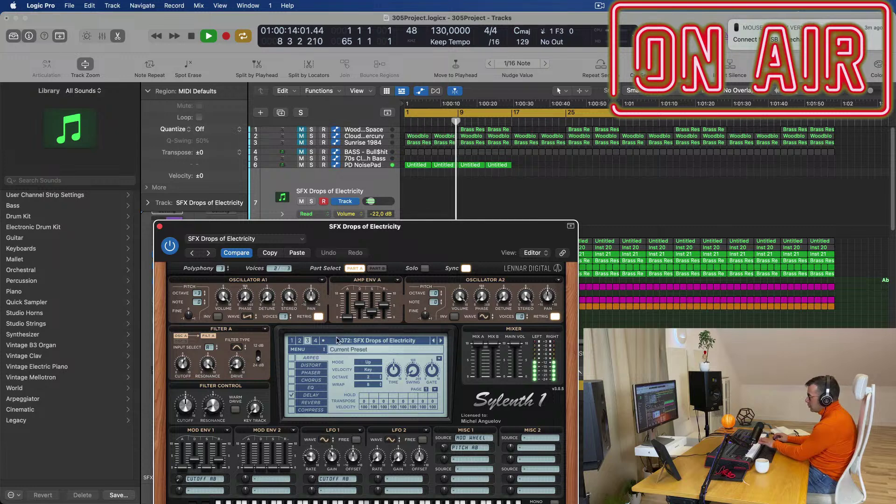
# Audition the next Sylenth1 presets: SFX ComingDown, SFX Faulty and SFX Helicopter
pyautogui.click(440, 342)
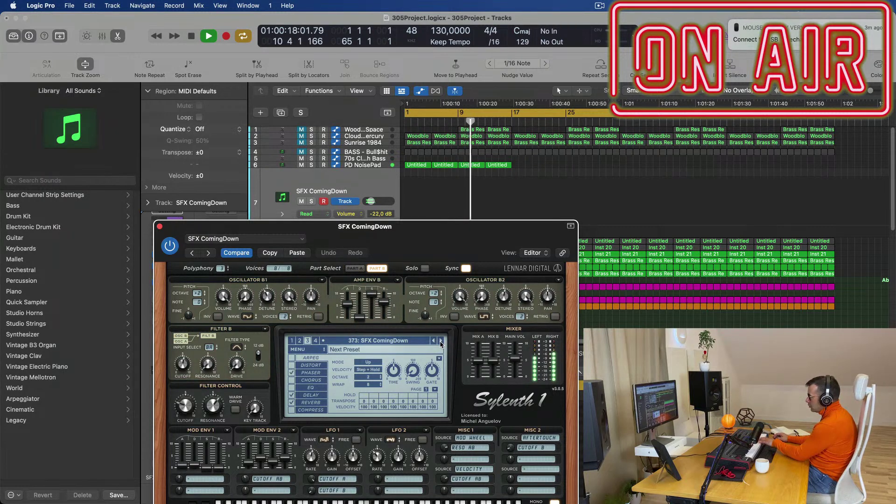
pyautogui.click(441, 342)
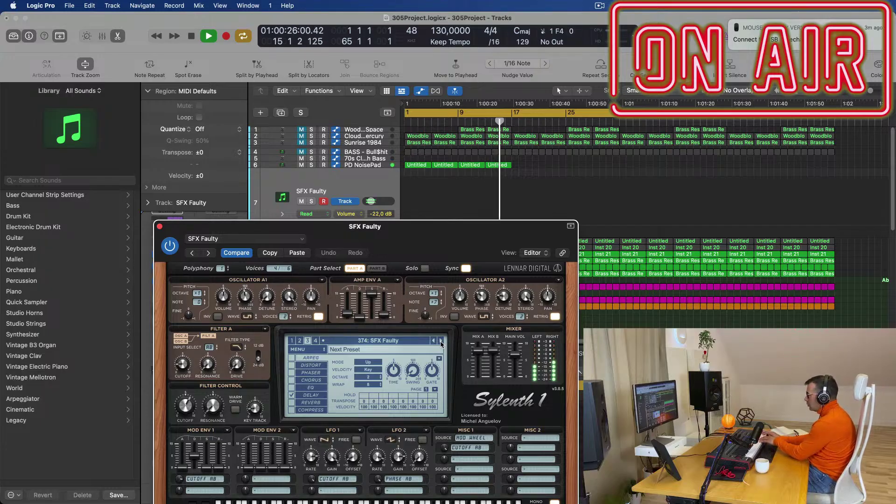
pyautogui.click(441, 343)
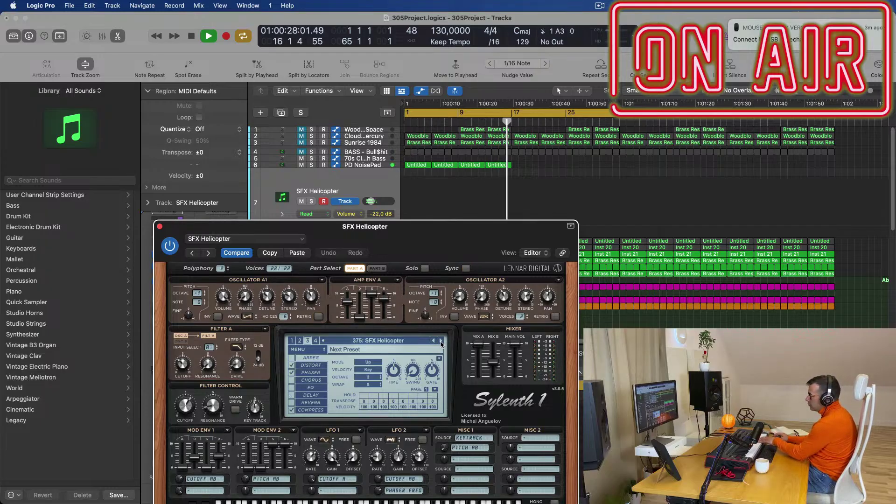
pyautogui.moveTo(445, 260); pyautogui.dragTo(596, 288)
# Load Sylenth1 preset 376: SFX Modulator during playback and move the synth window clear of the tracks
pyautogui.press('space')
pyautogui.press('space')
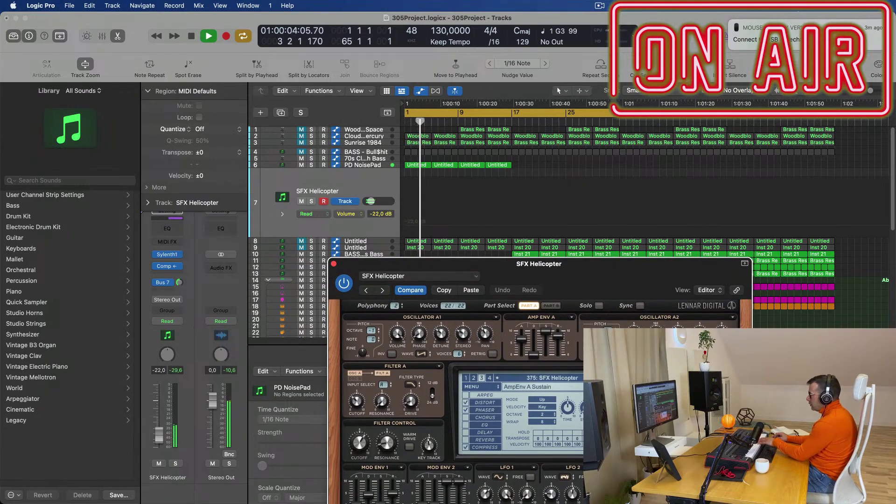
pyautogui.click(499, 388)
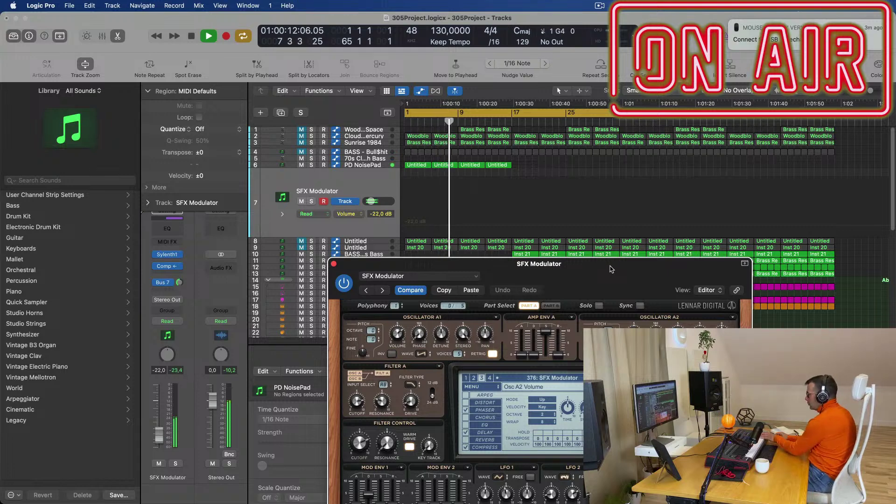
pyautogui.moveTo(611, 269); pyautogui.dragTo(575, 497)
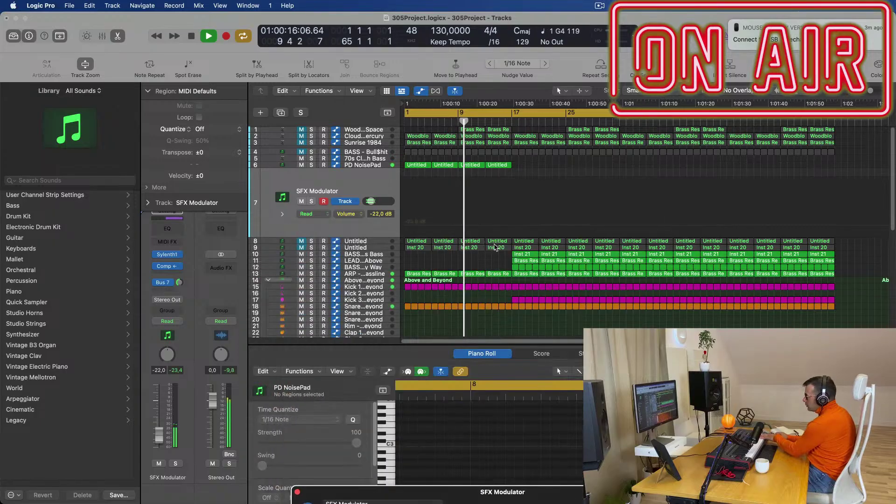
# Copy the PD NoisePad region at bar 9 onto the SFX Modulator track and move its two notes lower in the Piano Roll
pyautogui.click(474, 166)
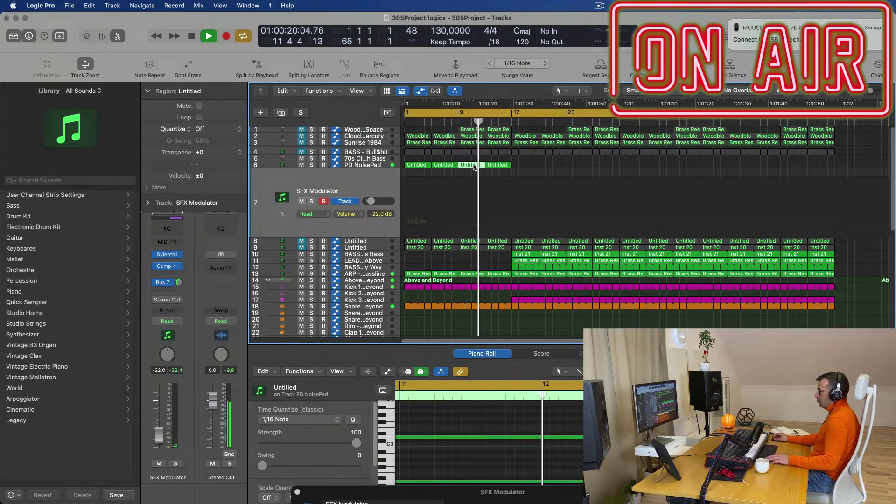
pyautogui.moveTo(475, 166); pyautogui.dragTo(471, 224)
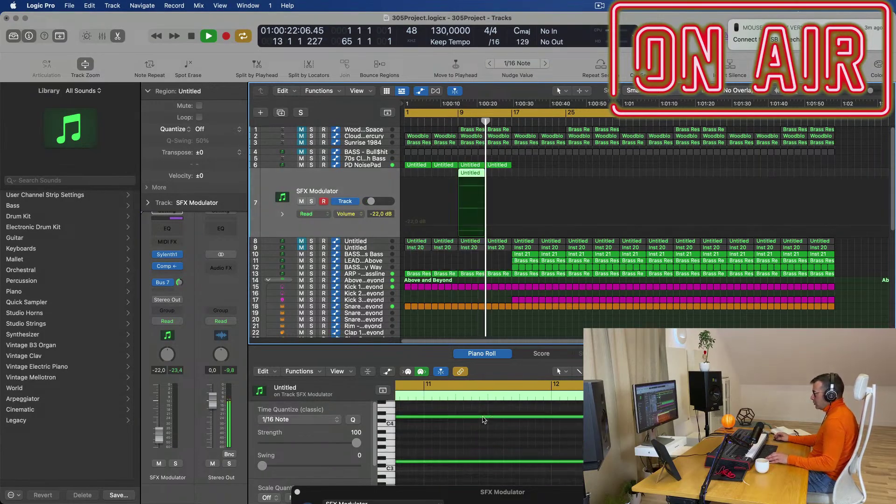
pyautogui.scroll(4, 484, 422)
pyautogui.scroll(-2, 487, 435)
pyautogui.scroll(-2, 489, 437)
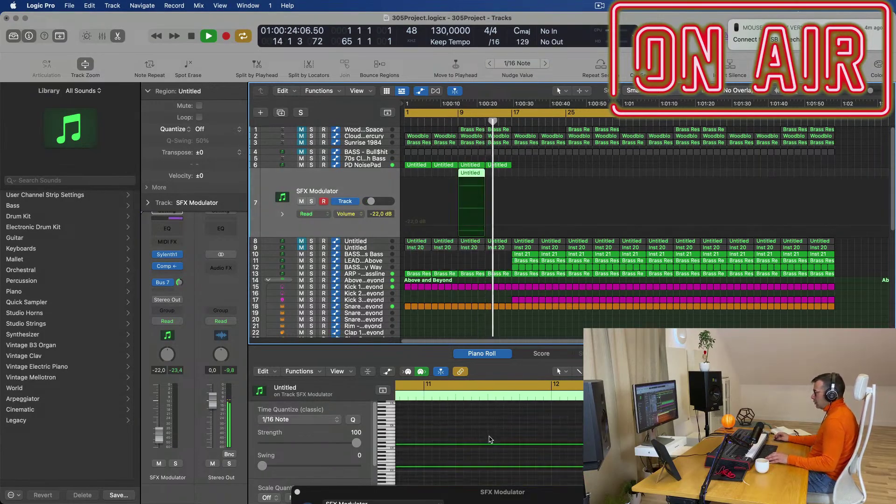
pyautogui.scroll(-2, 489, 437)
pyautogui.moveTo(517, 423); pyautogui.dragTo(530, 470)
pyautogui.press('Return')
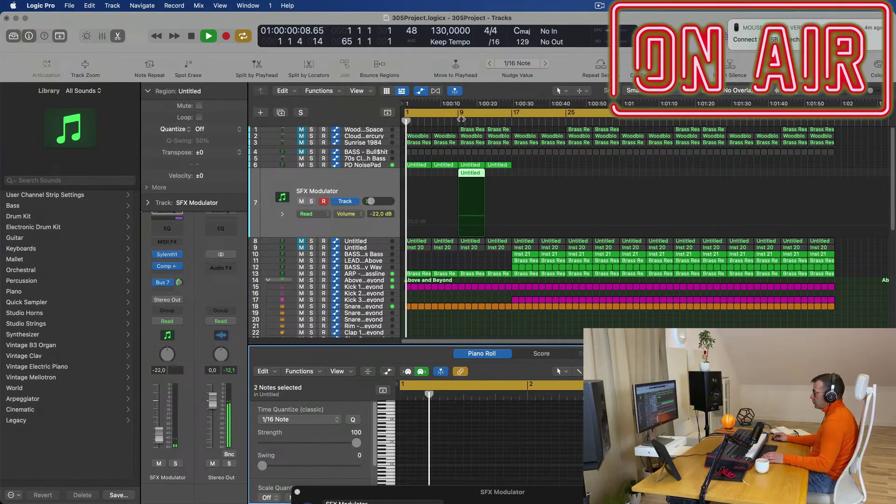
# Extend the SFX Modulator region to bar 17 and lengthen its sustained note to fill the region
pyautogui.click(461, 119)
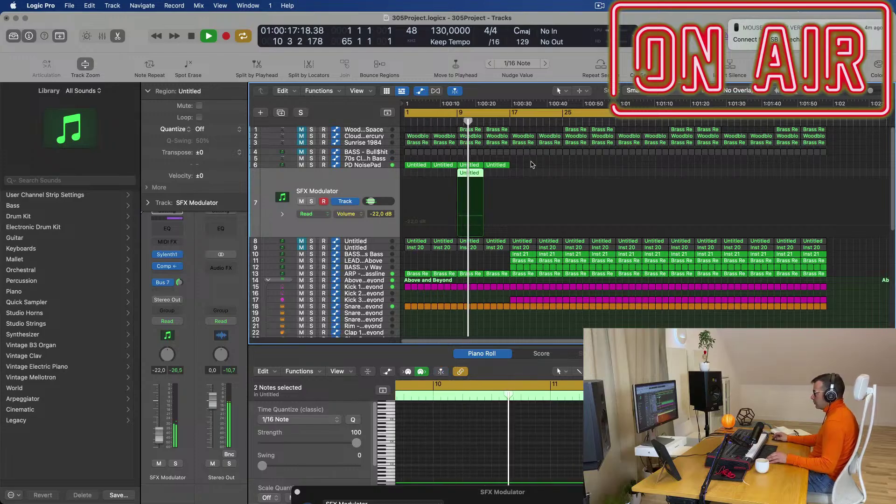
pyautogui.moveTo(483, 174); pyautogui.dragTo(508, 175)
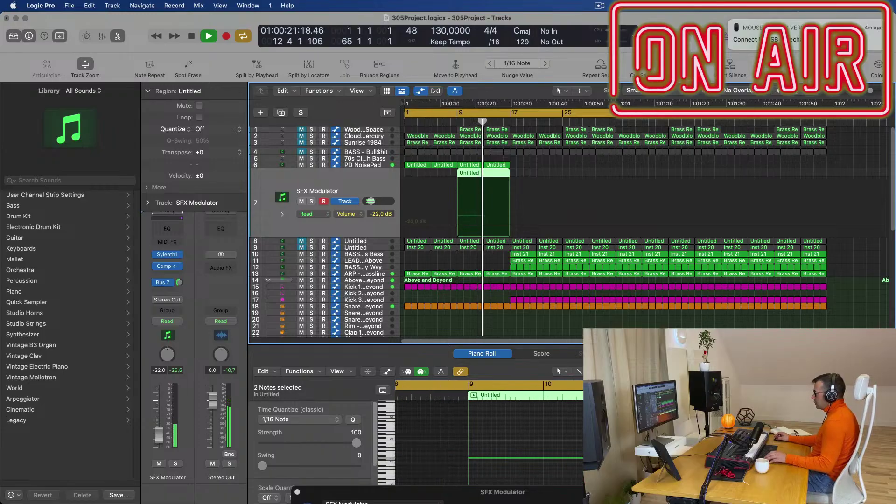
pyautogui.press('Return')
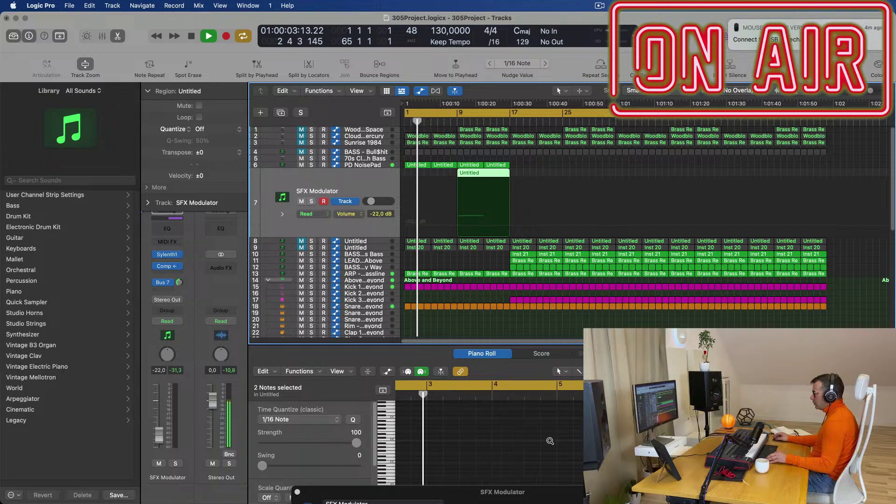
pyautogui.hscroll(5, 550, 441)
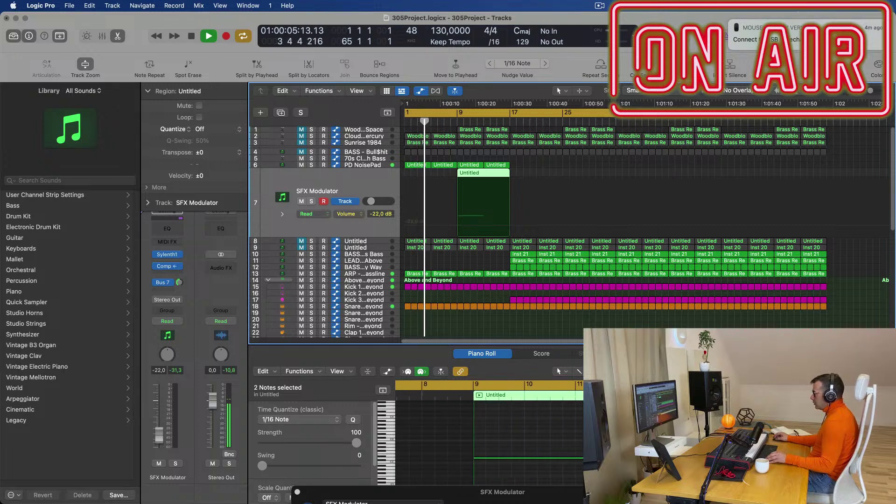
pyautogui.click(550, 458)
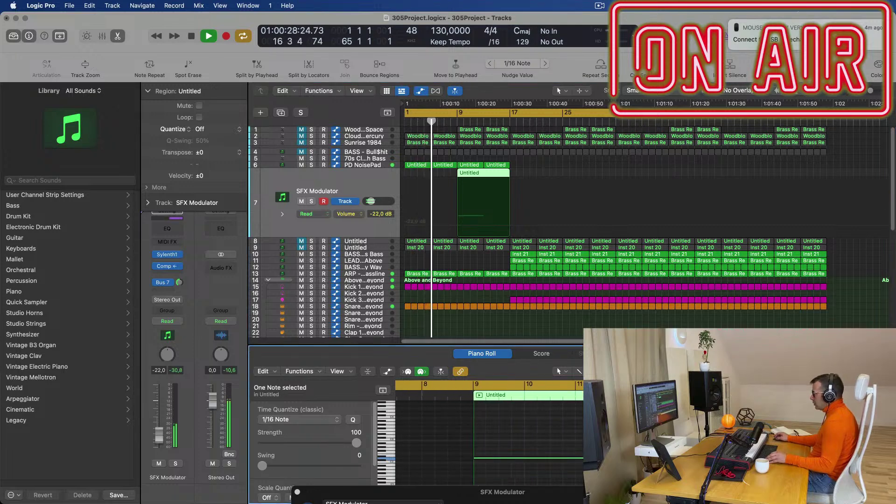
pyautogui.moveTo(869, 458)
pyautogui.mouseDown()
pyautogui.moveTo(886, 457)
pyautogui.moveTo(863, 458)
pyautogui.mouseUp()
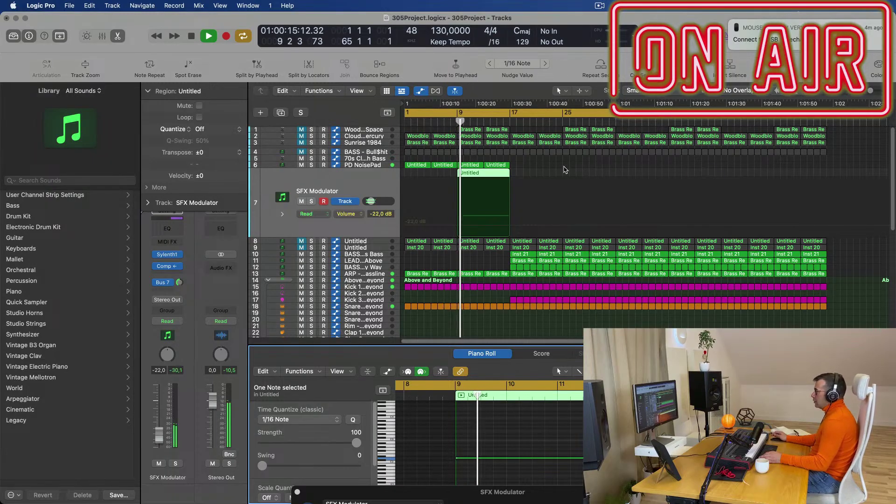
# Raise the SFX Modulator track's volume to -19.0 dB during playback
pyautogui.scroll(-1, 563, 167)
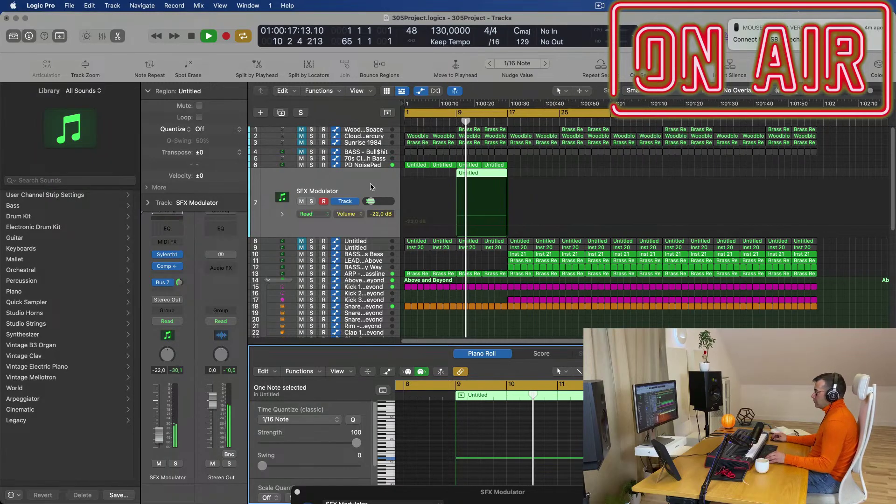
pyautogui.click(279, 227)
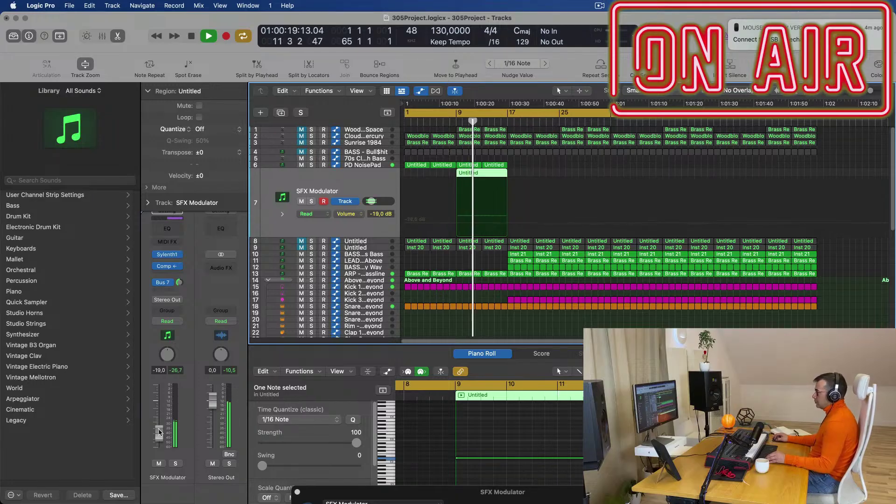
pyautogui.scroll(-3, 500, 216)
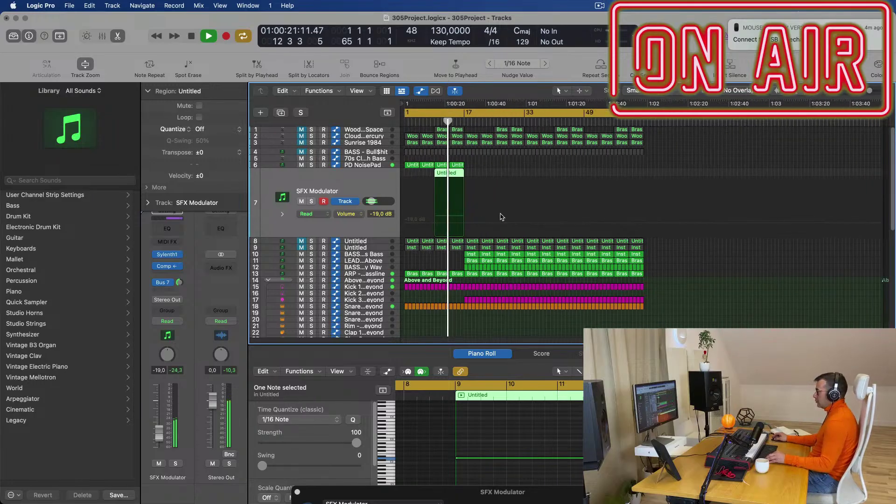
# Show the marker row beneath the ruler, deselect the SFX Modulator region and replay the passage around bar 9
pyautogui.scroll(6, 500, 216)
pyautogui.scroll(1, 528, 239)
pyautogui.hscroll(-1, 523, 238)
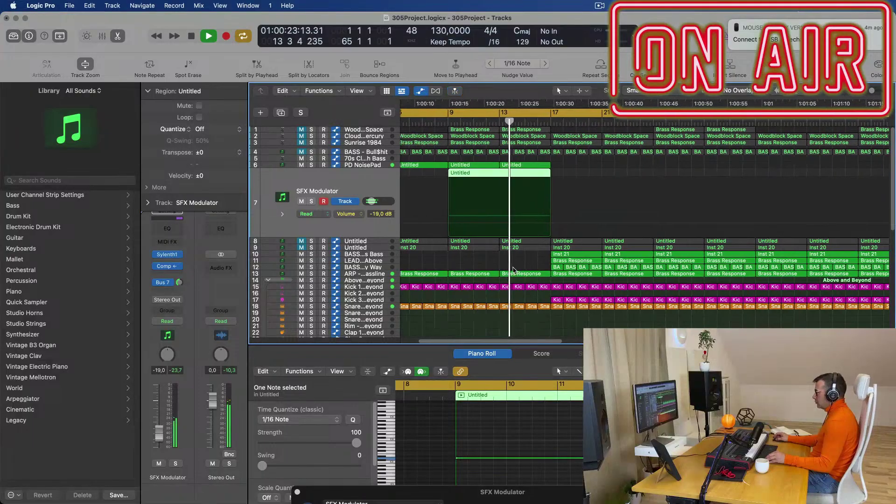
pyautogui.scroll(-1, 507, 268)
pyautogui.scroll(-2, 507, 268)
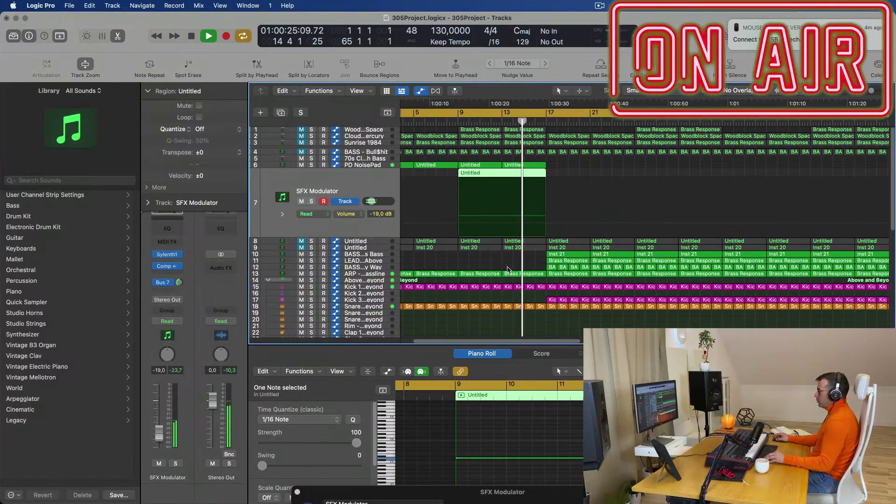
pyautogui.moveTo(462, 114); pyautogui.dragTo(458, 136)
pyautogui.click(579, 160)
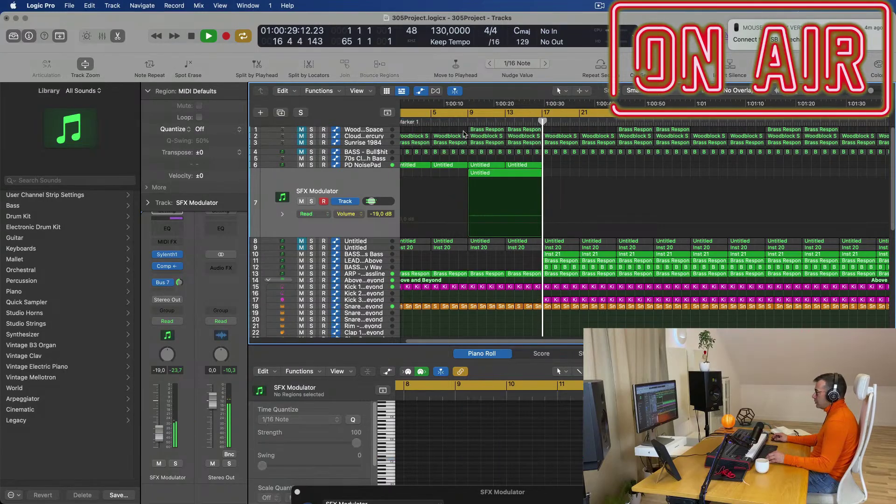
pyautogui.scroll(-3, 443, 146)
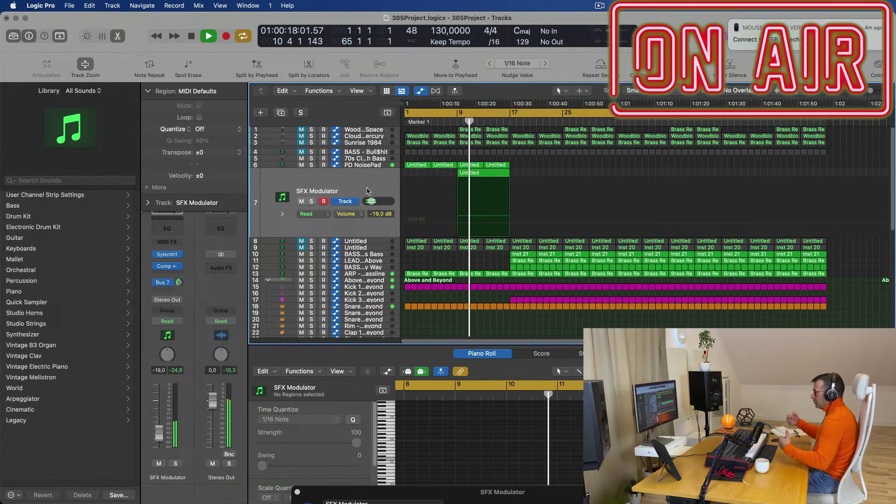
# Select the Above and Beyond drum track, restart playback from the beginning and check its track parameters
pyautogui.scroll(1, 381, 270)
pyautogui.scroll(-3, 381, 269)
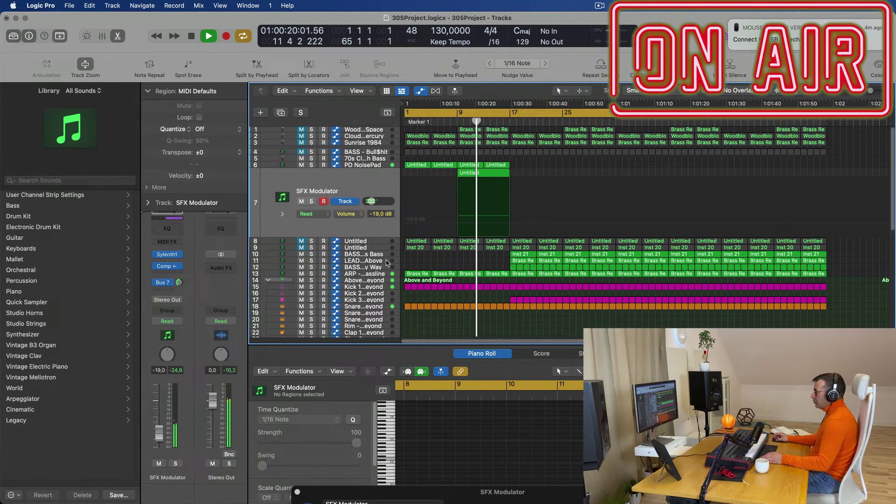
pyautogui.click(370, 259)
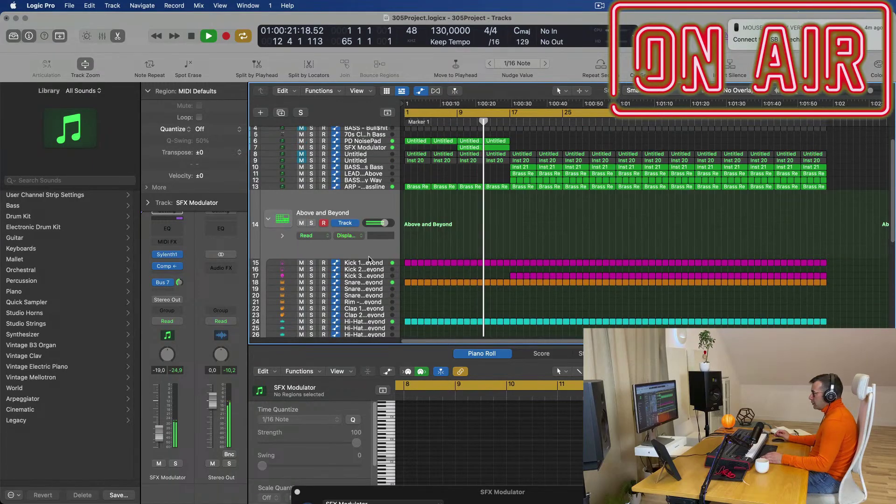
pyautogui.press('Return')
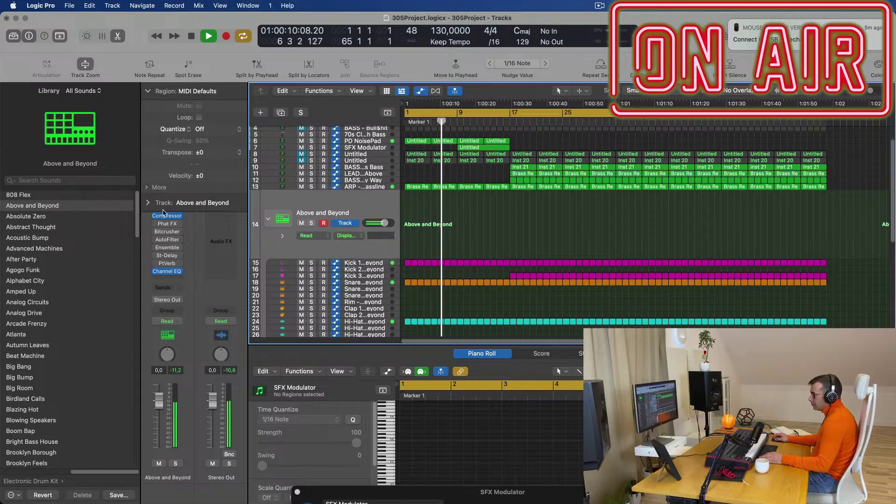
pyautogui.click(148, 204)
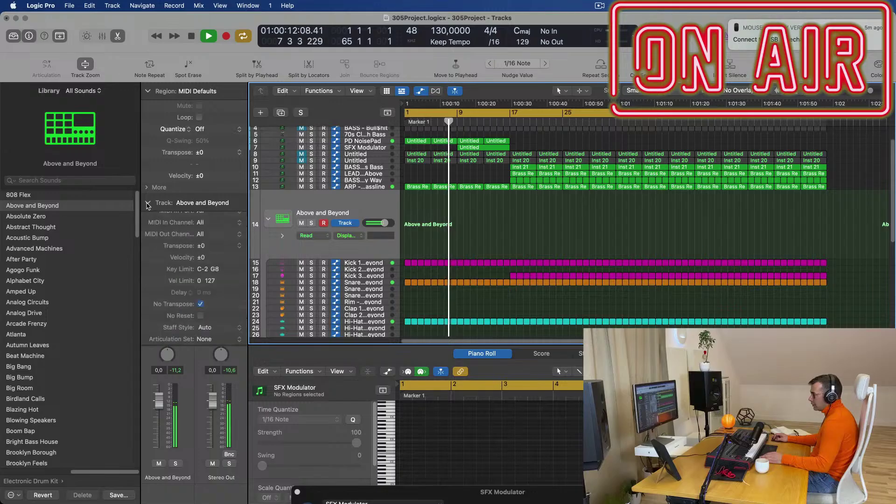
pyautogui.click(147, 204)
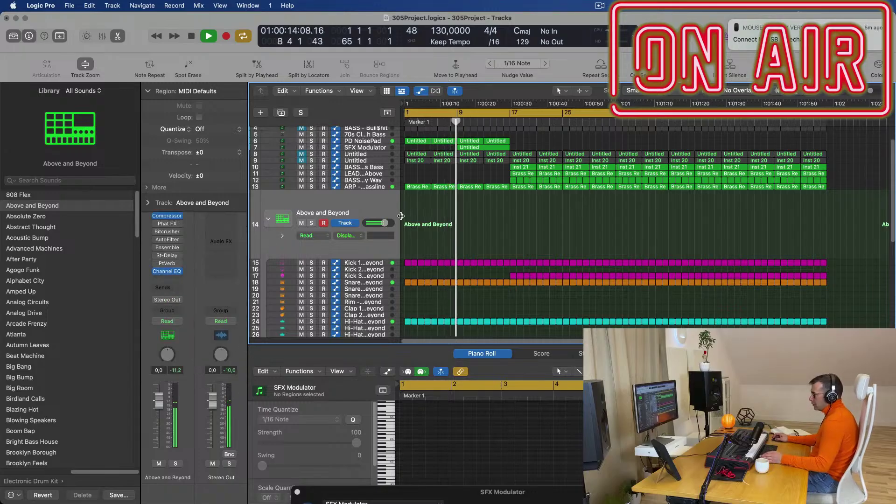
pyautogui.scroll(3, 388, 224)
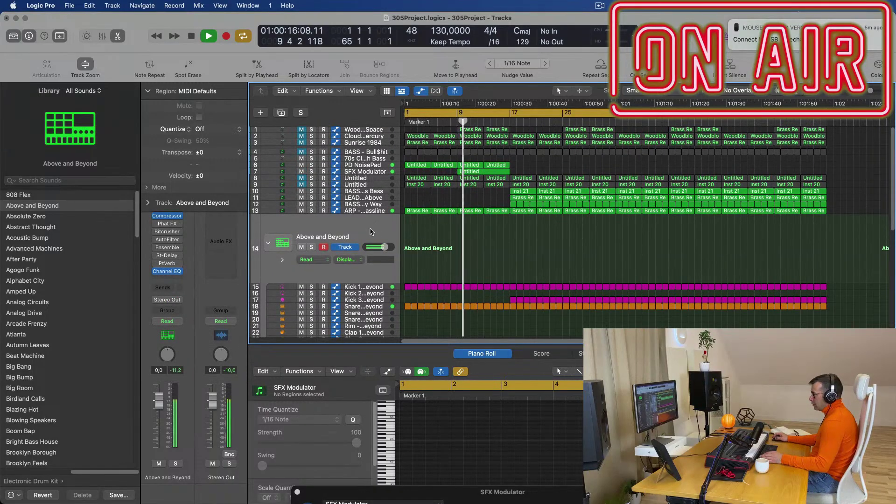
# Inspect the Above and Beyond kit in Drum Machine Designer through the mixer, and return to the track view with the kit window moved aside
pyautogui.press('Return')
pyautogui.press('x')
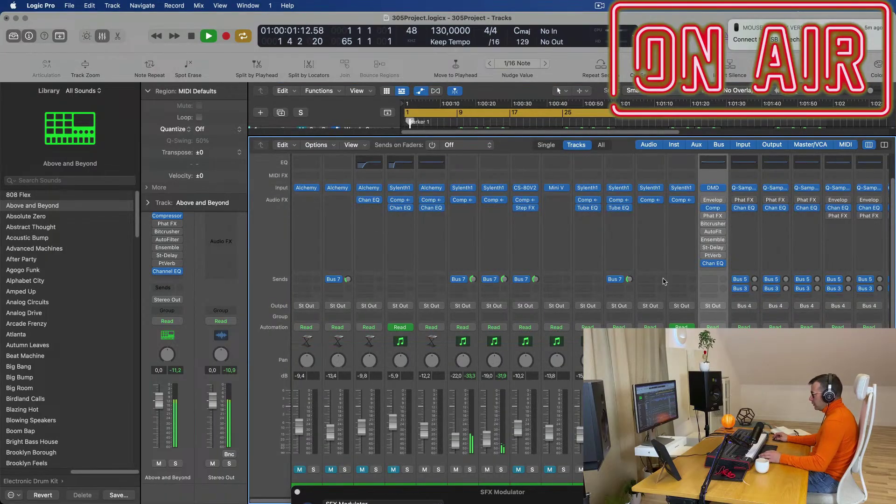
pyautogui.click(712, 188)
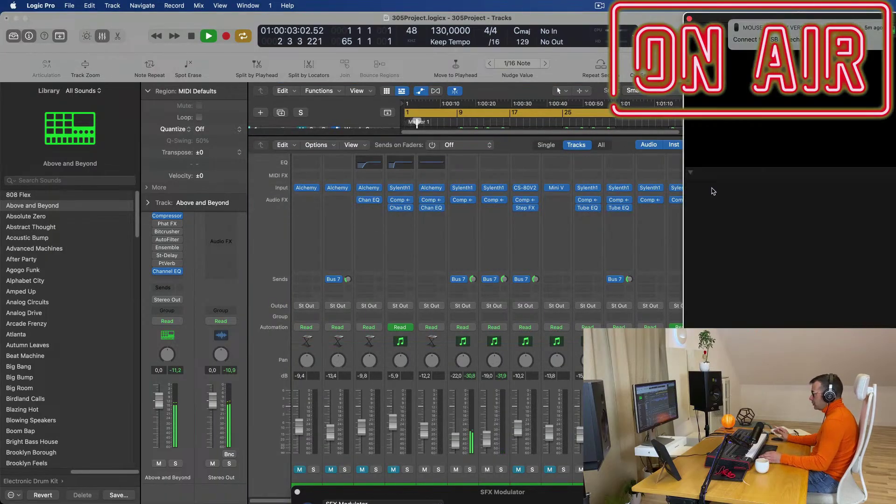
pyautogui.moveTo(554, 62); pyautogui.dragTo(436, 159)
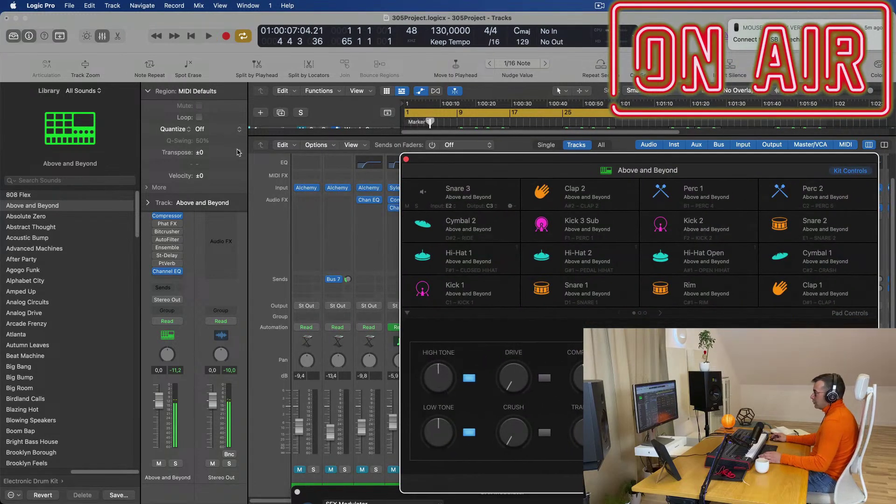
pyautogui.press('x')
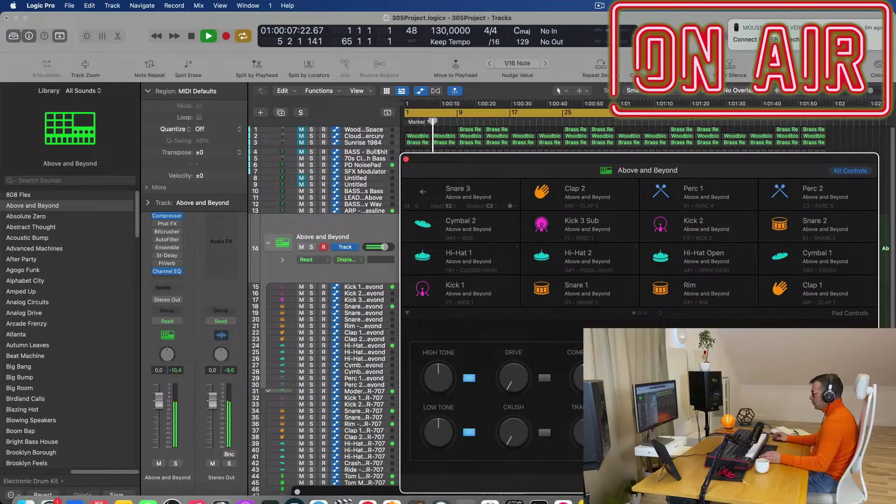
pyautogui.moveTo(512, 156); pyautogui.dragTo(795, 194)
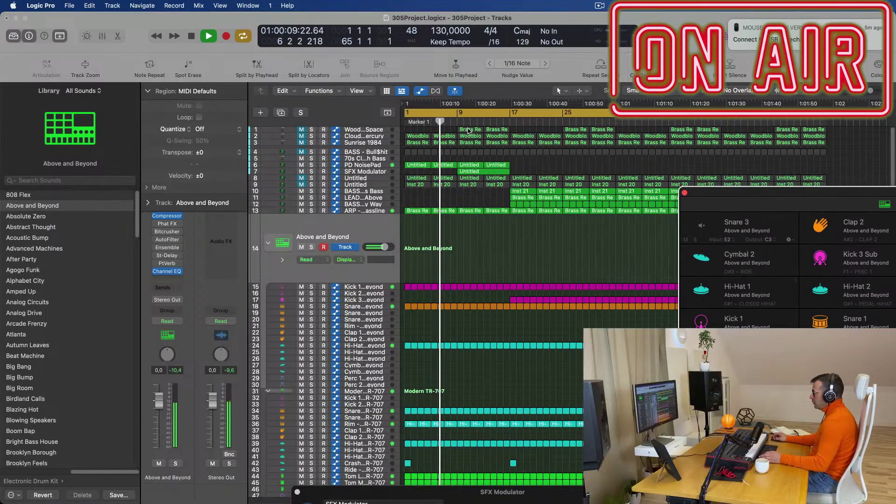
# Set the start of the cycle range to bar 13 and restart playback from there
pyautogui.click(481, 123)
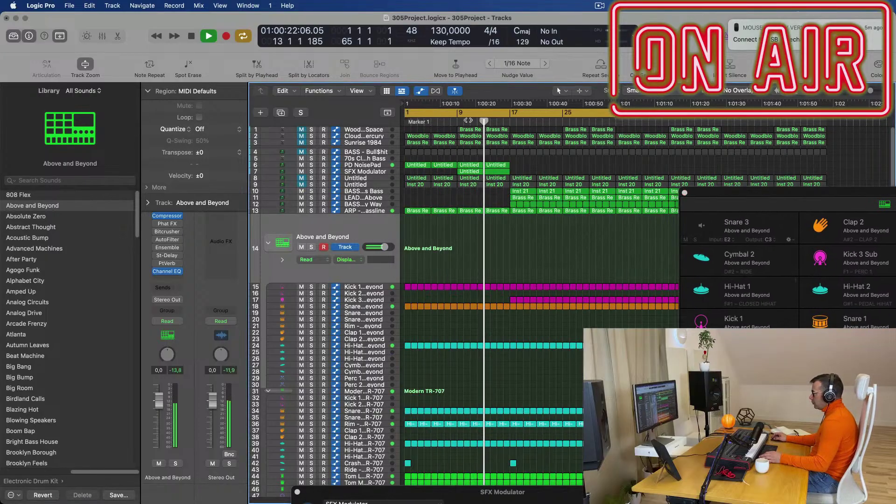
pyautogui.press('space')
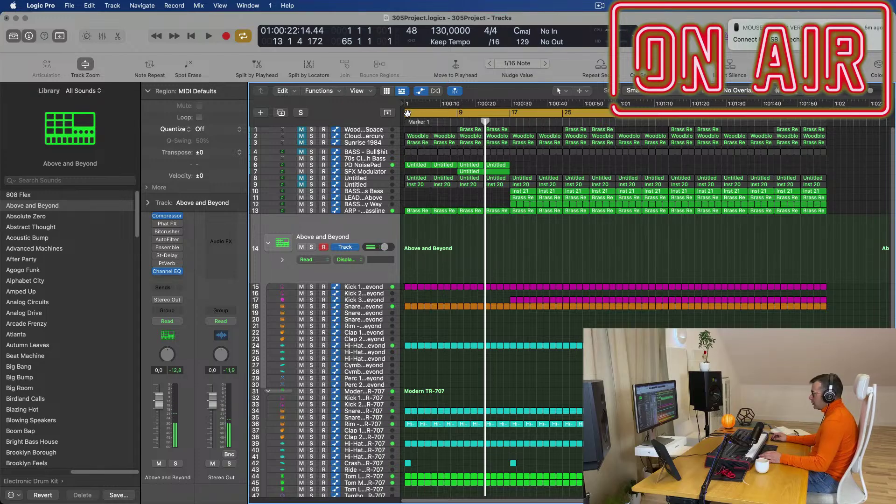
pyautogui.moveTo(405, 113); pyautogui.dragTo(485, 121)
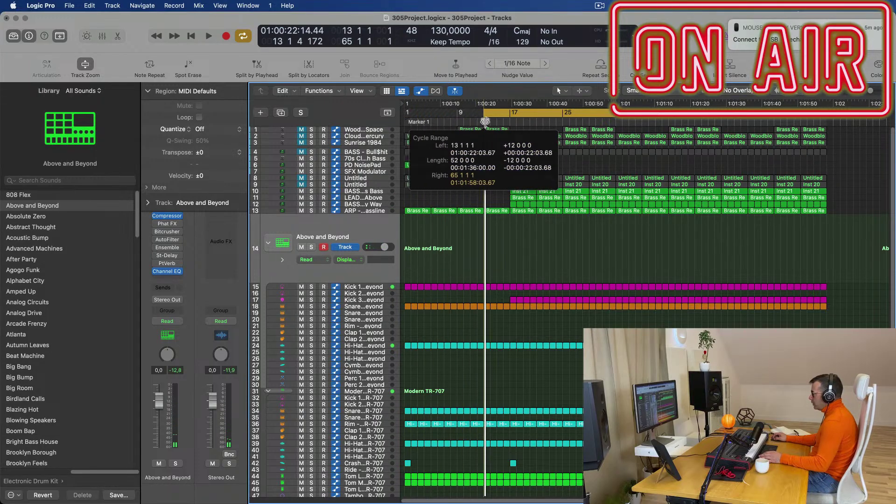
pyautogui.press('space')
pyautogui.press('space')
pyautogui.press('space')
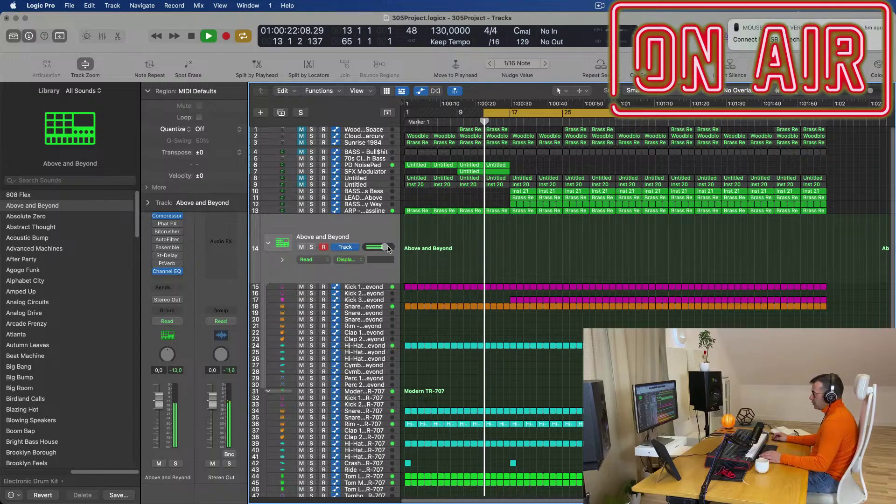
pyautogui.press('space')
pyautogui.press('space')
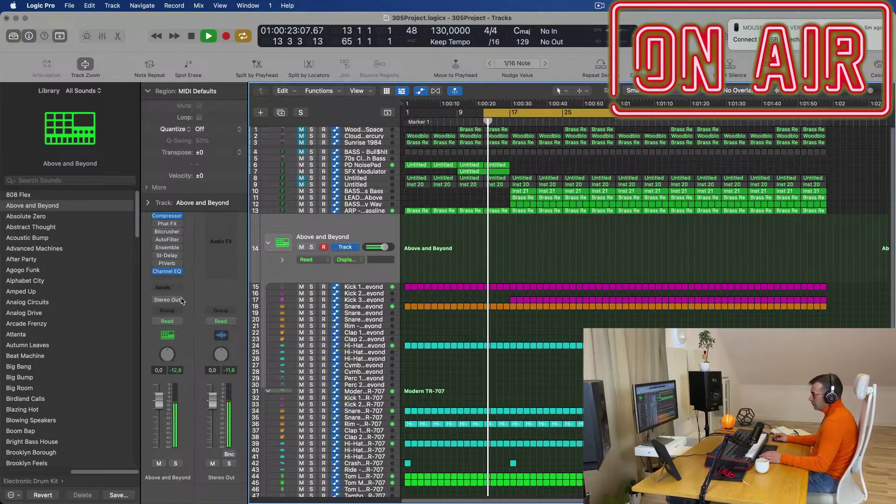
# Set the Above and Beyond track's automation mode to Touch and play the section from bar 13 to just past bar 17
pyautogui.click(179, 322)
pyautogui.click(164, 334)
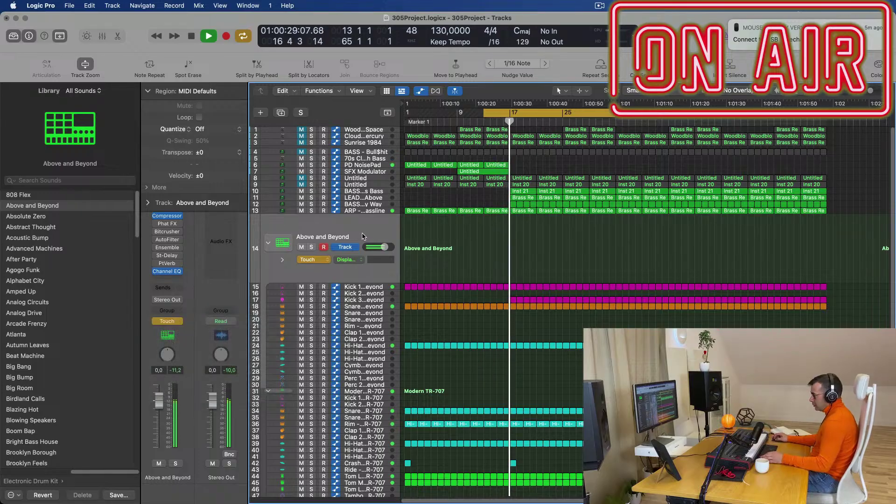
pyautogui.press('space')
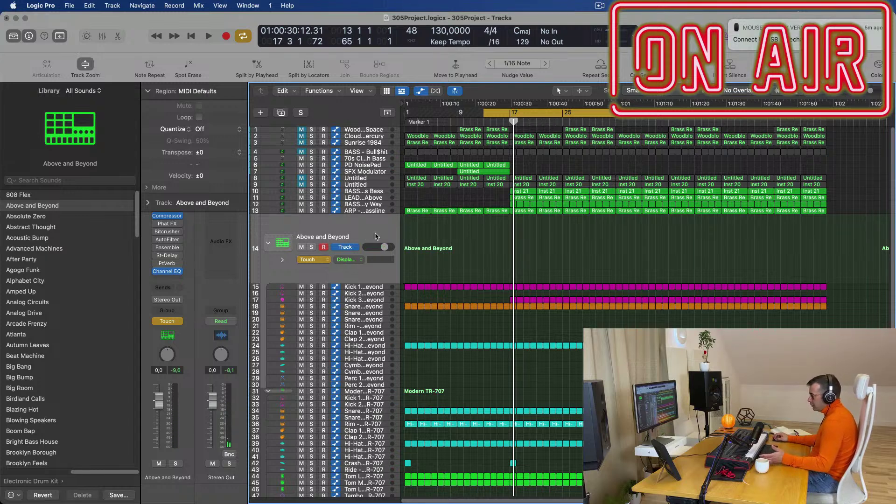
# Open the Above and Beyond kit controls, record a Low Cut Filter movement during playback from bar 13, and close the kit window
pyautogui.press('x')
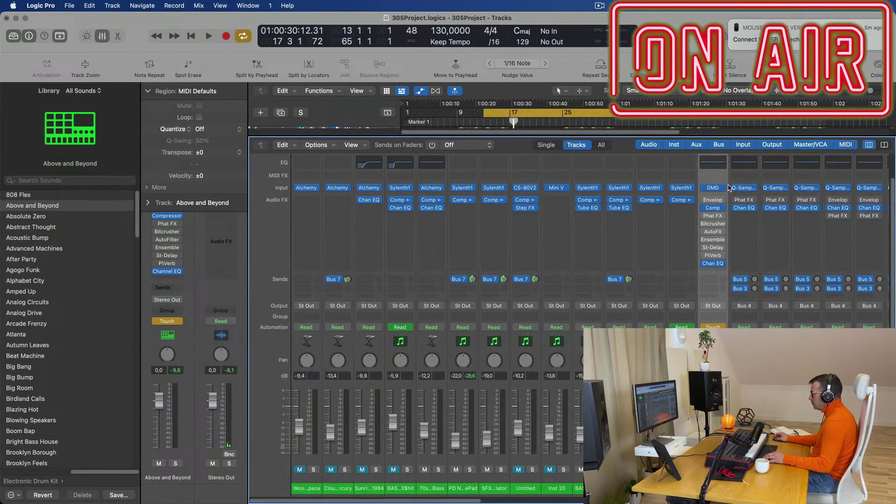
pyautogui.click(717, 189)
pyautogui.moveTo(705, 18); pyautogui.dragTo(381, 87)
pyautogui.press('x')
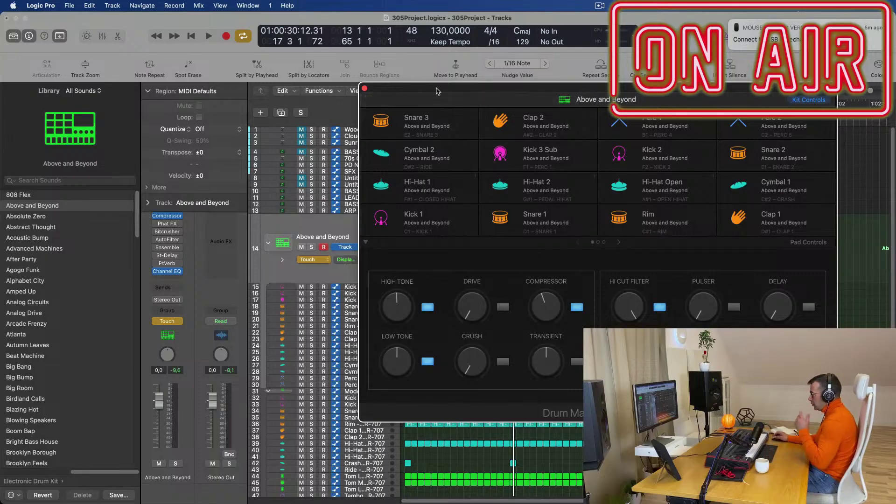
pyautogui.press('space')
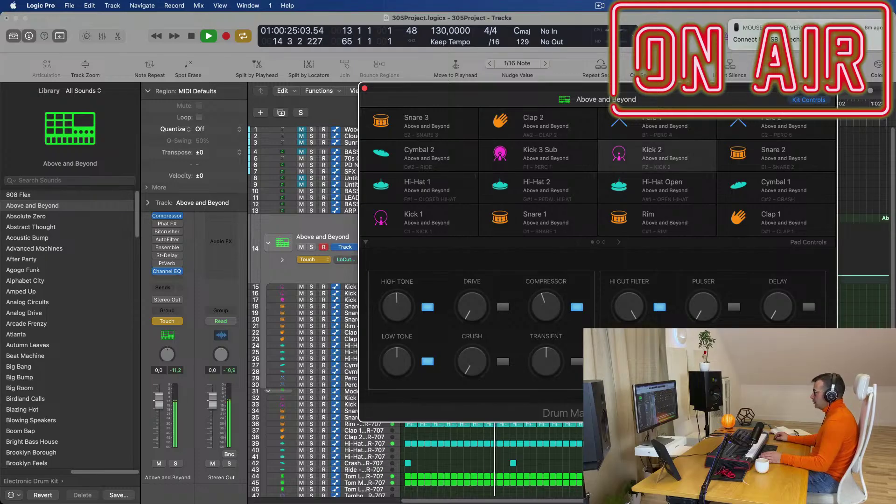
pyautogui.click(364, 88)
pyautogui.press('space')
pyautogui.press('space')
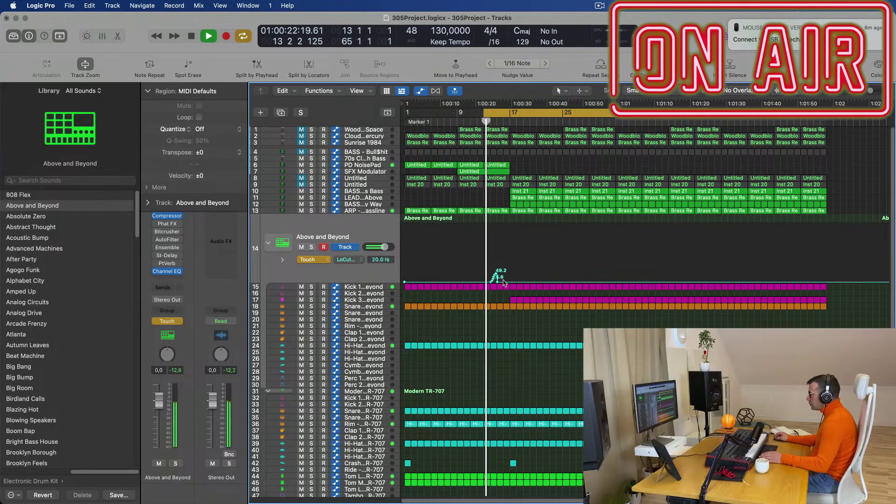
# Shape the recorded Low Cut Filter automation into a ramp from bar 13 up to 8250 Hz just before bar 17
pyautogui.click(508, 282)
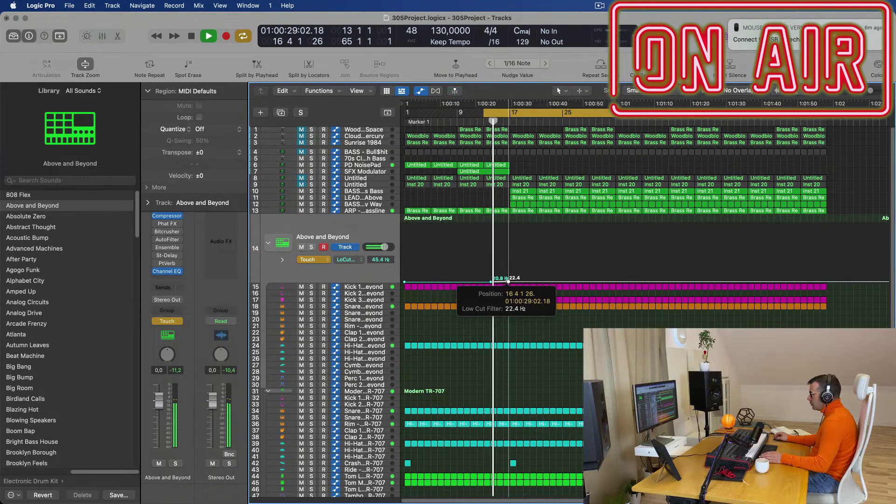
pyautogui.moveTo(508, 282); pyautogui.dragTo(508, 229)
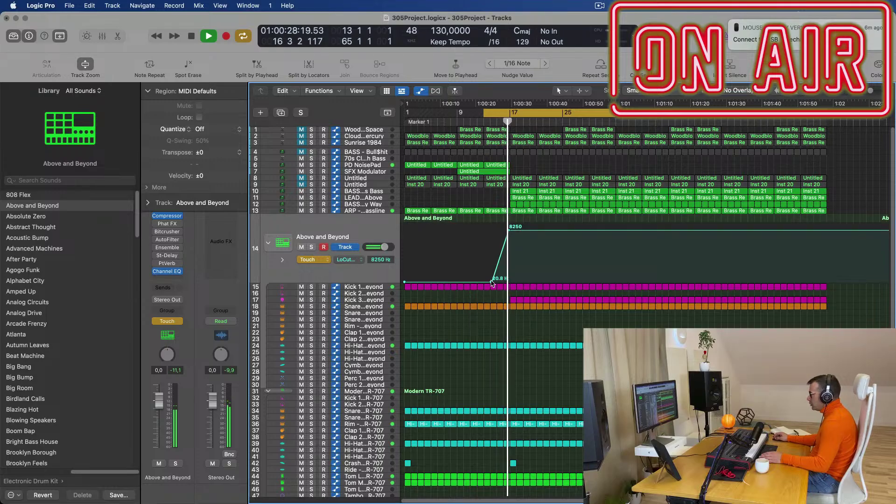
pyautogui.moveTo(491, 282); pyautogui.dragTo(484, 282)
pyautogui.press('space')
pyautogui.press('space')
# Drop the Low Cut Filter automation back to 20.0 Hz at bar 17 and replay the section from bar 13
pyautogui.press('super+Right')
pyautogui.press('super+Right')
pyautogui.press('super+Right')
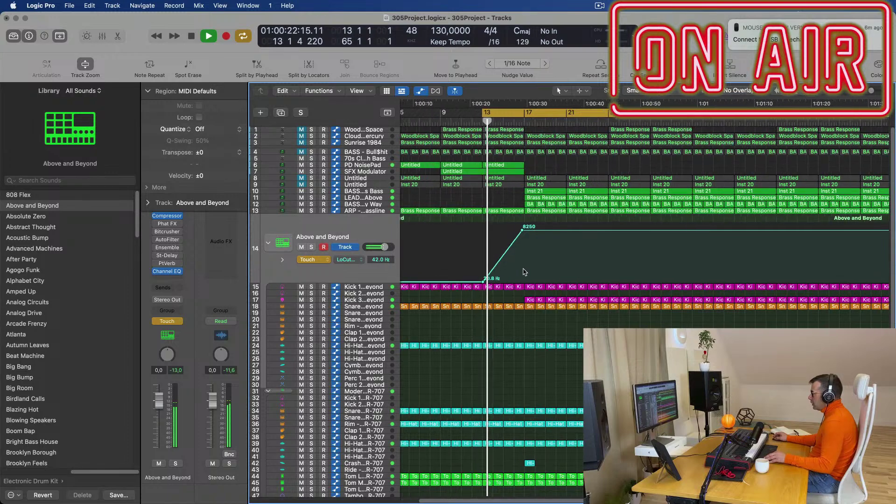
pyautogui.press('super+Right')
pyautogui.press('super+Right')
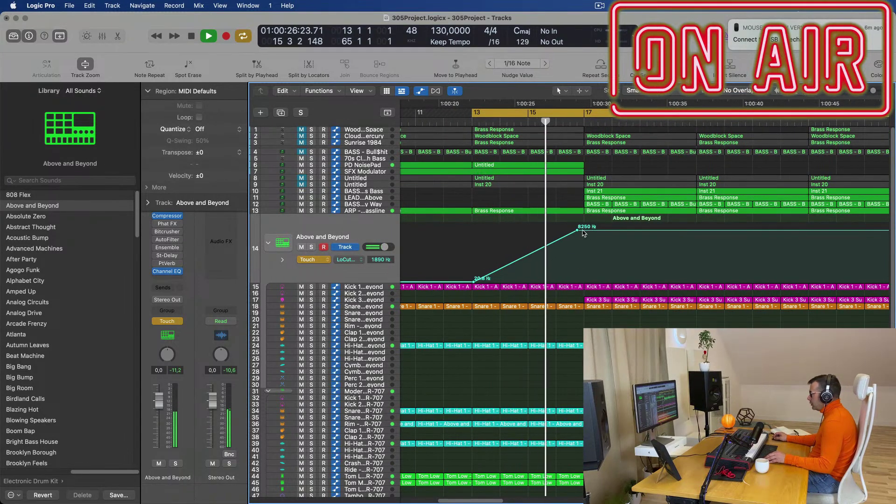
pyautogui.click(583, 231)
pyautogui.moveTo(586, 231); pyautogui.dragTo(582, 281)
pyautogui.press('space')
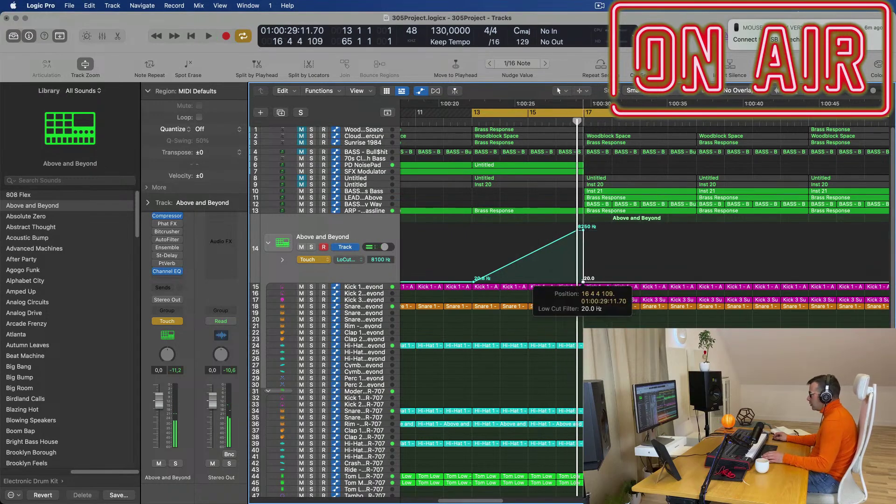
pyautogui.press('space')
pyautogui.press('super+Left')
pyautogui.press('super+Left')
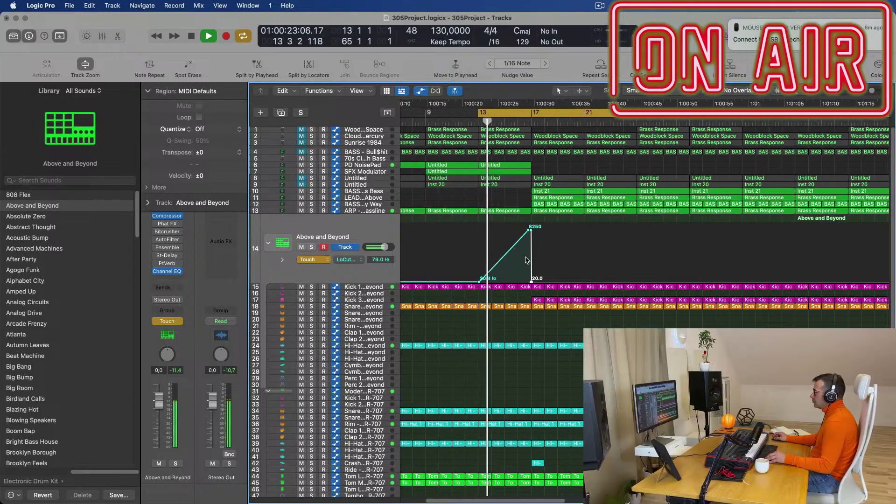
# Bend the Low Cut Filter ramp down to 51.5 Hz near bar 15, align its peak with bar 17, and audition it
pyautogui.press('super+Right')
pyautogui.press('super+Right')
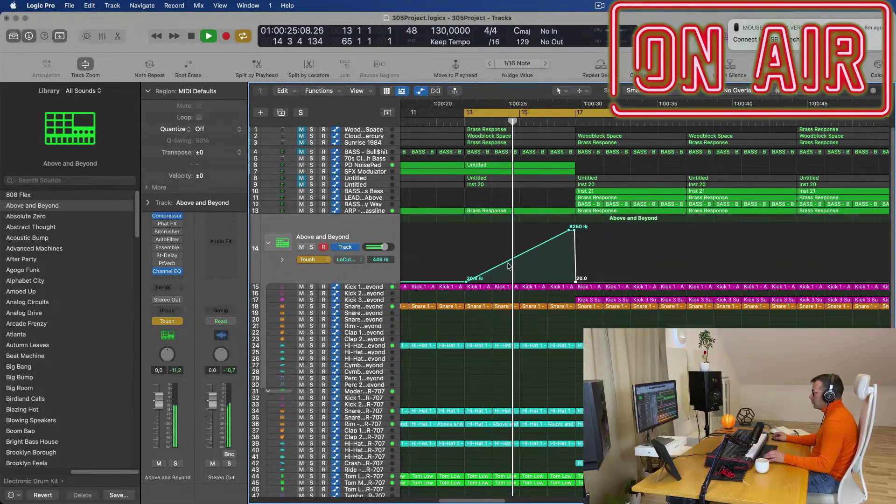
pyautogui.press('space')
pyautogui.press('space')
pyautogui.moveTo(511, 263); pyautogui.dragTo(526, 275)
pyautogui.moveTo(579, 230); pyautogui.dragTo(575, 281)
pyautogui.scroll(-2, 584, 214)
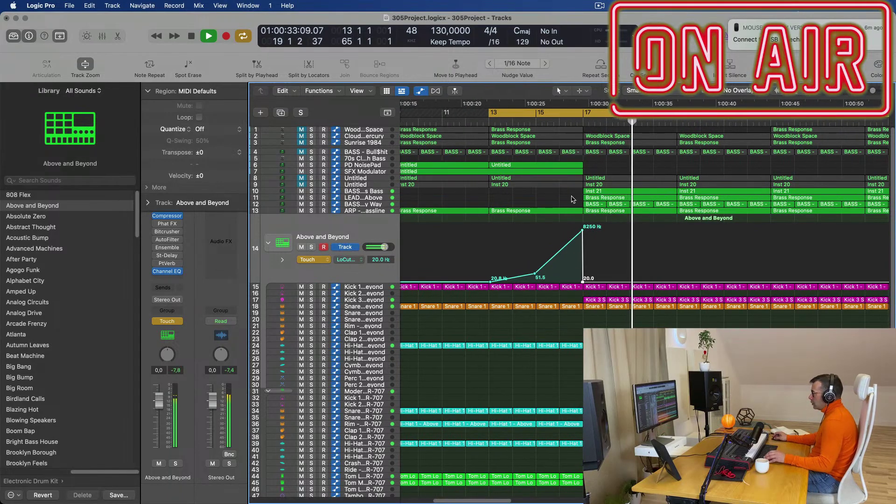
pyautogui.press('space')
pyautogui.press('space')
pyautogui.hscroll(-5, 550, 198)
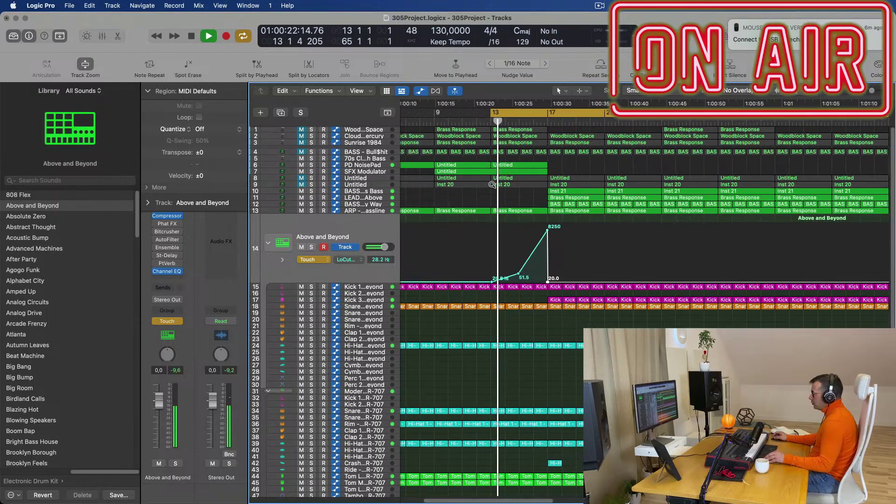
# Delete the bar 17 regions from the LEAD - From Above and BASS - Fat Chorus Bass tracks
pyautogui.click(363, 193)
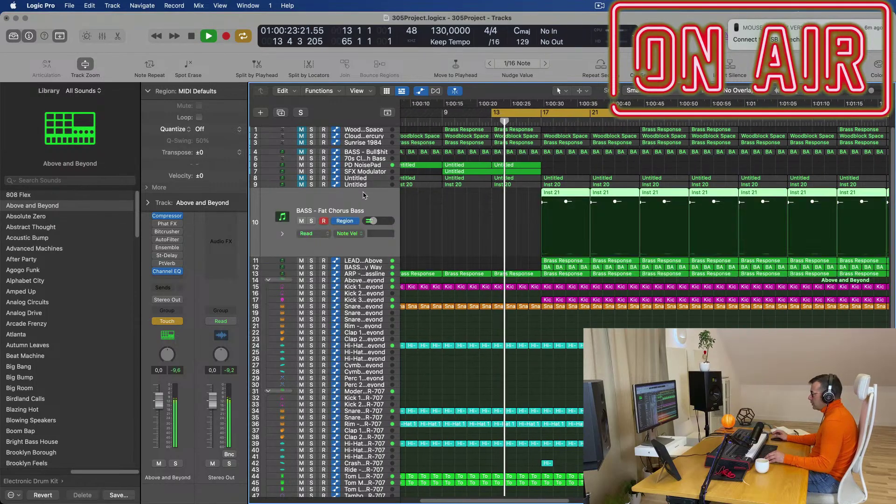
pyautogui.click(371, 260)
pyautogui.click(562, 200)
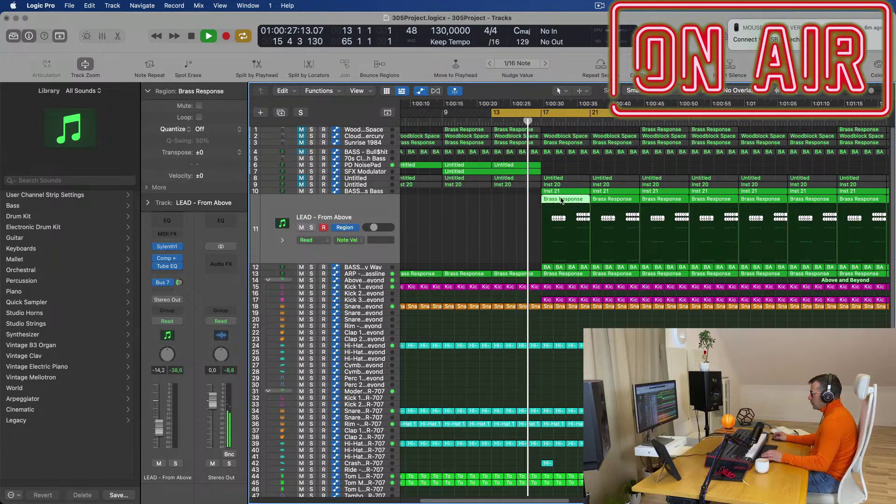
pyautogui.press('Delete')
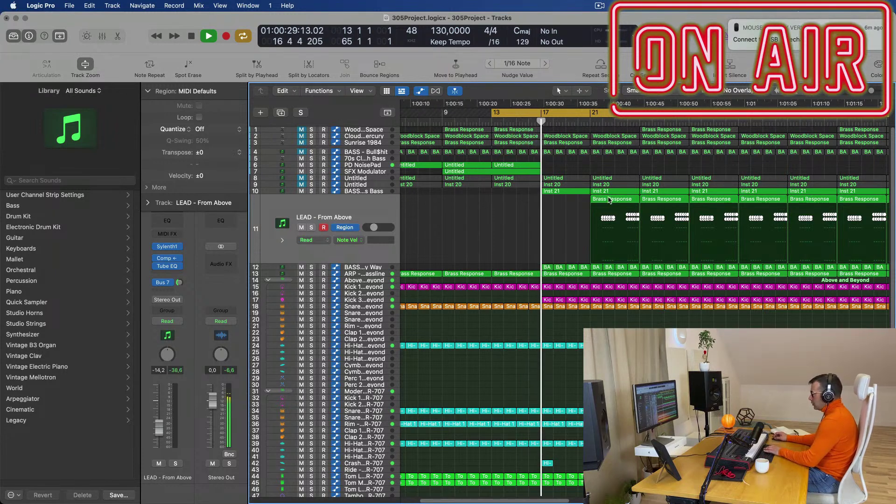
pyautogui.click(594, 199)
pyautogui.click(565, 192)
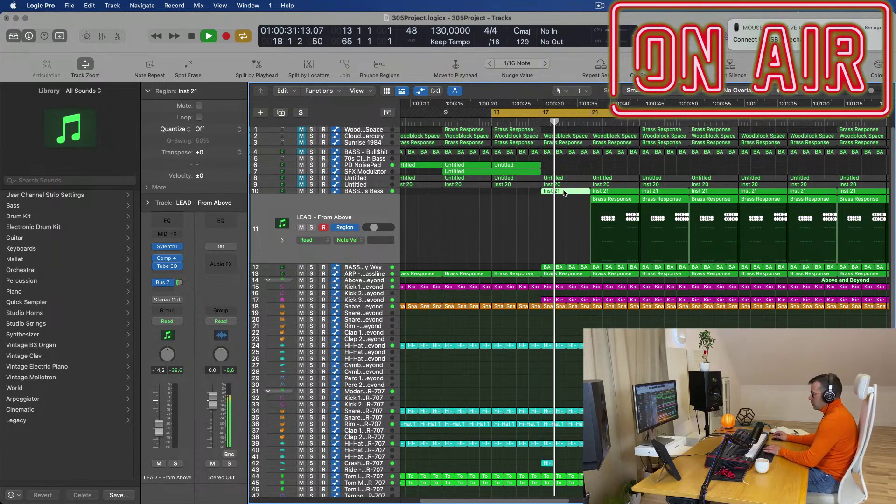
pyautogui.press('Delete')
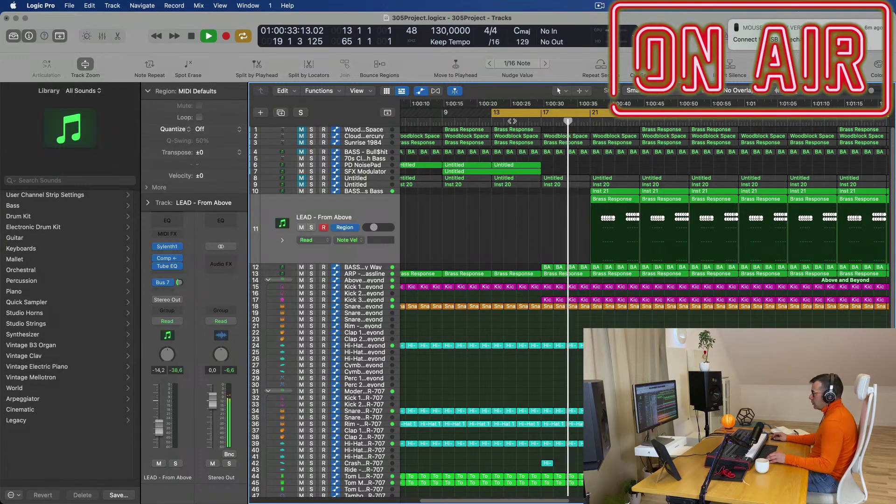
# Restart playback from bar 13 and switch the BASS - Get Outta My Way lane from region automation to track Volume automation
pyautogui.click(492, 122)
pyautogui.scroll(-1, 499, 276)
pyautogui.scroll(-1, 500, 277)
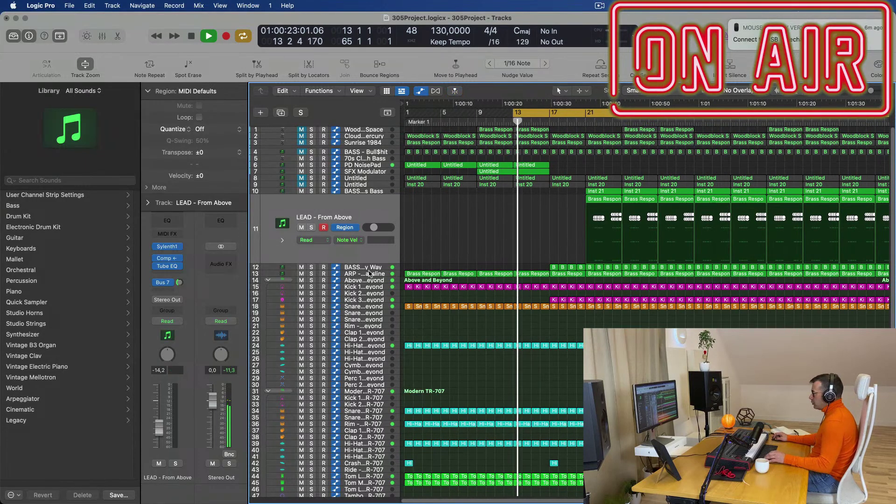
pyautogui.click(370, 270)
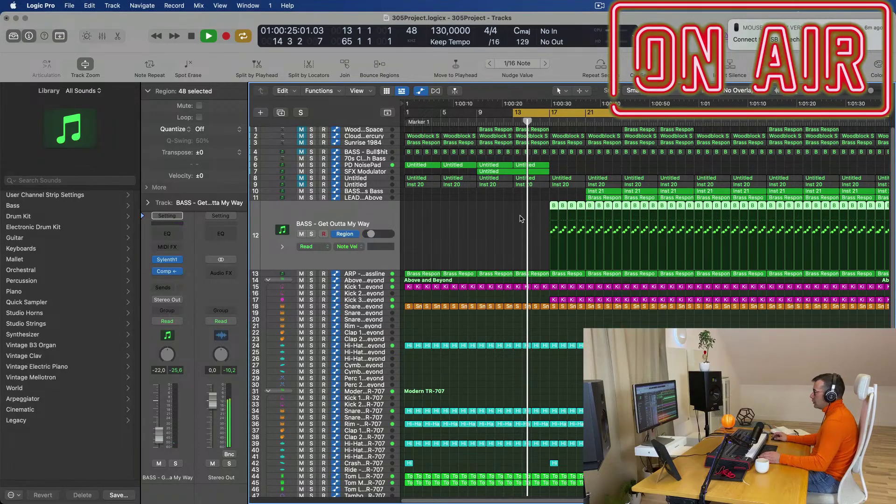
pyautogui.scroll(4, 543, 228)
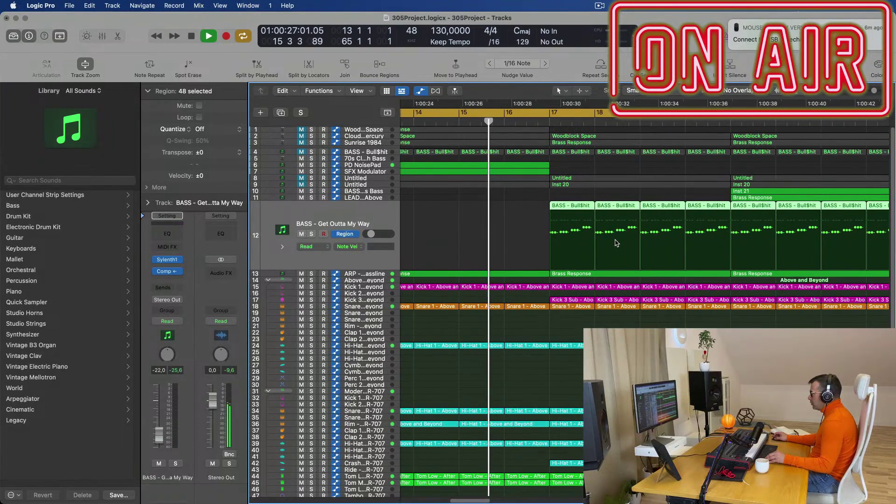
pyautogui.click(344, 234)
pyautogui.press('super+Left')
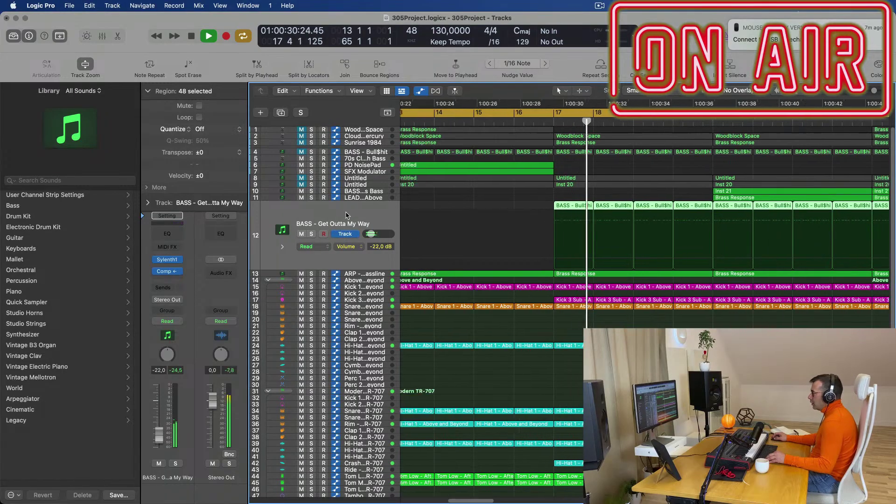
pyautogui.press('super+Left')
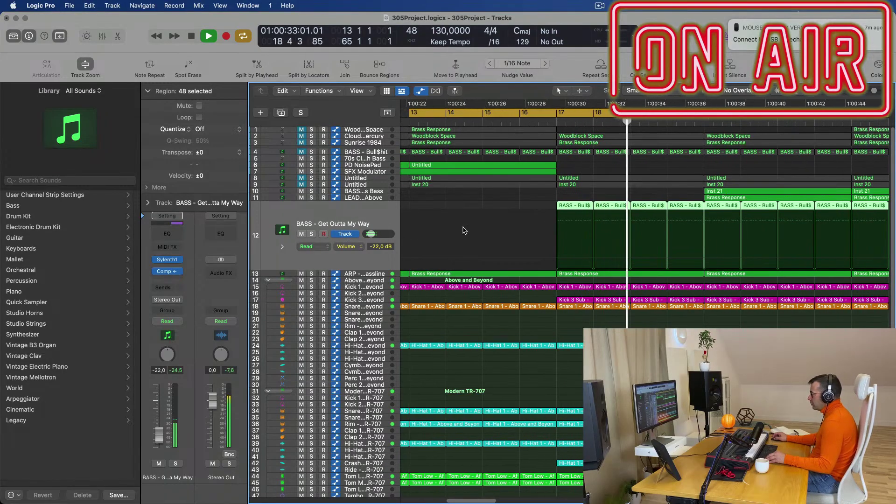
pyautogui.scroll(-6, 464, 230)
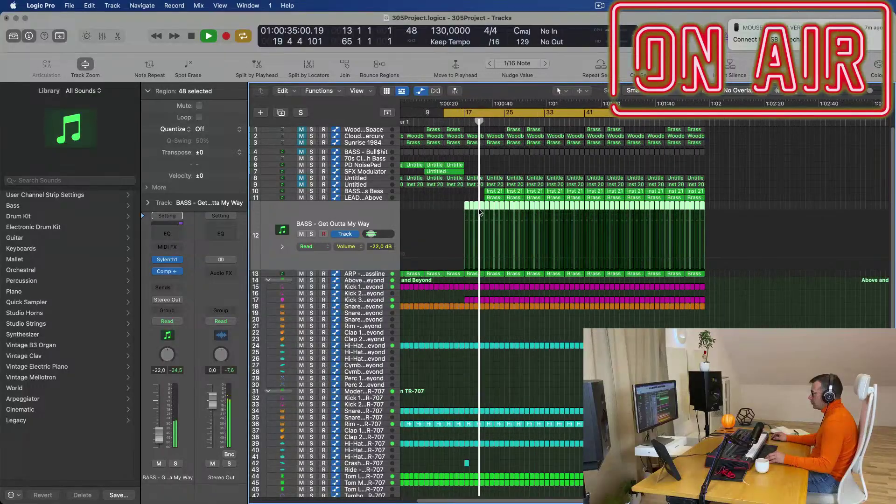
pyautogui.scroll(3, 480, 213)
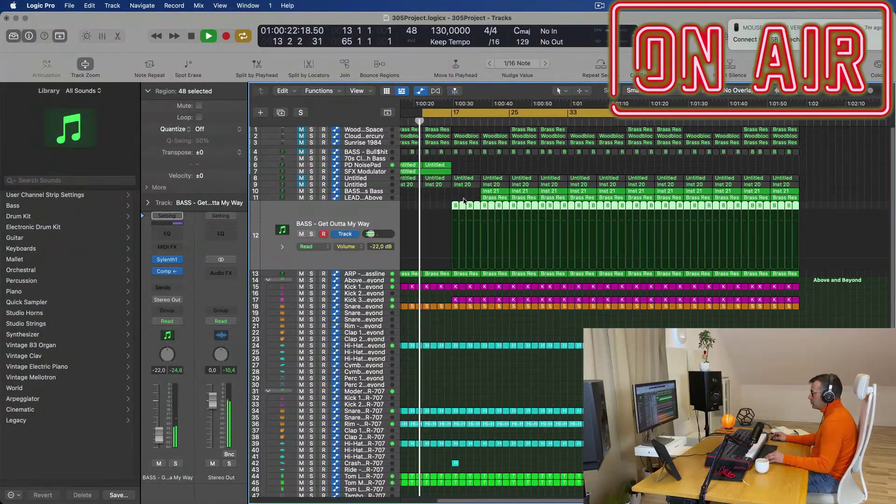
pyautogui.scroll(2, 455, 224)
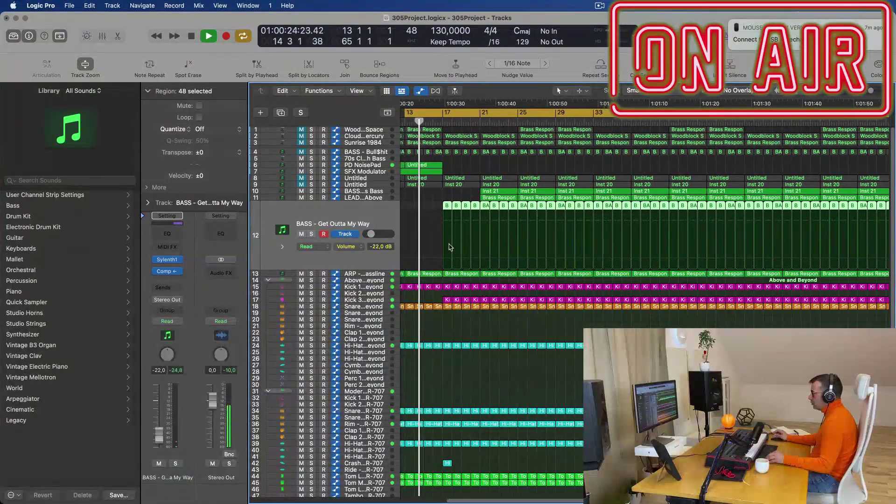
# Delete the LEAD - From Above region at bar 21 and copy two PD NoisePad regions to bars 17 through 24
pyautogui.click(492, 200)
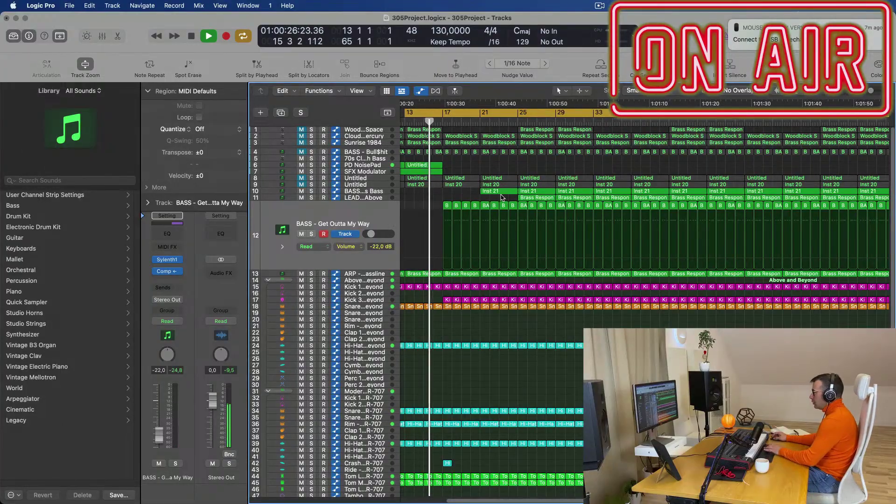
pyautogui.scroll(-2, 482, 188)
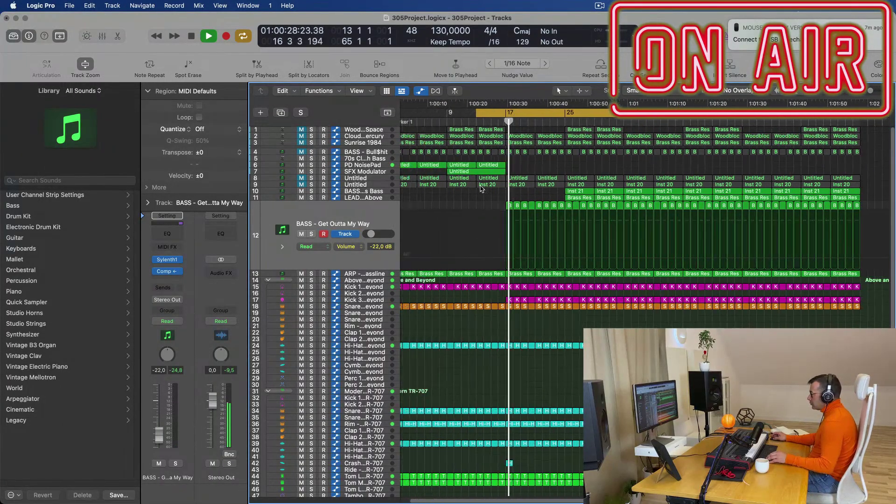
pyautogui.hscroll(-1, 482, 188)
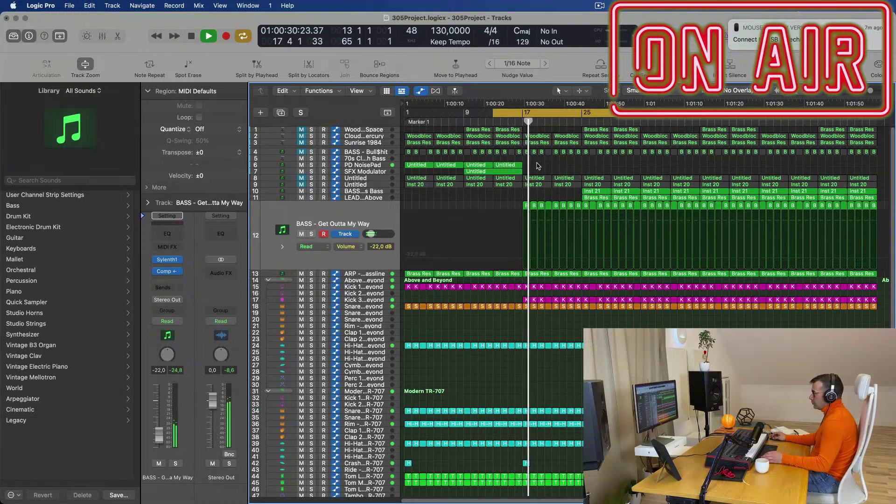
pyautogui.click(474, 164)
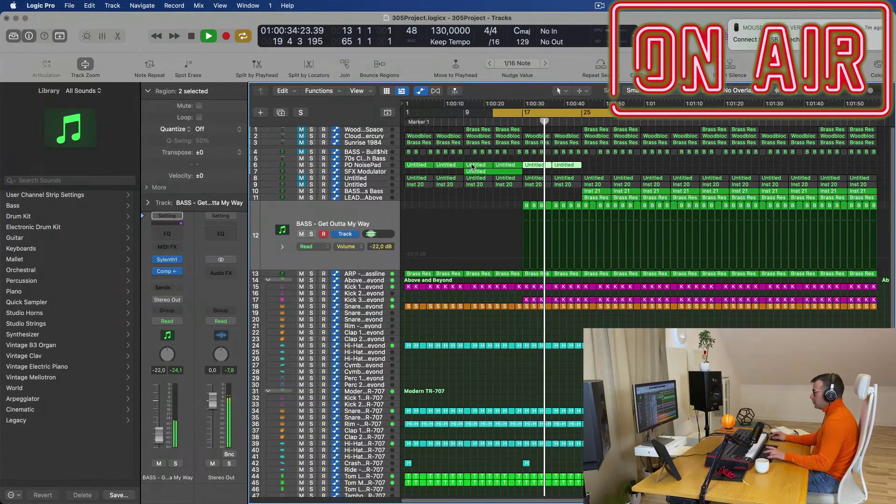
# Play the arrangement from just before bar 17 to bar 25, selecting the BASS - Get Outta My Way track along the way
pyautogui.click(520, 122)
pyautogui.press('super+Left')
pyautogui.press('super+Left')
pyautogui.press('super+Left')
pyautogui.press('super+Left')
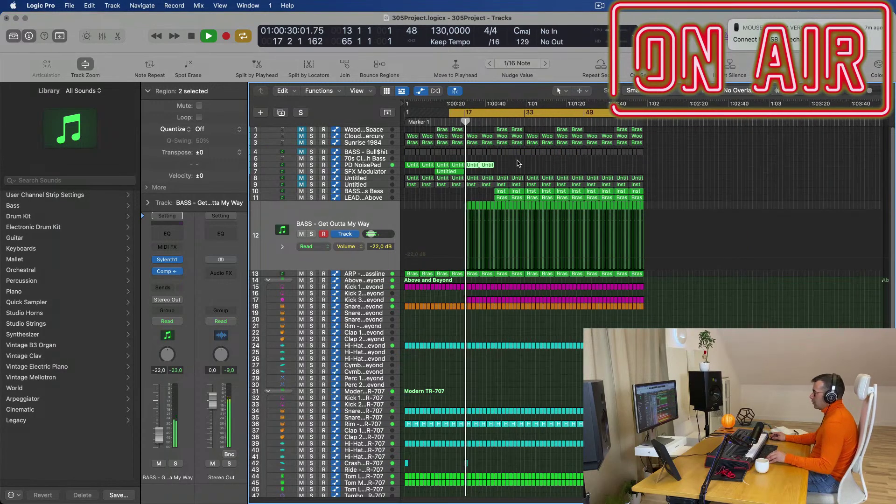
pyautogui.press('super+Right')
pyautogui.press('super+Right')
pyautogui.press('super+Right')
pyautogui.press('super+Right')
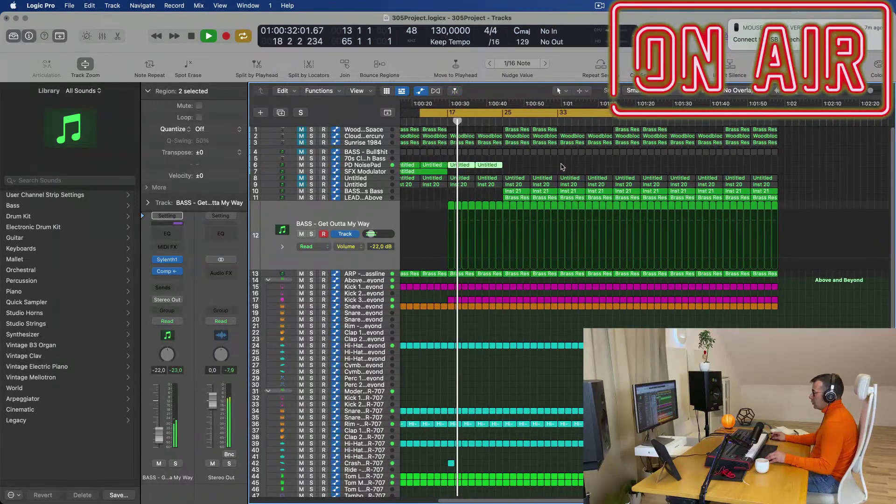
pyautogui.click(373, 214)
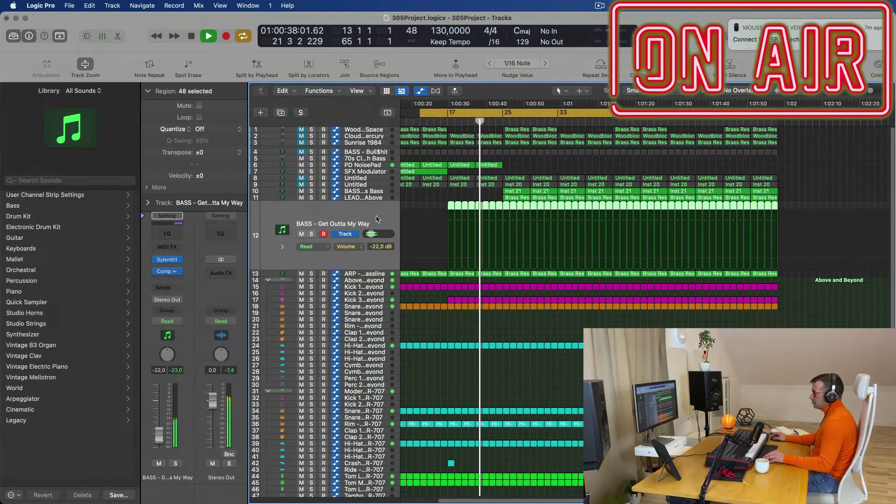
pyautogui.press('super+Right')
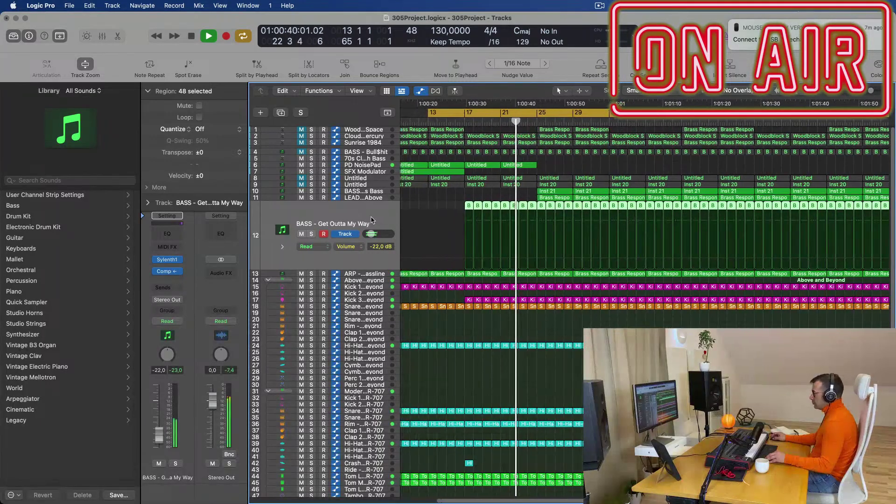
pyautogui.hscroll(-3, 373, 219)
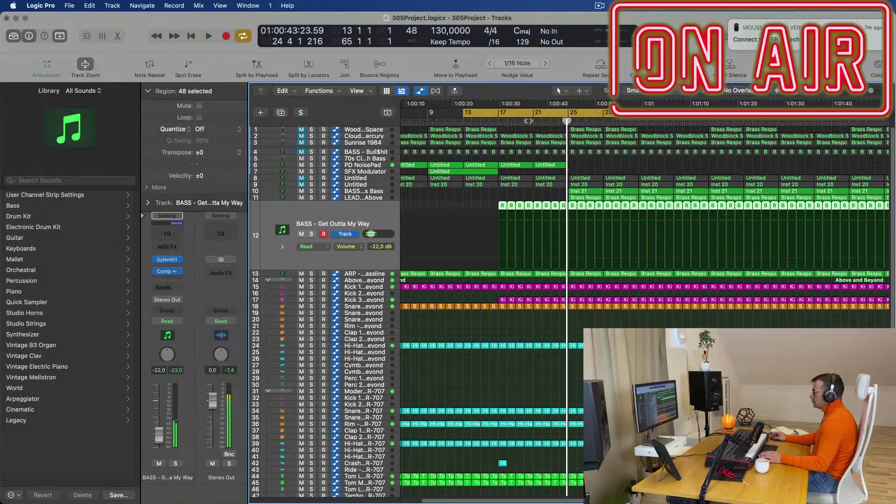
# Set the cycle range to bars 17 through 24 and play the arrangement from bar 17
pyautogui.click(453, 113)
pyautogui.moveTo(418, 114); pyautogui.dragTo(450, 118)
pyautogui.moveTo(882, 118); pyautogui.dragTo(525, 130)
pyautogui.scroll(-3, 527, 257)
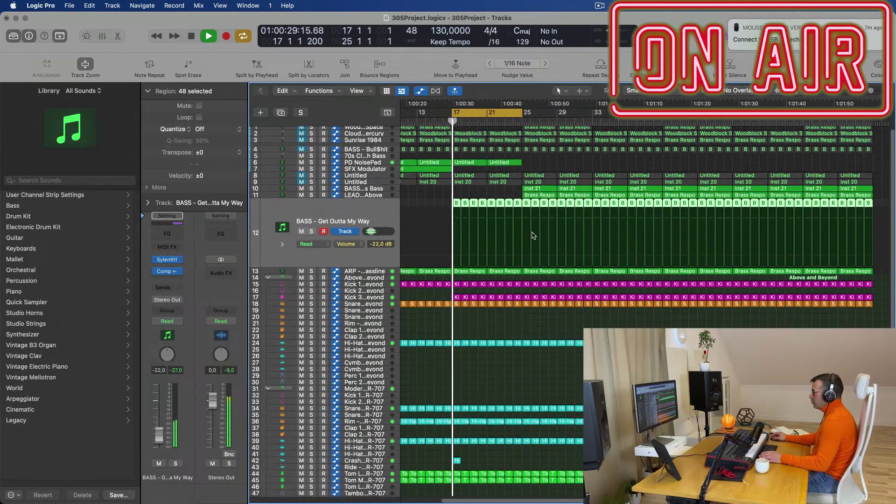
pyautogui.scroll(-3, 527, 256)
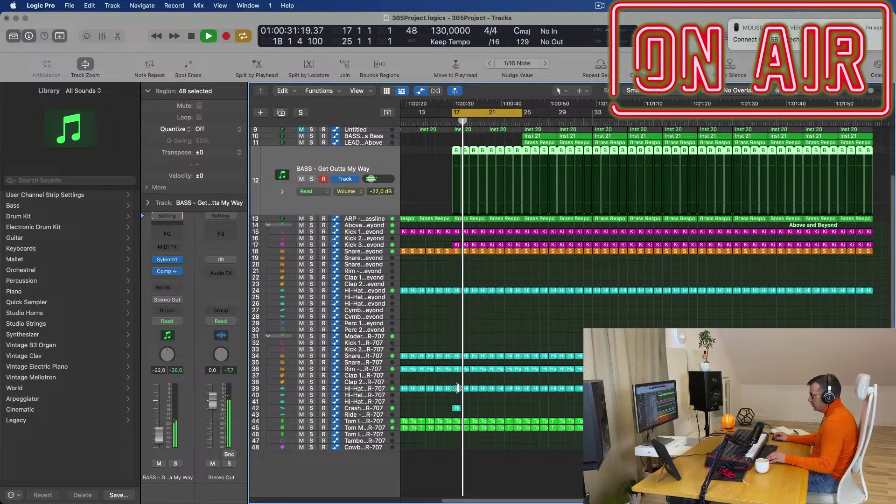
# Copy the Hi-Hat 1 - Above and Beyond region to the Ride - Modern TR-707 track at bar 17 and open it in the Piano Roll
pyautogui.moveTo(456, 388); pyautogui.dragTo(456, 415)
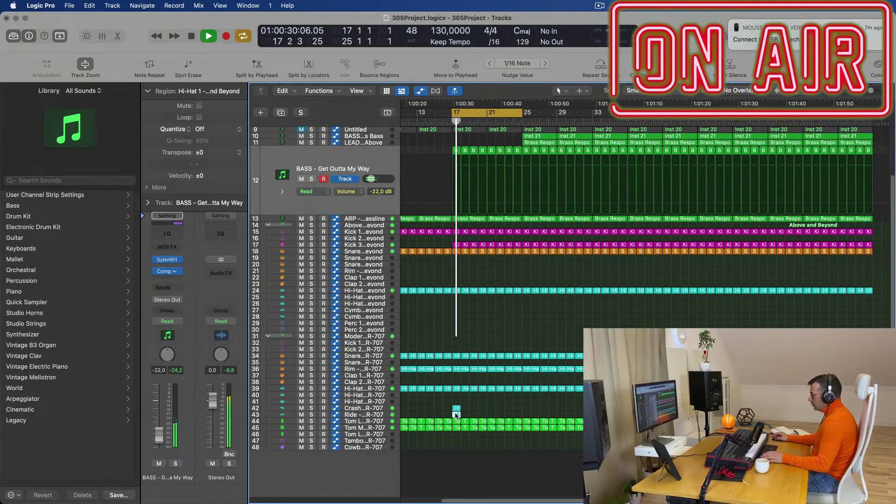
pyautogui.doubleClick(457, 414)
pyautogui.press('space')
pyautogui.hscroll(-5, 464, 464)
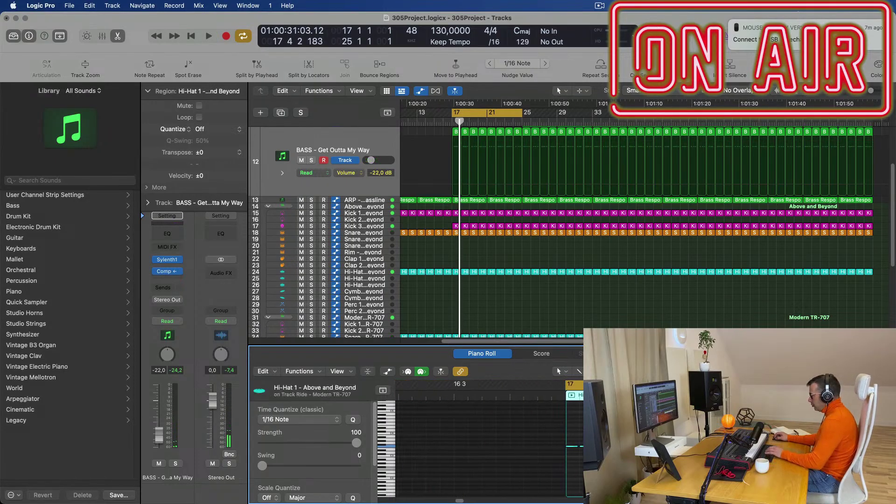
# Adjust the four notes of the bar 17 ride region in the Piano Roll and restart playback
pyautogui.click(589, 446)
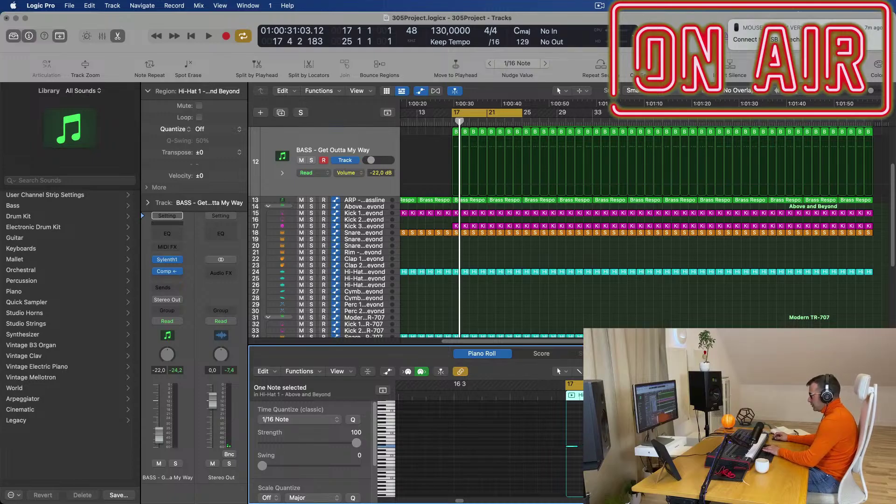
pyautogui.press('space')
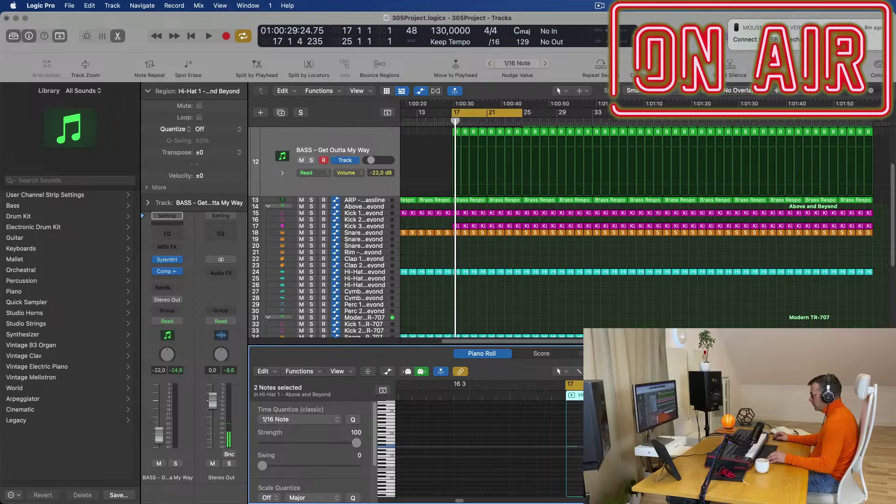
pyautogui.moveTo(588, 438); pyautogui.dragTo(558, 454)
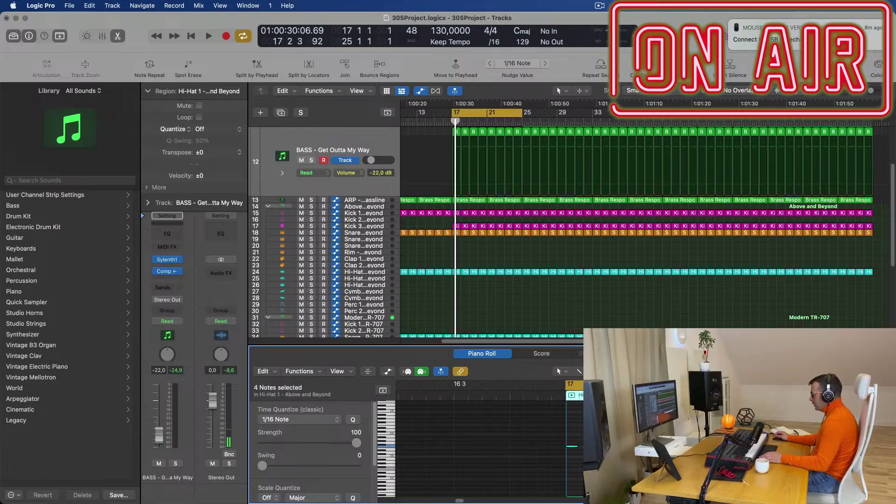
pyautogui.press('space')
pyautogui.press('space')
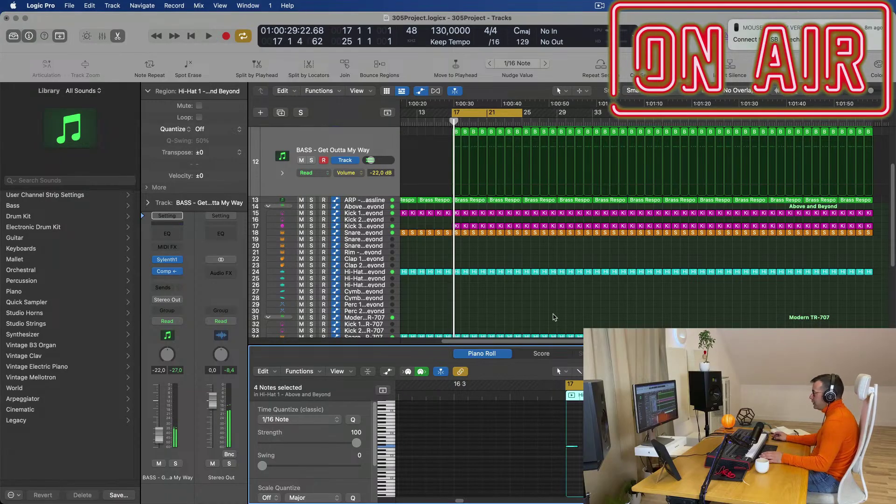
# Set the Ride - Modern TR-707 track's volume to -25.0 dB
pyautogui.scroll(-5, 527, 304)
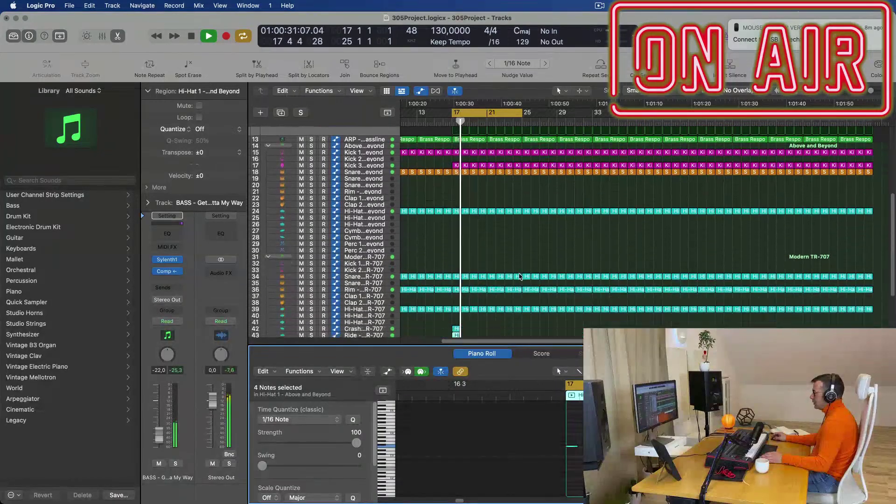
pyautogui.press('space')
pyautogui.press('space')
pyautogui.click(377, 281)
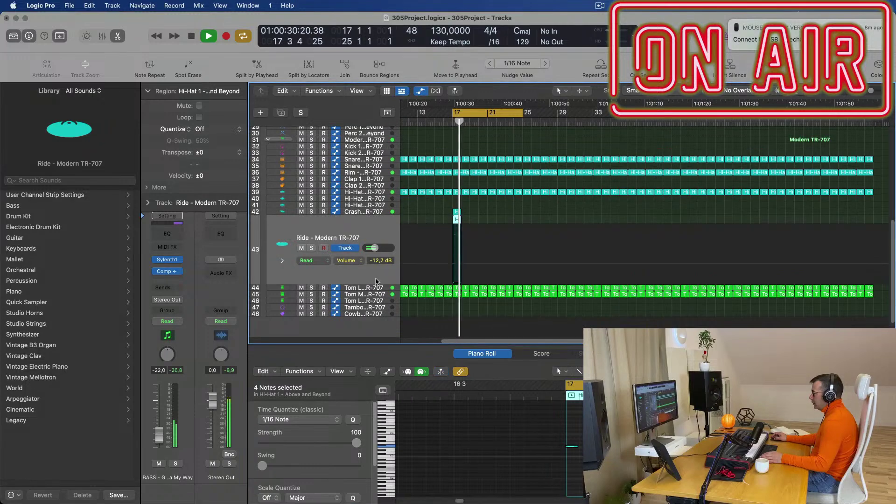
pyautogui.press('Return')
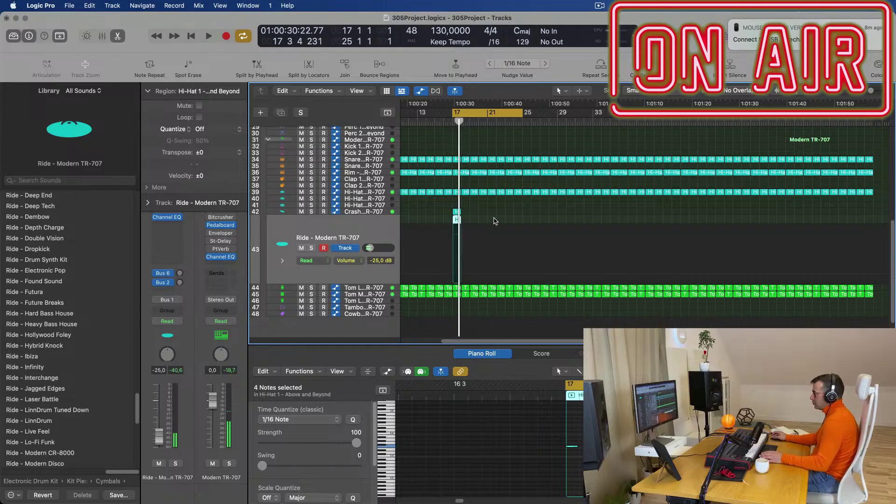
# Repeat the bar 17 ride region through bar 24 during playback
pyautogui.press('space')
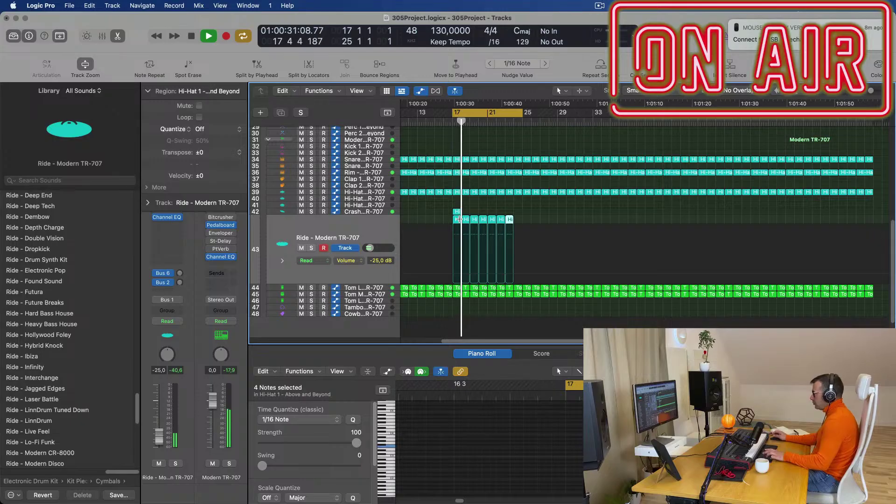
pyautogui.scroll(5, 532, 211)
pyautogui.hscroll(-3, 531, 235)
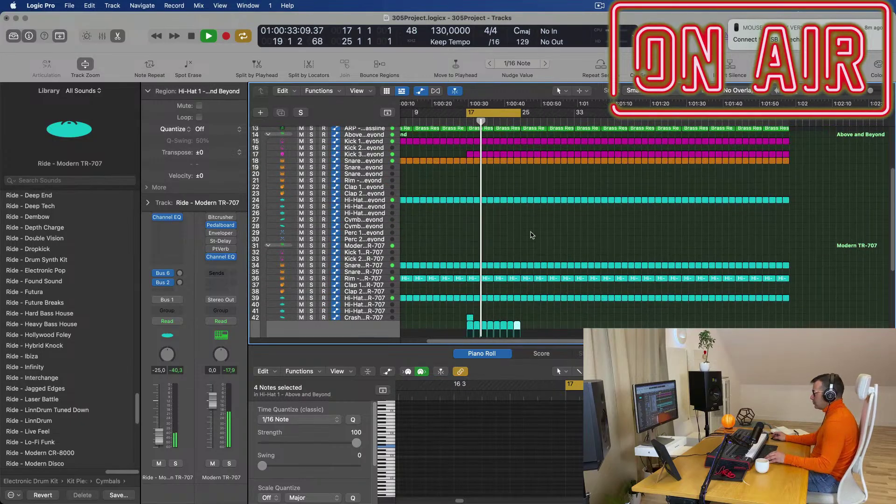
pyautogui.scroll(3, 530, 234)
pyautogui.hscroll(-3, 530, 234)
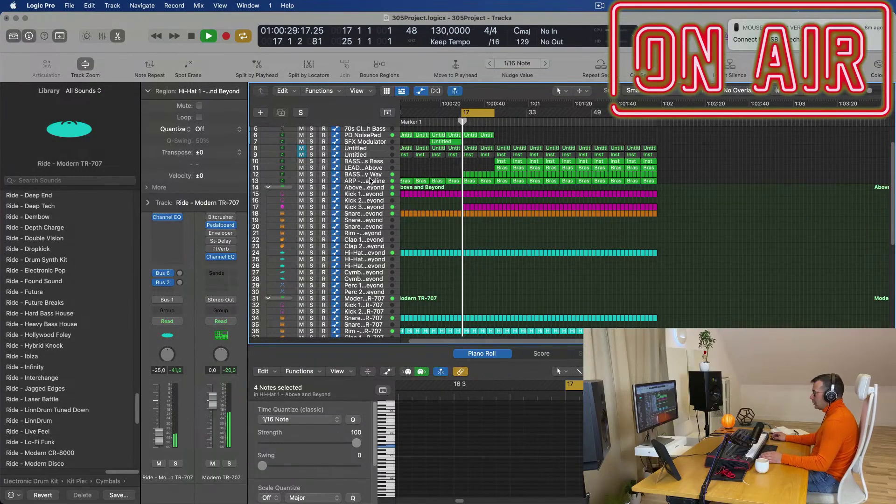
# Ramp the ARP - Fat Bassline filter cutoff up from bar 17 to about 4.7 at the end of bar 20, restarting playback
pyautogui.click(370, 182)
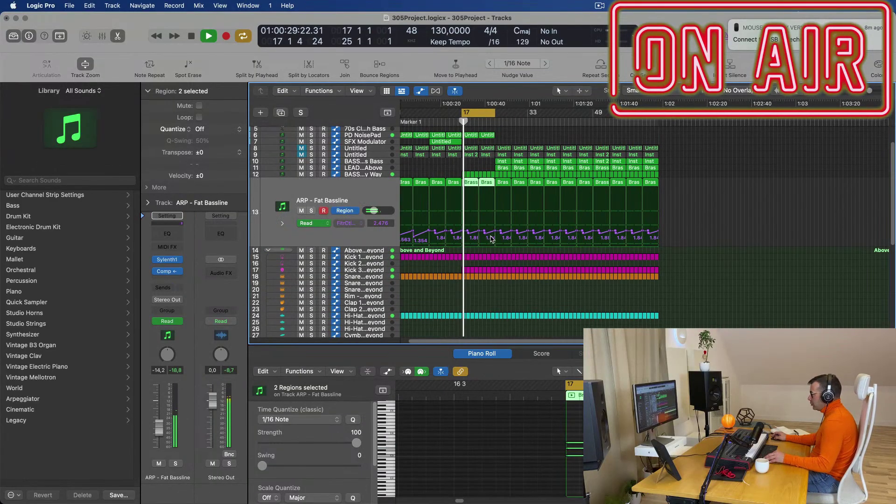
pyautogui.press('super+Right')
pyautogui.press('super+Right')
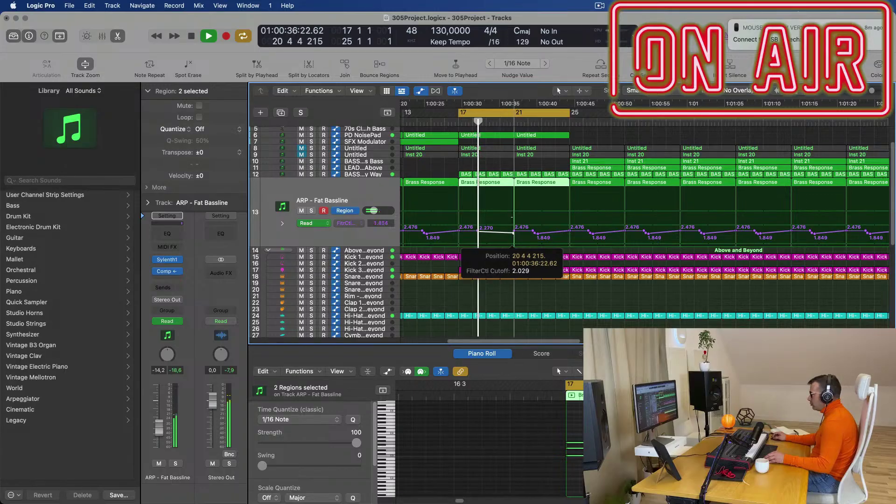
pyautogui.moveTo(514, 233); pyautogui.dragTo(513, 218)
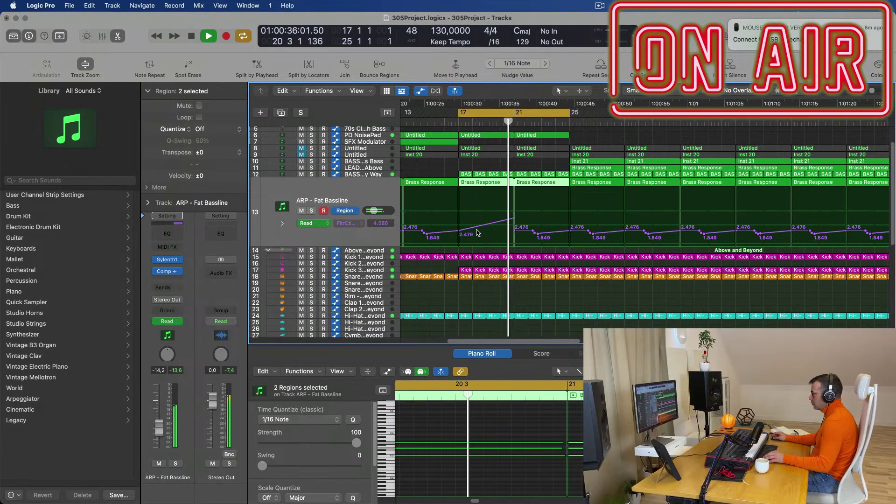
pyautogui.press('super+Left')
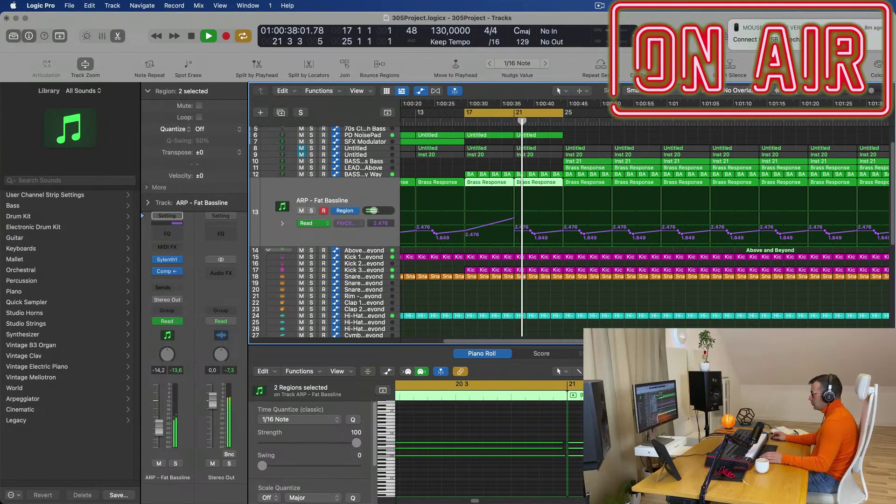
pyautogui.press('space')
pyautogui.press('space')
# Copy the BASS - Fat Chorus Bass region Inst 21 from bar 25 to bar 21
pyautogui.click(593, 162)
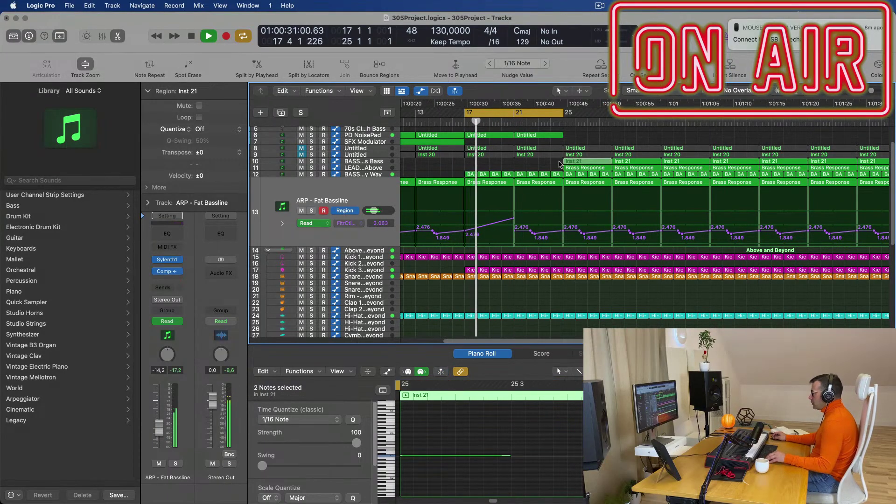
pyautogui.moveTo(590, 163); pyautogui.dragTo(541, 162)
pyautogui.press('super+Left')
pyautogui.press('super+Left')
pyautogui.press('super+Left')
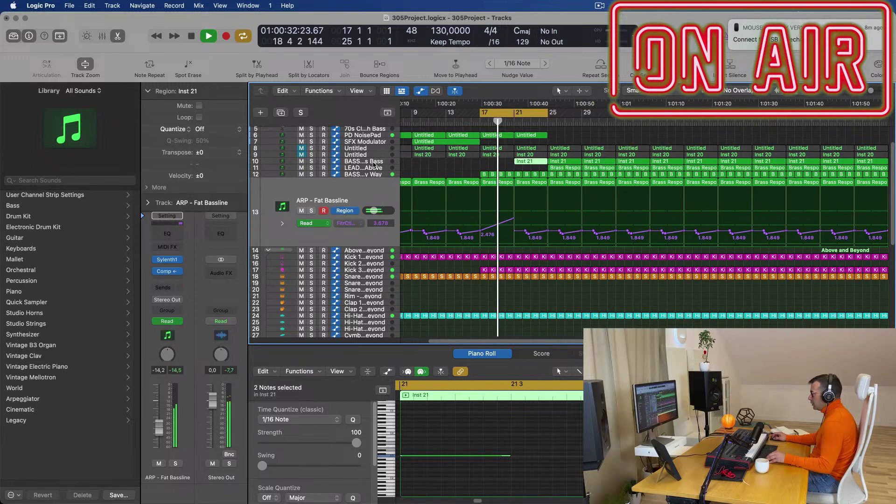
# Select the BASS - Fat Chorus Bass track and review its bar 21 entry within the looped bars 17 through 24
pyautogui.click(373, 162)
pyautogui.scroll(3, 442, 182)
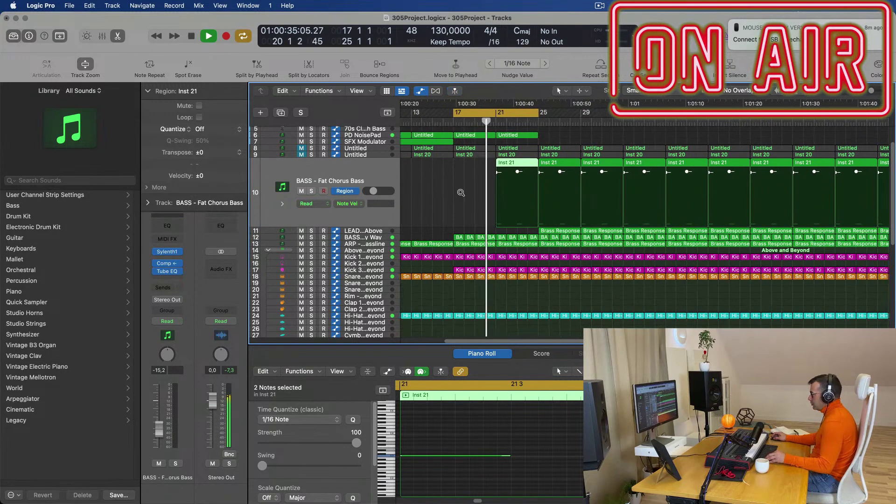
pyautogui.scroll(-3, 446, 195)
pyautogui.hscroll(2, 485, 196)
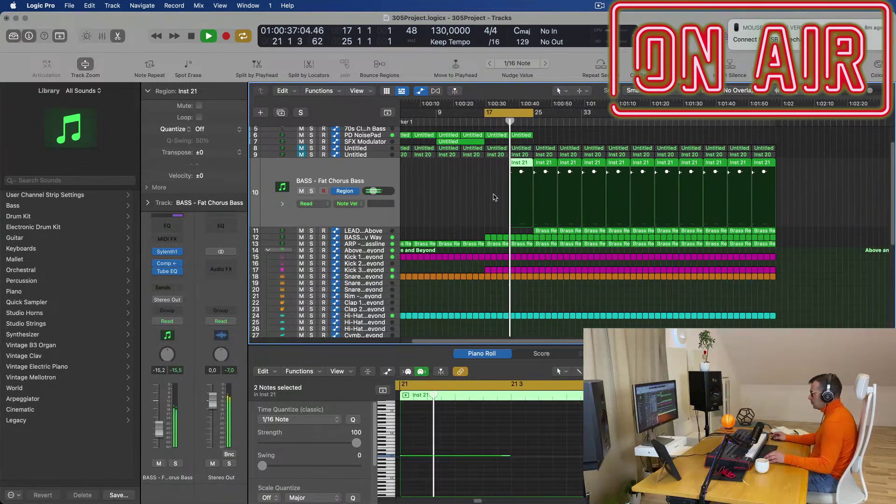
pyautogui.press('super+Right')
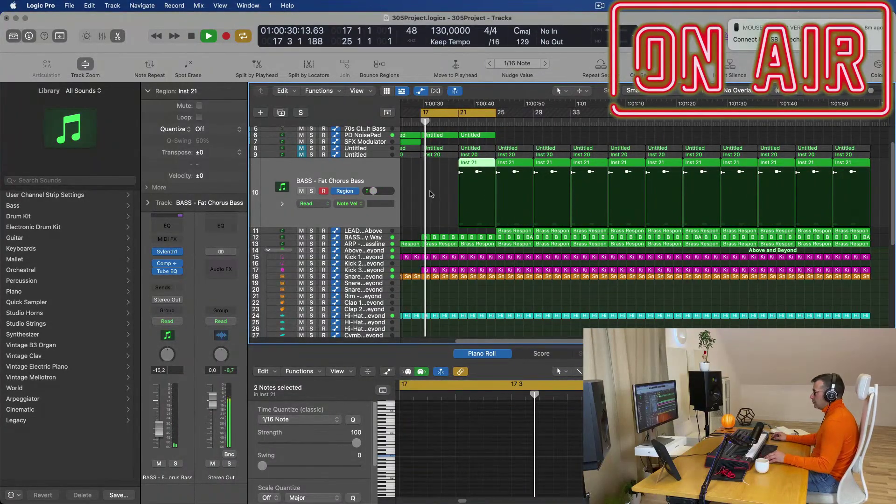
pyautogui.press('super+Right')
pyautogui.hscroll(-5, 435, 191)
pyautogui.hscroll(1, 498, 195)
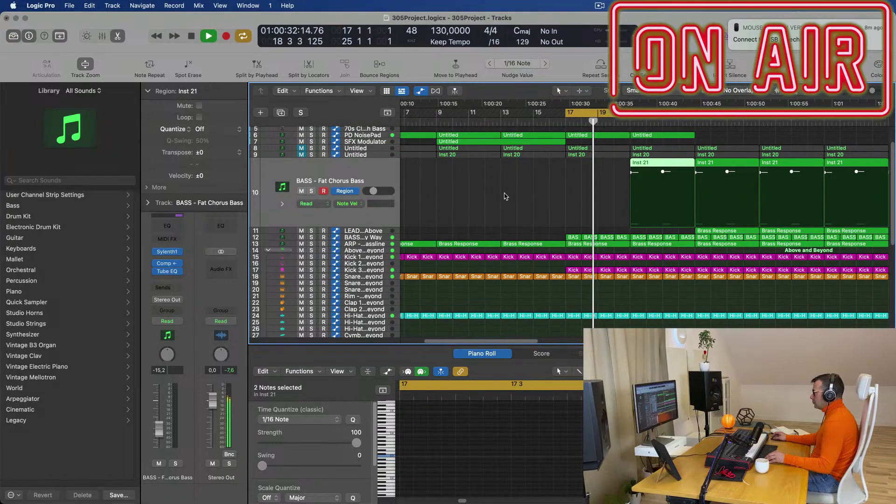
pyautogui.scroll(-1, 505, 193)
pyautogui.scroll(-3, 505, 193)
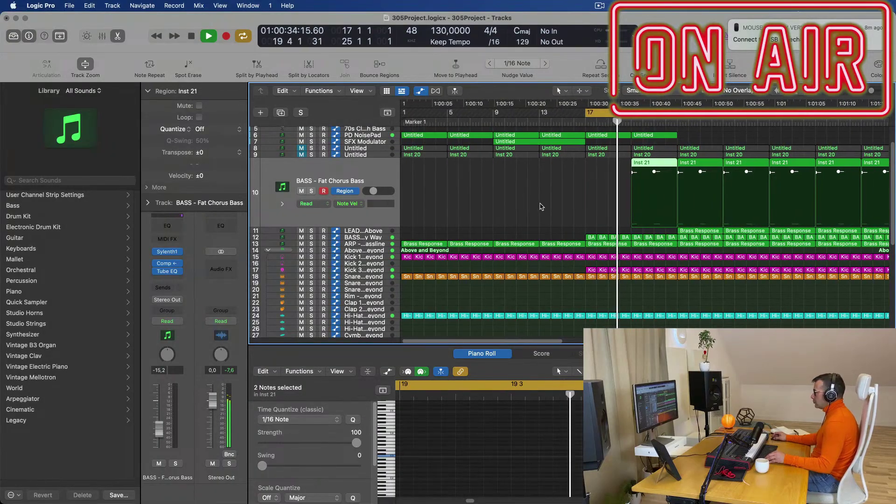
pyautogui.press('super+Right')
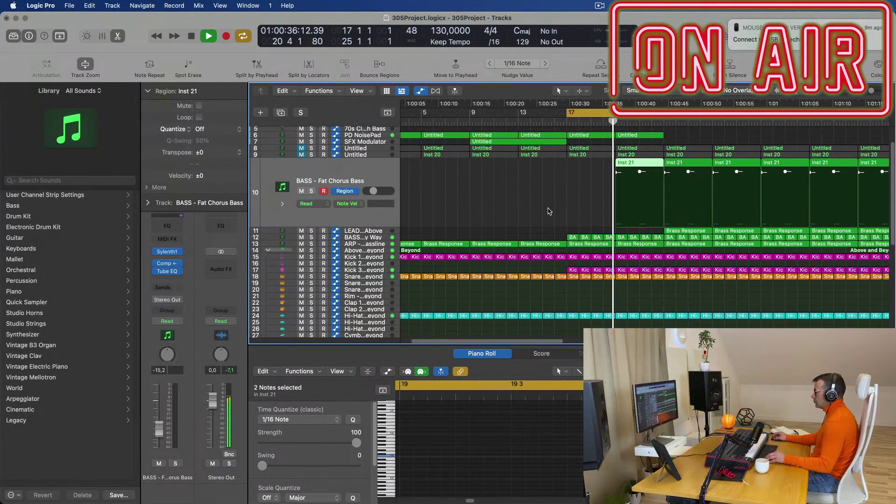
# Join the two ARP - Fat Bassline regions at bars 17 through 24 and shift the 2.476 cutoff point slightly past bar 21
pyautogui.click(380, 238)
pyautogui.click(378, 246)
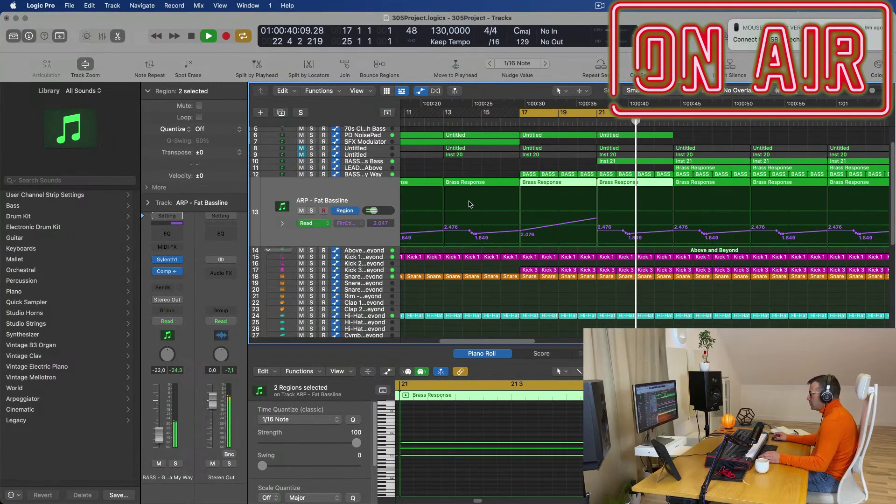
pyautogui.press('space')
pyautogui.press('space')
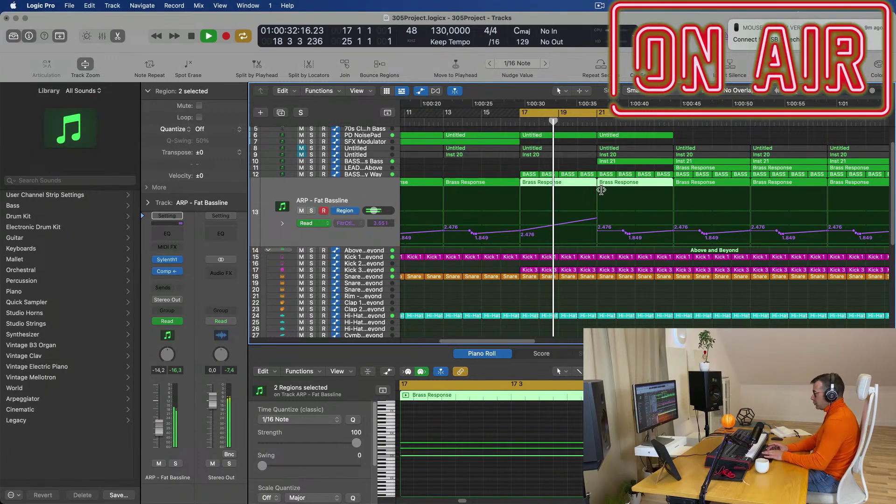
pyautogui.press('super+j')
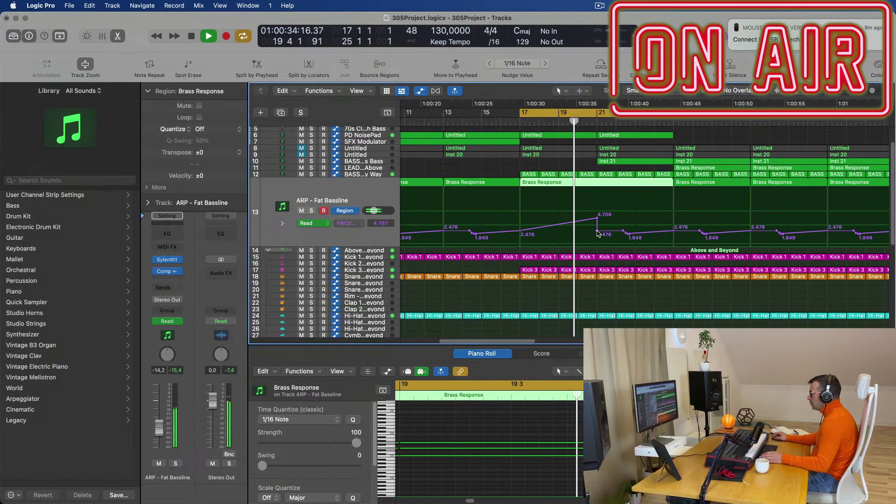
pyautogui.moveTo(597, 231); pyautogui.dragTo(599, 231)
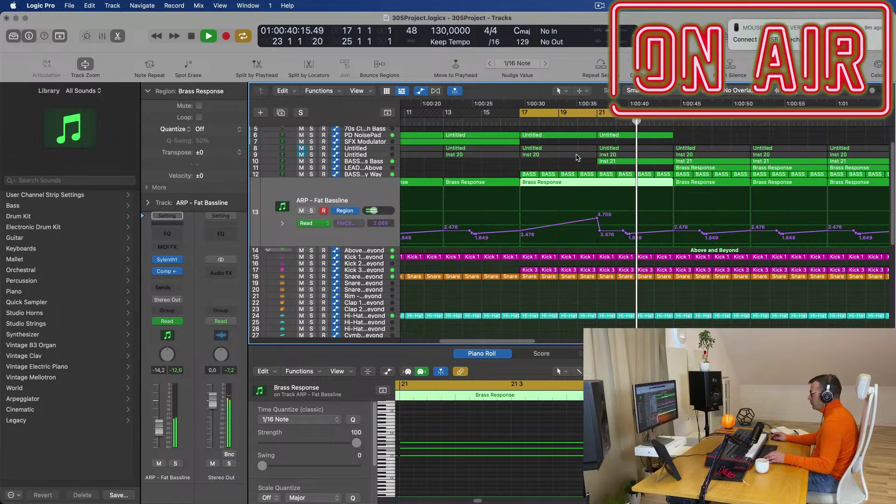
pyautogui.press('space')
pyautogui.press('space')
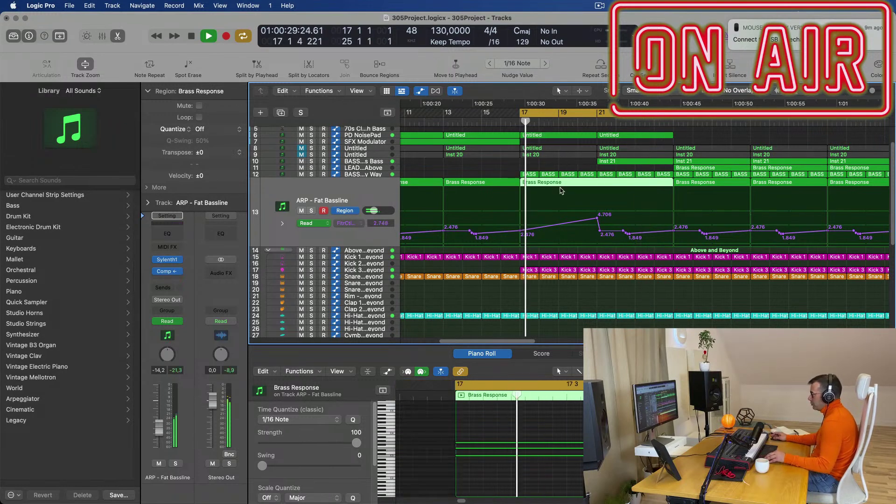
# Set the BASS - Fat Chorus Bass track's volume to -12.2 dB and restart playback from bar 17
pyautogui.scroll(-6, 526, 178)
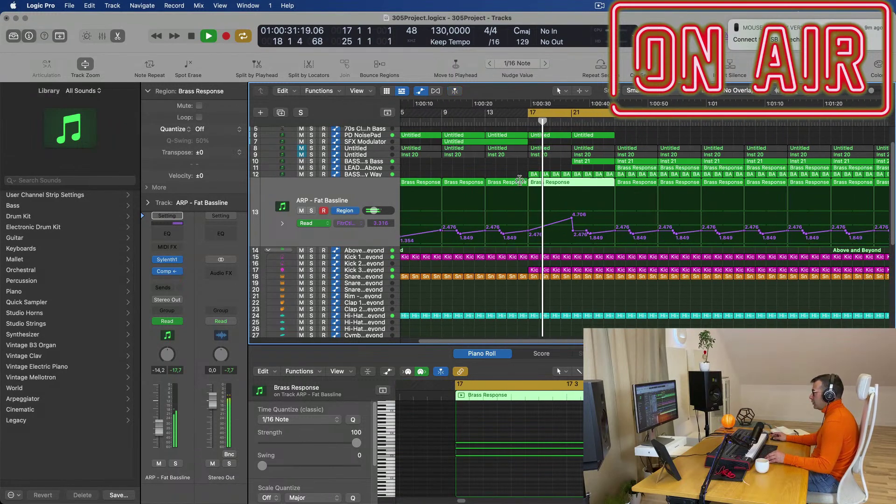
pyautogui.scroll(3, 508, 179)
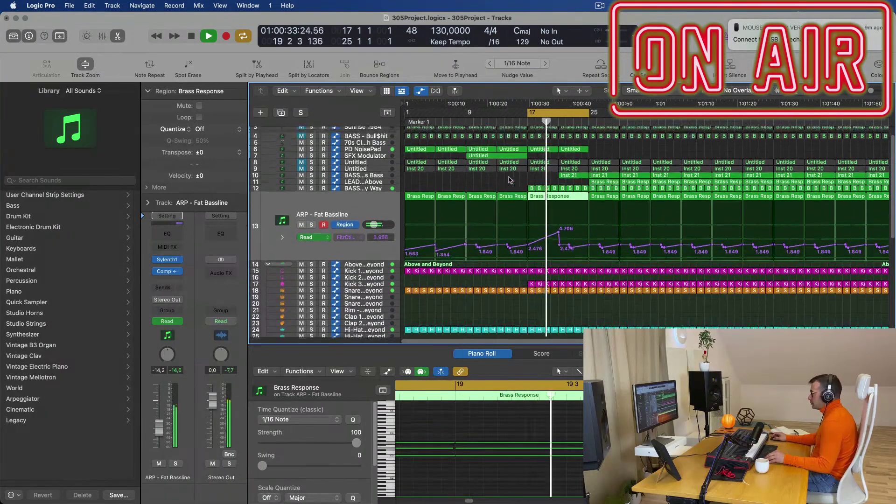
pyautogui.click(390, 180)
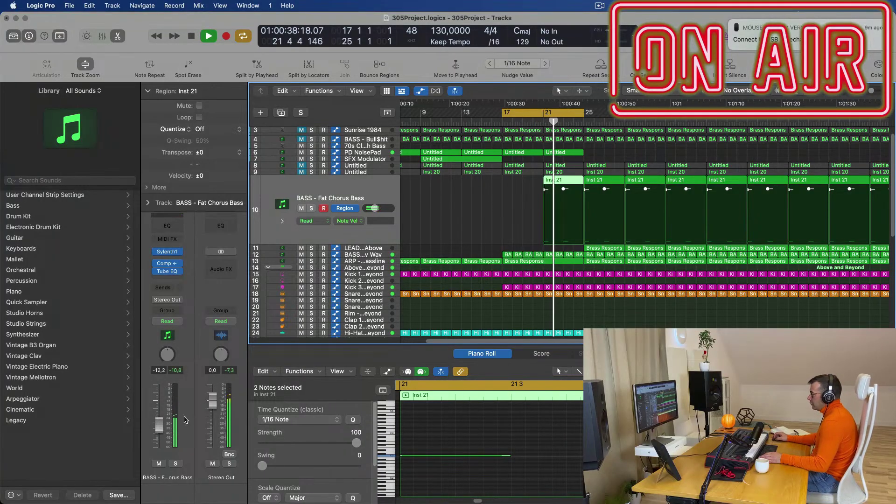
pyautogui.press('space')
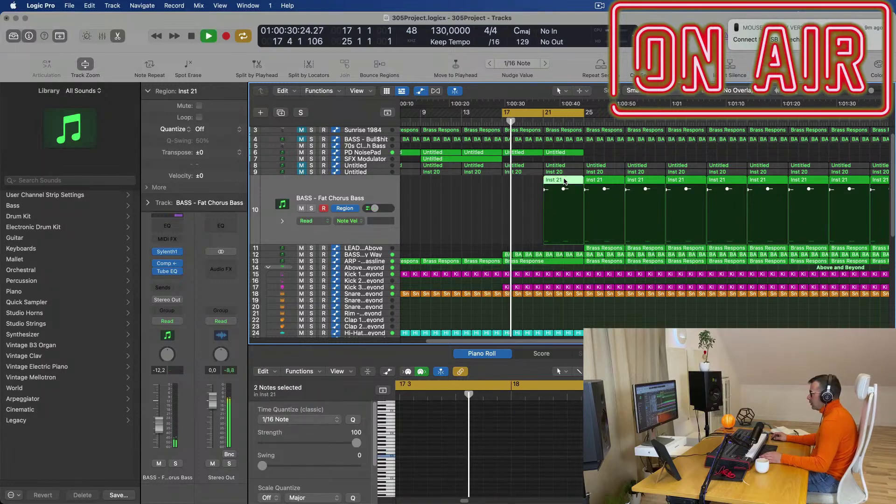
# Shorten the opening note of the Inst 21 bass region at bar 21 and restart playback from bar 17
pyautogui.press('e')
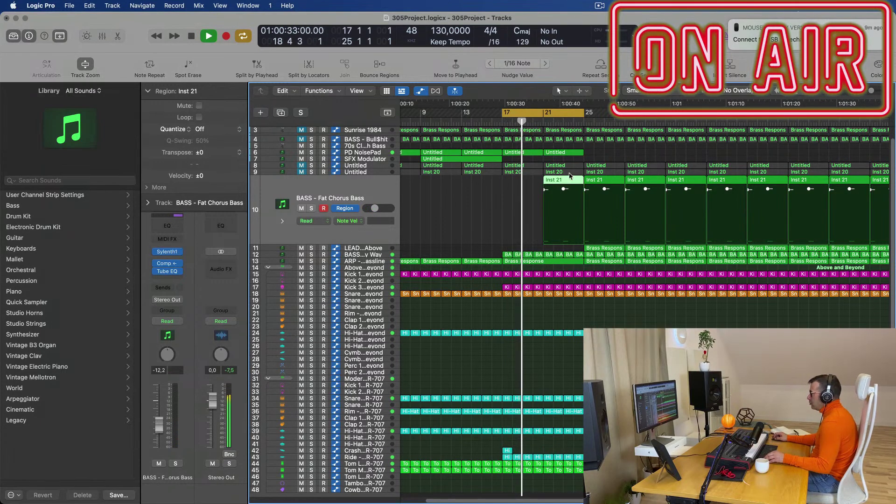
pyautogui.press('e')
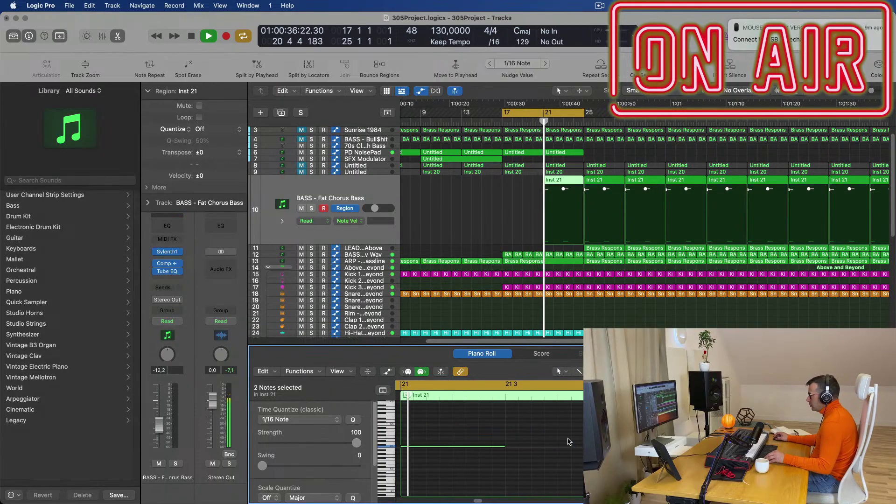
pyautogui.click(495, 441)
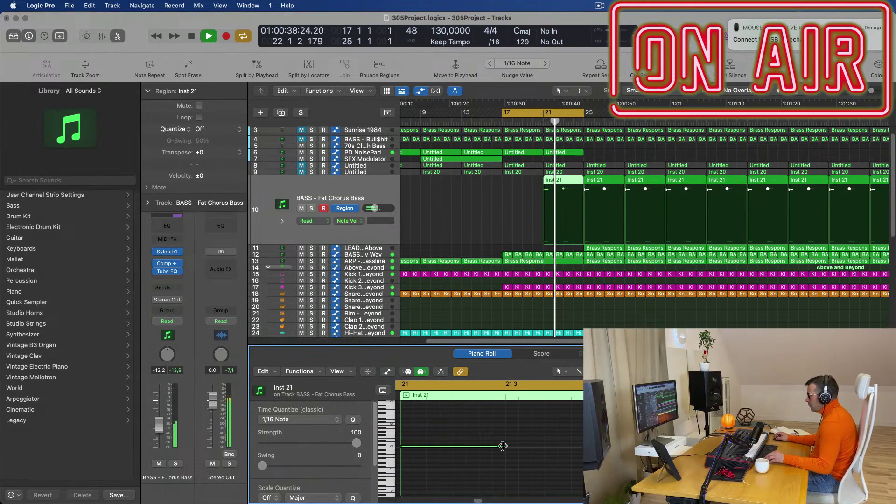
pyautogui.moveTo(502, 446); pyautogui.dragTo(440, 453)
pyautogui.press('Return')
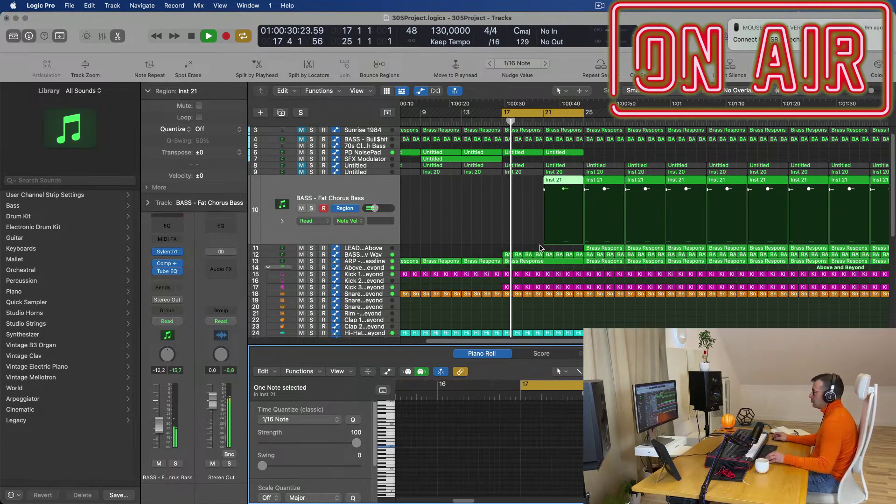
# Play back looped bars 17 through 24 and examine the bass and drum tracks around the bar 21 bass entry
pyautogui.hscroll(-3, 474, 214)
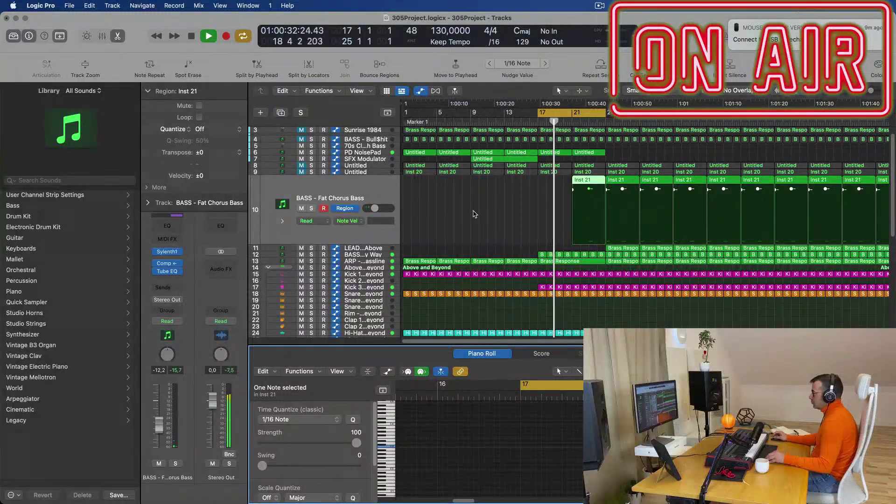
pyautogui.press('super+Right')
pyautogui.hscroll(4, 510, 214)
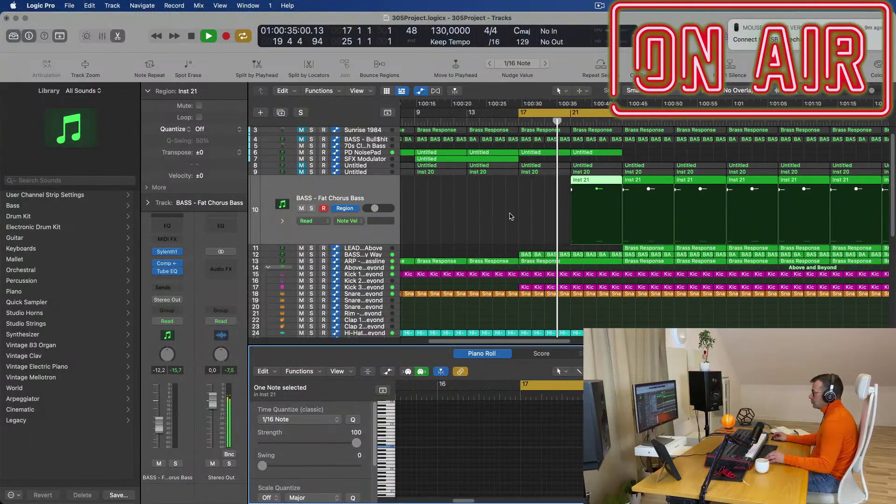
pyautogui.press('super+Left')
pyautogui.hscroll(-5, 521, 216)
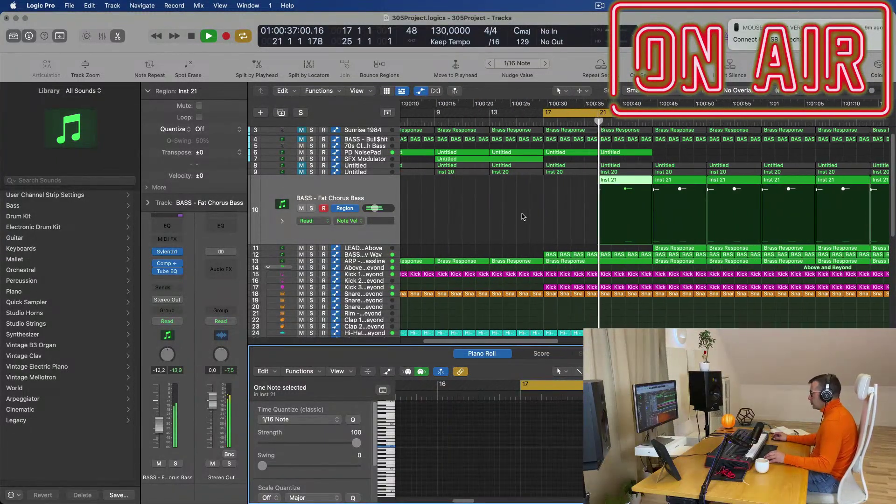
pyautogui.press('space')
pyautogui.press('space')
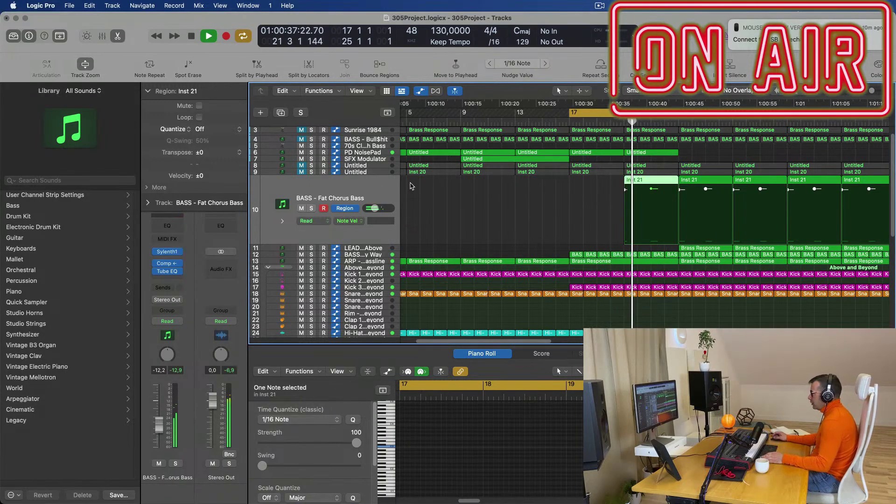
pyautogui.scroll(5, 544, 209)
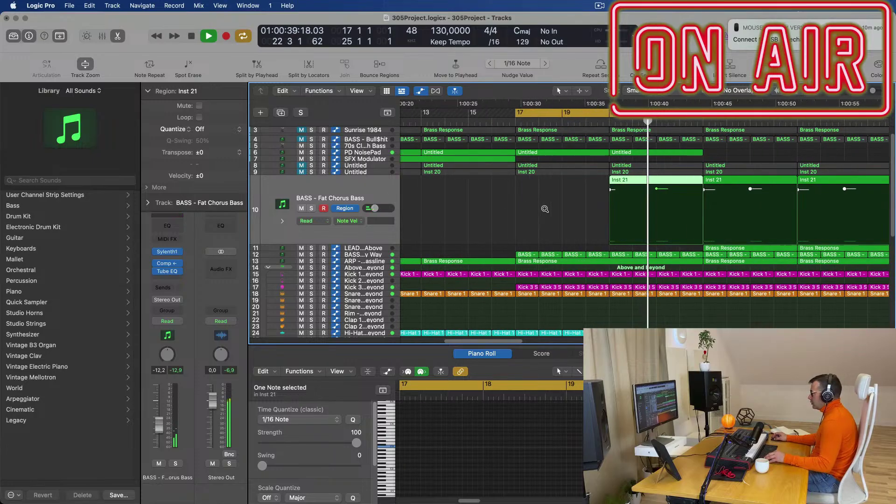
pyautogui.press('space')
pyautogui.press('space')
pyautogui.scroll(-3, 645, 232)
pyautogui.scroll(-2, 643, 233)
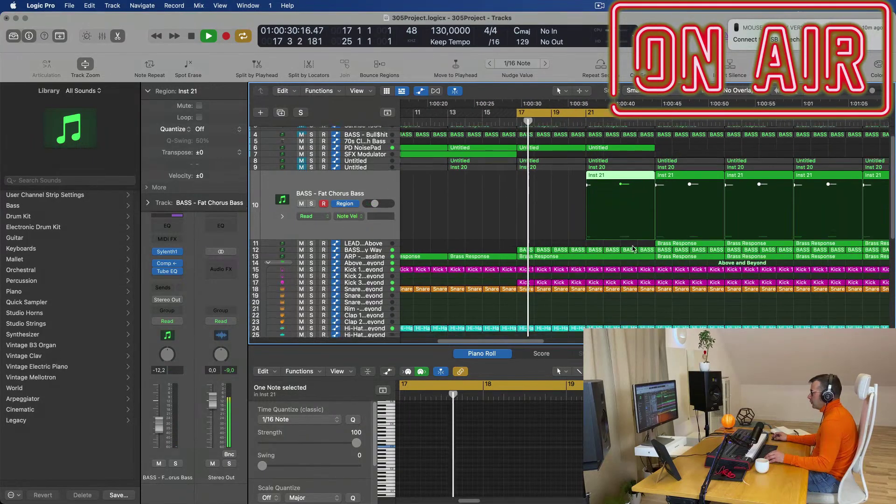
pyautogui.scroll(-5, 632, 242)
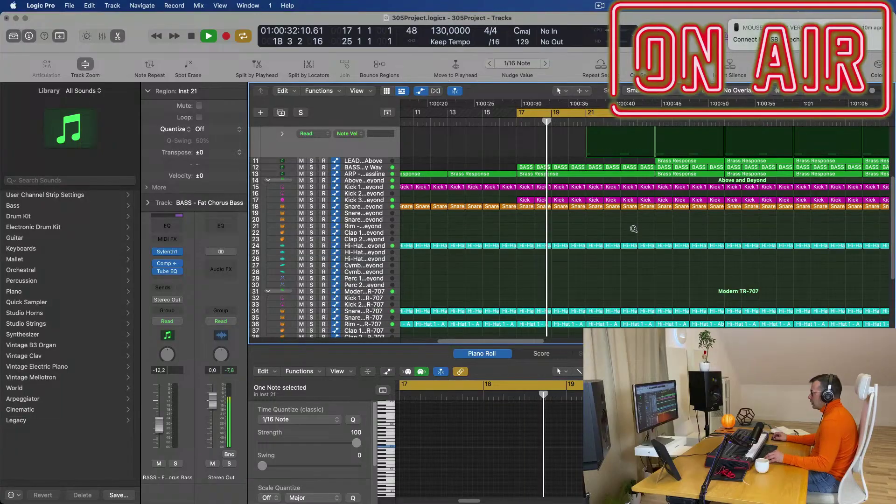
# Copy the bar 20 Snare 1 - Above and Beyond region to the Snare 3 track just after bar 21 and play from bar 21
pyautogui.scroll(5, 607, 252)
pyautogui.click(578, 278)
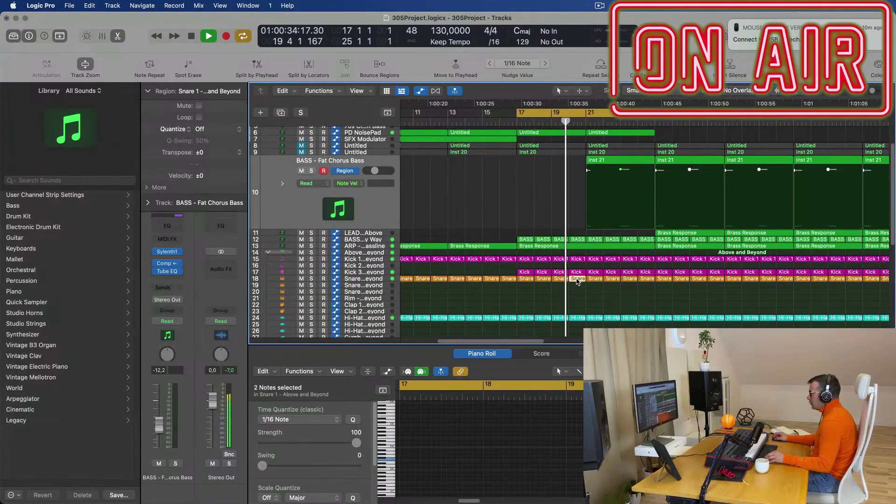
pyautogui.moveTo(576, 279); pyautogui.dragTo(599, 289)
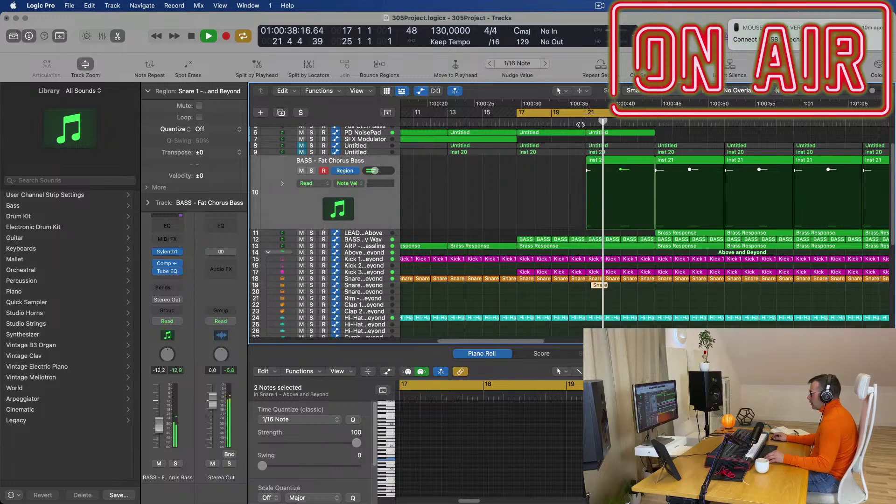
pyautogui.click(386, 288)
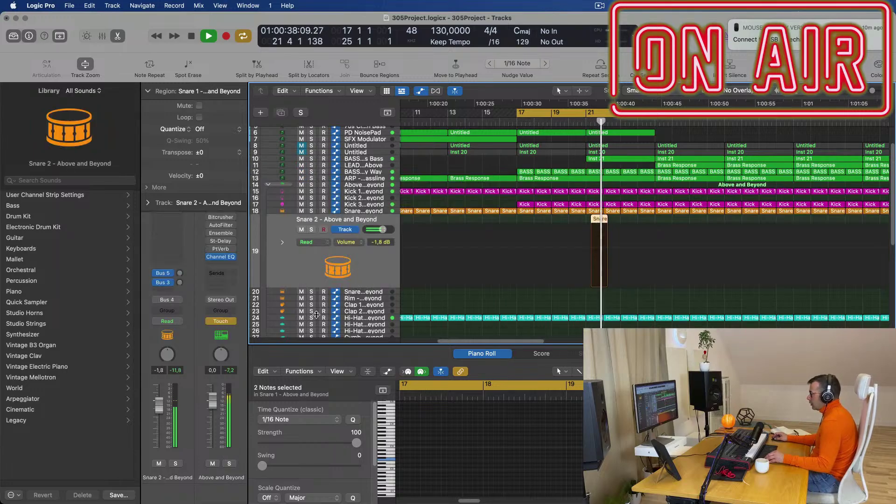
pyautogui.moveTo(601, 222); pyautogui.dragTo(599, 296)
pyautogui.click(585, 122)
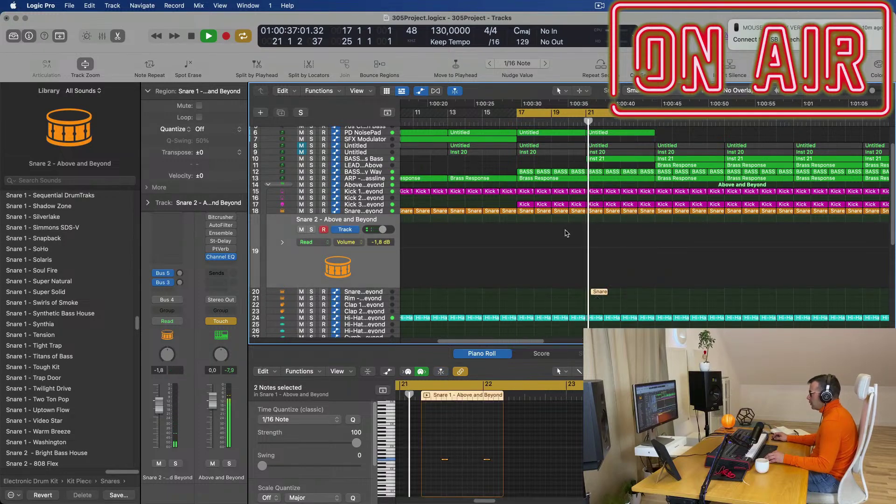
# Rework the copied snare region on the Snare 3 track into a five-note pattern filling bars 21 and 22
pyautogui.press('super+Left')
pyautogui.hscroll(2, 470, 318)
pyautogui.scroll(4, 534, 302)
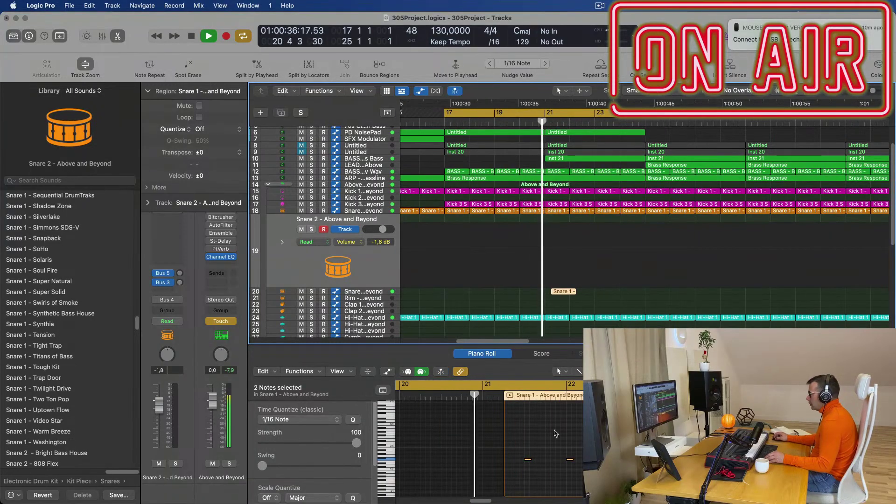
pyautogui.moveTo(525, 452); pyautogui.dragTo(582, 472)
pyautogui.scroll(3, 536, 472)
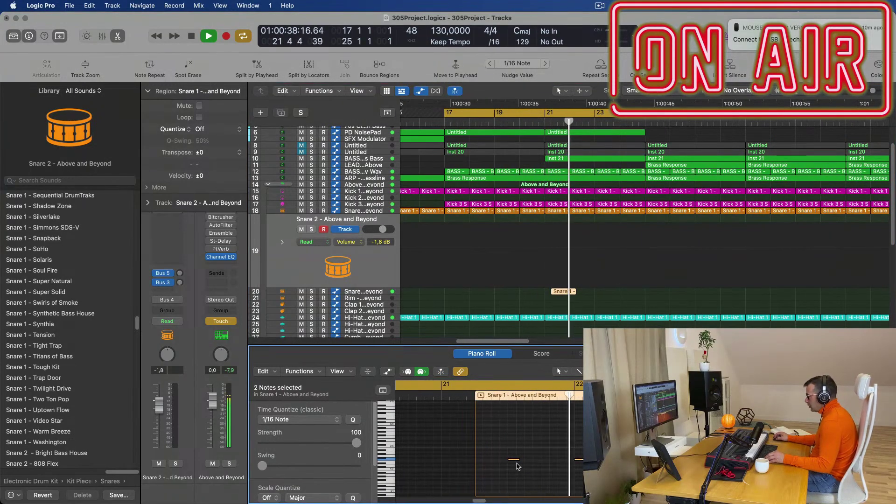
pyautogui.moveTo(512, 460)
pyautogui.mouseDown()
pyautogui.moveTo(482, 462)
pyautogui.moveTo(498, 462)
pyautogui.mouseUp()
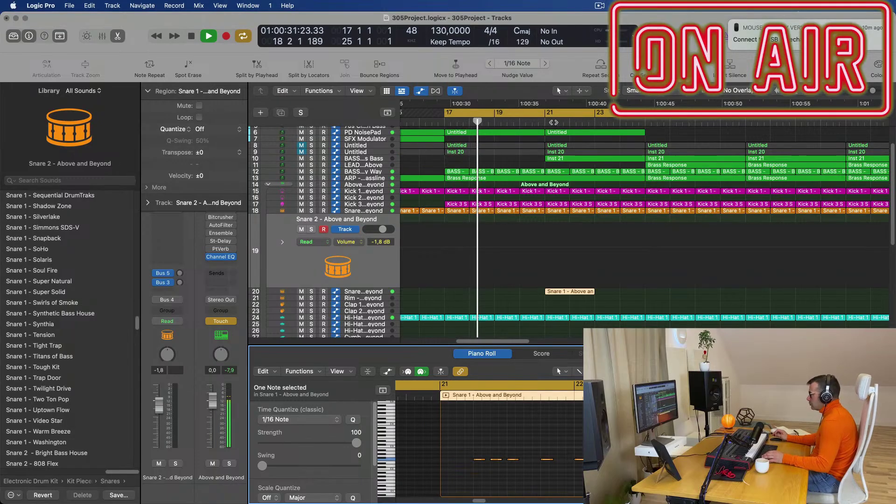
# Set the Snare 2 - Above and Beyond track's volume to -6.0 dB and select the Snare 3 track
pyautogui.click(358, 255)
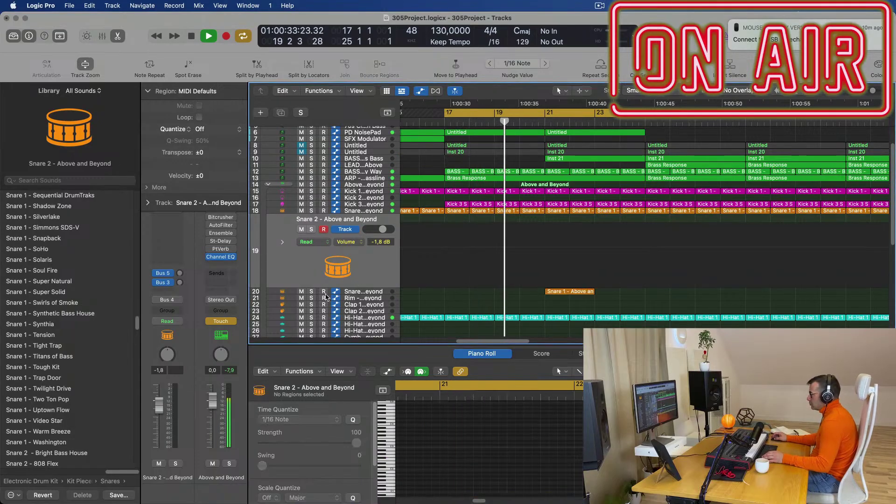
pyautogui.moveTo(158, 404); pyautogui.dragTo(155, 420)
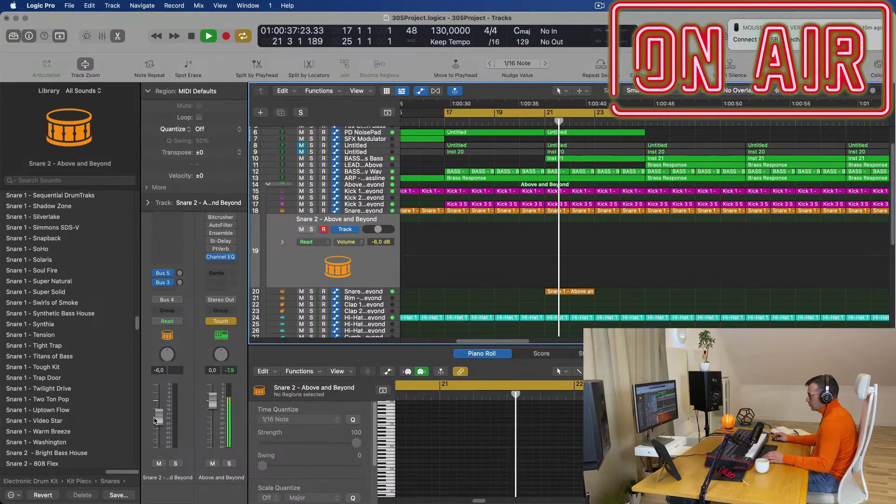
pyautogui.click(376, 290)
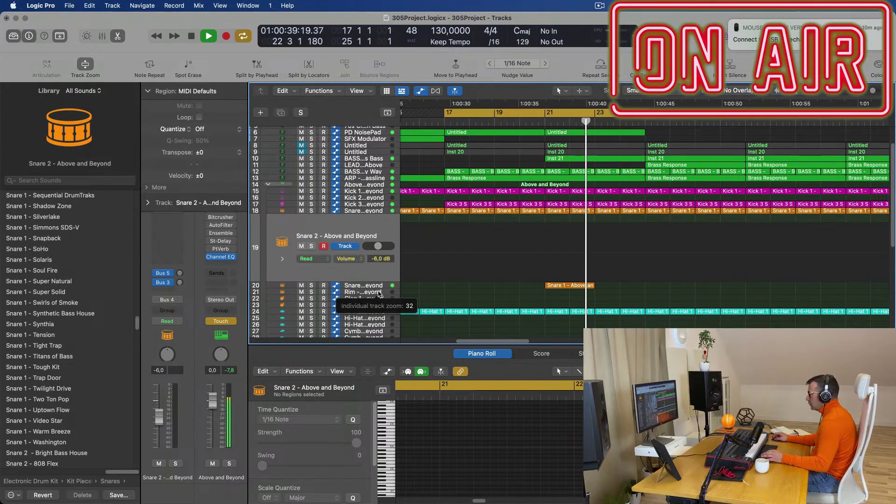
# Copy the bar 21 snare region from Snare 3 to the Hi-Hat Open - Modern TR-707 track and delete the original
pyautogui.scroll(-10, 596, 280)
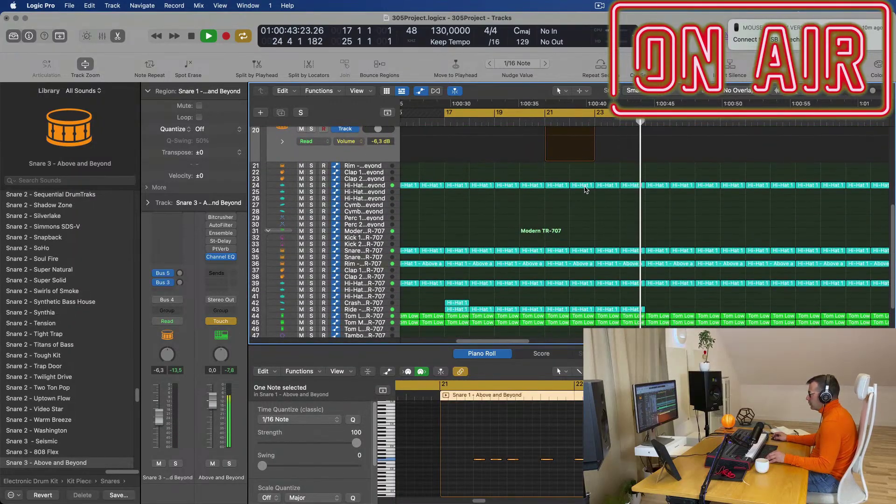
pyautogui.scroll(2, 586, 189)
pyautogui.press('space')
pyautogui.moveTo(575, 133); pyautogui.dragTo(571, 328)
pyautogui.press('space')
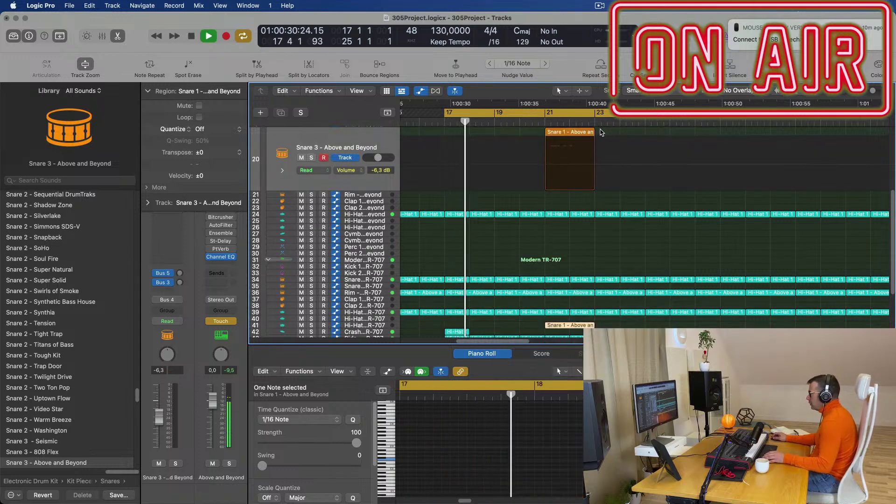
pyautogui.click(584, 132)
pyautogui.press('BackSpace')
# Select the copied region on the Hi-Hat Open - Modern TR-707 track and play it from bar 21
pyautogui.press('super+Right')
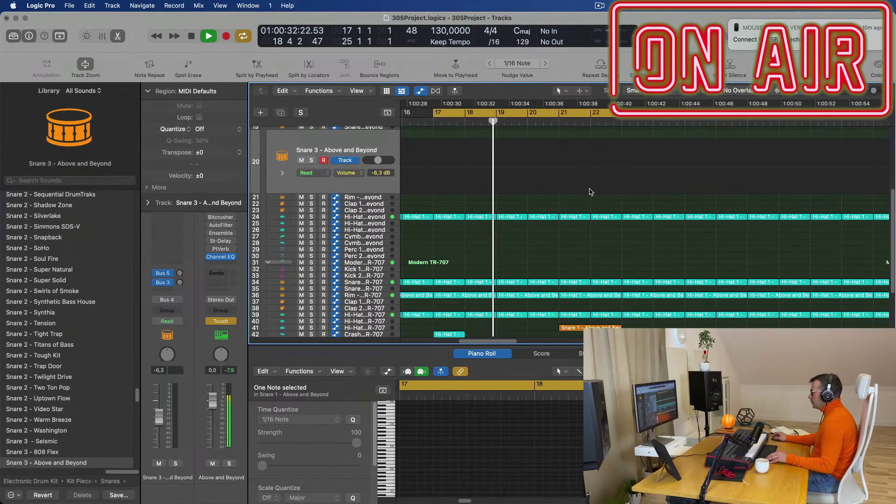
pyautogui.press('super+Right')
pyautogui.press('super+Right')
pyautogui.press('super+Left')
pyautogui.press('super+Left')
pyautogui.press('super+Left')
pyautogui.press('super+Left')
pyautogui.scroll(-5, 608, 221)
pyautogui.press('super+Right')
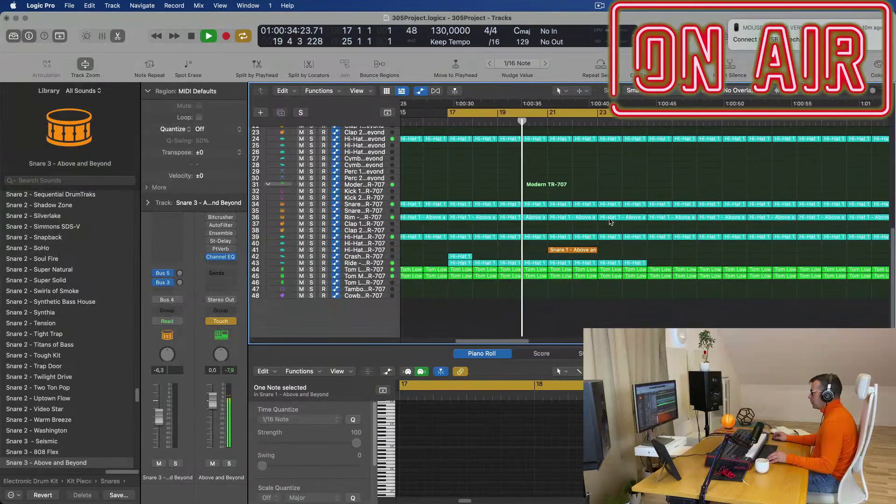
pyautogui.press('super+Right')
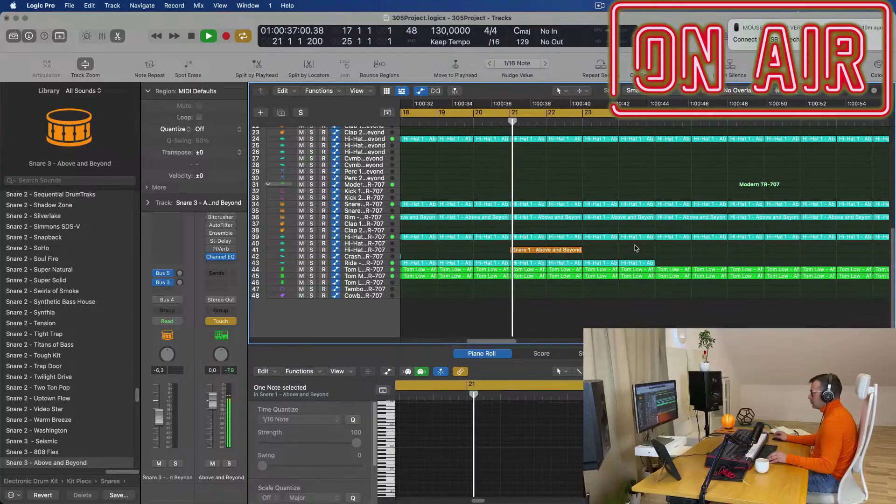
pyautogui.press('super+Left')
pyautogui.click(589, 250)
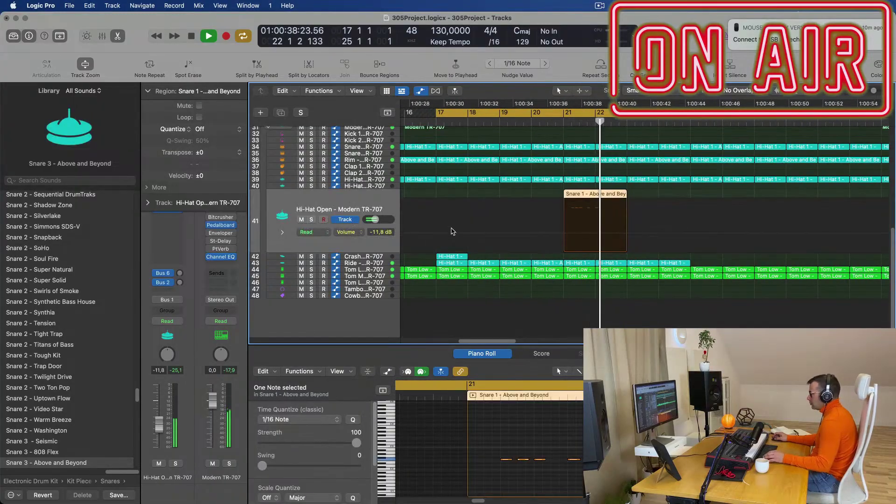
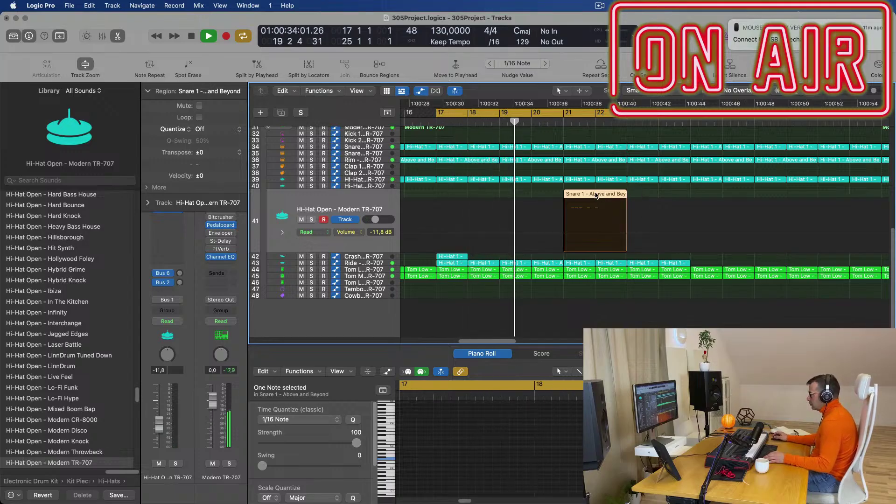
pyautogui.click(582, 446)
pyautogui.click(564, 118)
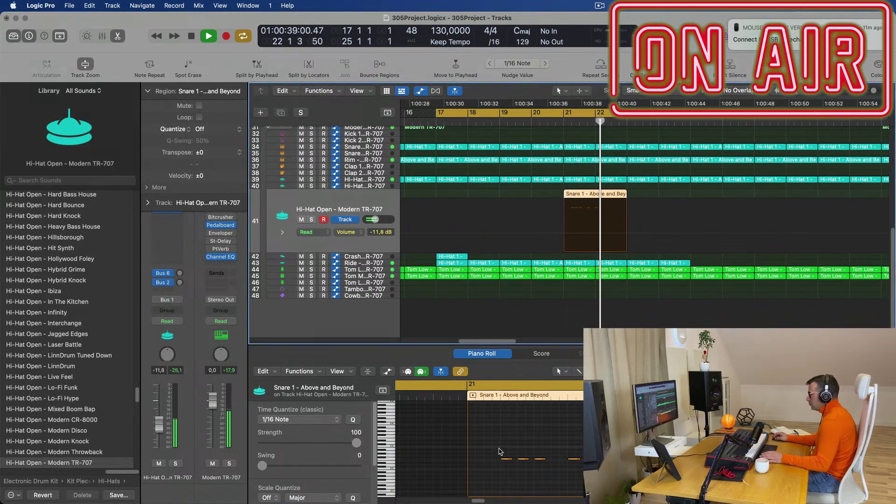
# Transpose all five notes of the open hi-hat region up one octave and select its last note
pyautogui.moveTo(499, 451); pyautogui.dragTo(584, 469)
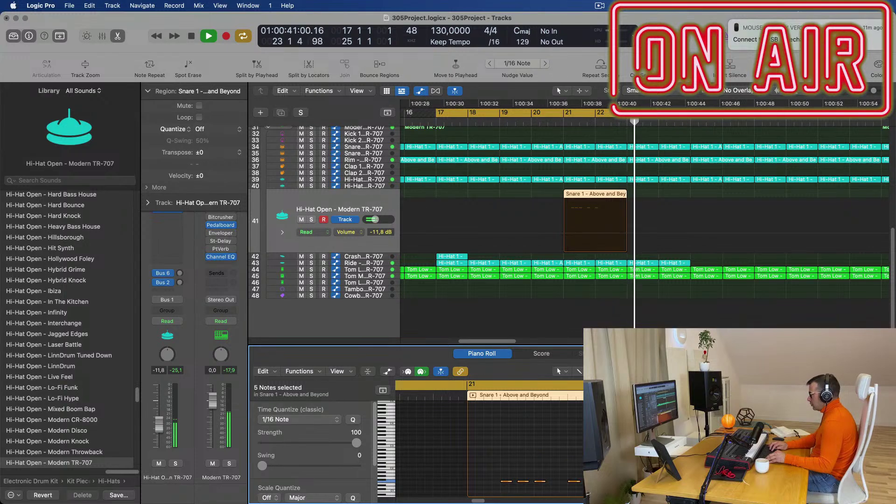
pyautogui.hotkey('alt', 'shift', 'Up')
pyautogui.hotkey('alt', 'shift', 'Up')
pyautogui.press('space')
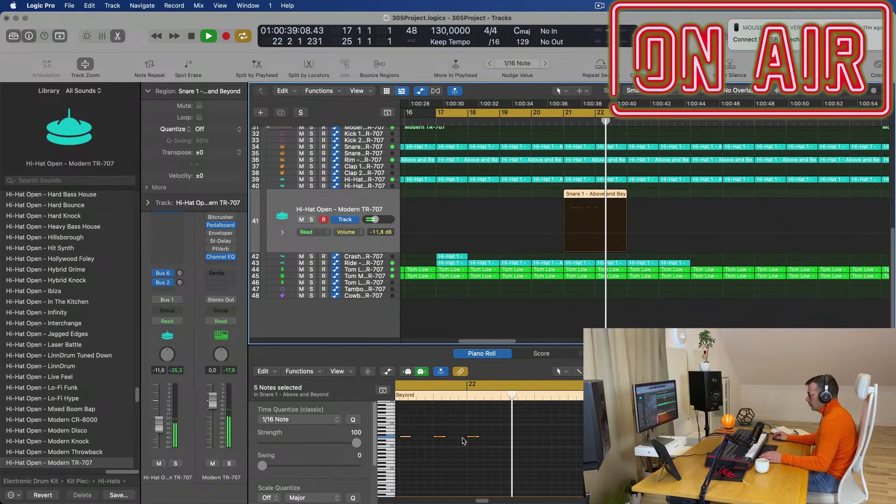
pyautogui.moveTo(503, 429); pyautogui.dragTo(459, 451)
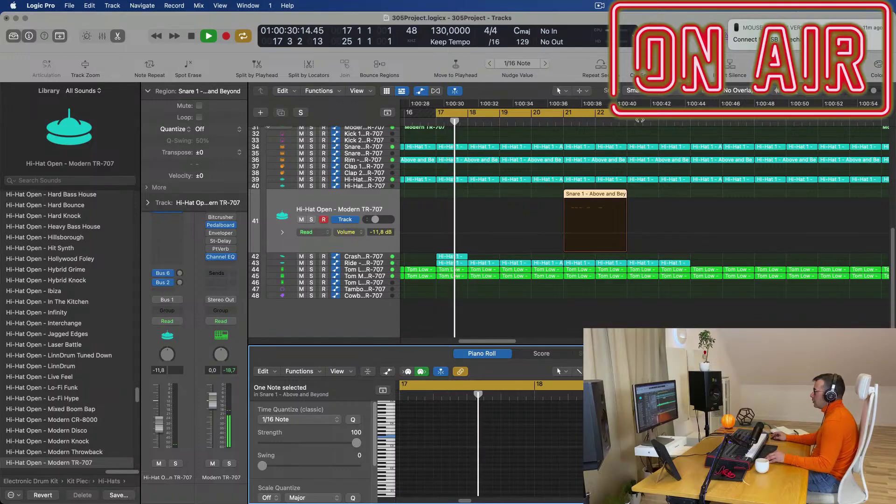
# Review the full arrangement's tracks around bars 17 through 24 while the loop plays
pyautogui.keyDown('alt'); pyautogui.scroll(-5, 613, 168); pyautogui.keyUp('alt')
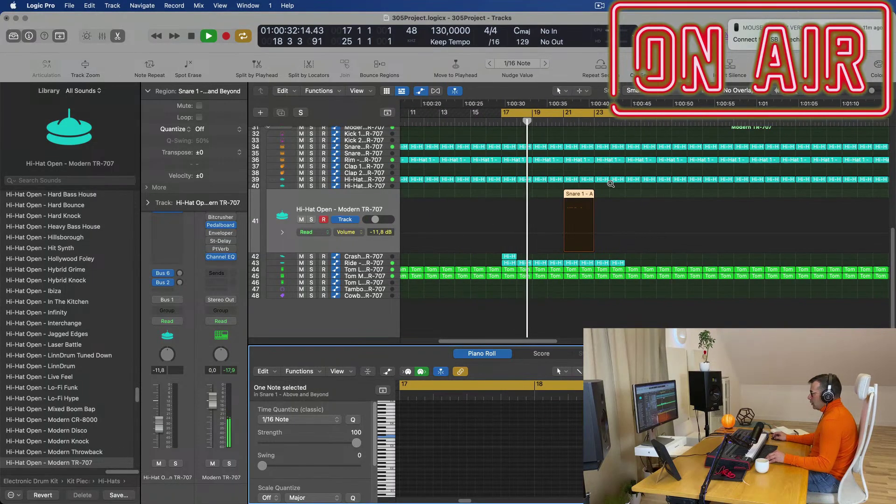
pyautogui.keyDown('alt'); pyautogui.scroll(2, 611, 185); pyautogui.keyUp('alt')
pyautogui.scroll(10, 629, 192)
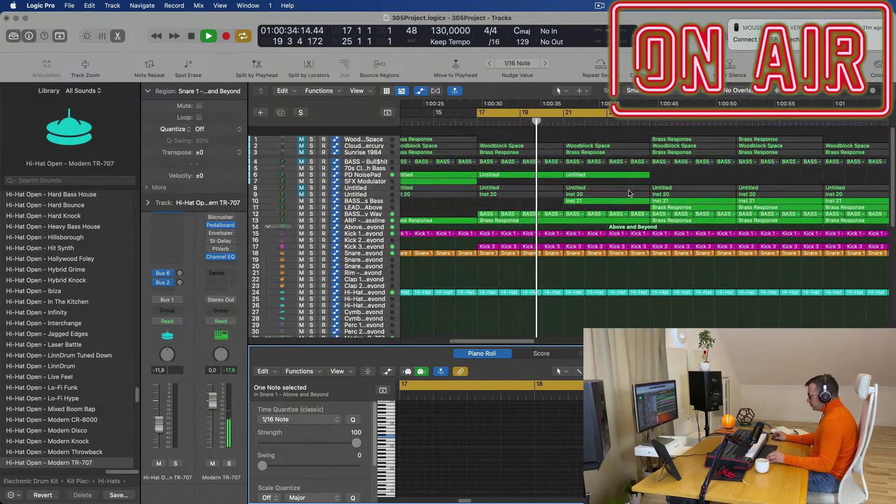
pyautogui.scroll(-3, 630, 193)
pyautogui.scroll(-3, 621, 227)
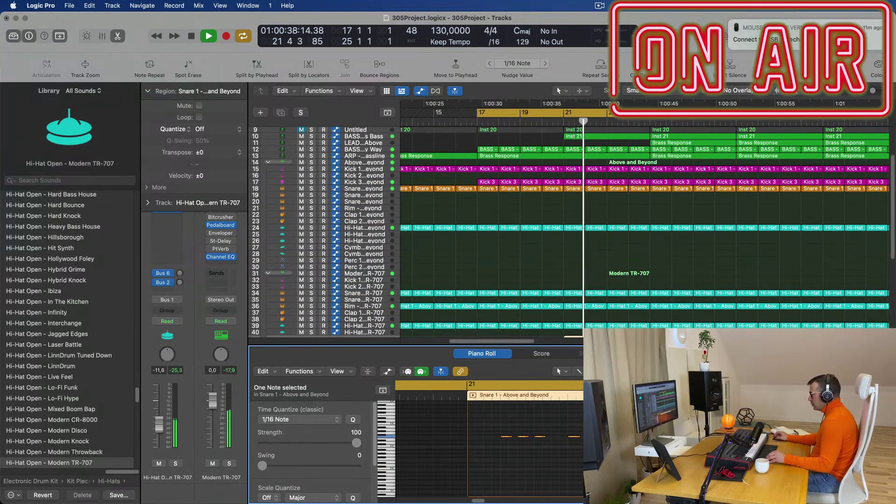
# Move the bar 21 snare region from the open hi-hat track to the Snare 2 - Modern TR-707 track and transpose its five notes down one octave
pyautogui.hscroll(3, 531, 427)
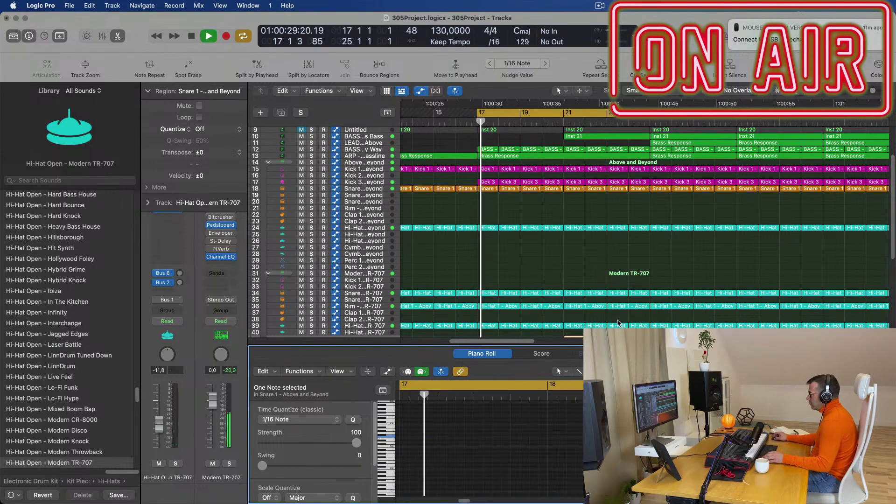
pyautogui.scroll(-5, 627, 277)
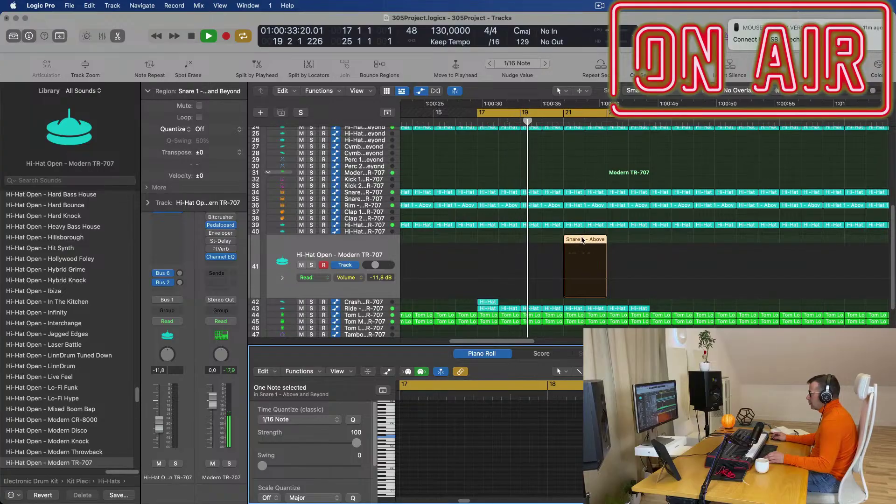
pyautogui.moveTo(582, 241); pyautogui.dragTo(582, 200)
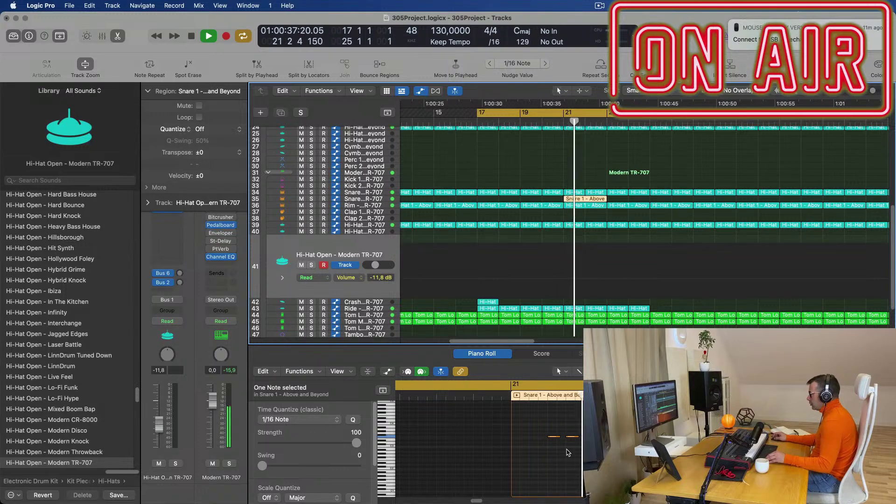
pyautogui.moveTo(538, 425); pyautogui.dragTo(637, 454)
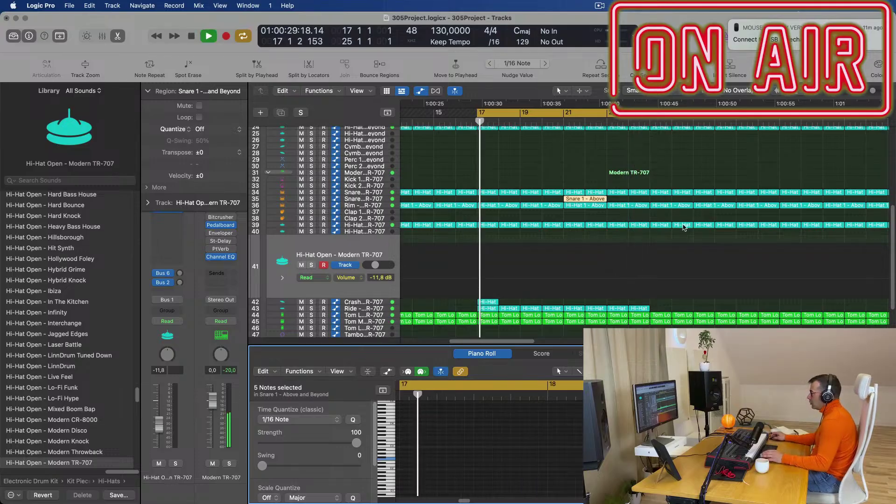
# Play the loop from bar 21 and select the moved region on the Snare 2 - Modern TR-707 track
pyautogui.click(562, 133)
pyautogui.click(563, 123)
pyautogui.press('super+Left')
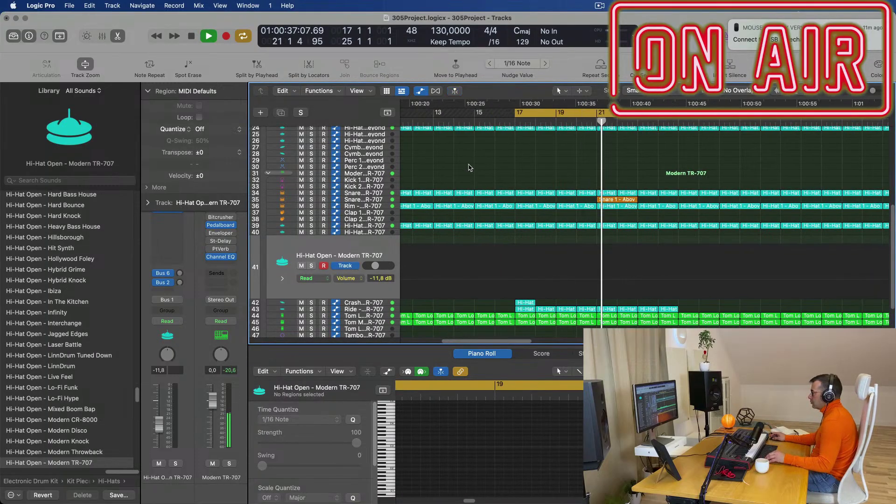
pyautogui.click(635, 200)
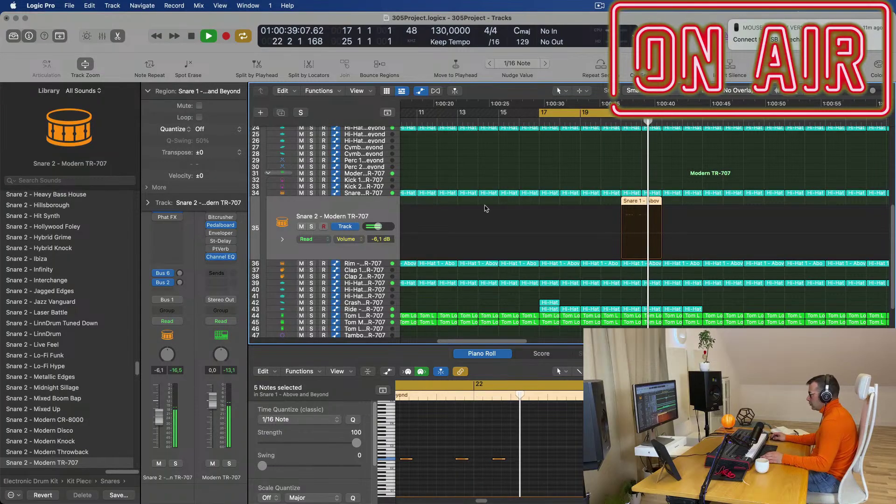
pyautogui.press('super+Left')
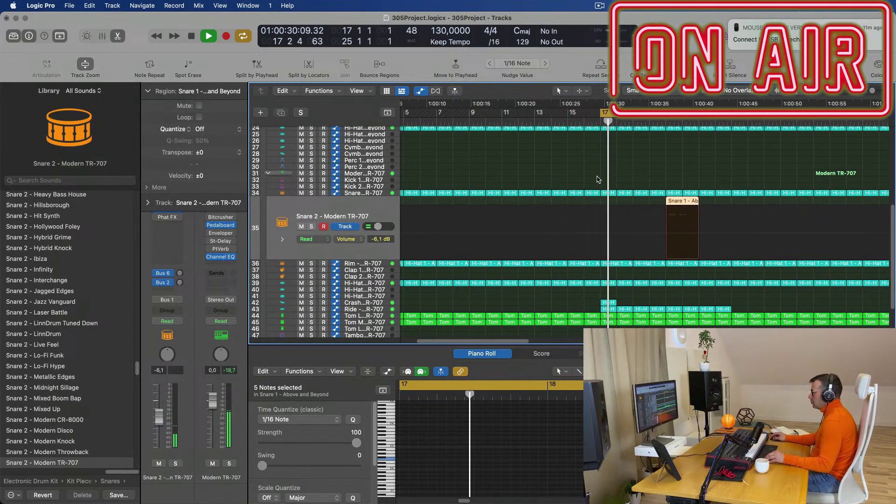
pyautogui.press('super+Left')
# Review the arrangement's instrument and drum tracks around bars 17 to 25 during loop playback, dismissing the mouse notification
pyautogui.scroll(6, 633, 182)
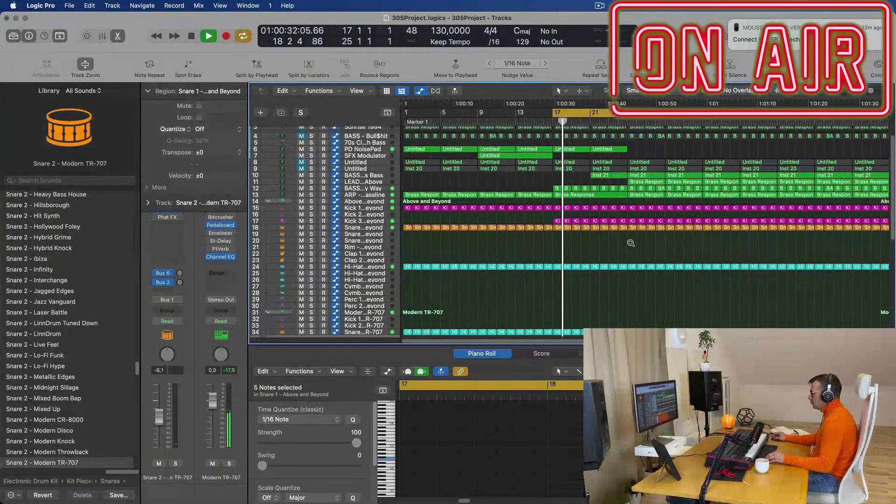
pyautogui.scroll(-2, 645, 253)
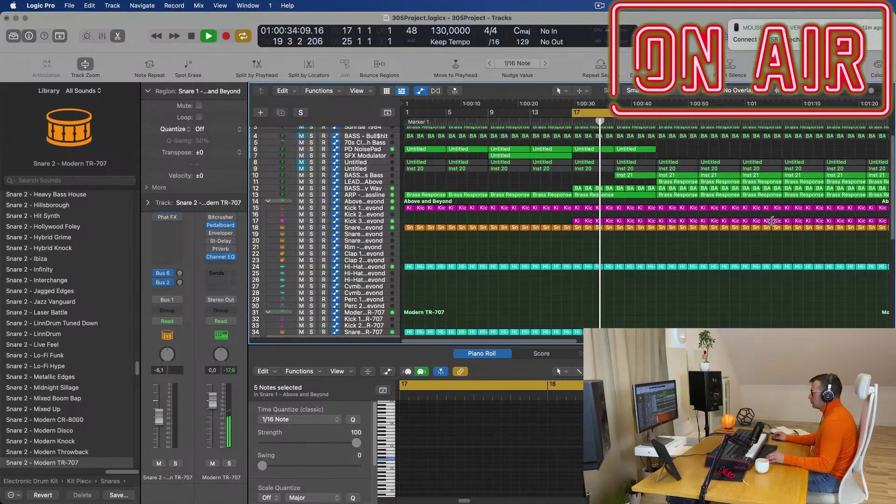
pyautogui.click(730, 21)
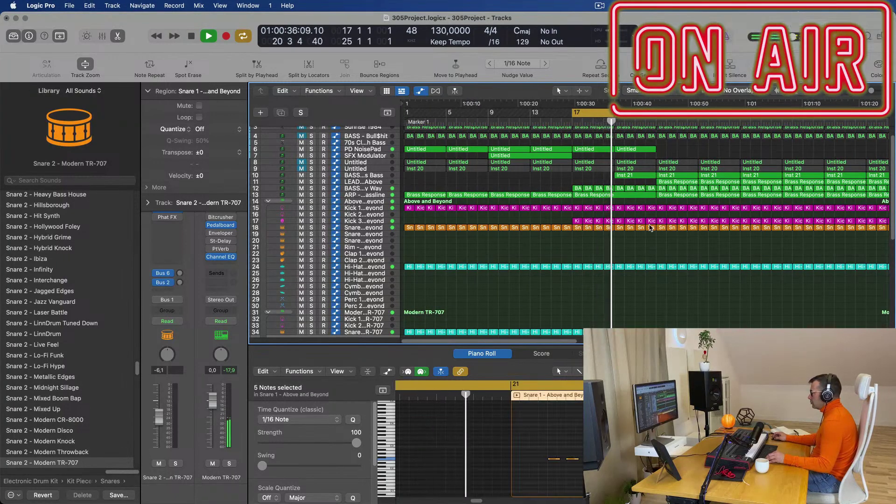
pyautogui.scroll(-3, 575, 248)
pyautogui.scroll(-2, 518, 262)
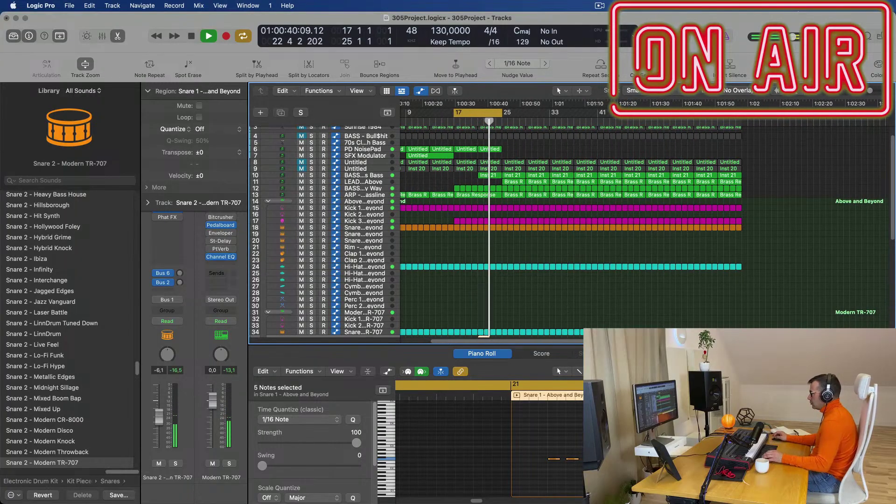
pyautogui.press('space')
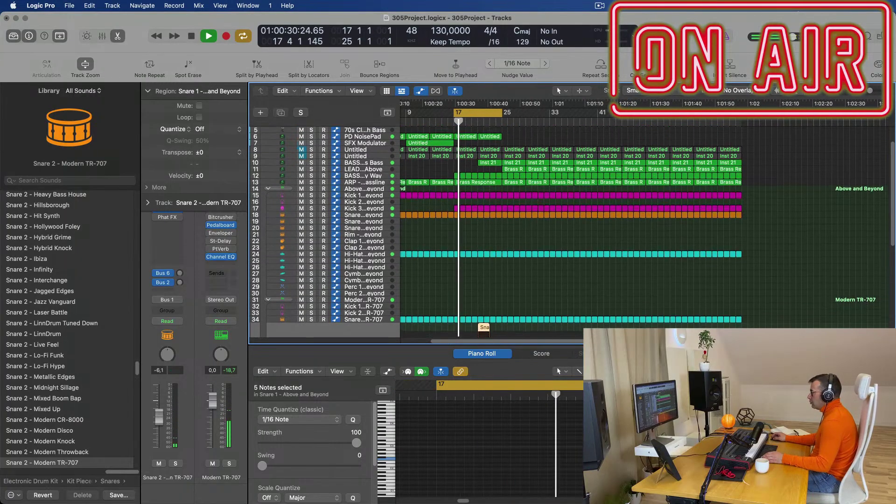
pyautogui.scroll(-6, 494, 257)
pyautogui.scroll(6, 521, 251)
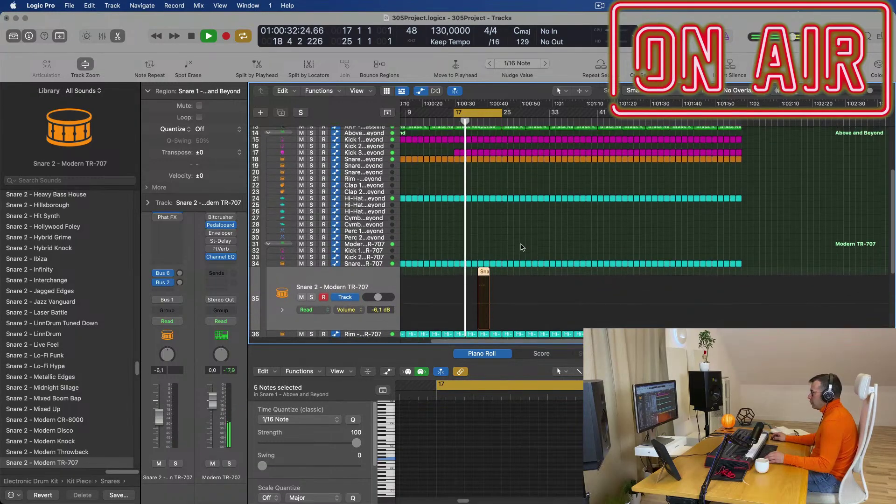
pyautogui.scroll(3, 523, 250)
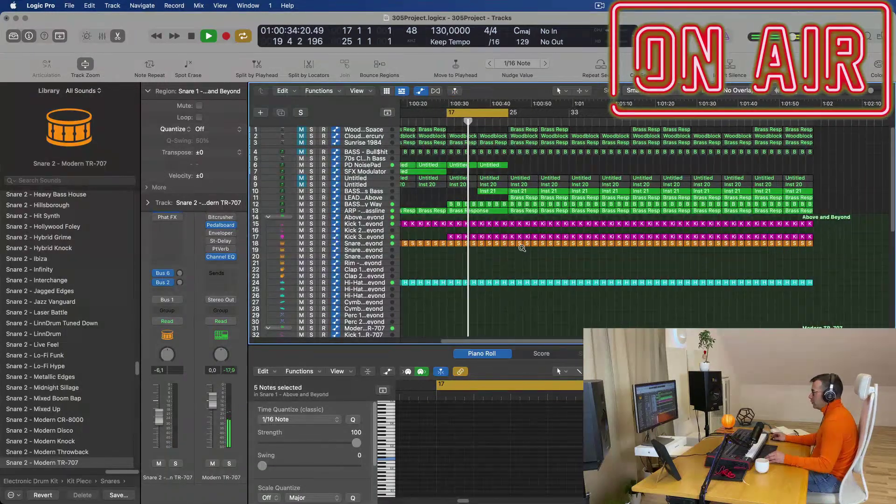
pyautogui.scroll(-2, 503, 215)
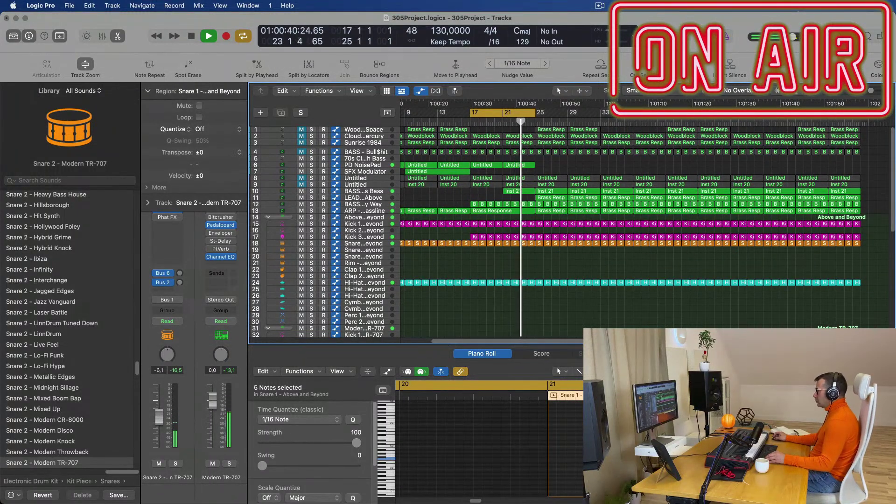
pyautogui.scroll(-6, 523, 167)
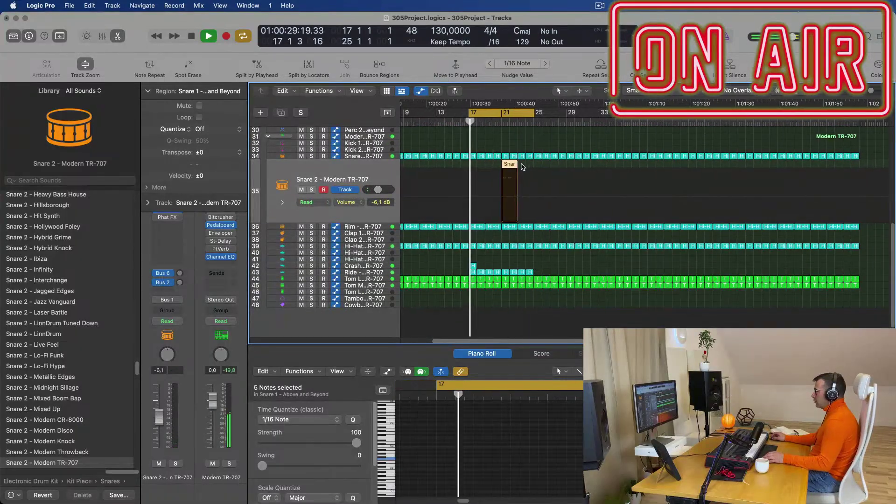
# Duplicate the bar 21 region on the Snare 2 - Modern TR-707 track to bar 23 and clear the region selection
pyautogui.click(522, 167)
pyautogui.hscroll(1, 519, 166)
pyautogui.click(513, 167)
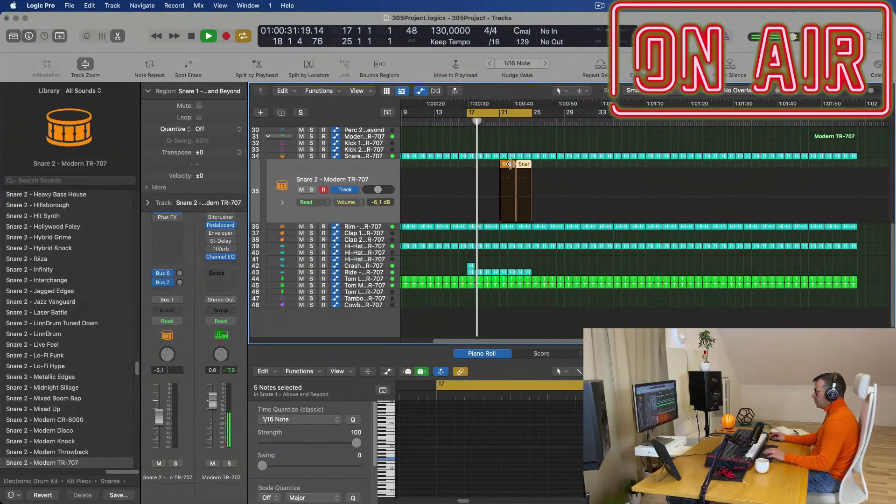
pyautogui.scroll(4, 523, 187)
pyautogui.scroll(1, 554, 225)
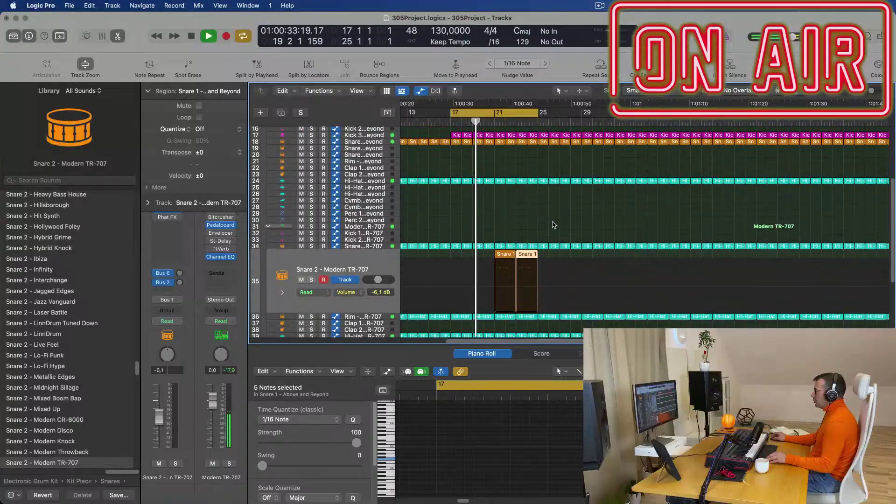
pyautogui.scroll(-2, 554, 225)
pyautogui.scroll(-1, 542, 225)
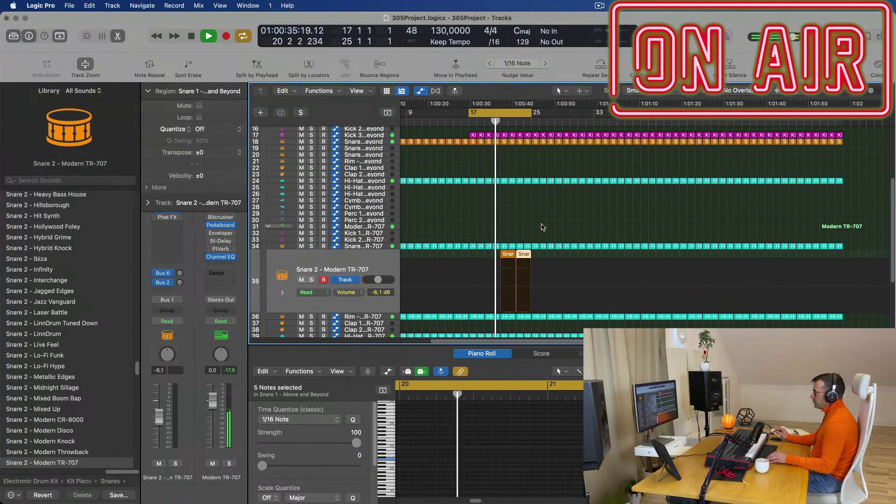
pyautogui.click(552, 225)
pyautogui.scroll(2, 548, 226)
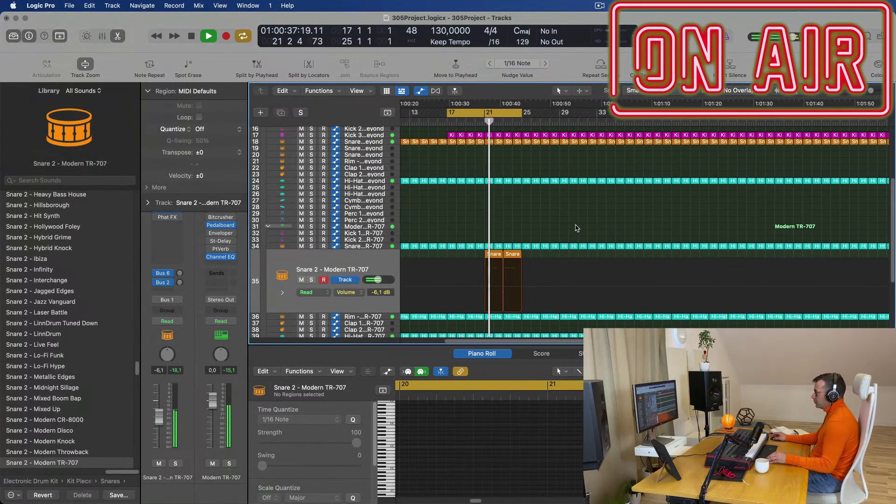
# Select both regions on the Snare 2 - Modern TR-707 track and play the arrangement from bar 21
pyautogui.click(386, 263)
pyautogui.scroll(5, 519, 191)
pyautogui.scroll(2, 543, 161)
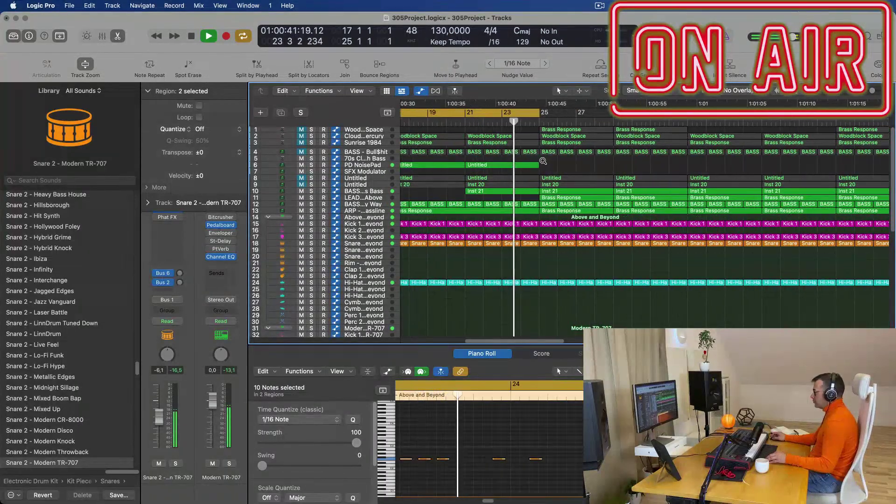
pyautogui.scroll(-3, 543, 161)
pyautogui.scroll(1, 543, 167)
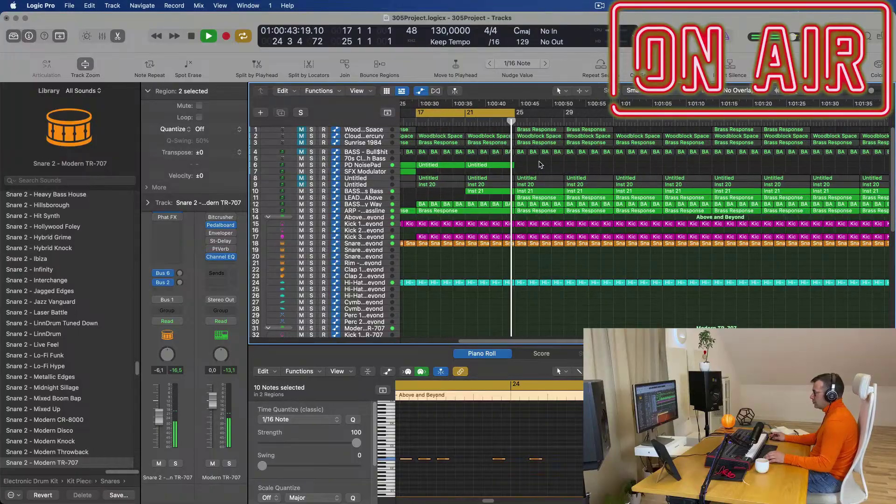
pyautogui.click(460, 120)
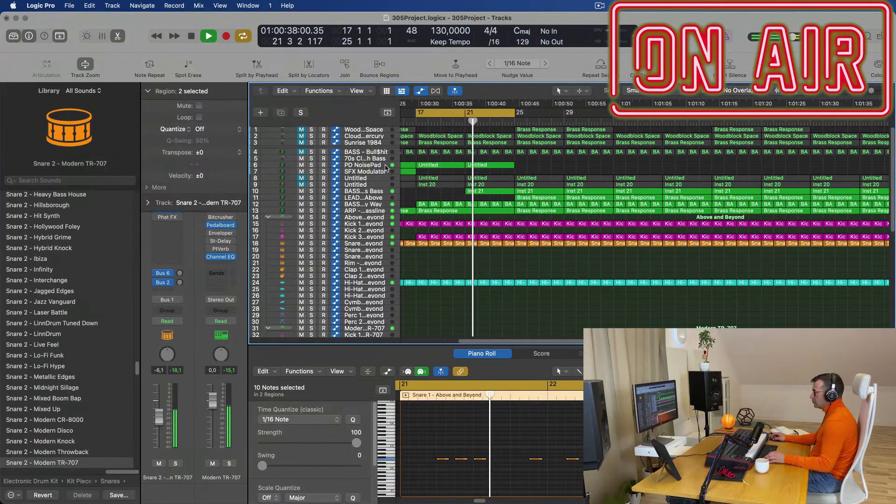
# Select the BASS - Fat Chorus Bass track and shorten the cycle range so that it starts at bar 21
pyautogui.click(374, 192)
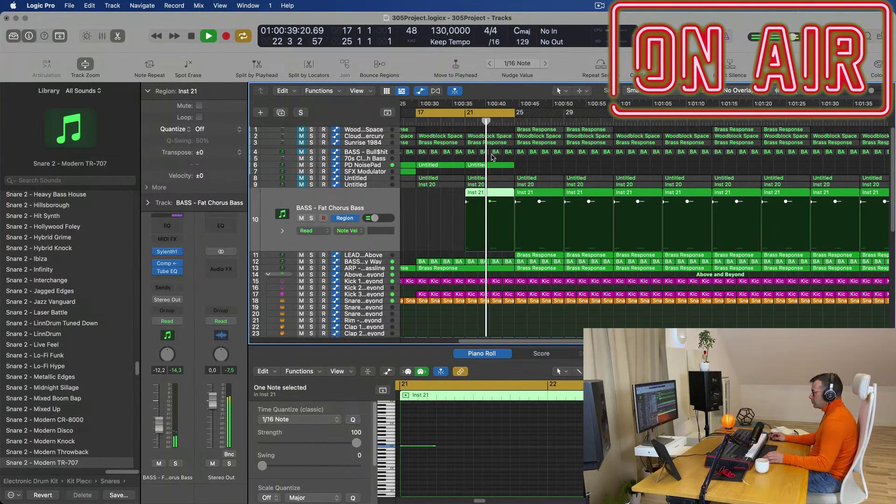
pyautogui.click(465, 121)
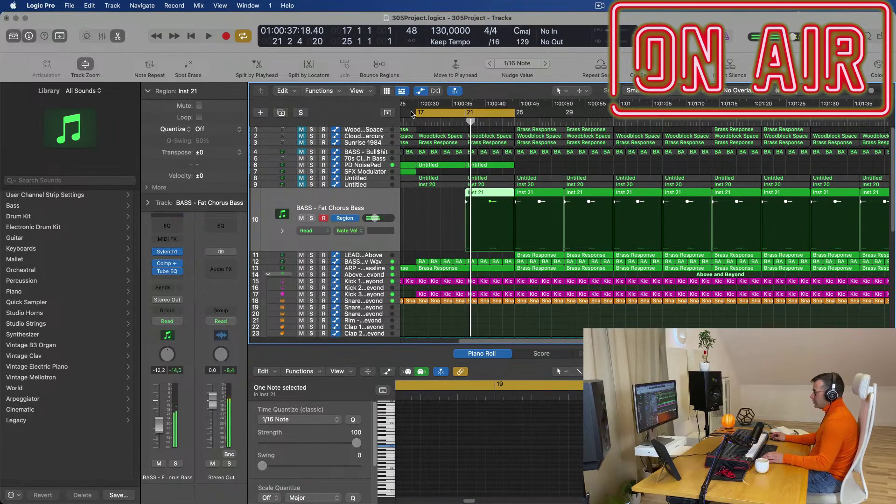
pyautogui.press('space')
pyautogui.moveTo(413, 114); pyautogui.dragTo(465, 118)
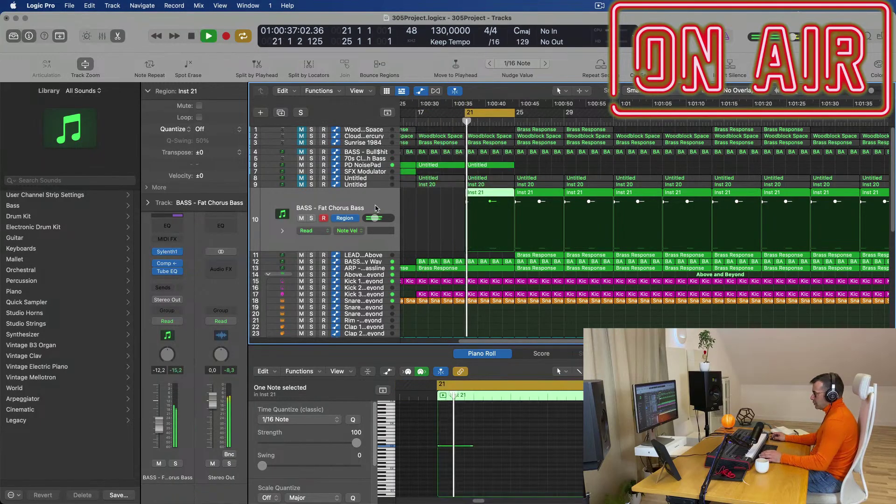
# Open the bass track's Sylenth1 instrument and audition the BASS - Fat Saws and BASS - Feelin Good presets over the loop
pyautogui.click(166, 252)
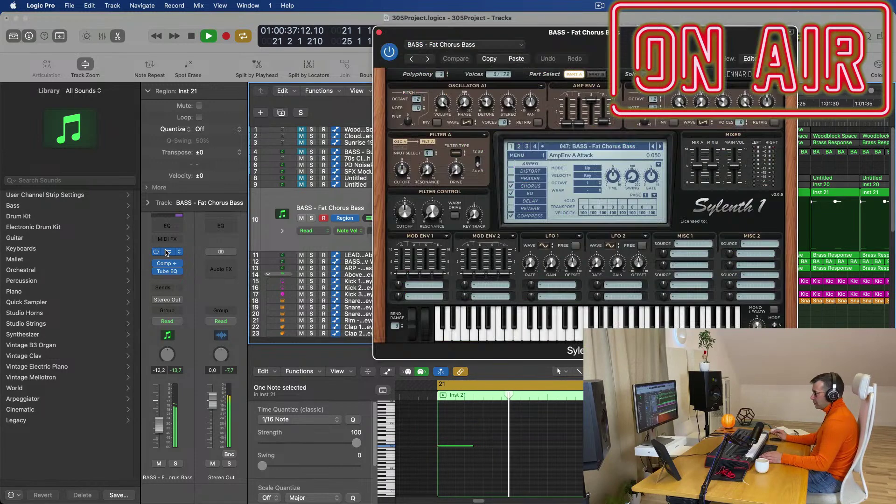
pyautogui.click(660, 148)
pyautogui.click(659, 148)
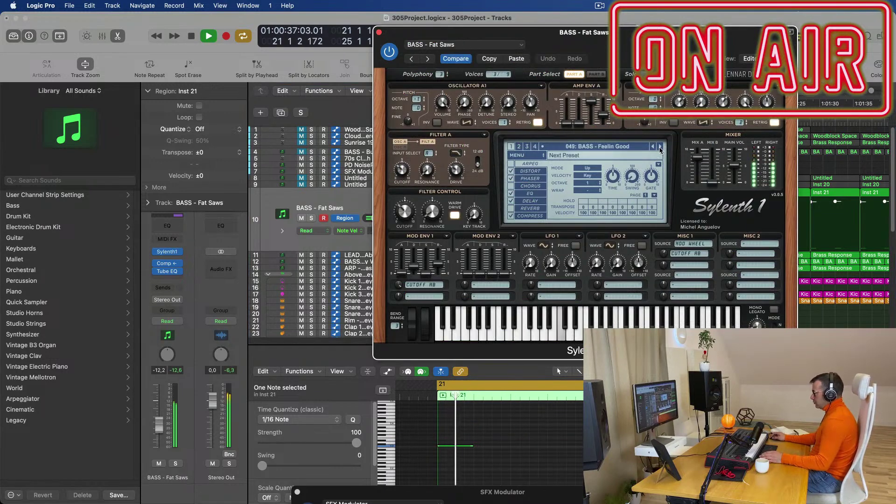
pyautogui.click(655, 147)
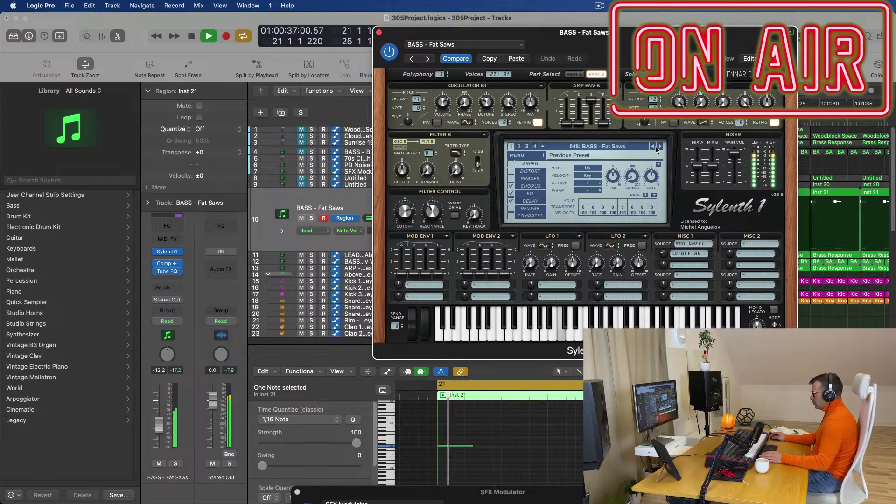
pyautogui.click(659, 147)
pyautogui.click(659, 148)
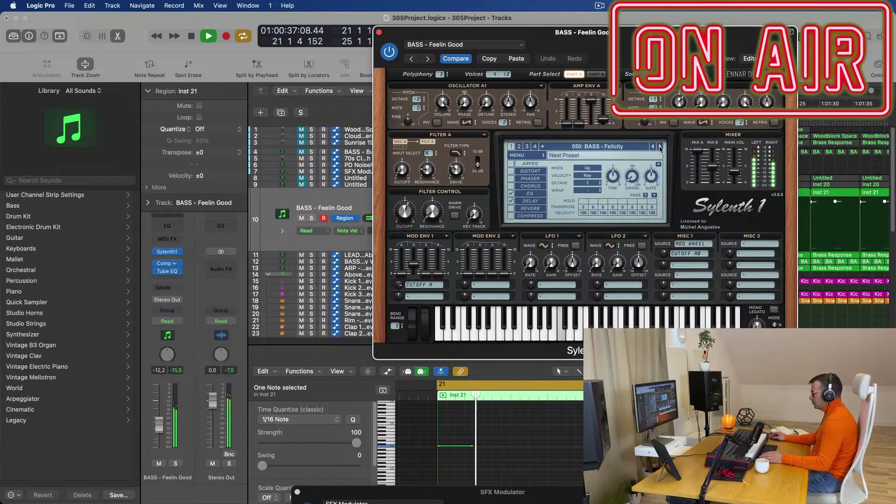
# Audition the following Sylenth1 bass presets up to BASS - Let Go and play the loop with it
pyautogui.click(660, 147)
pyautogui.click(660, 147)
pyautogui.click(659, 148)
pyautogui.press('space')
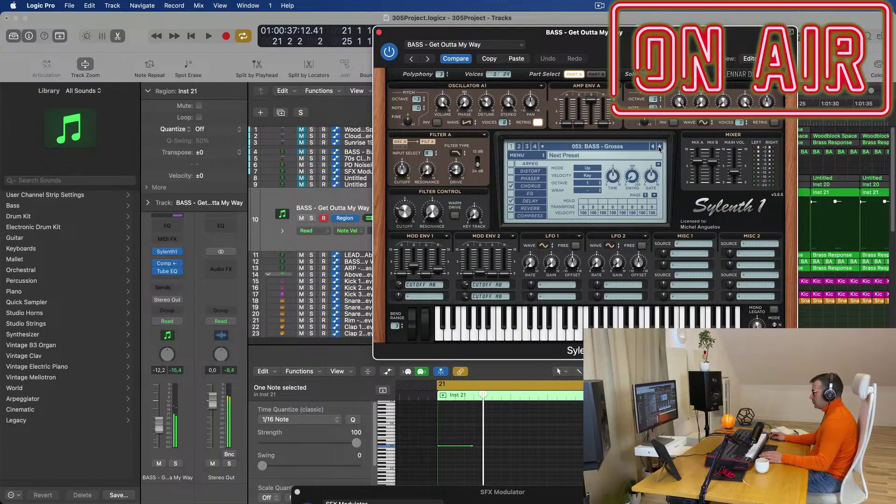
pyautogui.click(660, 147)
pyautogui.press('space')
pyautogui.click(660, 148)
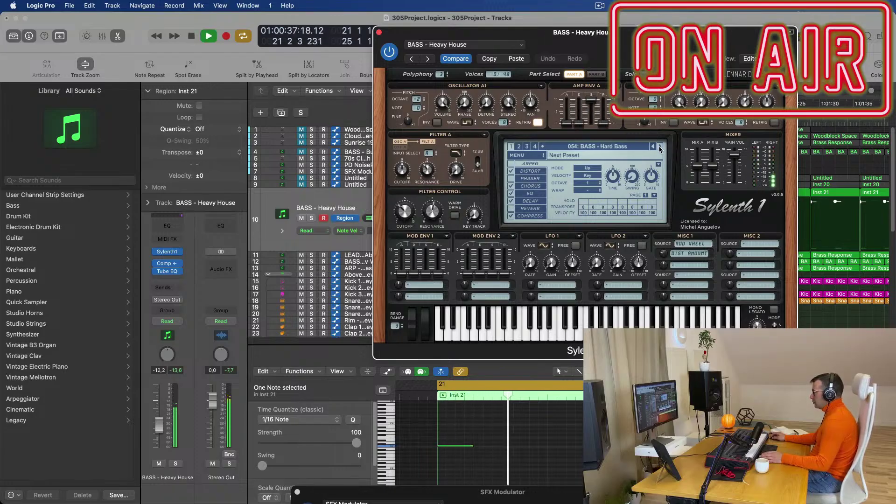
pyautogui.click(660, 148)
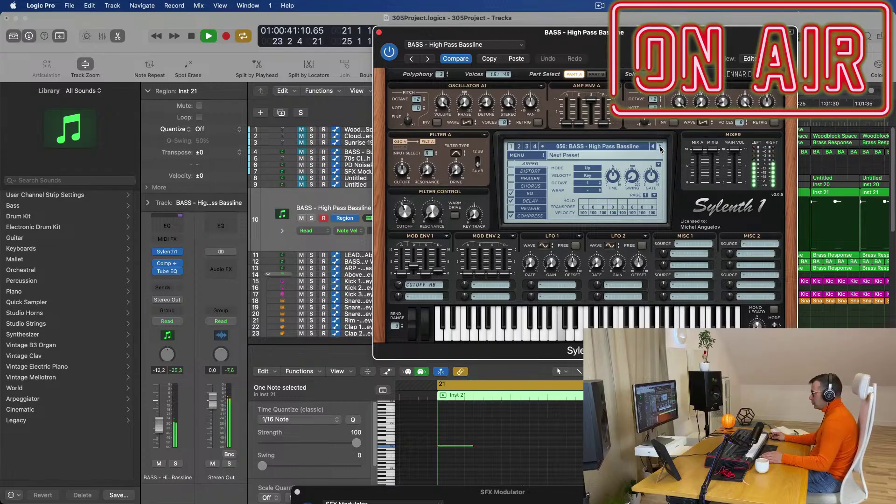
pyautogui.click(660, 147)
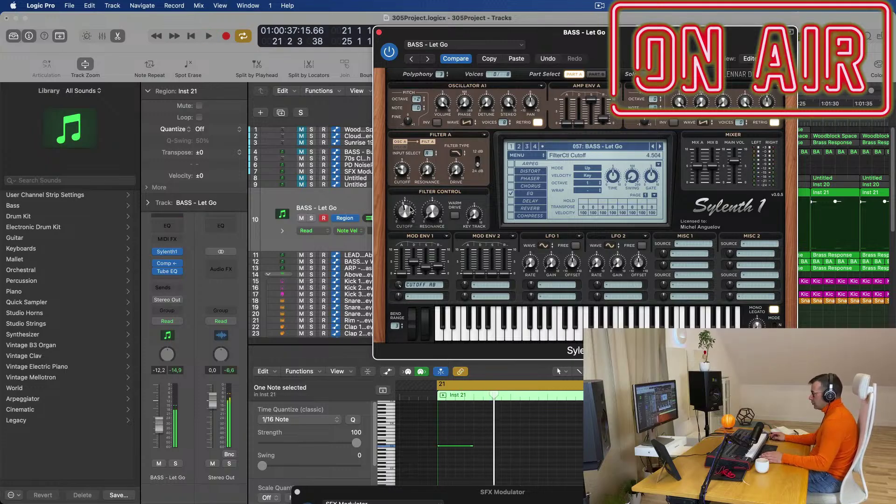
pyautogui.press('space')
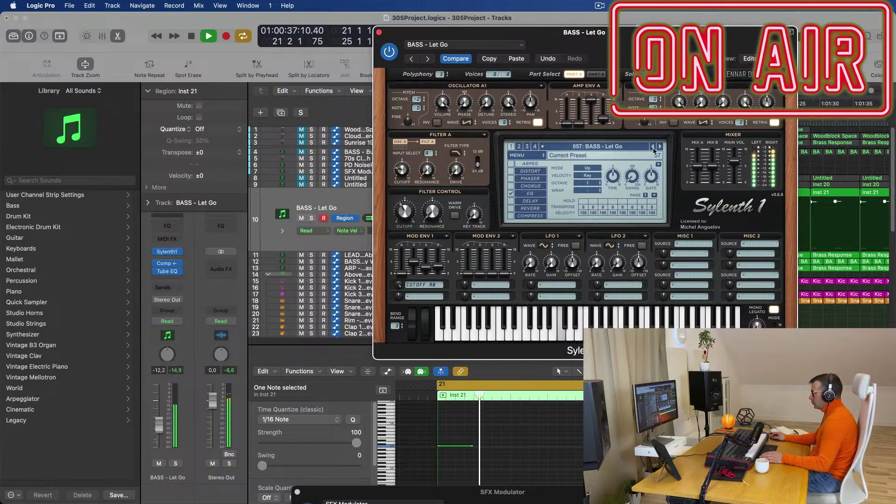
# Switch the bass track's Sylenth1 to the BASS - M-Bass preset, play the loop with it and close the instrument
pyautogui.click(660, 148)
pyautogui.click(660, 147)
pyautogui.press('space')
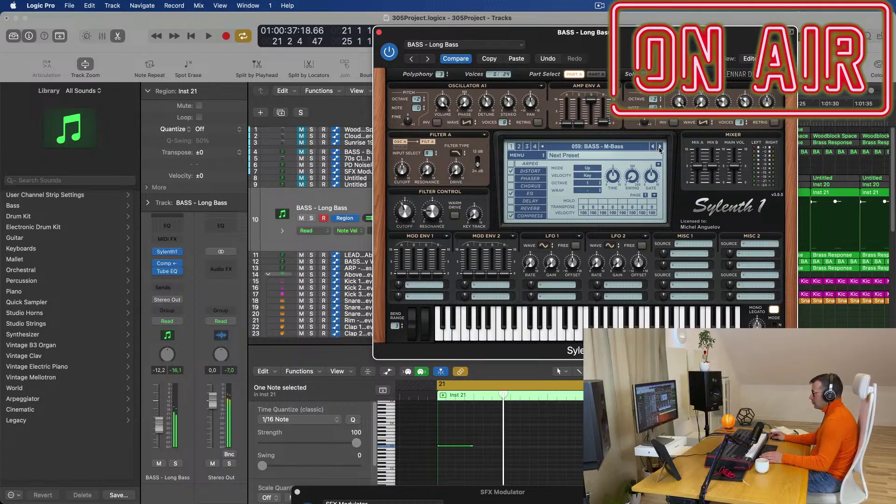
pyautogui.press('space')
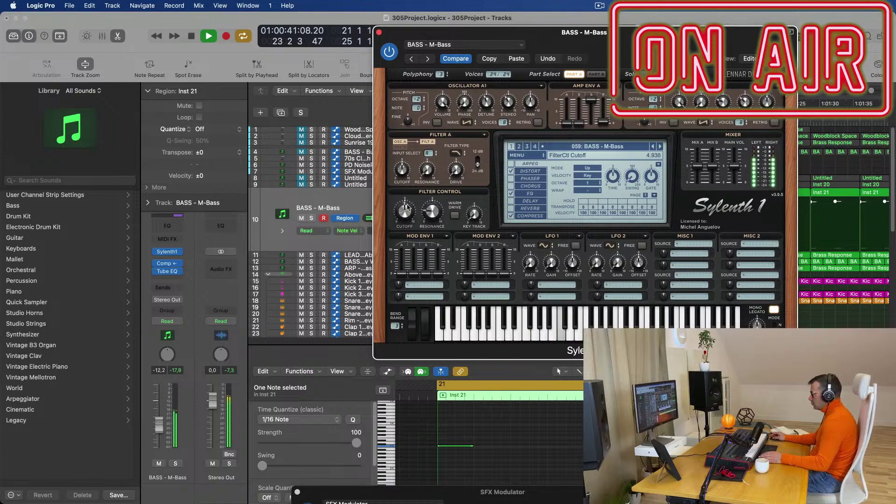
pyautogui.click(379, 32)
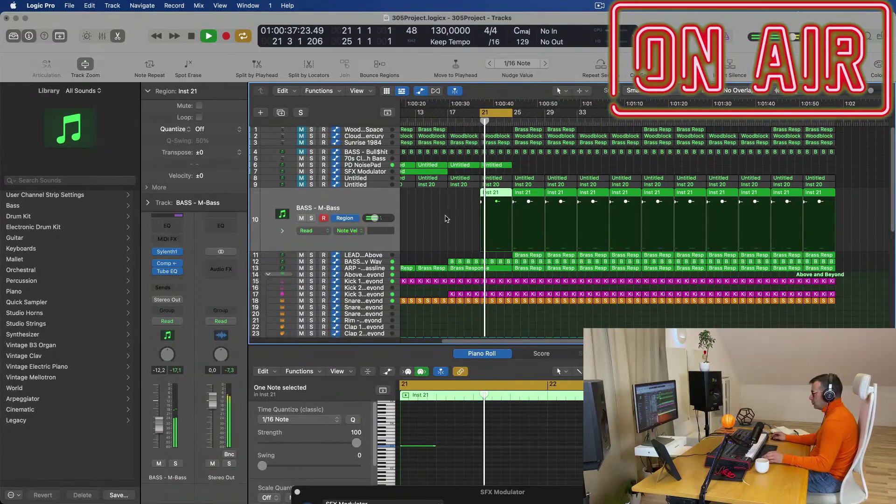
# Examine the Inst 20 and bass tracks and the lead's first Brass Response region around bar 21 while the loop plays
pyautogui.scroll(2, 448, 218)
pyautogui.scroll(3, 448, 219)
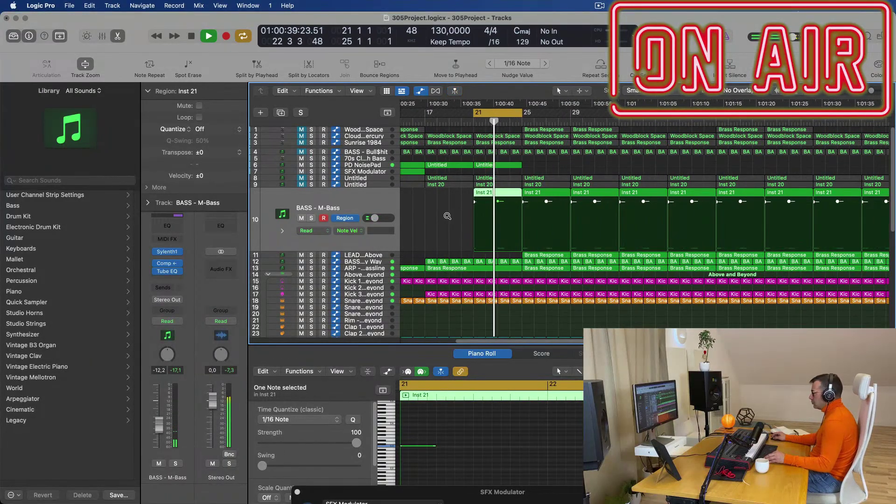
pyautogui.hscroll(-3, 449, 219)
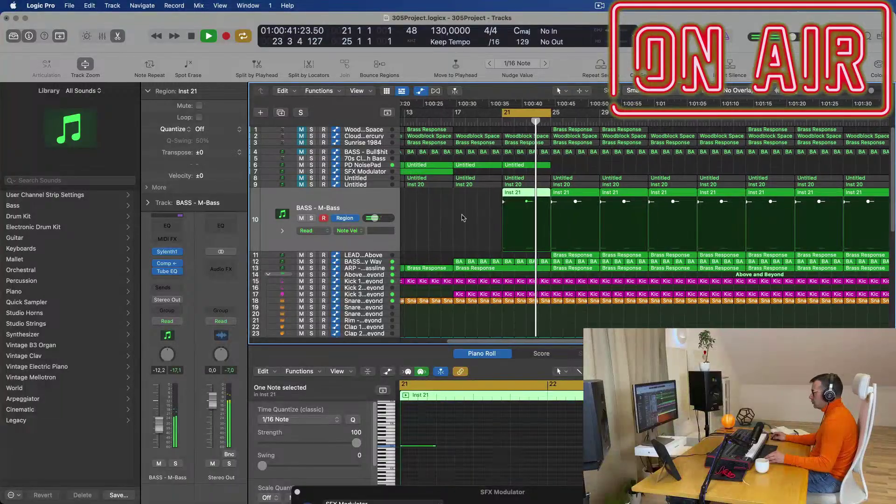
pyautogui.scroll(2, 489, 214)
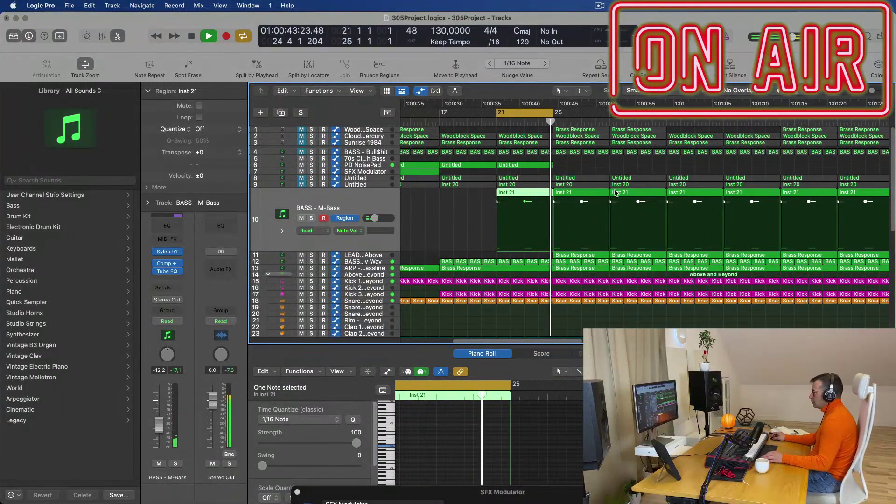
pyautogui.hscroll(-2, 542, 196)
pyautogui.hscroll(-2, 535, 193)
pyautogui.click(372, 186)
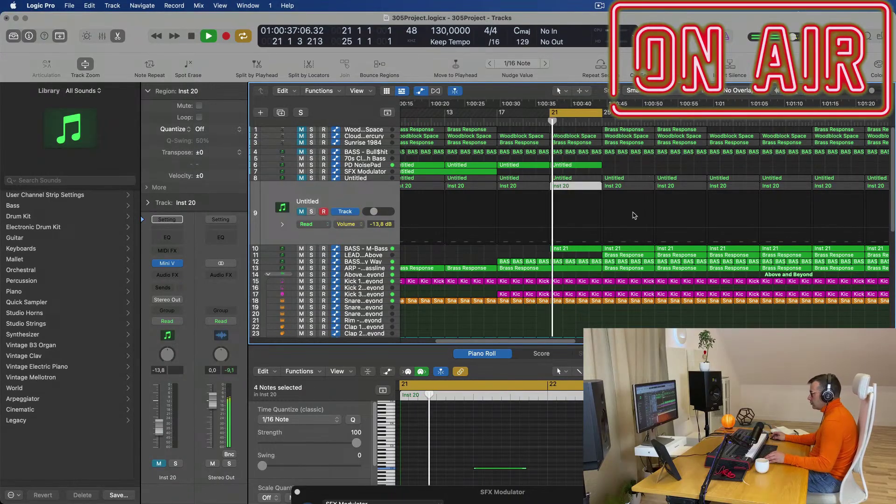
pyautogui.click(625, 256)
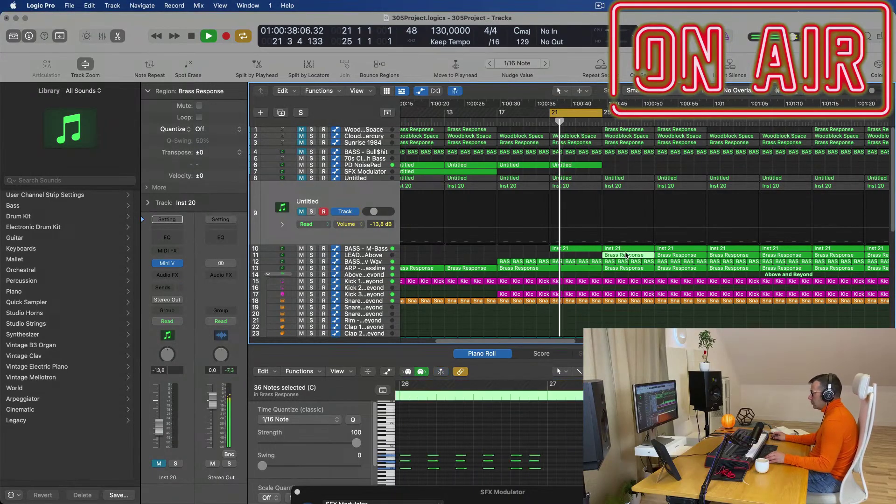
pyautogui.click(373, 251)
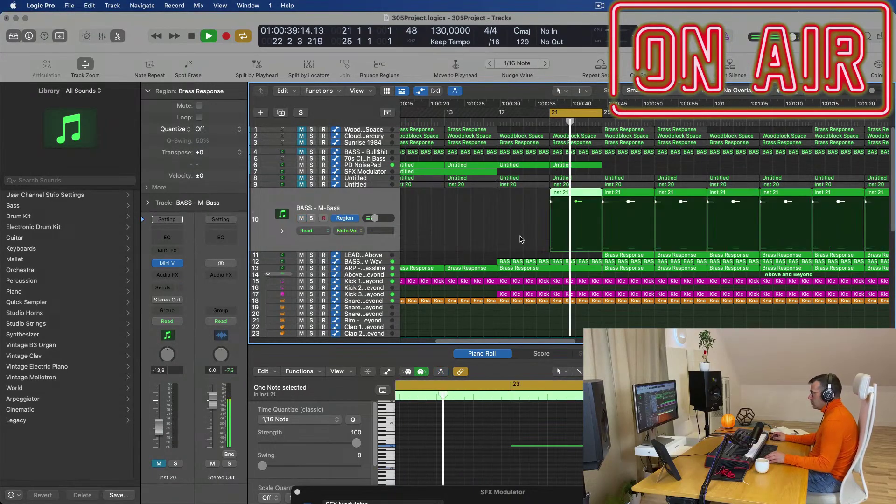
# Reshape the ARP - Fat Bassline filter cutoff automation over bars 21 to 25 to rise from 2.270 to about 3.606
pyautogui.click(376, 269)
pyautogui.press('super+Left')
pyautogui.press('super+Left')
pyautogui.press('super+Left')
pyautogui.press('super+Left')
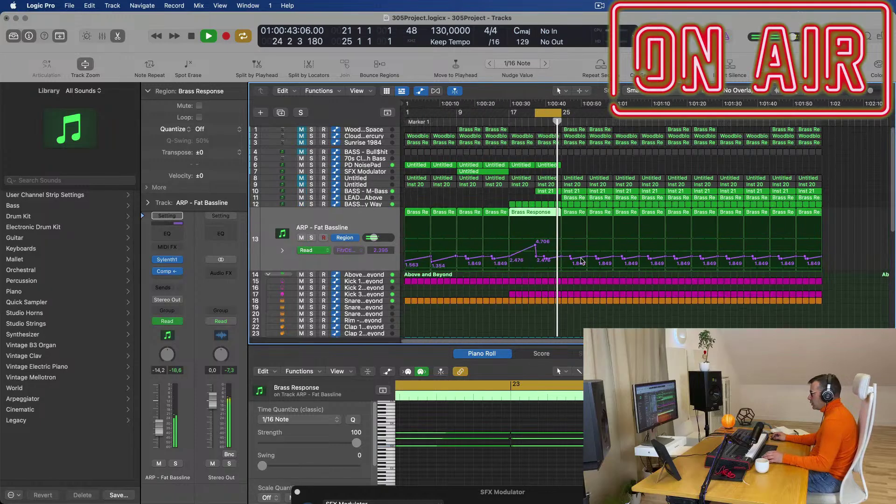
pyautogui.press('space')
pyautogui.moveTo(555, 259); pyautogui.dragTo(533, 256)
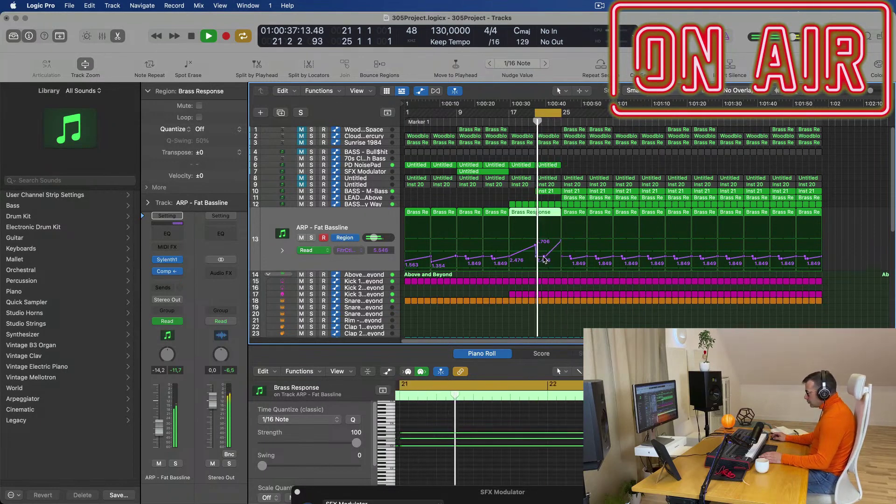
pyautogui.moveTo(546, 259); pyautogui.dragTo(539, 260)
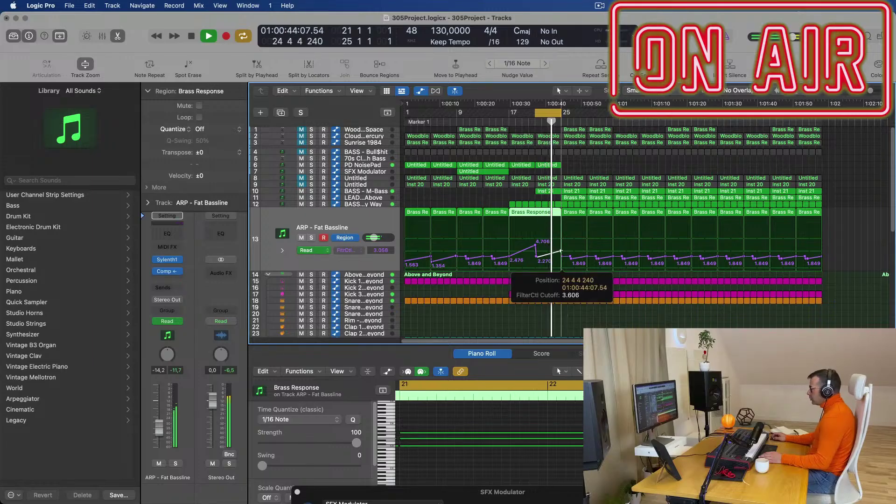
# Extend the end of the cycle range to bar 29 and keep the arrangement playing from bar 21
pyautogui.press('super+Left')
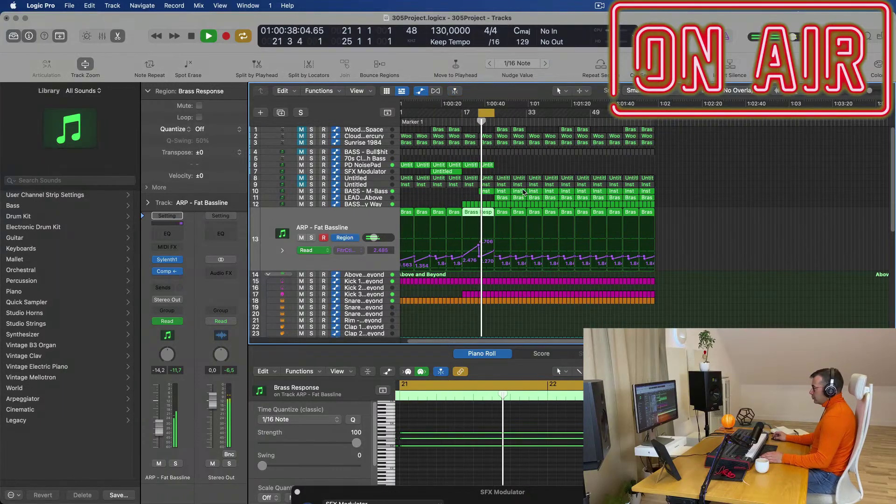
pyautogui.press('space')
pyautogui.press('space')
pyautogui.press('super+Right')
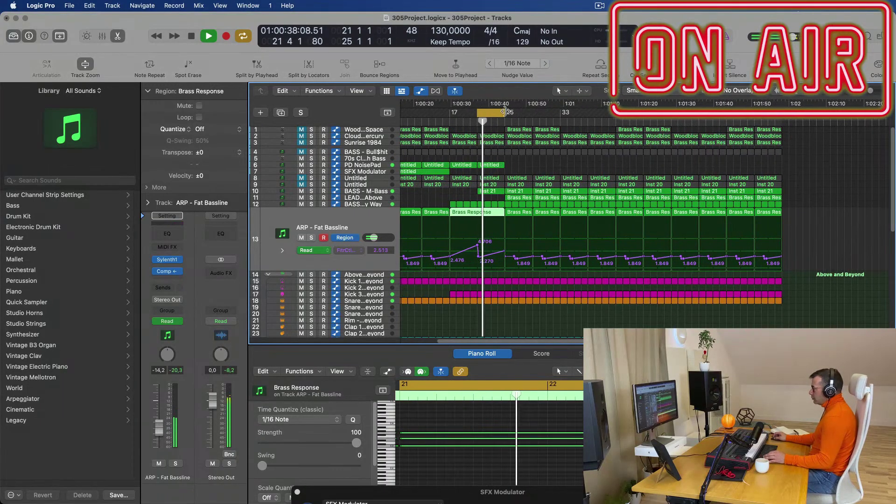
pyautogui.moveTo(502, 112); pyautogui.dragTo(532, 116)
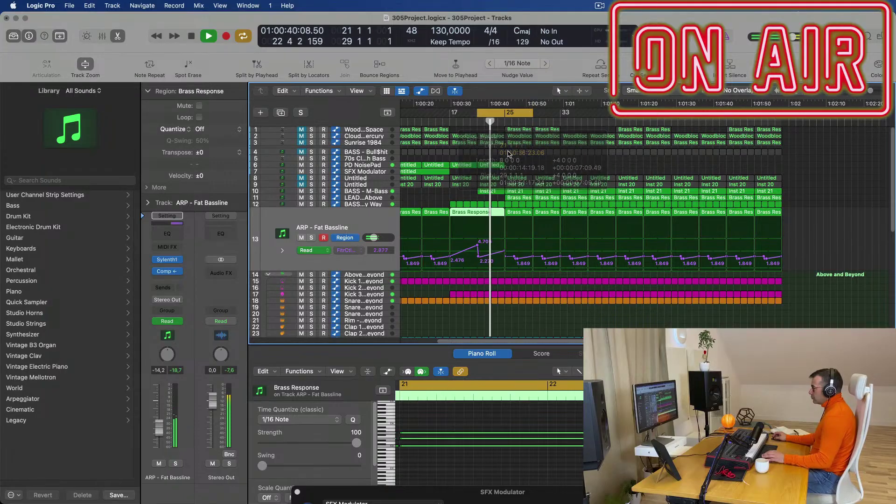
pyautogui.press('super+Left')
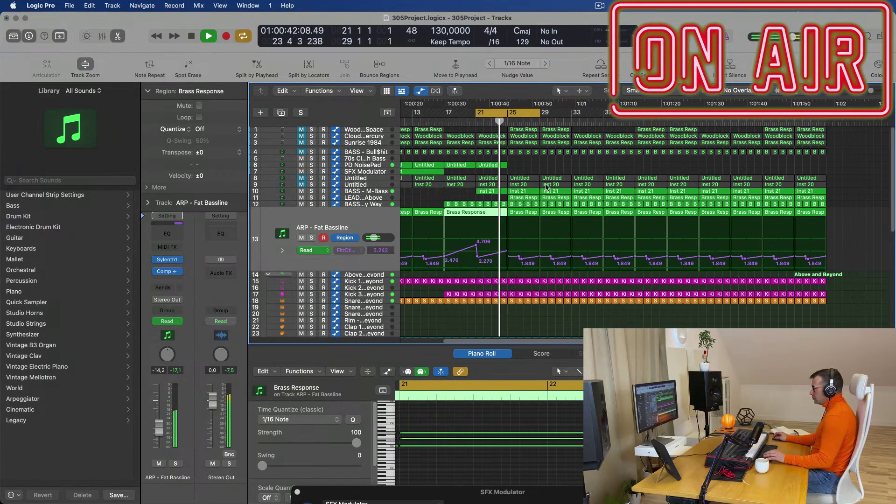
# Delete the first two Brass Response regions, from bar 25 to bar 33, on the LEAD - From Above track
pyautogui.click(379, 201)
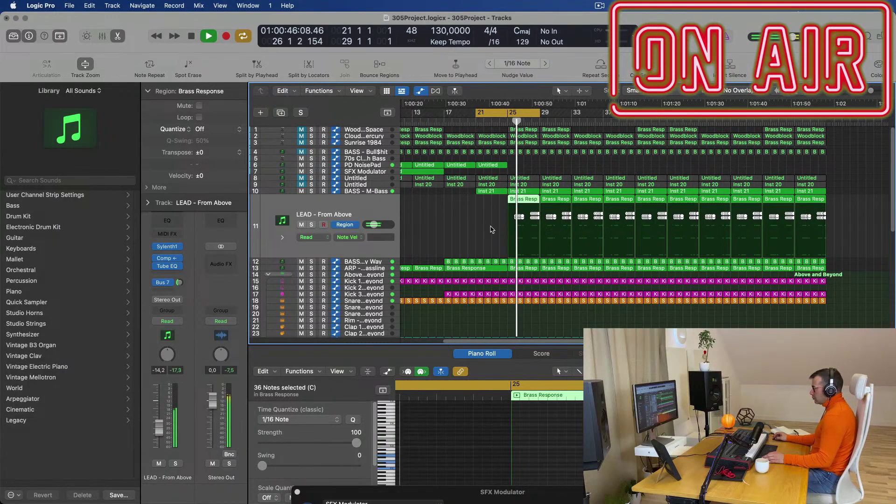
pyautogui.click(501, 121)
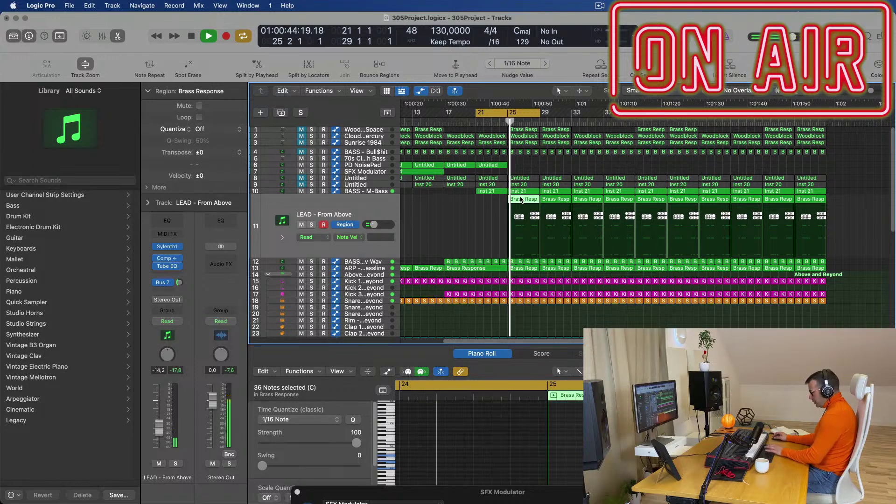
pyautogui.press('BackSpace')
pyautogui.click(552, 200)
pyautogui.press('BackSpace')
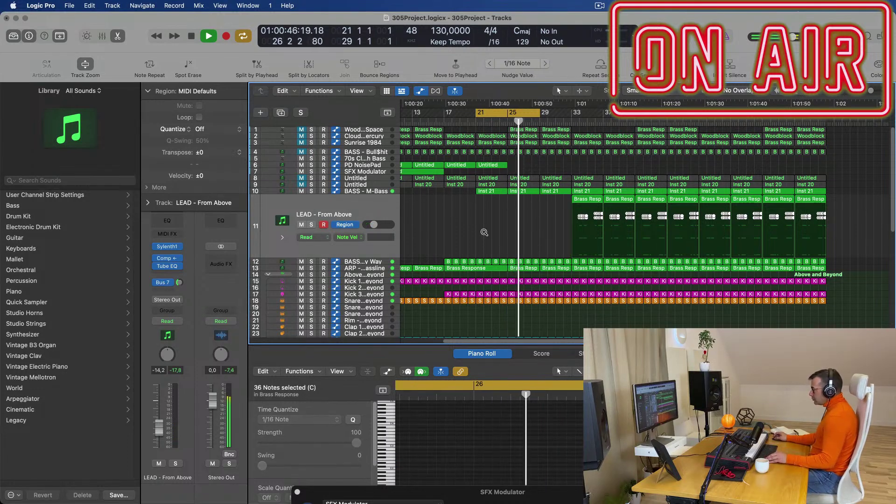
# Repeat the last two PD NoisePad regions so that the copies fill bars 25 to 33
pyautogui.scroll(3, 485, 232)
pyautogui.scroll(-6, 486, 236)
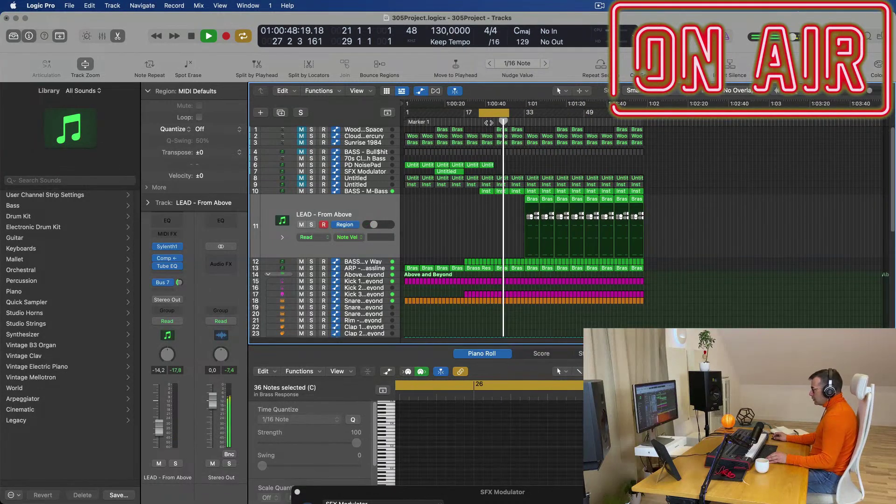
pyautogui.scroll(2, 496, 227)
pyautogui.scroll(1, 501, 234)
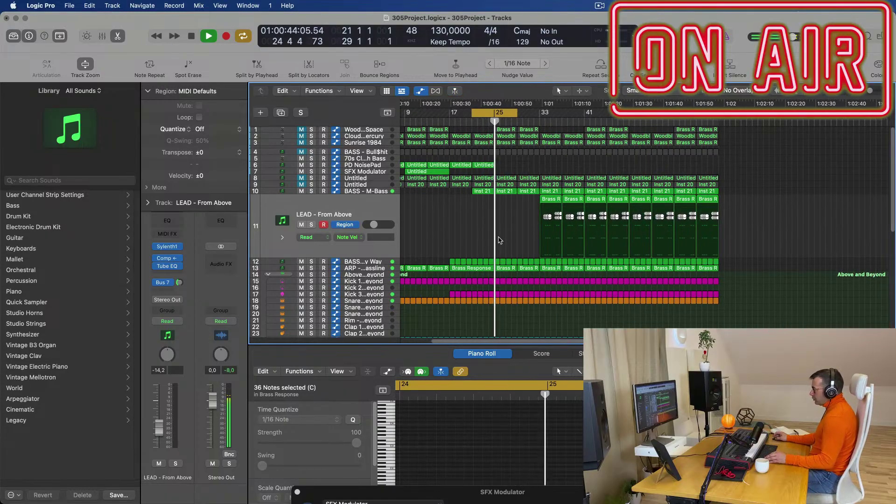
pyautogui.scroll(2, 497, 237)
pyautogui.scroll(-1, 502, 229)
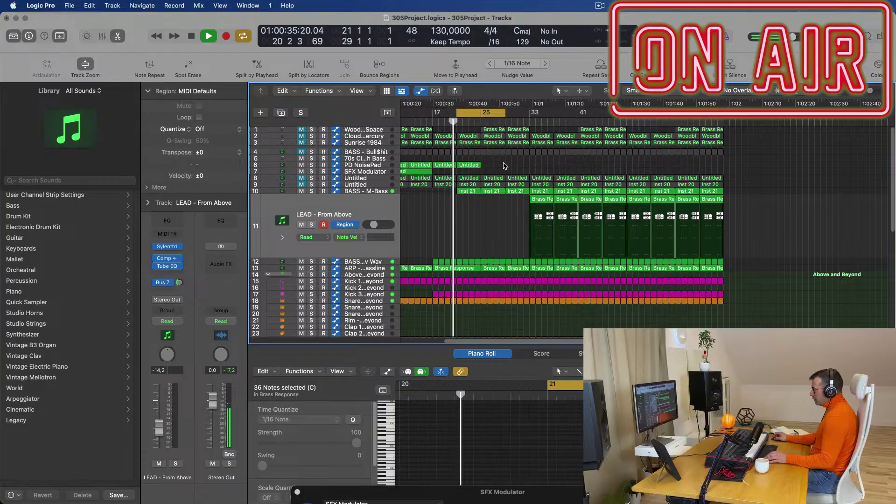
pyautogui.click(451, 166)
pyautogui.press('super+r')
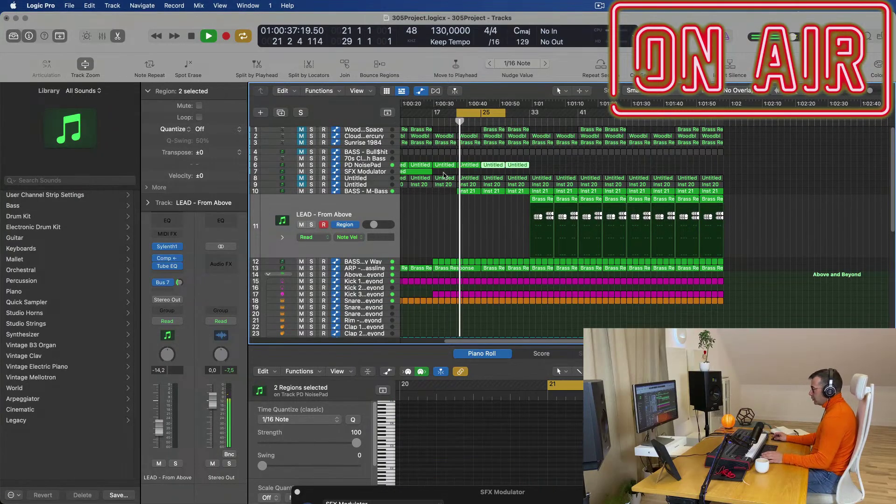
pyautogui.click(448, 247)
# Repeat the two Snare 2 - Modern TR-707 regions from bar 21 so that the copies fill bars 25 to 29
pyautogui.scroll(2, 490, 249)
pyautogui.scroll(-3, 495, 250)
pyautogui.scroll(-3, 495, 248)
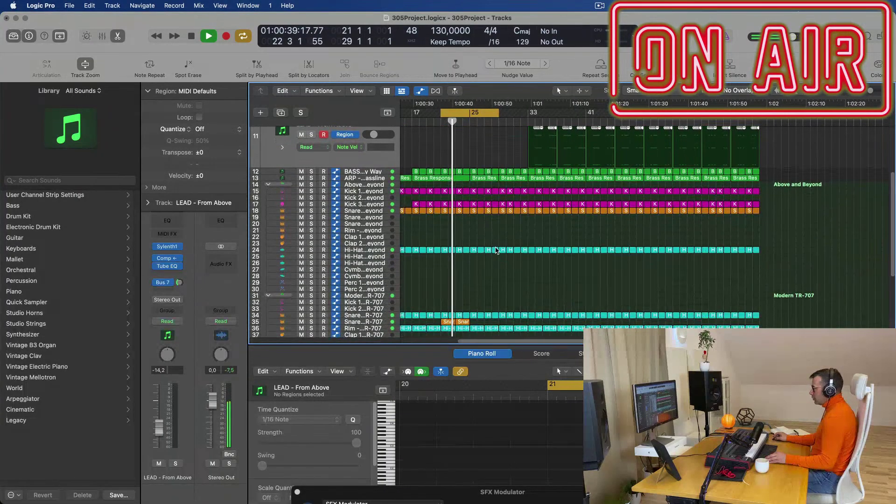
pyautogui.moveTo(496, 324); pyautogui.dragTo(466, 323)
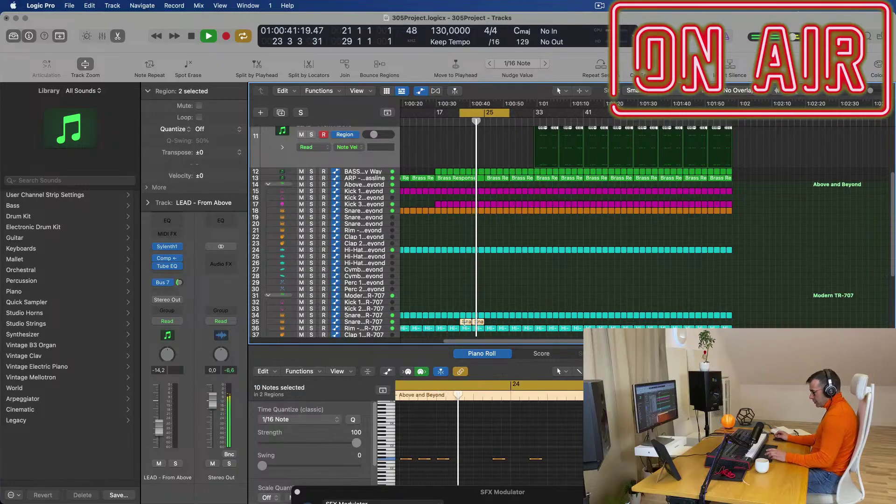
pyautogui.press('super+r')
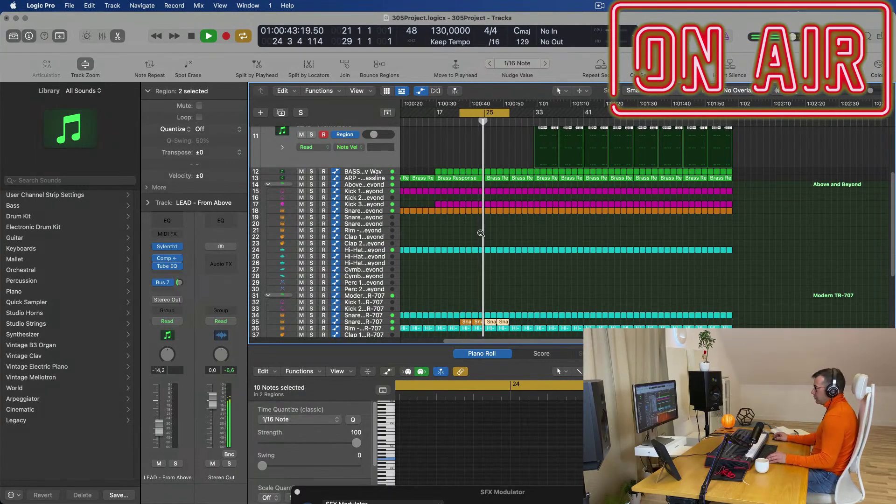
# Select the PD NoisePad track, followed by the BASS - M-Bass track with its Inst 21 regions over bars 21 to 29
pyautogui.scroll(3, 484, 234)
pyautogui.scroll(5, 507, 180)
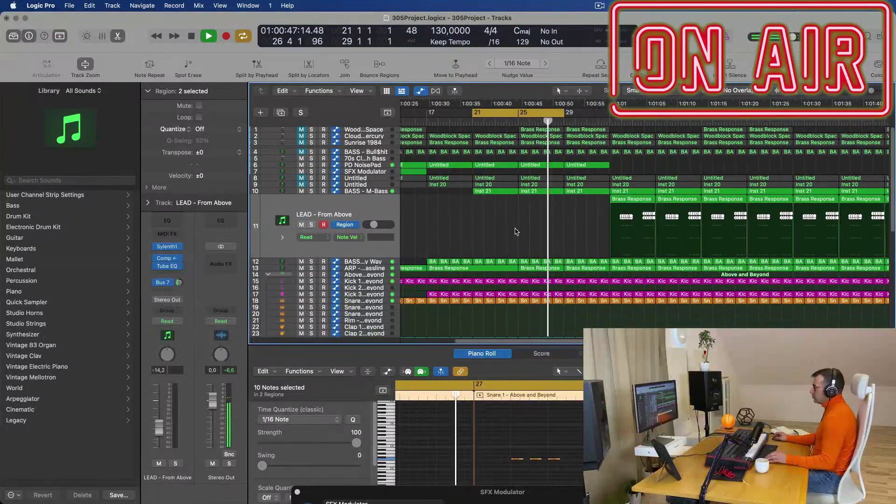
pyautogui.scroll(3, 532, 224)
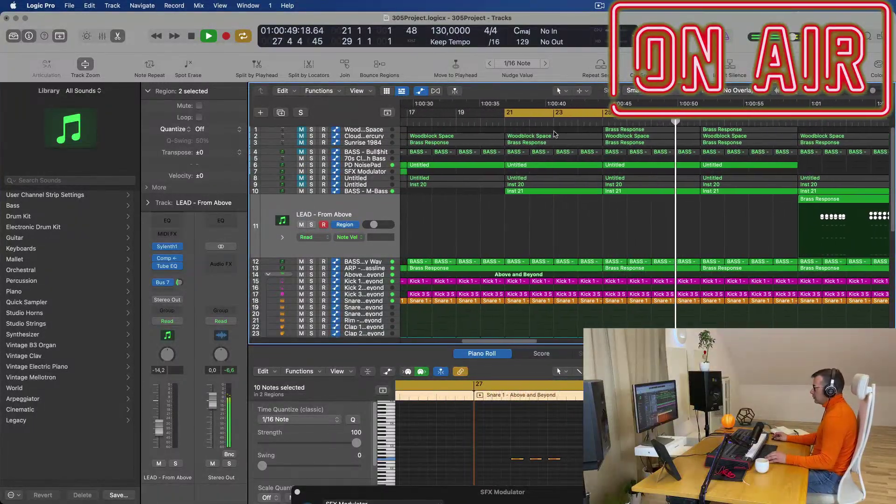
pyautogui.click(364, 165)
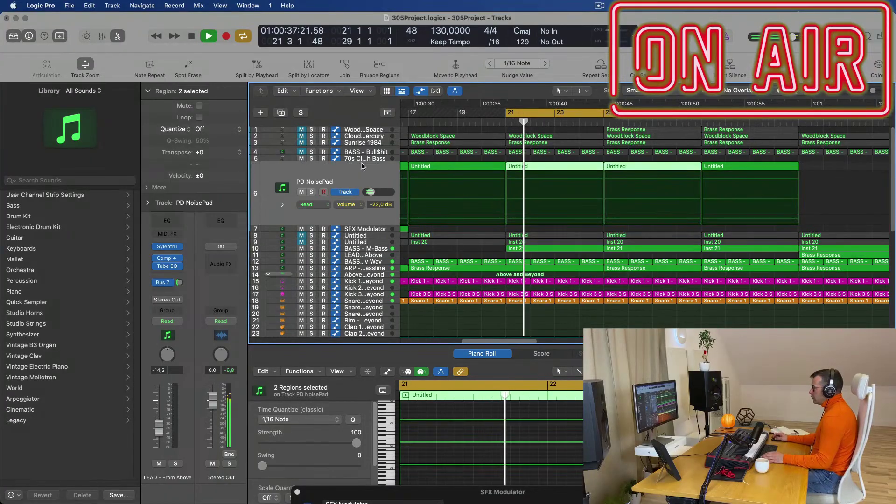
pyautogui.click(371, 250)
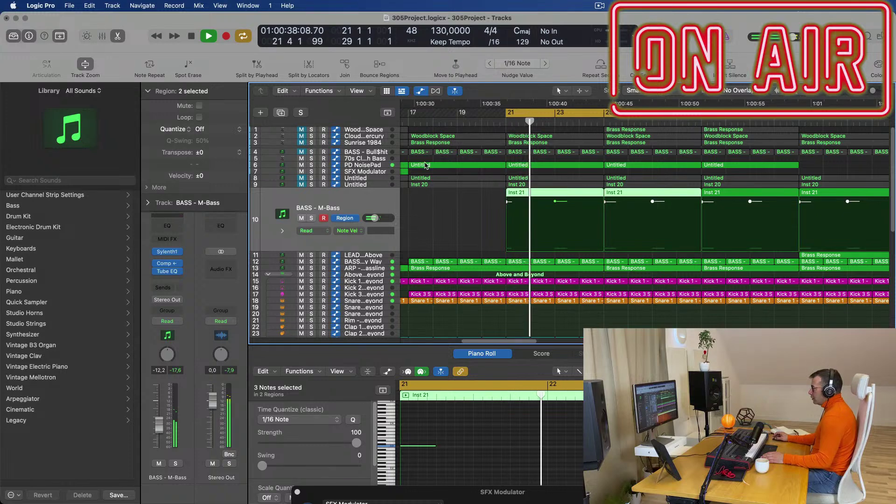
# Duplicate the BASS - M-Bass track and copy its two Inst 21 regions at bars 21 and 25 onto the new track
pyautogui.press('super+d')
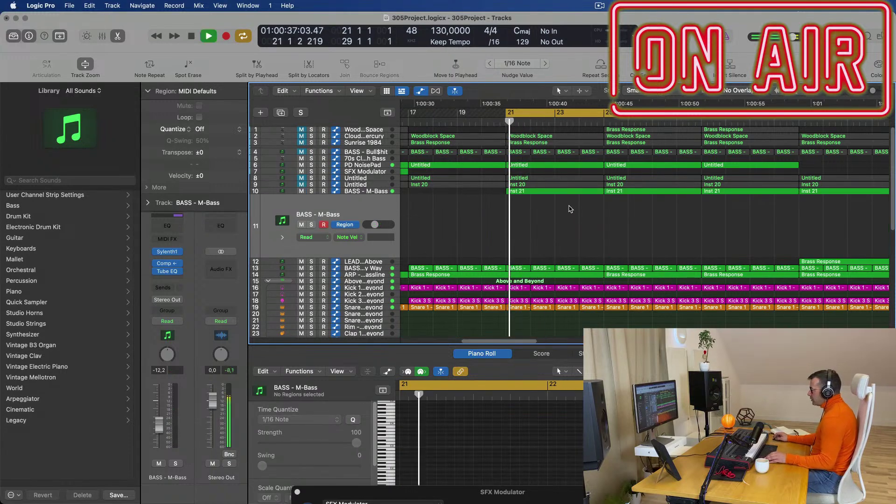
pyautogui.moveTo(567, 205)
pyautogui.mouseDown()
pyautogui.moveTo(645, 187)
pyautogui.moveTo(570, 213)
pyautogui.mouseUp()
pyautogui.press('Return')
# Move the notes in the two copied Inst 21 regions one bar later, so the first one starts at bar 22
pyautogui.moveTo(504, 472); pyautogui.dragTo(499, 466)
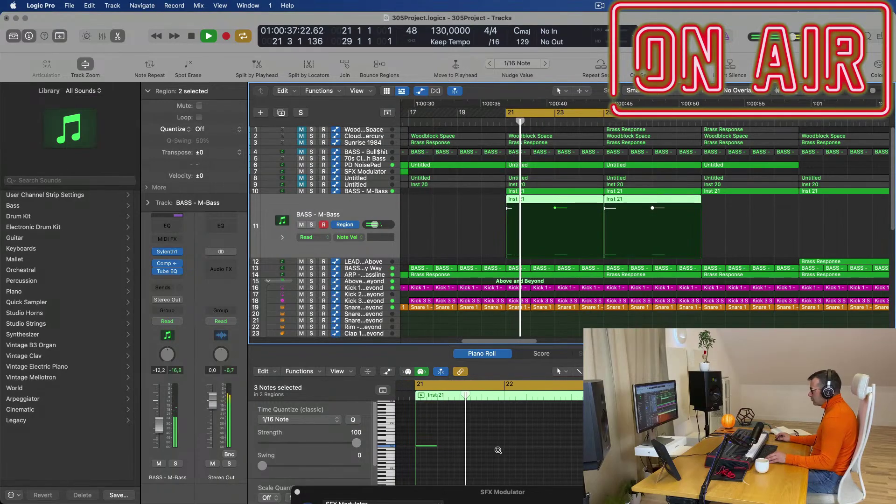
pyautogui.moveTo(431, 432); pyautogui.dragTo(752, 452)
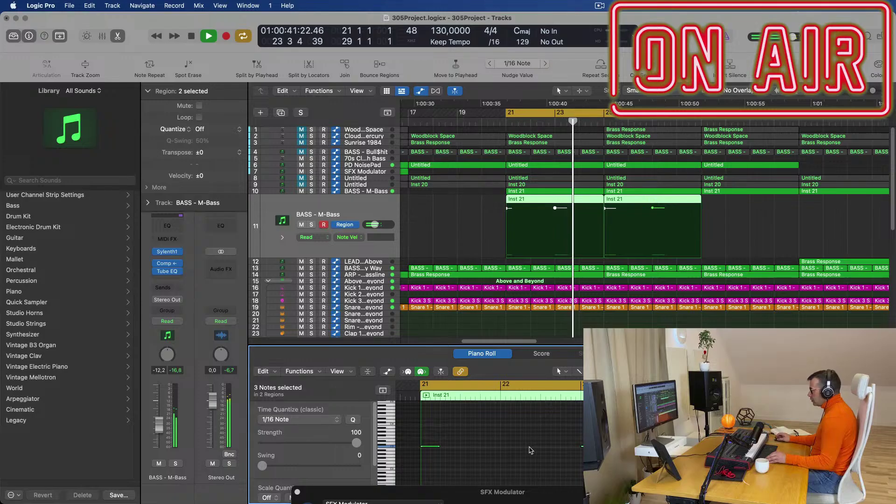
pyautogui.scroll(-3, 530, 450)
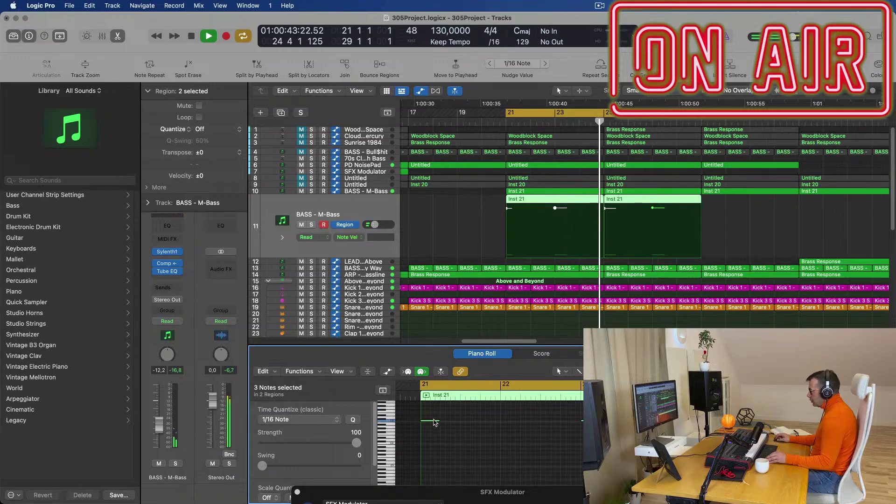
pyautogui.moveTo(434, 421); pyautogui.dragTo(513, 422)
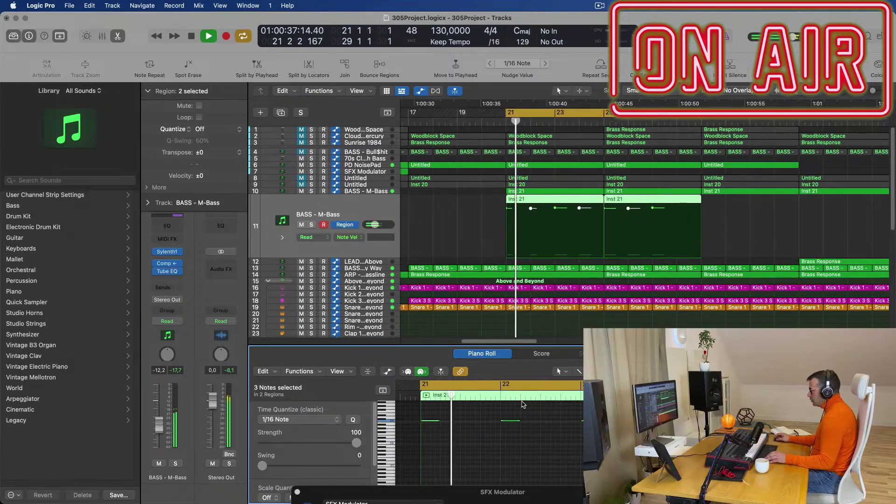
pyautogui.press('super+z')
pyautogui.press('space')
pyautogui.press('space')
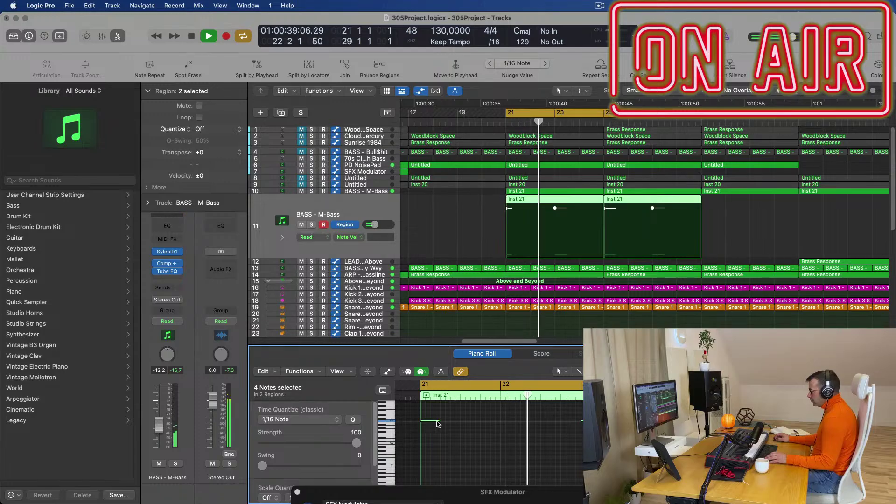
pyautogui.moveTo(430, 421); pyautogui.dragTo(510, 423)
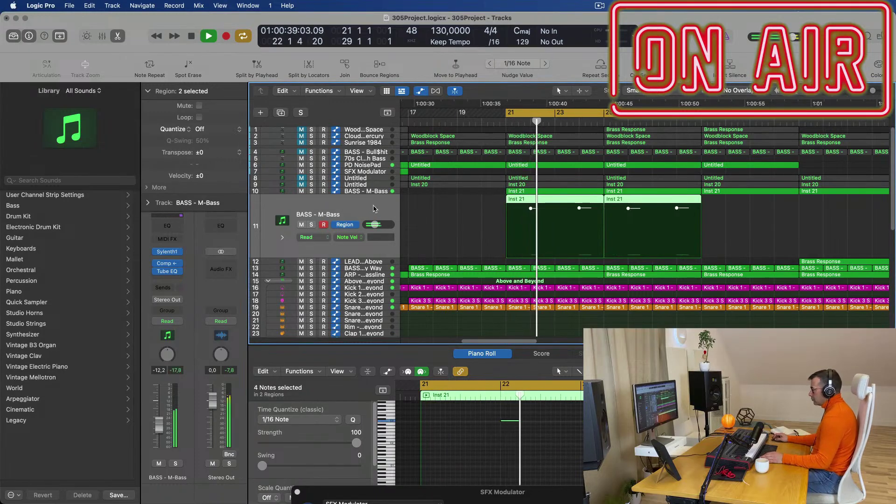
# Open Sylenth1 on the duplicated bass track and load the BASS - DnB Bass preset
pyautogui.press('Return')
pyautogui.click(168, 253)
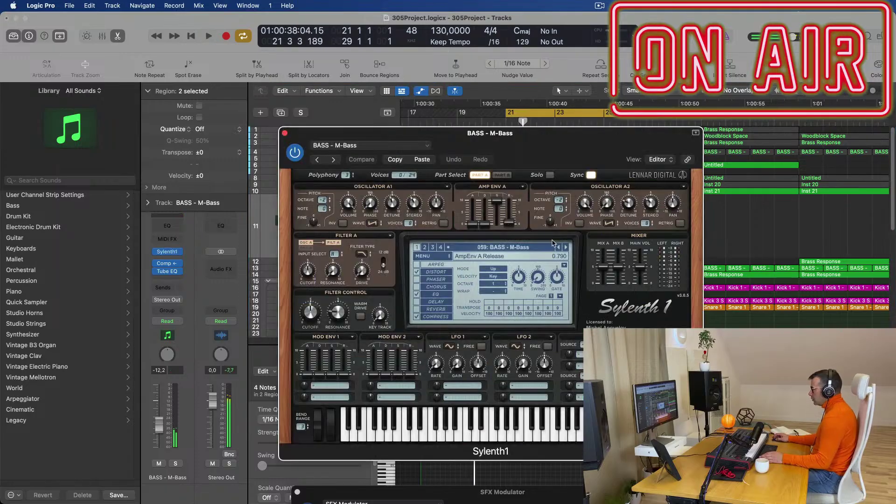
pyautogui.click(566, 248)
pyautogui.click(504, 248)
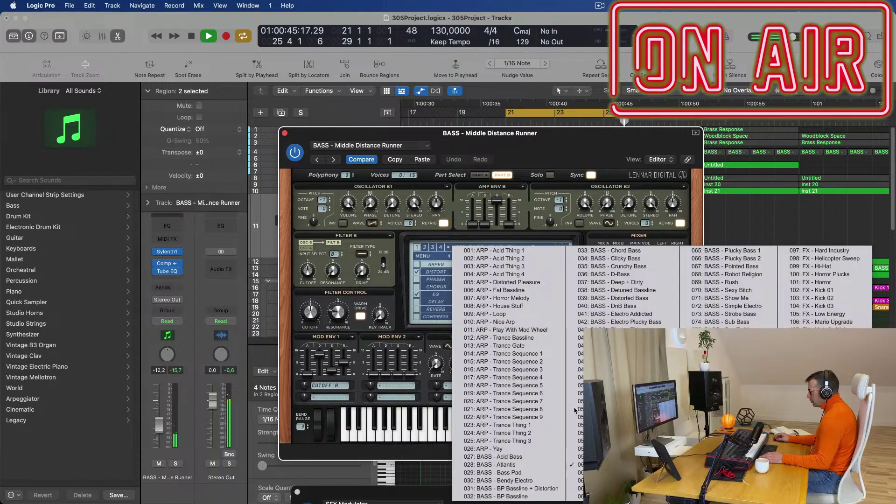
pyautogui.click(616, 306)
pyautogui.moveTo(531, 138); pyautogui.dragTo(571, 127)
pyautogui.press('space')
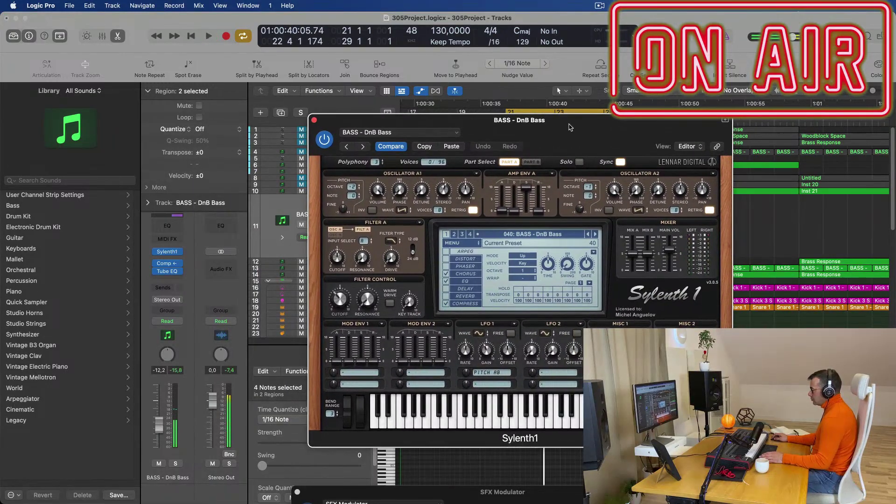
# During playback, set the filter control cutoff to about 4.056 and the track volume to -11.0 dB
pyautogui.press('space')
pyautogui.moveTo(337, 298); pyautogui.dragTo(337, 294)
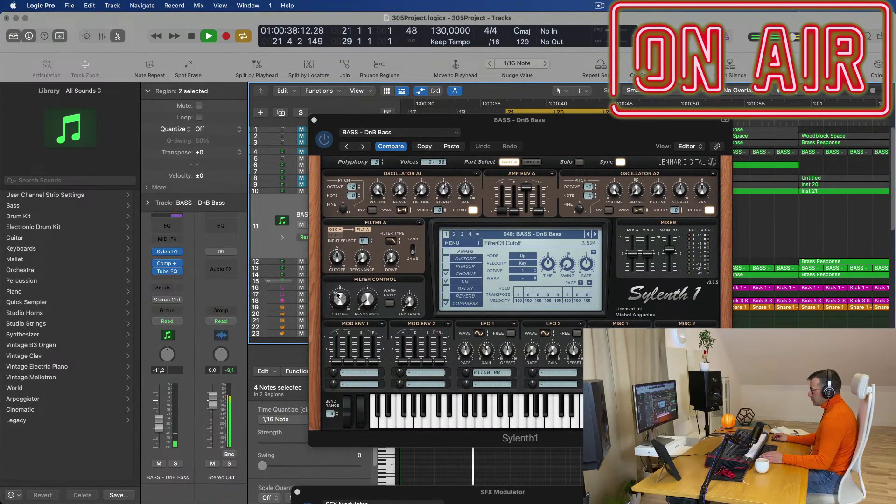
pyautogui.click(338, 295)
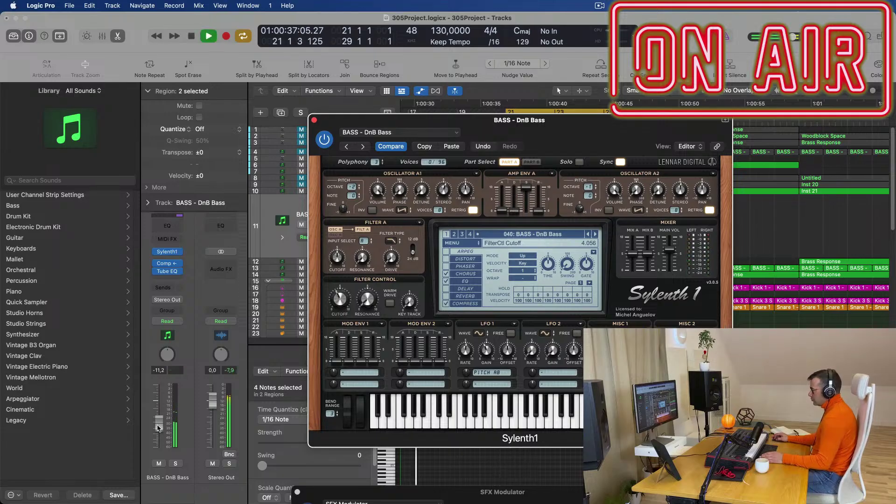
pyautogui.moveTo(158, 427); pyautogui.dragTo(159, 423)
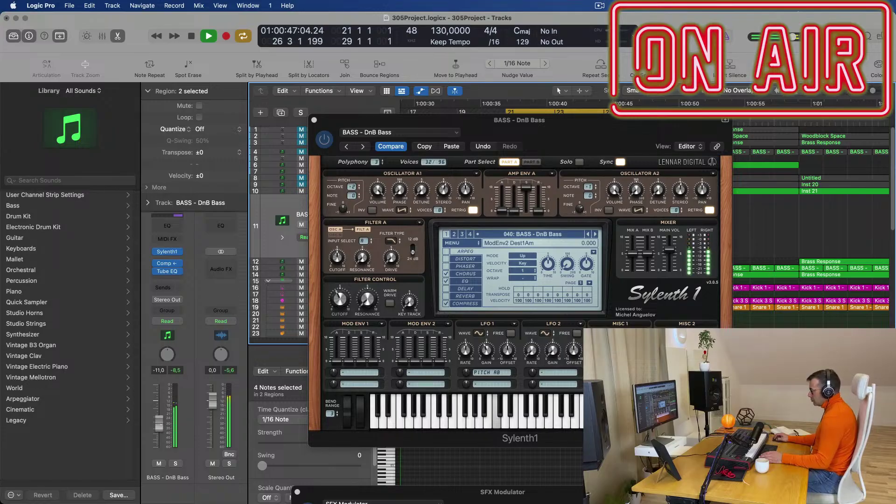
# Switch off the DnB Bass chorus and try the Electro Addicted and Acid Bass presets instead
pyautogui.click(445, 274)
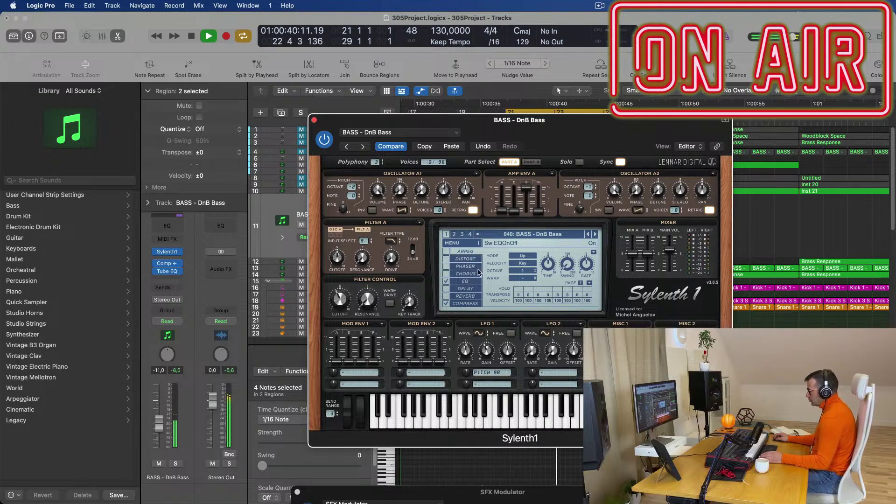
pyautogui.click(596, 234)
pyautogui.click(568, 235)
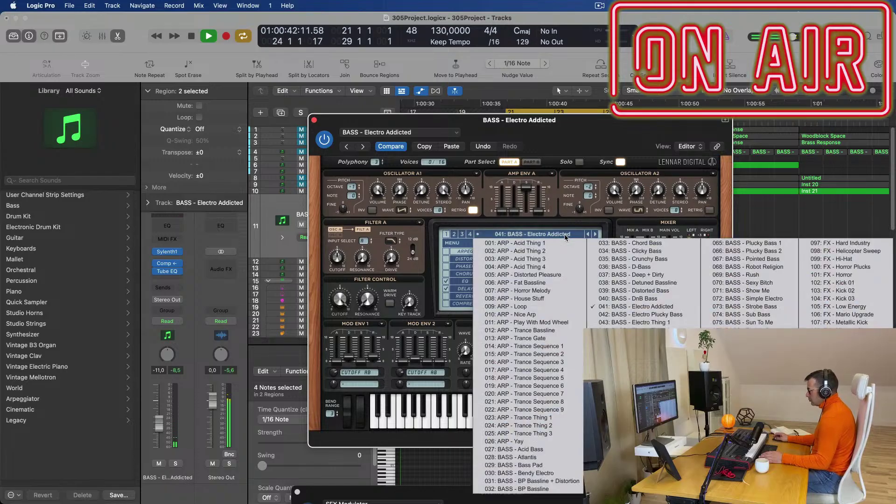
pyautogui.click(538, 449)
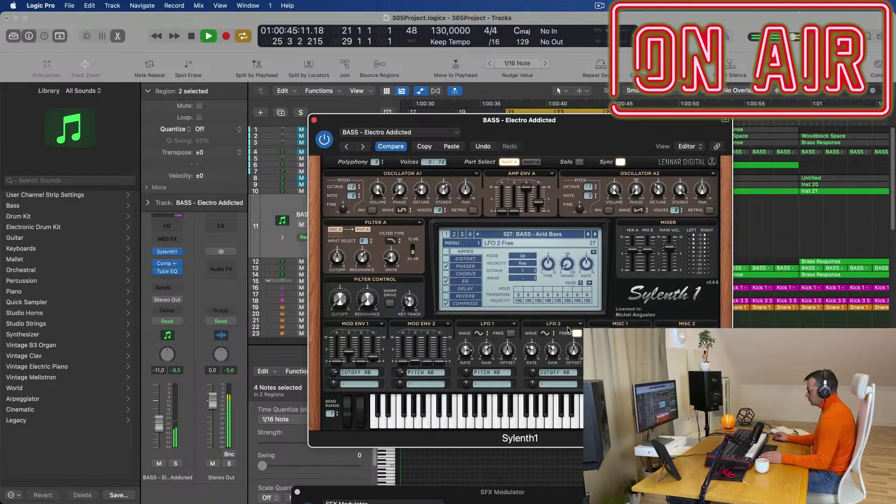
# Audition the Sylenth1 bass presets one after another from 028 Atlantis through 037 Deep + Dirty
pyautogui.click(595, 234)
pyautogui.click(595, 234)
pyautogui.click(595, 234)
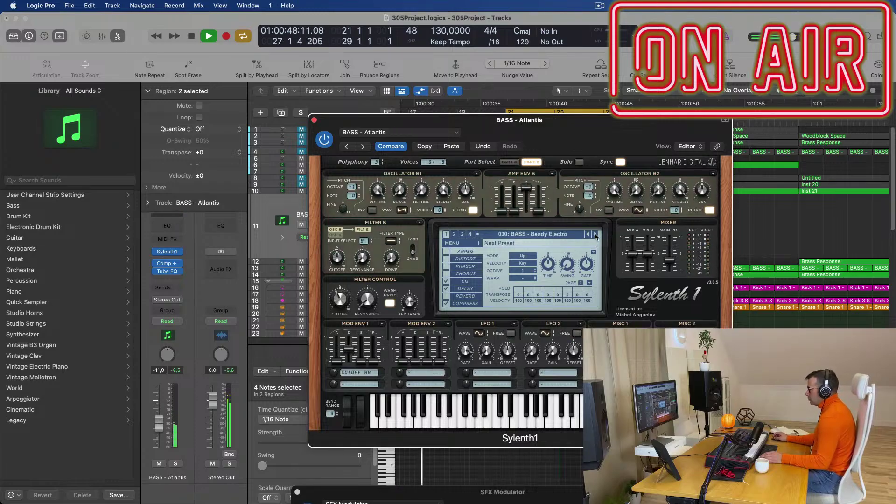
pyautogui.click(595, 234)
pyautogui.click(595, 234)
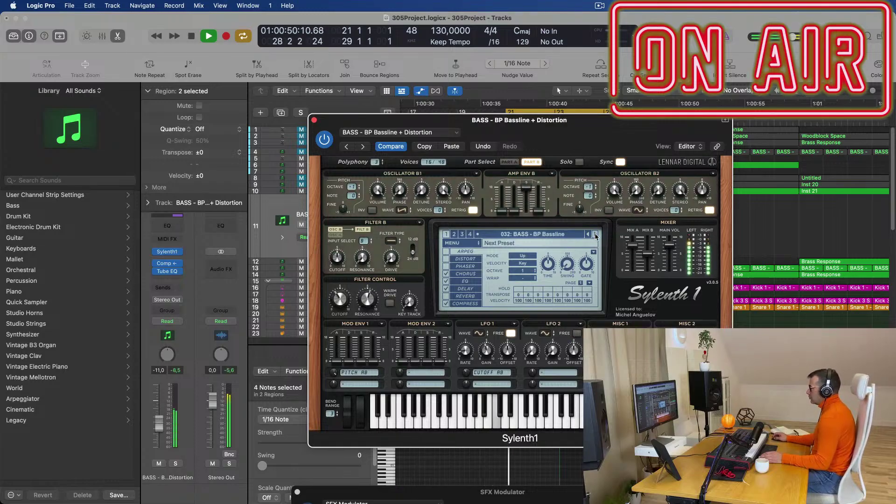
pyautogui.click(595, 234)
pyautogui.click(595, 234)
pyautogui.click(595, 234)
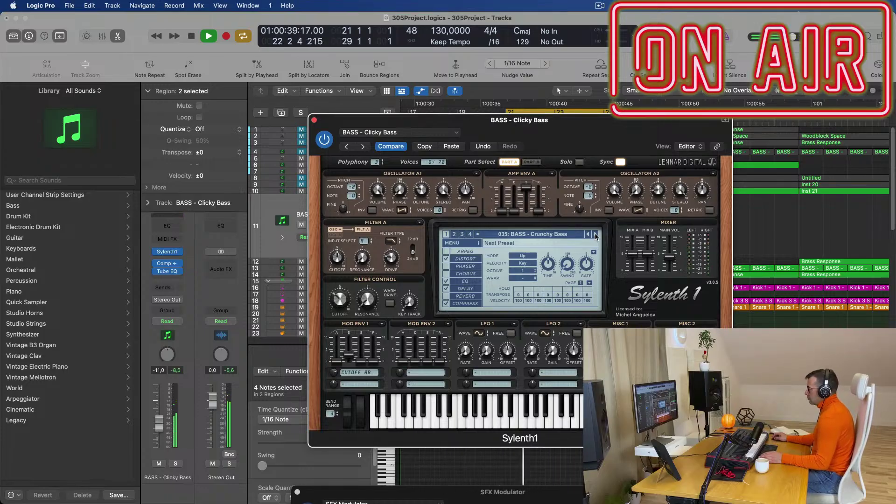
pyautogui.click(595, 234)
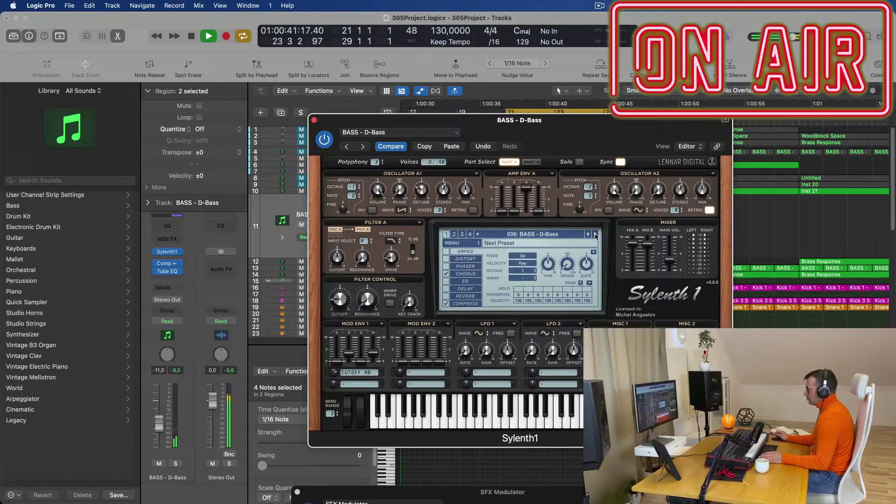
pyautogui.click(595, 235)
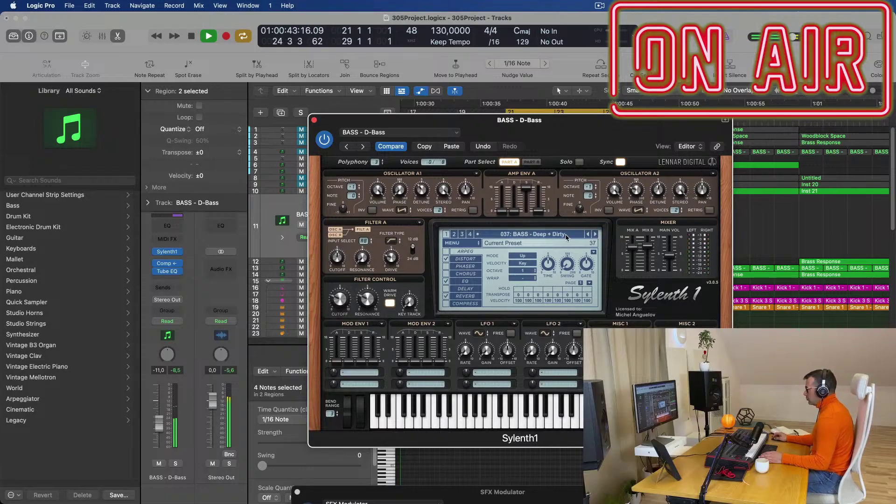
# Go to the end of the bass presets, try Zeppelin, and load 083: BASS - Wippenberg
pyautogui.click(536, 234)
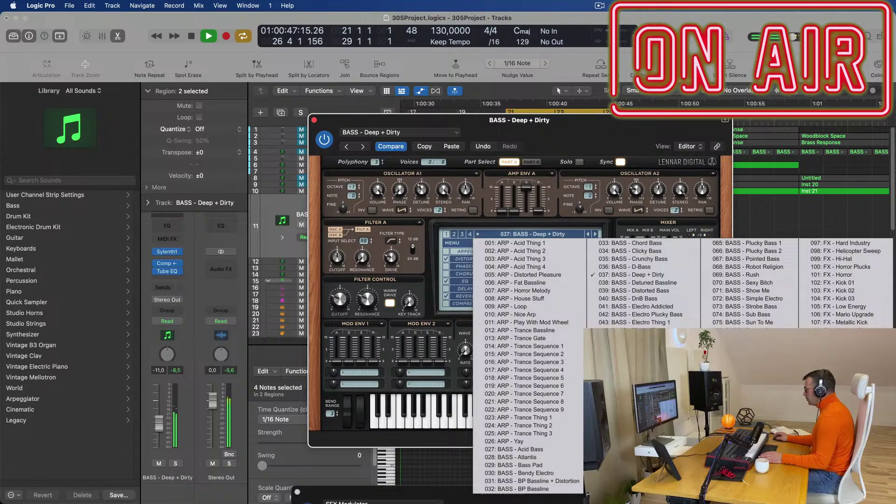
pyautogui.click(742, 394)
pyautogui.press('space')
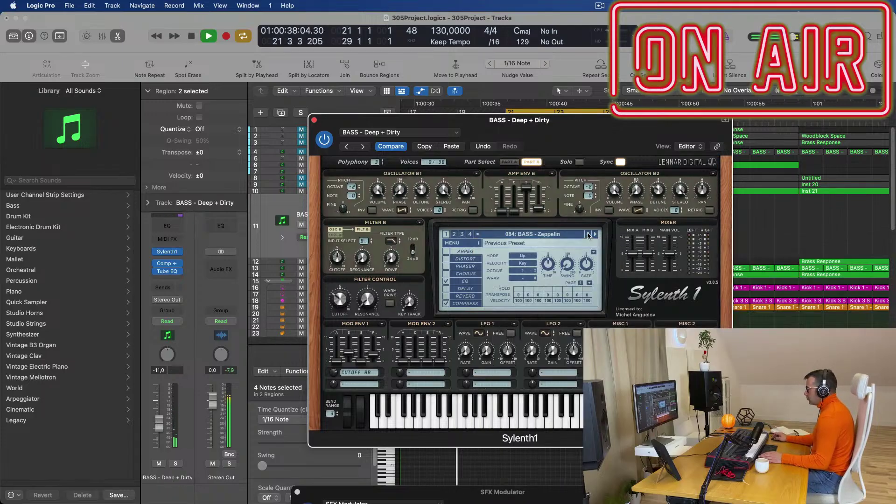
pyautogui.click(588, 234)
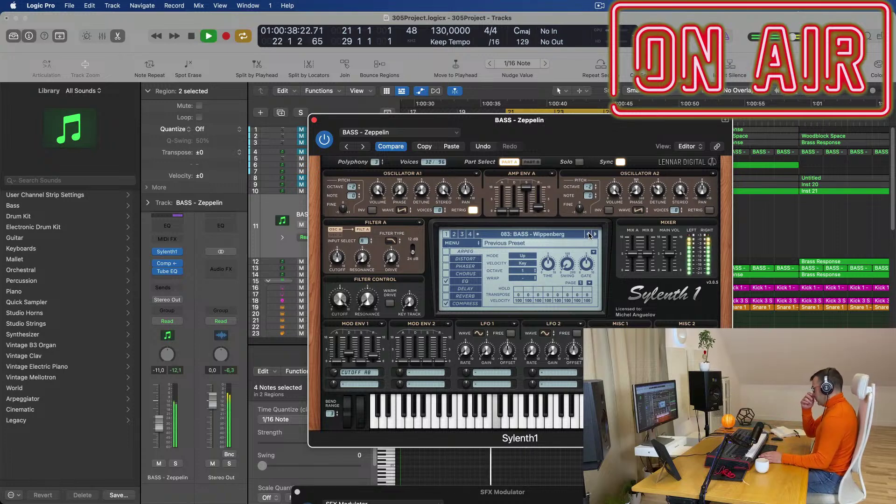
pyautogui.press('space')
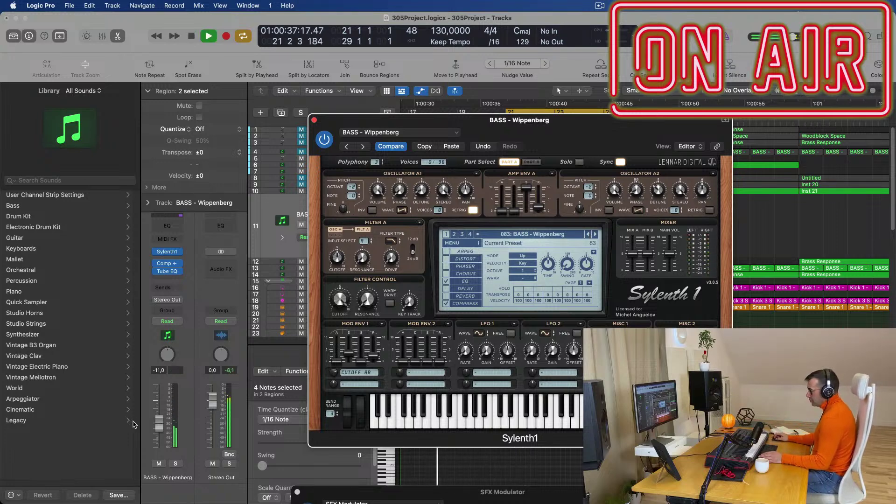
# Set the Wippenberg bass track's volume to -17.6 dB and close the Sylenth1 window
pyautogui.moveTo(154, 429); pyautogui.dragTo(155, 433)
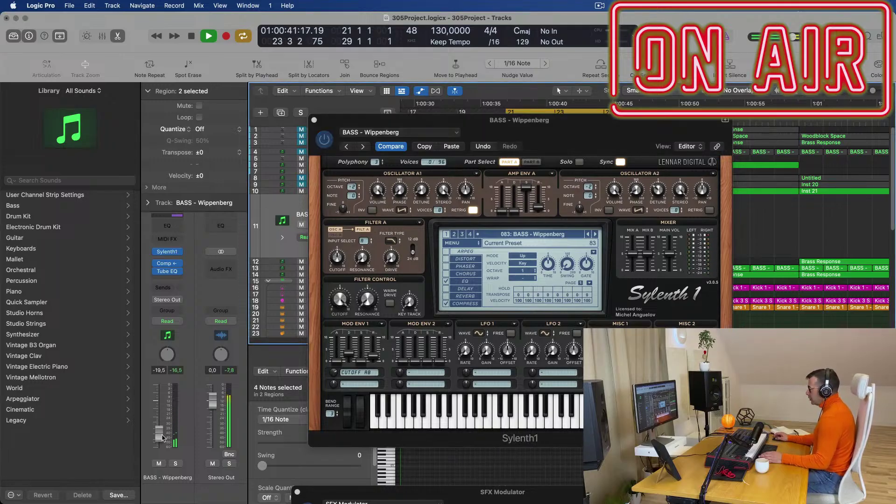
pyautogui.press('space')
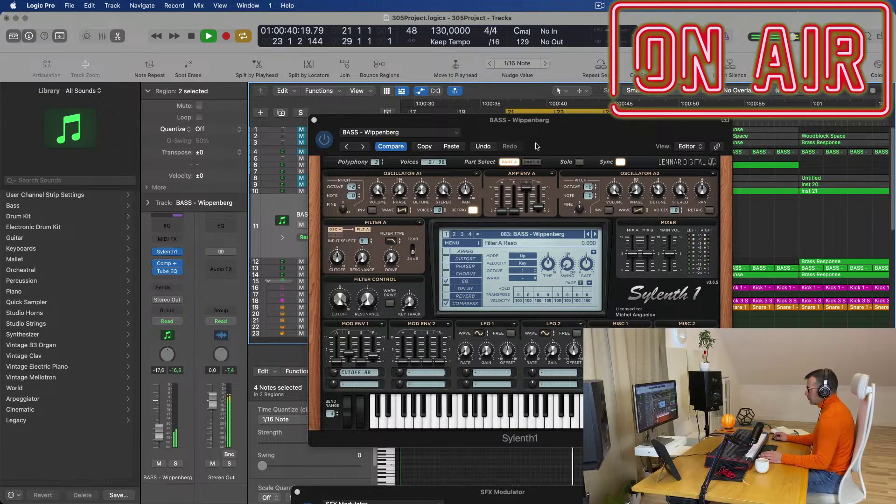
pyautogui.moveTo(536, 147); pyautogui.dragTo(404, 161)
pyautogui.moveTo(458, 146); pyautogui.dragTo(440, 164)
pyautogui.click(158, 158)
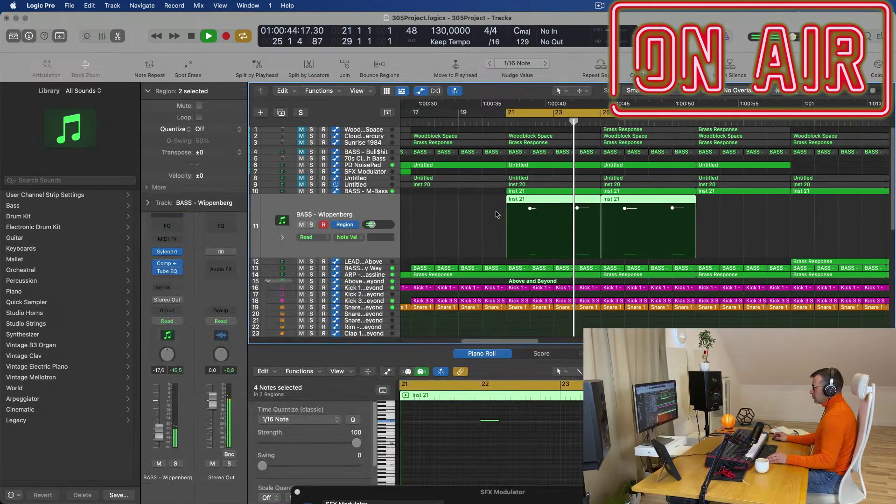
# Copy the SFX Modulator track's Untitled region from bar 9 to bar 21
pyautogui.scroll(-5, 601, 222)
pyautogui.click(666, 218)
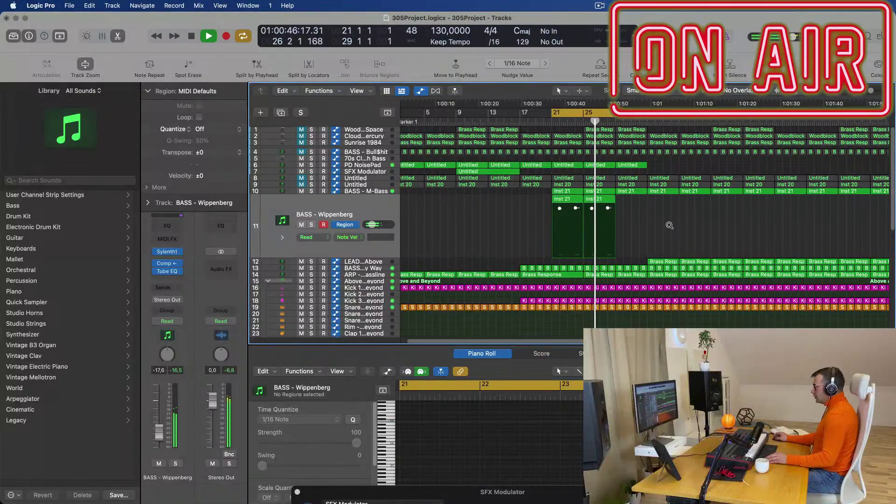
pyautogui.scroll(-5, 670, 225)
pyautogui.scroll(1, 662, 225)
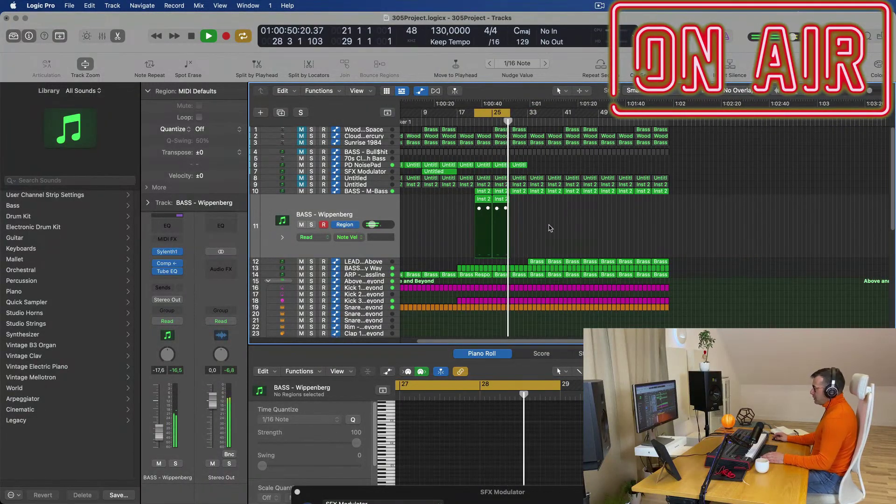
pyautogui.scroll(1, 552, 232)
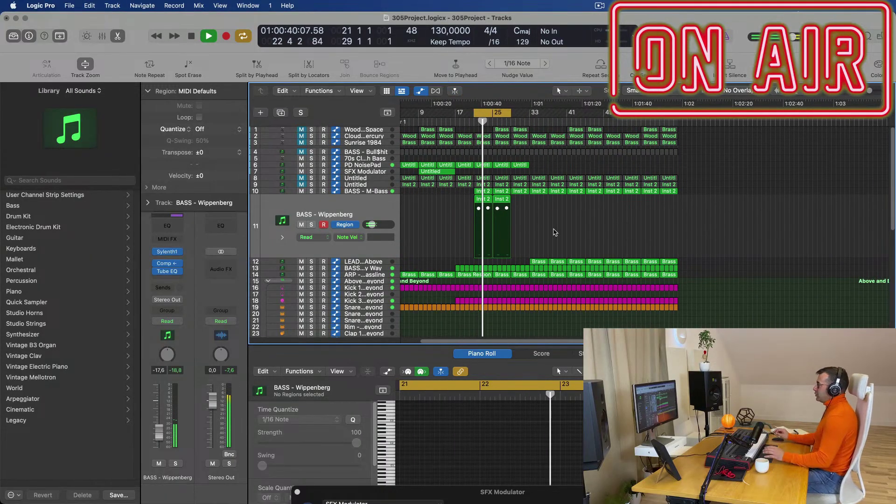
pyautogui.scroll(3, 554, 228)
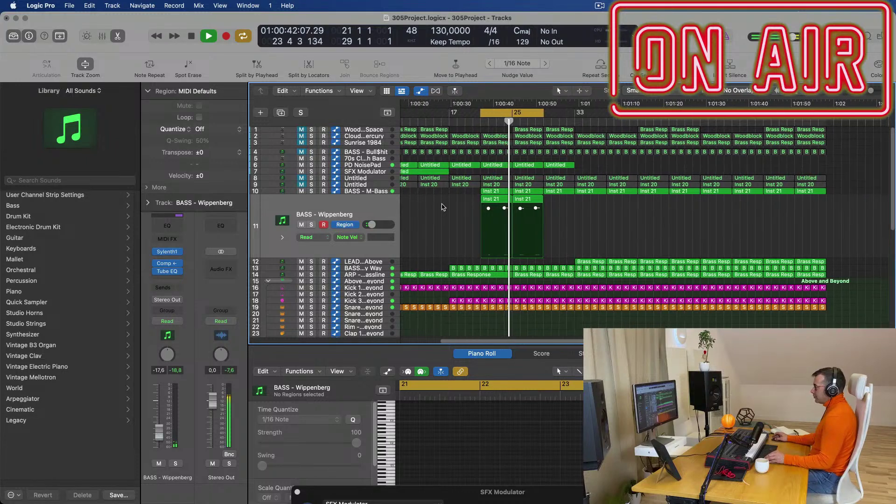
pyautogui.scroll(-3, 464, 172)
pyautogui.click(465, 174)
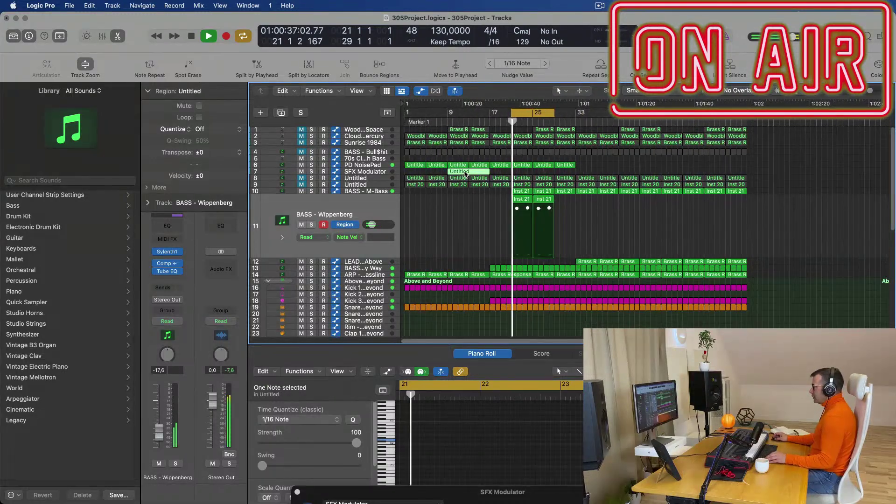
pyautogui.moveTo(500, 174); pyautogui.dragTo(522, 177)
pyautogui.scroll(3, 487, 237)
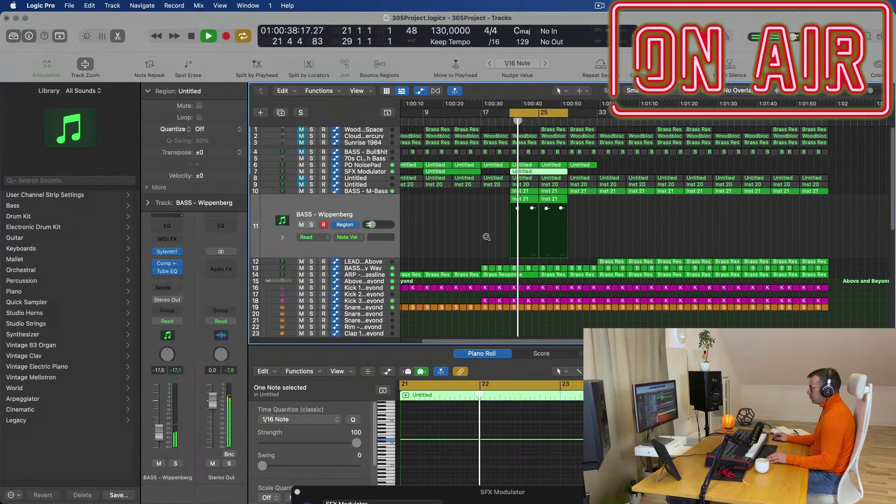
pyautogui.scroll(-3, 486, 237)
pyautogui.scroll(2, 474, 238)
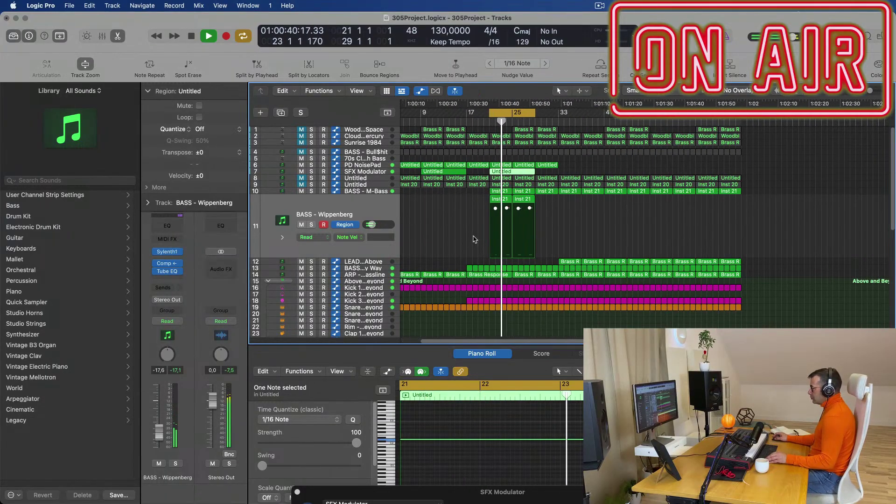
# Listen to the looped section from bar 21 to 29 and look over the surrounding arrangement
pyautogui.scroll(2, 585, 227)
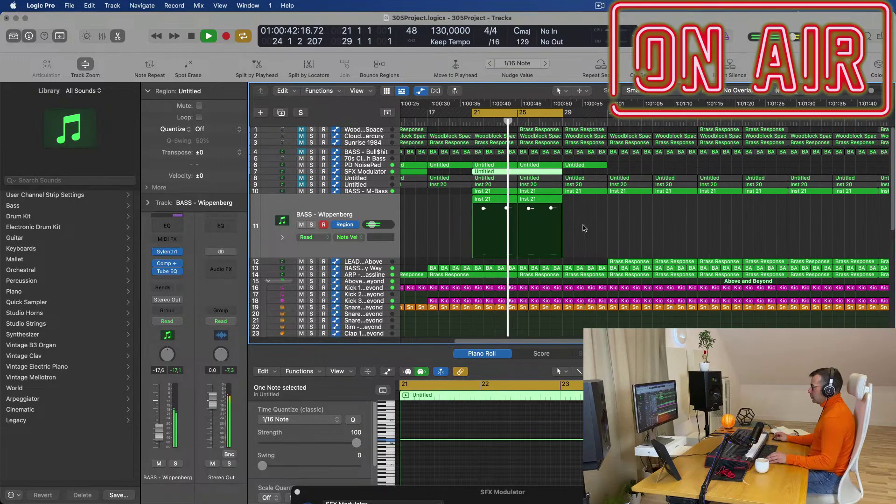
pyautogui.scroll(1, 606, 227)
pyautogui.scroll(-2, 624, 224)
pyautogui.hscroll(-1, 623, 225)
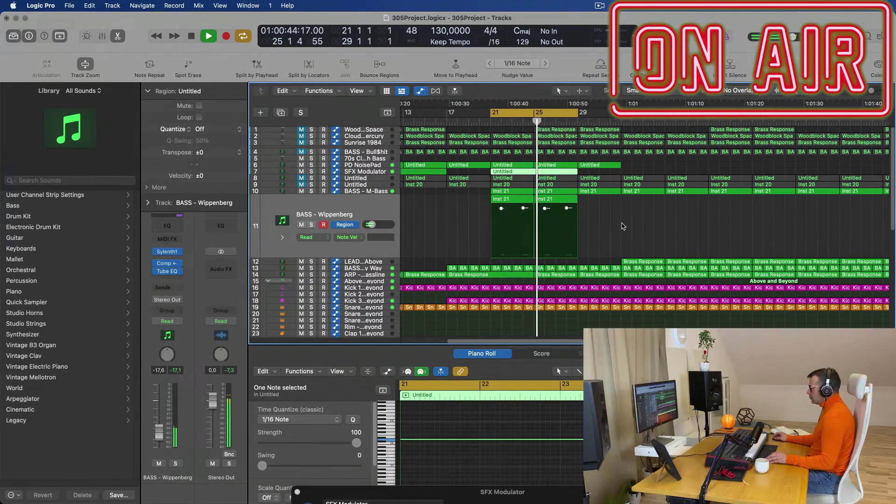
pyautogui.click(599, 5)
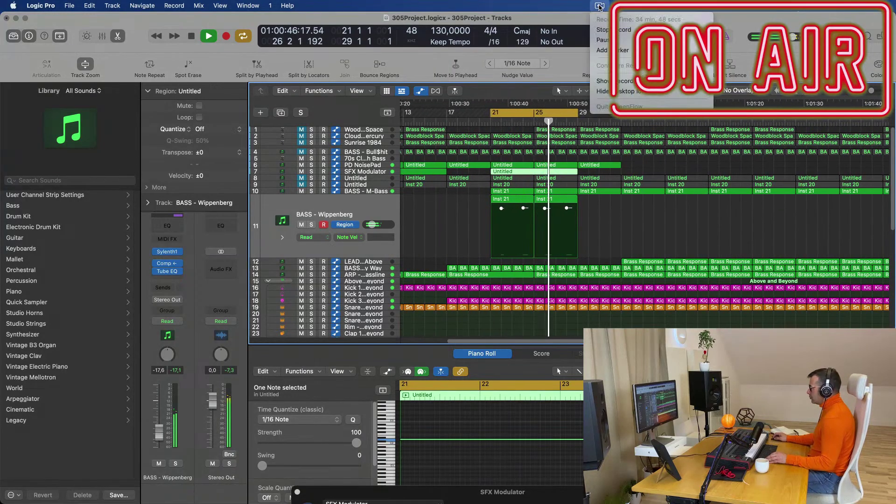
pyautogui.click(565, 61)
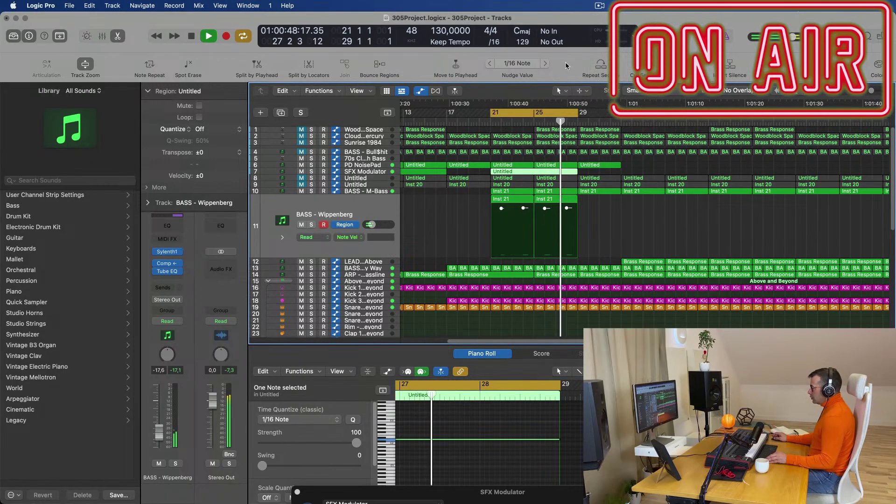
pyautogui.hscroll(-1, 489, 182)
pyautogui.scroll(-4, 485, 184)
pyautogui.scroll(2, 439, 200)
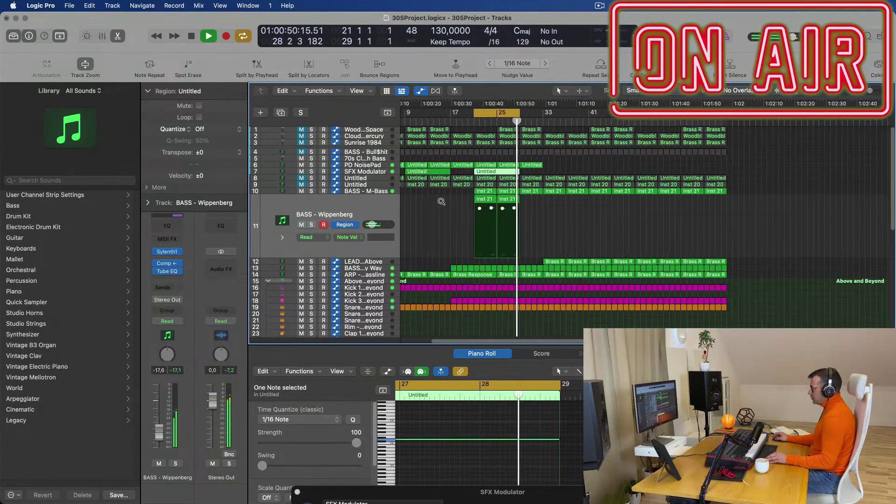
pyautogui.hscroll(1, 441, 204)
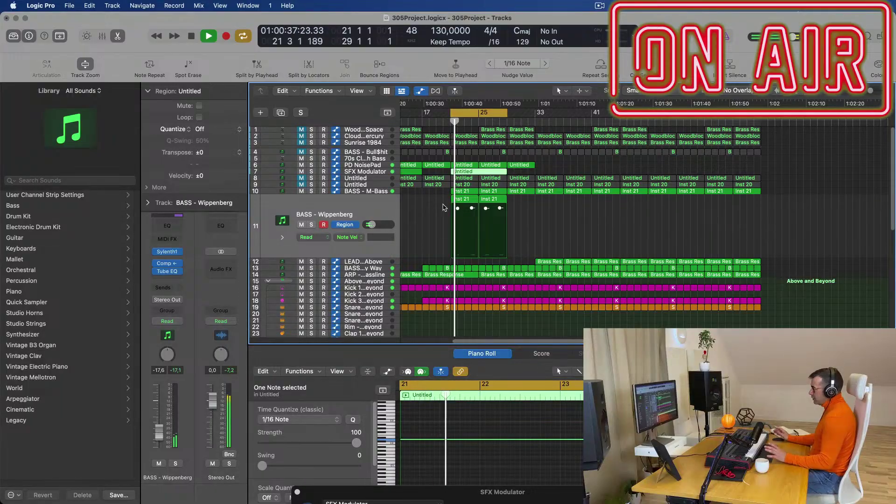
pyautogui.click(442, 210)
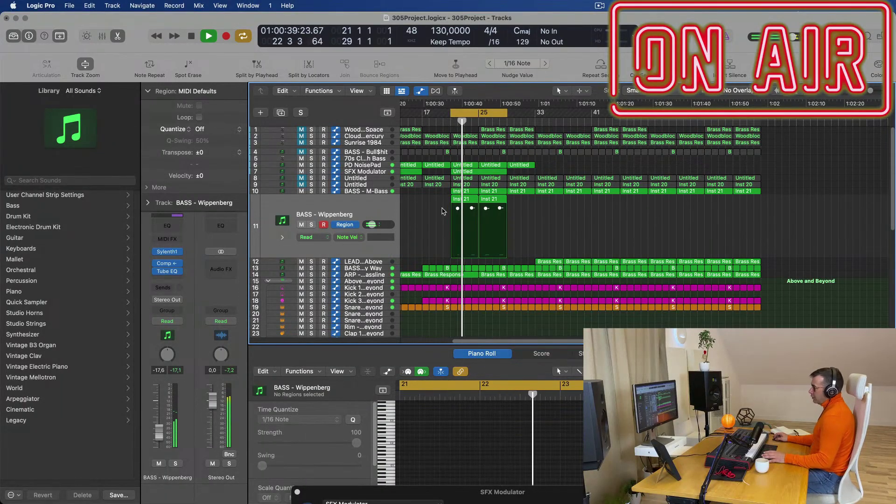
pyautogui.scroll(2, 578, 232)
pyautogui.scroll(1, 583, 229)
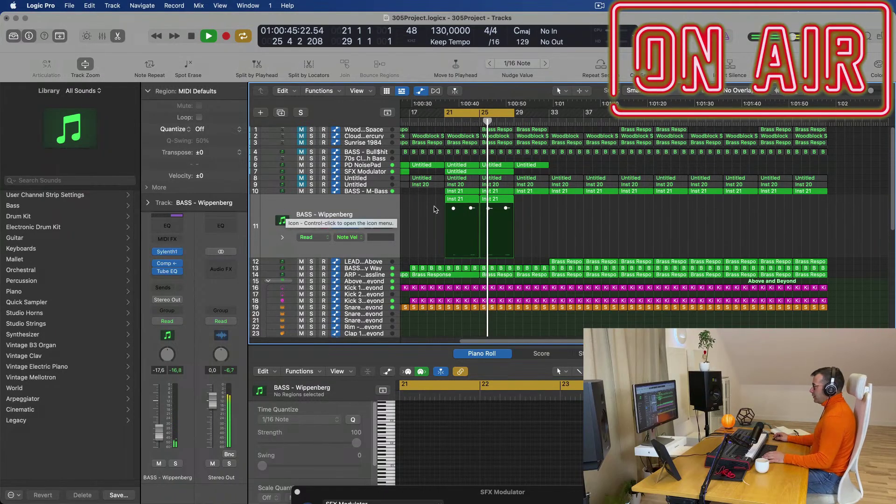
pyautogui.press('space')
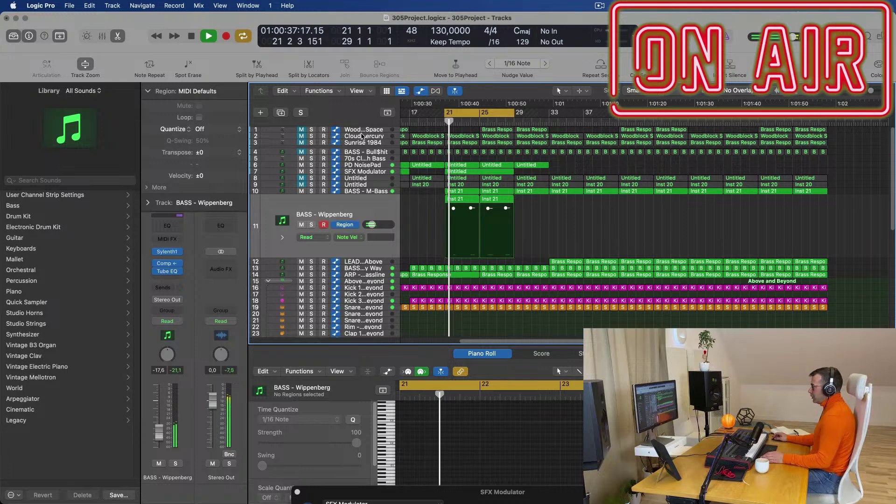
# Unmute the Sunrise 1984 track and set its volume to -5.2 dB
pyautogui.click(362, 136)
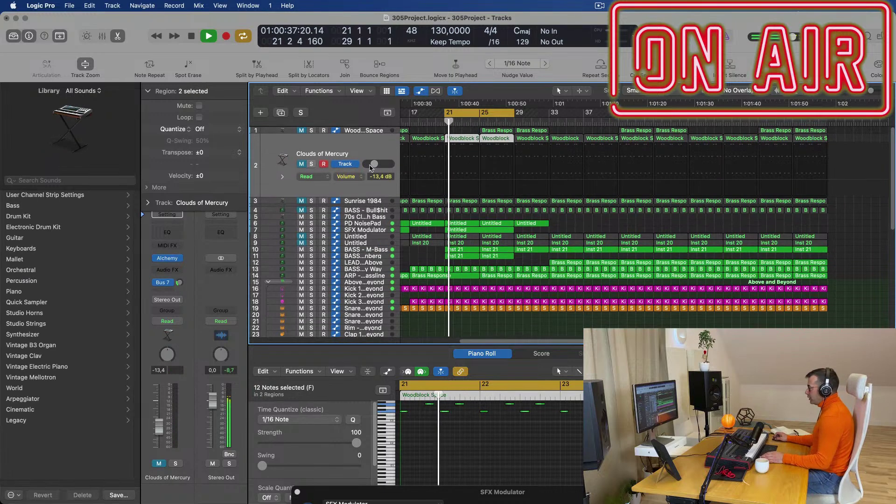
pyautogui.click(373, 201)
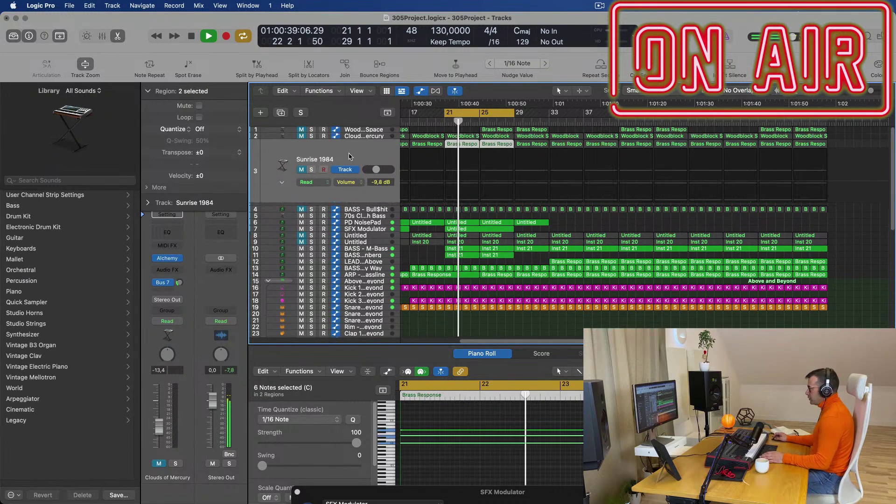
pyautogui.click(302, 169)
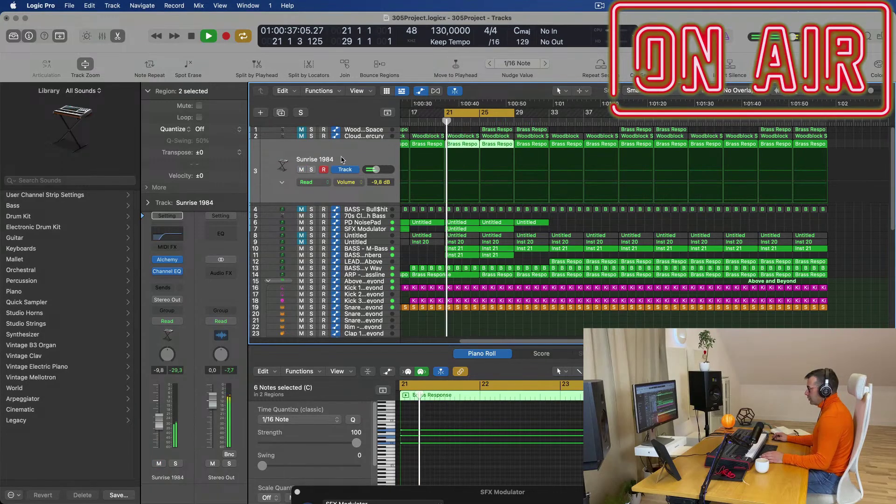
pyautogui.moveTo(161, 424); pyautogui.dragTo(160, 412)
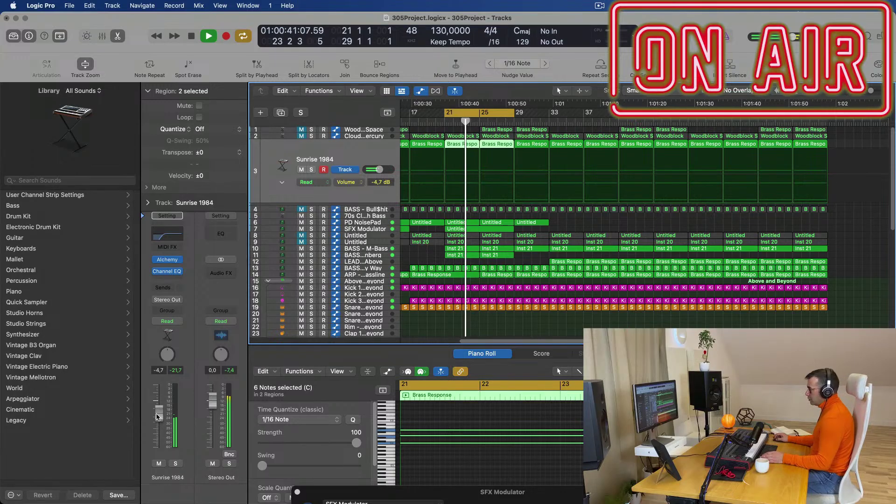
pyautogui.moveTo(160, 412); pyautogui.dragTo(160, 415)
# Open Alchemy on the Sunrise 1984 track and try another preset velocity pattern in its arpeggiator
pyautogui.click(171, 260)
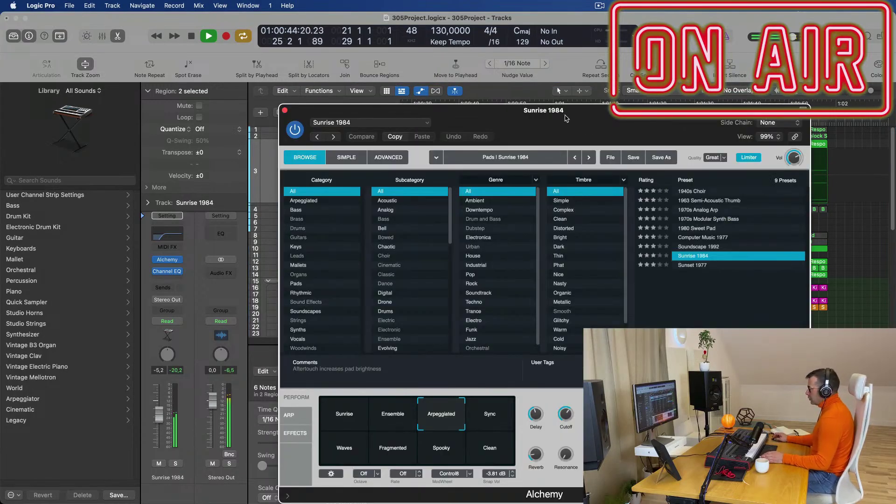
pyautogui.moveTo(566, 118); pyautogui.dragTo(595, 118)
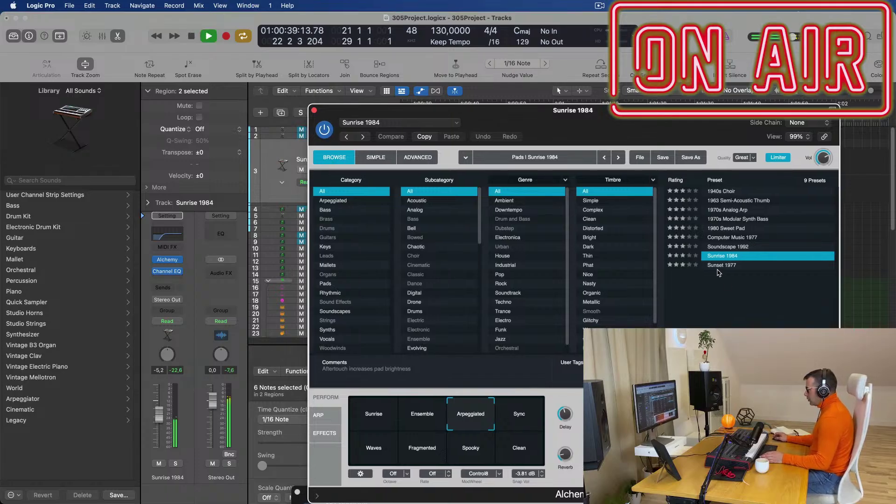
pyautogui.click(318, 415)
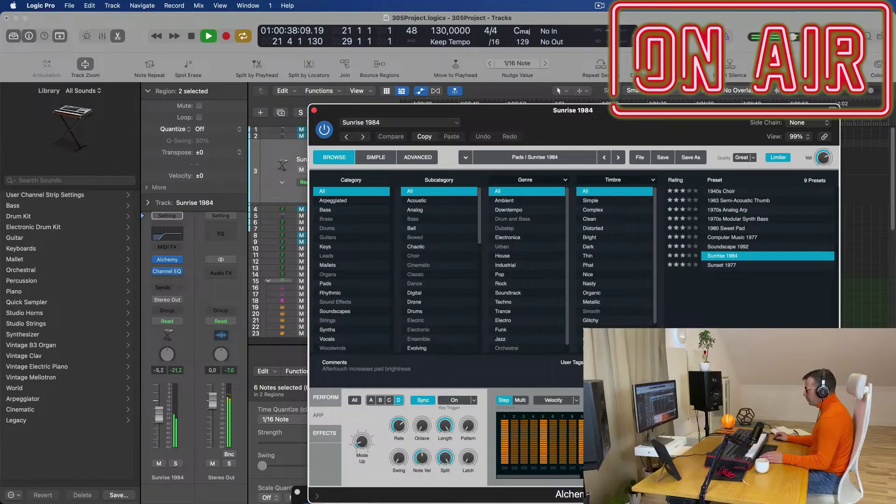
pyautogui.click(688, 400)
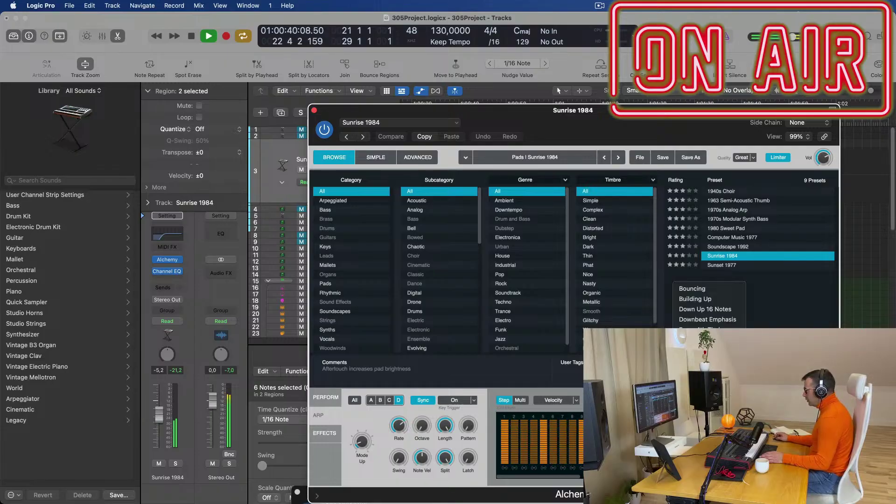
pyautogui.click(706, 371)
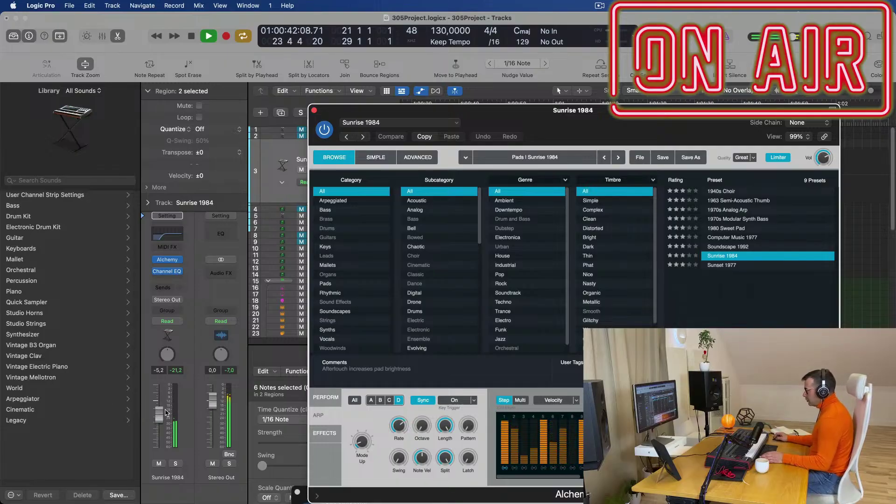
# Set the Sunrise 1984 track's volume to -2.9 dB and apply the Building Up preset to the arpeggiator's velocity steps
pyautogui.click(280, 391)
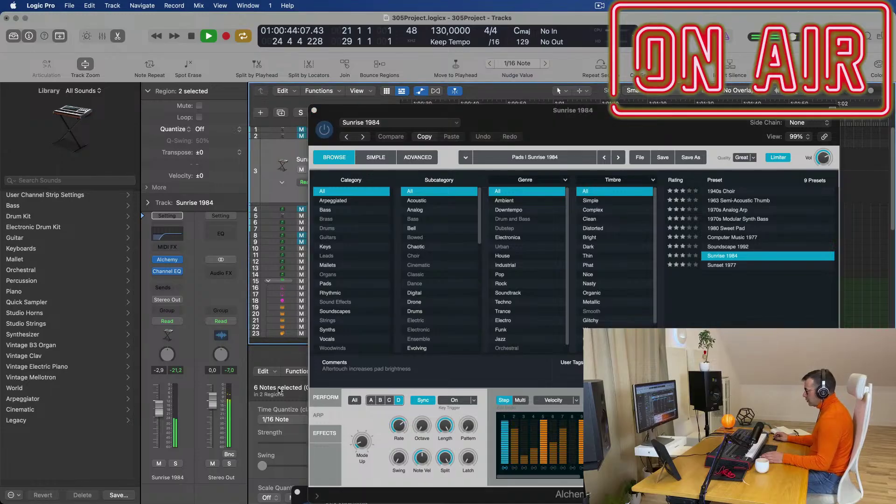
pyautogui.click(689, 400)
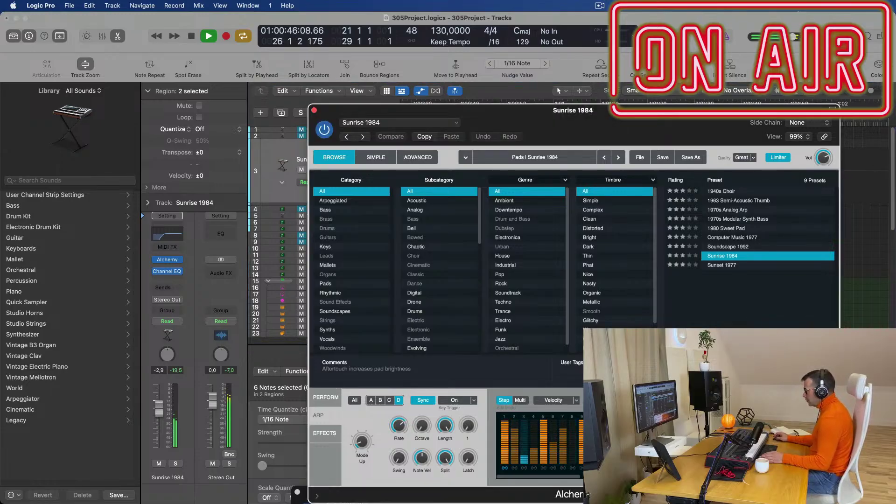
pyautogui.click(688, 400)
pyautogui.click(695, 298)
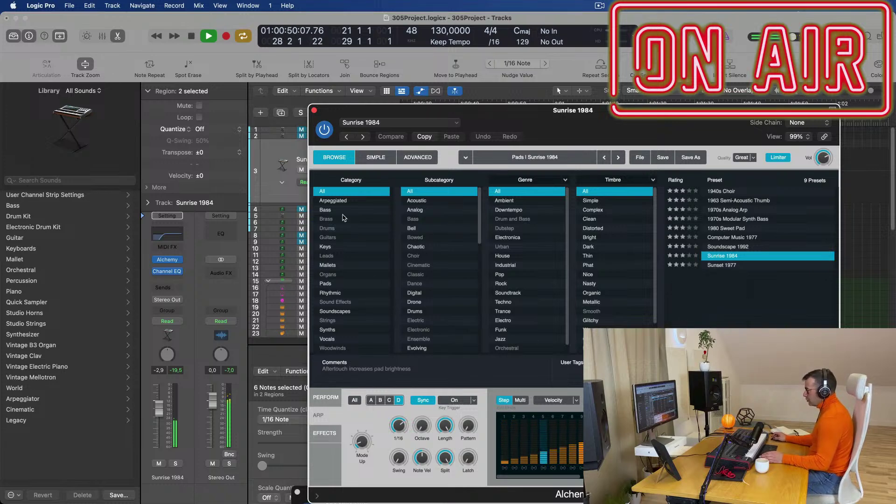
# Set Alchemy's Delay to 69.6 %, close its window, and check the Sunrise 1984 track in solo
pyautogui.click(325, 398)
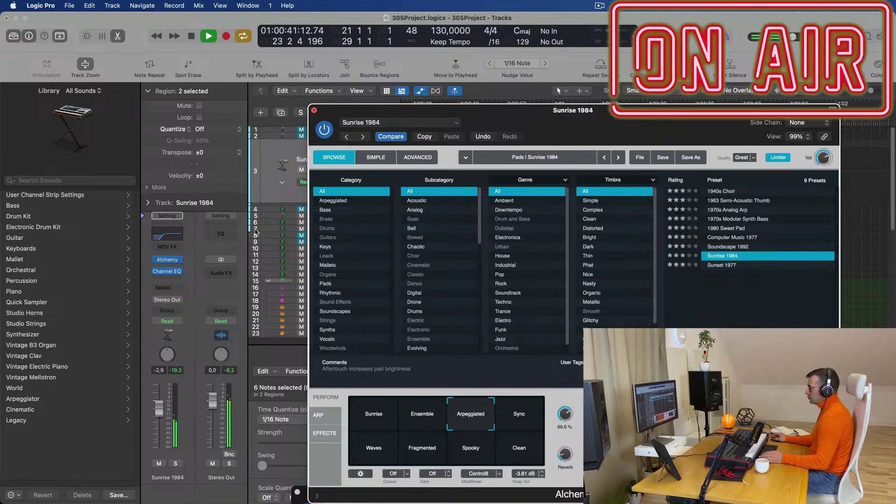
pyautogui.press('super+w')
pyautogui.click(175, 463)
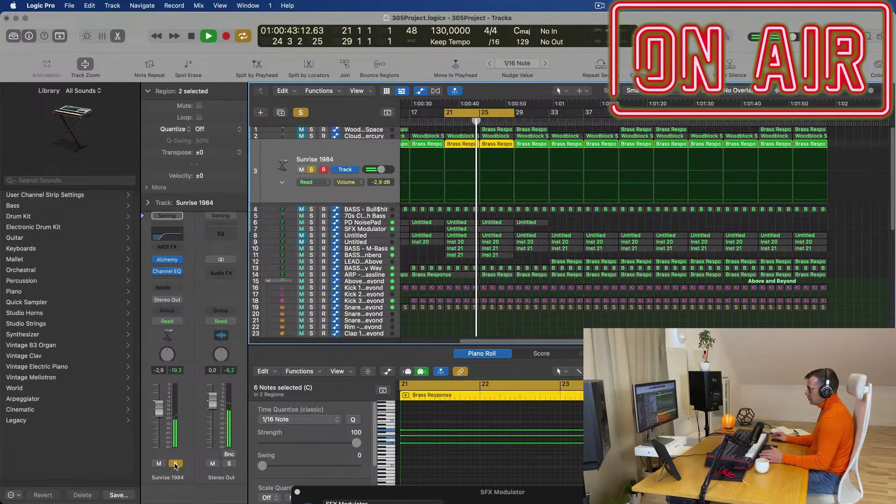
pyautogui.click(176, 464)
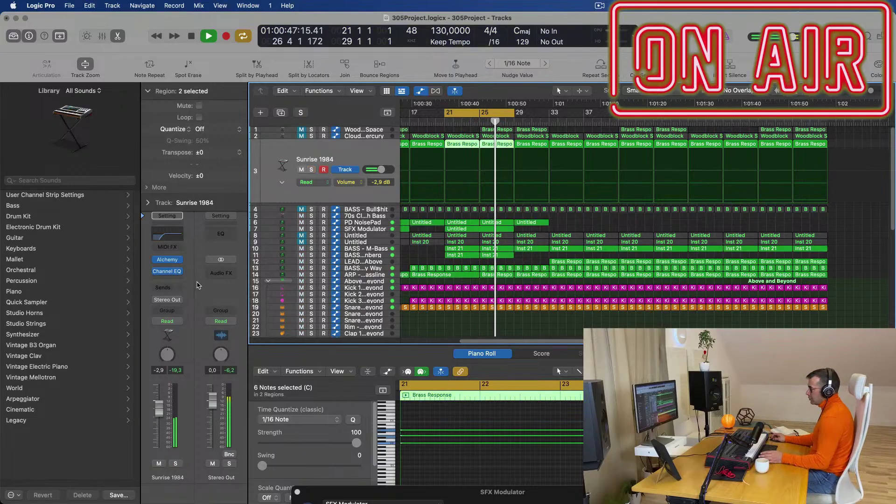
# Replay the section from bar 21 and mute the Sunrise 1984 track
pyautogui.moveTo(177, 264)
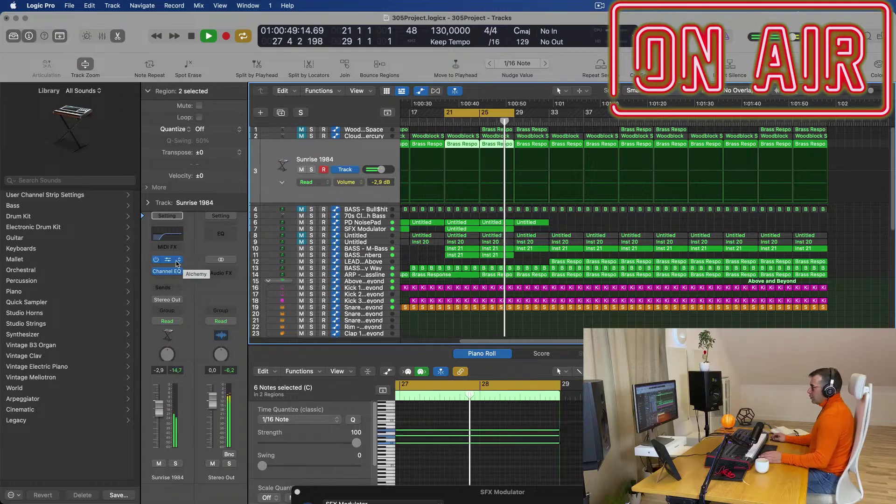
pyautogui.press('space')
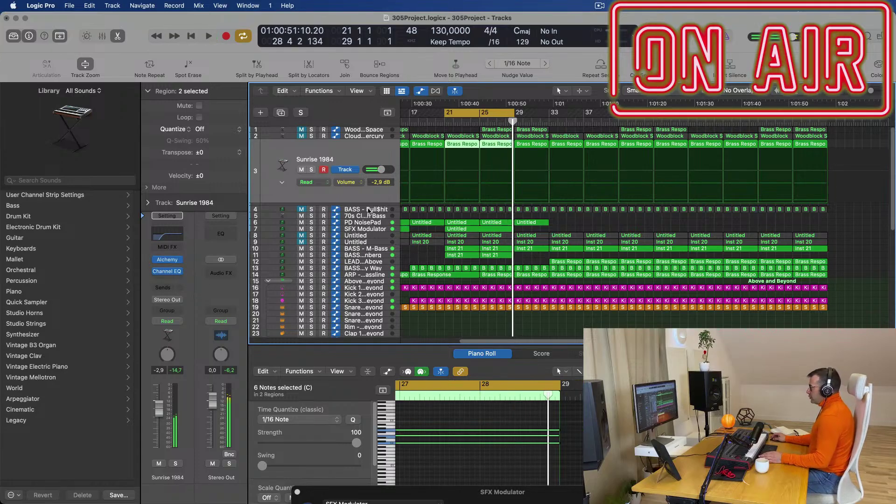
pyautogui.press('space')
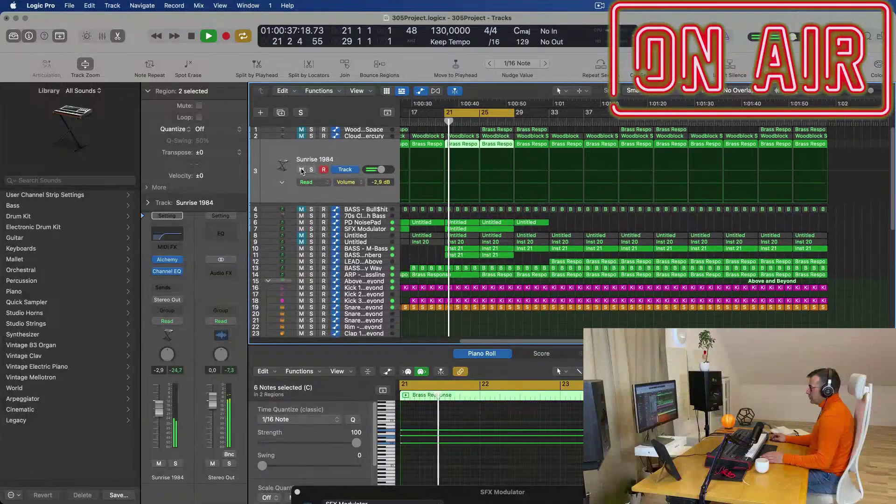
pyautogui.click(302, 170)
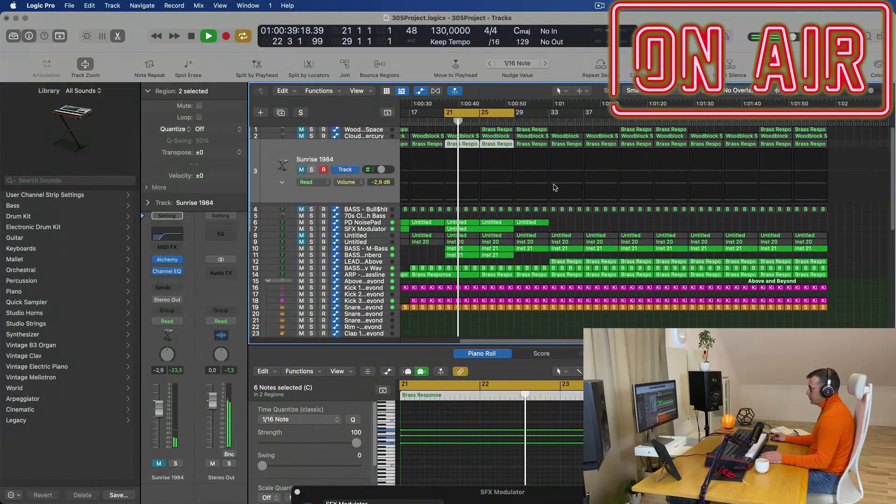
pyautogui.scroll(-1, 555, 187)
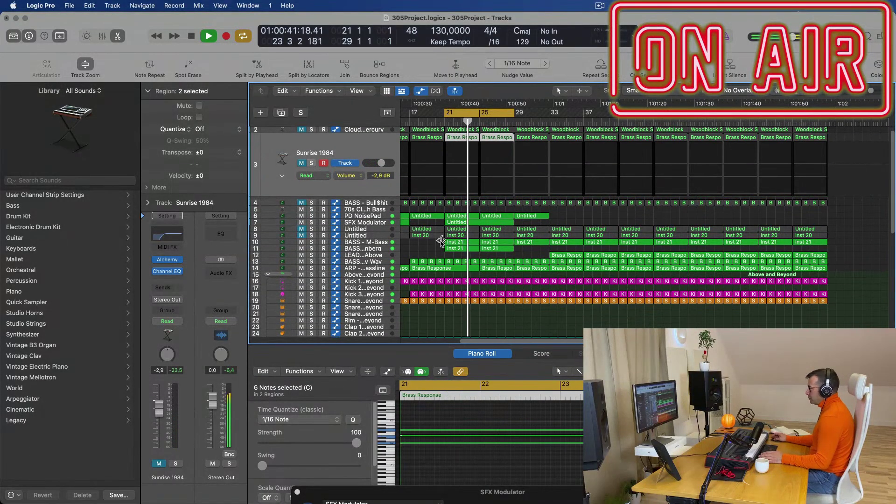
pyautogui.press('space')
pyautogui.press('space')
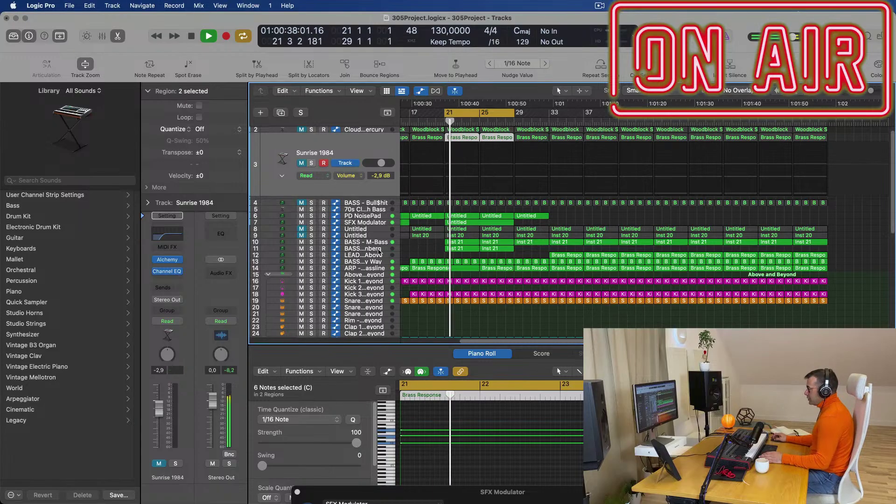
# Duplicate the LEAD - From Above track and open Sylenth1 on the copy
pyautogui.click(379, 255)
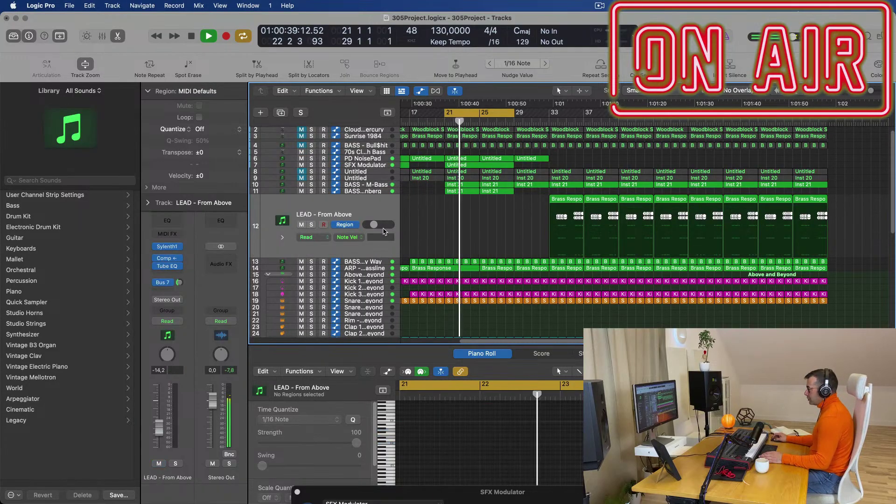
pyautogui.press('space')
pyautogui.press('space')
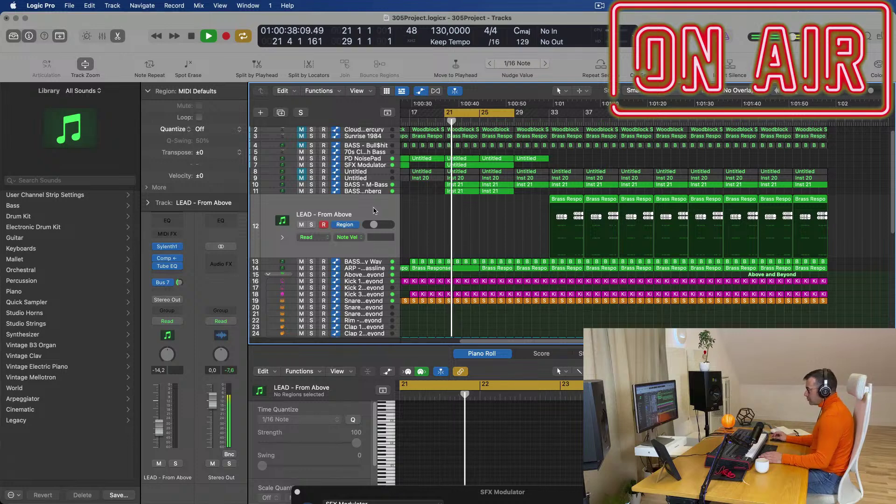
pyautogui.press('space')
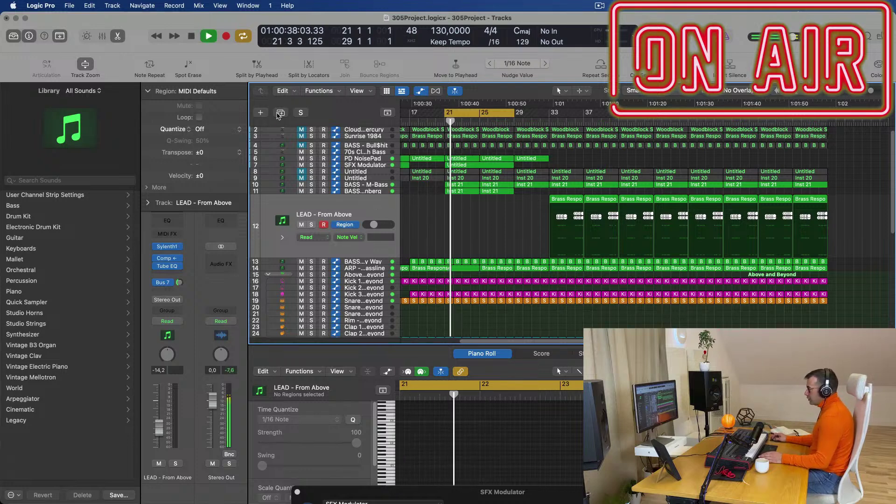
pyautogui.press('super+d')
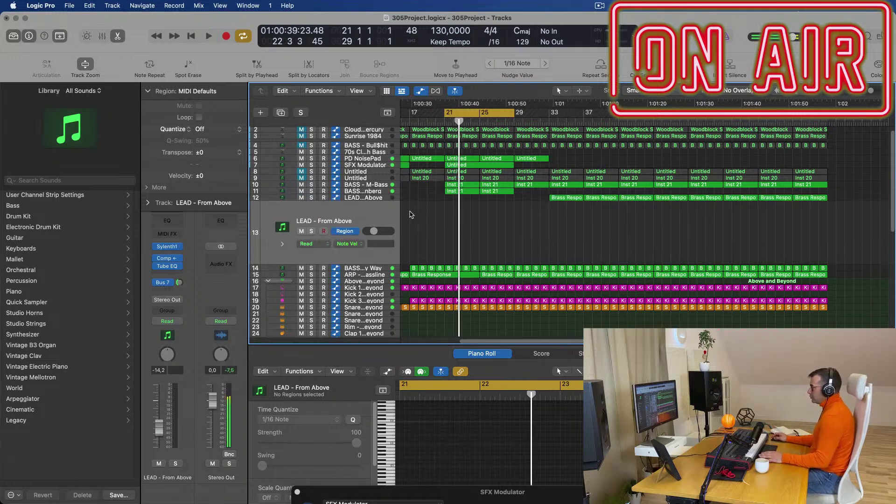
pyautogui.click(170, 247)
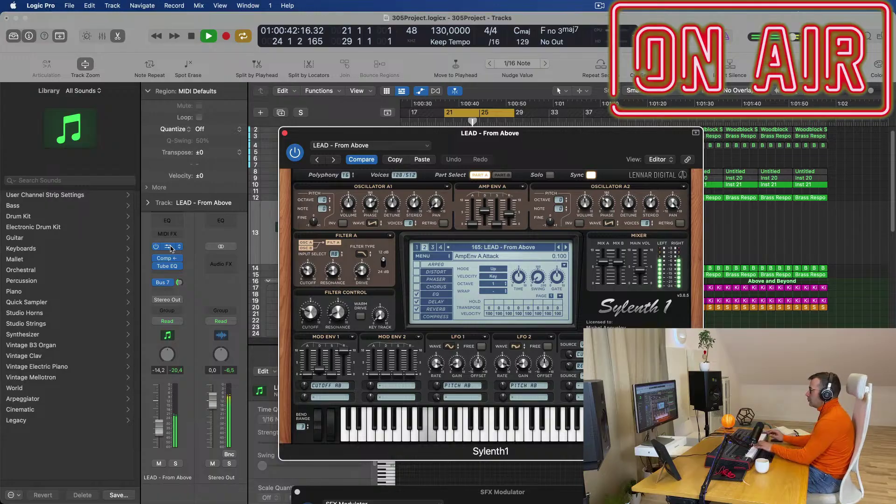
# Load the PAD - Anjuna Pad preset into Sylenth1 on the duplicated track and record a pad part from bar 21
pyautogui.click(504, 247)
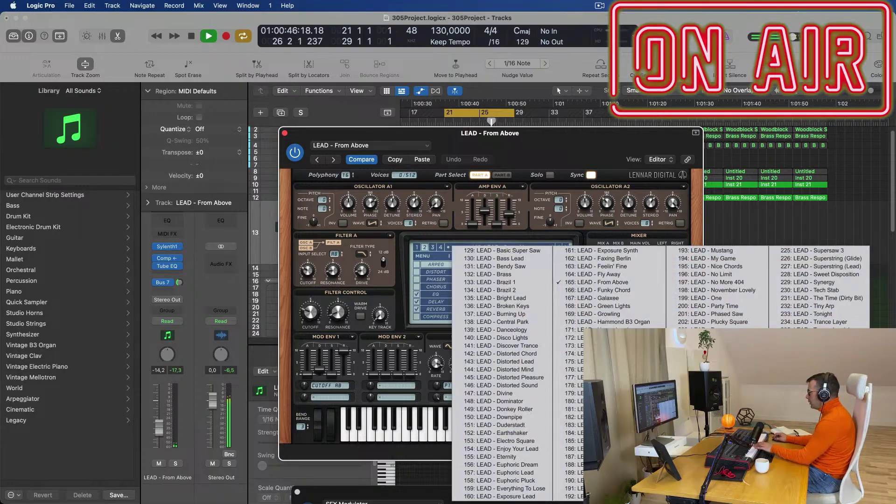
pyautogui.click(806, 425)
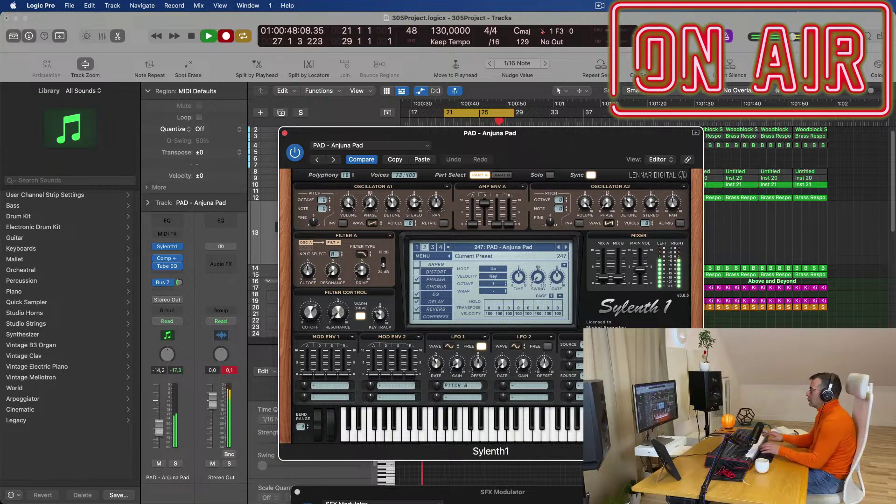
pyautogui.press('space')
pyautogui.press('space')
pyautogui.moveTo(537, 133); pyautogui.dragTo(845, 336)
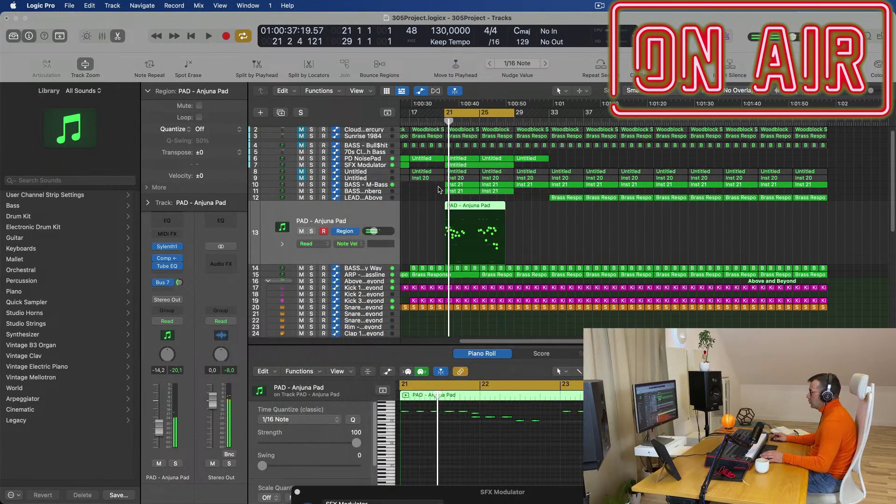
pyautogui.press('space')
pyautogui.press('space')
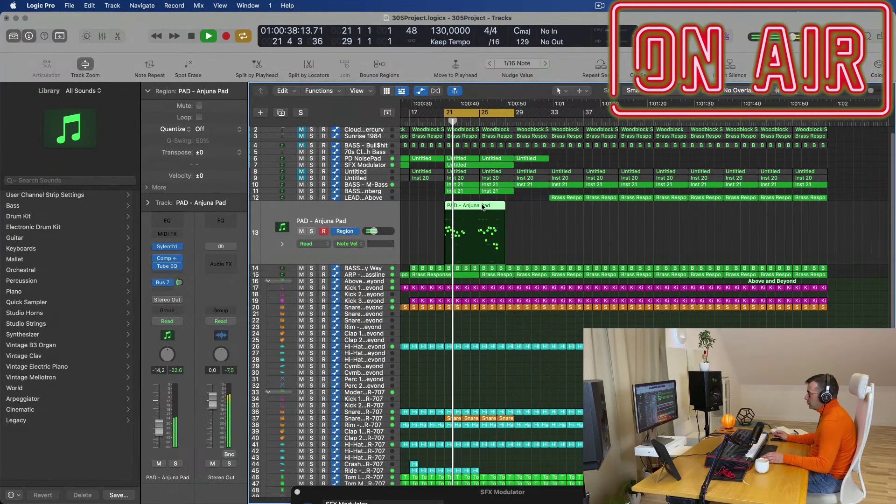
# Open the recorded PAD - Anjuna Pad region in the Piano Roll and select all its notes
pyautogui.doubleClick(482, 207)
pyautogui.doubleClick(483, 208)
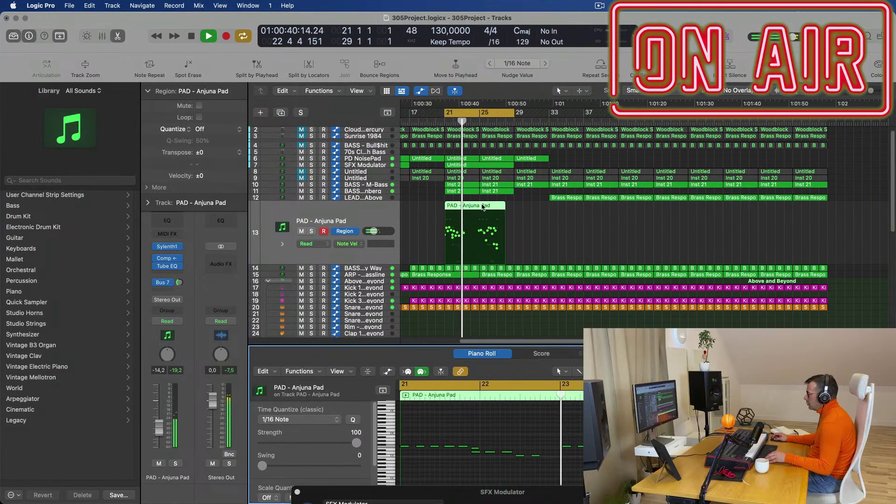
pyautogui.moveTo(874, 372); pyautogui.dragTo(869, 372)
pyautogui.click(747, 429)
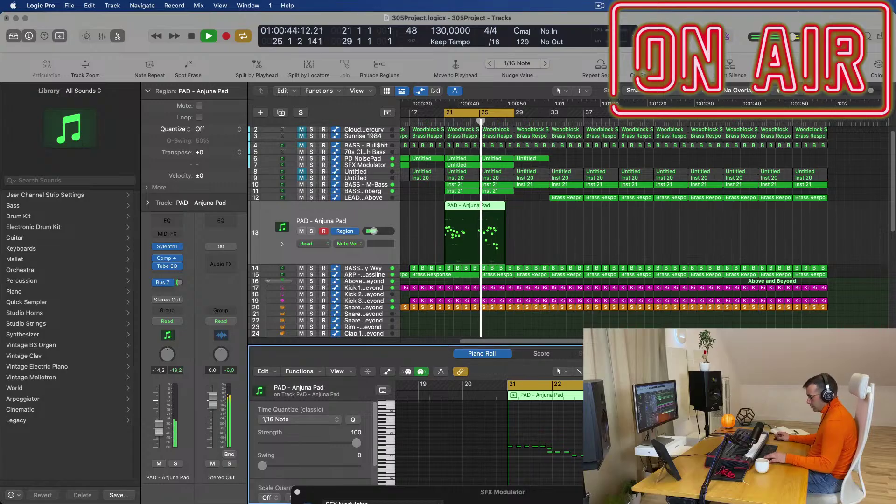
pyautogui.press('super+a')
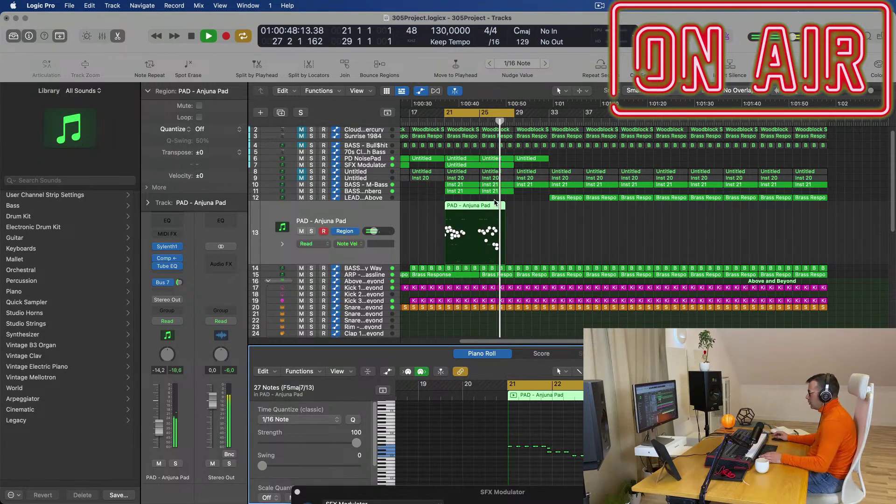
# Split the pad region at bar 25, delete its first part, and move the remaining part to bar 21
pyautogui.press('Return')
pyautogui.keyDown('super'); pyautogui.click(480, 208); pyautogui.keyUp('super')
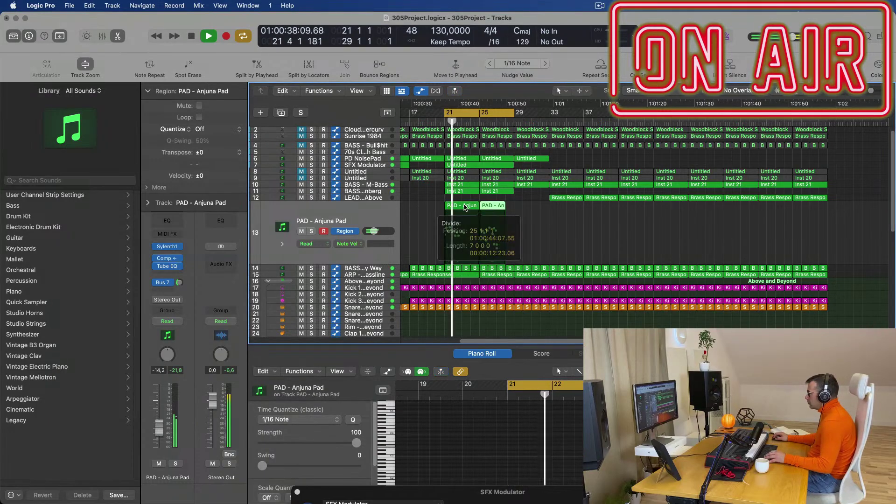
pyautogui.press('BackSpace')
pyautogui.press('Return')
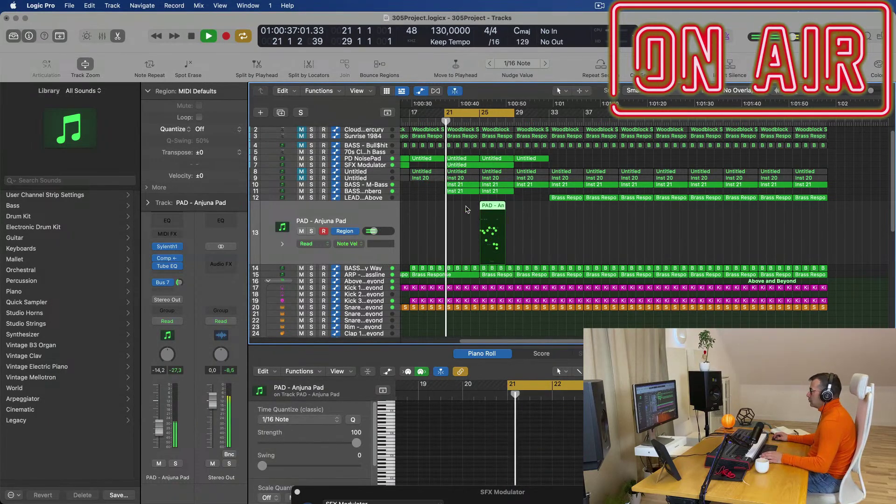
pyautogui.moveTo(489, 208); pyautogui.dragTo(455, 211)
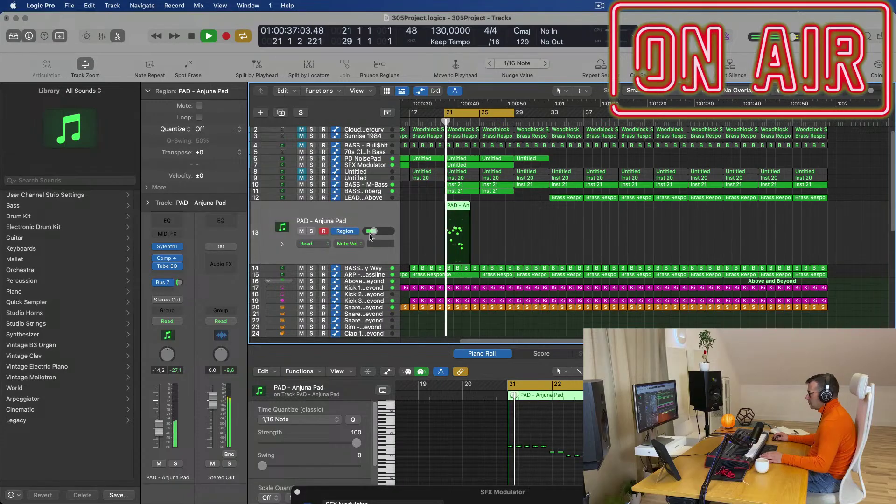
# Switch the pad track's automation from region to track mode and play the moved pad region
pyautogui.click(342, 231)
pyautogui.press('Return')
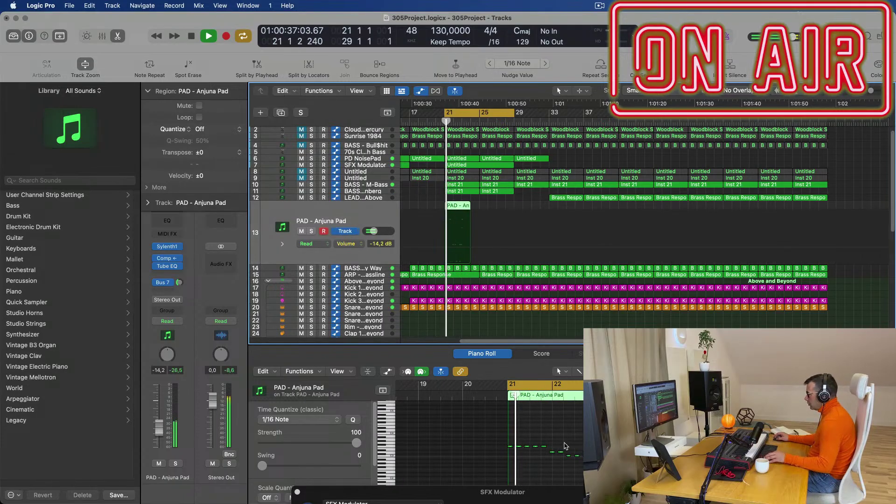
pyautogui.scroll(3, 571, 443)
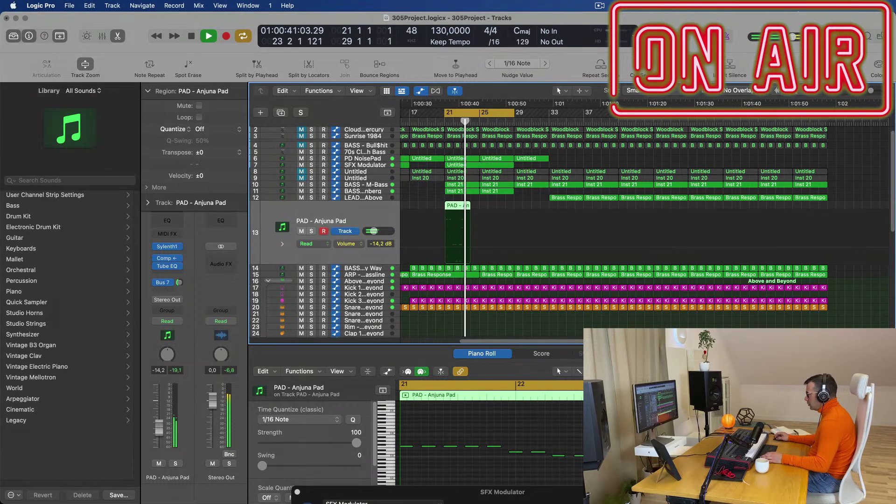
pyautogui.press('space')
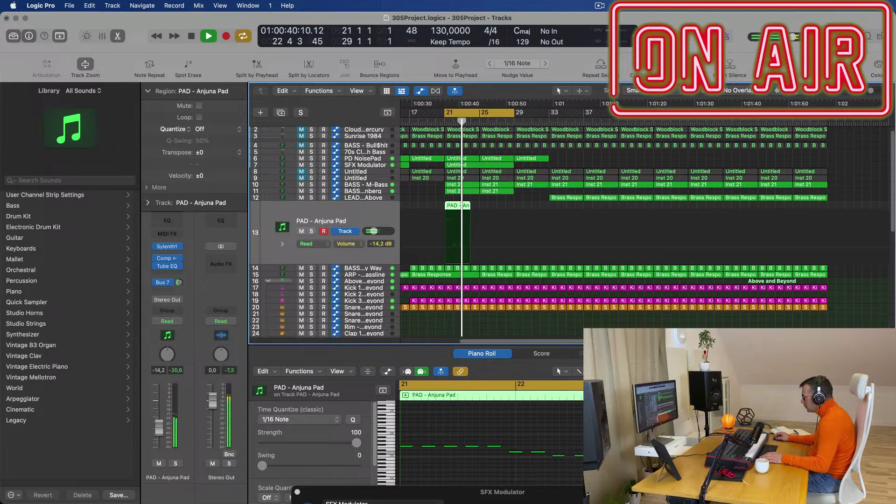
# Select a single pad note in the Piano Roll and replay the section from bar 21
pyautogui.press('space')
pyautogui.click(653, 453)
pyautogui.press('space')
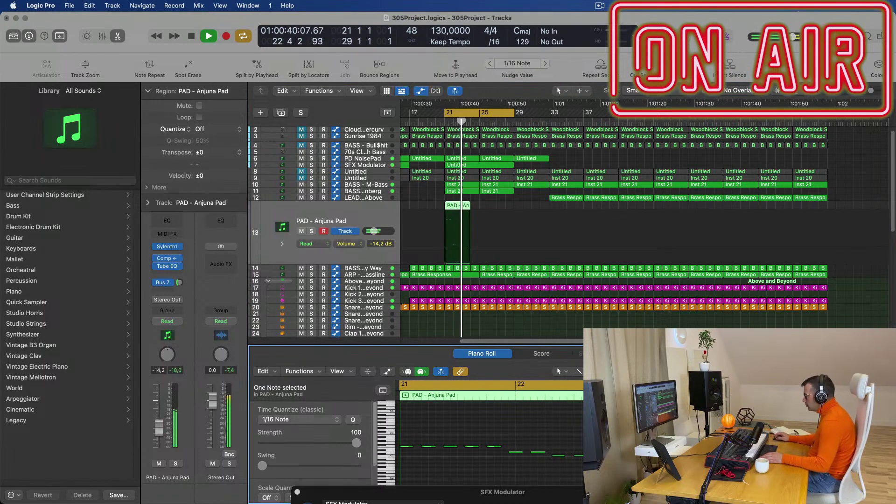
pyautogui.press('space')
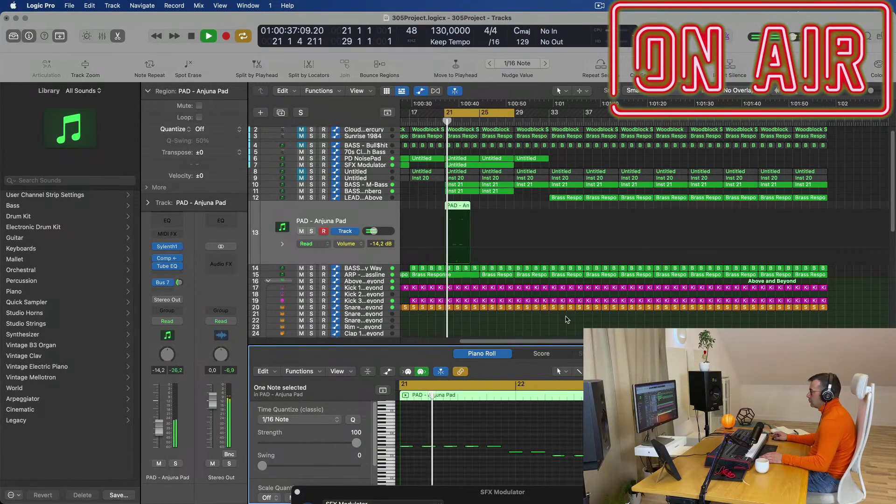
pyautogui.press('space')
pyautogui.press('space')
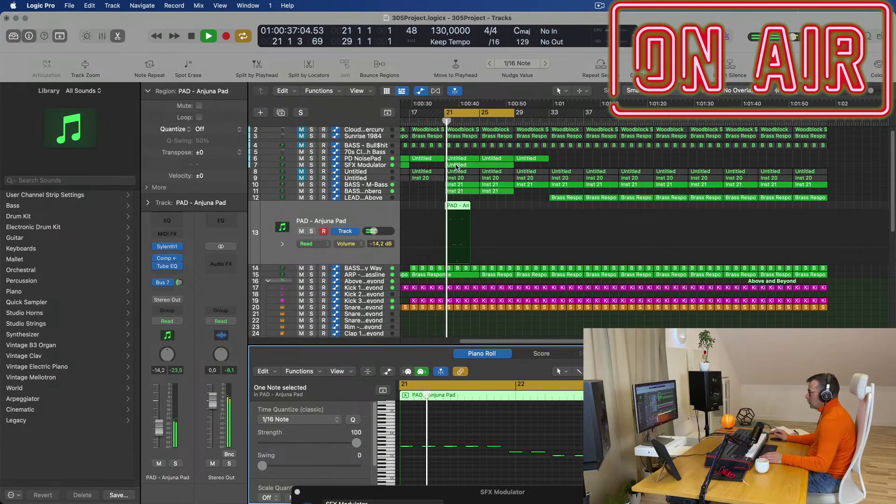
# Mute the SFX Modulator track and replay the section from bar 21
pyautogui.click(301, 165)
pyautogui.press('space')
pyautogui.press('space')
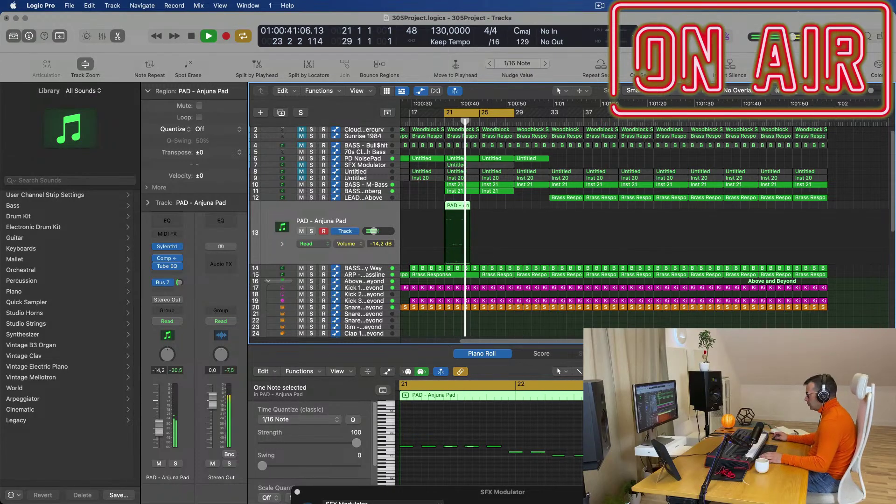
pyautogui.press('space')
pyautogui.press('space')
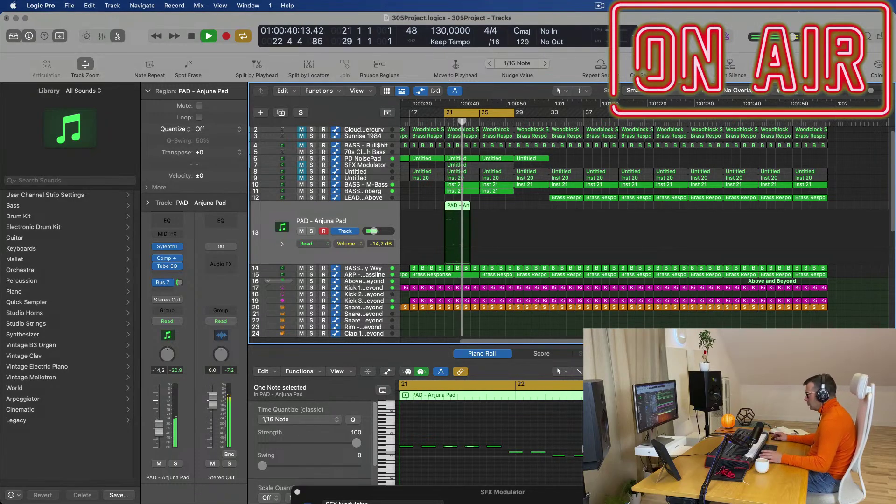
pyautogui.press('space')
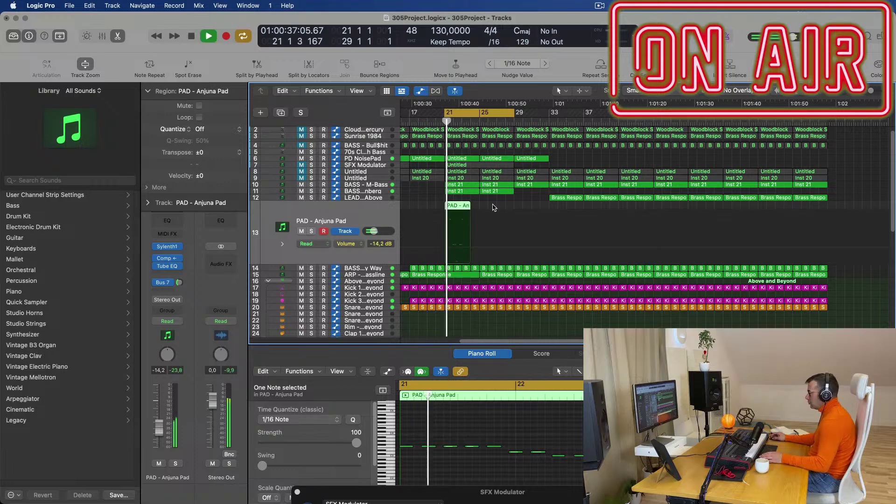
# Extend the pad region so that it ends at bar 25 and replay it
pyautogui.click(445, 207)
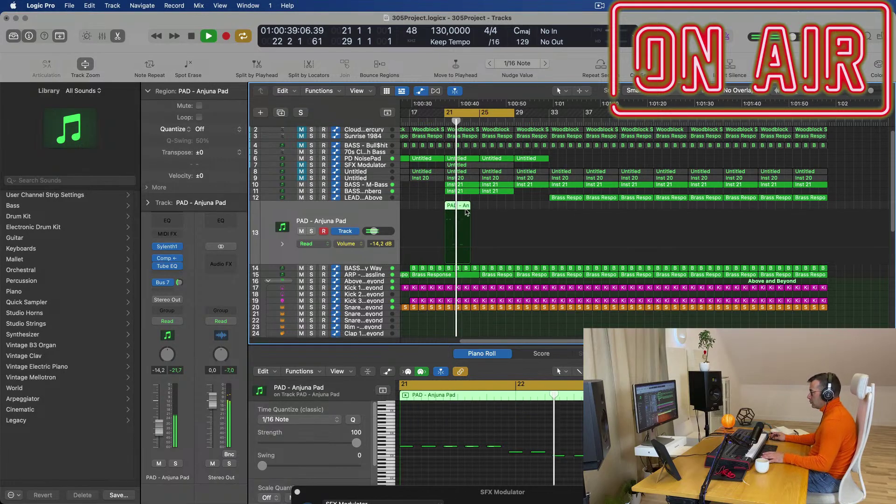
pyautogui.moveTo(470, 207); pyautogui.dragTo(478, 208)
pyautogui.scroll(-2, 491, 433)
pyautogui.scroll(-3, 491, 432)
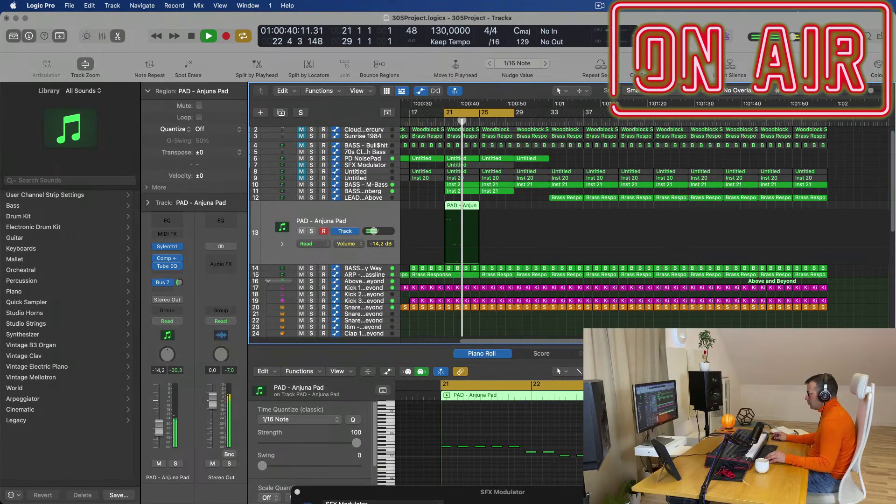
pyautogui.press('space')
pyautogui.press('space')
# Select all the notes of the extended pad region in the Piano Roll while playing the section
pyautogui.press('Tab')
pyautogui.click(589, 451)
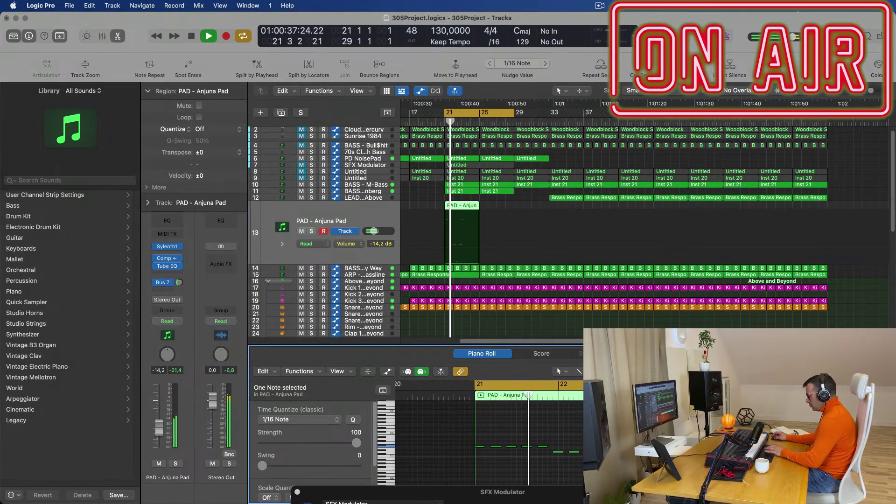
pyautogui.press('space')
pyautogui.press('space')
pyautogui.moveTo(589, 439)
pyautogui.mouseDown()
pyautogui.moveTo(483, 467)
pyautogui.moveTo(598, 448)
pyautogui.mouseUp()
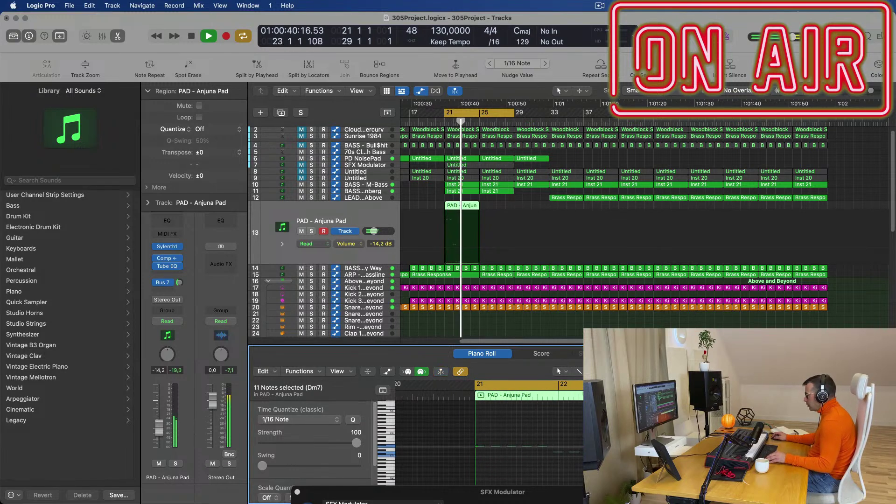
pyautogui.hotkey('ctrl', 'm')
pyautogui.press('super+Left')
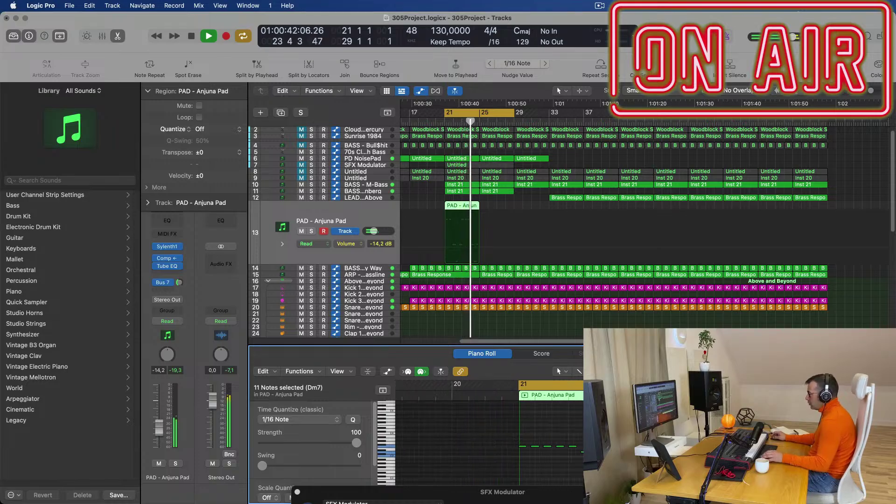
pyautogui.press('super+Left')
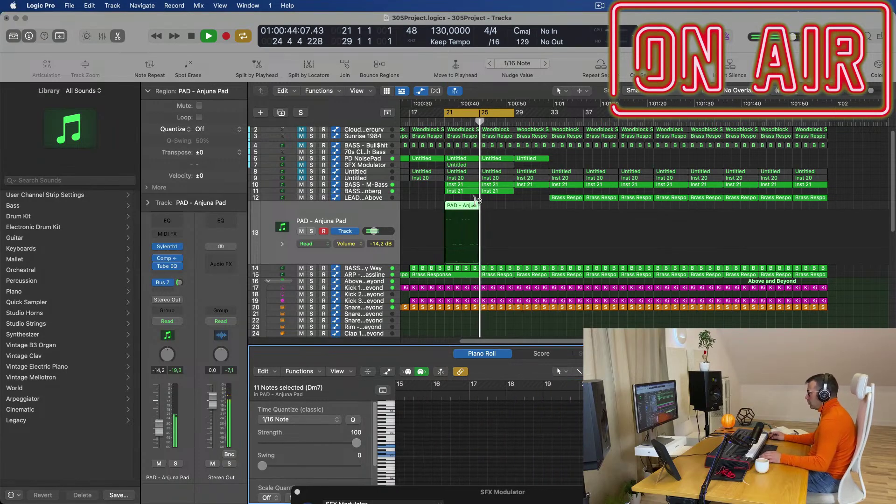
# Repeat the pad region at bar 25, select both pad regions, and replay the section from bar 21
pyautogui.press('space')
pyautogui.click(462, 206)
pyautogui.press('space')
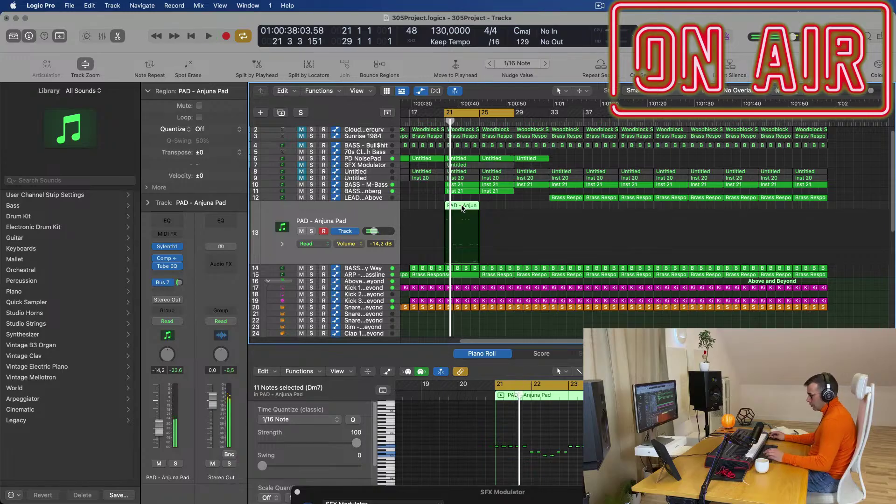
pyautogui.press('space')
pyautogui.press('super+r')
pyautogui.press('space')
pyautogui.press('space')
pyautogui.keyDown('shift'); pyautogui.click(459, 210); pyautogui.keyUp('shift')
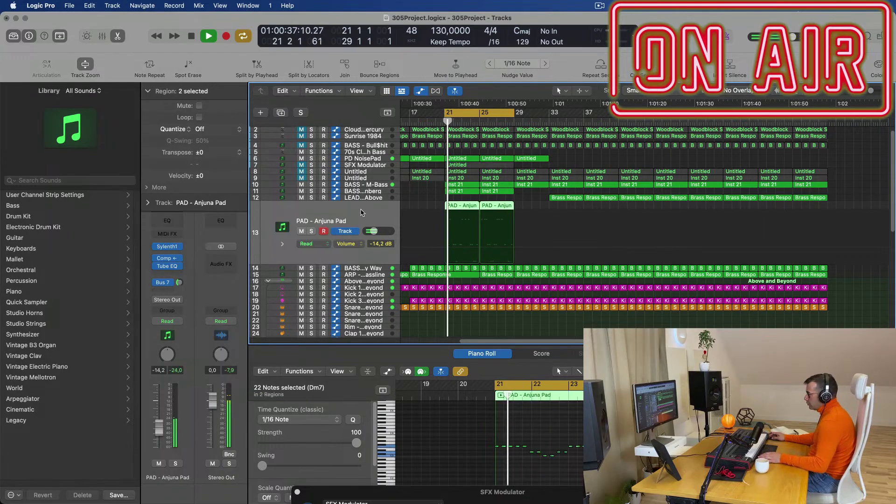
pyautogui.press('space')
pyautogui.press('space')
pyautogui.press('space')
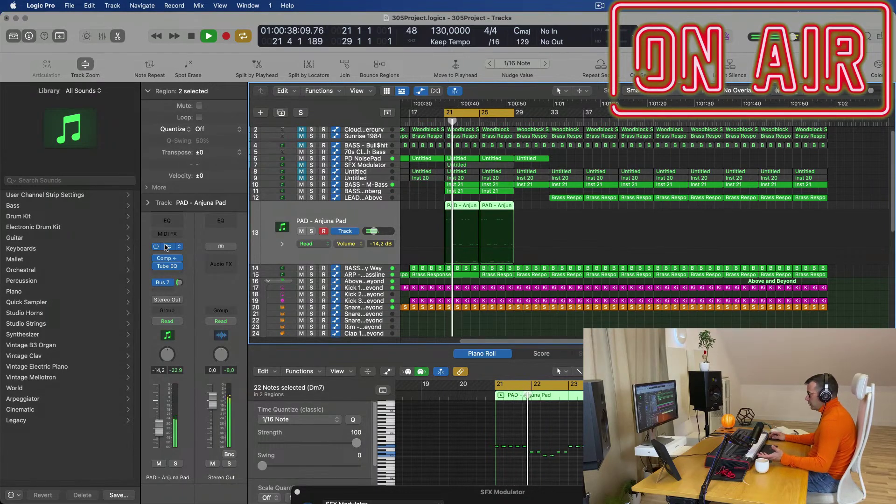
# Open Sylenth1 on the pad track and adjust the filter cutoff to 9.464 and the track volume to -13.2 dB
pyautogui.click(167, 246)
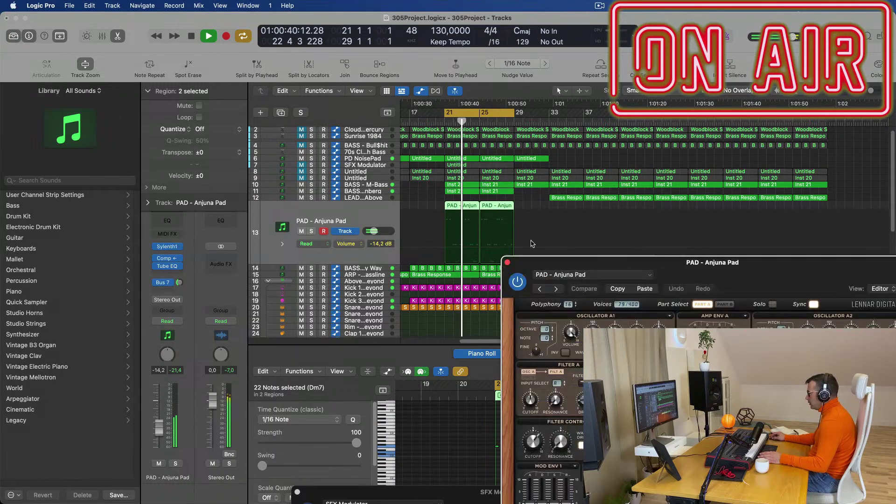
pyautogui.moveTo(448, 171); pyautogui.dragTo(449, 176)
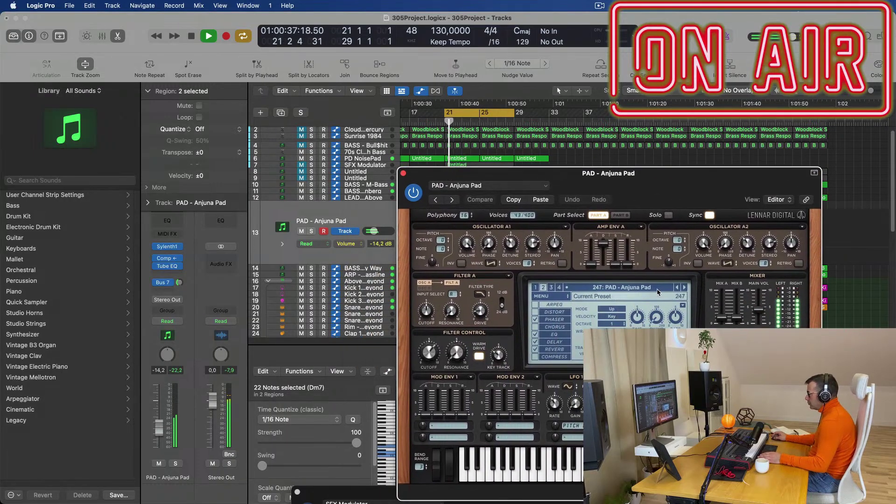
pyautogui.press('space')
pyautogui.moveTo(428, 353); pyautogui.dragTo(429, 366)
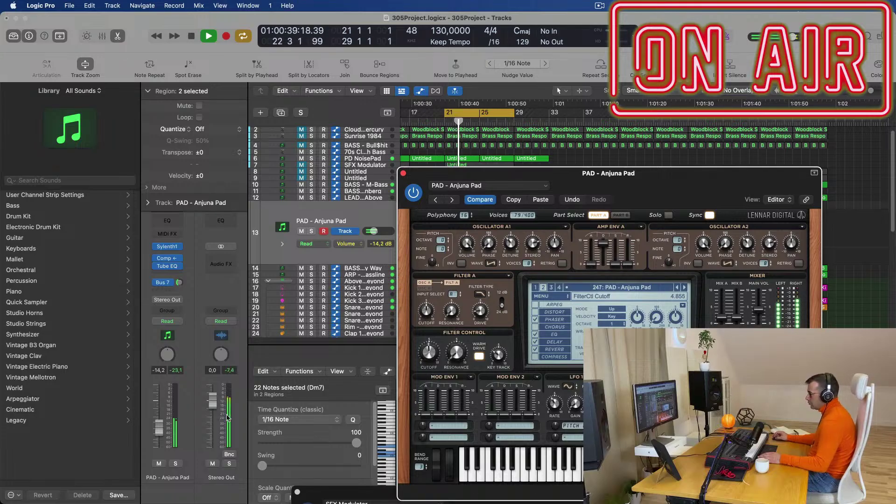
pyautogui.click(162, 422)
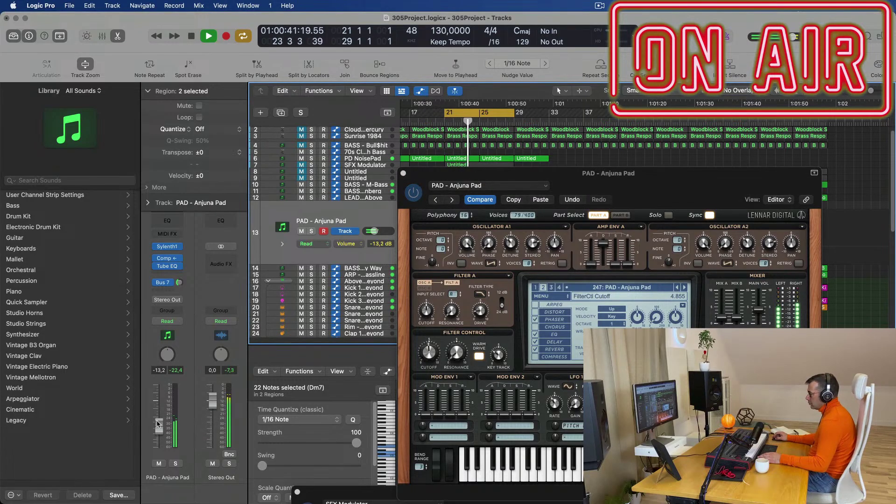
pyautogui.click(432, 352)
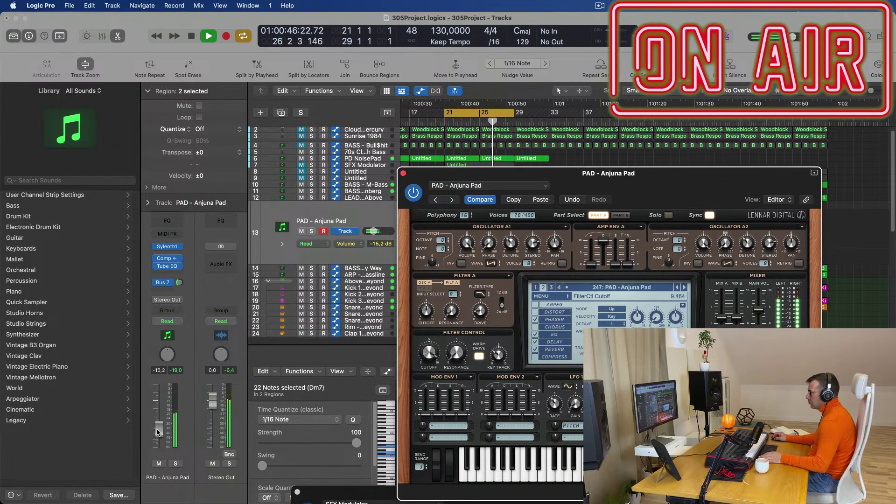
# Set the pad track's volume to -15.2 dB and its Bus 7 send to -13.6 dB, closing the Sylenth1 window
pyautogui.click(157, 432)
pyautogui.click(179, 283)
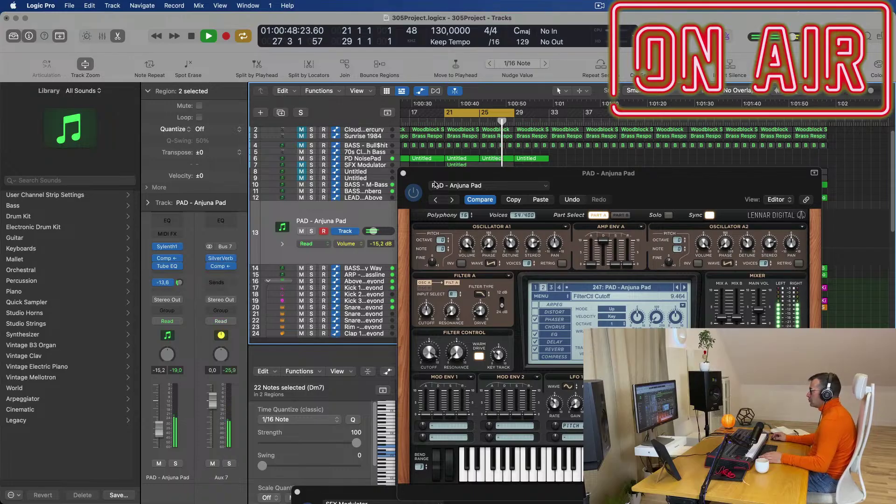
pyautogui.click(403, 174)
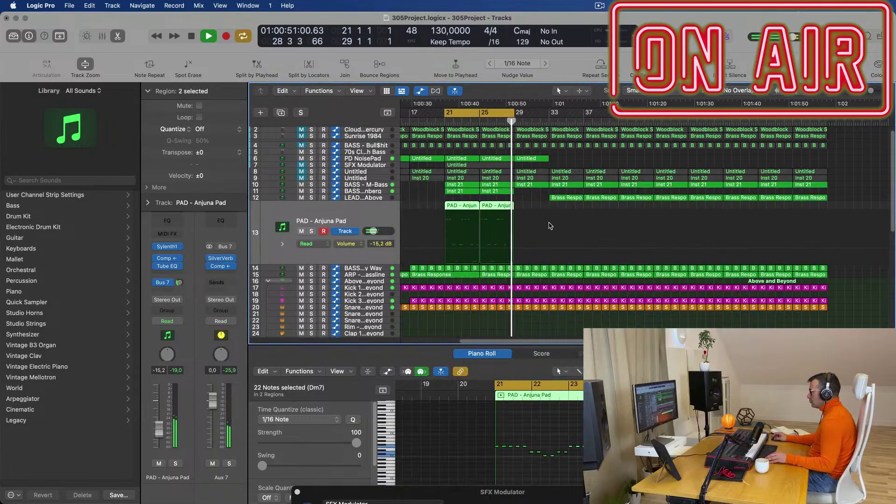
# Replay the section from bar 21 and examine the first pad region's notes in the Piano Roll
pyautogui.press('space')
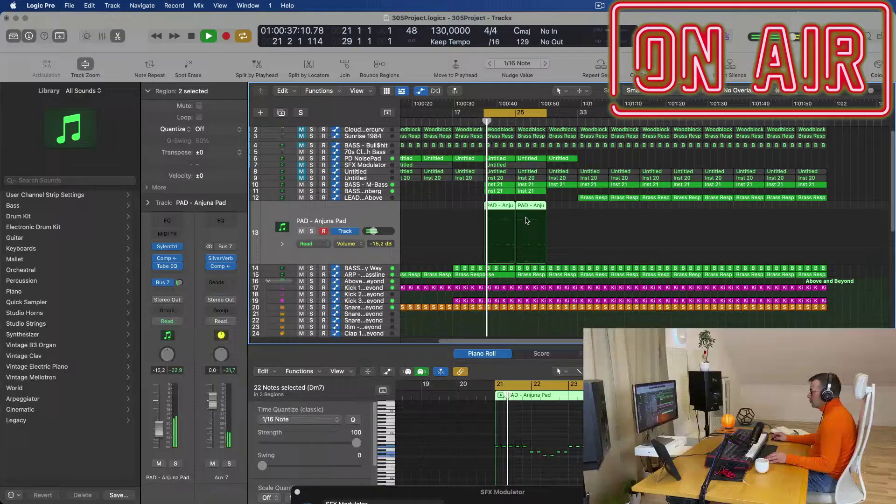
pyautogui.click(569, 207)
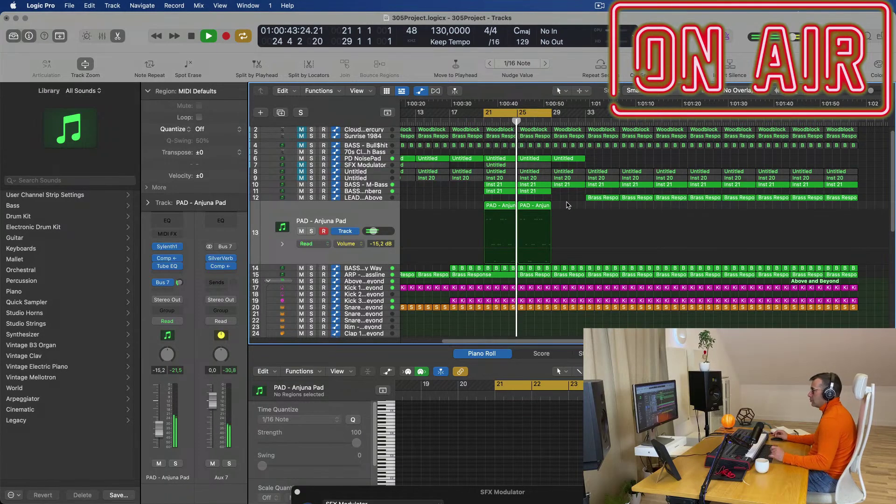
pyautogui.click(510, 208)
pyautogui.press('space')
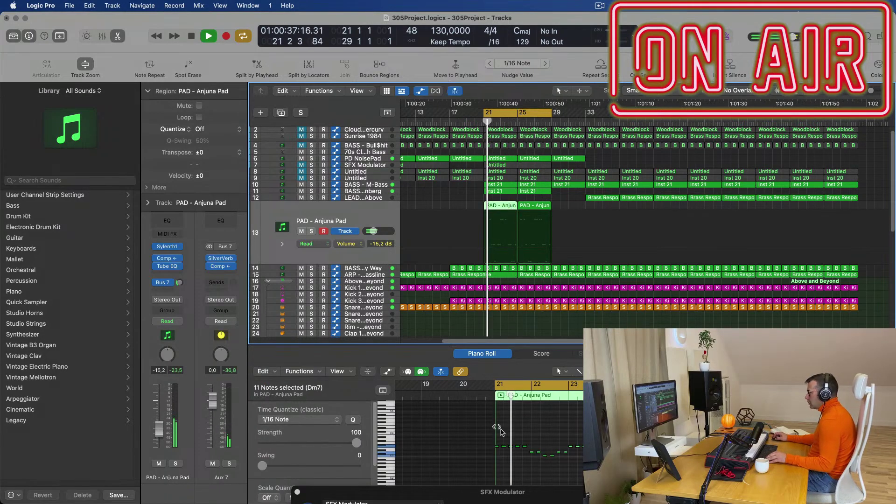
pyautogui.scroll(5, 545, 422)
pyautogui.hscroll(-5, 545, 454)
pyautogui.press('space')
pyautogui.press('space')
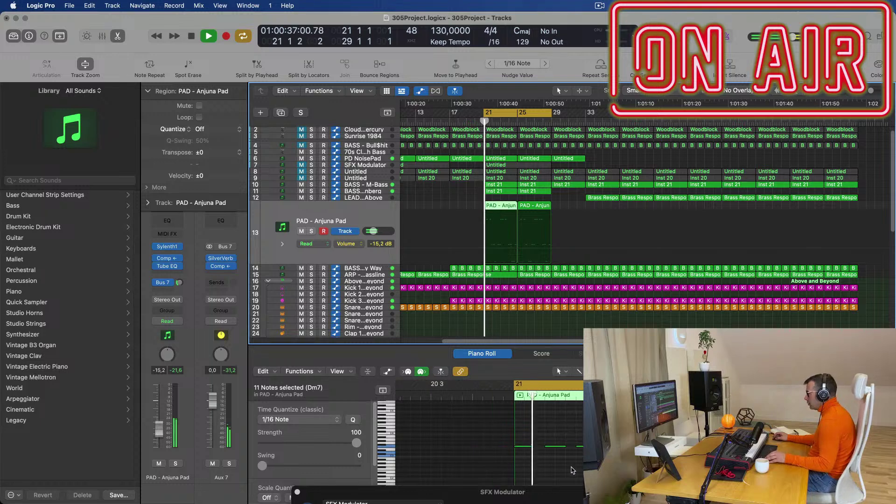
pyautogui.hscroll(-3, 571, 470)
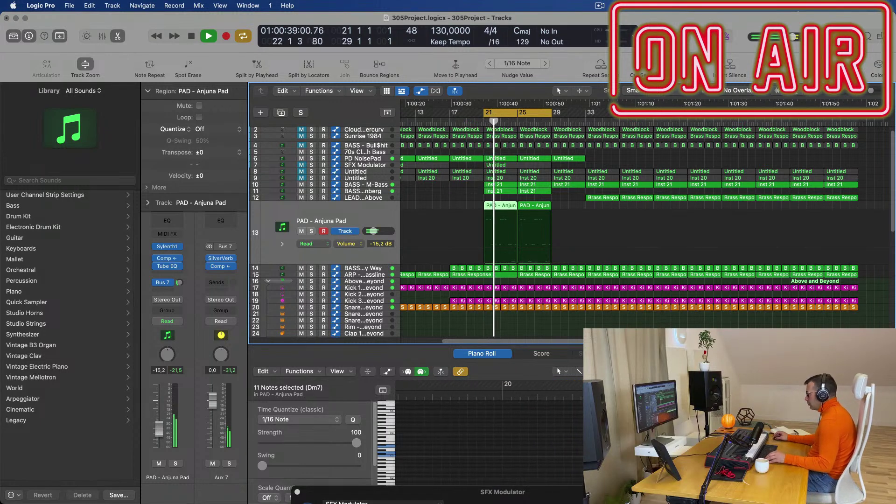
pyautogui.hscroll(5, 489, 432)
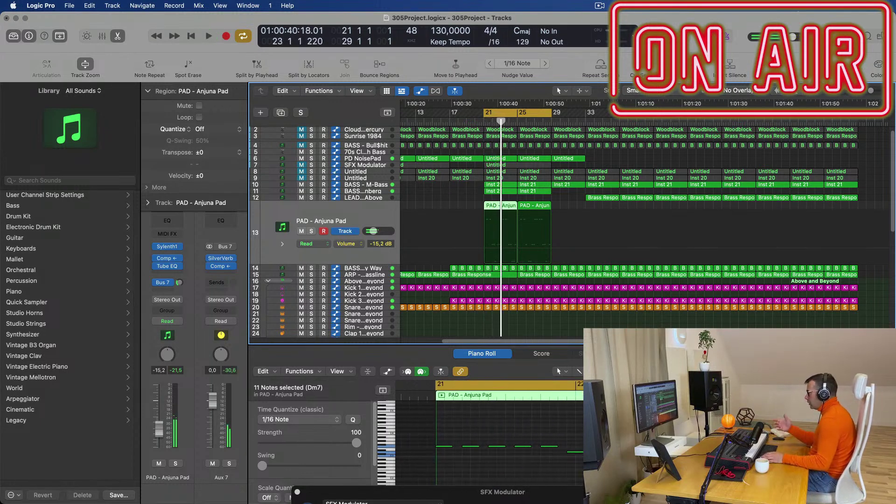
pyautogui.press('space')
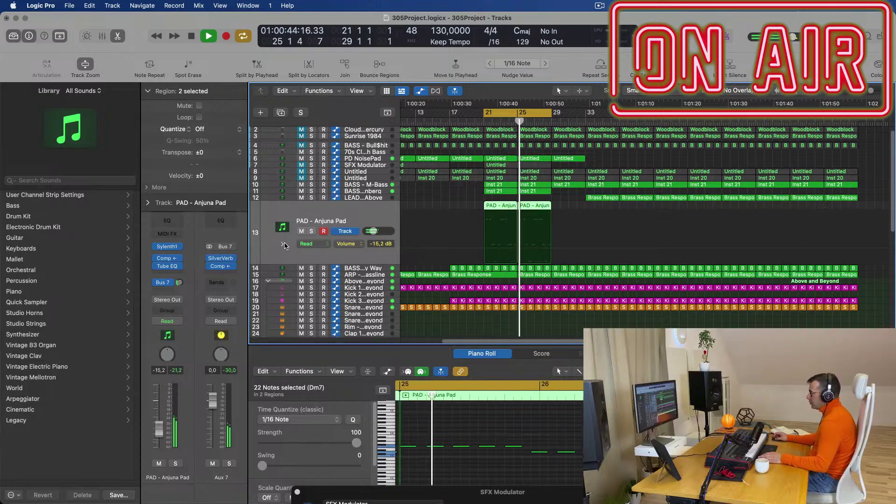
# Select all the notes of both pad regions in the Piano Roll and replay them from bar 21
pyautogui.click(473, 436)
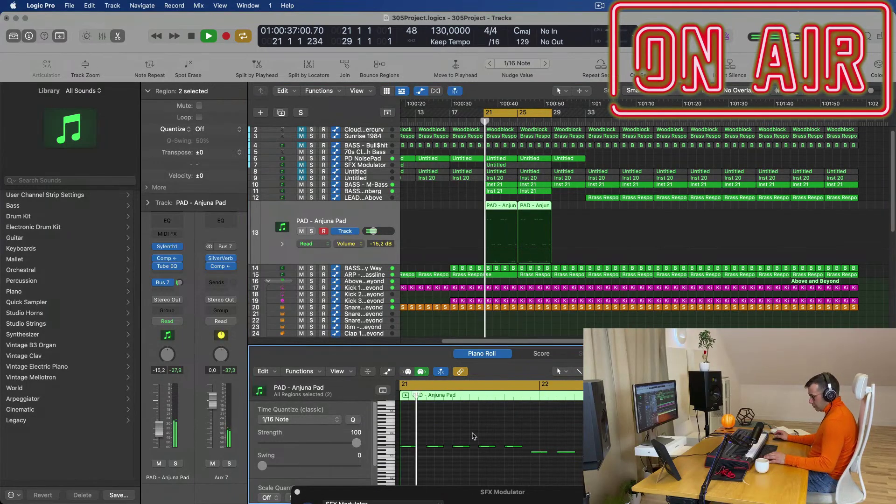
pyautogui.press('super+a')
pyautogui.scroll(-2, 474, 436)
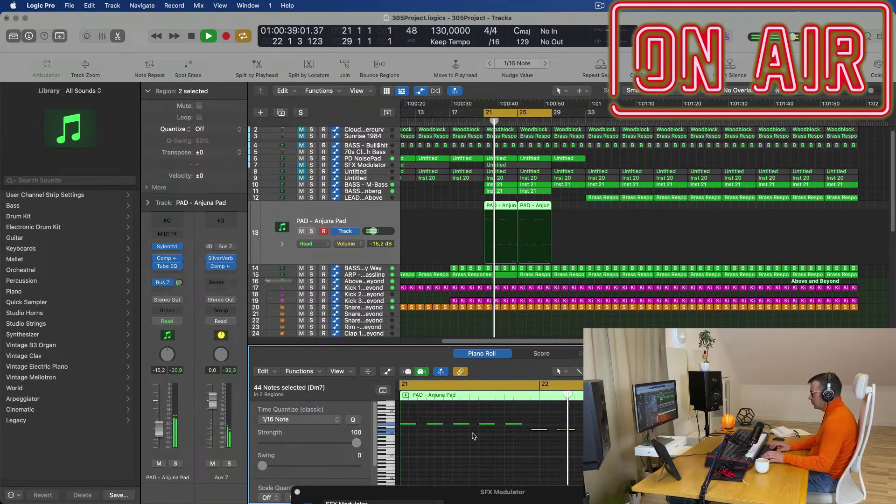
pyautogui.press('space')
pyautogui.press('space')
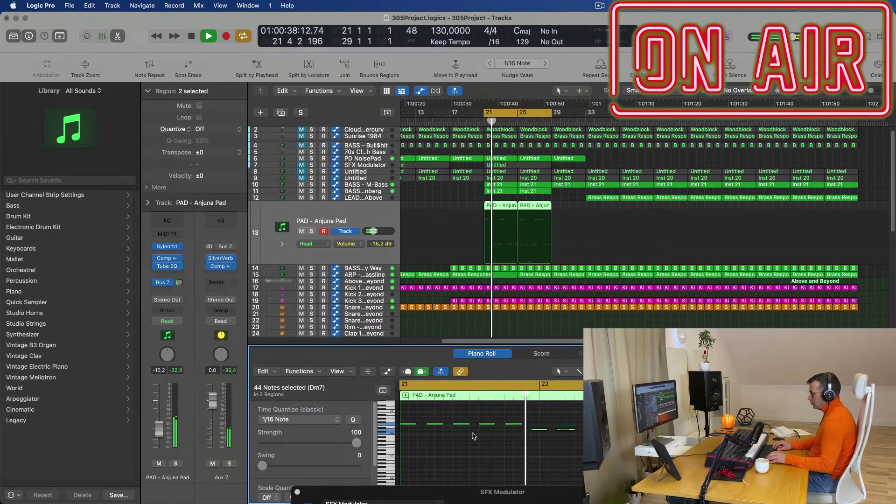
pyautogui.scroll(2, 474, 436)
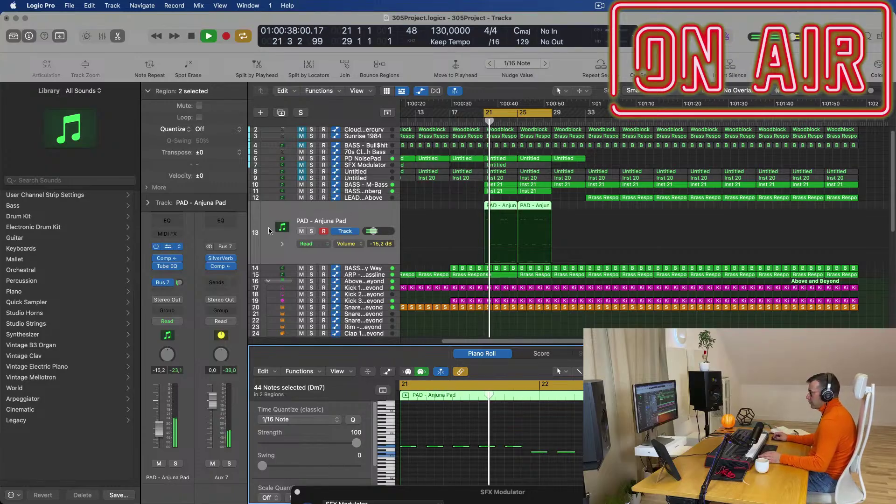
# Duplicate the Anjuna Pad track, copy both pad regions onto the new track at bar 21, and mute the original track
pyautogui.press('space')
pyautogui.press('space')
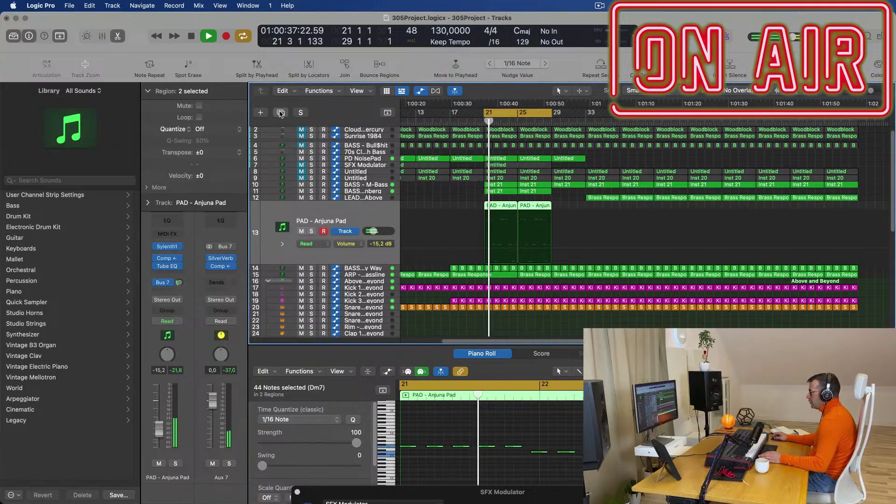
pyautogui.press('super+d')
pyautogui.moveTo(563, 208); pyautogui.dragTo(499, 231)
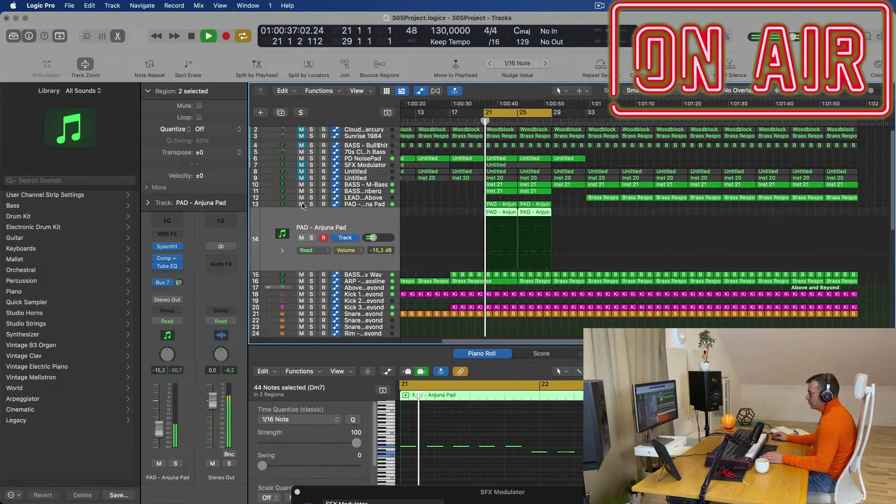
# Open Sylenth1 on the duplicated track, set the track volume to -9.6 dB, and load the LEAD - Xtreme Lead preset
pyautogui.click(172, 247)
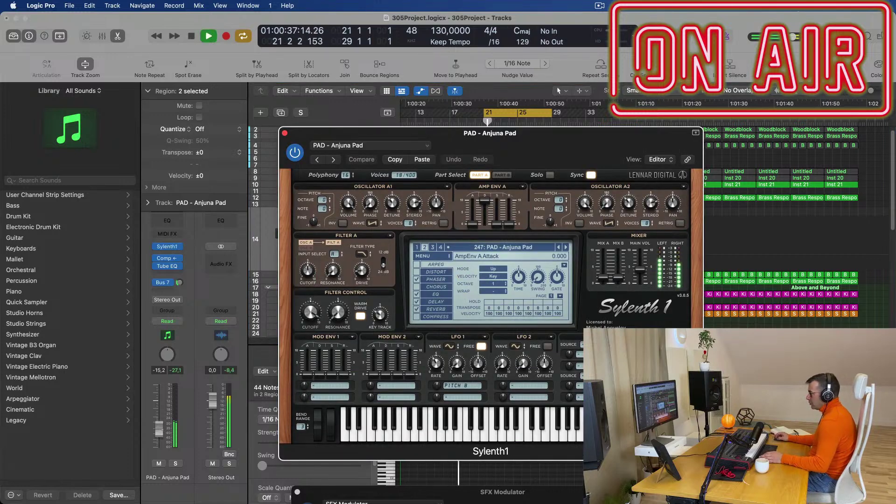
pyautogui.moveTo(560, 146); pyautogui.dragTo(624, 176)
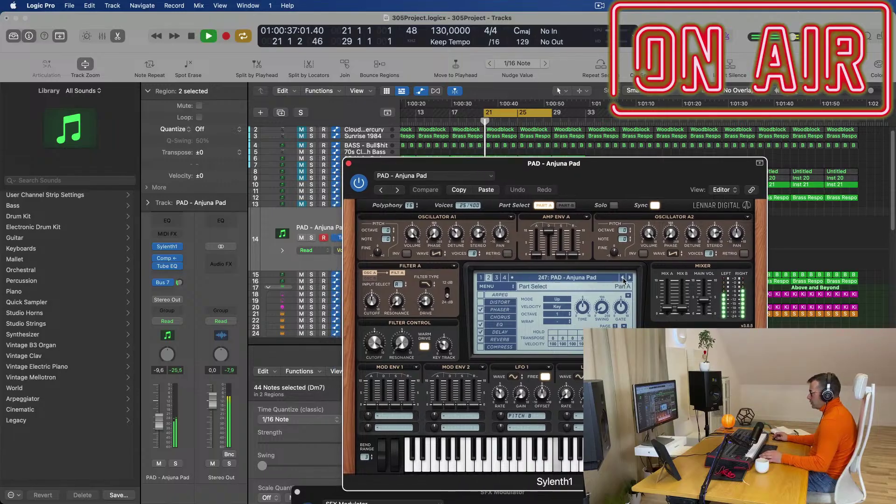
pyautogui.click(594, 279)
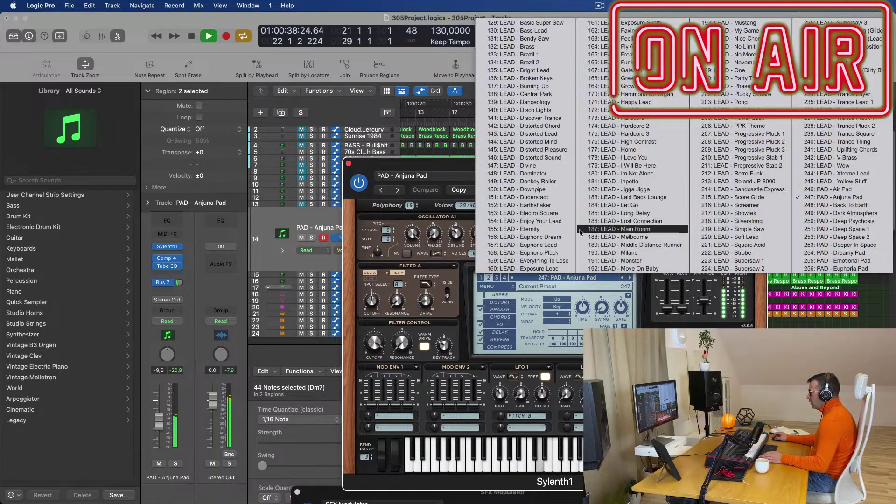
pyautogui.click(855, 174)
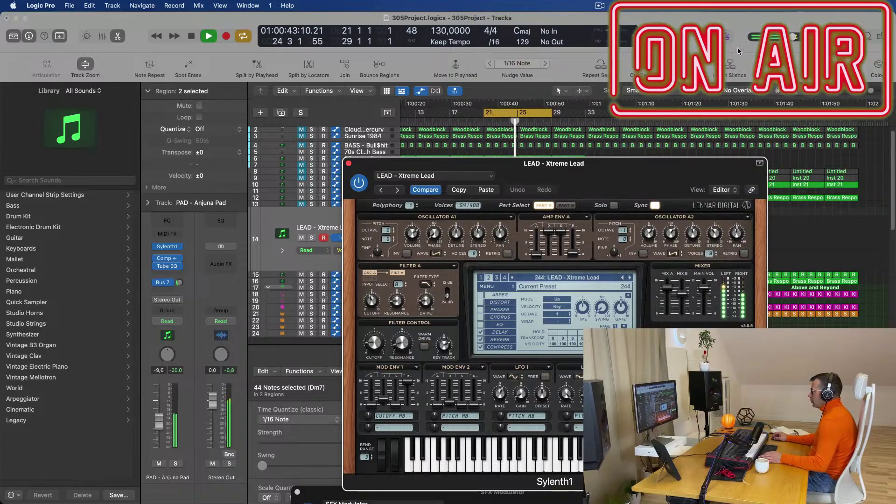
# Audition the preceding Sylenth1 presets through LEAD - V-Brass and LEAD - Trance Square to LEAD - Trance Pluck 2, setting the track volume to -10.8 dB
pyautogui.click(381, 190)
pyautogui.click(381, 190)
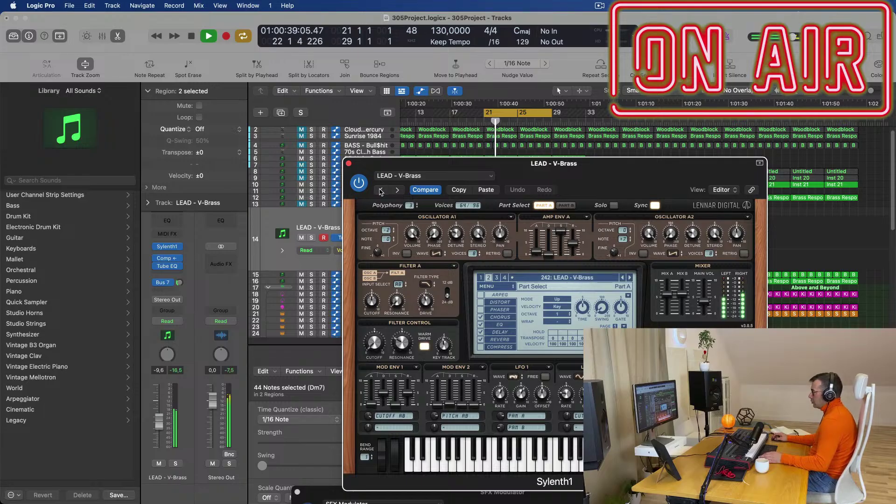
pyautogui.click(380, 190)
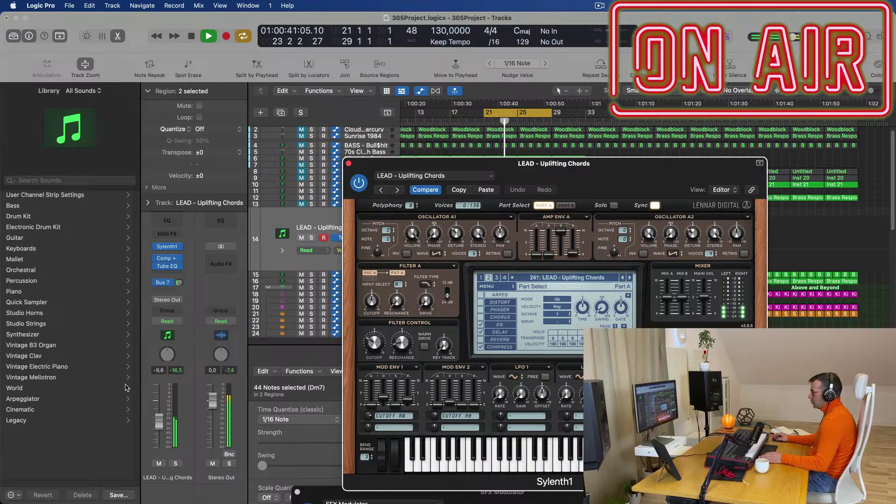
pyautogui.click(315, 243)
pyautogui.click(380, 190)
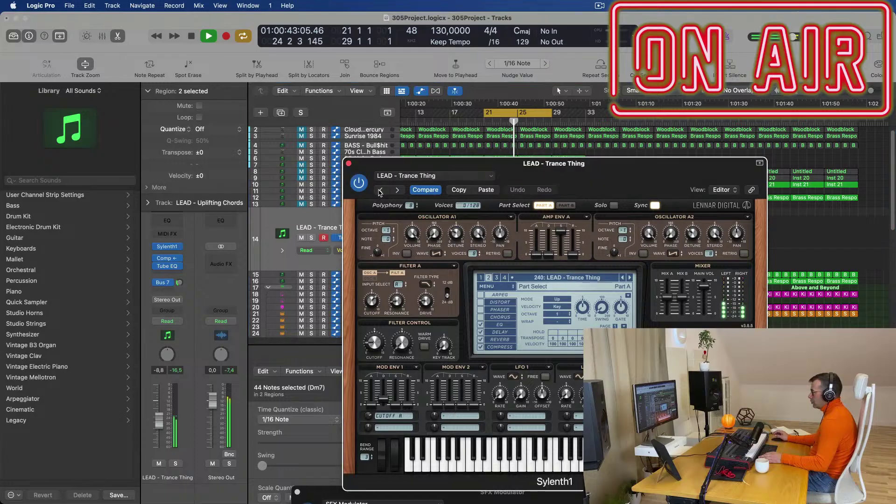
pyautogui.click(380, 190)
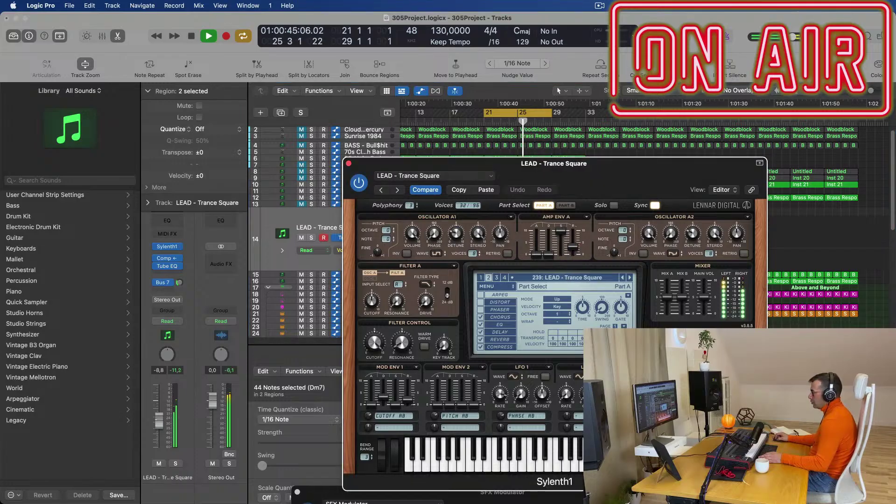
pyautogui.click(338, 196)
pyautogui.click(378, 191)
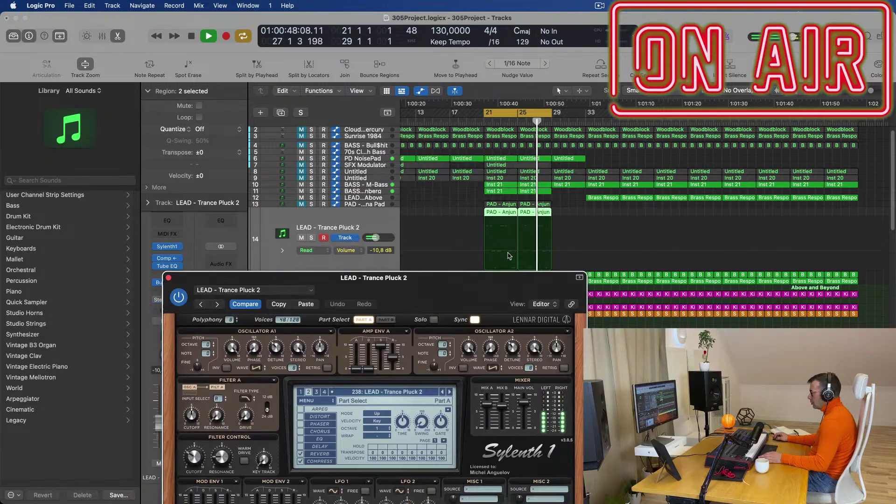
# Continue auditioning backwards through LEAD - Trance Lead 2, Trance Layer and Tonight to the LEAD - The Time (Dirty Bit) preset
pyautogui.moveTo(363, 280); pyautogui.dragTo(457, 217)
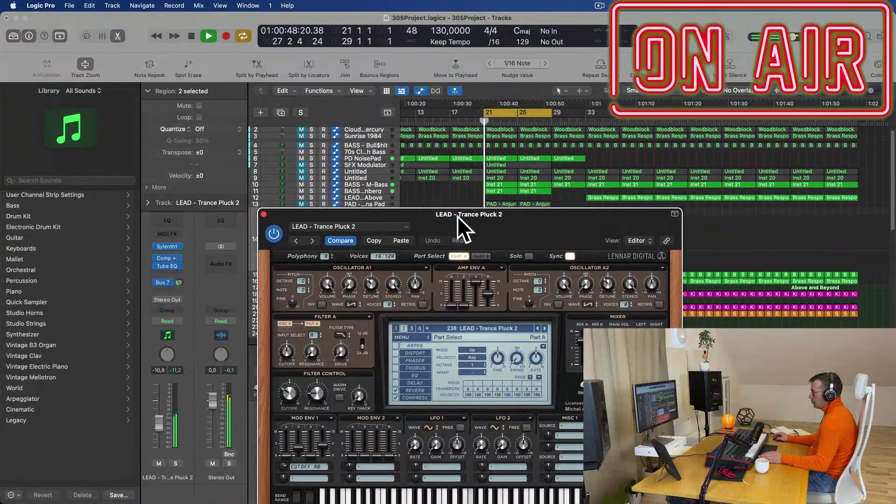
pyautogui.click(294, 242)
pyautogui.click(294, 241)
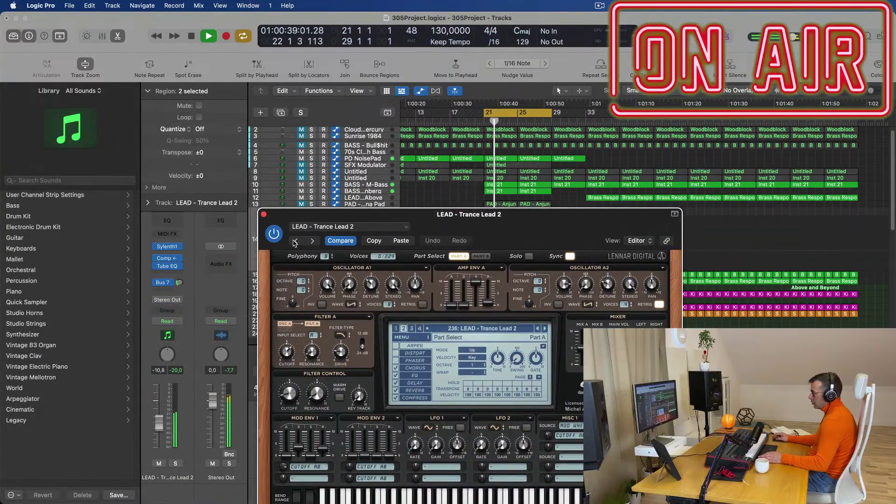
pyautogui.click(295, 241)
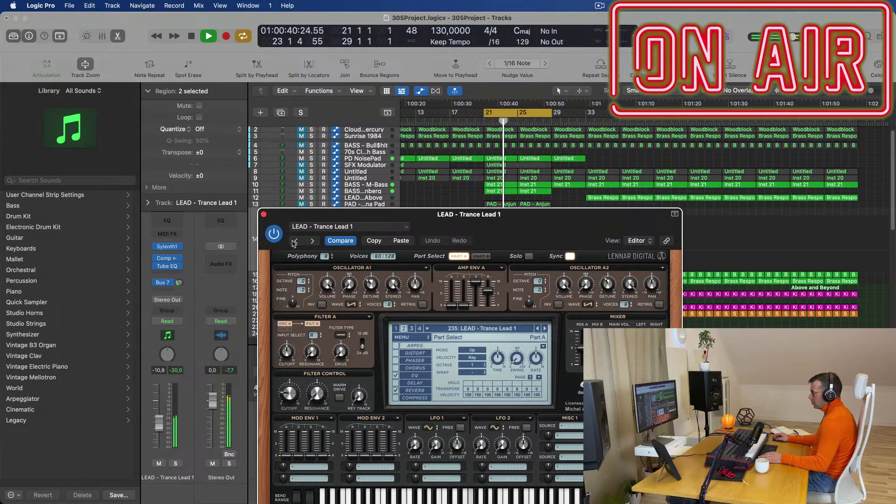
pyautogui.click(294, 241)
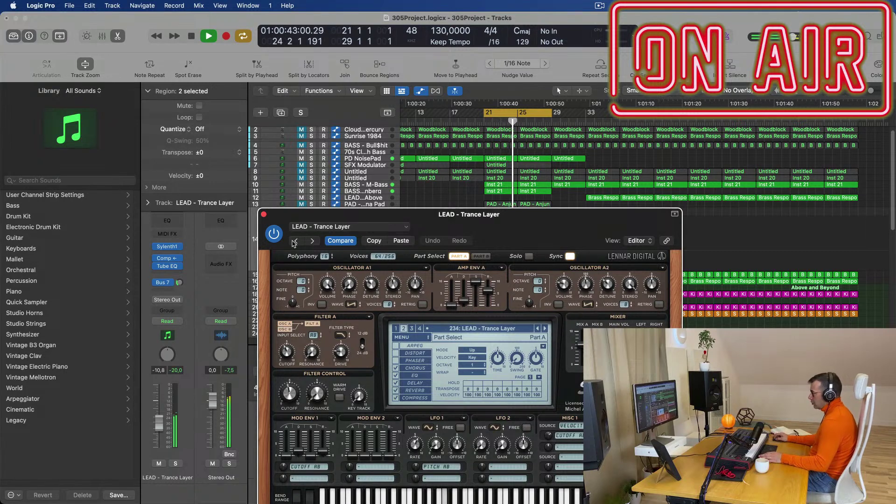
pyautogui.click(295, 241)
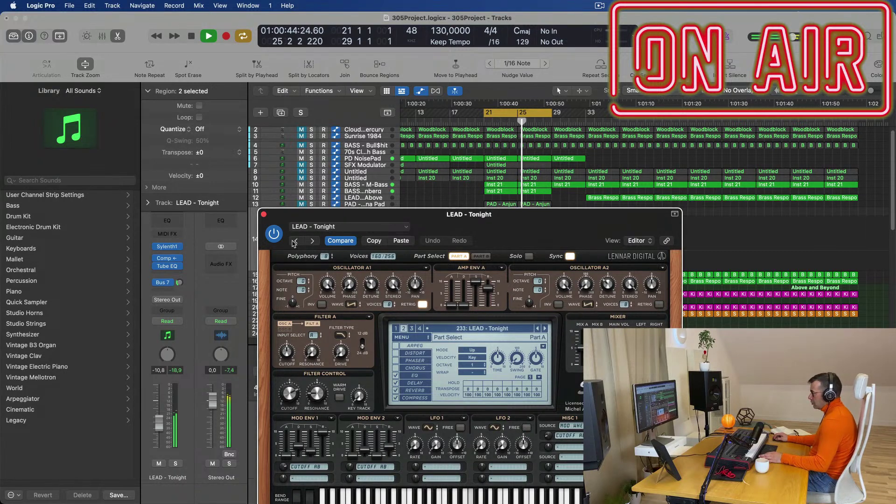
pyautogui.click(295, 241)
pyautogui.click(295, 241)
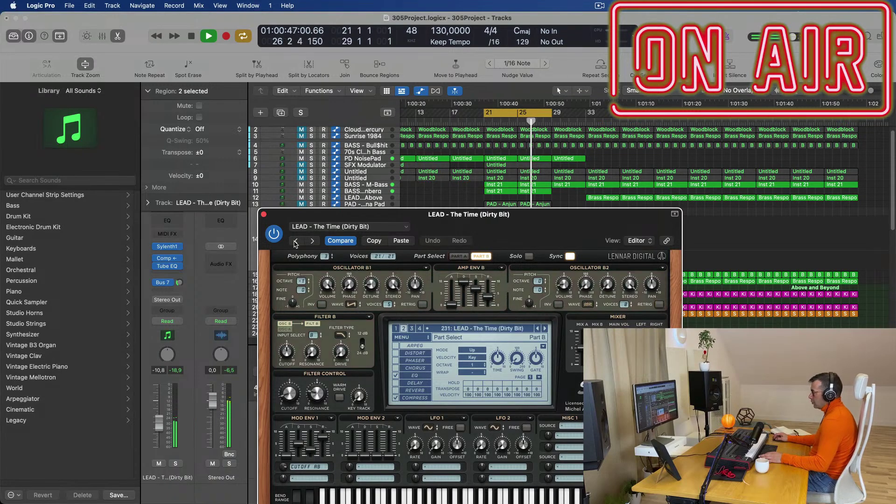
# Load the LEAD - Tech Stab preset in Sylenth1 and close the plug-in window
pyautogui.moveTo(531, 228); pyautogui.dragTo(573, 170)
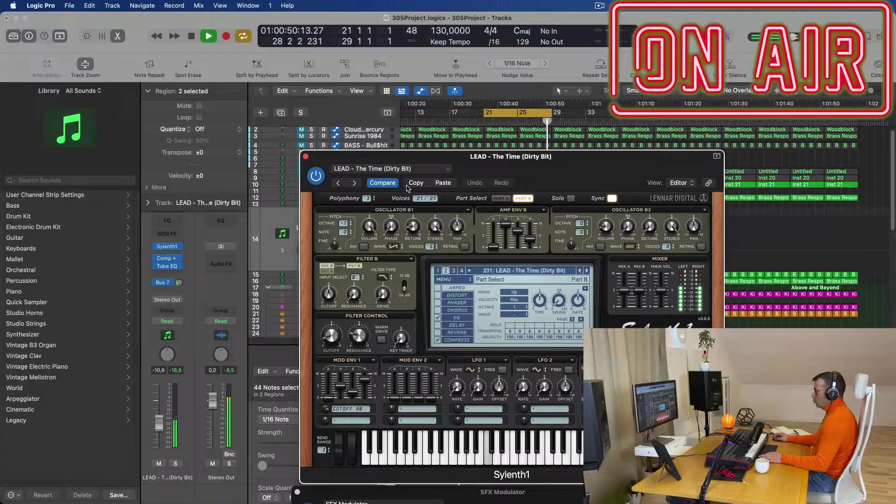
pyautogui.click(339, 185)
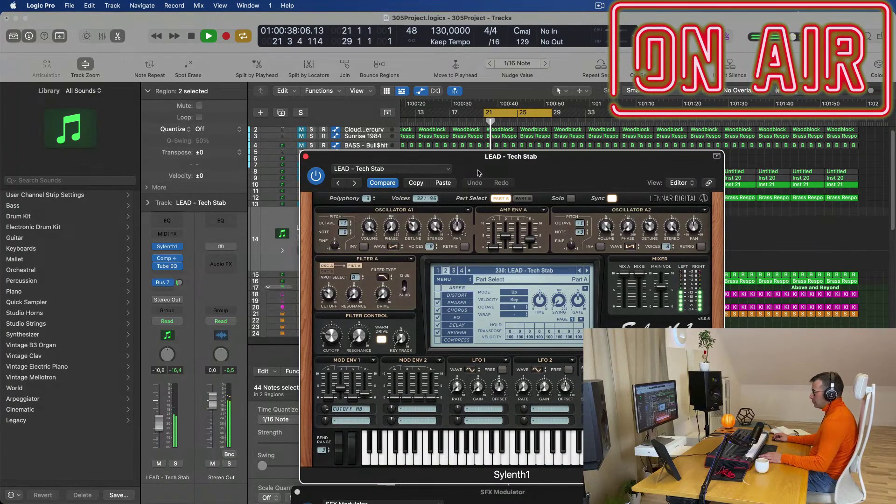
pyautogui.moveTo(478, 172); pyautogui.dragTo(208, 127)
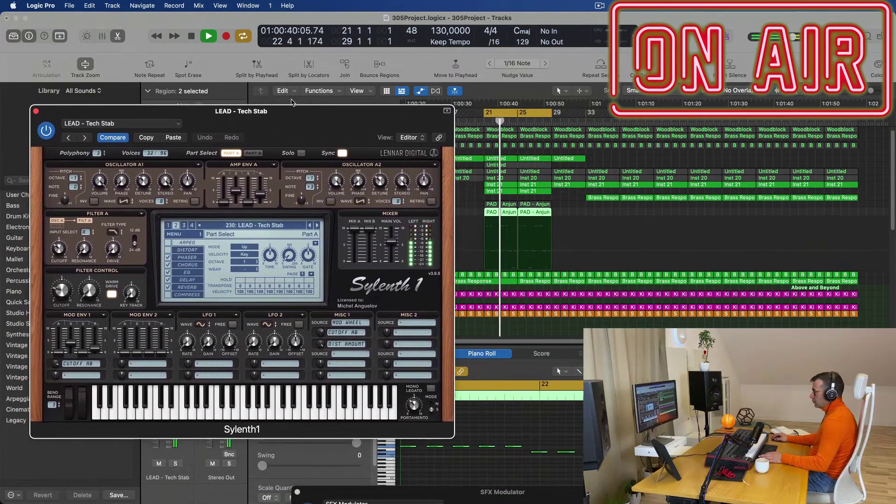
pyautogui.moveTo(58, 108); pyautogui.dragTo(164, 138)
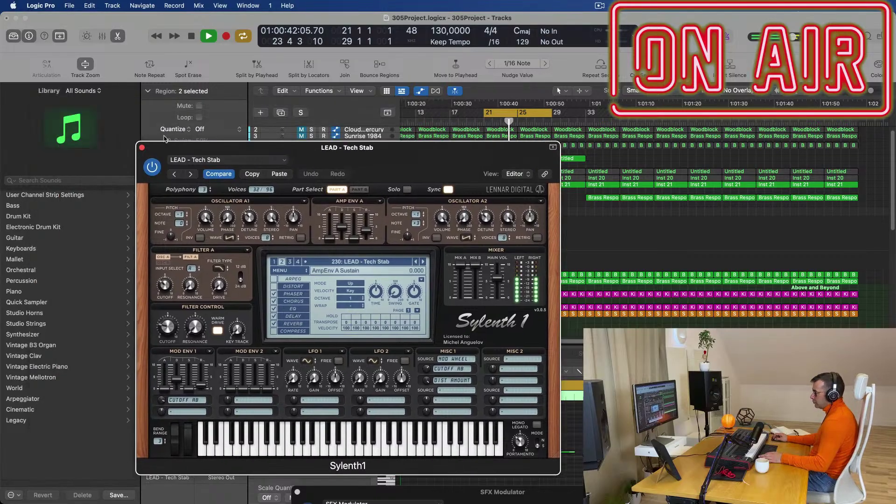
pyautogui.click(142, 148)
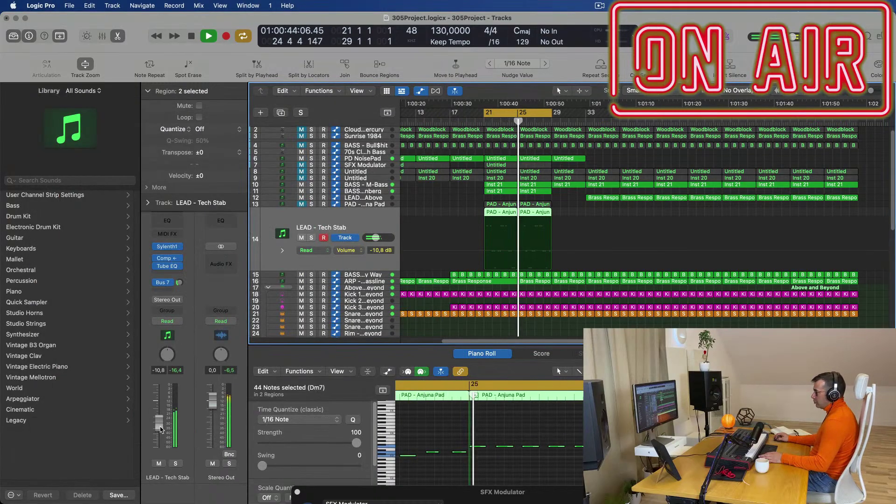
# Set the Tech Stab track's volume to -10.4 dB and replay the section from bar 21
pyautogui.moveTo(161, 429); pyautogui.dragTo(160, 428)
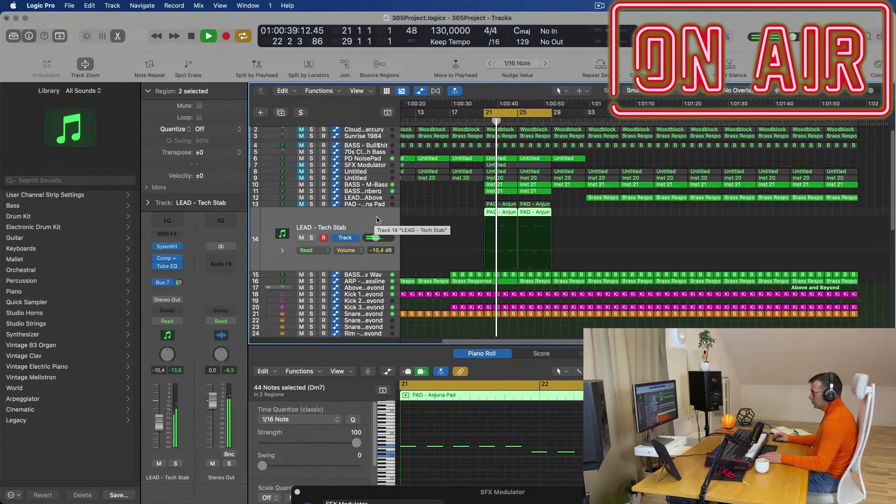
pyautogui.press('space')
pyautogui.press('space')
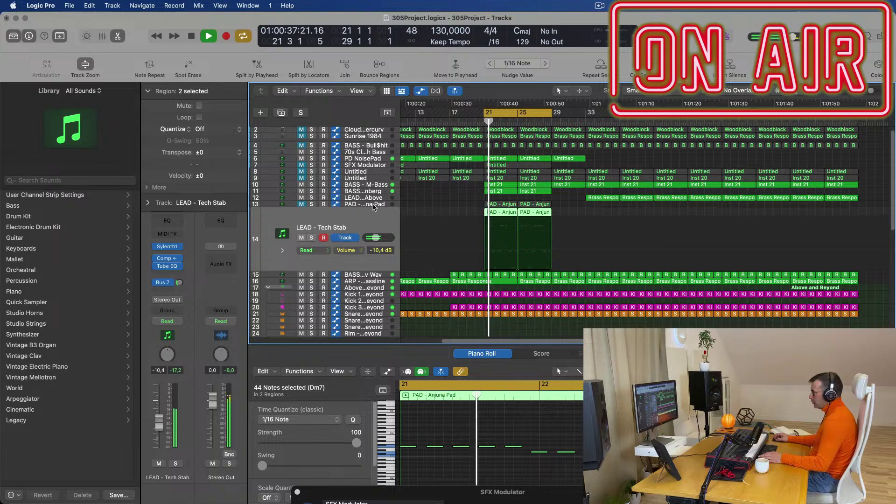
# Lower the PAD - Anjuna Pad track's volume to -22.0 dB and replay the section from bar 21
pyautogui.click(374, 207)
pyautogui.press('space')
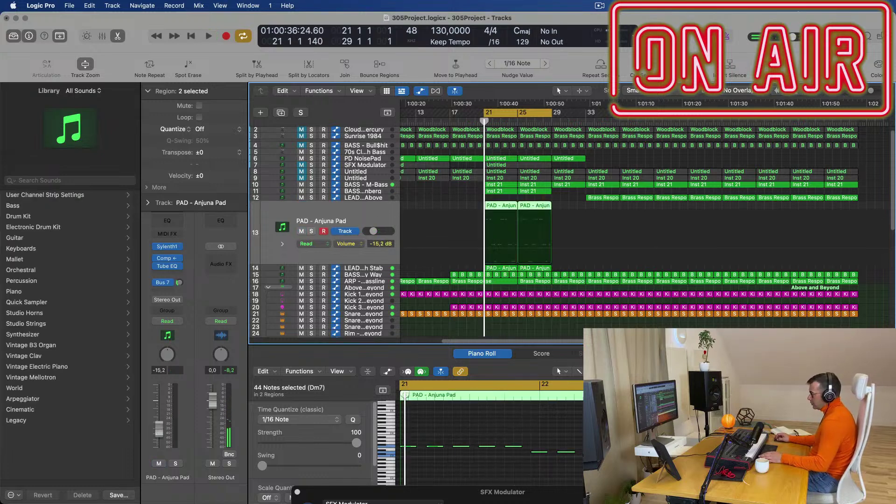
pyautogui.press('space')
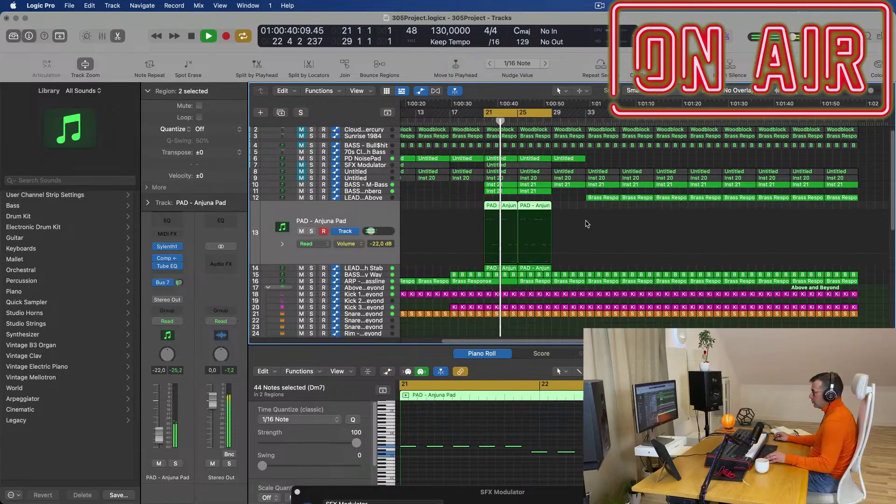
pyautogui.hscroll(-3, 580, 228)
pyautogui.scroll(-3, 571, 226)
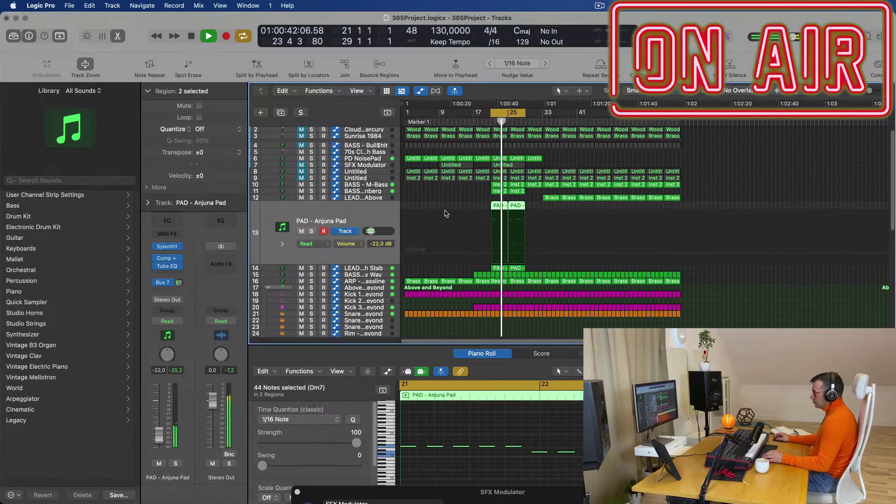
# On the Tech Stab track's Sylenth1, set Osc A1 Detune to about 4.8 and Osc A2 Detune to about 5.1, close it and replay
pyautogui.click(382, 269)
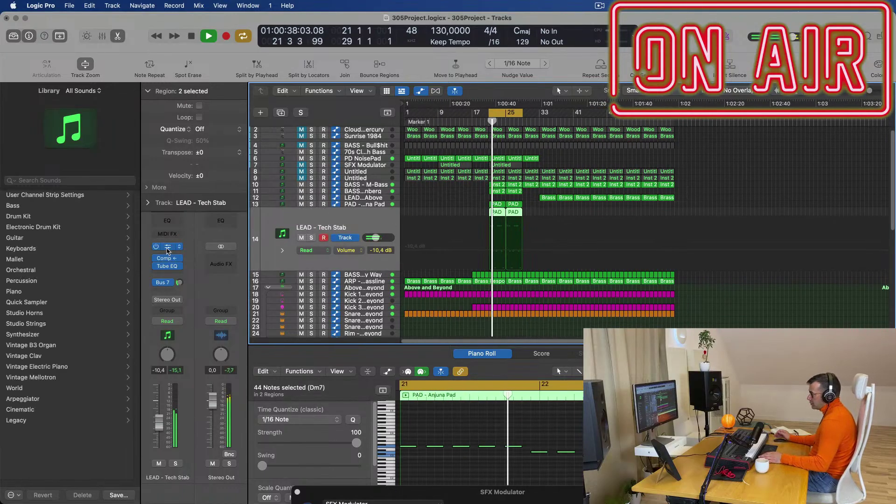
pyautogui.click(167, 248)
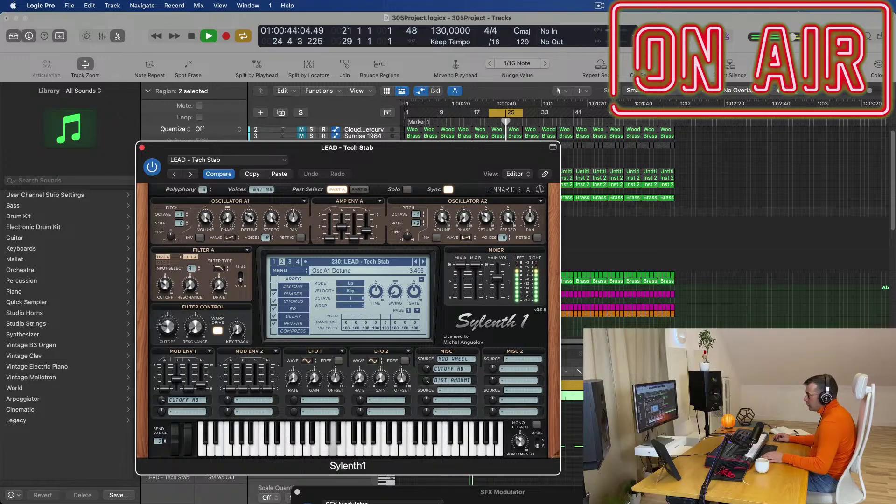
pyautogui.moveTo(250, 217); pyautogui.dragTo(254, 210)
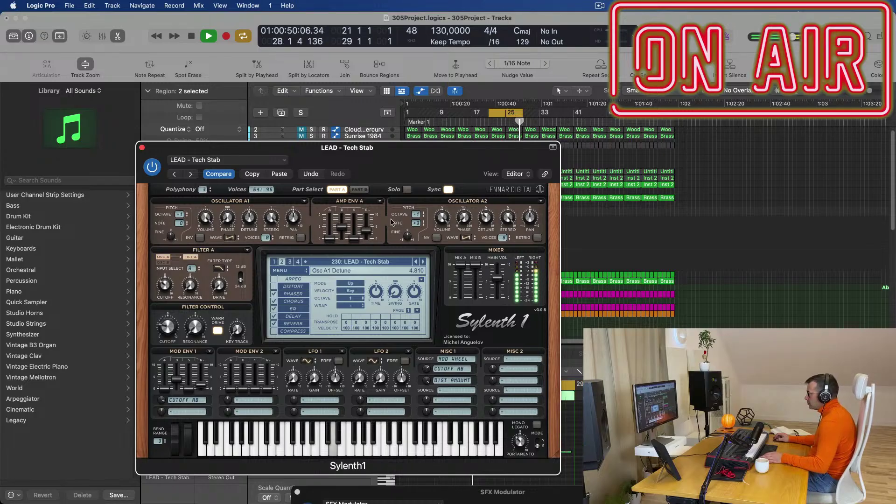
pyautogui.moveTo(491, 213); pyautogui.dragTo(493, 200)
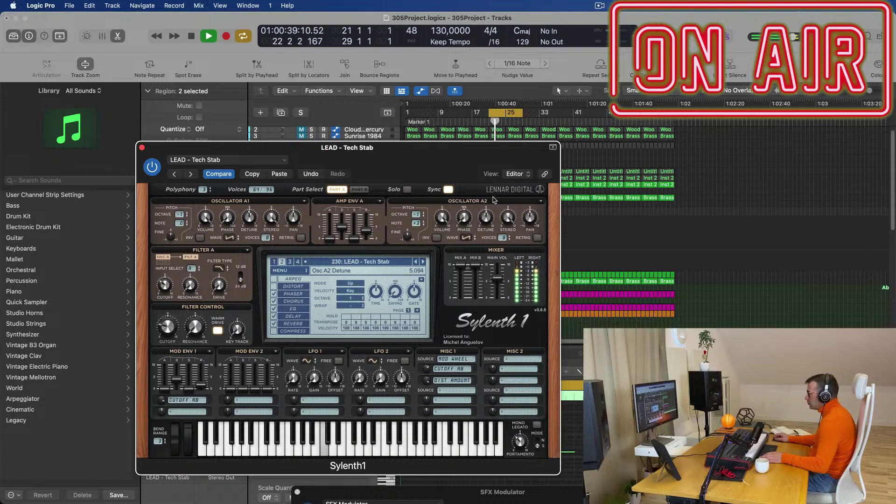
pyautogui.moveTo(441, 161); pyautogui.dragTo(560, 128)
pyautogui.click(273, 116)
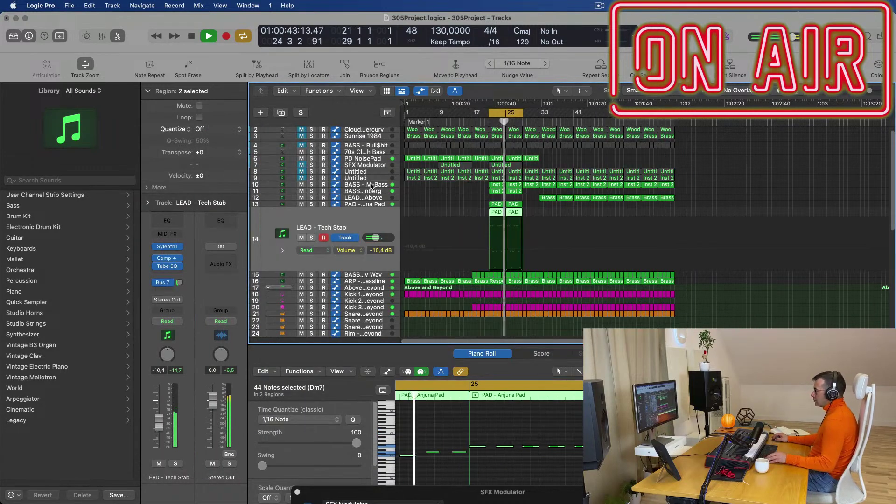
pyautogui.press('space')
pyautogui.press('space')
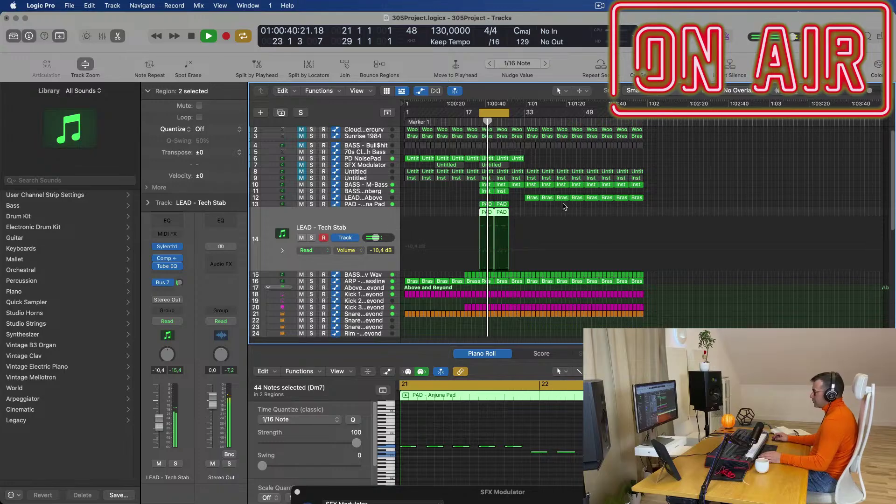
# Delete the two LEAD Above regions starting at bar 33 and repeat the Wippenberg bass, Anjuna Pad and Tech Stab regions from bar 29
pyautogui.moveTo(517, 195); pyautogui.dragTo(475, 214)
pyautogui.press('BackSpace')
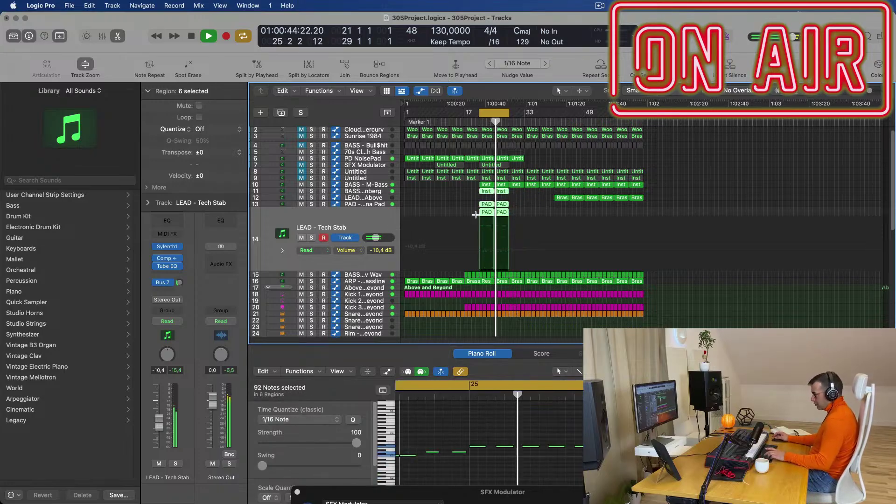
pyautogui.press('super+r')
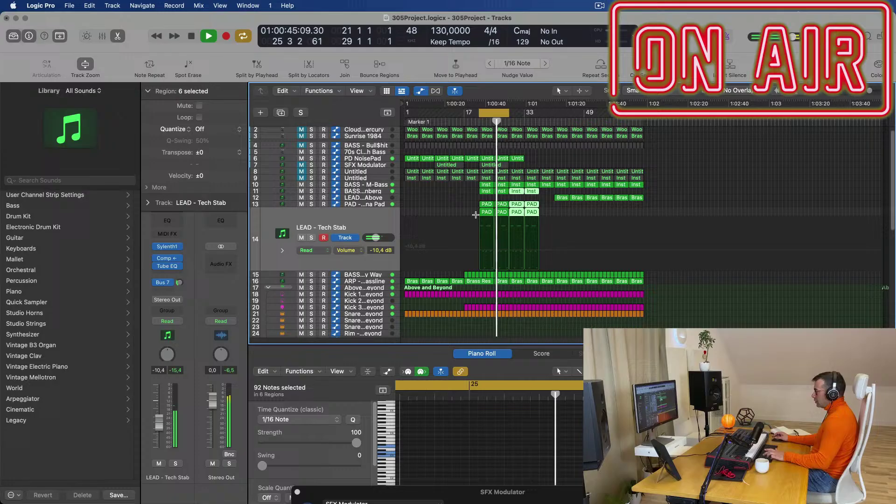
pyautogui.click(563, 199)
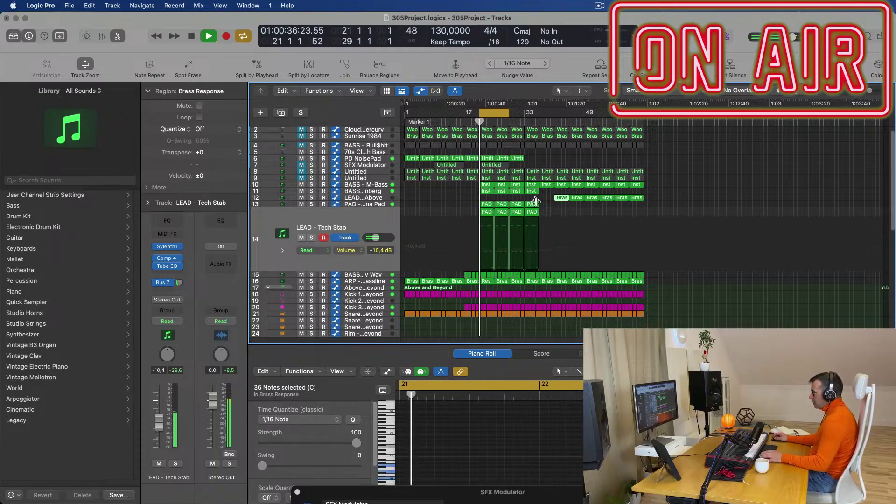
pyautogui.click(469, 193)
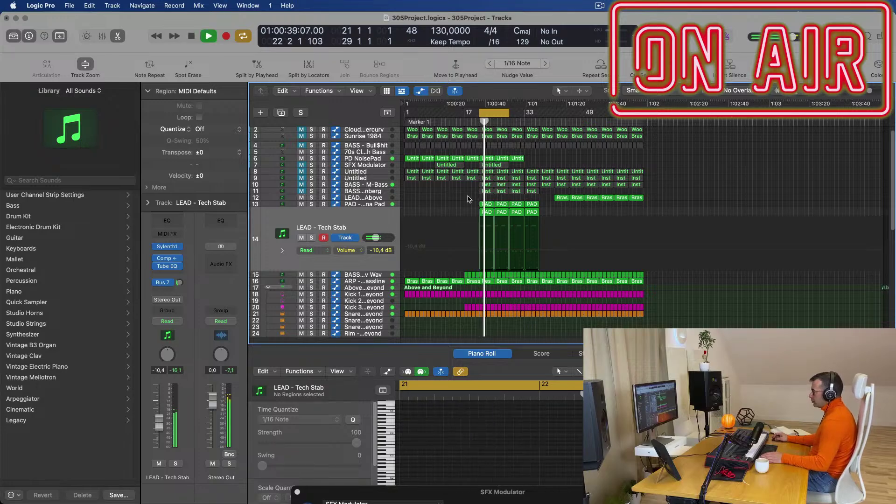
# Delete the two PD NoisePad regions between bars 21 and 29
pyautogui.click(379, 161)
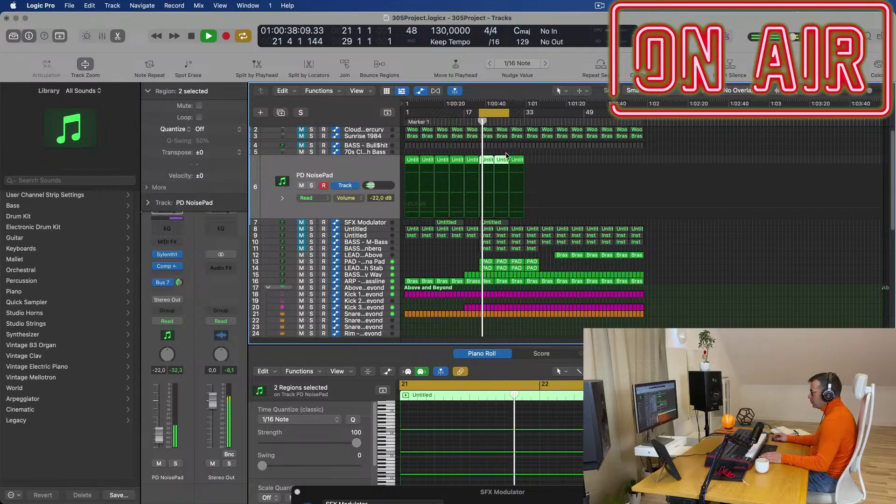
pyautogui.press('Delete')
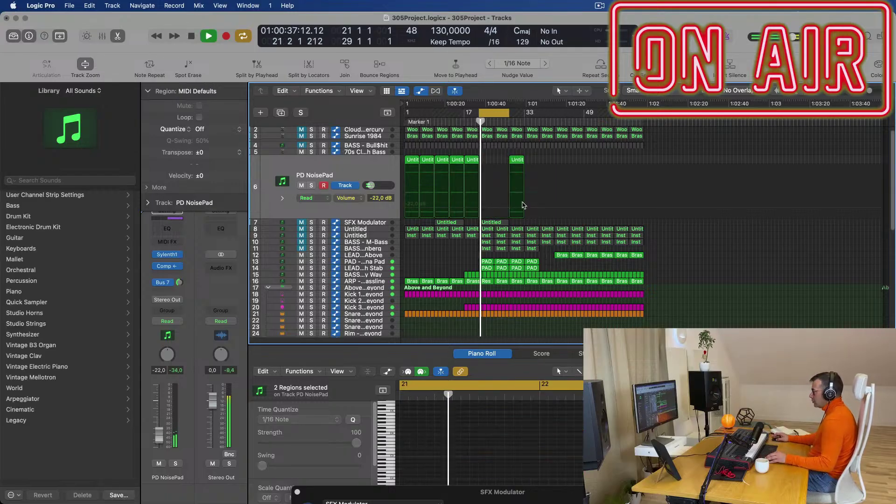
pyautogui.scroll(5, 522, 206)
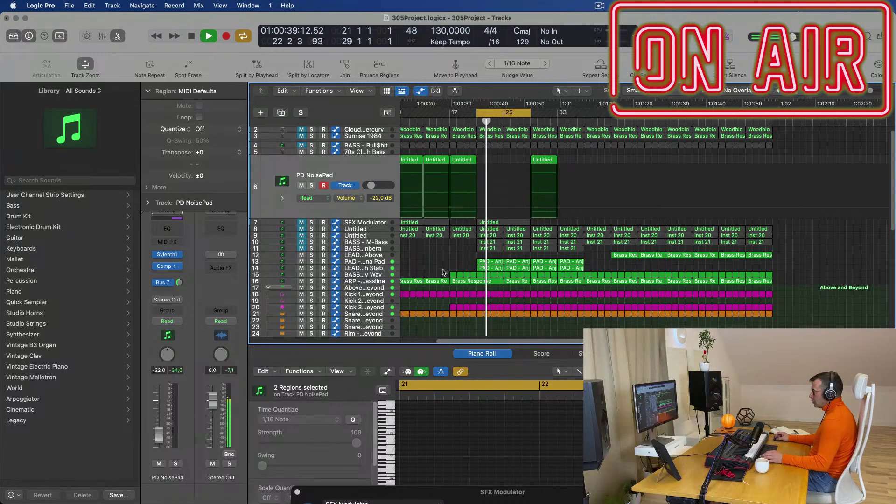
# Solo-check the BASS - Get Outta My Way track and mute both it and the ARP - Fat Bassline track
pyautogui.click(381, 276)
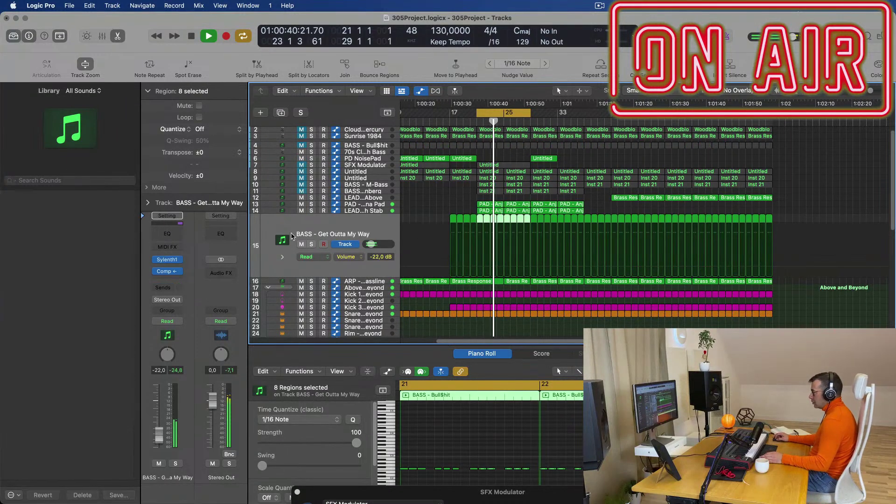
pyautogui.click(311, 244)
pyautogui.click(311, 244)
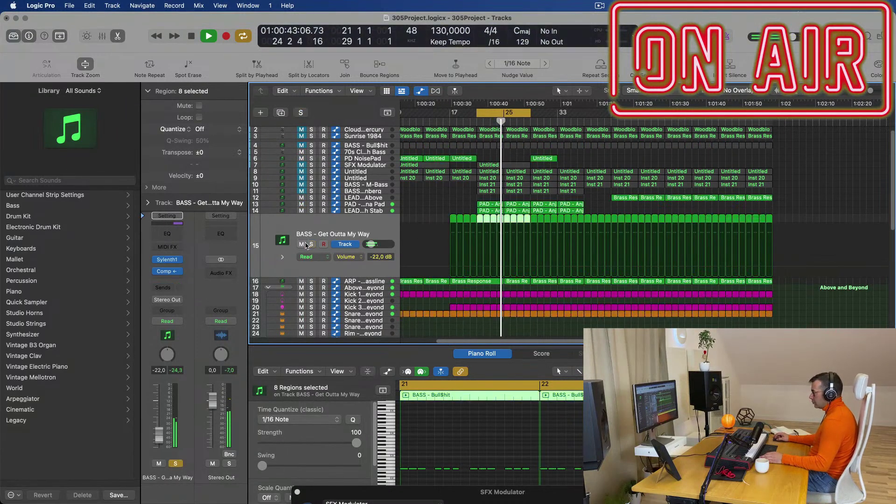
pyautogui.click(301, 244)
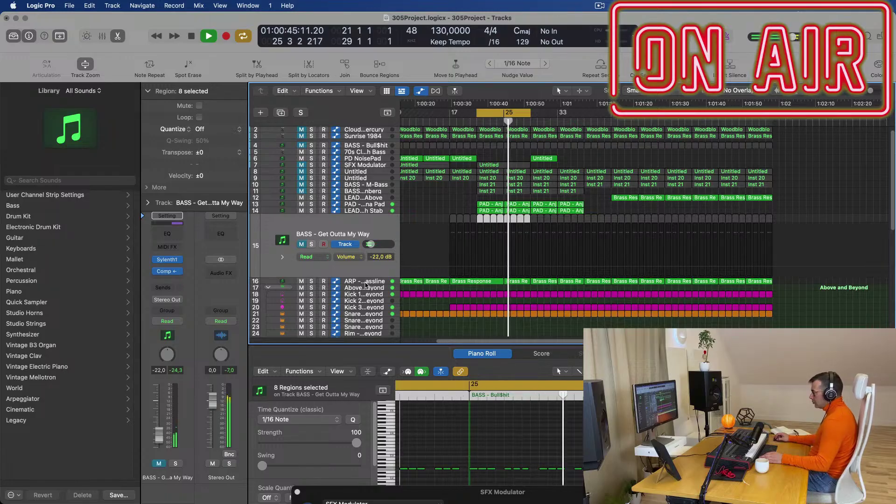
pyautogui.click(322, 282)
pyautogui.click(300, 250)
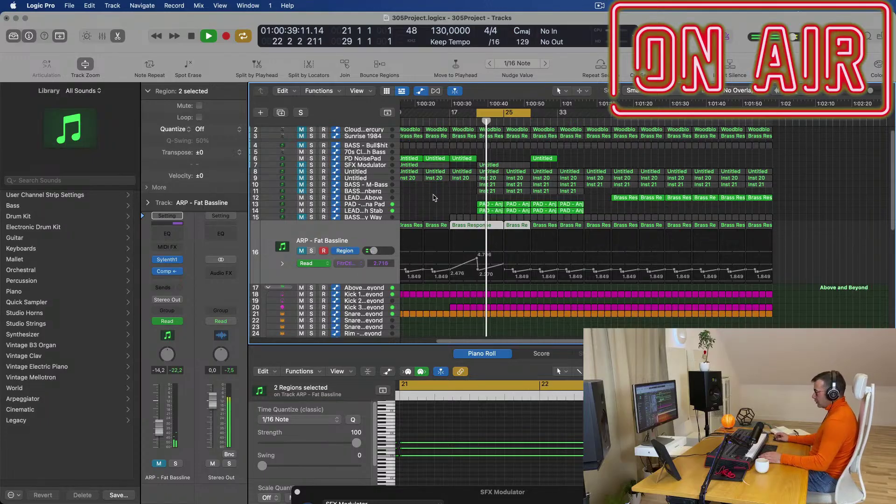
# Repeat the two PD NoisePad regions before bar 21 to fill bars 21 to 29, replay the section and select that track
pyautogui.scroll(1, 434, 196)
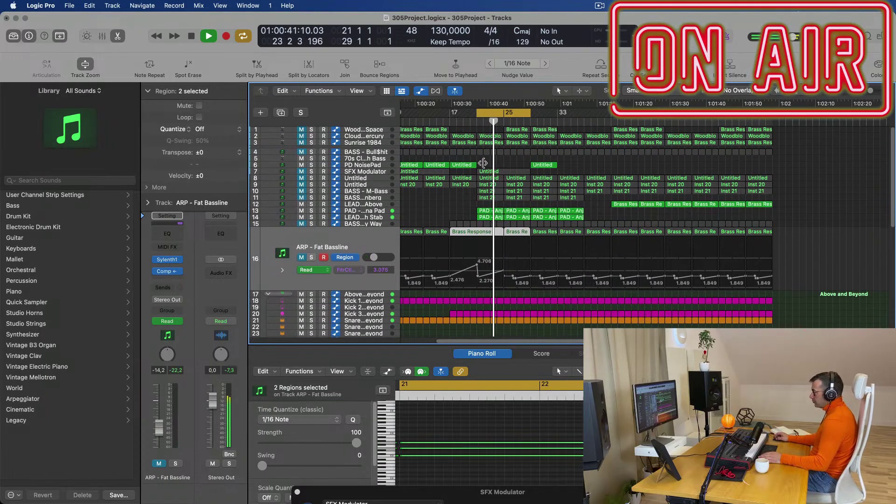
pyautogui.click(451, 165)
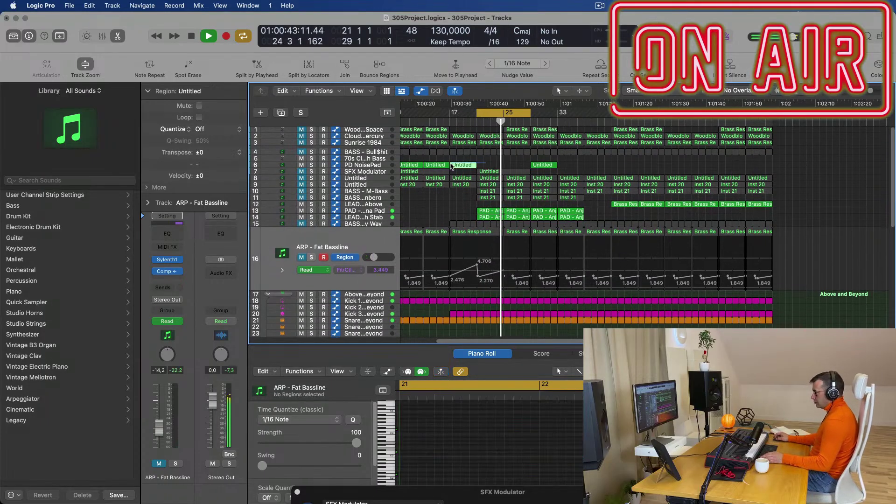
pyautogui.moveTo(432, 166); pyautogui.dragTo(430, 165)
pyautogui.press('super+r')
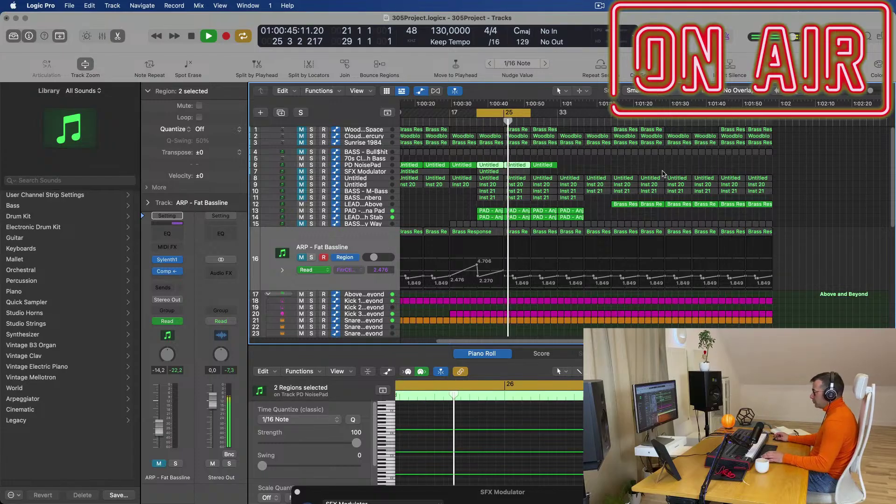
pyautogui.press('space')
pyautogui.press('space')
pyautogui.click(376, 165)
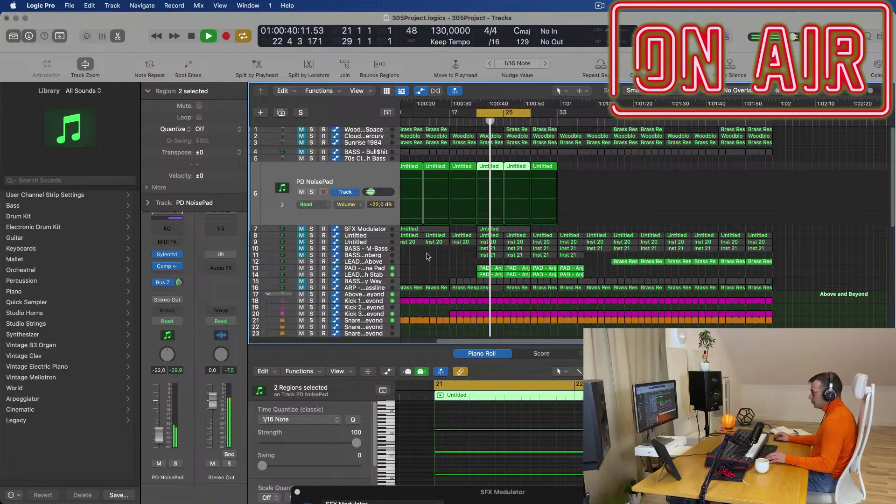
# Unmute the BASS - Get Outta My Way track, audition it soloed and set its volume to -16.4 dB
pyautogui.scroll(1, 428, 256)
pyautogui.hscroll(-2, 432, 256)
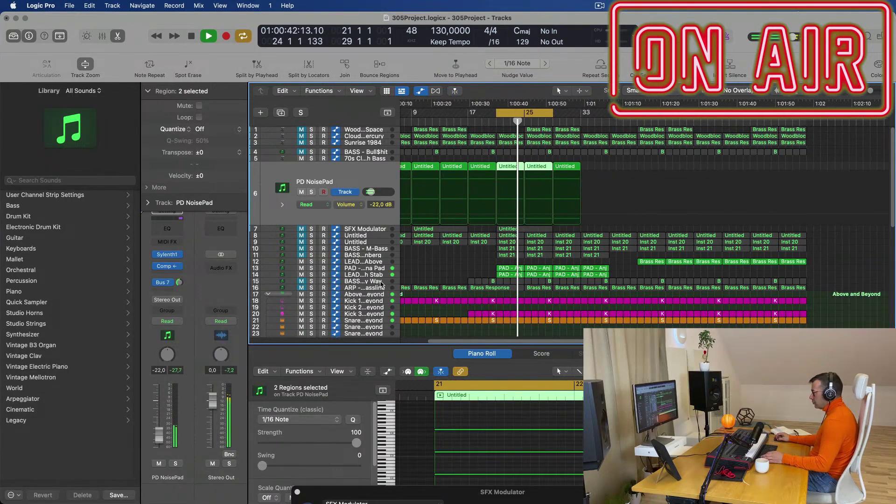
pyautogui.click(381, 283)
pyautogui.click(301, 251)
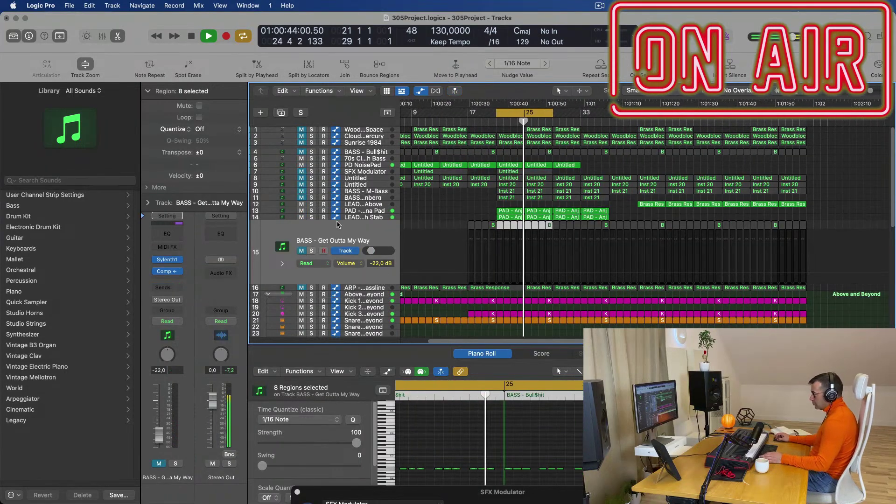
pyautogui.click(301, 251)
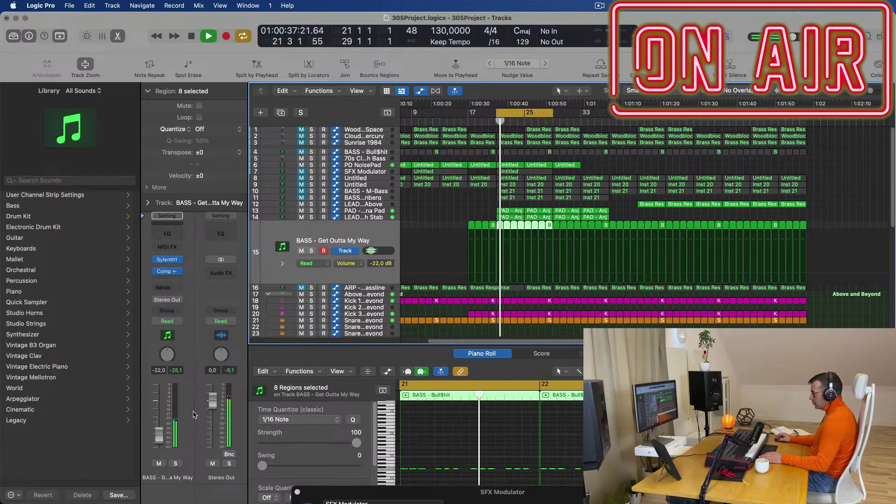
pyautogui.click(176, 464)
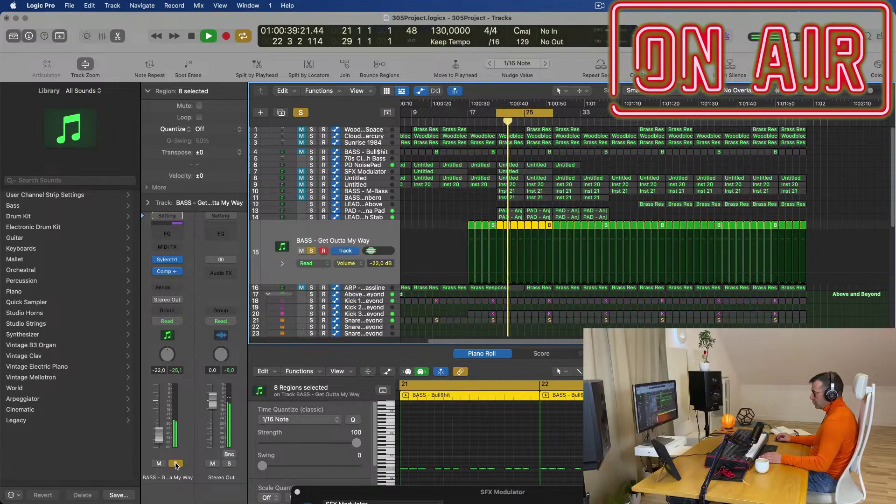
pyautogui.click(175, 464)
pyautogui.moveTo(159, 434); pyautogui.dragTo(158, 427)
# Unmute the ARP - Fat Bassline track and set its volume to -13.6 dB
pyautogui.moveTo(365, 284); pyautogui.dragTo(365, 285)
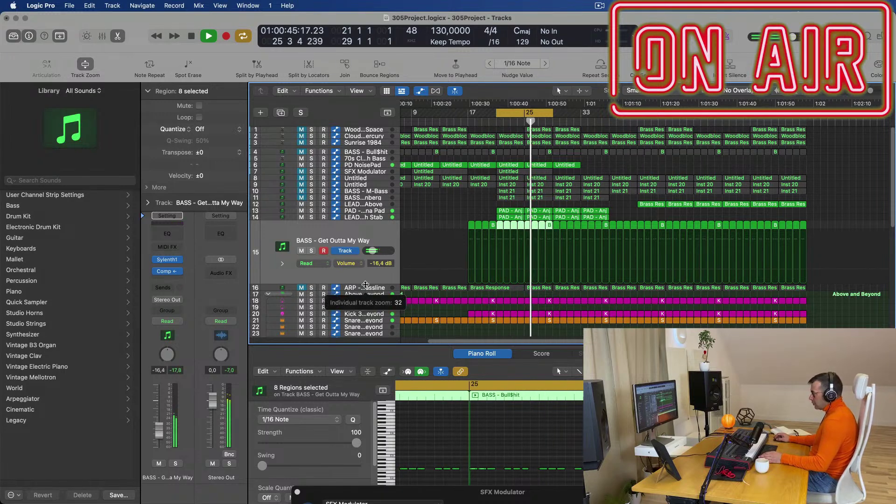
pyautogui.click(366, 287)
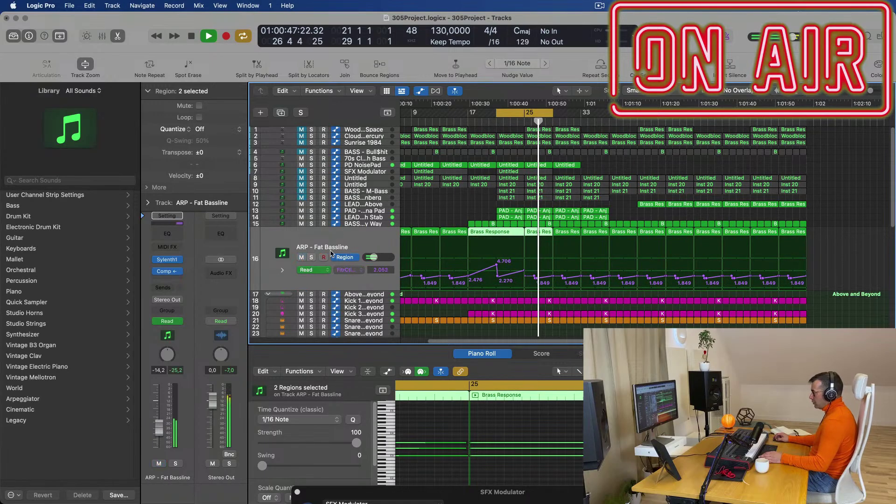
pyautogui.moveTo(160, 429); pyautogui.dragTo(160, 427)
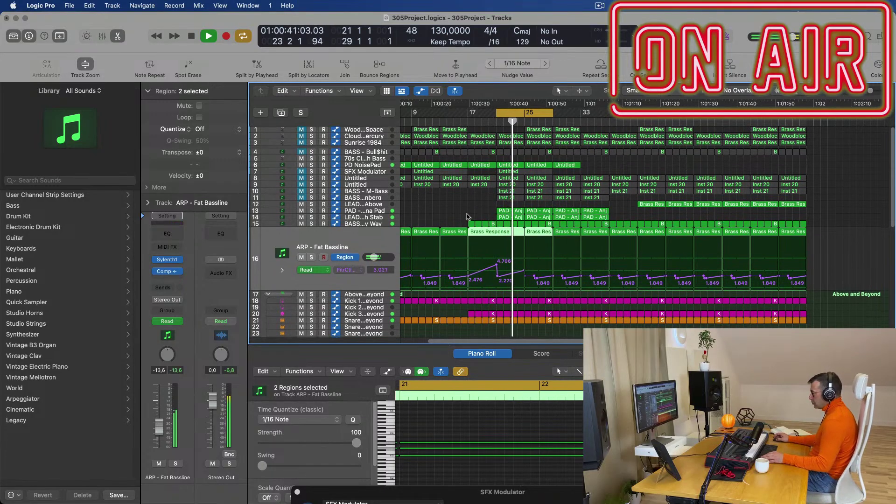
# Bring the BASS - M-Bass and BASS - Wippenberg tracks back in by unmuting them, and listen to the looped section
pyautogui.scroll(3, 466, 214)
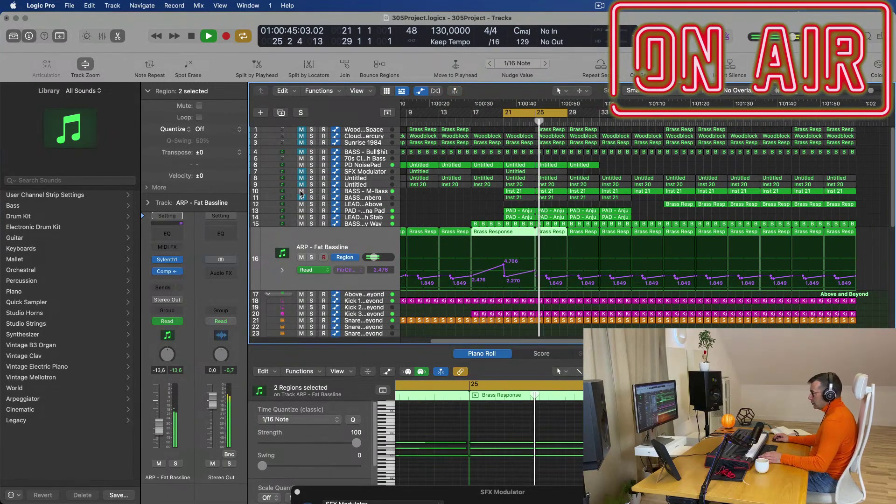
pyautogui.click(376, 197)
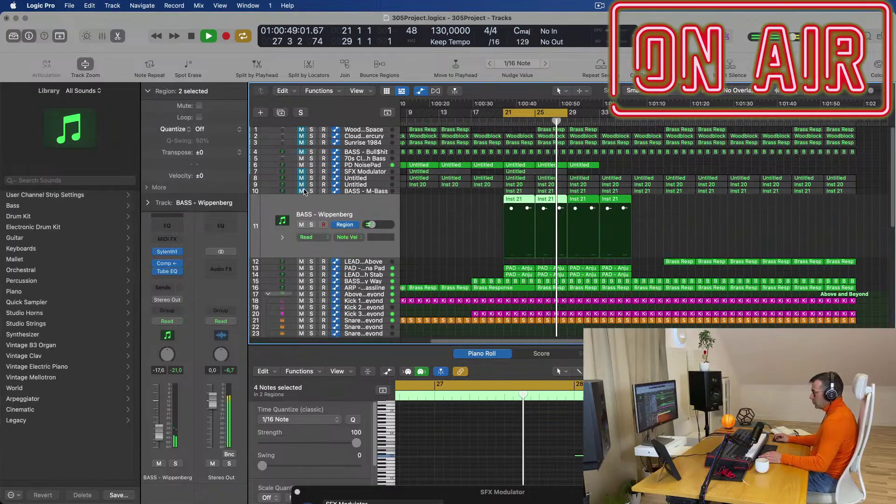
pyautogui.hscroll(-5, 456, 210)
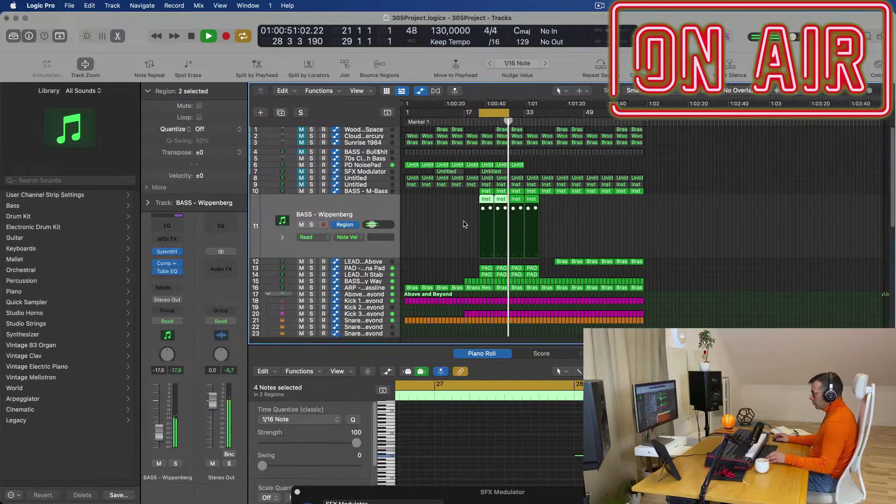
pyautogui.hscroll(4, 601, 233)
pyautogui.hscroll(1, 602, 233)
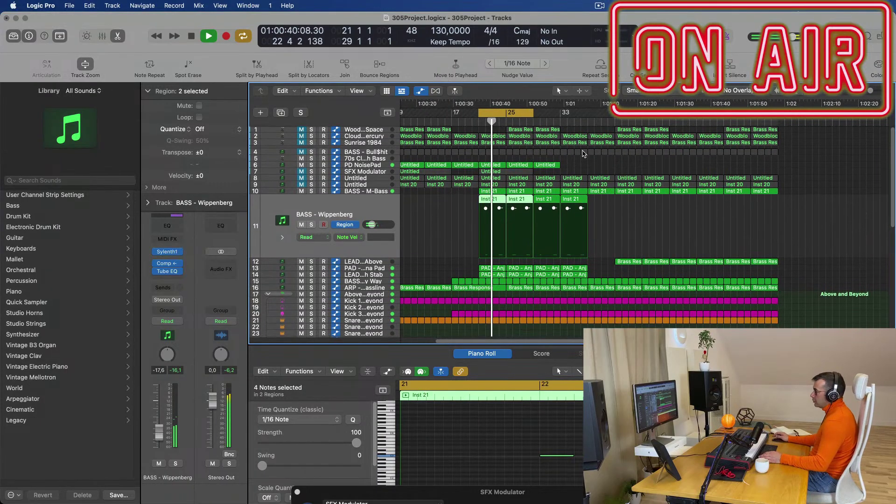
# Delete the muted Inst 20 Mini V track together with its regions
pyautogui.click(369, 185)
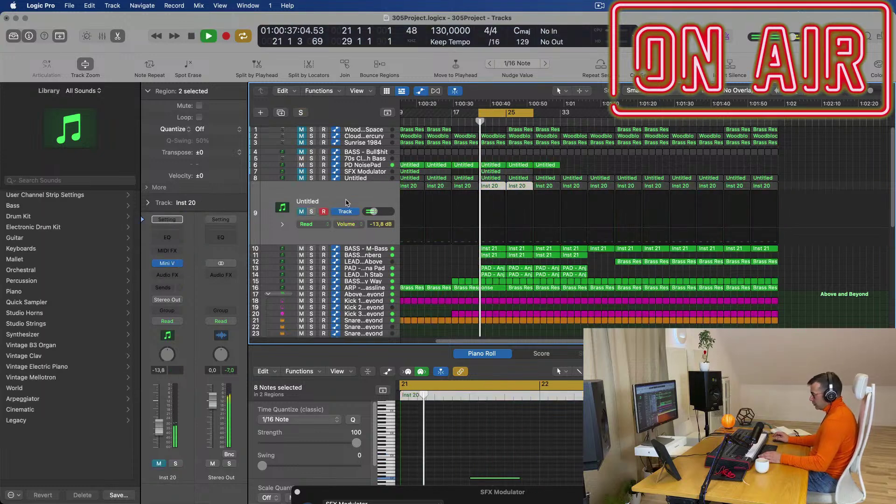
pyautogui.press('super+BackSpace')
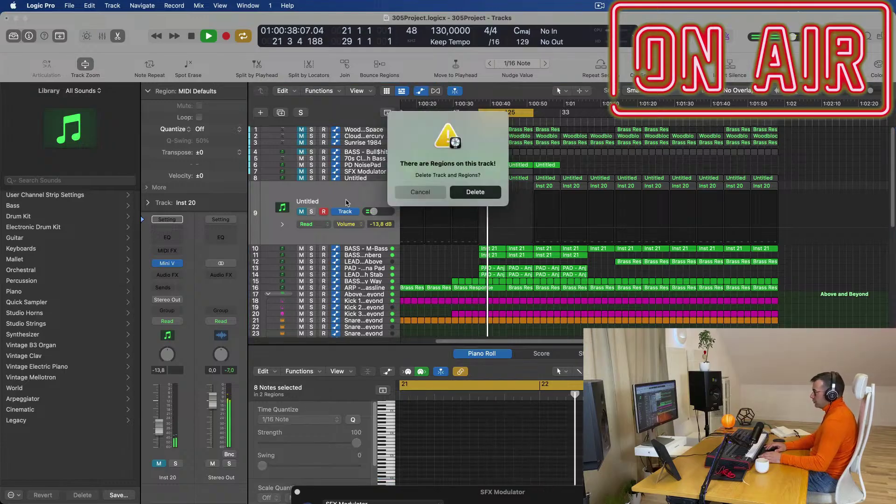
pyautogui.press('Return')
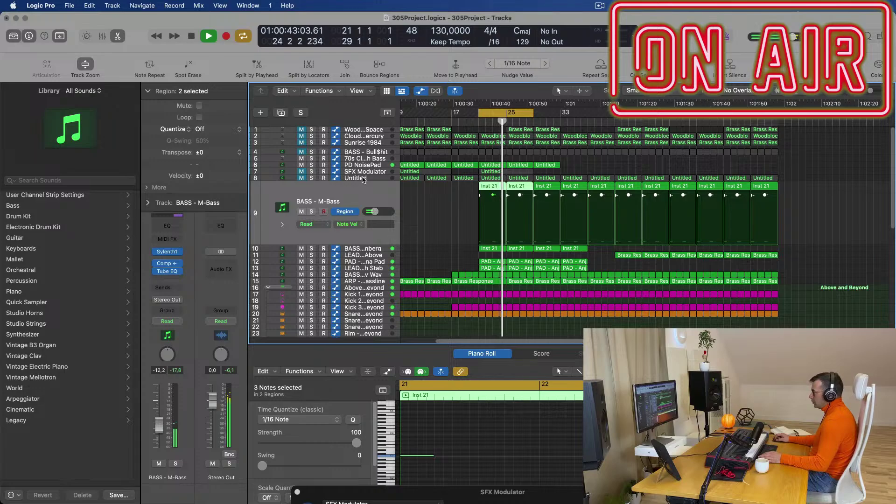
# Unmute the Untitled CS-80V2 track, lower its volume to -17.8 dB and replay the looped section
pyautogui.click(363, 178)
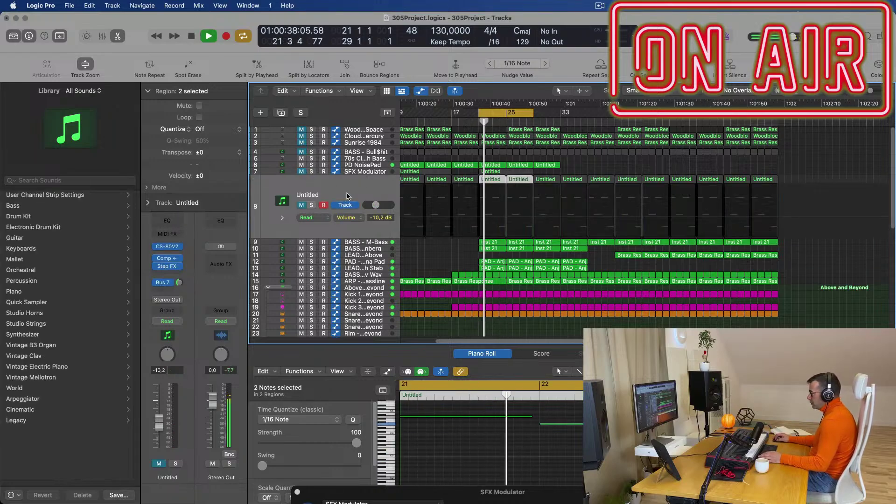
pyautogui.press('space')
pyautogui.click(302, 205)
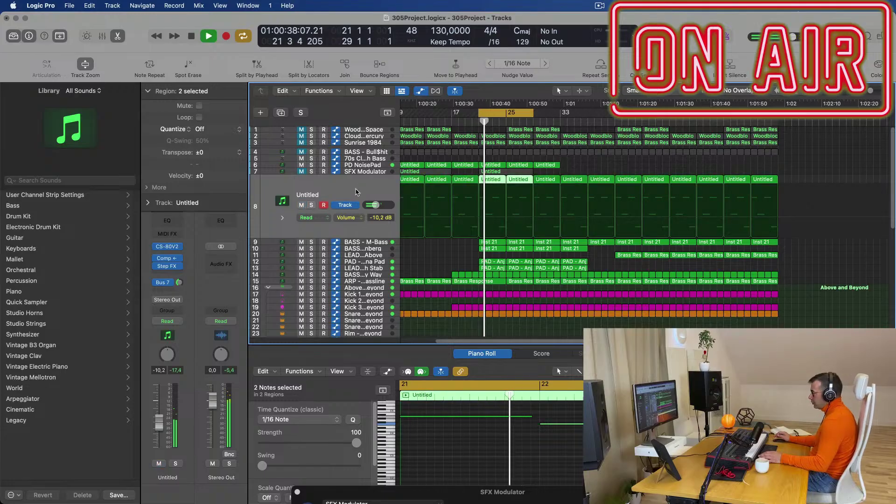
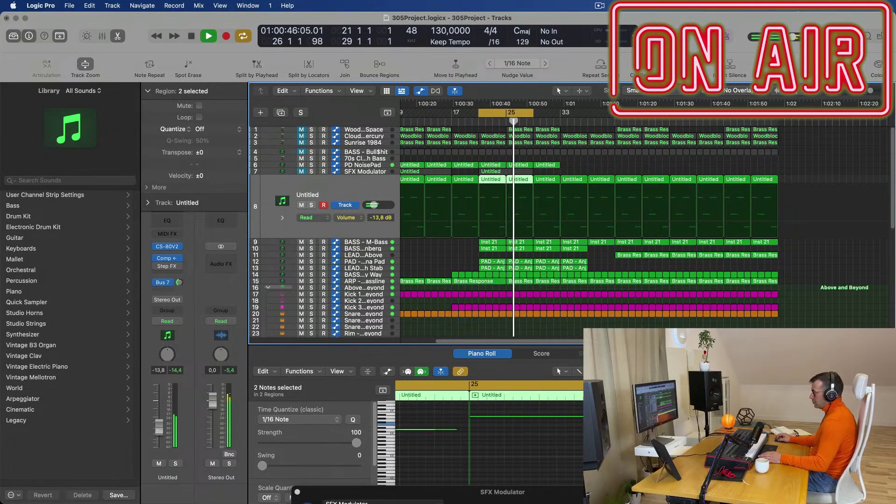
pyautogui.moveTo(159, 422); pyautogui.dragTo(155, 437)
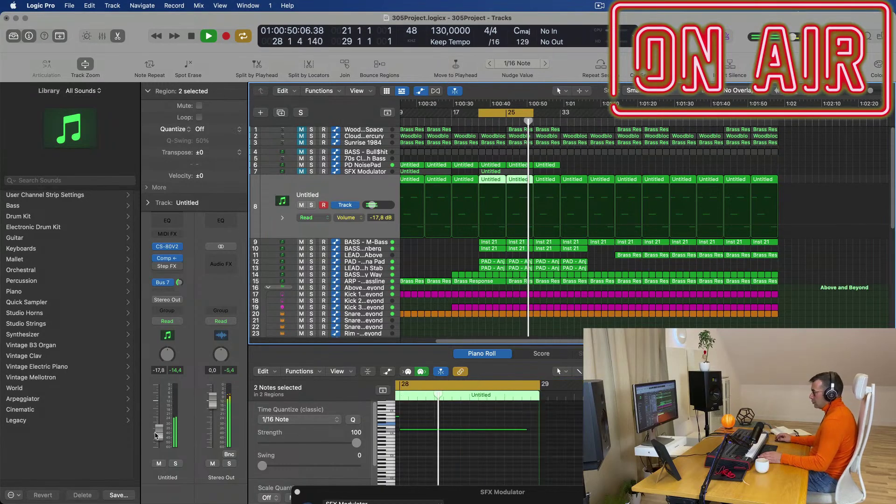
pyautogui.press('space')
pyautogui.press('space')
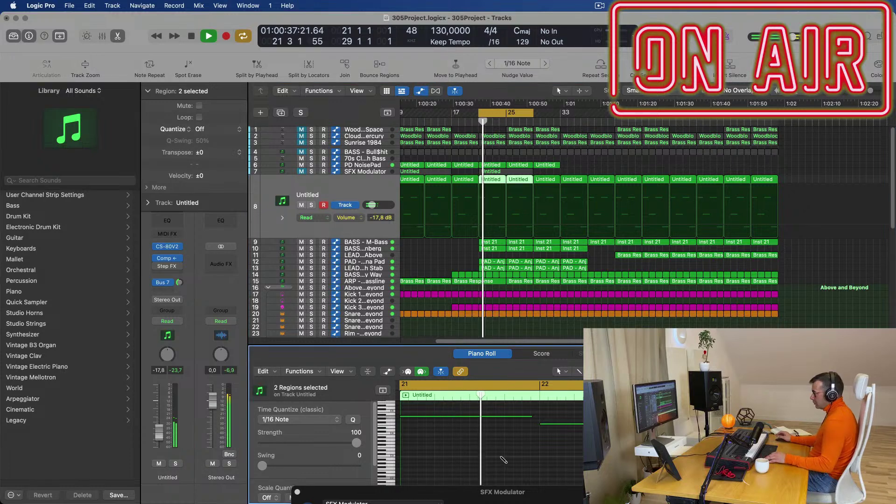
# Transpose the notes in the two selected regions of the Untitled CS-80V2 track up an octave and listen to them
pyautogui.hotkey('alt', 'shift', 'Up')
pyautogui.press('Return')
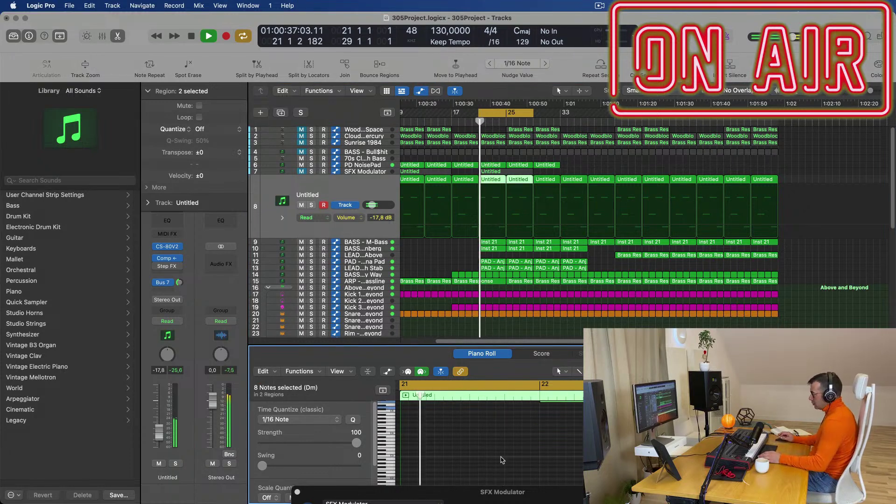
pyautogui.click(364, 187)
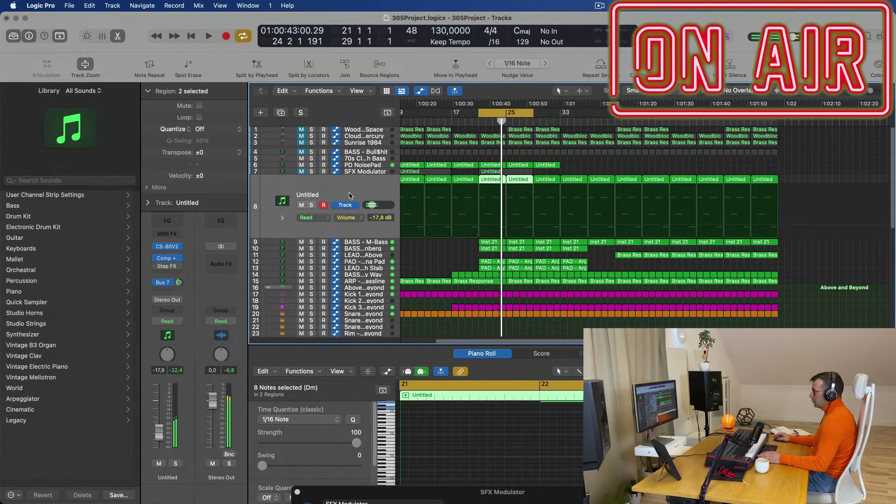
pyautogui.press('space')
# Unmute the SFX Modulator track and mute the Untitled CS-80V2 track again
pyautogui.press('Up')
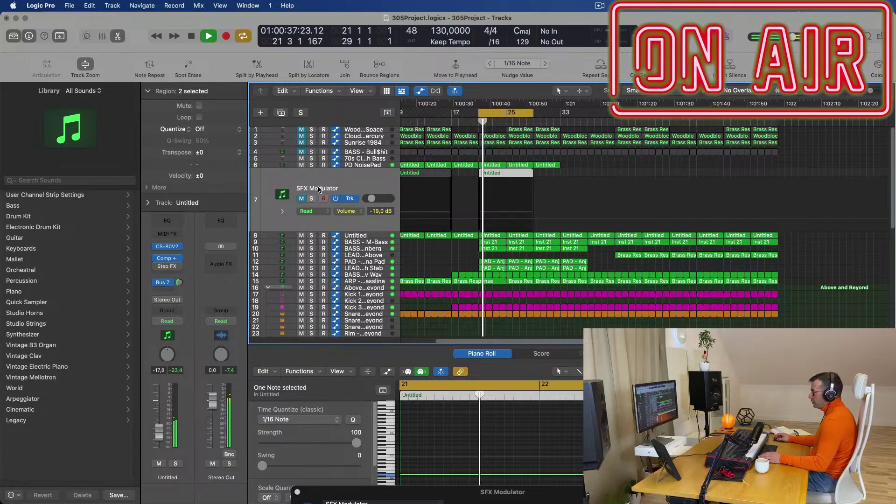
pyautogui.press('space')
pyautogui.click(376, 235)
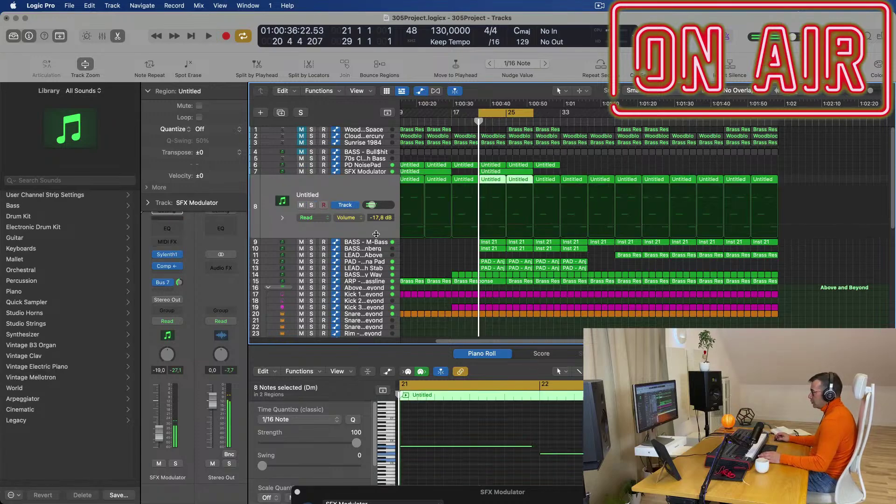
pyautogui.press('space')
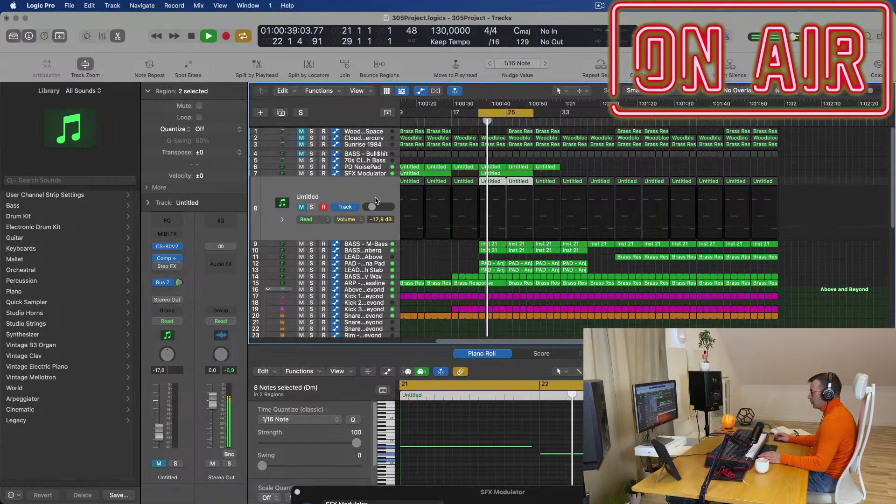
# Audition the BASS - Bull$hit track soloed and in the mix at -11.2 dB, and mute it again
pyautogui.click(374, 152)
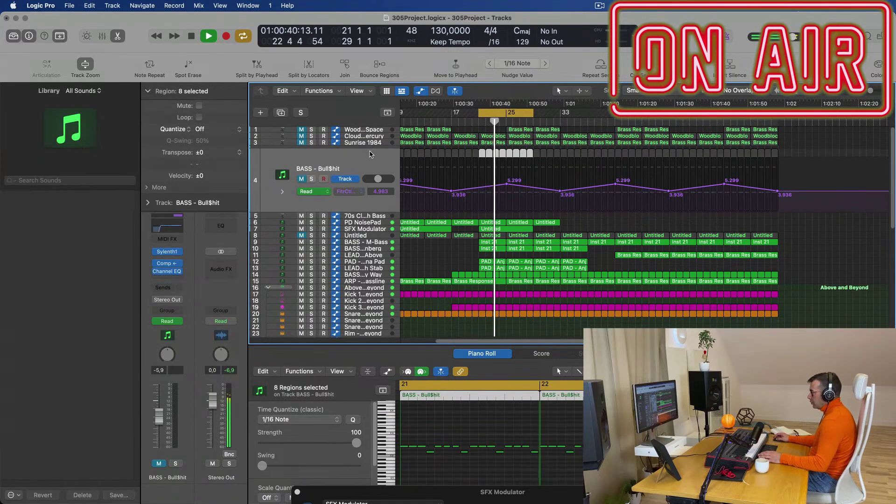
pyautogui.click(311, 179)
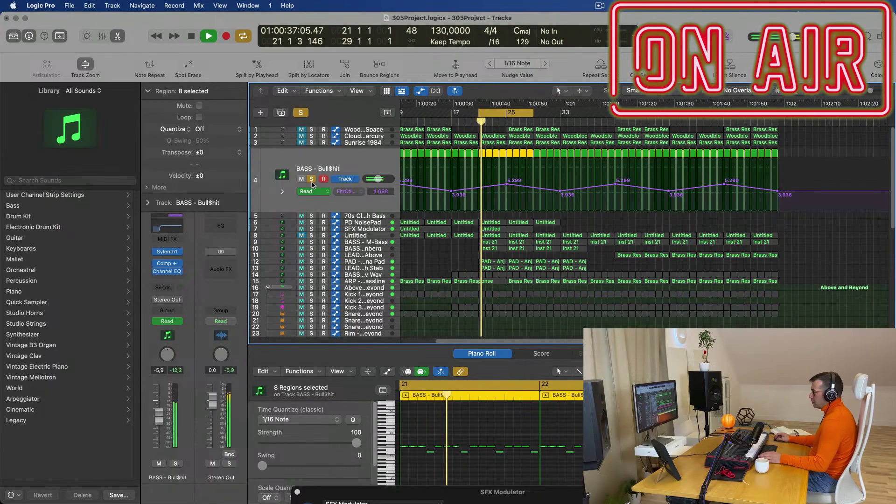
pyautogui.click(310, 178)
pyautogui.press('s')
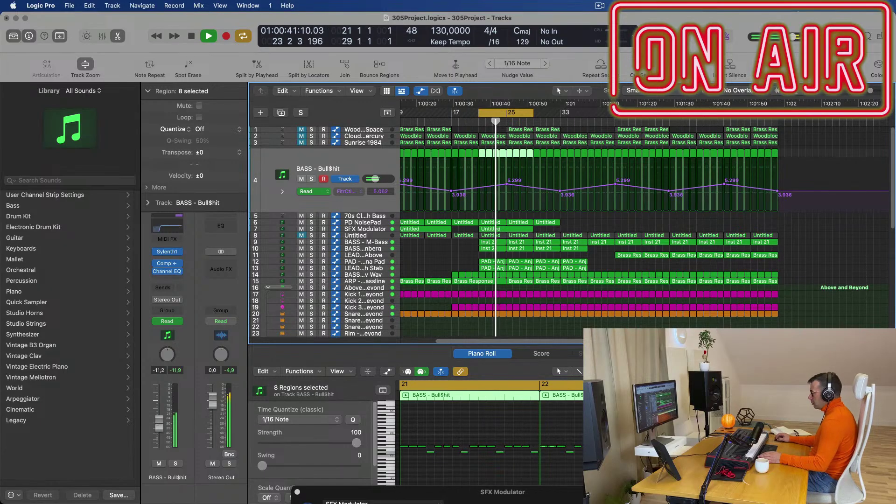
pyautogui.click(159, 463)
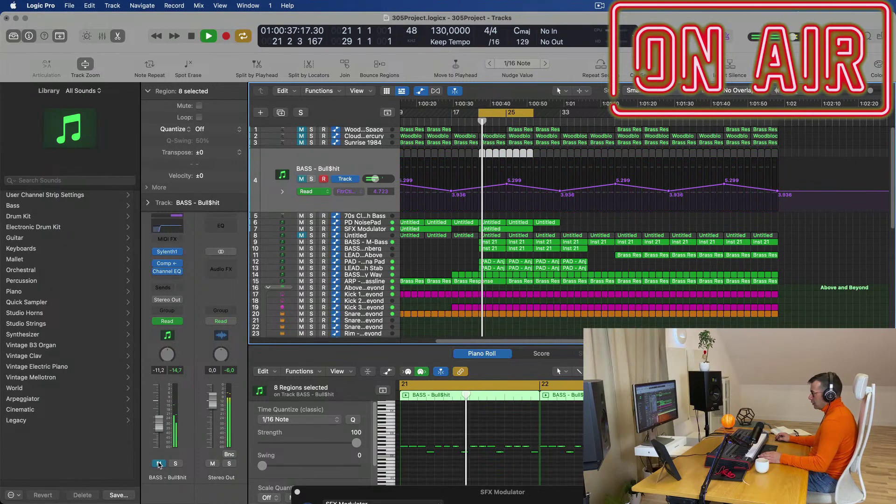
# Delete the BASS - Bull$hit track together with its regions
pyautogui.click(359, 168)
pyautogui.press('super+BackSpace')
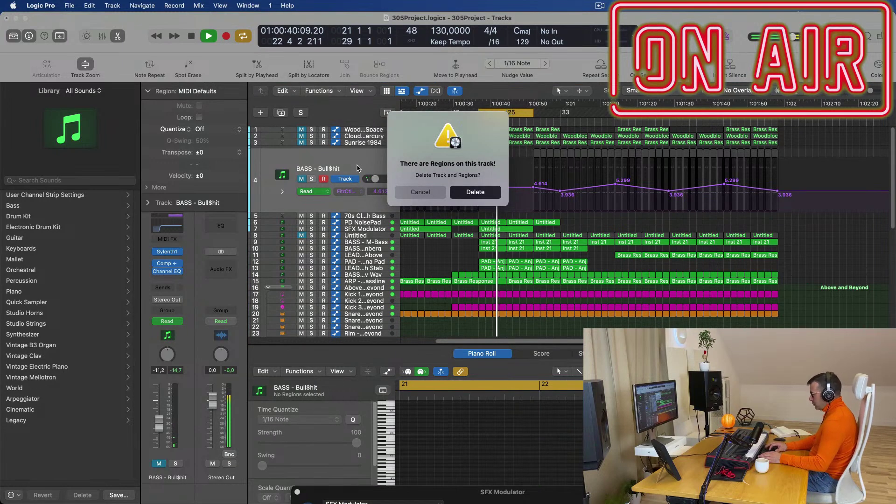
pyautogui.press('Return')
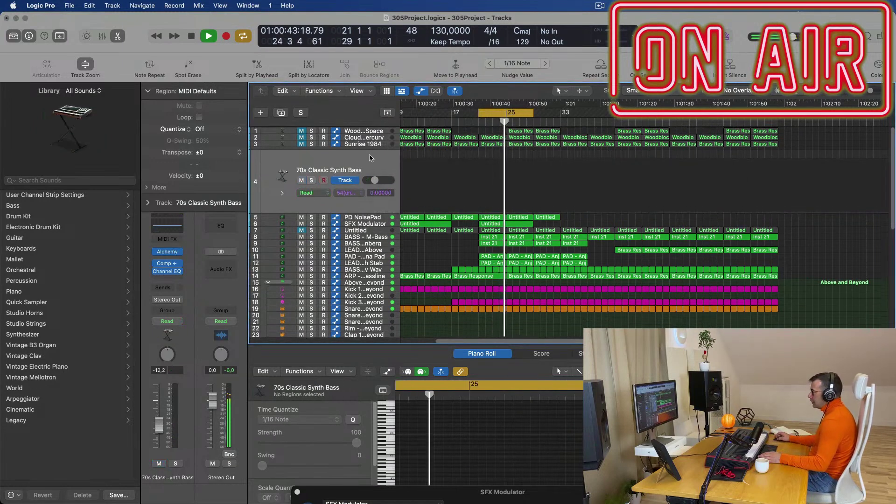
# Unmute the Woodblock Space track, copy its bar 25 region to bar 21 and audition the track soloed
pyautogui.click(360, 130)
pyautogui.press('space')
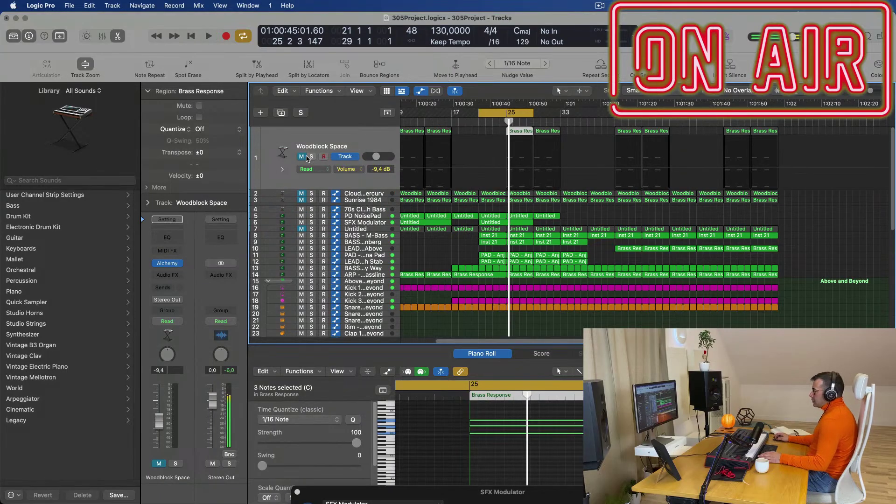
pyautogui.press('space')
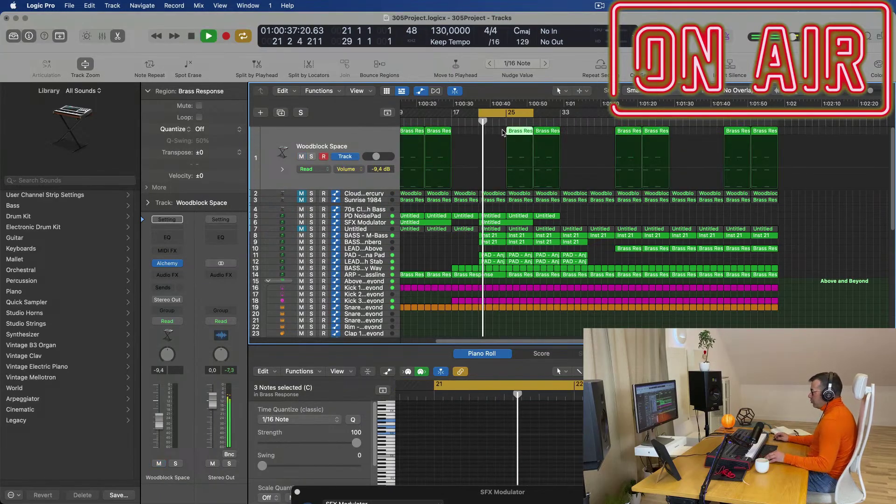
pyautogui.moveTo(513, 133); pyautogui.dragTo(457, 143)
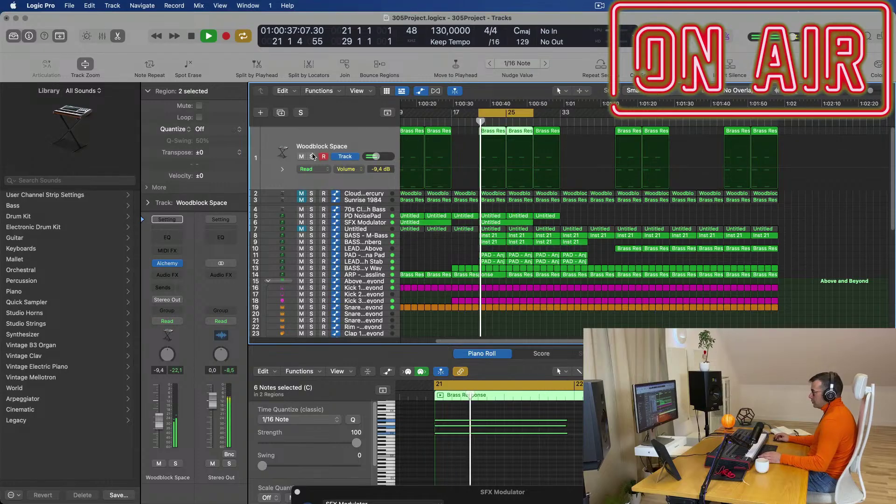
pyautogui.click(312, 157)
pyautogui.press('space')
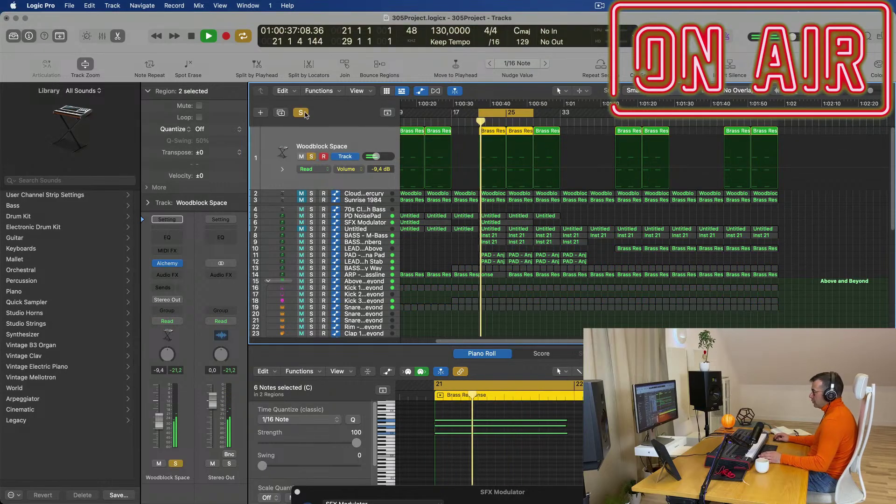
pyautogui.click(312, 156)
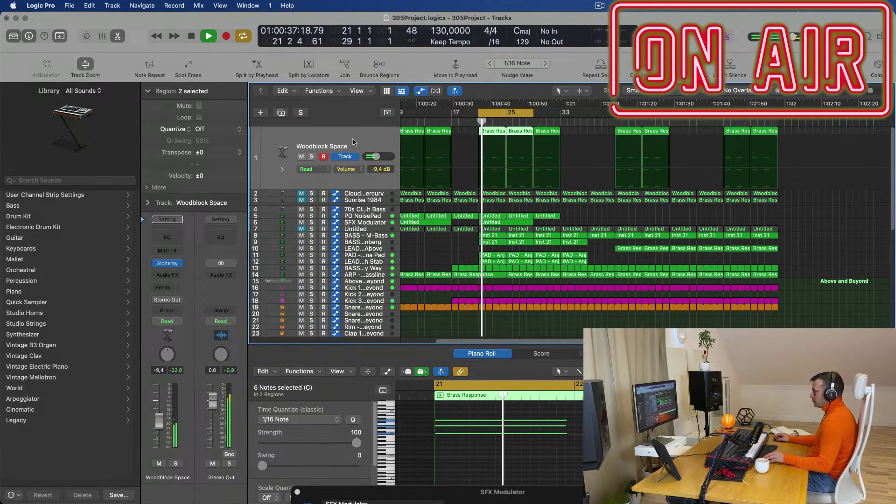
# Delete the Woodblock Space regions between bars 9 and 17 and replay the looped section
pyautogui.scroll(-2, 353, 142)
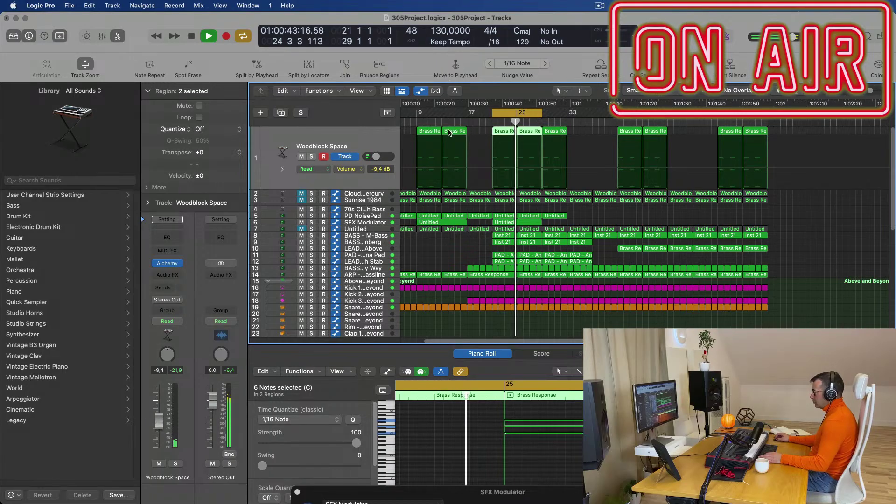
pyautogui.click(425, 133)
pyautogui.press('Delete')
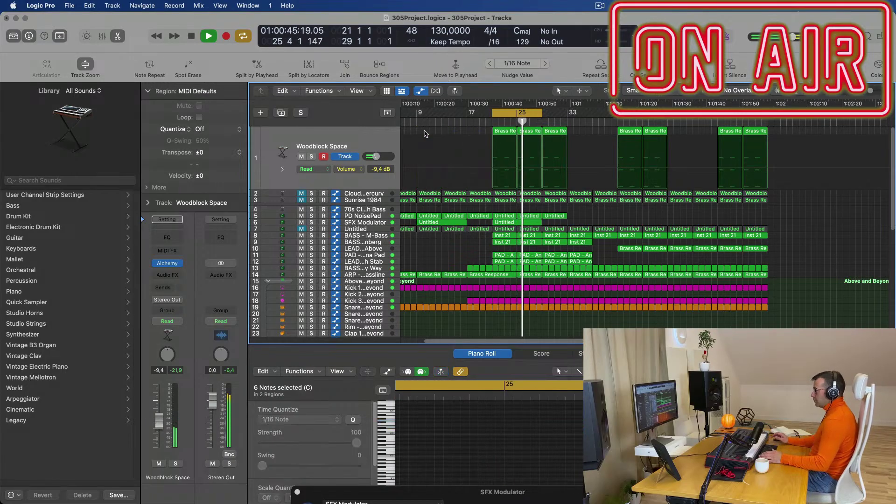
pyautogui.press('space')
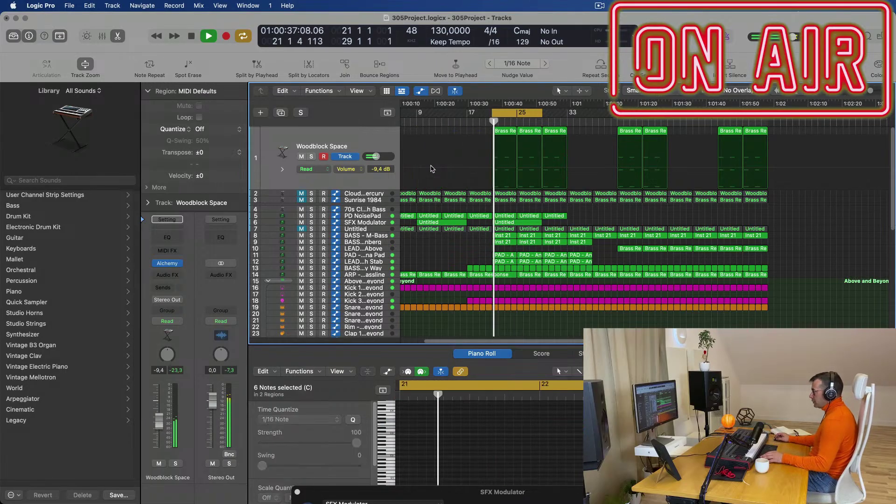
# Audition the Clouds of Mercury track soloed and in the mix, set its volume to -15.2 dB and mute it again
pyautogui.click(364, 193)
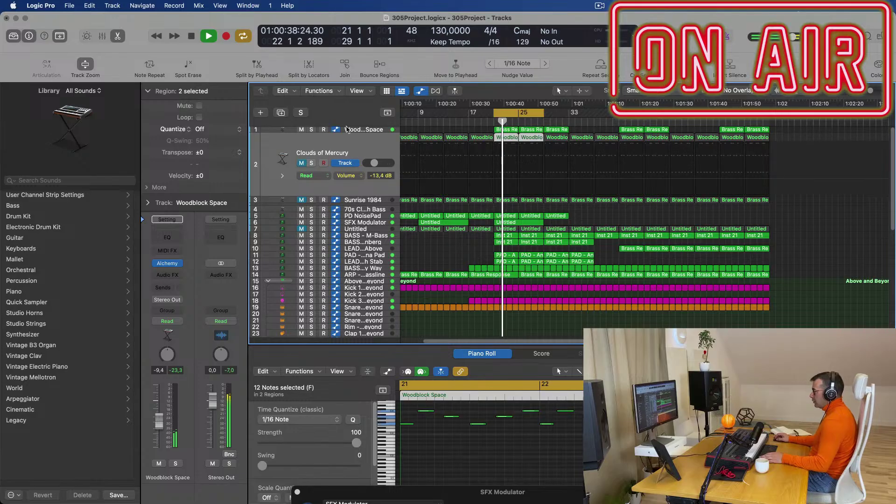
pyautogui.click(311, 163)
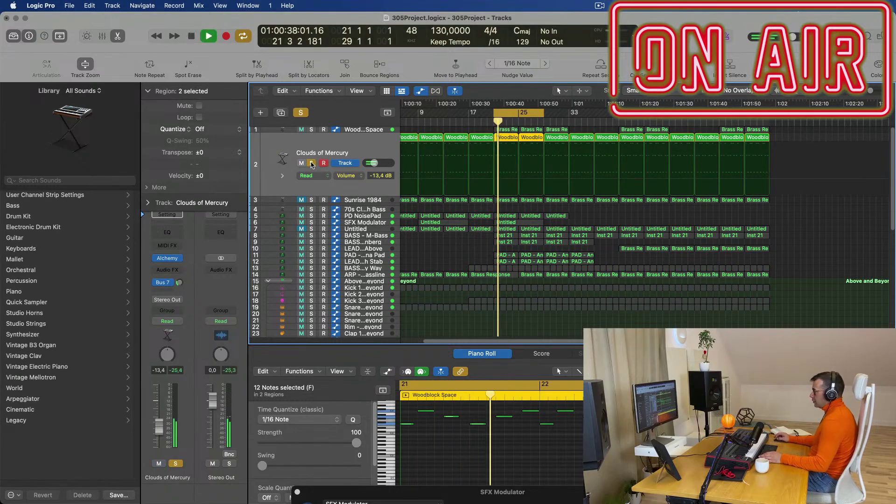
pyautogui.click(311, 163)
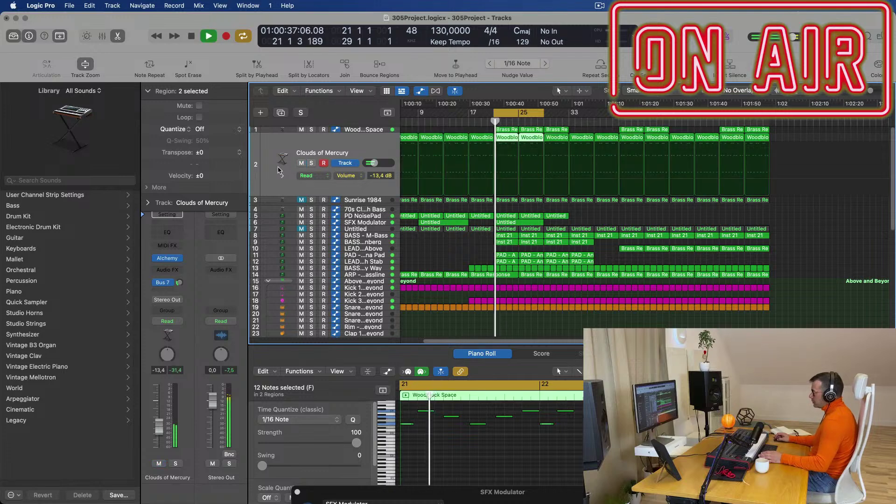
pyautogui.press('space')
pyautogui.press('space')
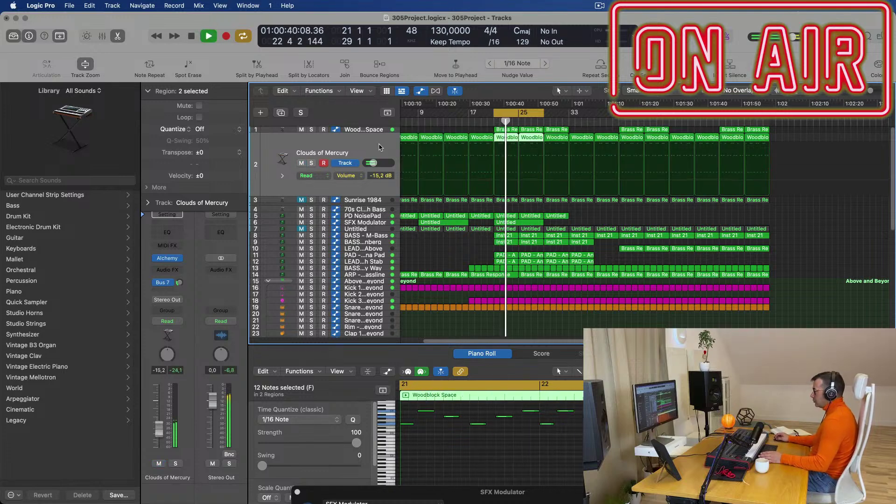
pyautogui.press('super+Left')
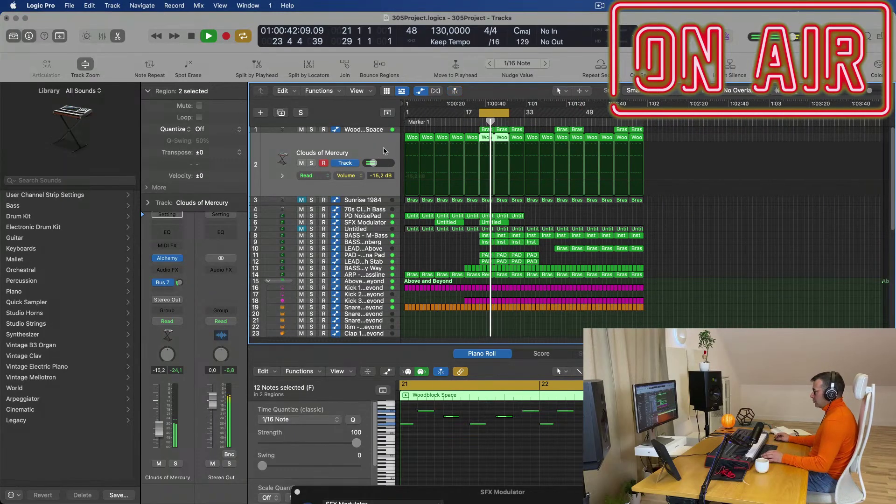
pyautogui.click(410, 139)
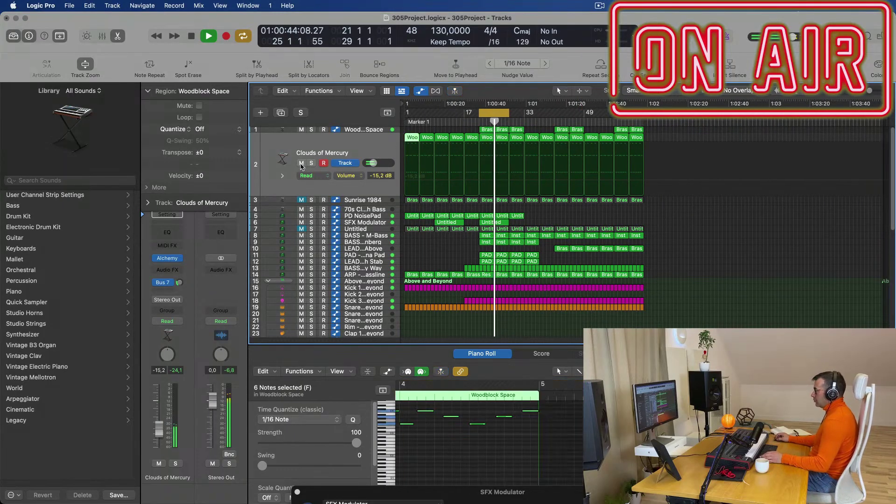
# Delete the Sunrise 1984 track together with its regions and remove the 70s bass track below it
pyautogui.click(358, 200)
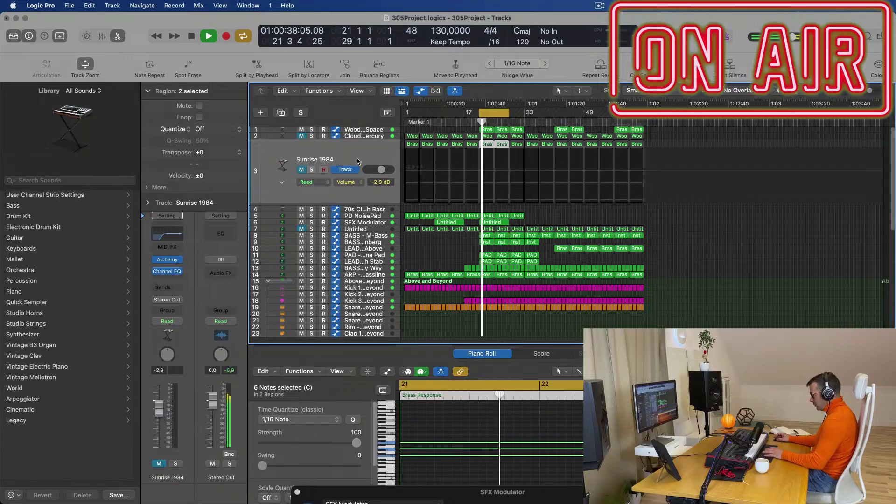
pyautogui.press('BackSpace')
pyautogui.press('super+BackSpace')
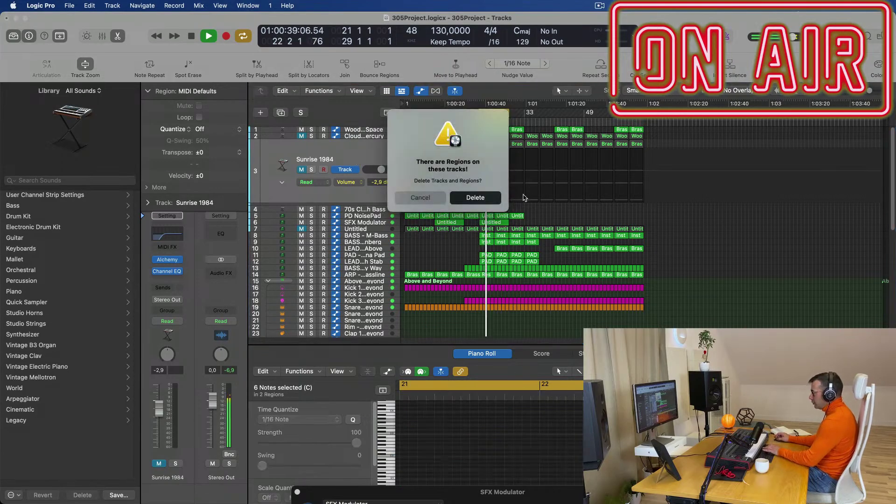
pyautogui.click(491, 200)
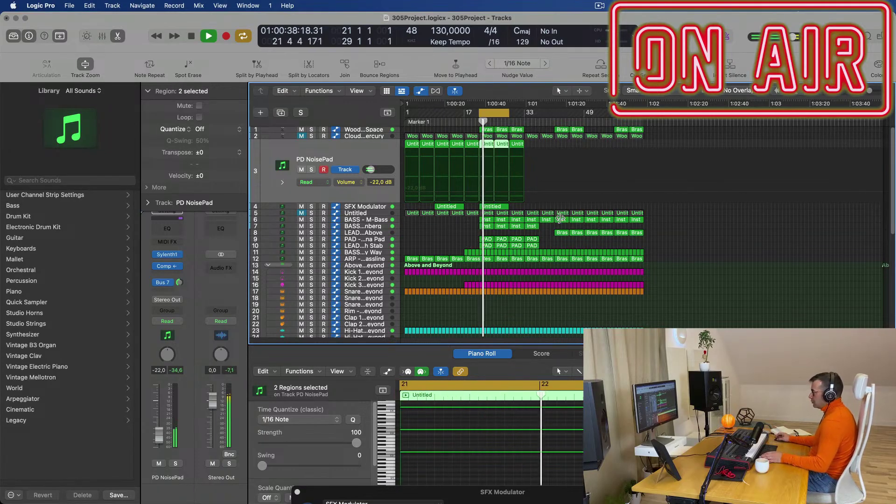
# Replay the looped section between bars 21 and 29 to check the mix without the deleted tracks
pyautogui.press('super+Right')
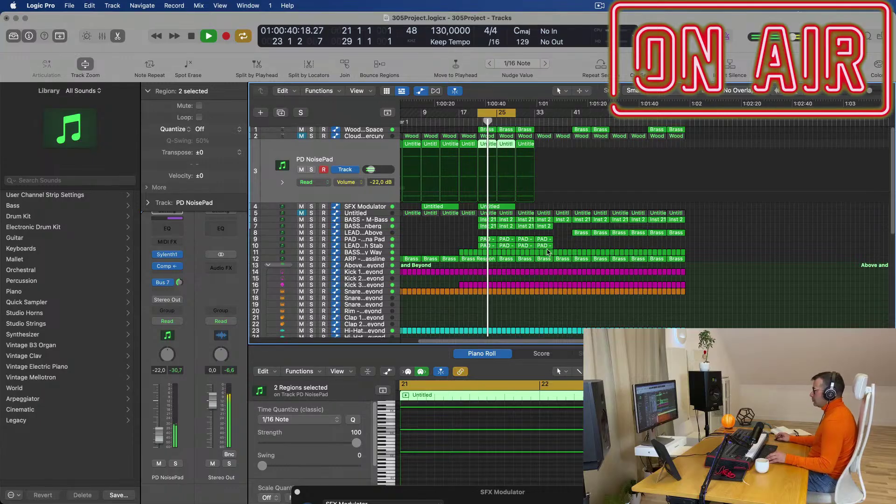
pyautogui.press('super+Right')
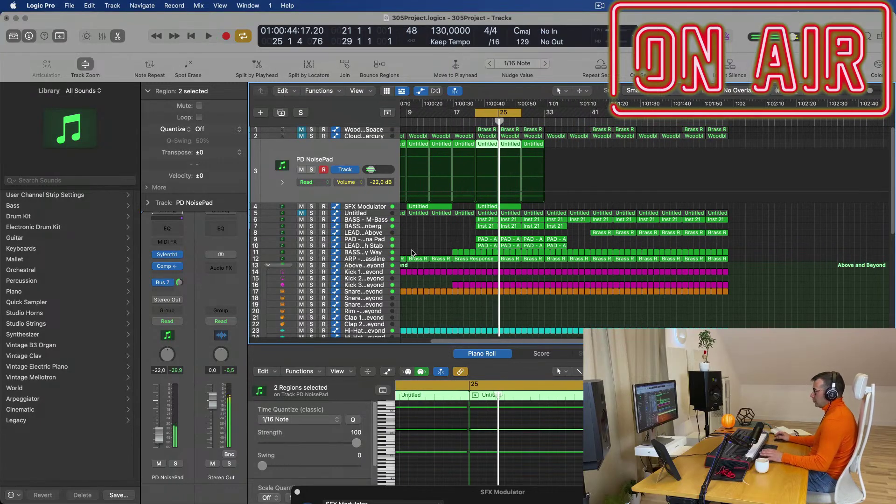
pyautogui.press('super+Left')
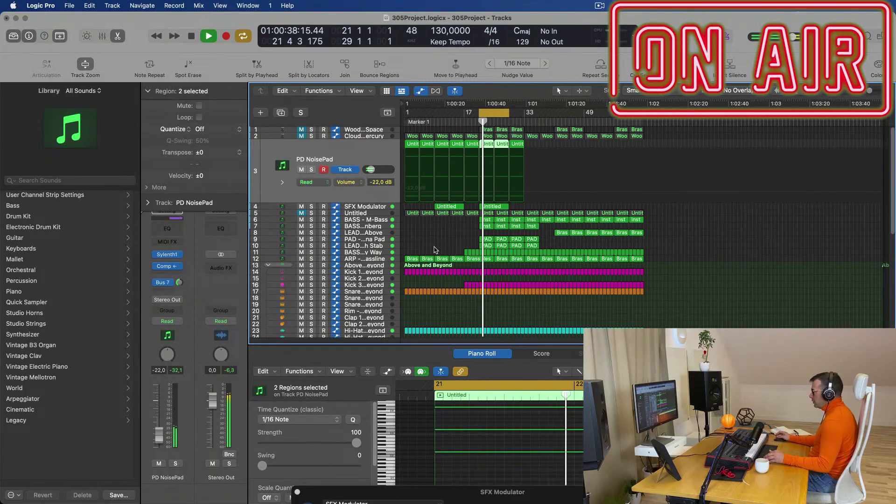
pyautogui.press('space')
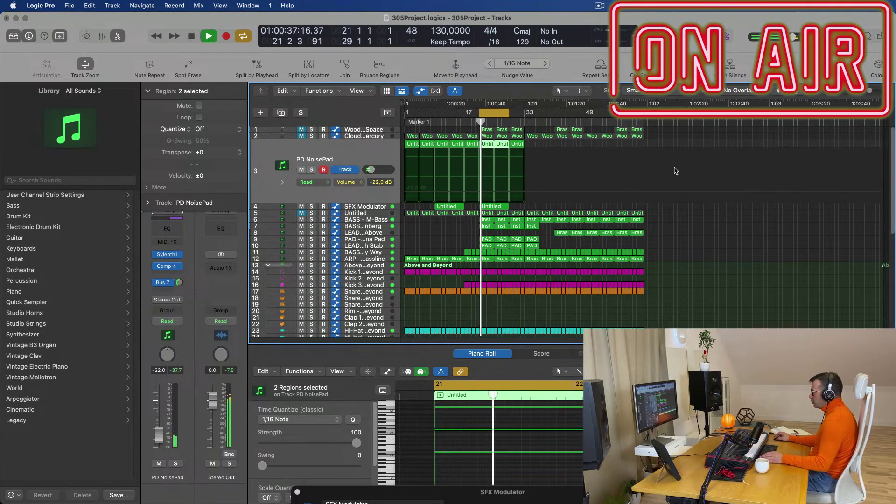
# Extend the cycle range to bars 1 to 65 and repeat that whole section after bar 65
pyautogui.moveTo(481, 113); pyautogui.dragTo(405, 113)
pyautogui.press('space')
pyautogui.press('space')
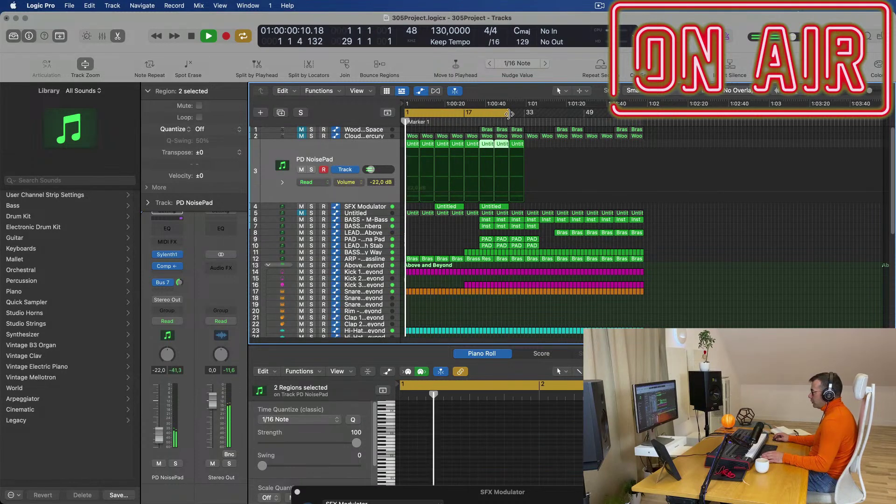
pyautogui.moveTo(510, 114); pyautogui.dragTo(643, 126)
pyautogui.press('space')
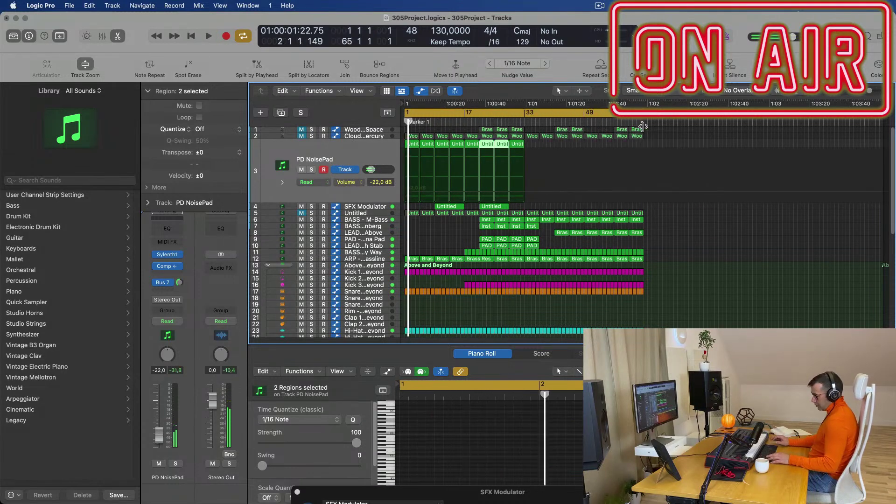
pyautogui.press('ctrl+super+r')
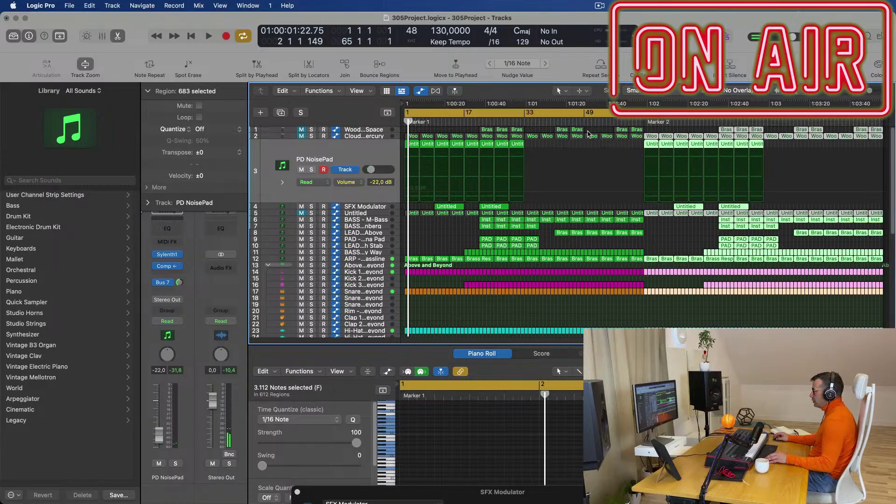
# Play the arrangement from bar 1 and review how the opening bars build up
pyautogui.press('space')
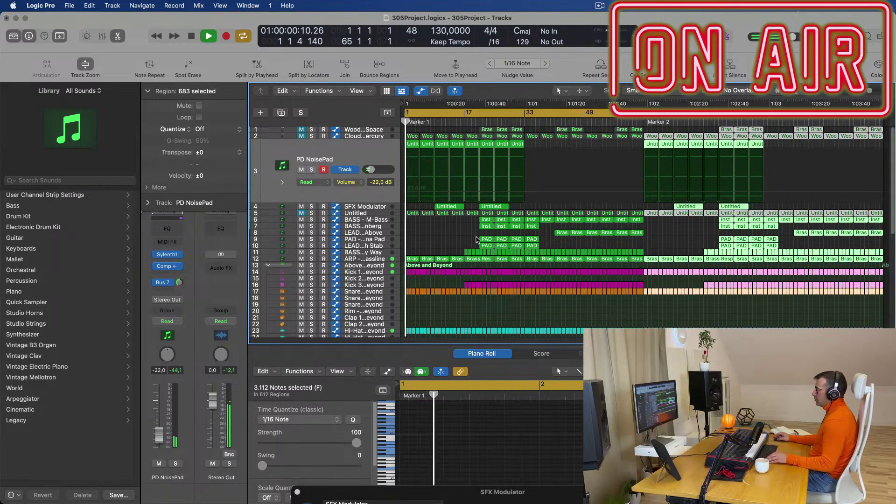
pyautogui.click(446, 234)
pyautogui.scroll(3, 446, 234)
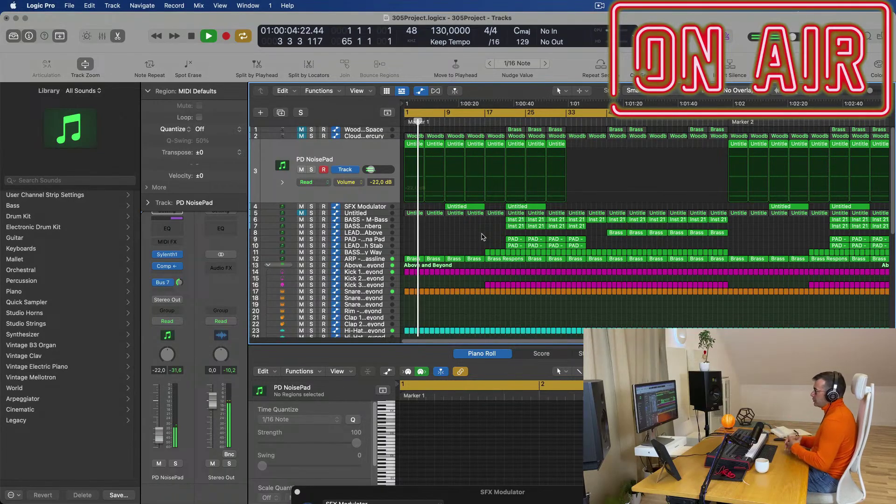
pyautogui.scroll(3, 464, 232)
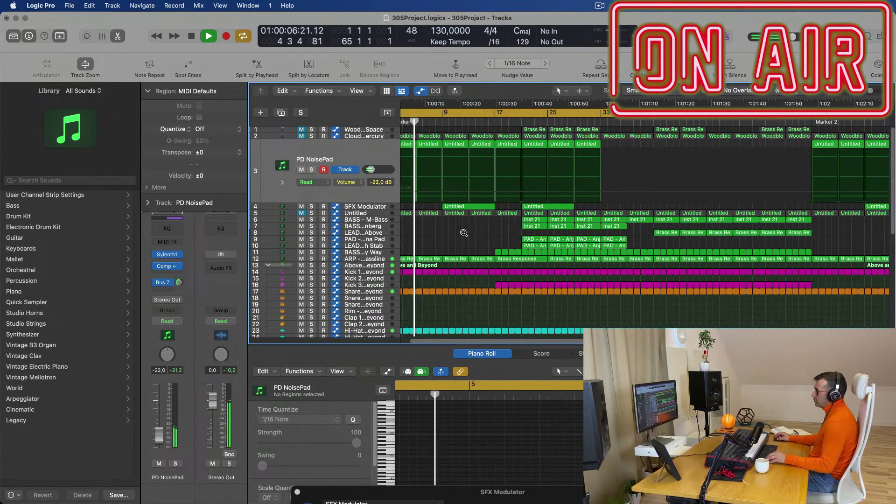
pyautogui.scroll(-2, 465, 233)
pyautogui.scroll(-3, 465, 232)
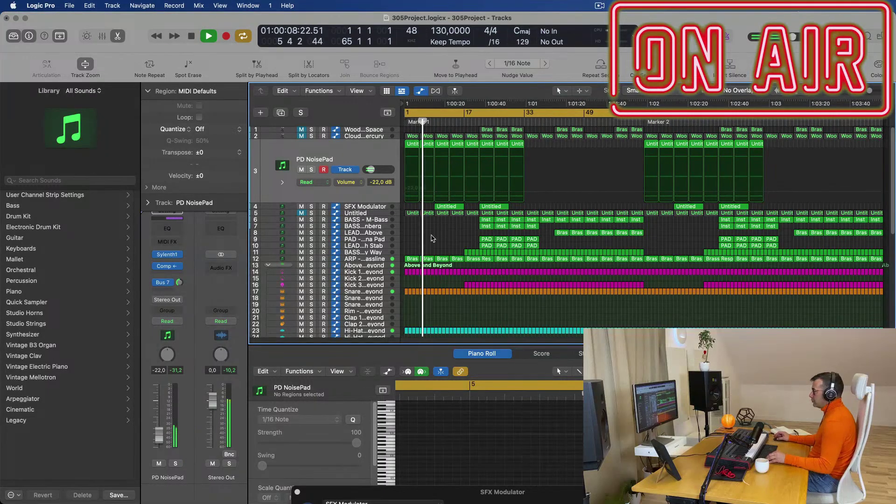
# Unmute the Untitled CS-80V2 track and replay the arrangement from bar 1
pyautogui.click(379, 213)
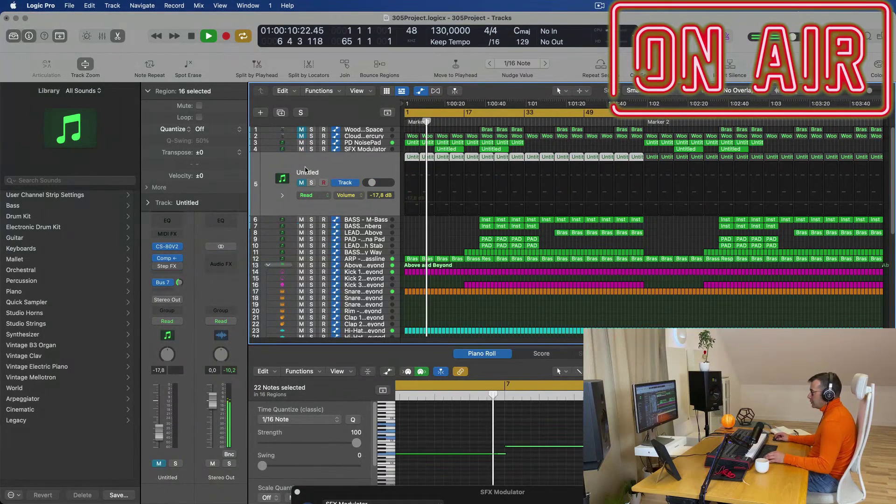
pyautogui.click(302, 182)
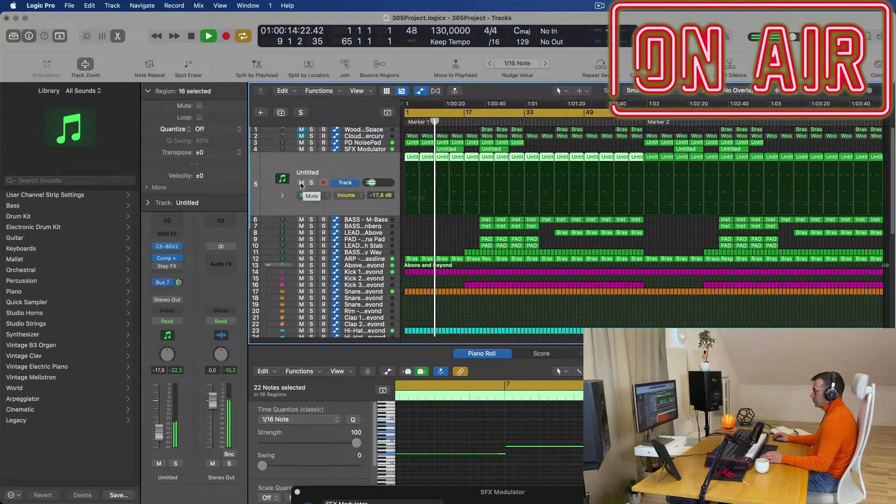
pyautogui.press('Return')
pyautogui.press('space')
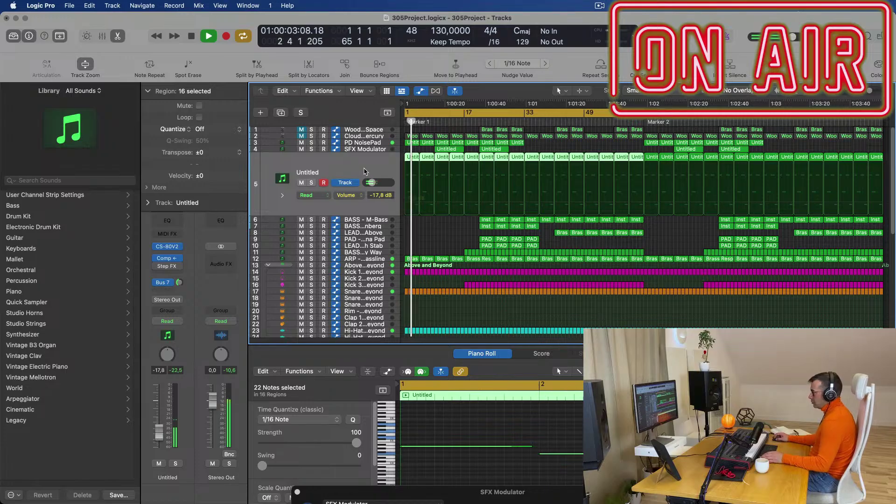
# Delete the Untitled CS-80V2 track's regions at bars 1 and 9, replaying from the start to compare
pyautogui.click(443, 256)
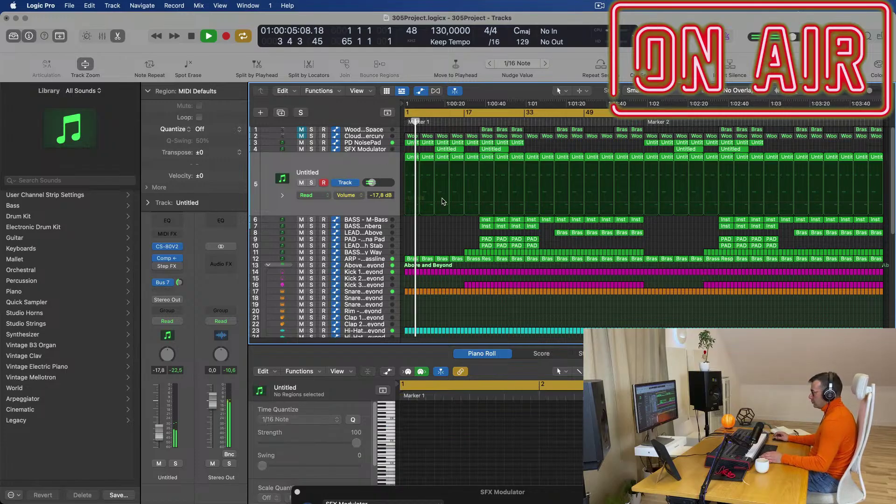
pyautogui.click(412, 157)
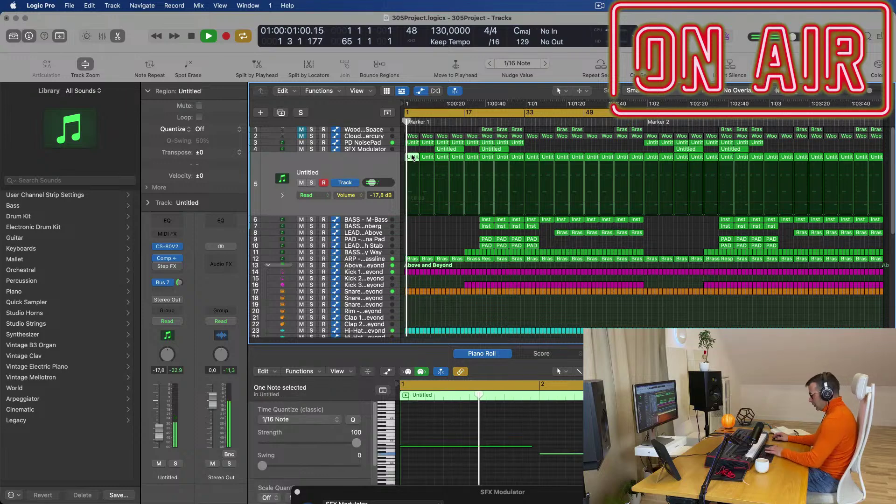
pyautogui.press('BackSpace')
pyautogui.press('Return')
pyautogui.click(383, 168)
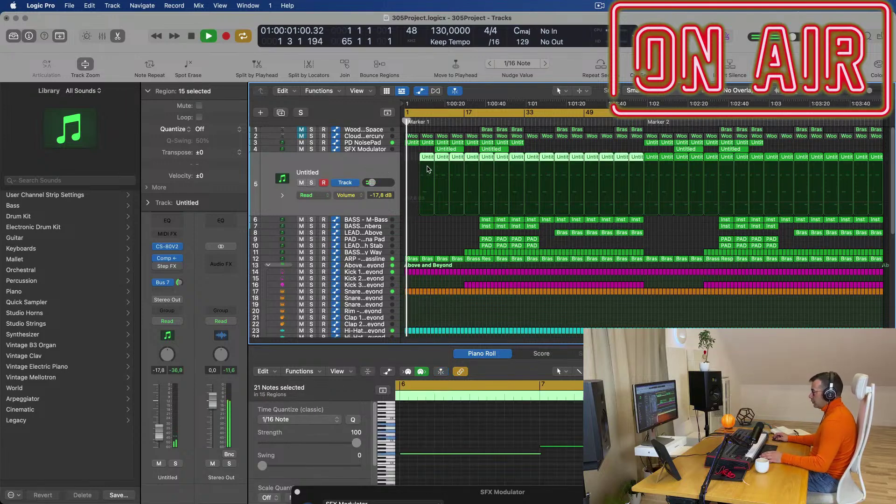
pyautogui.click(437, 229)
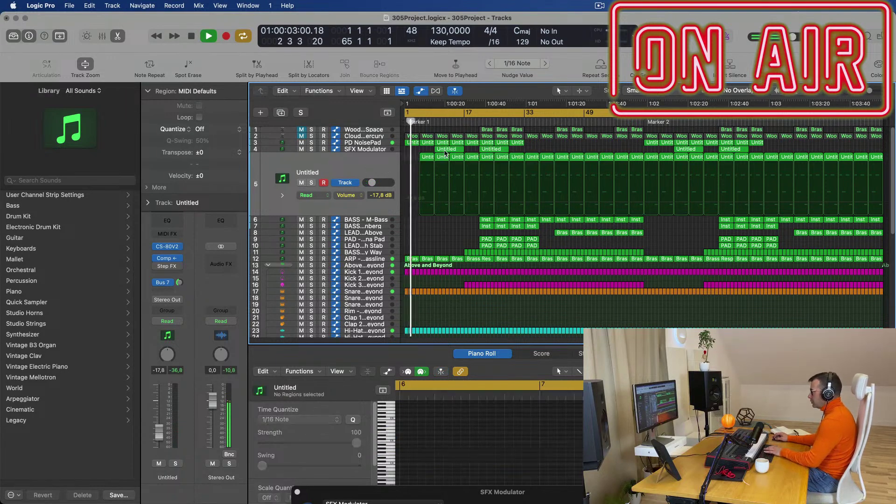
pyautogui.click(439, 157)
pyautogui.press('BackSpace')
# Set the Untitled CS-80V2 track's volume to -16.6 dB and select its Bus 7 send
pyautogui.click(383, 172)
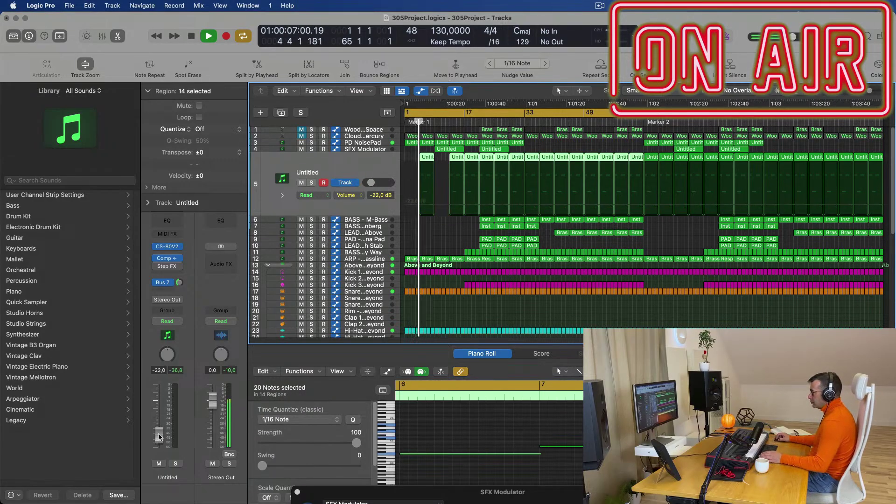
pyautogui.moveTo(158, 437); pyautogui.dragTo(159, 432)
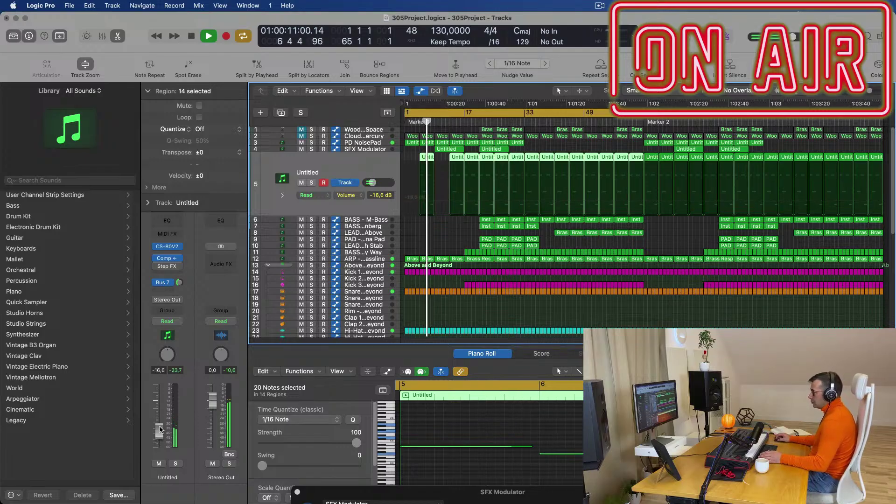
pyautogui.click(179, 283)
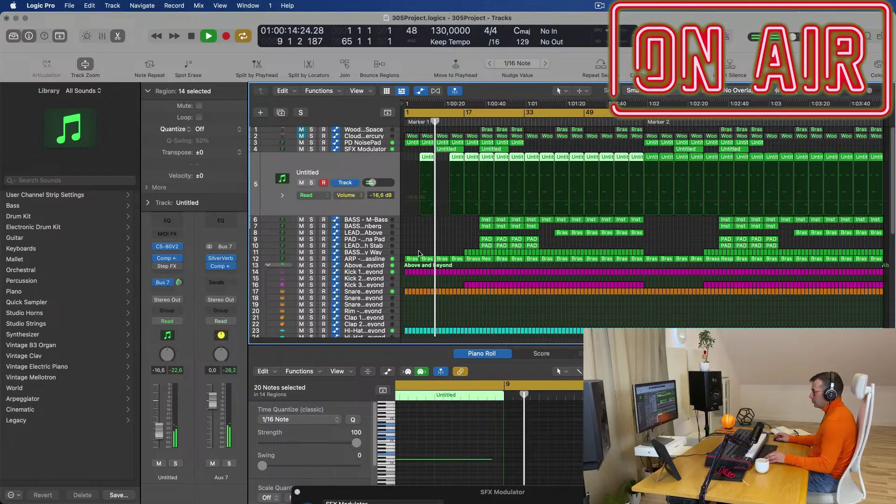
# Delete the Untitled CS-80V2 track's region at bar 13
pyautogui.scroll(2, 444, 222)
pyautogui.scroll(4, 461, 219)
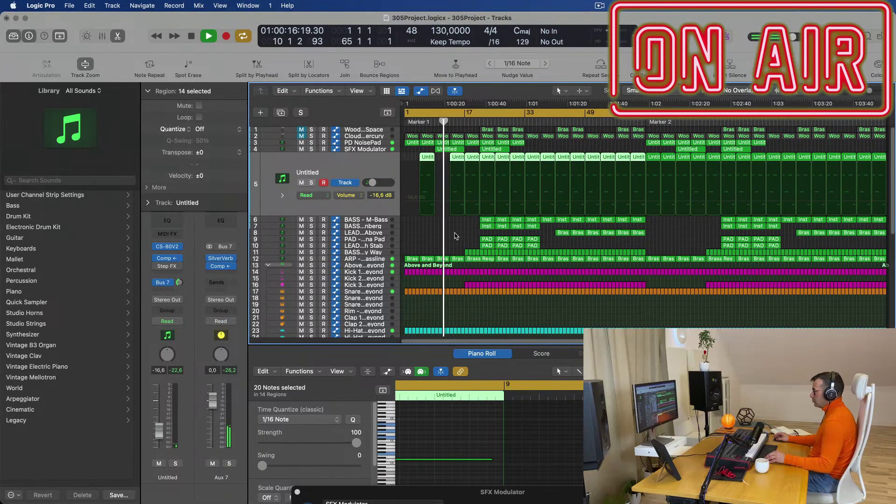
pyautogui.scroll(-5, 457, 236)
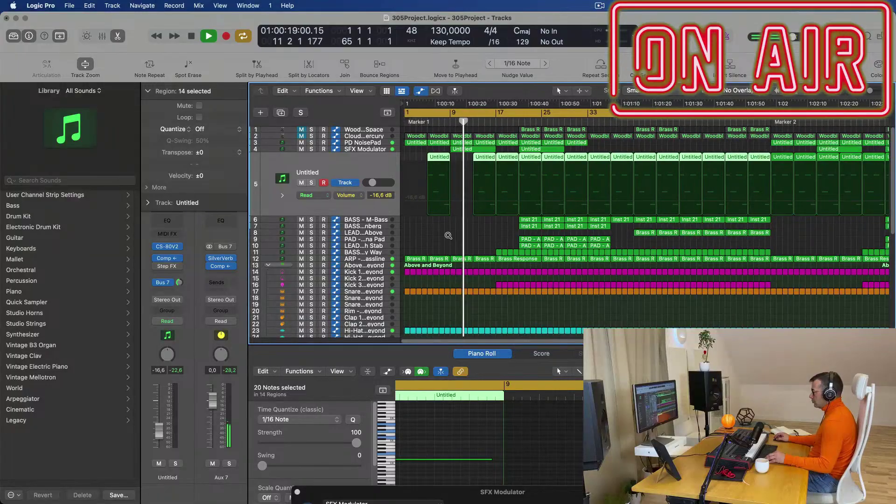
pyautogui.scroll(2, 455, 234)
pyautogui.scroll(4, 458, 234)
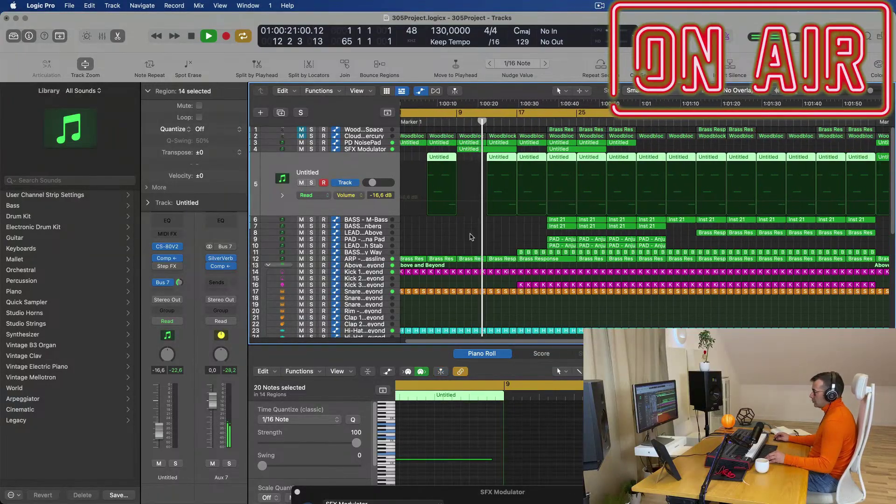
pyautogui.keyDown('ctrl'); pyautogui.keyDown('alt'); pyautogui.click(473, 234); pyautogui.keyUp('alt'); pyautogui.keyUp('ctrl')
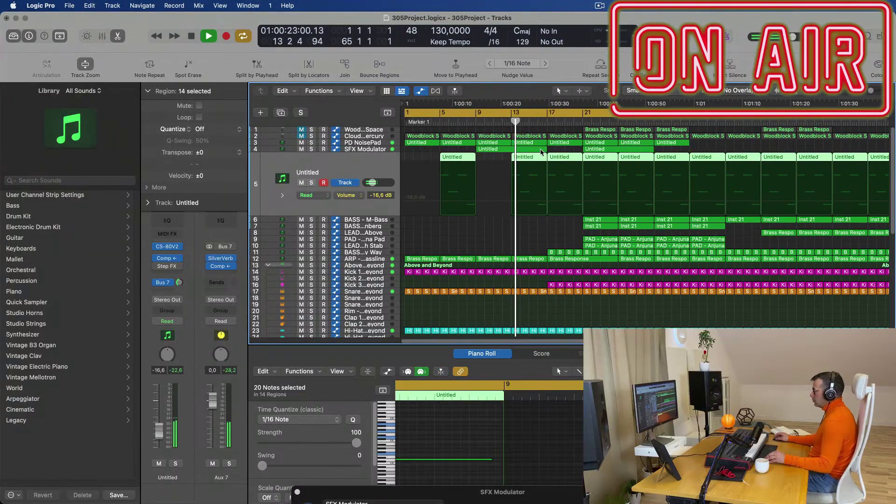
pyautogui.click(535, 157)
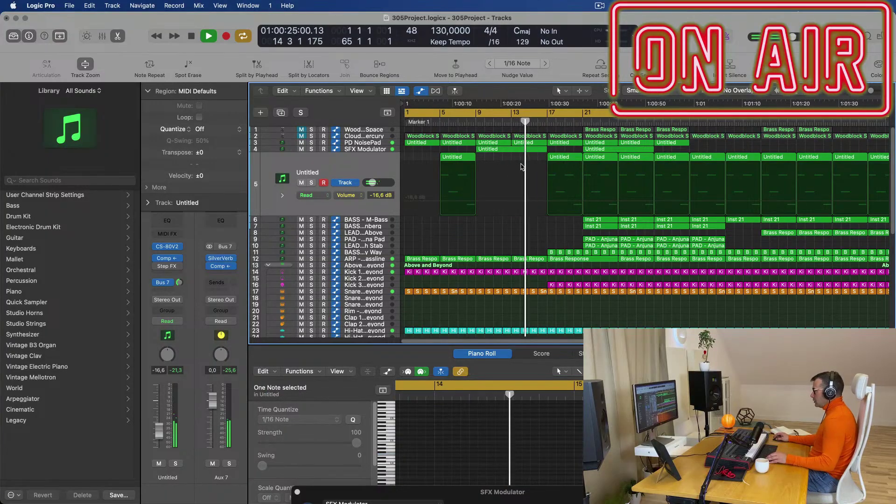
# Delete the Untitled CS-80V2 track's regions between bars 17 and 29 and replay from bar 17
pyautogui.keyDown('ctrl'); pyautogui.keyDown('alt'); pyautogui.click(473, 145); pyautogui.keyUp('alt'); pyautogui.keyUp('ctrl')
pyautogui.keyDown('ctrl'); pyautogui.keyDown('alt'); pyautogui.click(473, 145); pyautogui.keyUp('alt'); pyautogui.keyUp('ctrl')
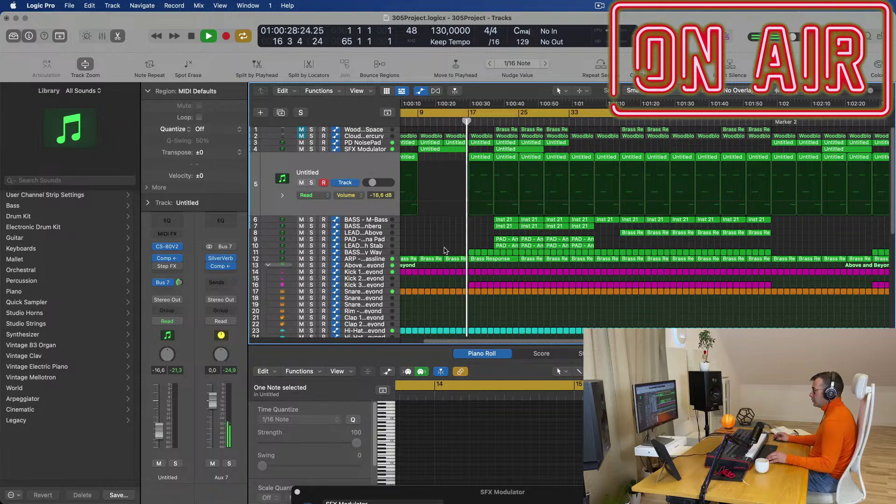
pyautogui.scroll(5, 449, 245)
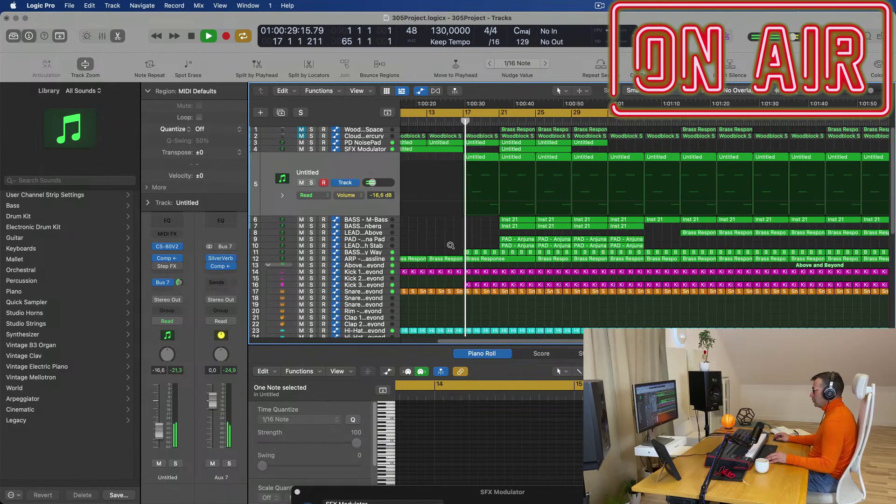
pyautogui.click(499, 159)
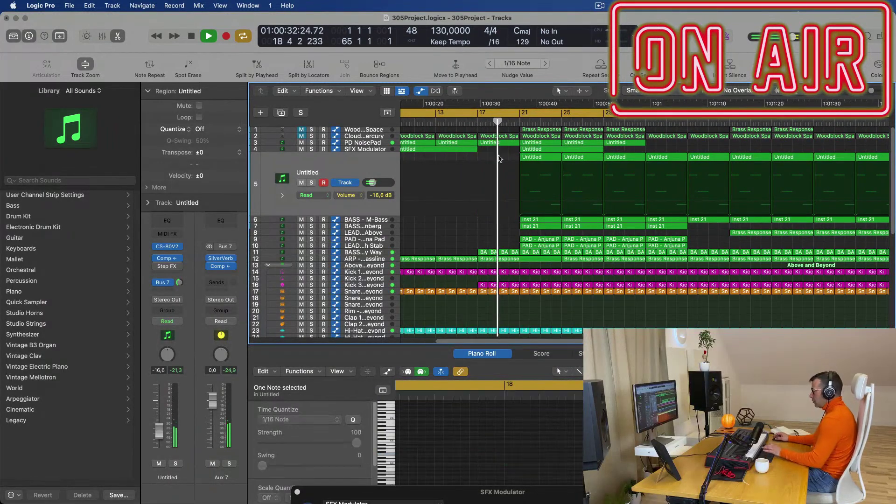
pyautogui.scroll(-3, 502, 158)
pyautogui.click(544, 159)
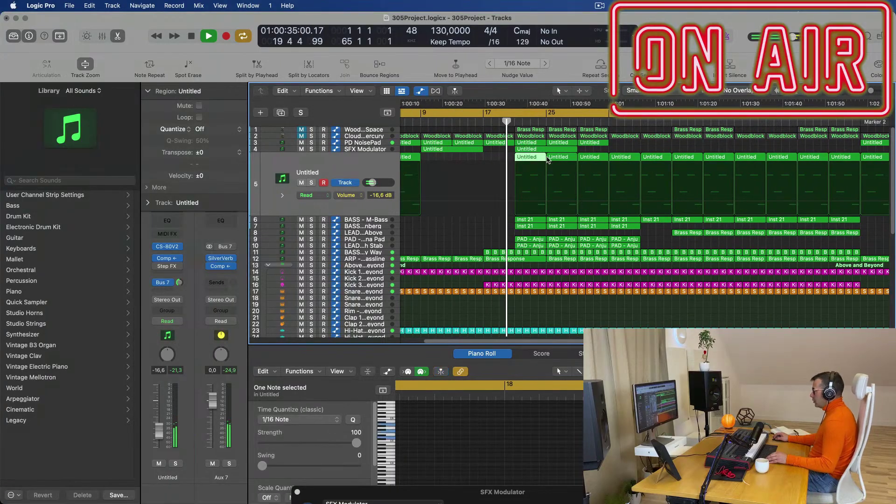
pyautogui.press('BackSpace')
pyautogui.scroll(-3, 498, 159)
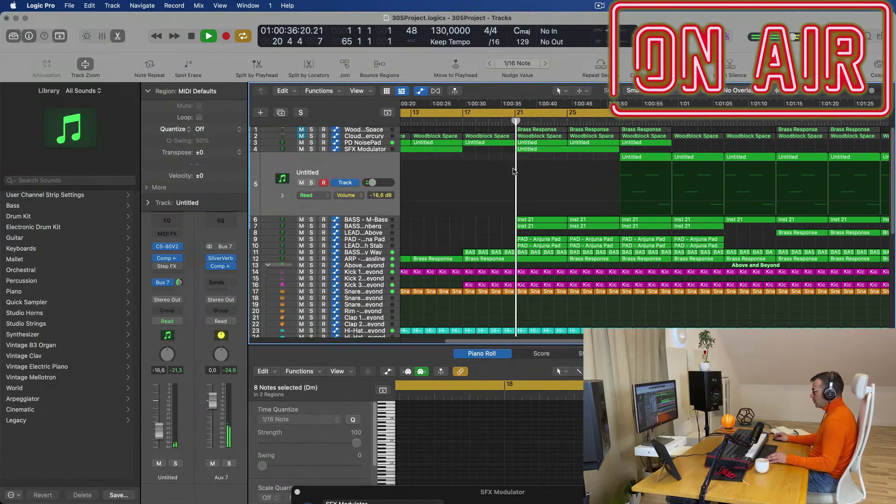
pyautogui.scroll(3, 521, 238)
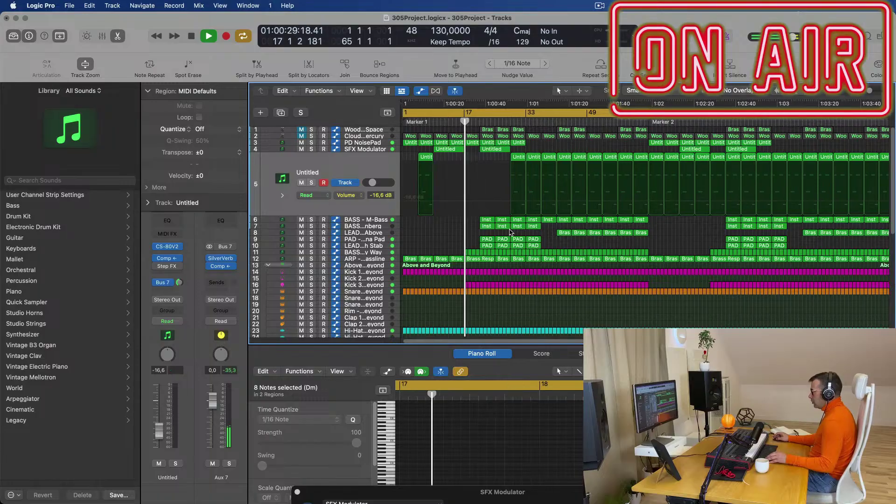
# Repeat the bar 21–36 regions of the second BASS track, the PAD track and LEAD - Tech Stab three times, filling up to bar 85
pyautogui.scroll(-3, 679, 238)
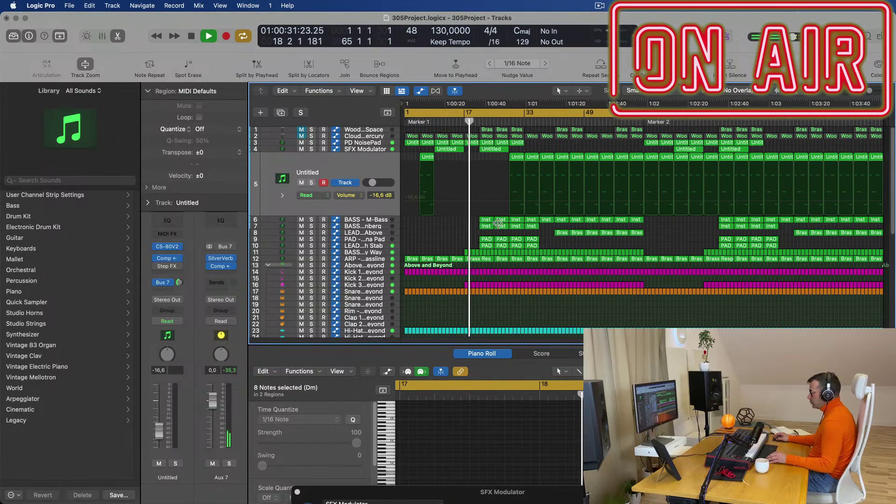
pyautogui.click(478, 225)
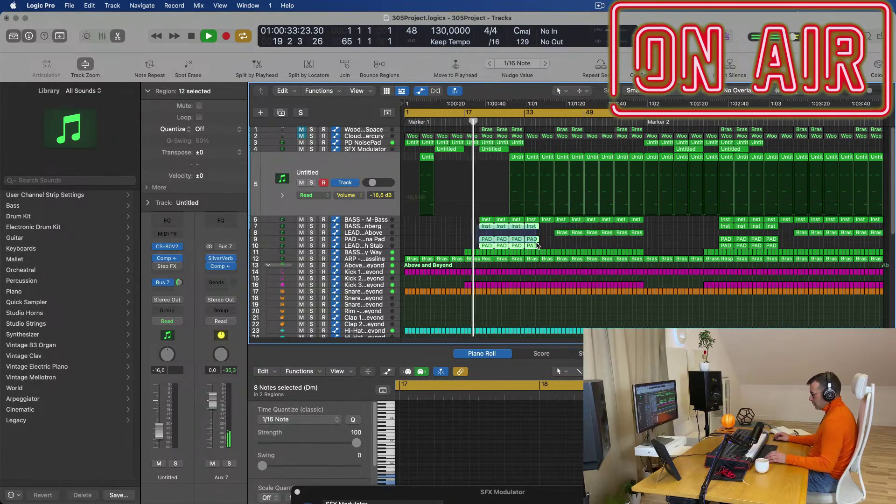
pyautogui.moveTo(538, 246); pyautogui.dragTo(537, 243)
pyautogui.press('super+r')
pyautogui.press('super+r')
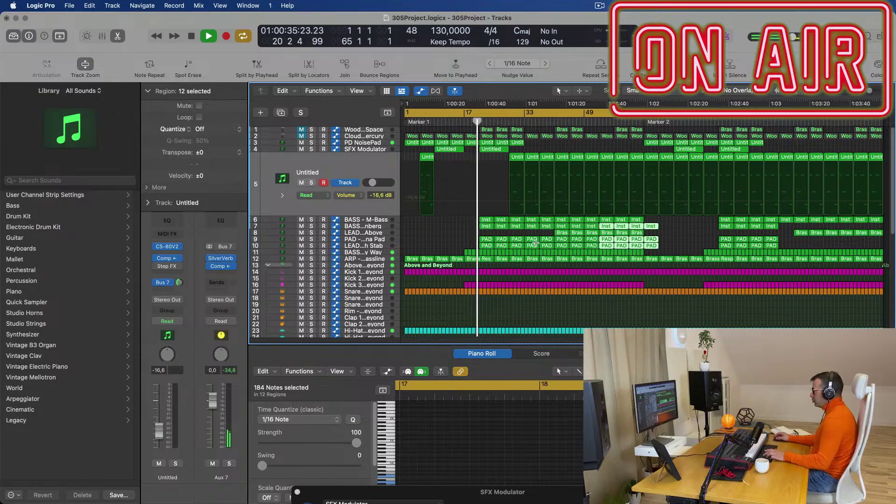
pyautogui.press('super+r')
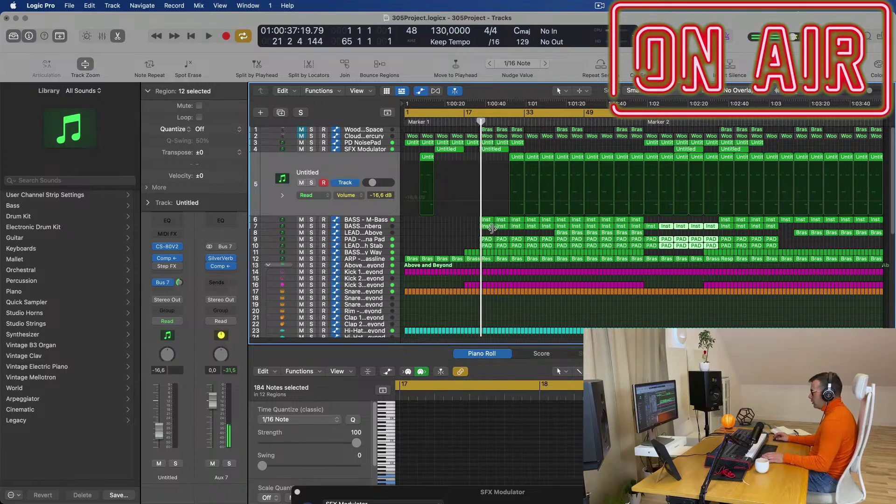
# Replay from about bar 20 and delete both BASS tracks' regions at bars 21 and 25 (tracks 6 and 7)
pyautogui.press('space')
pyautogui.press('super+Right')
pyautogui.press('super+Right')
pyautogui.press('super+Right')
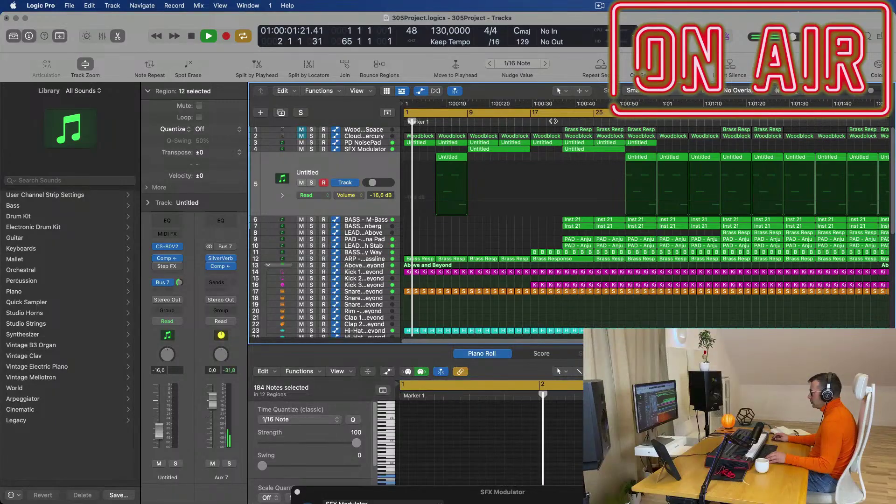
pyautogui.click(553, 121)
pyautogui.press('super+Left')
pyautogui.press('super+Left')
pyautogui.press('super+Left')
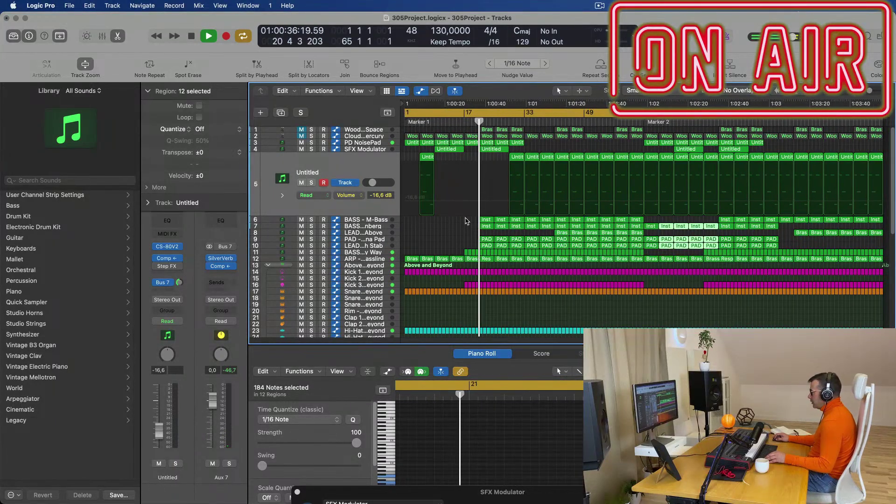
pyautogui.moveTo(465, 221); pyautogui.dragTo(509, 227)
pyautogui.press('Delete')
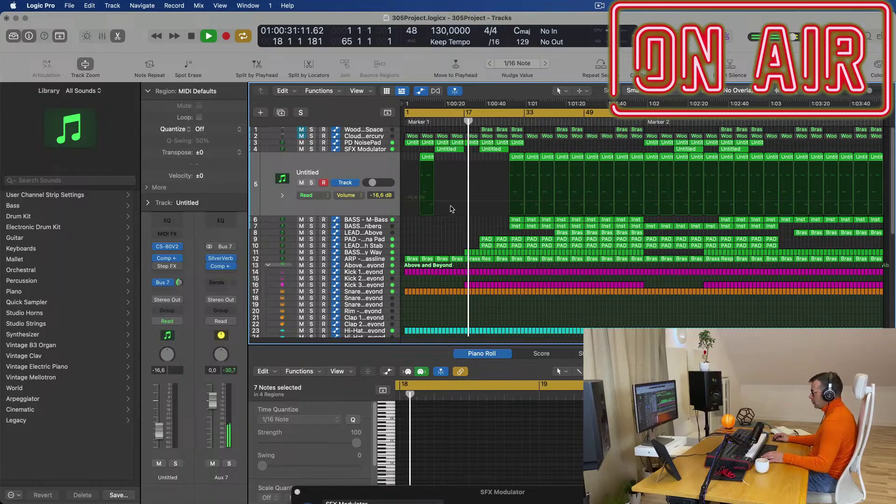
# Delete the regions at bars 21 and 25 on the PAD track and the LEAD - Tech Stab track
pyautogui.click(487, 240)
pyautogui.keyDown('shift'); pyautogui.click(501, 241); pyautogui.keyUp('shift')
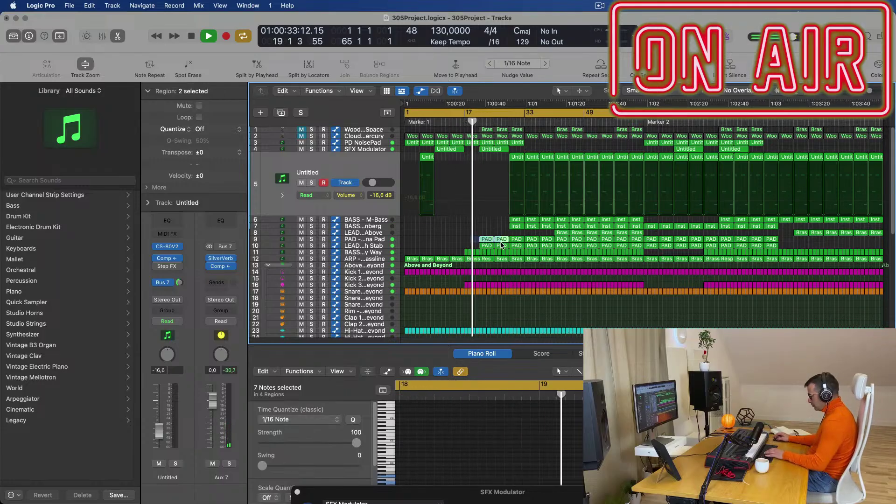
pyautogui.press('Delete')
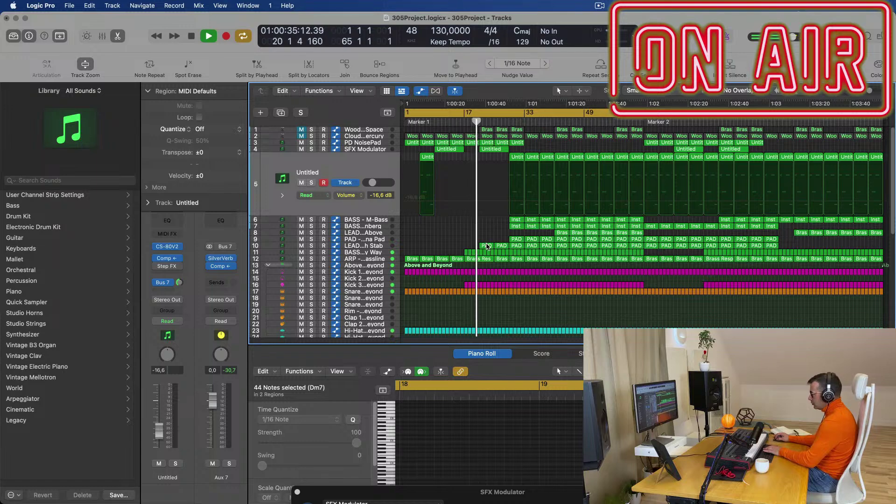
pyautogui.click(373, 246)
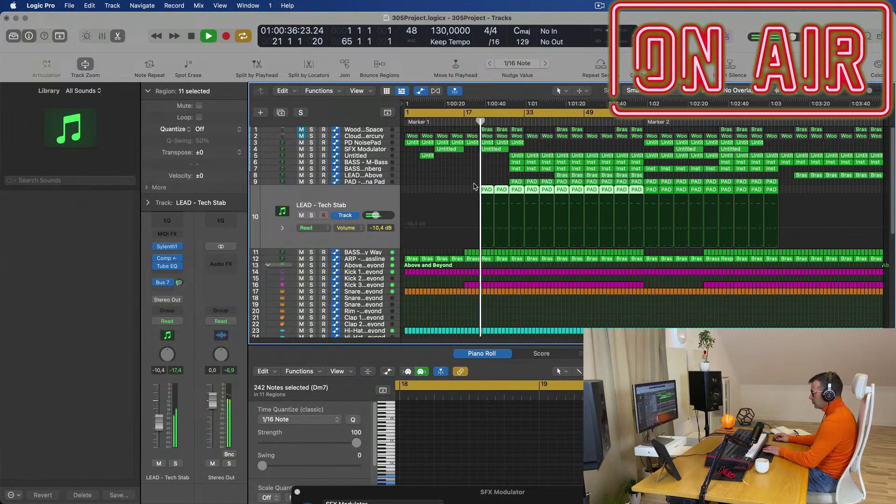
pyautogui.scroll(5, 500, 194)
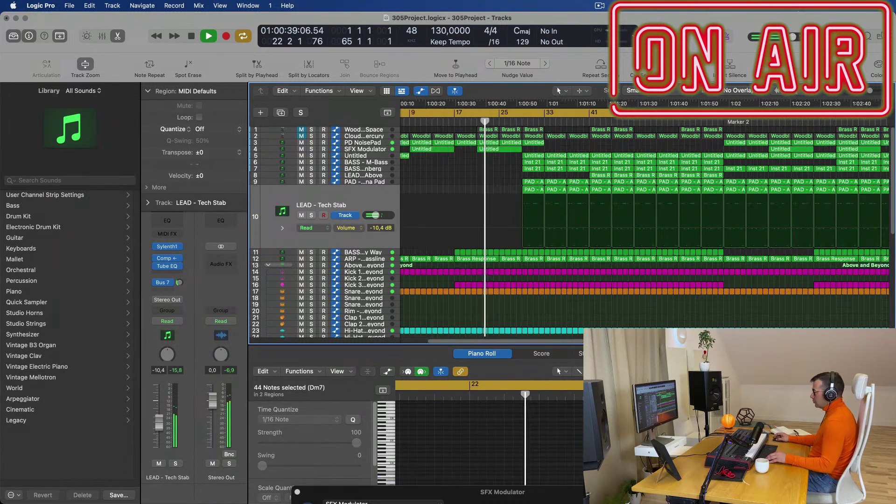
pyautogui.scroll(-2, 515, 184)
pyautogui.keyDown('ctrl'); pyautogui.keyDown('alt'); pyautogui.click(516, 184); pyautogui.keyUp('alt'); pyautogui.keyUp('ctrl')
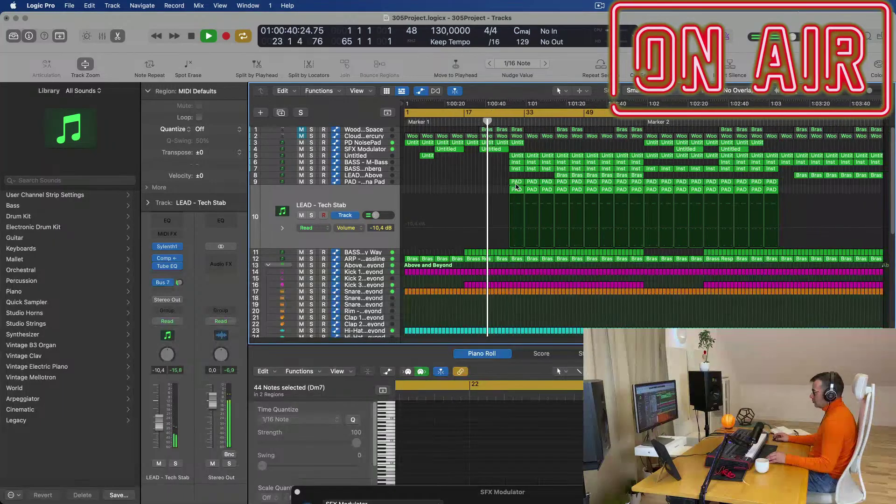
# Delete the SFX Modulator region at bar 21 and unmute the Clouds of Mercury track
pyautogui.click(502, 149)
pyautogui.press('Delete')
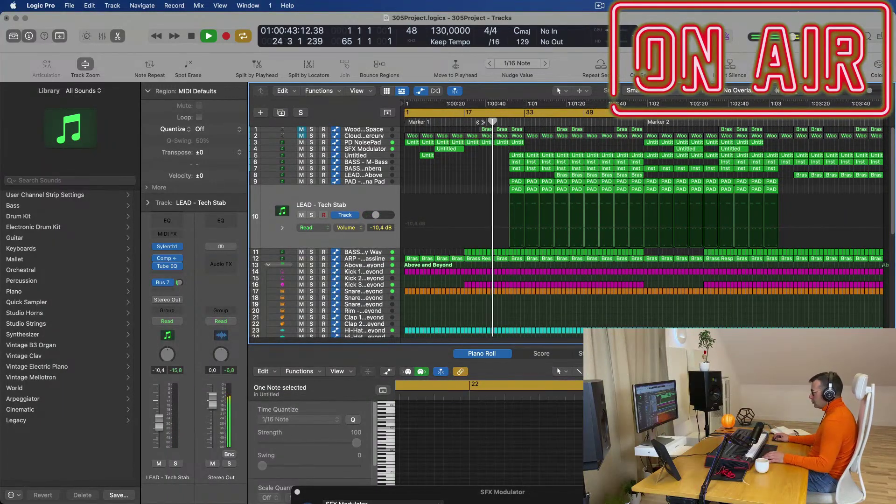
pyautogui.click(481, 122)
pyautogui.scroll(4, 467, 163)
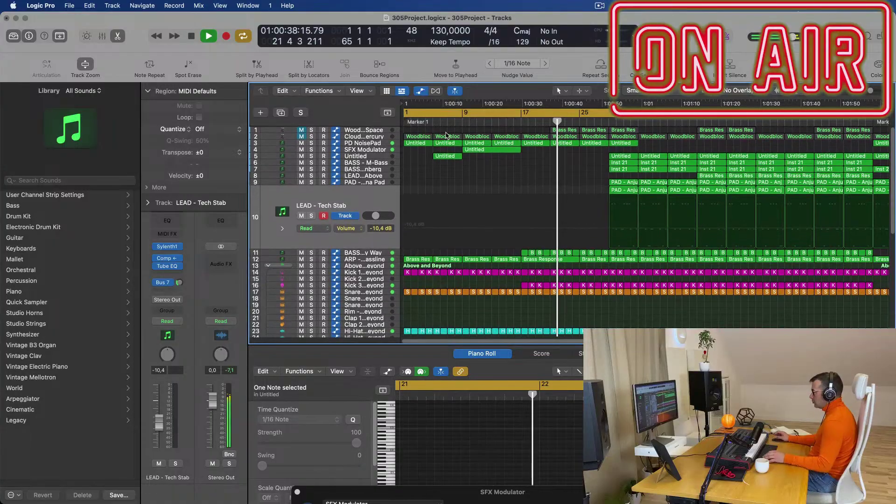
pyautogui.click(302, 136)
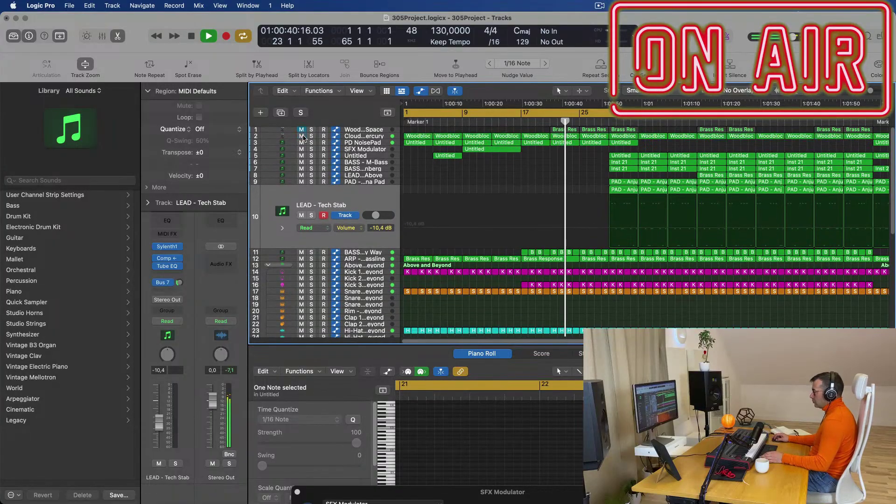
# Set the Clouds of Mercury track's Bus 7 send to -10.2 dB and its volume to -15.8 dB
pyautogui.click(360, 140)
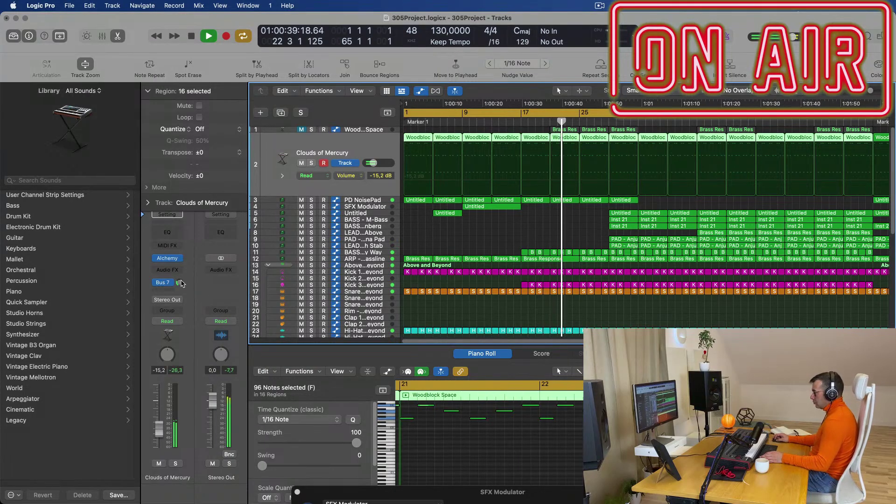
pyautogui.click(161, 282)
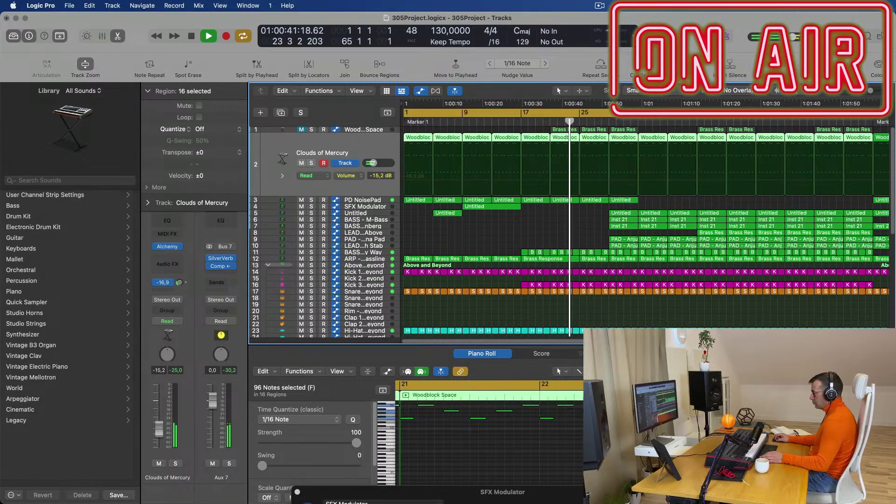
pyautogui.moveTo(186, 280); pyautogui.dragTo(190, 272)
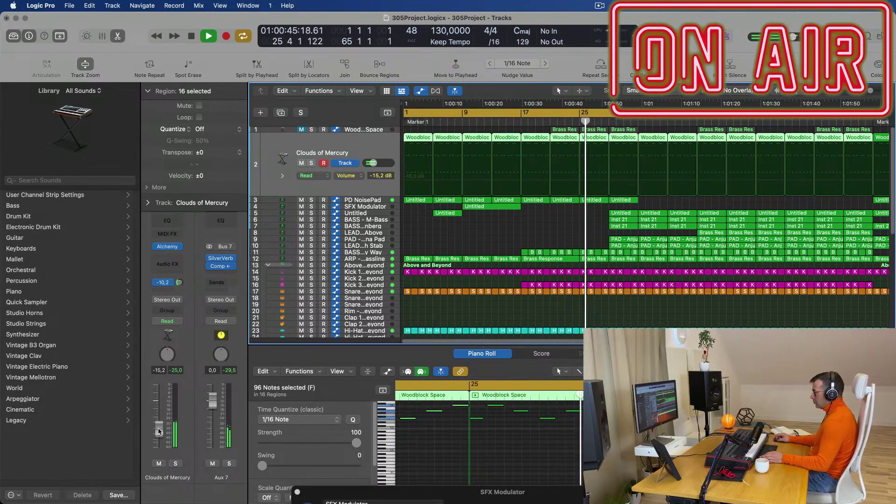
# Replay from the start and delete the Clouds of Mercury track's regions between bars 1 and 21
pyautogui.press('Return')
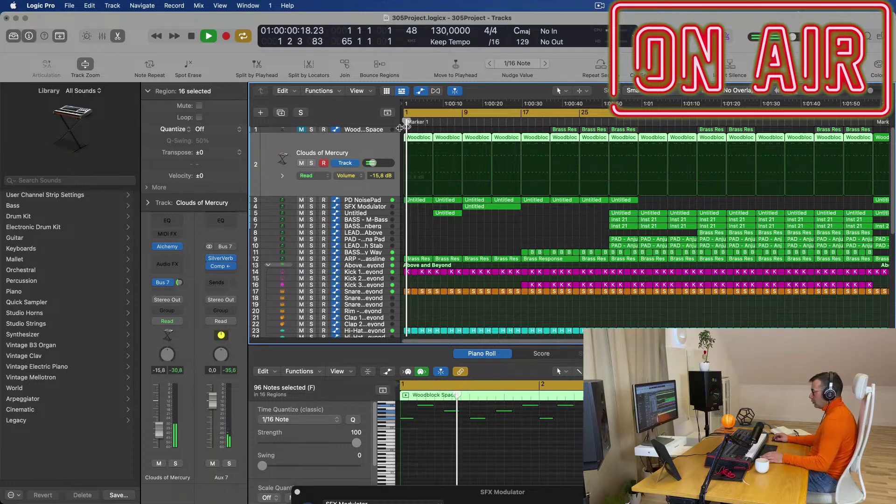
pyautogui.click(419, 137)
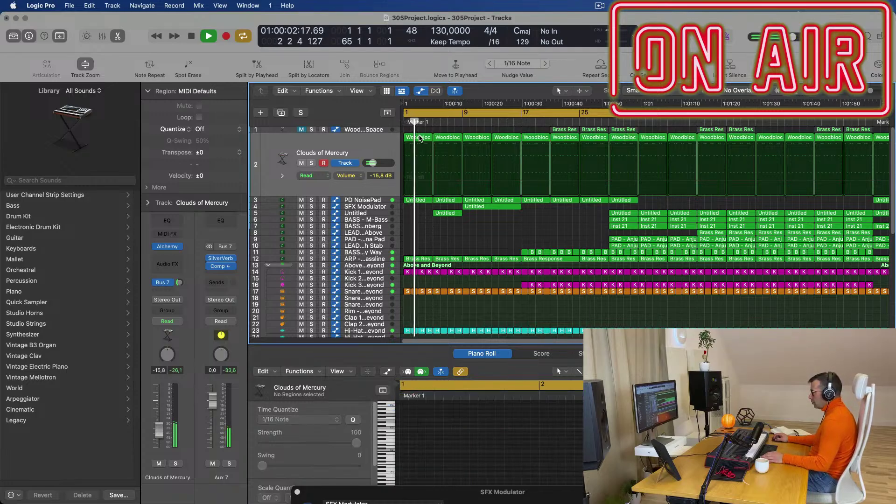
pyautogui.press('Delete')
pyautogui.moveTo(419, 136); pyautogui.dragTo(534, 141)
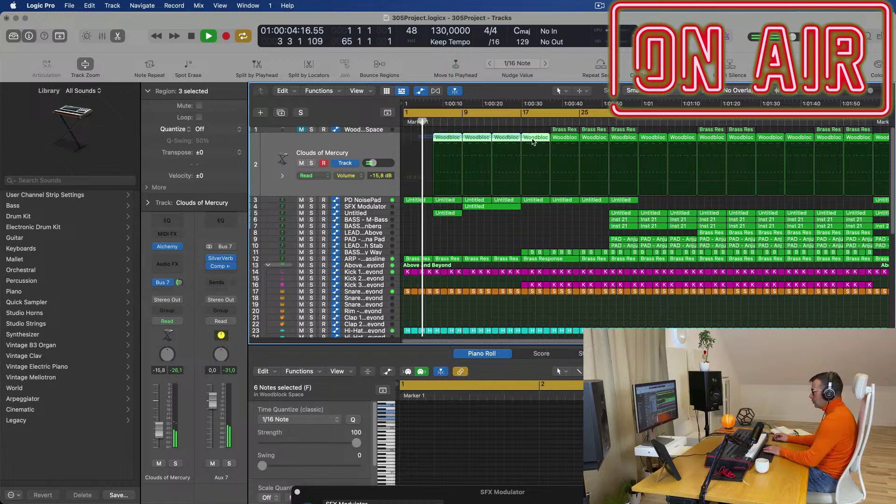
pyautogui.press('Delete')
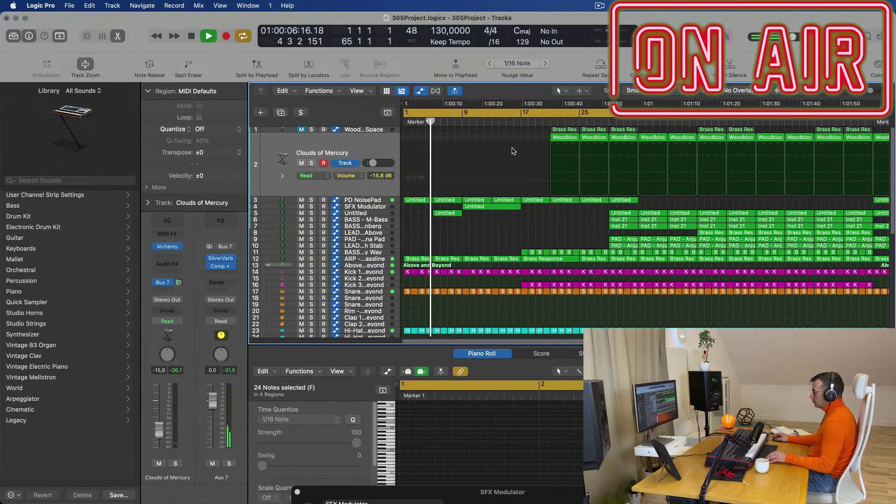
# Compare playback from bar 17, return to the start and delete the Clouds of Mercury regions at bars 21 and 25
pyautogui.press('super+Left')
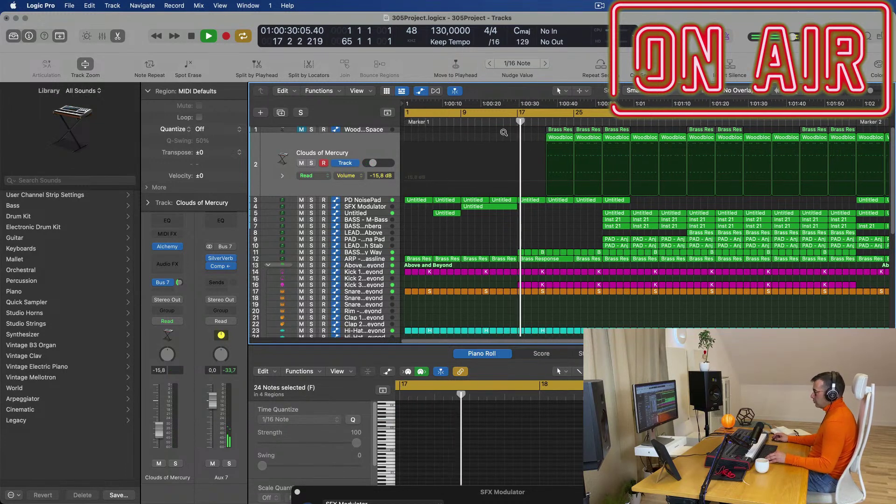
pyautogui.scroll(-4, 509, 140)
pyautogui.scroll(4, 537, 143)
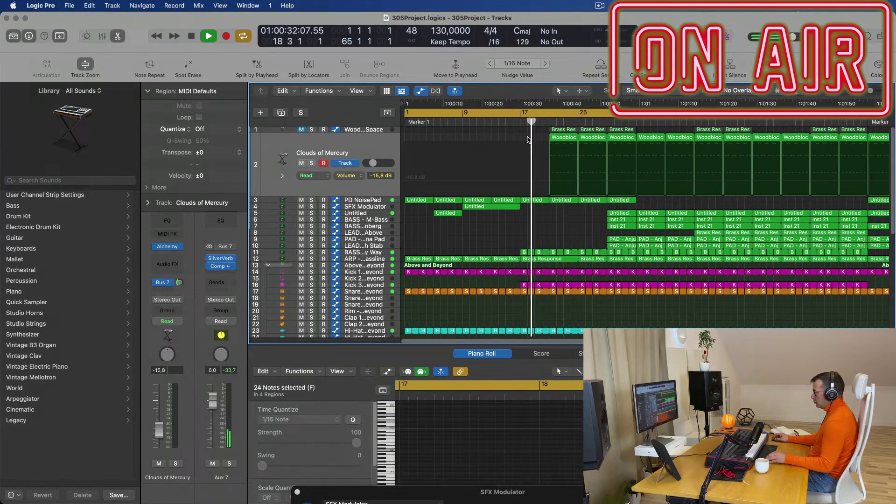
pyautogui.press('Return')
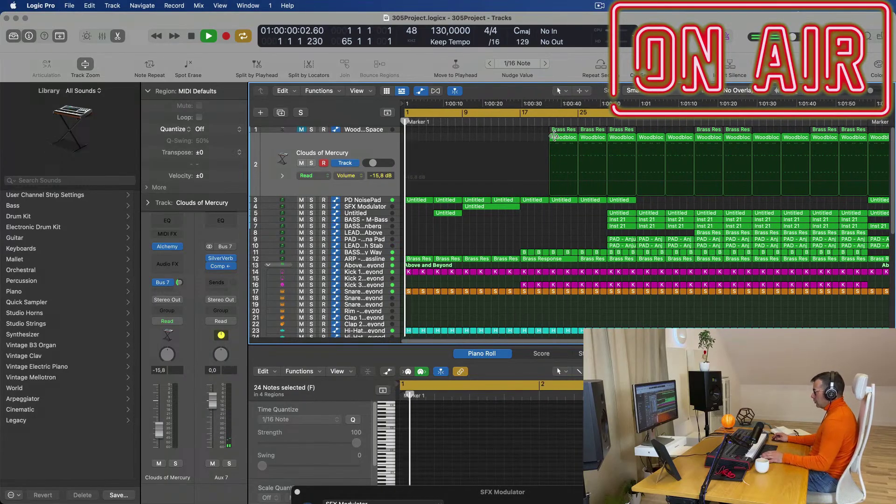
pyautogui.moveTo(551, 140); pyautogui.dragTo(600, 142)
pyautogui.press('BackSpace')
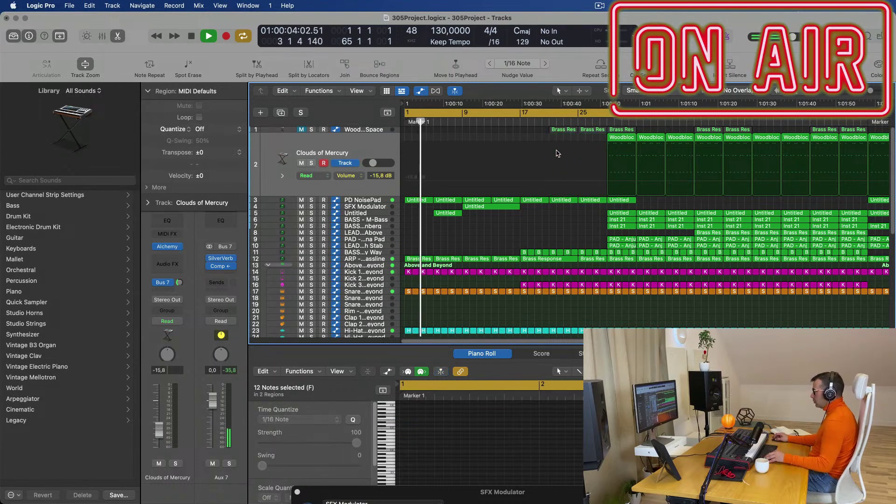
# Examine how the layers build up across the 64-bar section while the opening plays
pyautogui.scroll(-5, 557, 153)
pyautogui.scroll(3, 516, 164)
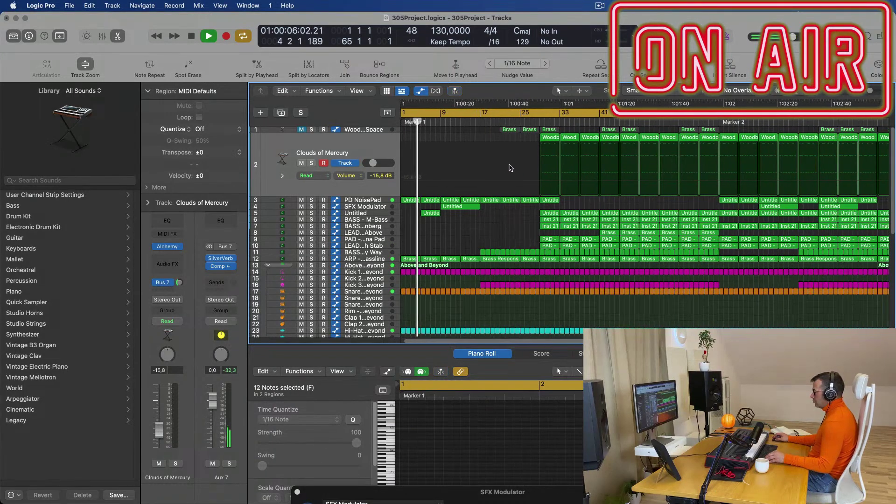
pyautogui.scroll(-2, 515, 168)
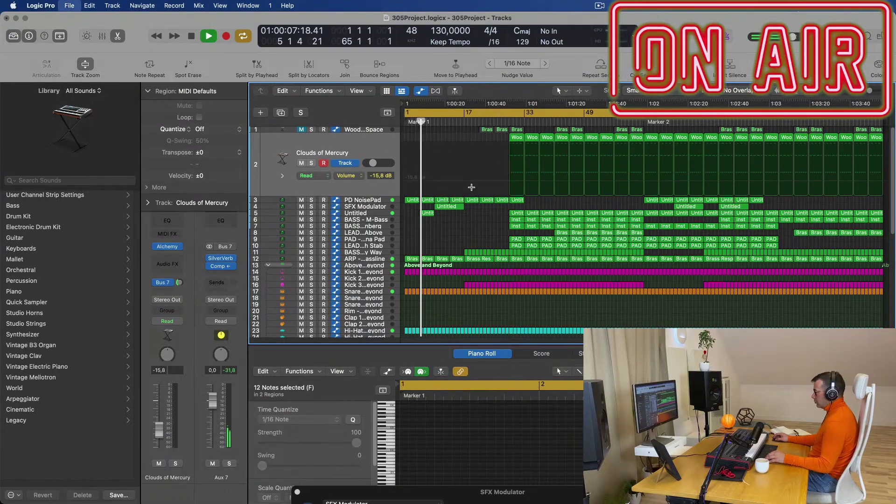
pyautogui.scroll(2, 509, 226)
pyautogui.hscroll(-3, 509, 230)
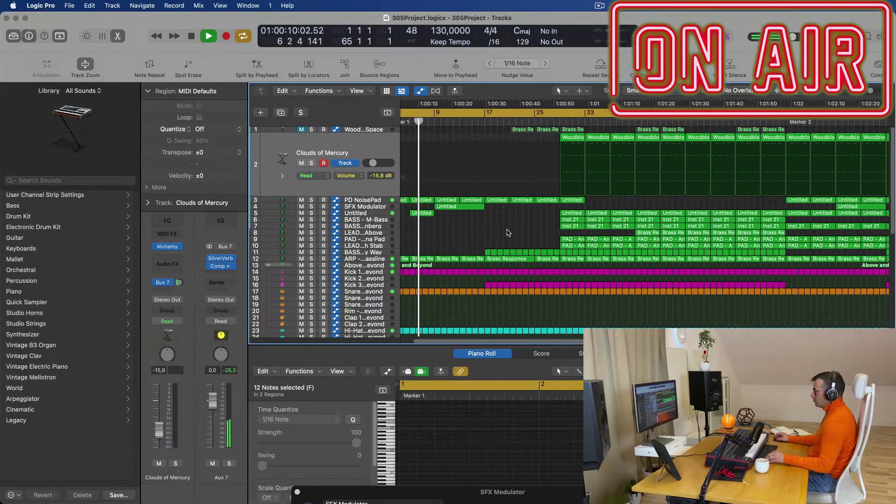
pyautogui.scroll(-1, 471, 233)
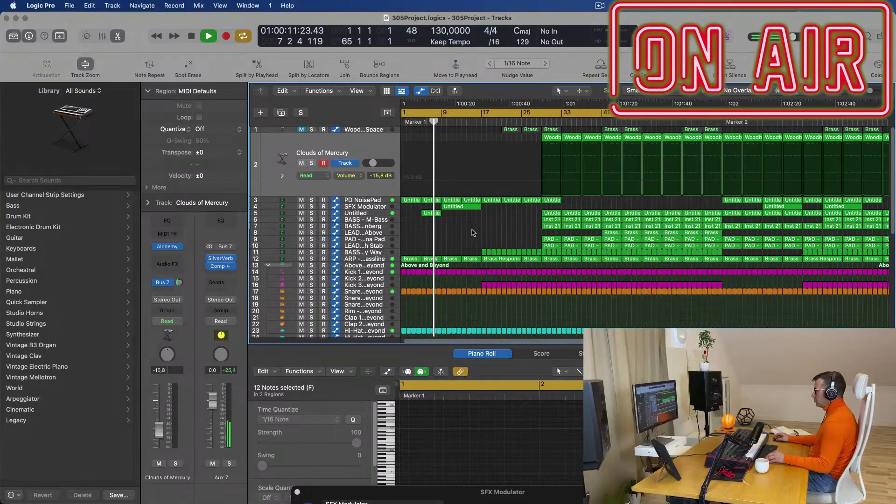
pyautogui.scroll(3, 471, 232)
pyautogui.scroll(-2, 472, 232)
pyautogui.scroll(-1, 473, 232)
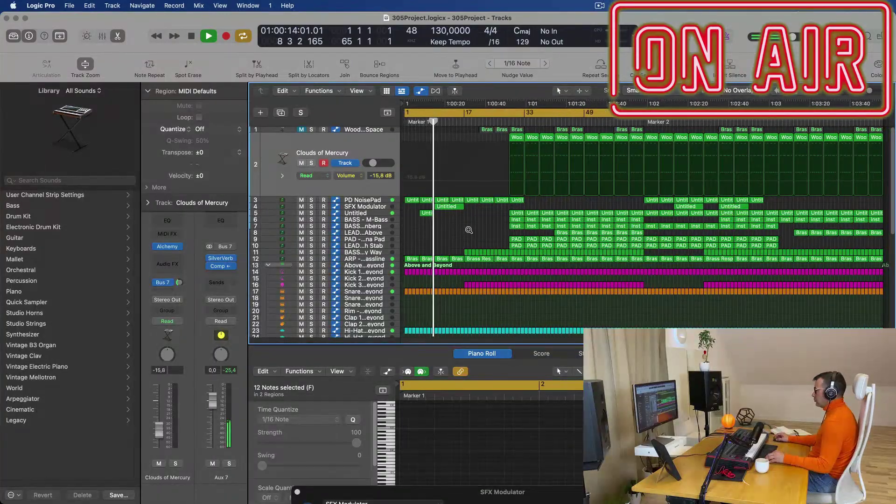
pyautogui.scroll(1, 464, 229)
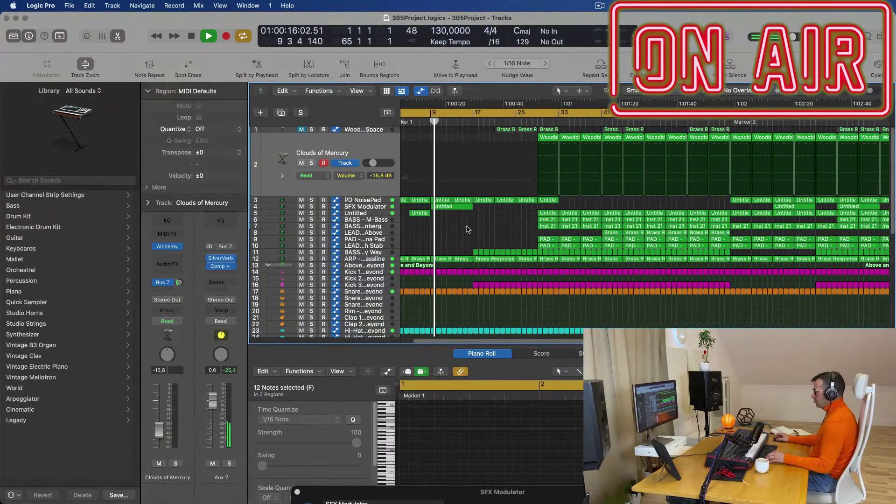
# Repeat the TR-707 Ride track's eight regions from bar 17 until they fill the track up to bar 81
pyautogui.scroll(-5, 466, 229)
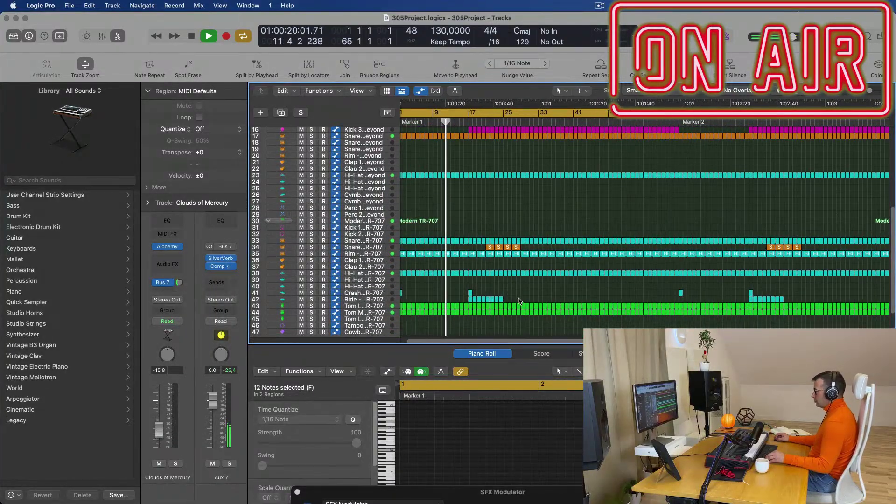
pyautogui.moveTo(519, 298); pyautogui.dragTo(467, 298)
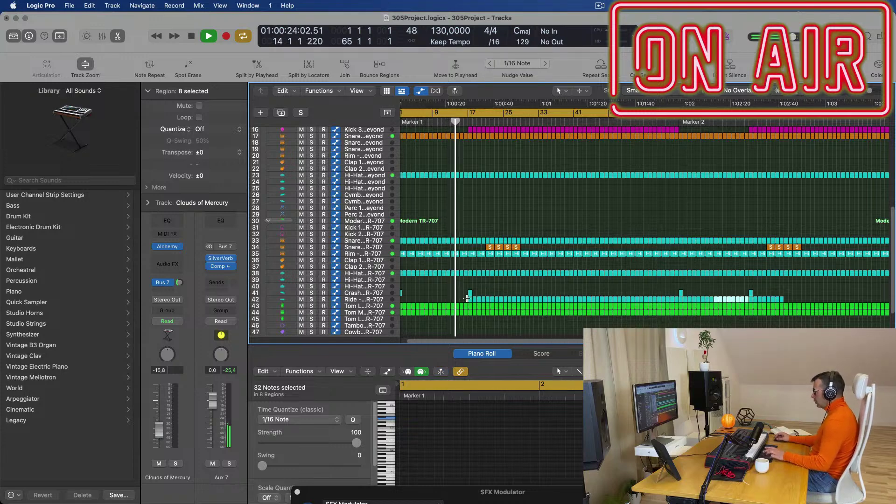
pyautogui.scroll(10, 462, 281)
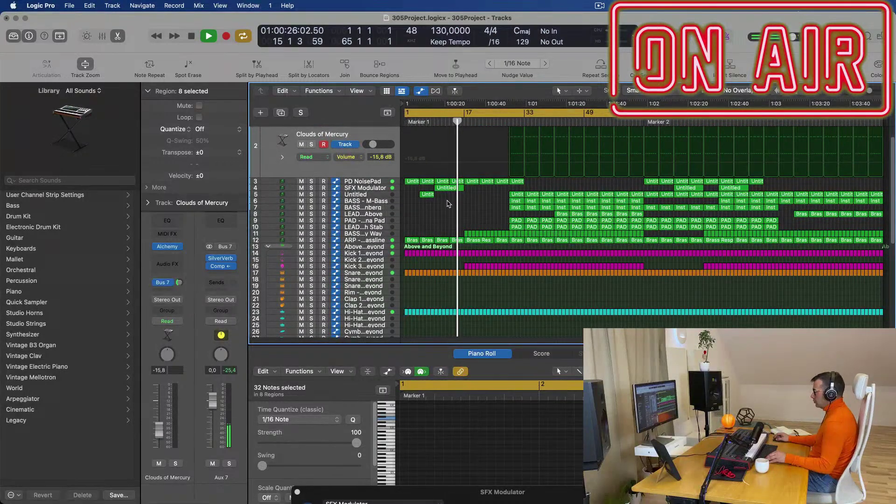
# Select all regions in the project and name them by their tracks
pyautogui.press('super+a')
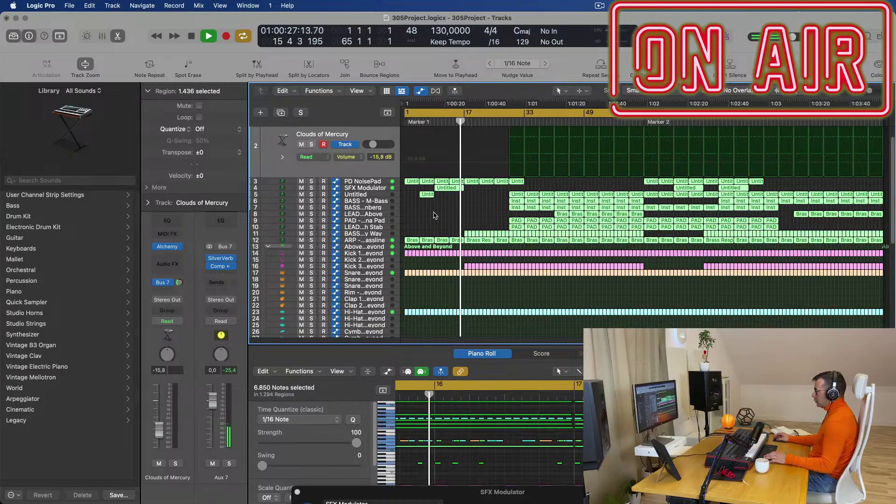
pyautogui.rightClick(518, 194)
pyautogui.click(520, 199)
pyautogui.rightClick(528, 197)
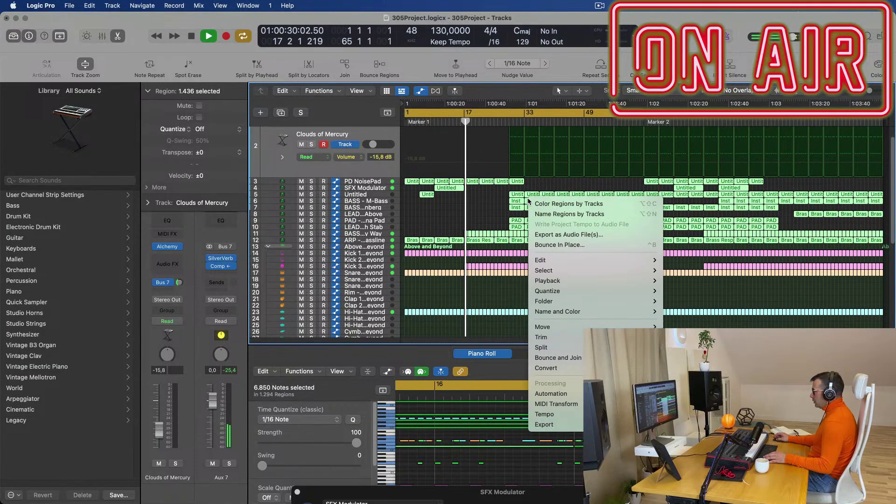
pyautogui.click(535, 213)
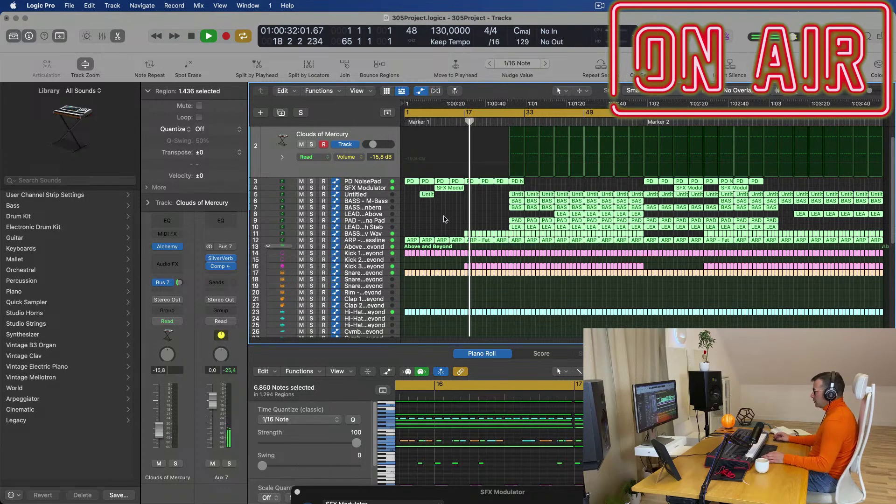
# Try to flatten the FilterCtl Cutoff automation of the ARP - Fat Bassline region between bars 17 and 25
pyautogui.click(382, 243)
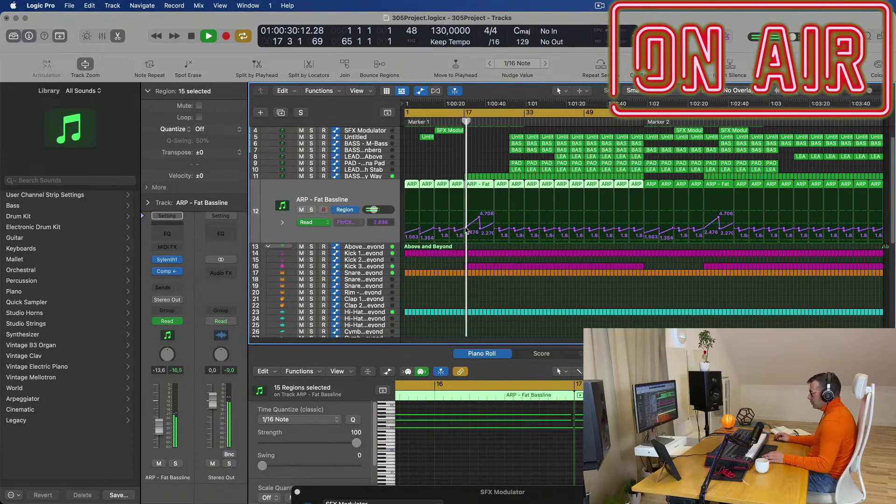
pyautogui.moveTo(467, 229); pyautogui.dragTo(494, 228)
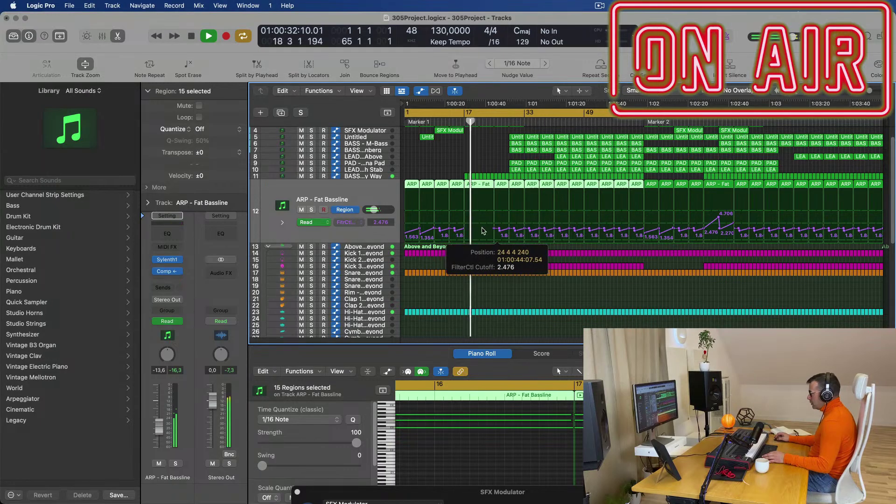
pyautogui.press('super+Right')
pyautogui.press('super+Right')
pyautogui.press('super+Right')
pyautogui.press('super+Right')
pyautogui.press('super+Right')
pyautogui.press('super+Right')
pyautogui.press('super+Right')
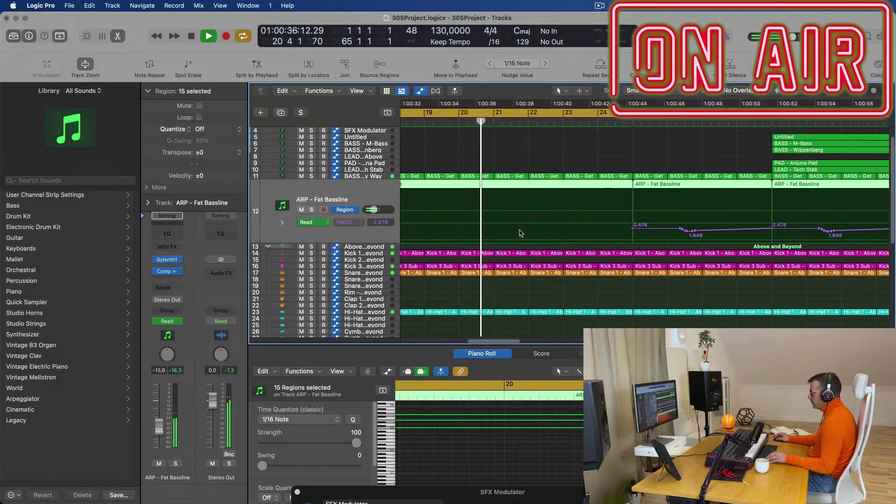
pyautogui.hscroll(-5, 525, 234)
pyautogui.moveTo(488, 231); pyautogui.dragTo(621, 228)
pyautogui.press('Return')
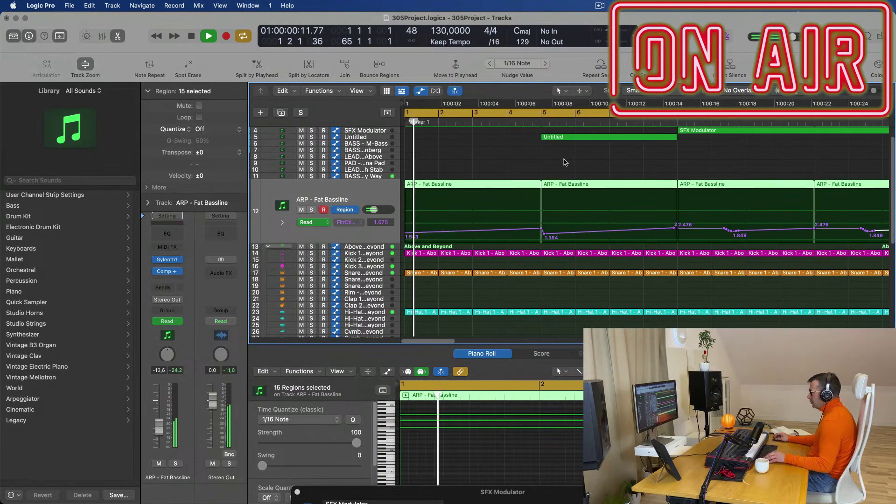
# Play from around bar 16 and lower the Fat Bassline filter cutoff point at bar 21 to 1.663
pyautogui.press('super+Left')
pyautogui.press('super+Left')
pyautogui.press('super+Left')
pyautogui.press('super+Left')
pyautogui.press('super+Left')
pyautogui.click(477, 122)
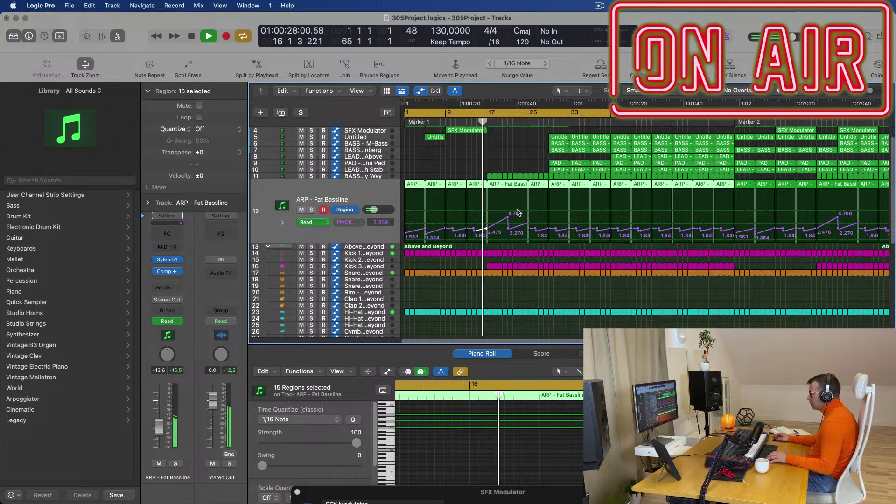
pyautogui.moveTo(509, 219); pyautogui.dragTo(507, 229)
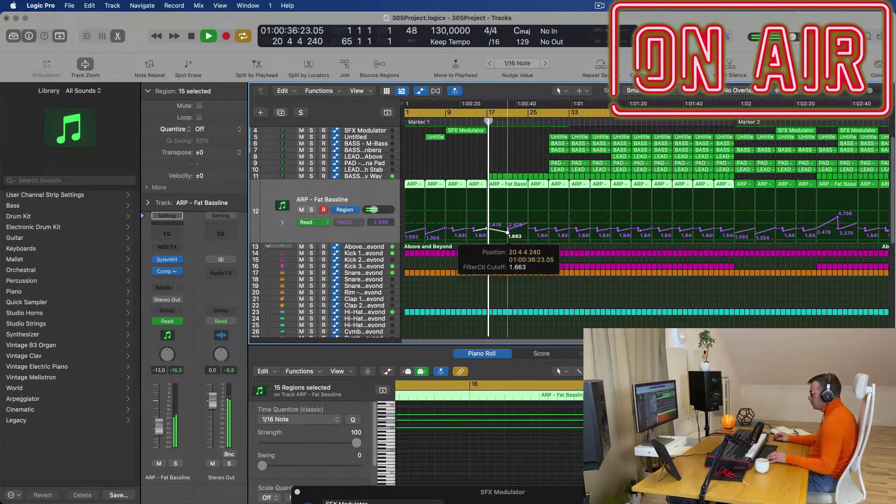
pyautogui.click(508, 229)
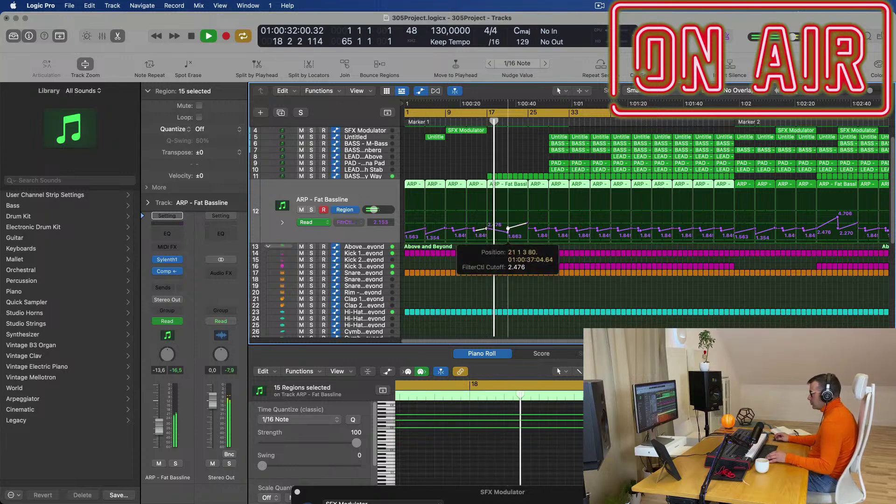
pyautogui.moveTo(508, 228); pyautogui.dragTo(509, 230)
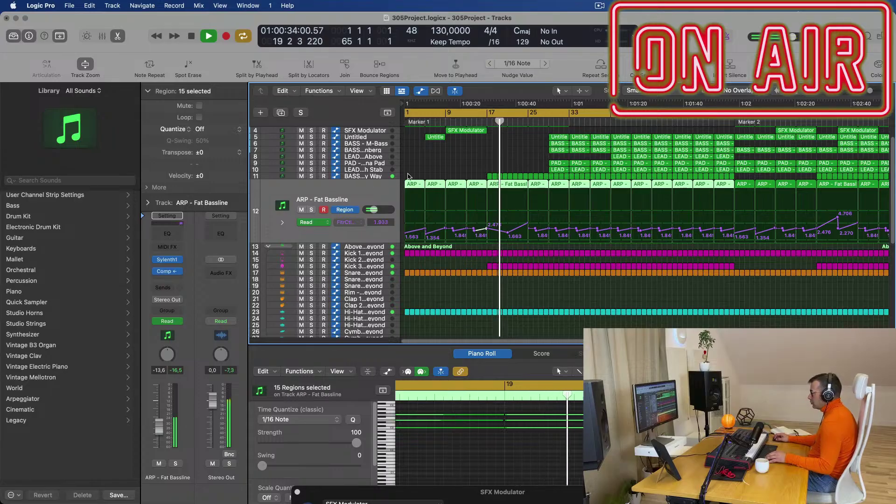
# Delete the eight BASS - Get Outta My Way regions between bars 17 and 25
pyautogui.moveTo(475, 172); pyautogui.dragTo(526, 177)
pyautogui.press('super+Left')
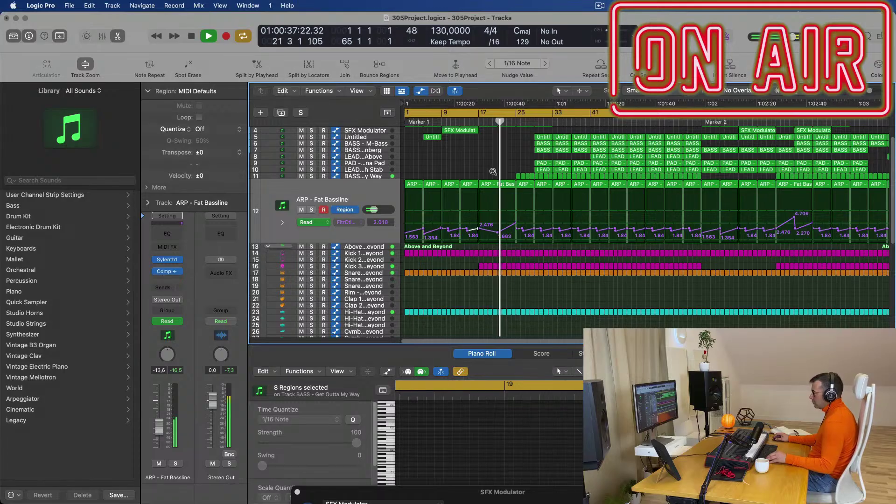
pyautogui.scroll(3, 493, 171)
pyautogui.scroll(3, 500, 170)
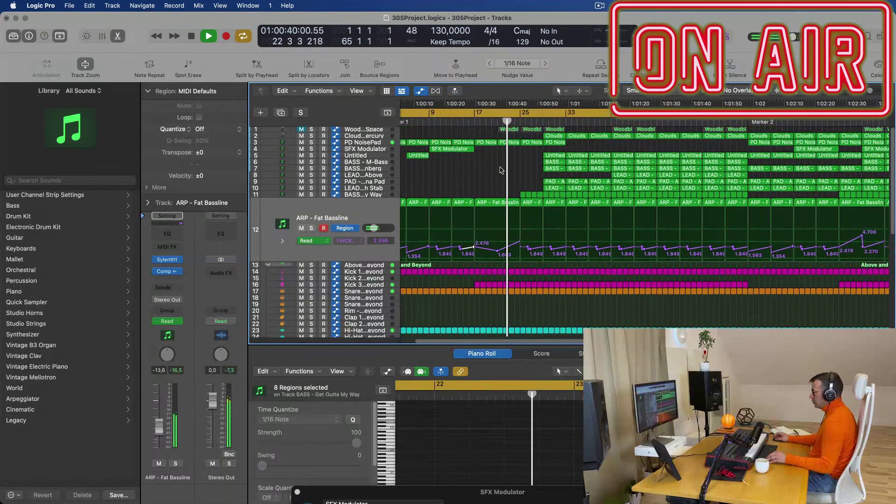
# Try copying the BASS - M-Bass regions at bars 29 and 33 to bar 17 during playback, and undo the copy
pyautogui.click(469, 122)
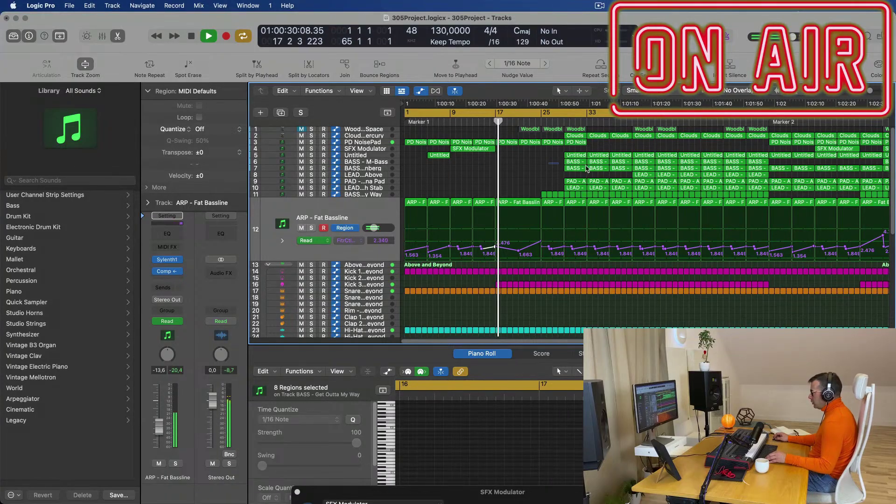
pyautogui.moveTo(586, 166); pyautogui.dragTo(507, 164)
pyautogui.moveTo(492, 122); pyautogui.dragTo(490, 120)
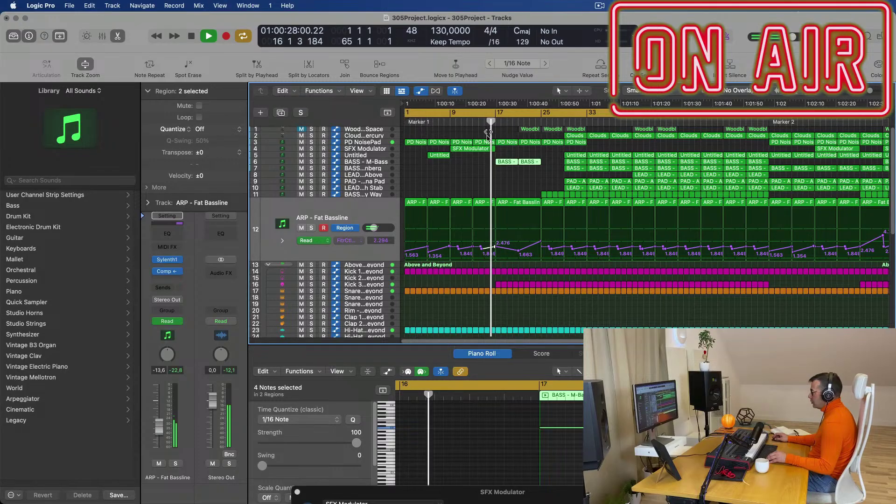
pyautogui.scroll(2, 486, 176)
pyautogui.scroll(-4, 486, 176)
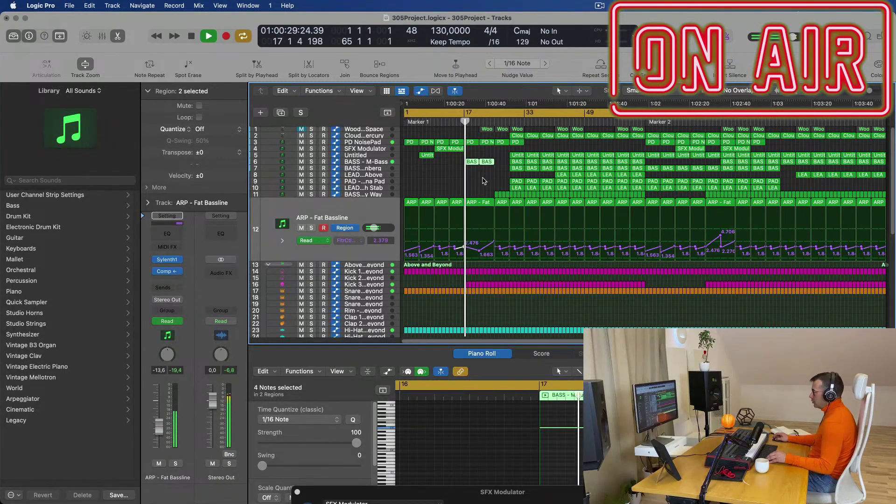
pyautogui.scroll(2, 485, 180)
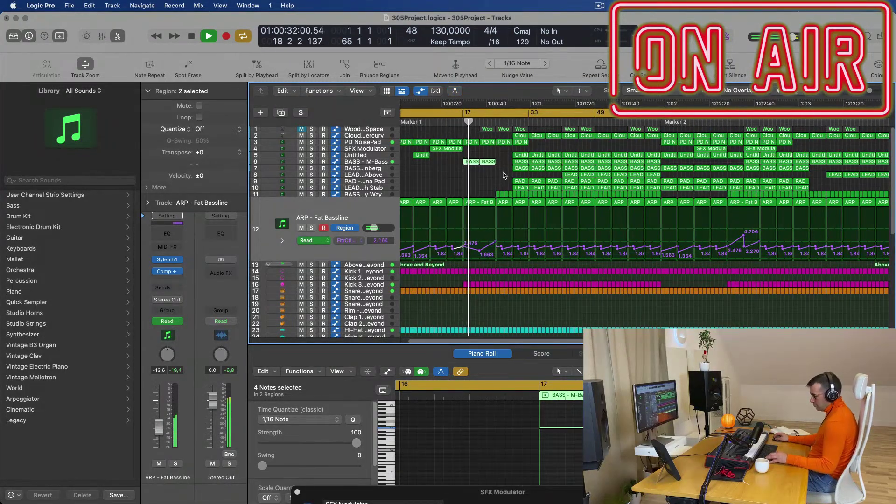
pyautogui.press('super+z')
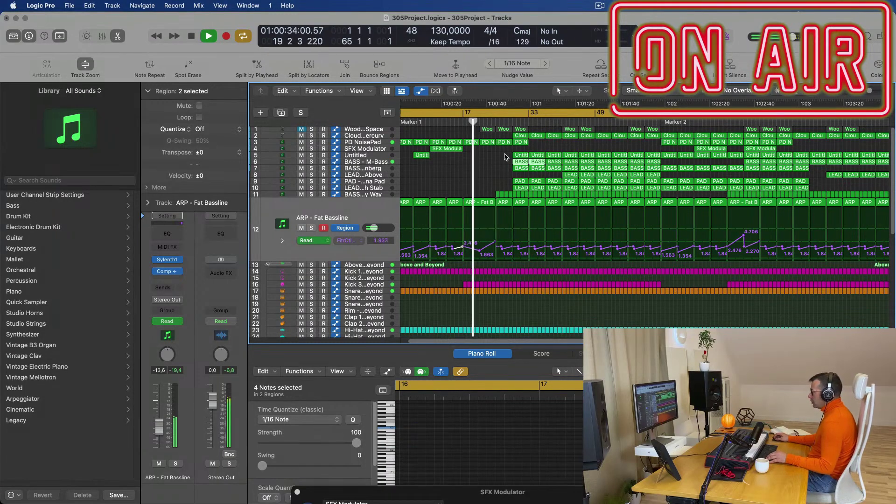
# Delete the regions at bar 29 on the Untitled, M-Bass, Wippenberg, Tech Stab and Anjuna Pad tracks
pyautogui.moveTo(504, 157); pyautogui.dragTo(520, 169)
pyautogui.press('BackSpace')
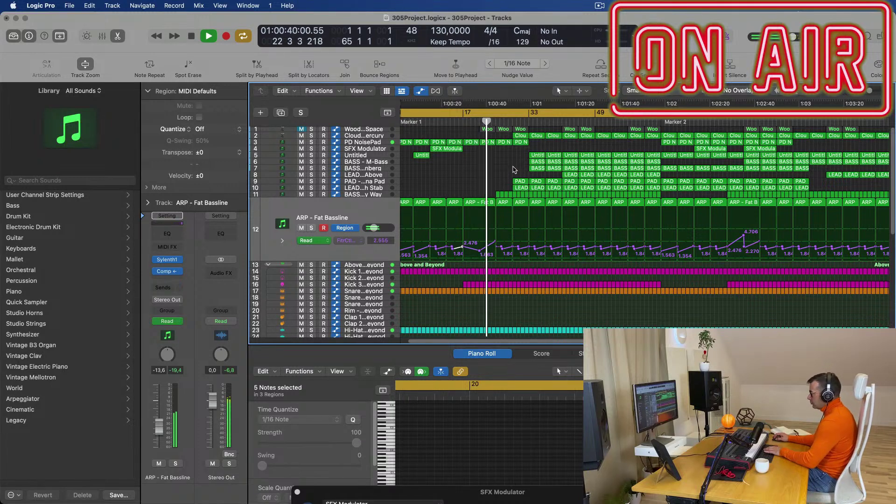
pyautogui.click(518, 186)
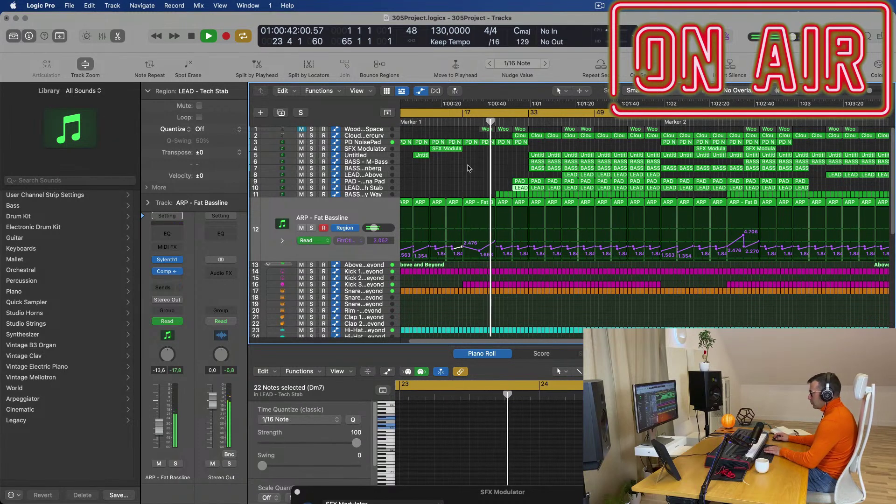
pyautogui.press('Delete')
pyautogui.click(521, 182)
pyautogui.press('BackSpace')
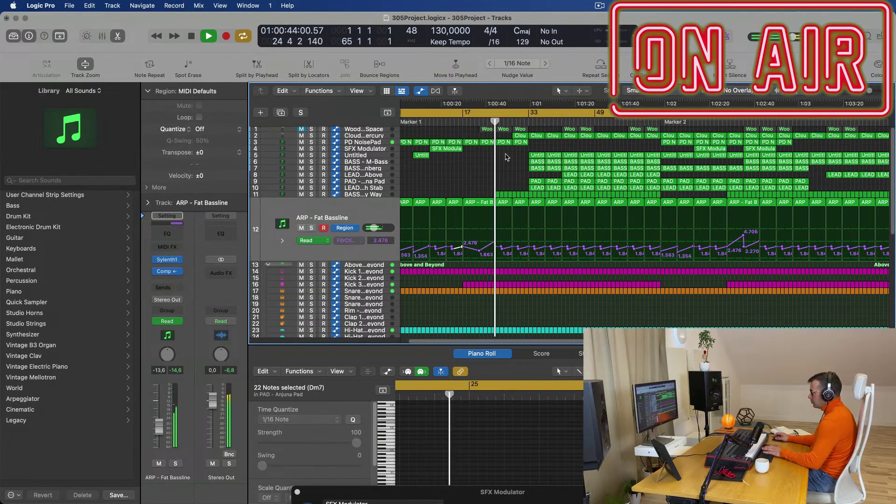
# Delete the Clouds of Mercury region at bar 29 and unmute track 1
pyautogui.scroll(2, 488, 161)
pyautogui.scroll(-1, 499, 158)
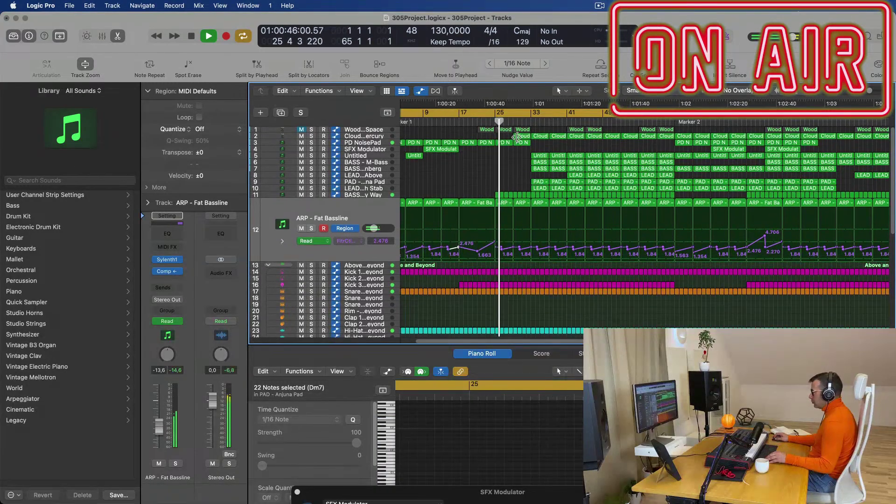
pyautogui.click(523, 138)
pyautogui.press('Delete')
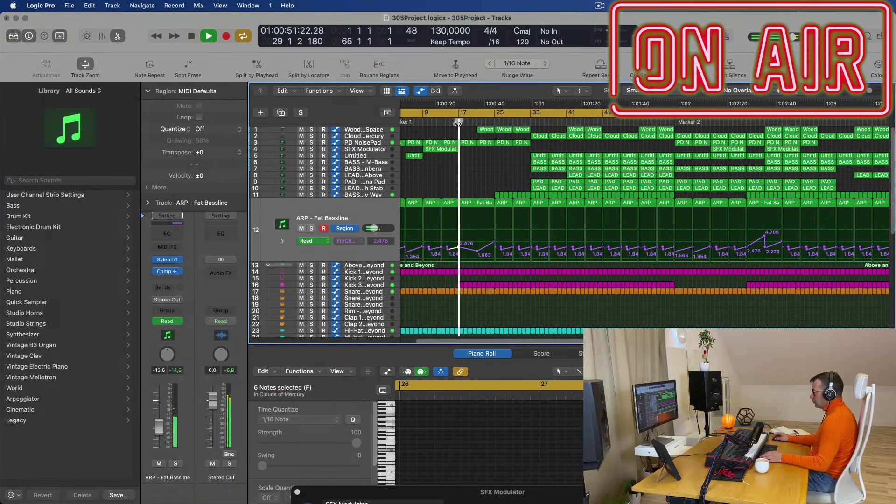
# Replay from bar 17 and delete the three regions on track 1 between bars 21 and 33
pyautogui.click(457, 122)
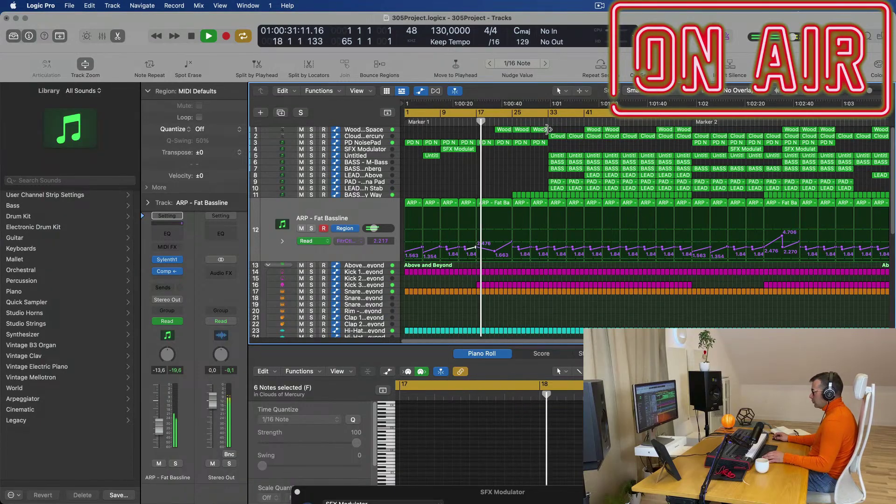
pyautogui.moveTo(490, 131); pyautogui.dragTo(535, 134)
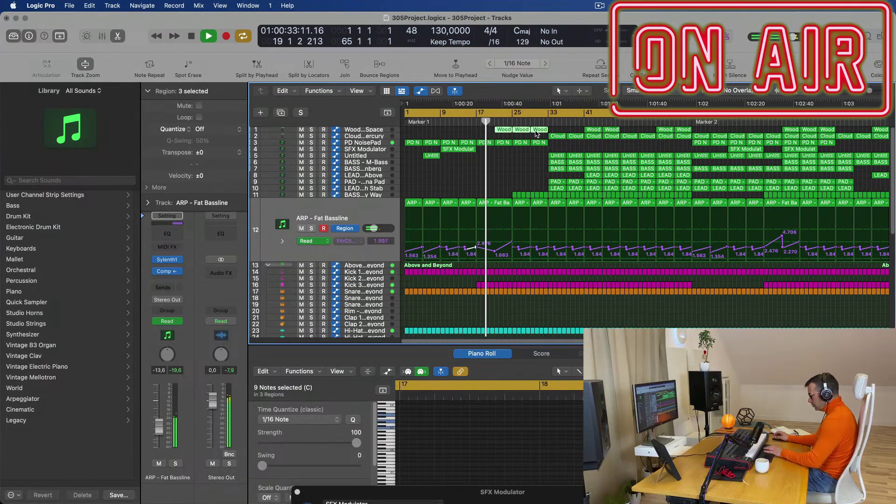
pyautogui.press('Delete')
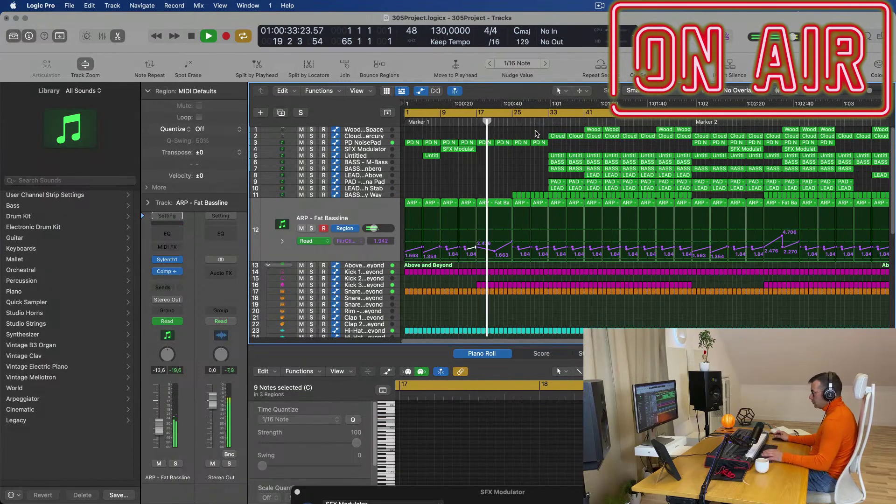
pyautogui.keyDown('ctrl'); pyautogui.keyDown('alt'); pyautogui.click(520, 168); pyautogui.keyUp('alt'); pyautogui.keyUp('ctrl')
pyautogui.scroll(3, 485, 169)
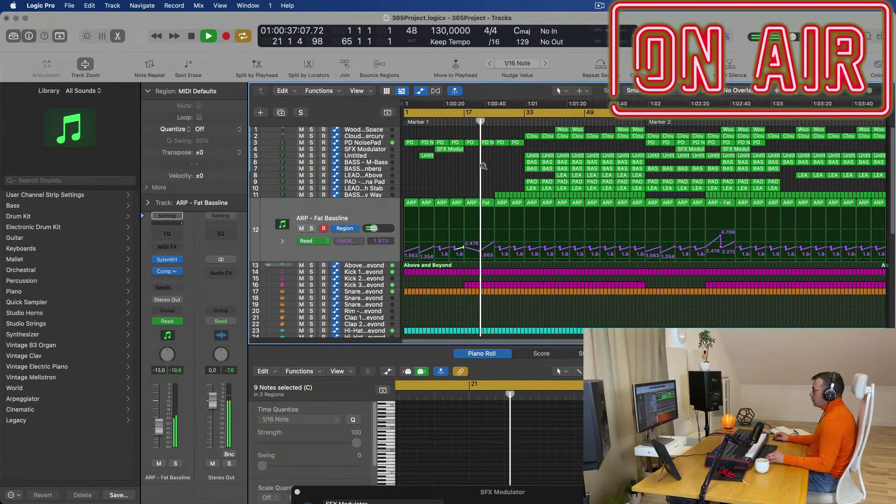
# Set the Snare 2 - Modern TR-707 track's volume to -7.0 dB, turn up its Bus 6 send and set its Bus 2 send to -12.5
pyautogui.scroll(-2, 484, 168)
pyautogui.scroll(3, 482, 199)
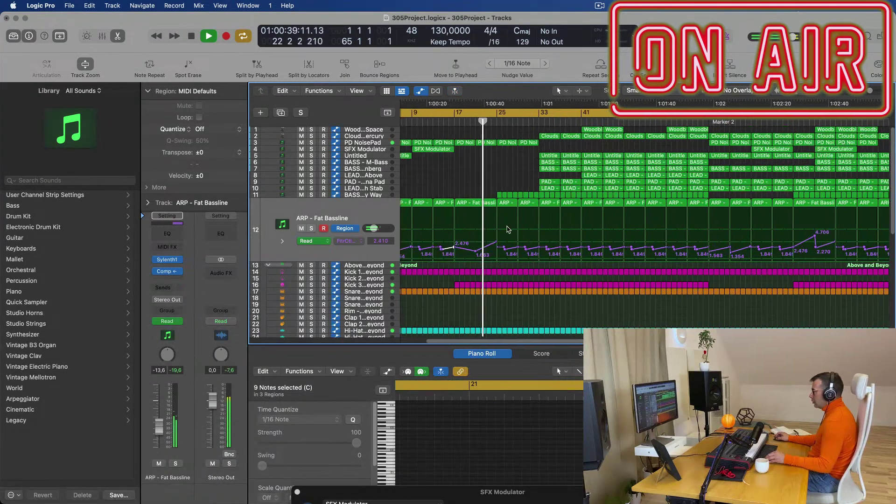
pyautogui.scroll(-3, 494, 210)
pyautogui.scroll(-6, 511, 228)
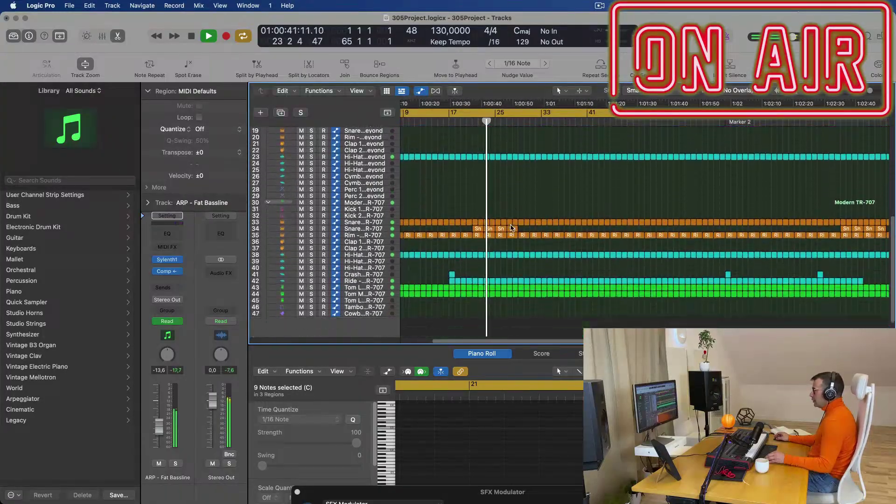
pyautogui.click(373, 203)
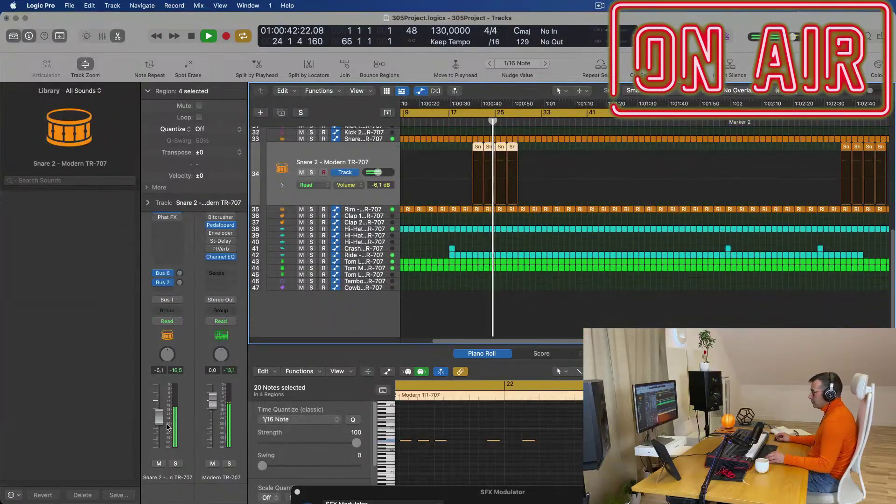
pyautogui.moveTo(180, 273); pyautogui.dragTo(187, 254)
pyautogui.click(179, 283)
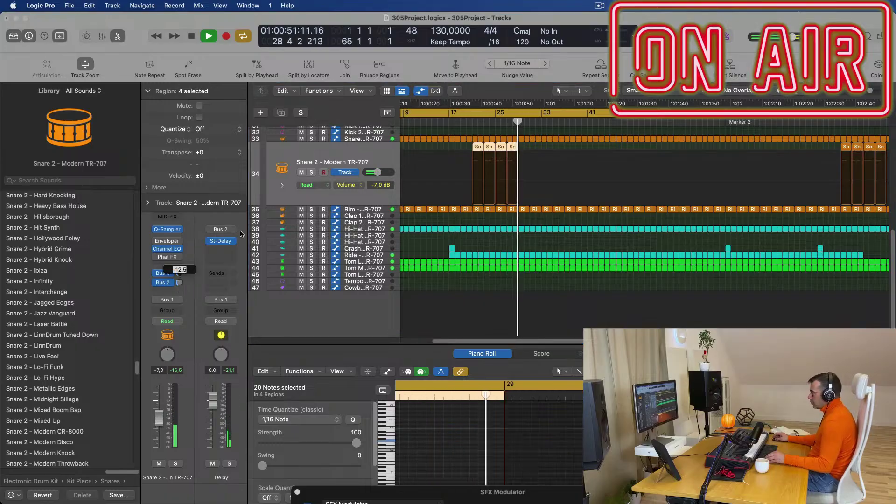
# Copy the four Snare 2 - Modern TR-707 regions that end at bar 29 so the copies fill bars 29 to 37
pyautogui.scroll(10, 555, 203)
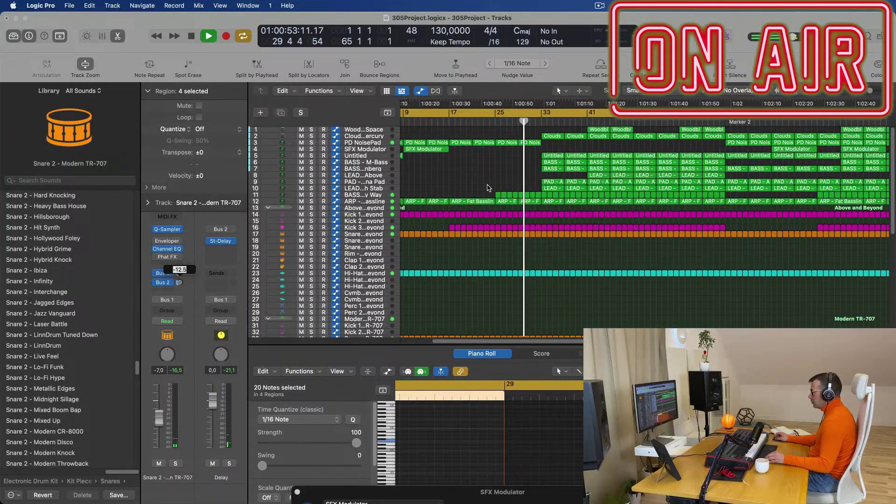
pyautogui.scroll(-6, 487, 188)
pyautogui.moveTo(530, 274); pyautogui.dragTo(475, 273)
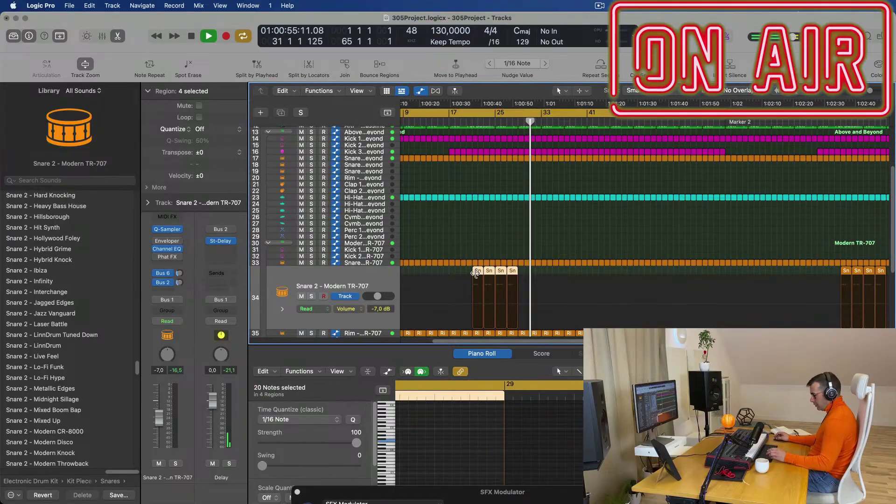
pyautogui.scroll(7, 509, 198)
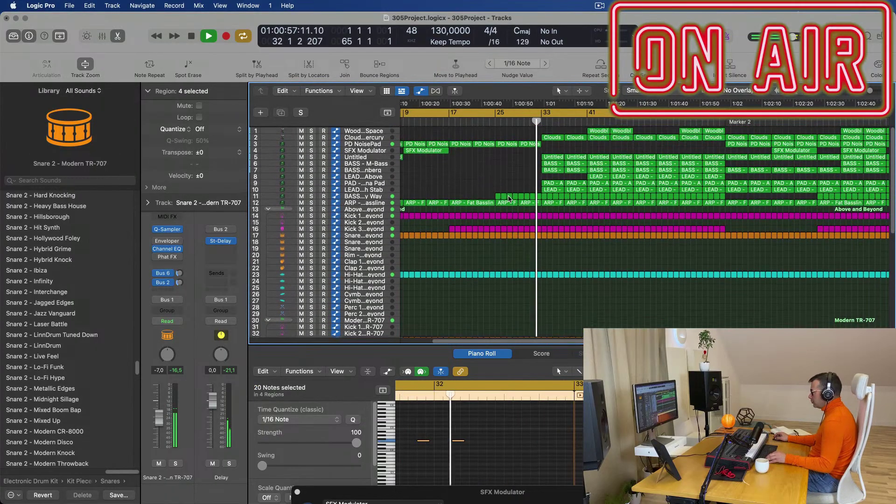
pyautogui.scroll(1, 509, 197)
pyautogui.scroll(-2, 518, 220)
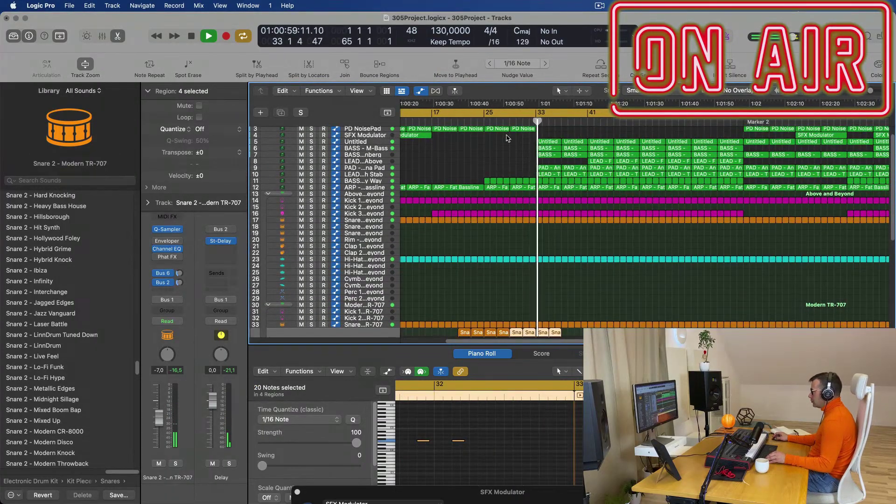
pyautogui.scroll(2, 508, 140)
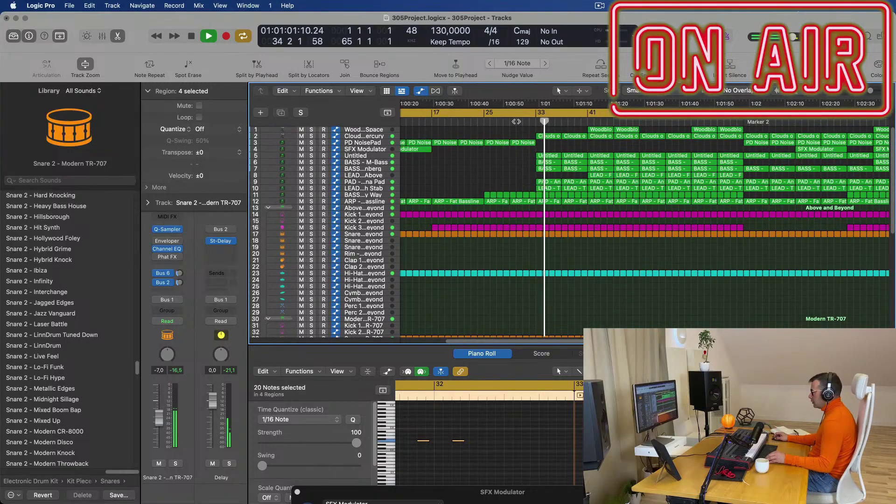
# Play back the section leading into bar 33, starting from bar 25
pyautogui.click(516, 121)
pyautogui.scroll(1, 575, 182)
pyautogui.scroll(-2, 574, 181)
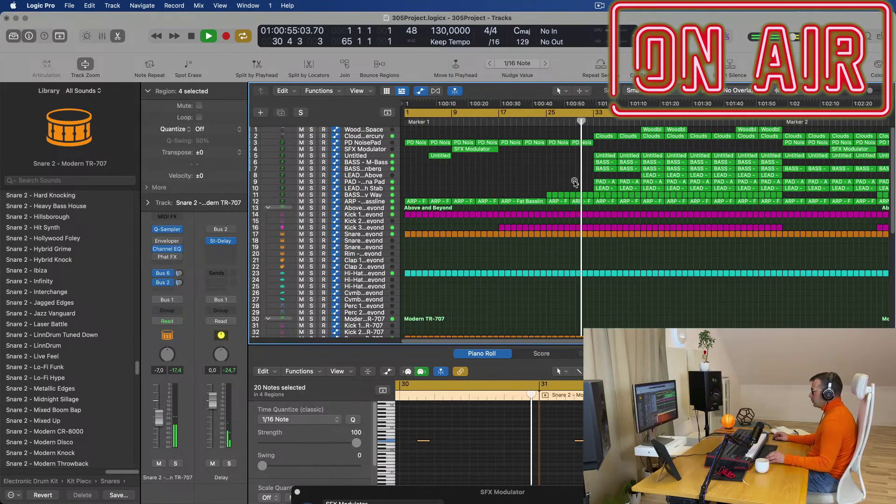
pyautogui.press('Return')
pyautogui.click(546, 123)
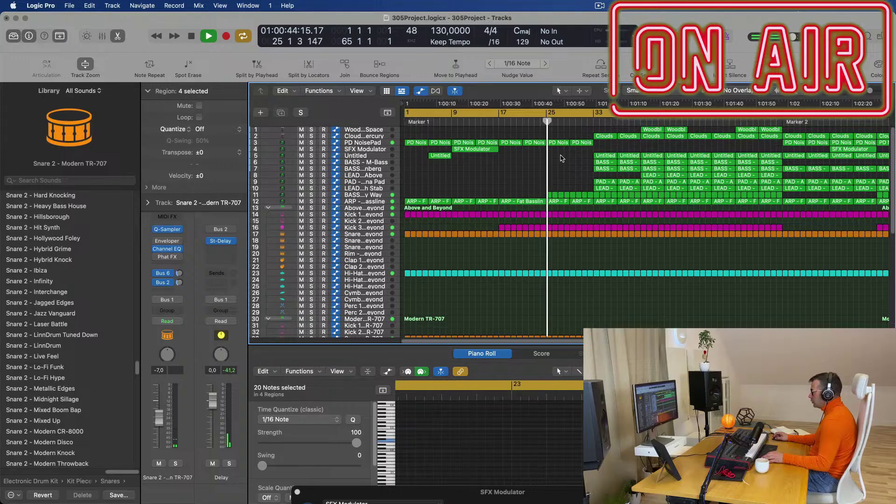
# Delete the Above and Beyond kit's Snare 1 and first Hi-Hat regions between bars 33 and 41
pyautogui.click(596, 234)
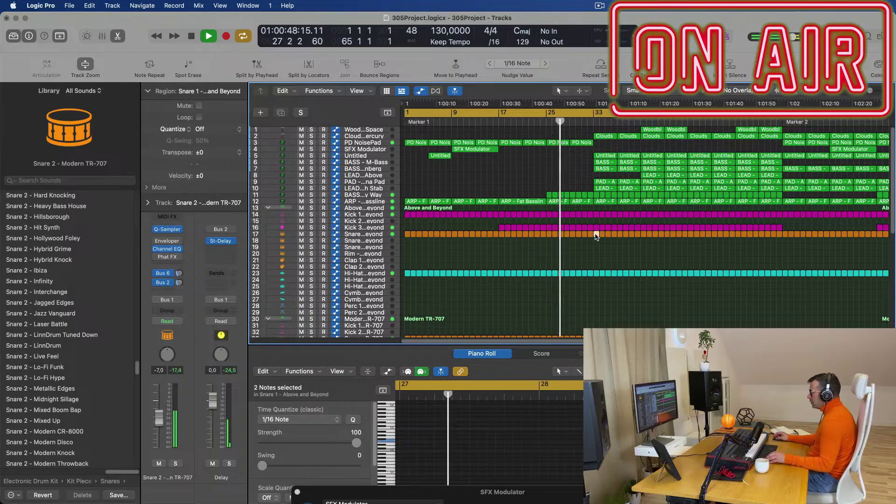
pyautogui.press('Delete')
pyautogui.moveTo(596, 237); pyautogui.dragTo(640, 170)
pyautogui.click(618, 238)
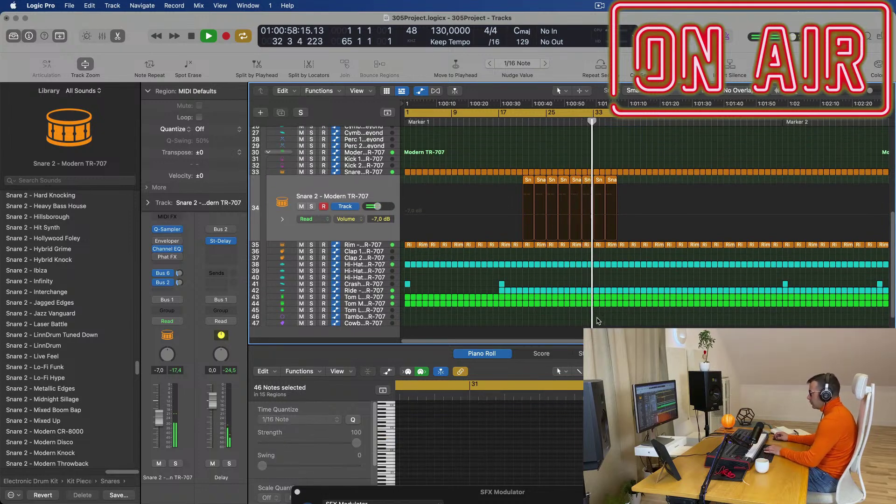
# Delete the Modern TR-707 Ride regions and the regions of the two Tom tracks below it between bars 33 and 41
pyautogui.moveTo(598, 319); pyautogui.dragTo(639, 289)
pyautogui.press('Delete')
pyautogui.scroll(10, 658, 208)
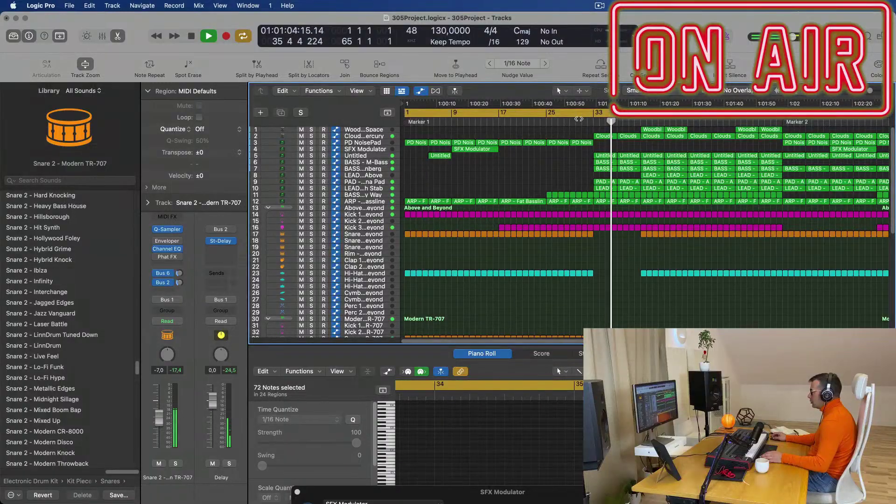
# Delete the four regions of the Untitled synth track between bars 33 and 49
pyautogui.click(578, 119)
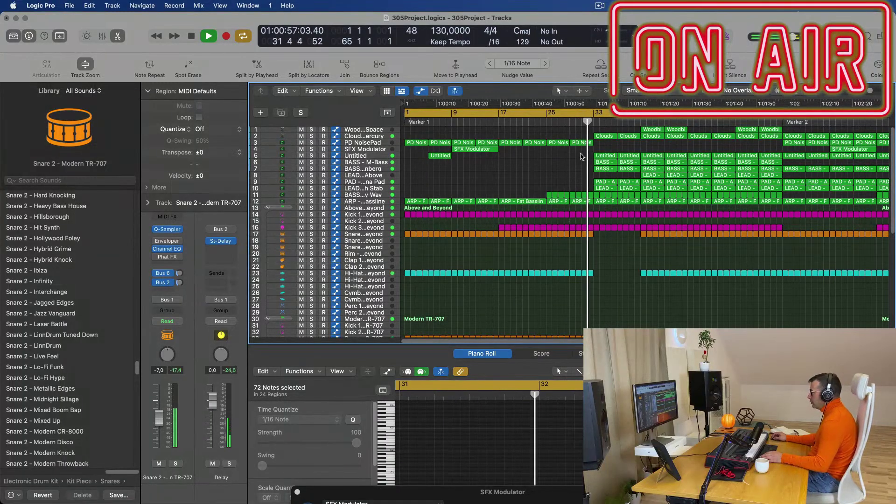
pyautogui.click(391, 156)
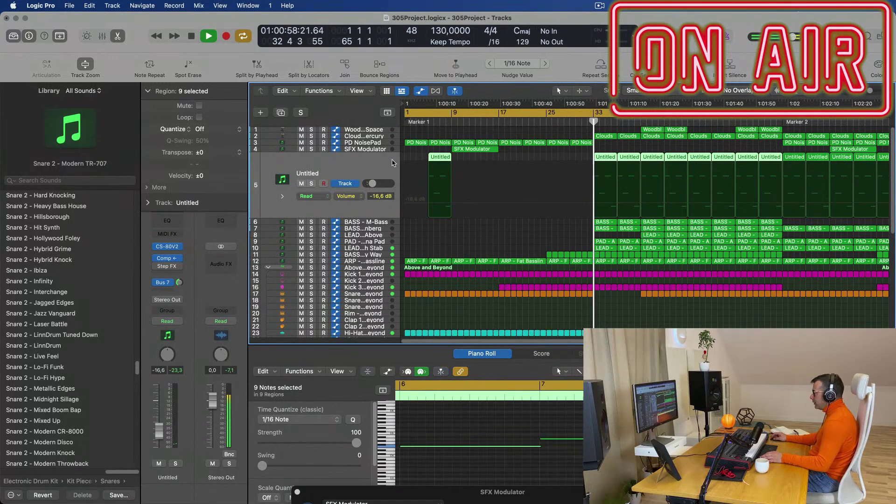
pyautogui.moveTo(592, 152); pyautogui.dragTo(684, 166)
pyautogui.press('Delete')
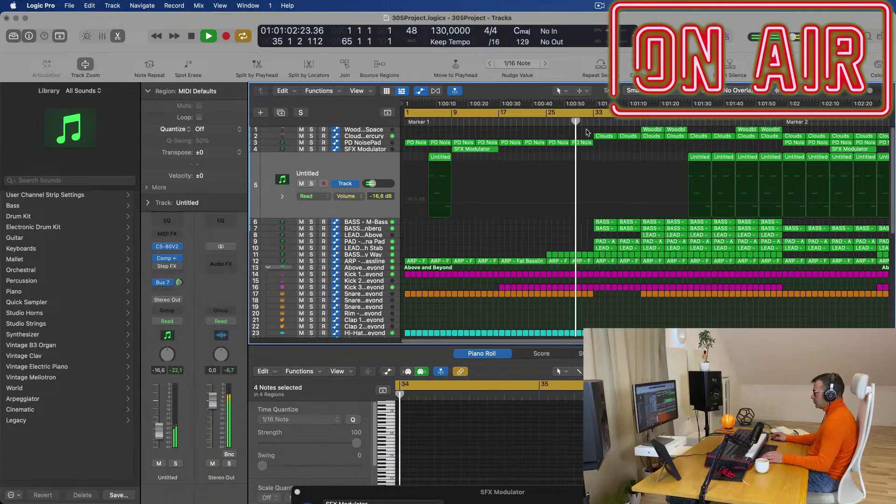
# Delete the two Clouds of Mercury regions between bars 33 and 41
pyautogui.click(604, 137)
pyautogui.press('Delete')
pyautogui.click(630, 135)
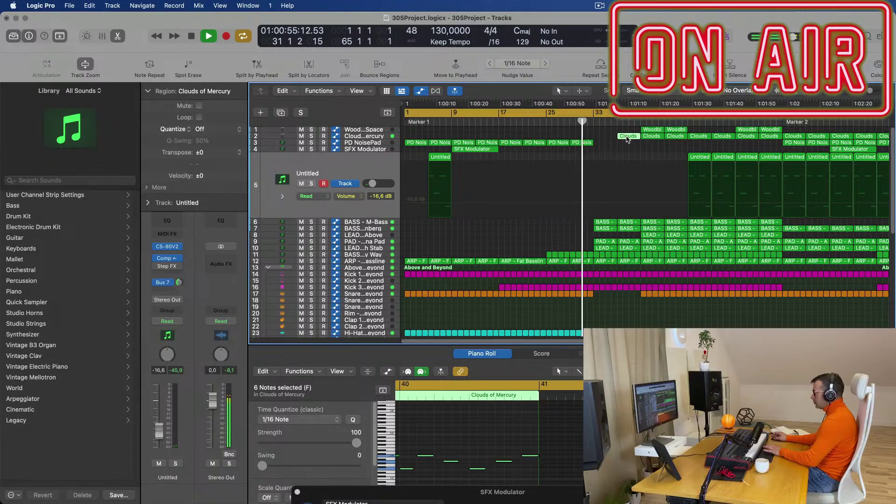
pyautogui.press('Delete')
pyautogui.scroll(-5, 630, 156)
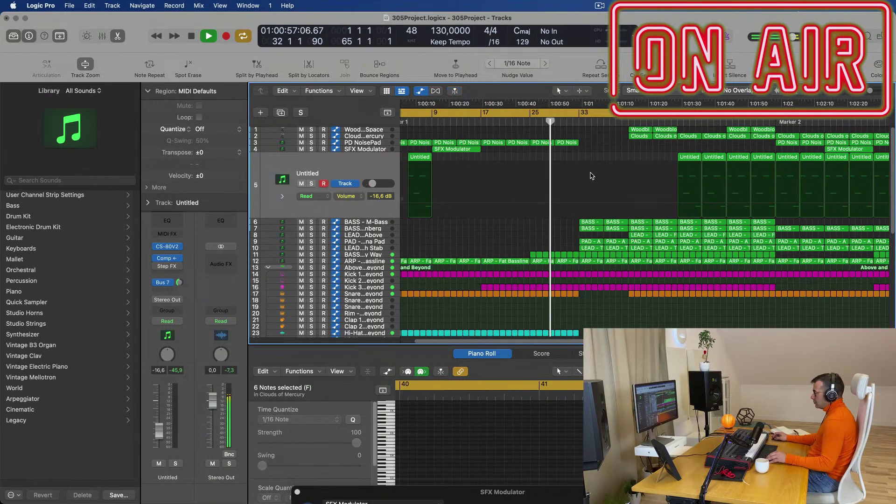
pyautogui.scroll(5, 548, 214)
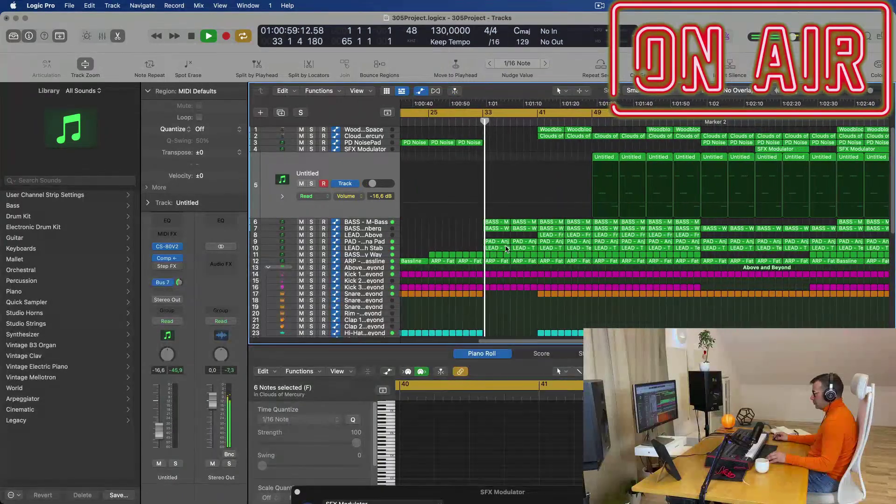
# Delete the two Snare 2 - Modern TR-707 regions between bars 33 and 37 so the snare fill stops at bar 33
pyautogui.scroll(-3, 525, 282)
pyautogui.scroll(-5, 526, 281)
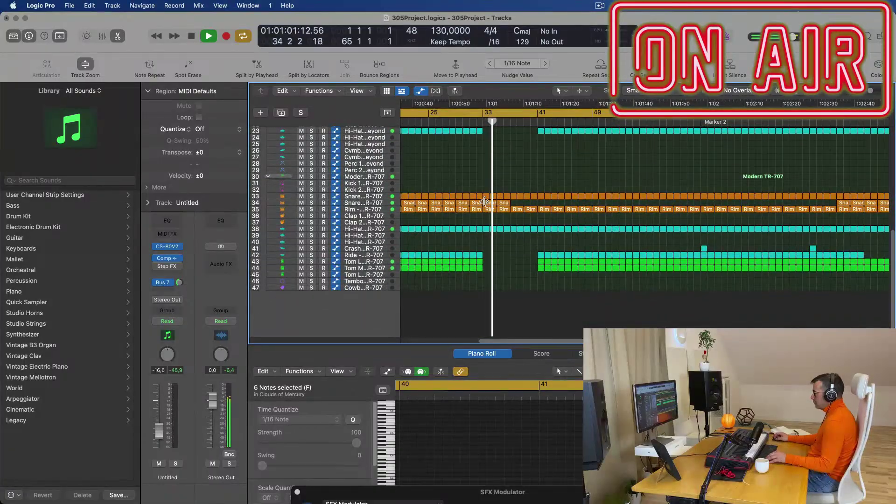
pyautogui.click(487, 203)
pyautogui.press('BackSpace')
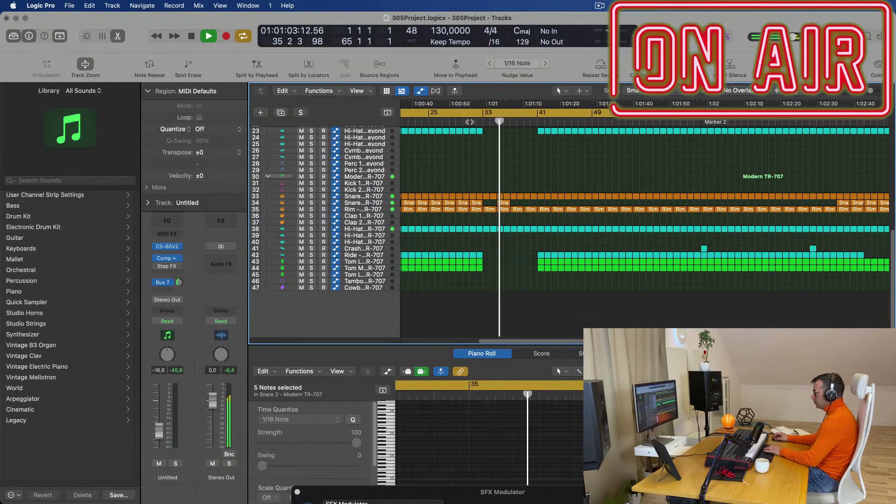
pyautogui.press(',')
pyautogui.press(',')
pyautogui.press(',')
pyautogui.press(',')
pyautogui.click(643, 204)
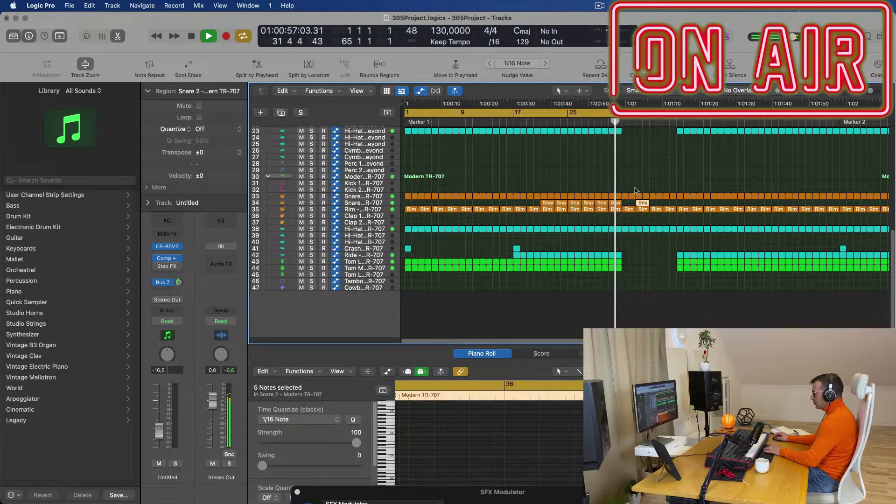
pyautogui.click(640, 183)
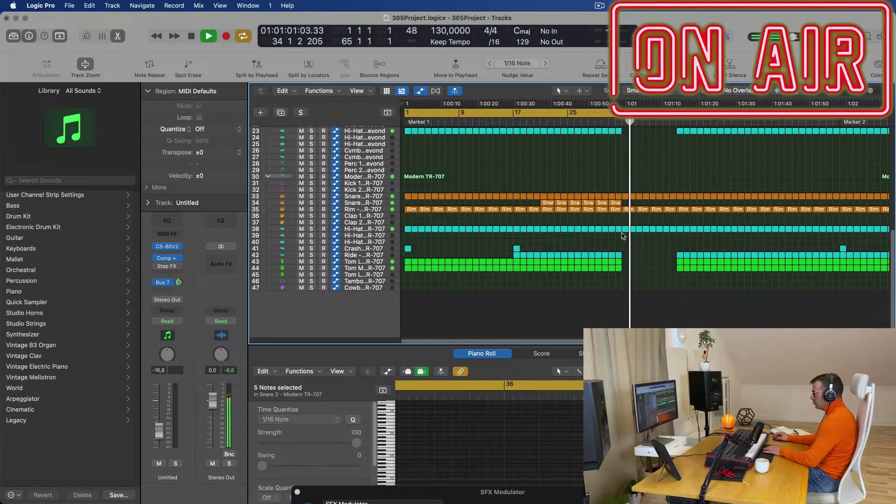
# Delete the eight Modern TR-707 Hi-Hat regions on track 38 between bars 33 and 41
pyautogui.moveTo(653, 236); pyautogui.dragTo(673, 230)
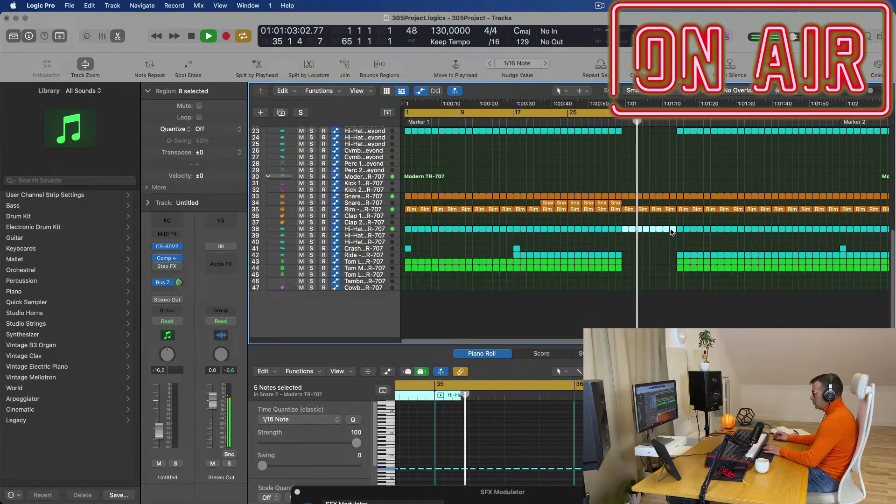
pyautogui.press('BackSpace')
pyautogui.scroll(2, 674, 203)
pyautogui.scroll(2, 673, 204)
# Delete the PAD regions and the LEAD Stab regions on tracks 9 and 10 between bars 33 and 41
pyautogui.click(602, 121)
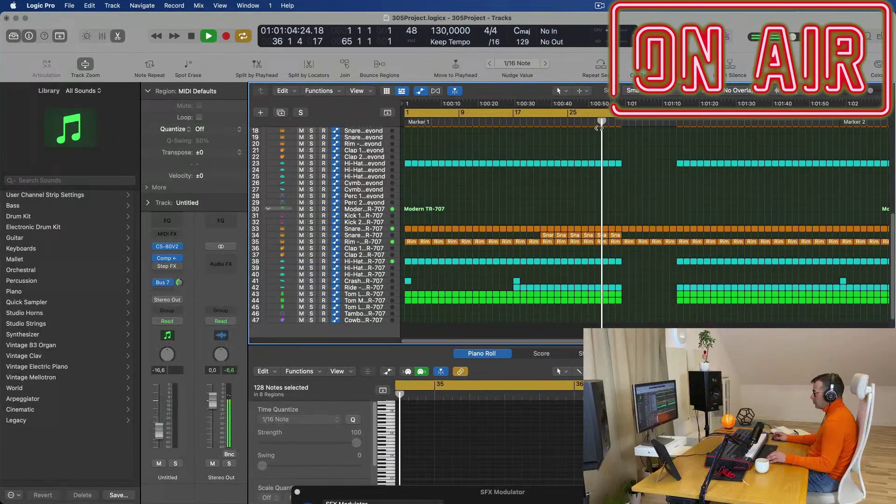
pyautogui.scroll(5, 640, 181)
pyautogui.hscroll(-1, 639, 177)
pyautogui.scroll(3, 640, 180)
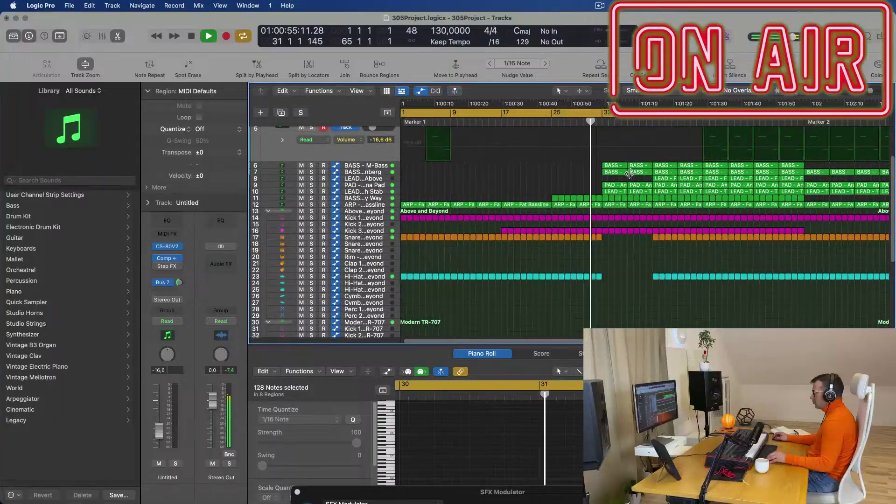
pyautogui.click(623, 186)
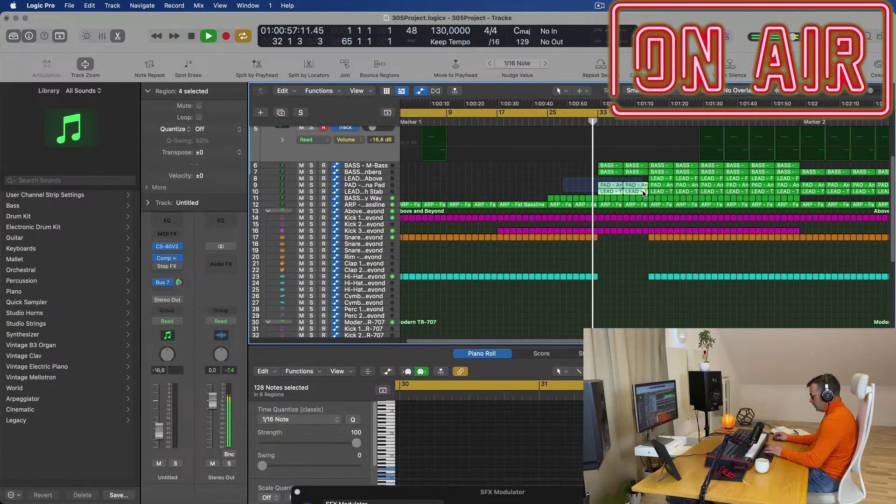
pyautogui.press('BackSpace')
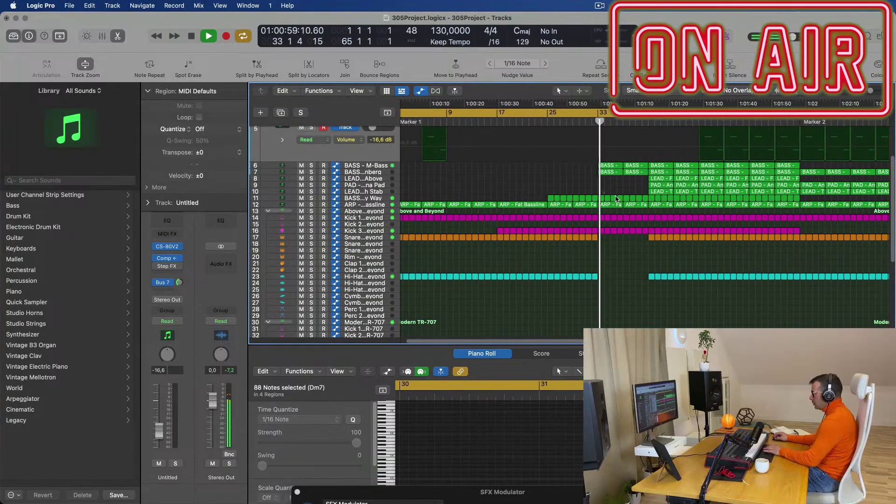
# Delete the eight BASS - Get Outta My Way regions between bars 33 and 41
pyautogui.moveTo(600, 191); pyautogui.dragTo(644, 198)
pyautogui.press('BackSpace')
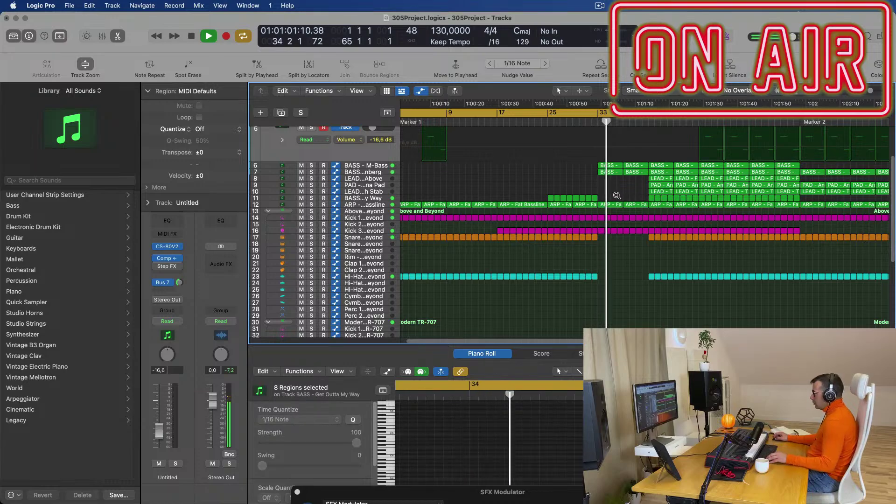
pyautogui.scroll(-3, 585, 194)
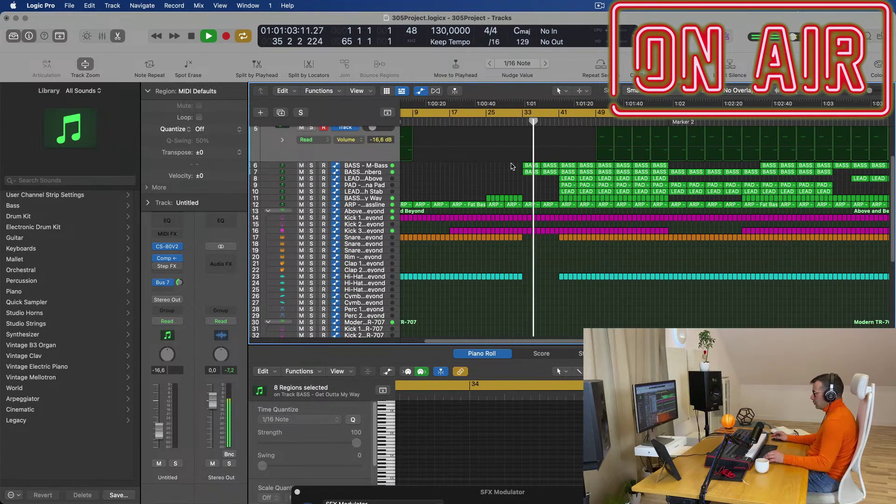
# Replay the transition into bar 33 and delete the LEAD, PAD and BASS - Get Outta My Way regions on tracks 8 to 11 between bars 41 and 49
pyautogui.click(513, 122)
pyautogui.scroll(2, 486, 169)
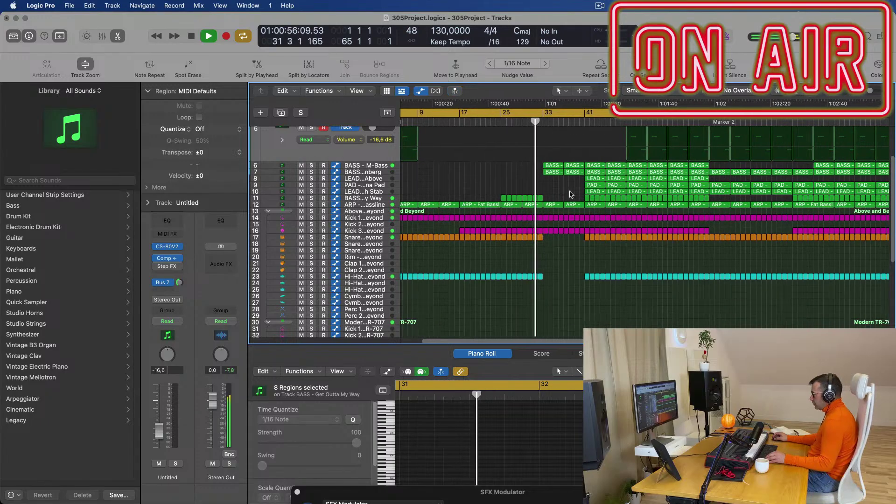
pyautogui.moveTo(581, 178); pyautogui.dragTo(622, 200)
pyautogui.press('Delete')
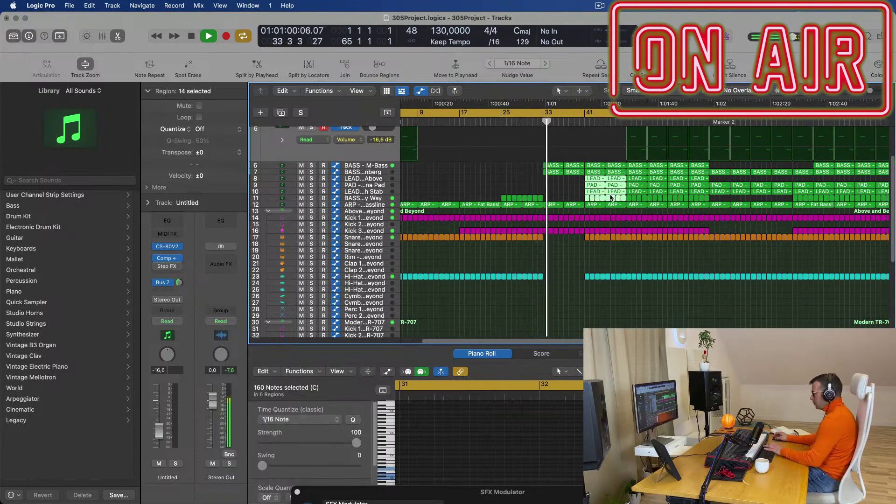
pyautogui.scroll(-1, 574, 192)
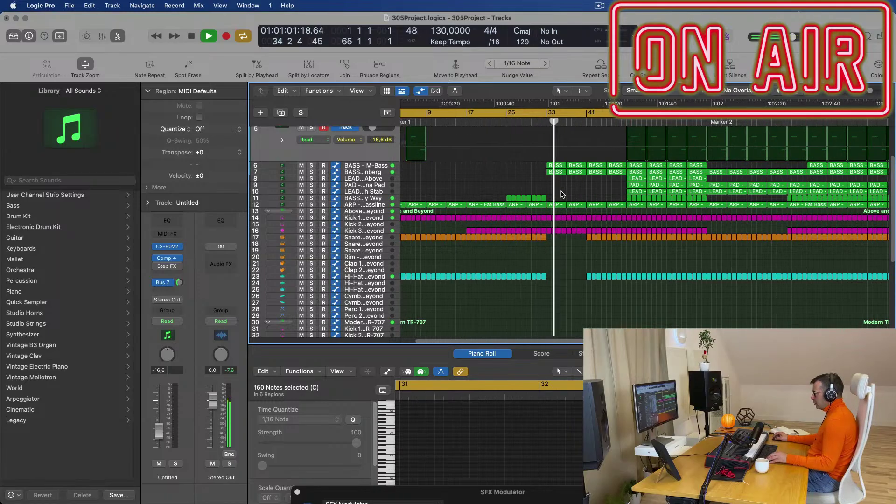
# Delete the two ARP - Fat Bassline regions between bars 33 and 41
pyautogui.click(368, 206)
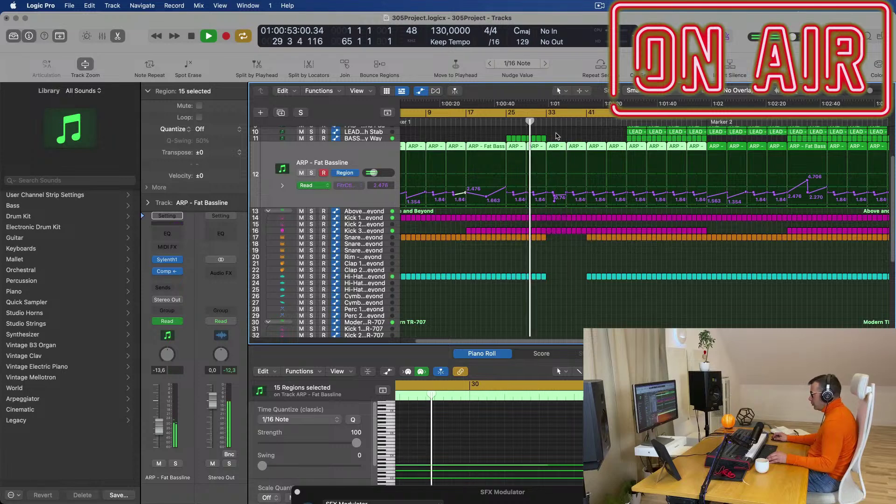
pyautogui.moveTo(555, 136); pyautogui.dragTo(578, 154)
pyautogui.press('Delete')
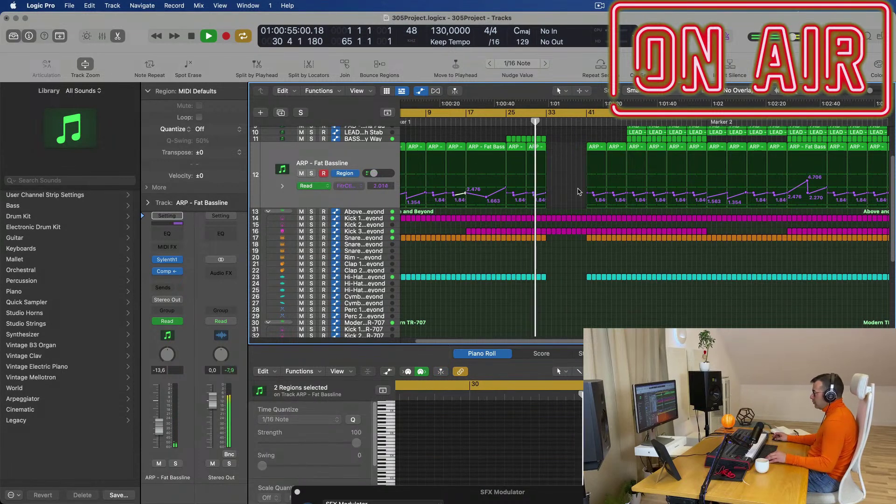
# Repeat the PD NoisePad region that ends at bar 33 twice to fill bars 33 to 41
pyautogui.scroll(4, 581, 168)
pyautogui.scroll(2, 586, 189)
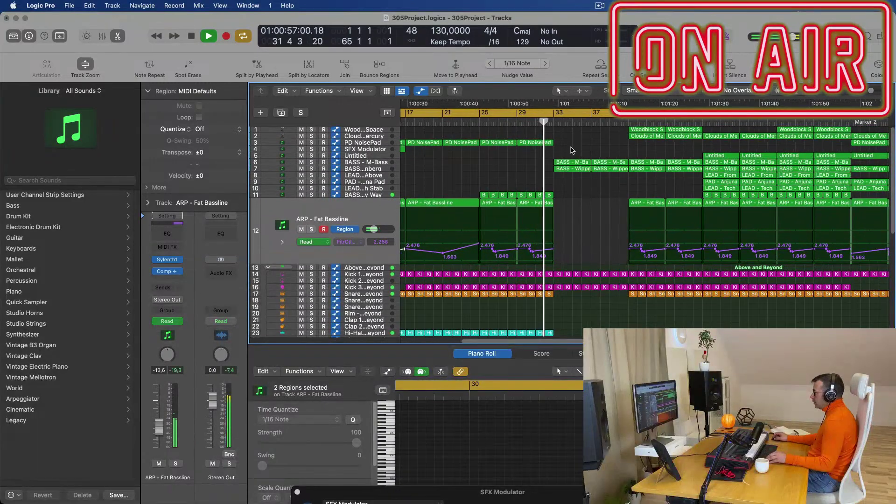
pyautogui.click(548, 144)
pyautogui.press('super+r')
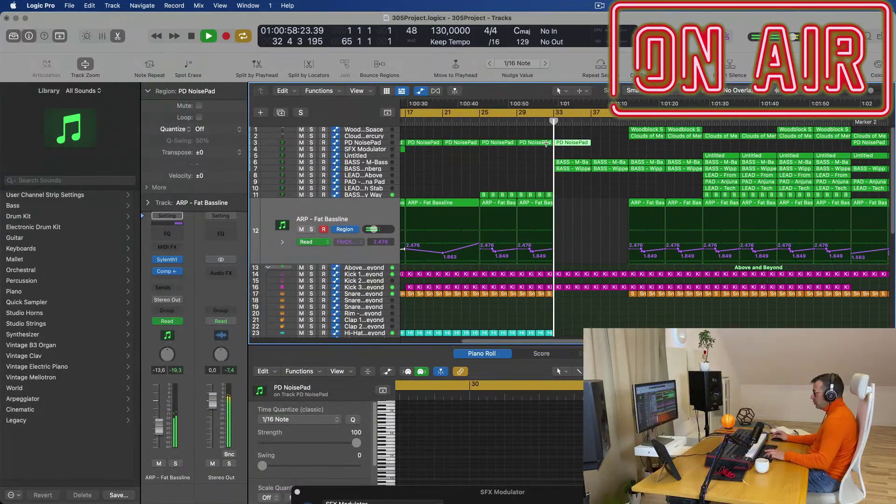
pyautogui.press('super+r')
# Listen to bars 33 to 41 and examine which synth and drum regions play in the section
pyautogui.scroll(-4, 526, 154)
pyautogui.scroll(2, 516, 167)
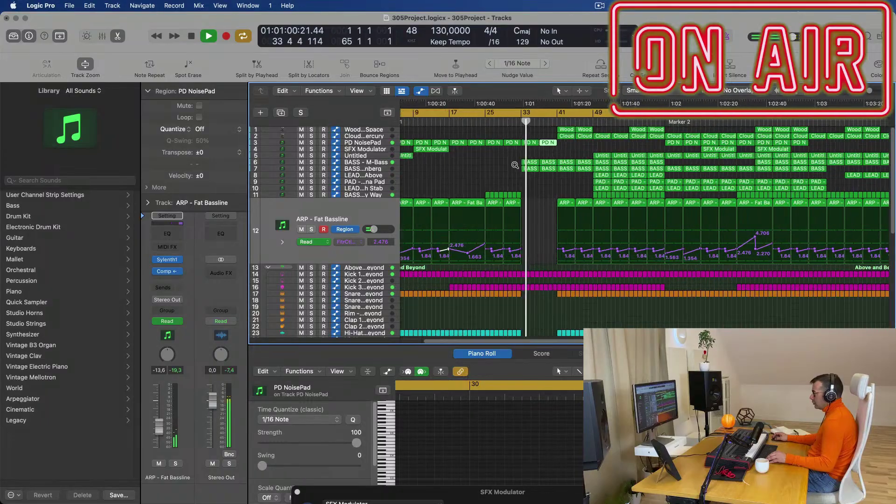
pyautogui.scroll(-1, 505, 175)
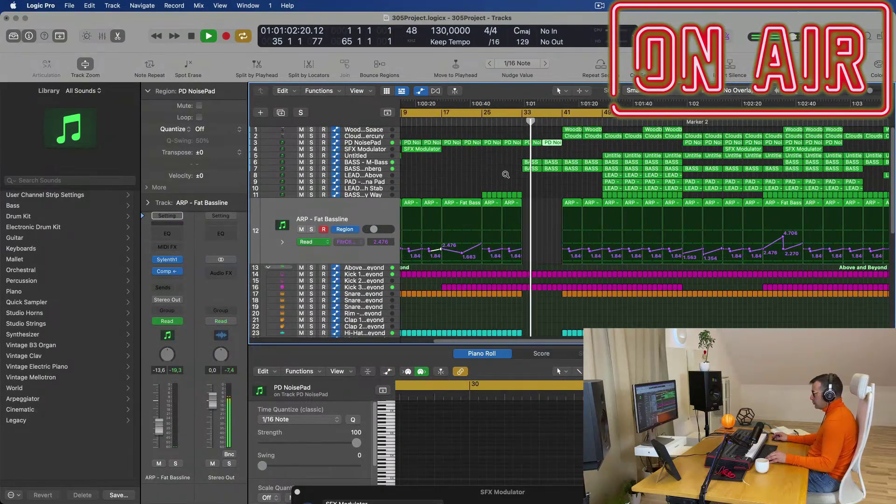
pyautogui.scroll(3, 529, 181)
pyautogui.scroll(-2, 540, 180)
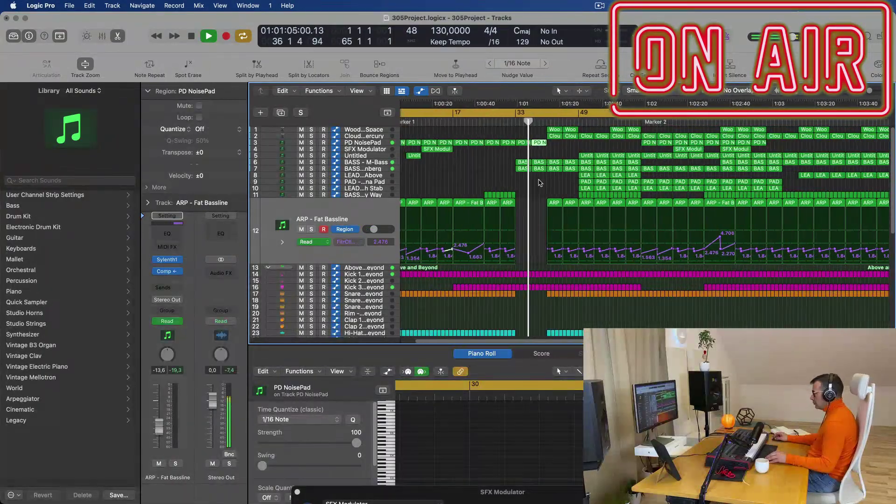
pyautogui.scroll(2, 549, 183)
pyautogui.scroll(-2, 556, 184)
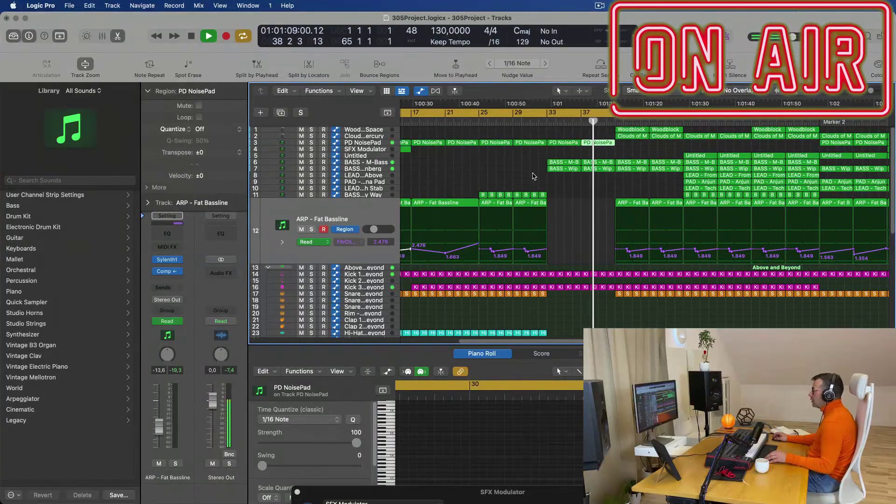
pyautogui.scroll(-8, 577, 184)
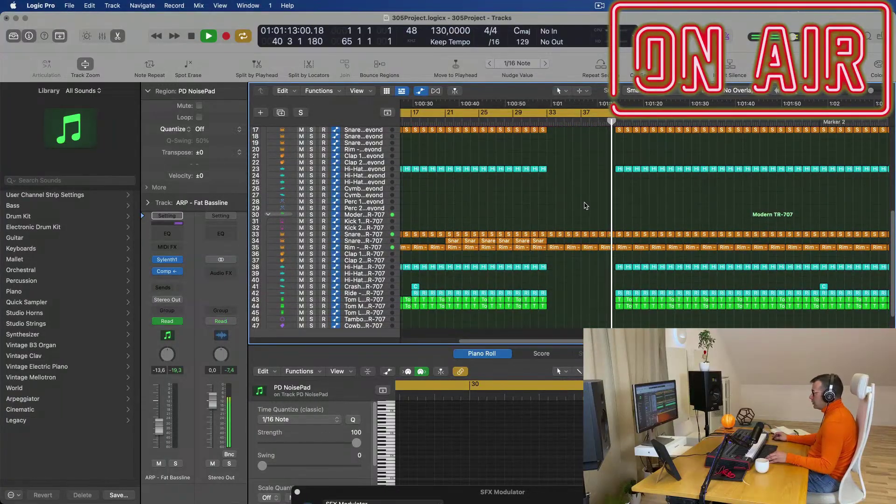
pyautogui.scroll(8, 586, 203)
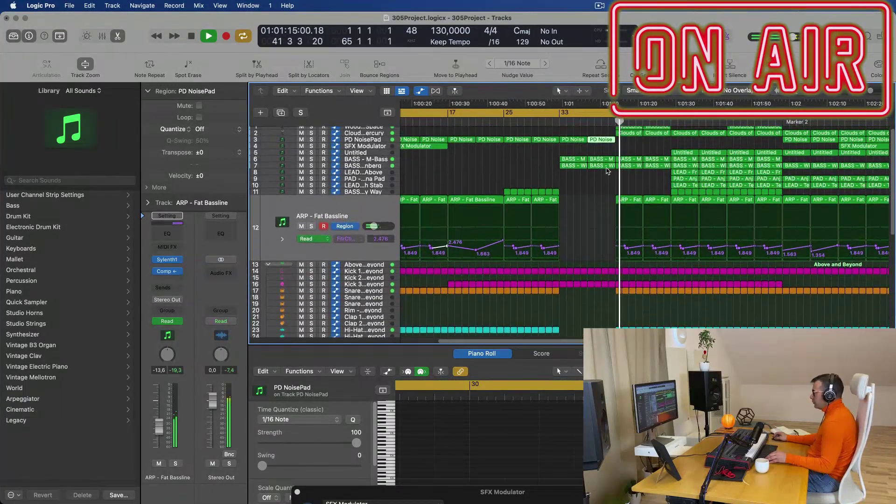
# Replay from bar 33 and delete the Woodblock and Clouds of Mercury regions between bars 41 and 49
pyautogui.click(557, 121)
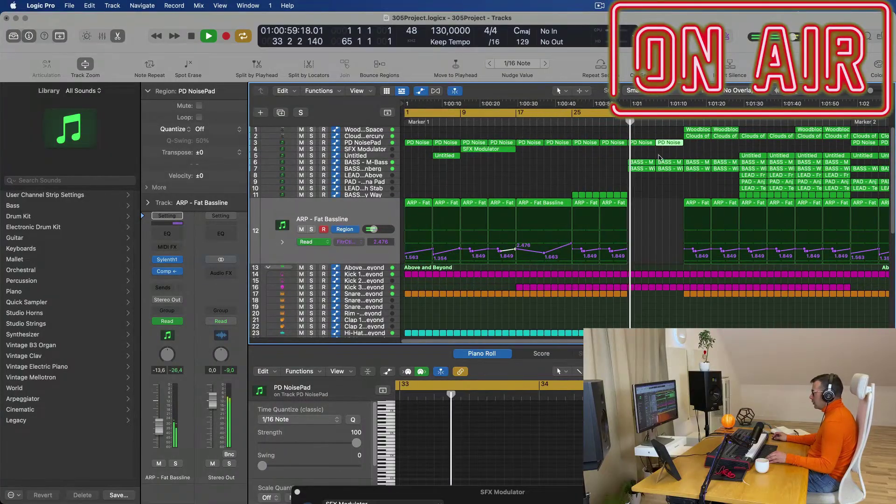
pyautogui.moveTo(675, 131); pyautogui.dragTo(728, 136)
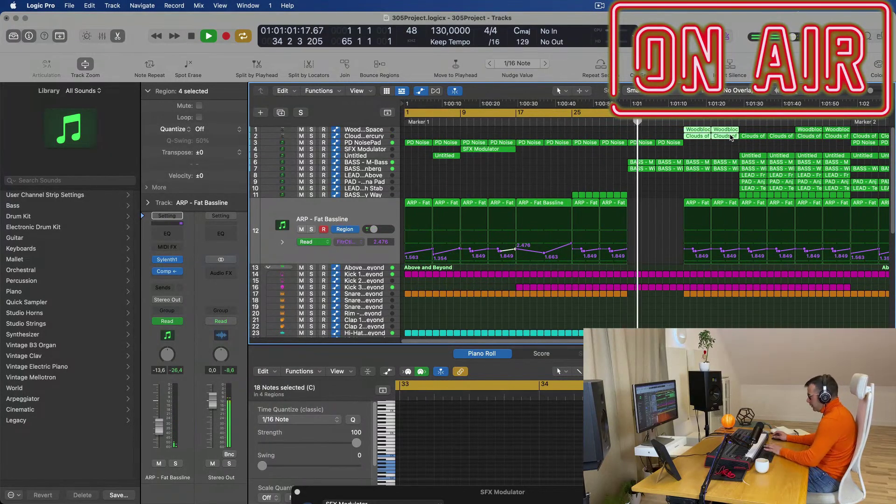
pyautogui.press('Delete')
# Place a Modern TR-707 Crash region at bar 41 on track 41, using the one at bar 17
pyautogui.press('super+Left')
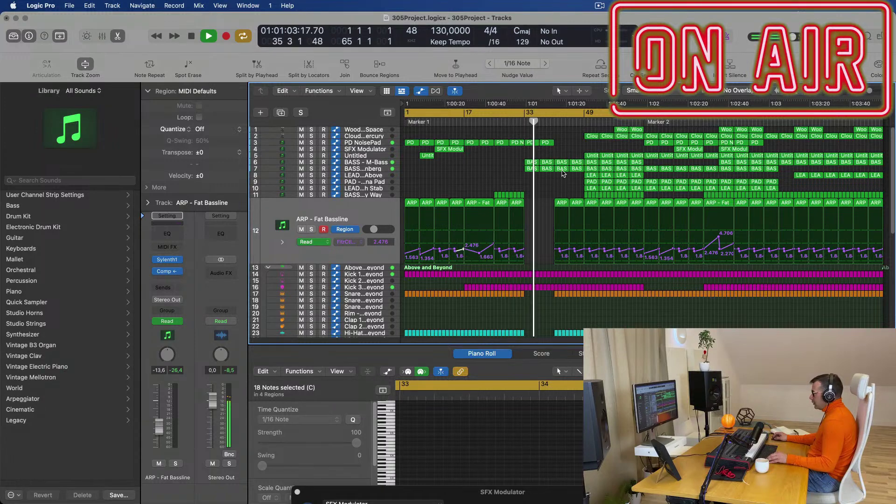
pyautogui.scroll(-10, 564, 173)
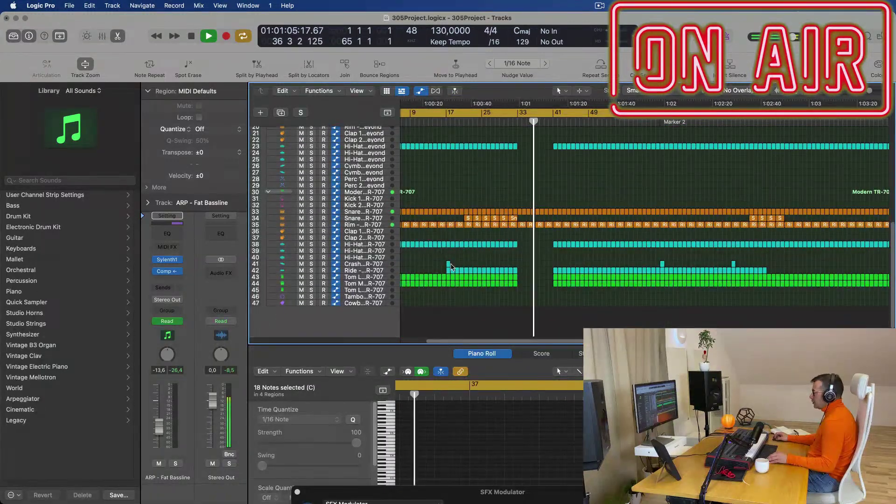
pyautogui.click(448, 265)
pyautogui.moveTo(448, 264); pyautogui.dragTo(556, 264)
# Replay the arrangement from bars 33 and 41 to check how the thinned-out section leads into the next one
pyautogui.scroll(10, 556, 265)
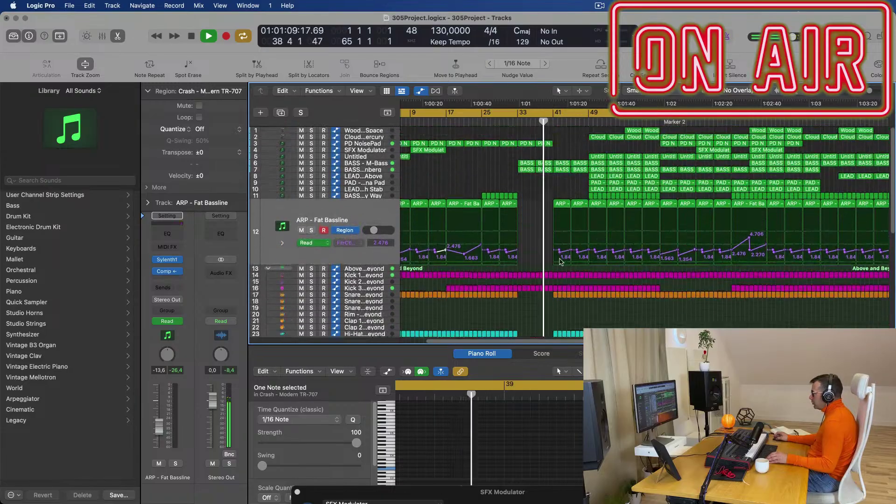
pyautogui.scroll(3, 531, 216)
pyautogui.scroll(-1, 536, 203)
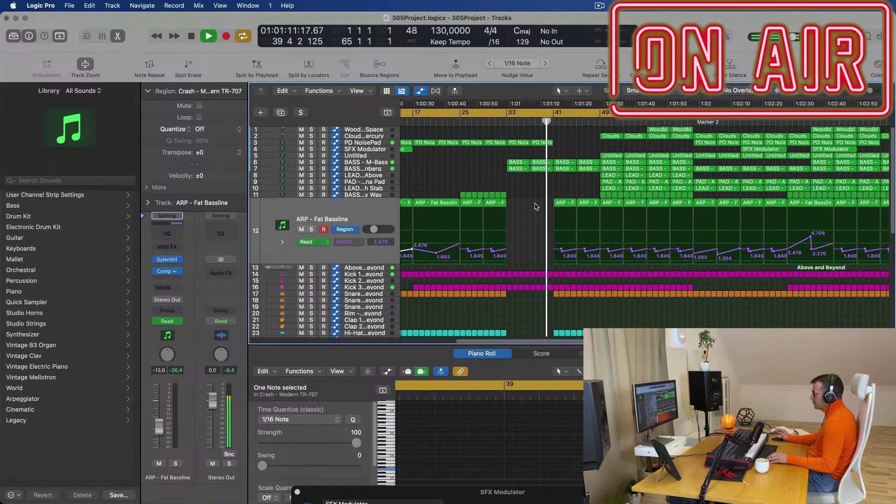
pyautogui.scroll(-1, 523, 190)
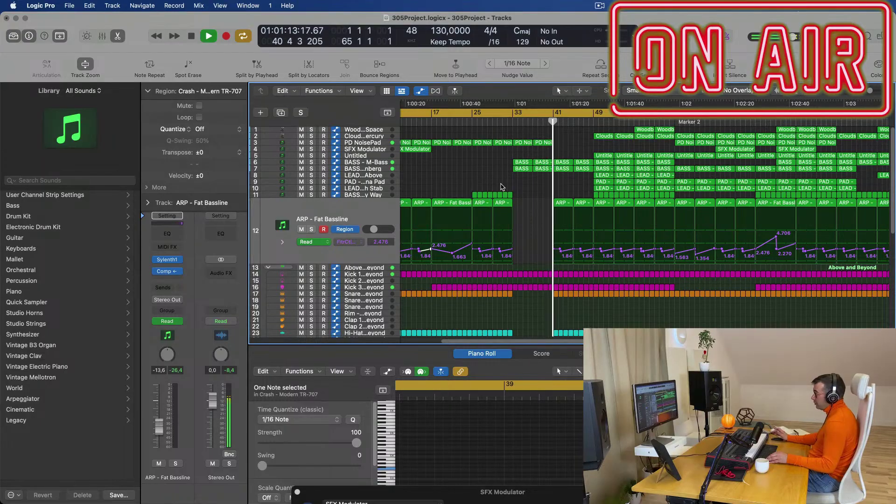
pyautogui.click(487, 180)
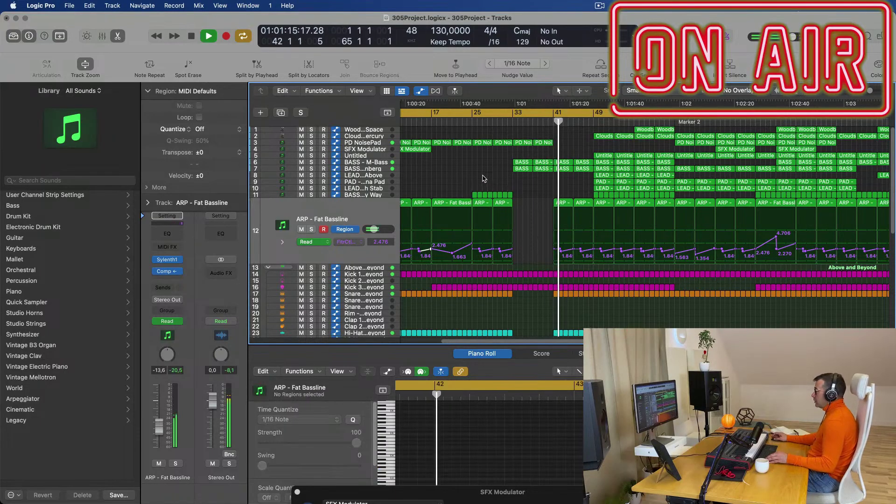
pyautogui.scroll(1, 541, 187)
pyautogui.scroll(1, 551, 185)
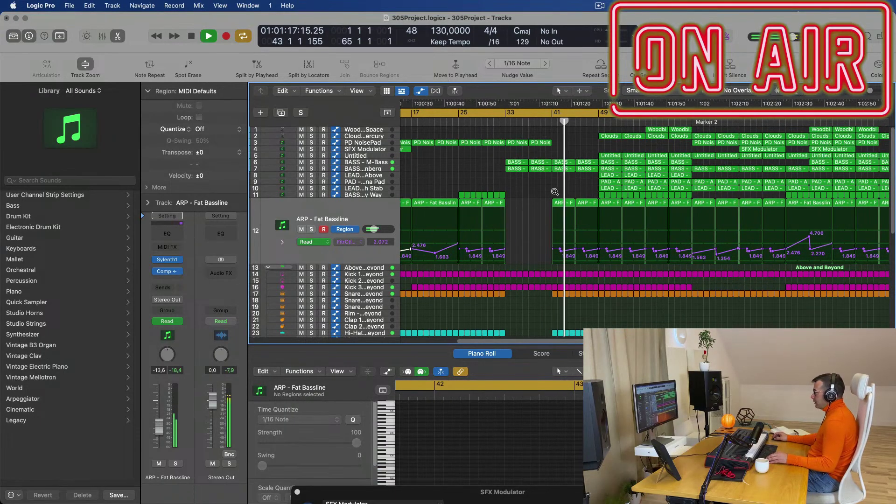
pyautogui.scroll(-1, 554, 191)
pyautogui.click(508, 122)
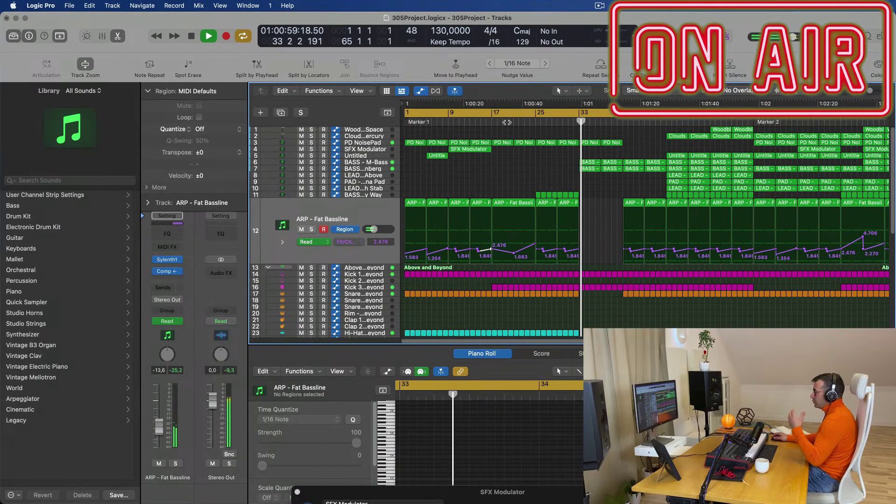
pyautogui.scroll(-2, 530, 185)
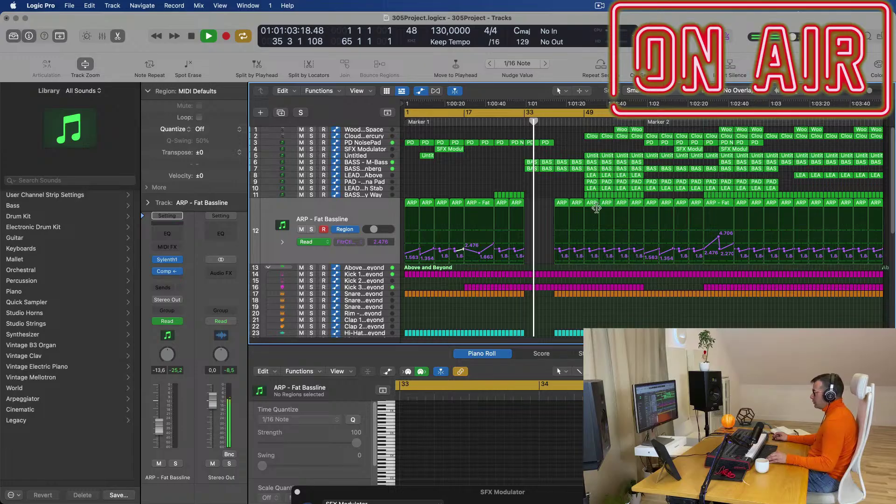
pyautogui.click(554, 123)
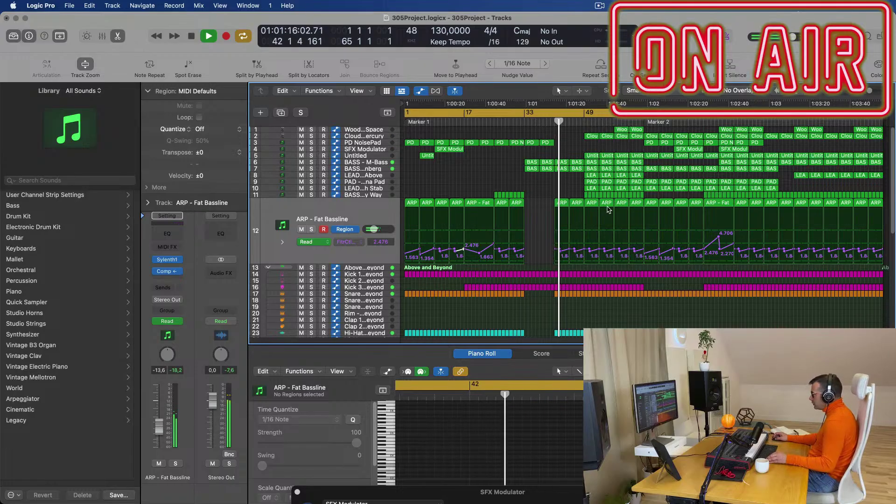
# Delete the eight BASS - Get Outta My Way regions between bars 57 and 65
pyautogui.click(622, 204)
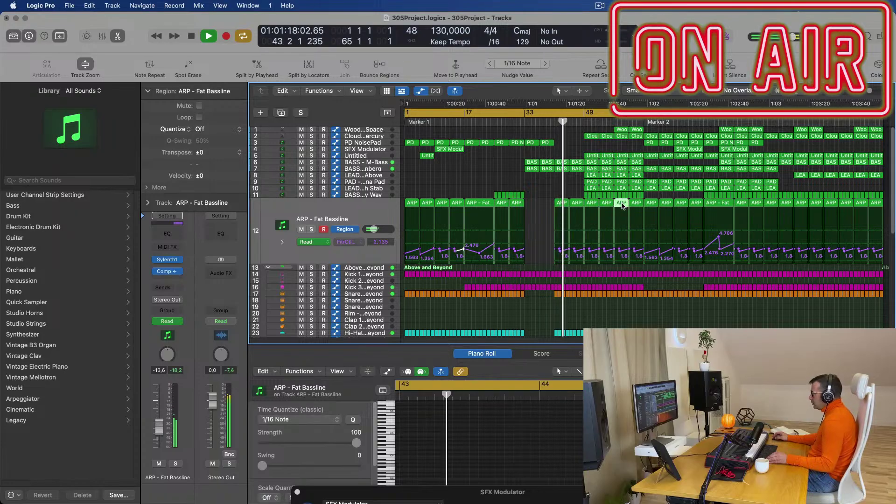
pyautogui.click(620, 195)
pyautogui.moveTo(656, 197); pyautogui.dragTo(630, 196)
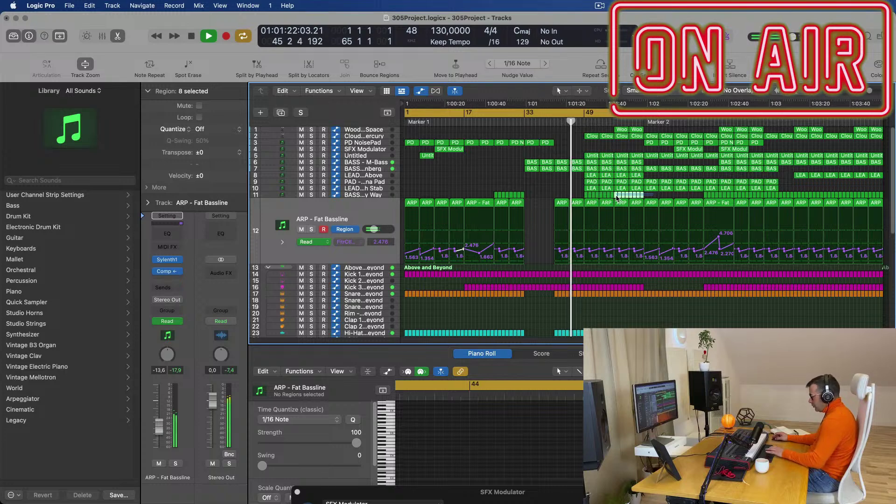
pyautogui.click(620, 198)
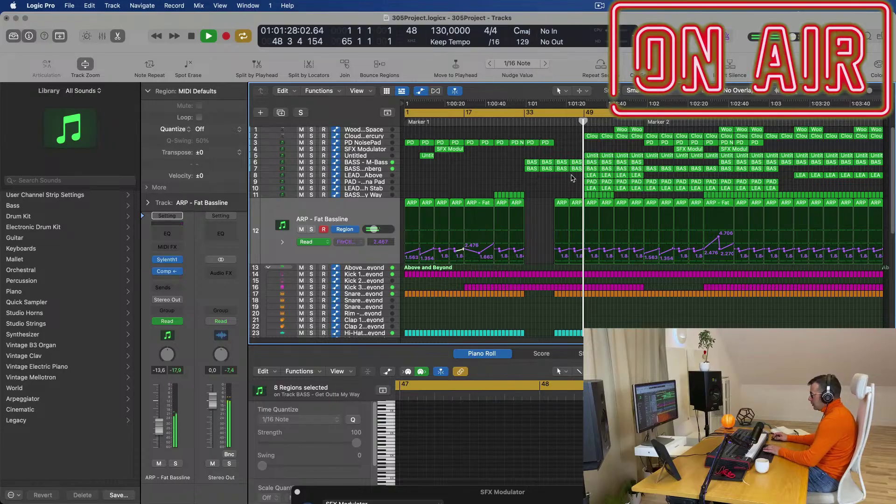
# Delete the twelve LEAD and PAD regions on tracks 8 to 10 between bars 49 and 65, and replay from just before bar 49
pyautogui.moveTo(574, 178); pyautogui.dragTo(628, 185)
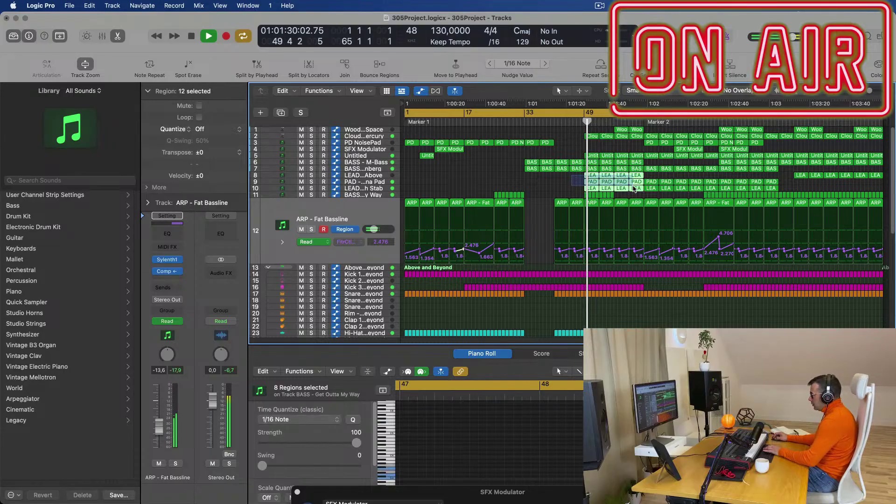
pyautogui.press('Delete')
pyautogui.click(579, 123)
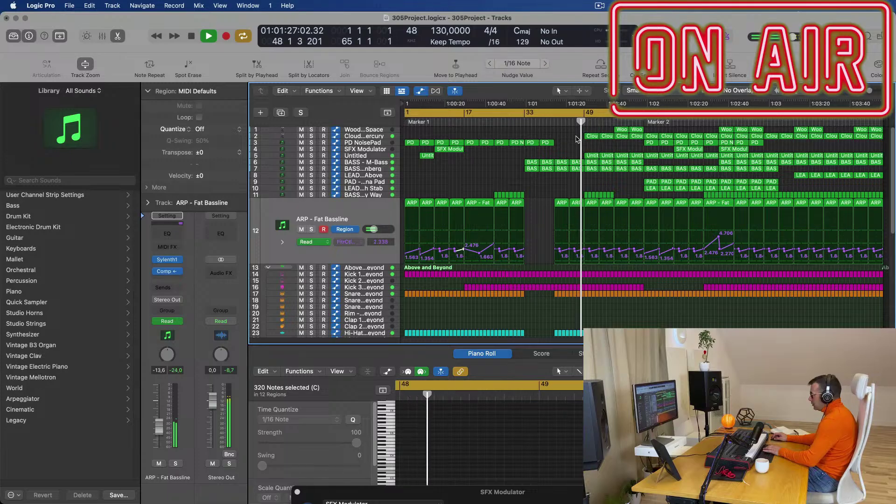
# Delete the Clouds of Mercury and Woodblock regions on tracks 1 and 2 between bars 49 and 65
pyautogui.click(591, 136)
pyautogui.press('Delete')
pyautogui.click(606, 136)
pyautogui.press('Delete')
pyautogui.moveTo(610, 131); pyautogui.dragTo(637, 137)
pyautogui.press('Delete')
# Delete the four Untitled regions on track 5 between bars 49 and 65
pyautogui.click(596, 155)
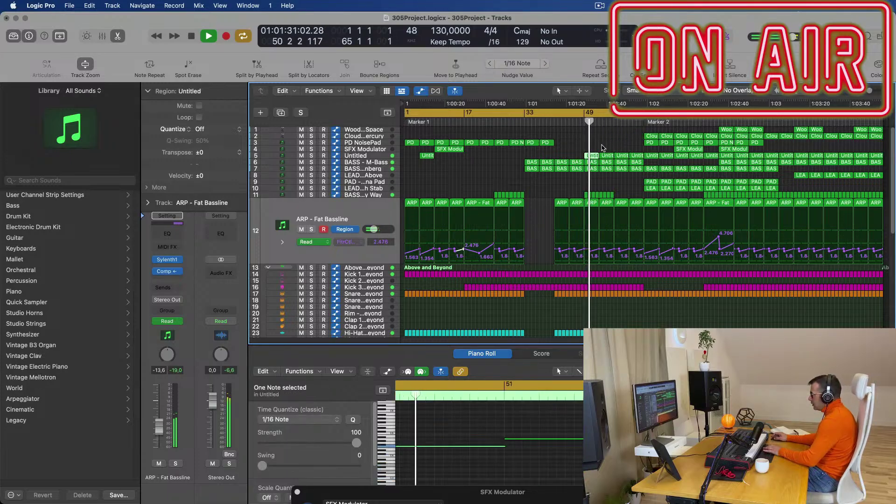
pyautogui.press('Delete')
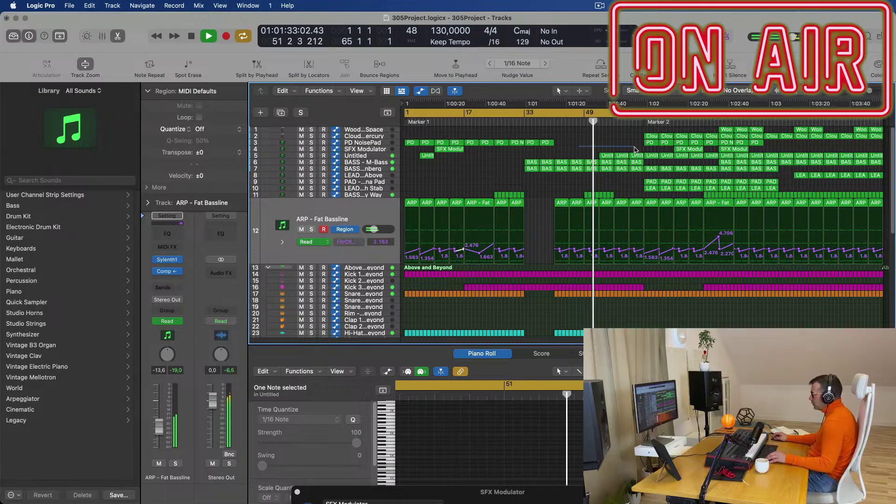
pyautogui.moveTo(635, 149); pyautogui.dragTo(598, 159)
pyautogui.press('Delete')
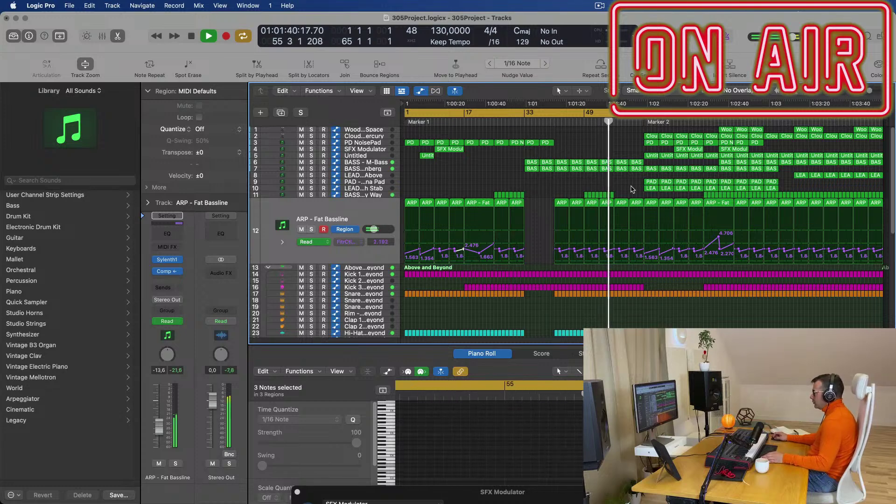
# Delete the Clouds of Mercury, PD NoisePad and Untitled regions on tracks 2, 3 and 5 between bars 65 and 81
pyautogui.moveTo(663, 138); pyautogui.dragTo(701, 141)
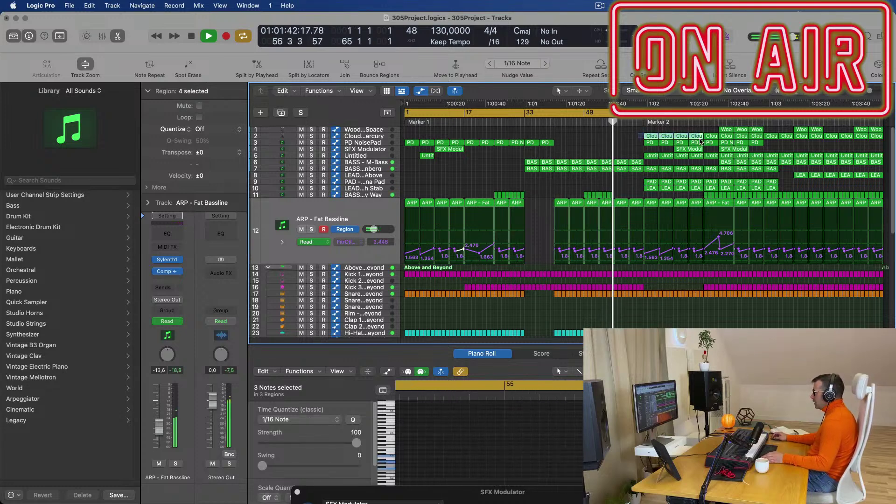
pyautogui.press('Delete')
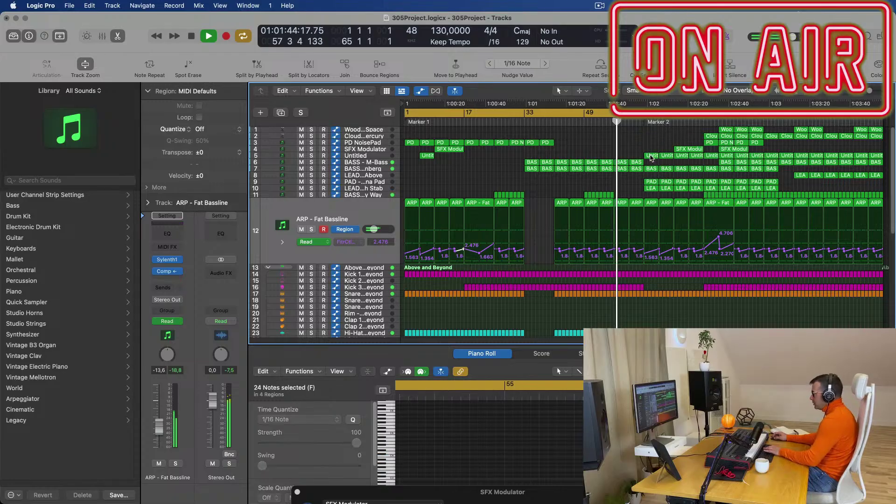
pyautogui.click(650, 158)
pyautogui.press('Delete')
pyautogui.click(668, 156)
pyautogui.press('Delete')
pyautogui.click(693, 157)
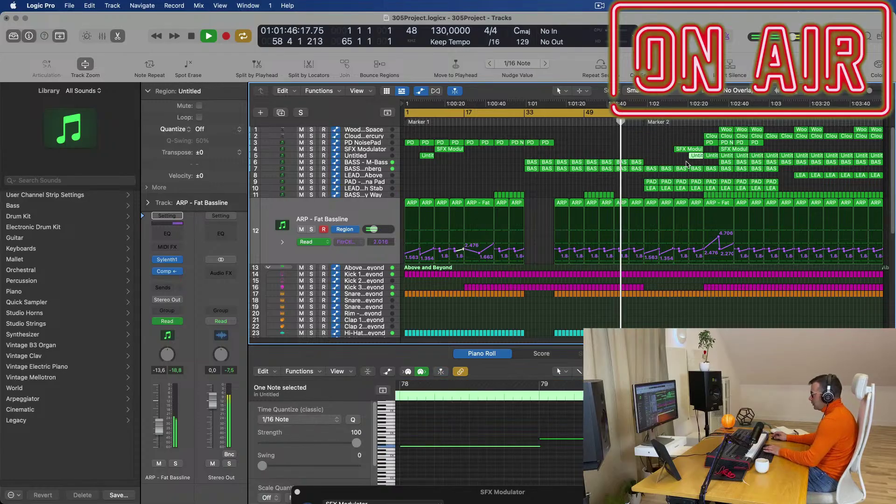
pyautogui.press('Delete')
# Delete the four BASS - Wippenberg regions on track 7 between bars 65 and 81
pyautogui.click(652, 169)
pyautogui.press('Delete')
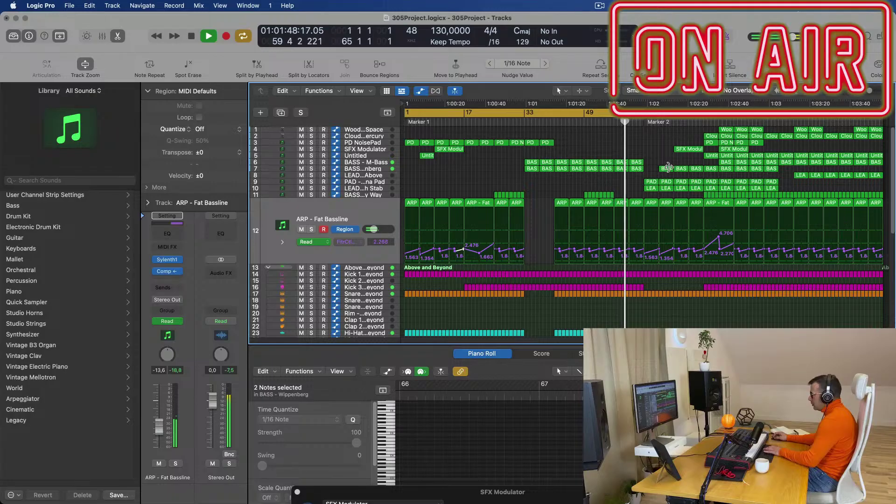
pyautogui.click(669, 167)
pyautogui.press('Delete')
pyautogui.click(683, 168)
pyautogui.press('Delete')
pyautogui.click(699, 169)
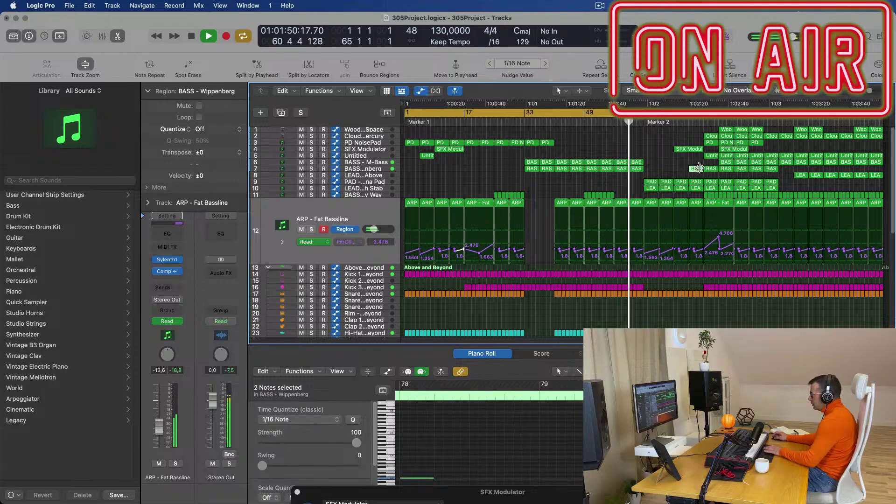
pyautogui.press('Delete')
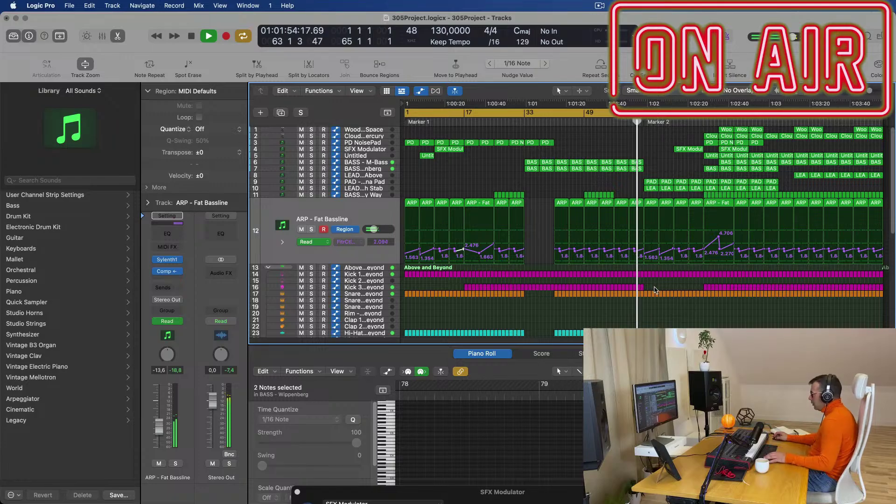
# Delete the Above and Beyond and Modern TR-707 drum regions between about bars 58 and 65, and replay from just before the gap
pyautogui.scroll(-3, 656, 309)
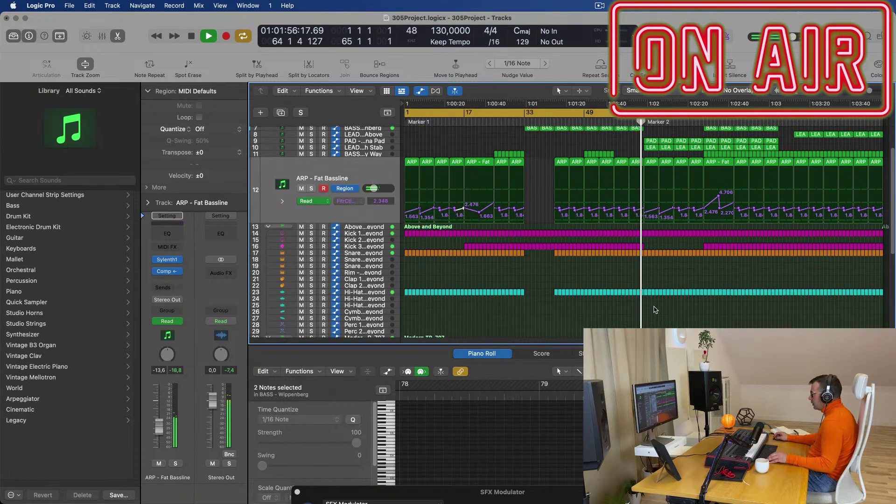
pyautogui.scroll(3, 569, 135)
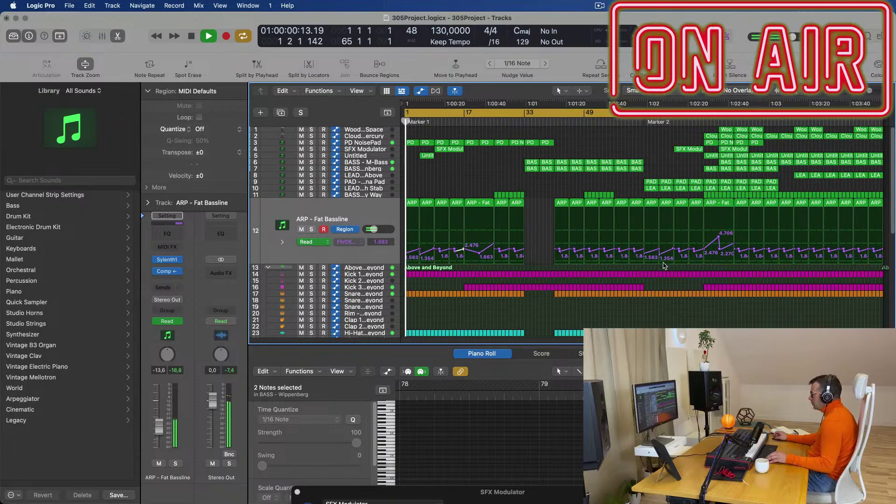
pyautogui.click(557, 124)
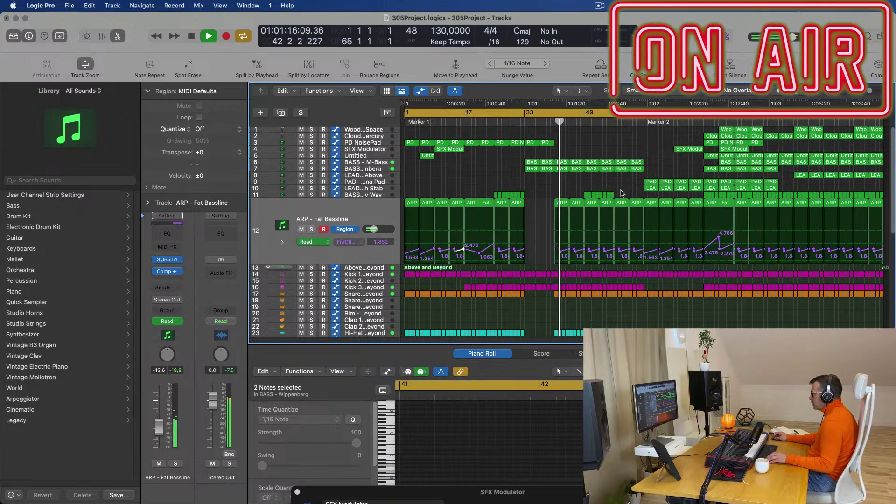
pyautogui.scroll(-2, 625, 225)
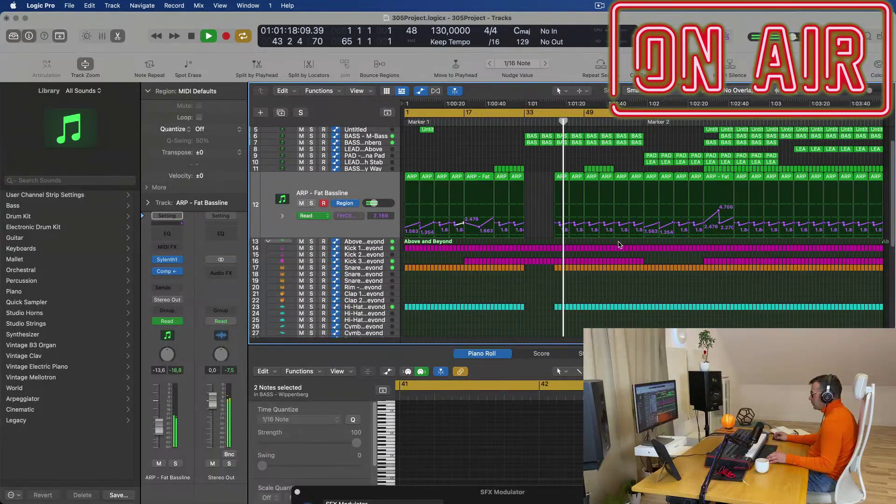
pyautogui.moveTo(618, 245); pyautogui.dragTo(643, 303)
pyautogui.press('Delete')
pyautogui.click(612, 120)
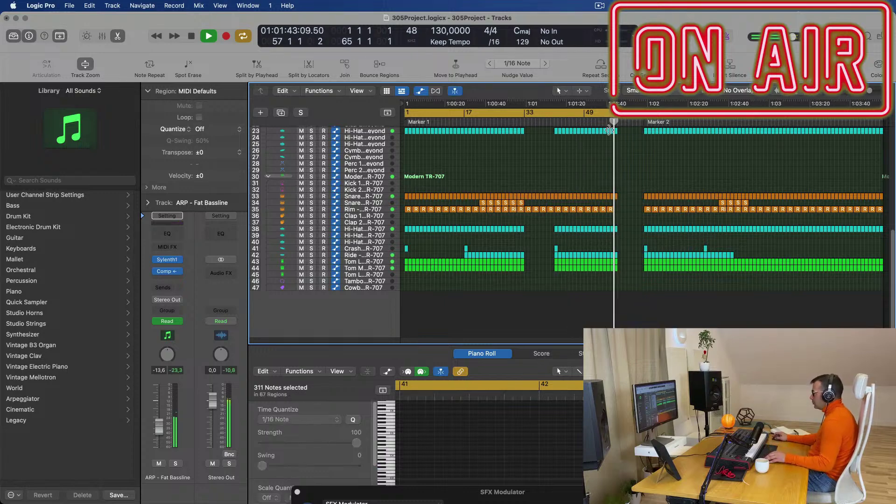
# Delete the remaining one-bar drum regions at bar 57 on the Above and Beyond and Modern TR-707 tracks
pyautogui.scroll(5, 618, 140)
pyautogui.scroll(2, 630, 177)
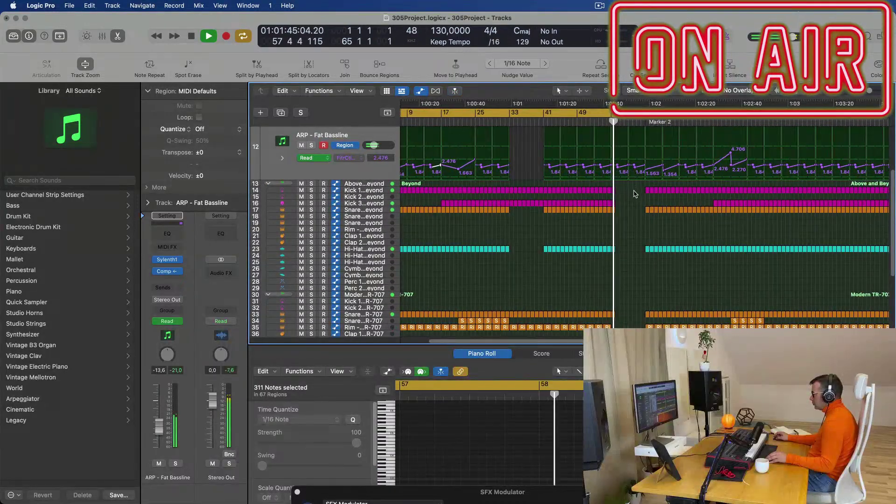
pyautogui.scroll(3, 625, 188)
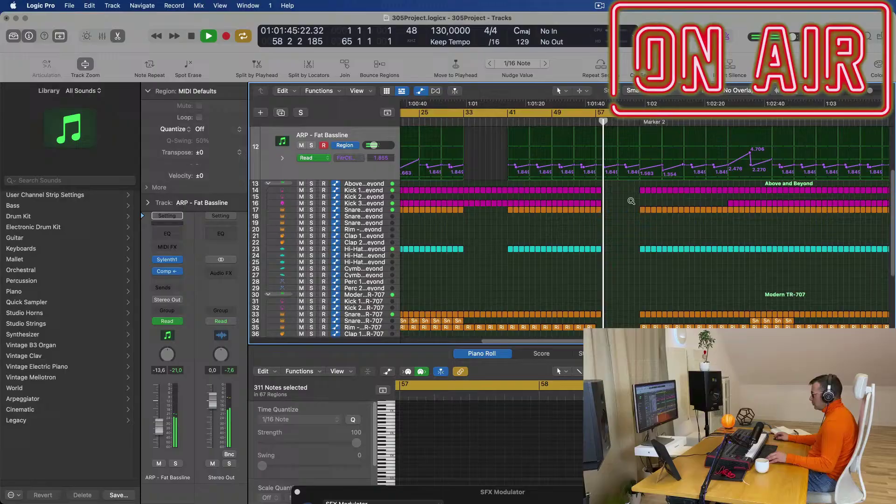
pyautogui.click(558, 121)
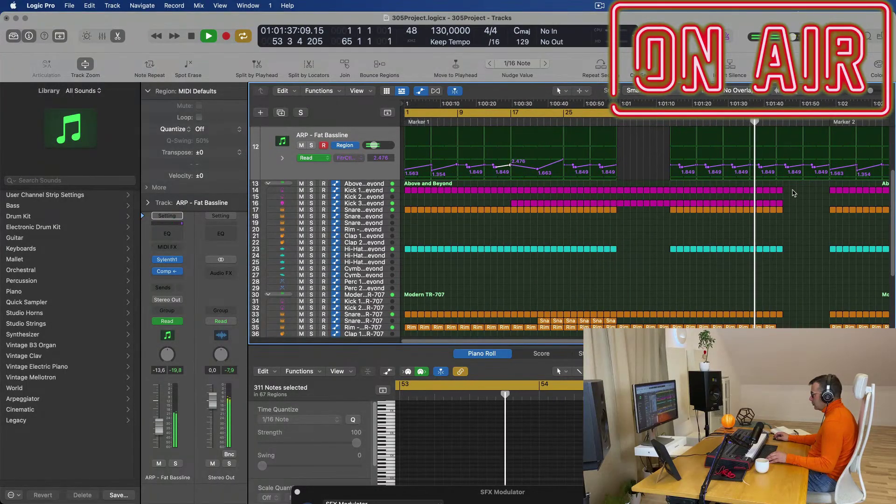
pyautogui.moveTo(792, 190); pyautogui.dragTo(782, 264)
pyautogui.click(784, 259)
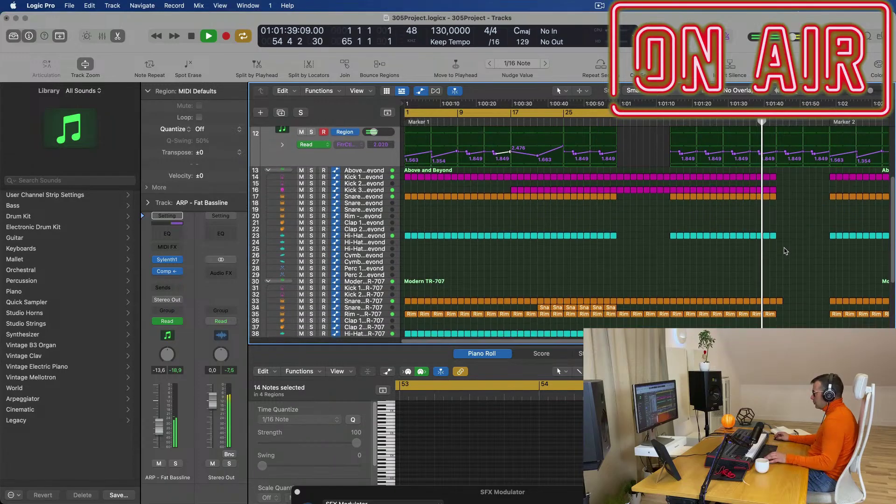
pyautogui.scroll(-6, 812, 233)
pyautogui.moveTo(812, 225); pyautogui.dragTo(777, 320)
pyautogui.press('BackSpace')
pyautogui.scroll(-3, 784, 233)
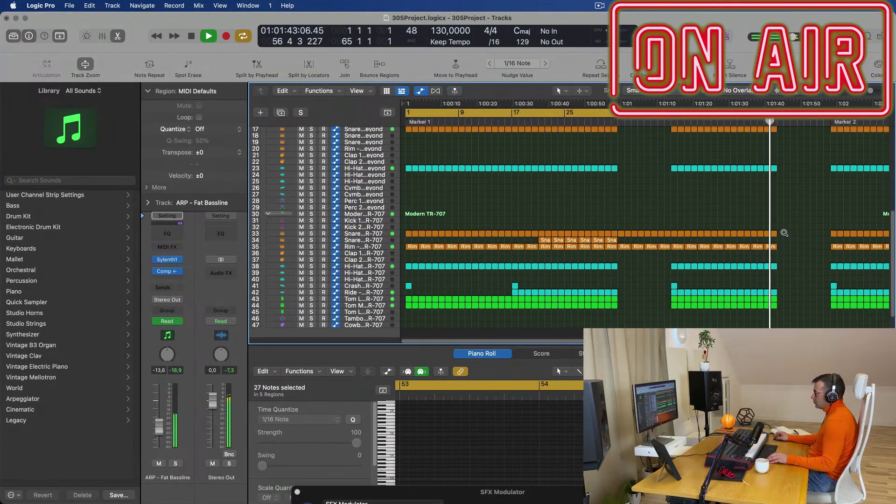
# Delete the four BASS regions on tracks 6 and 7 between bars 57 and 65
pyautogui.scroll(6, 717, 212)
pyautogui.scroll(-2, 714, 211)
pyautogui.scroll(-2, 714, 206)
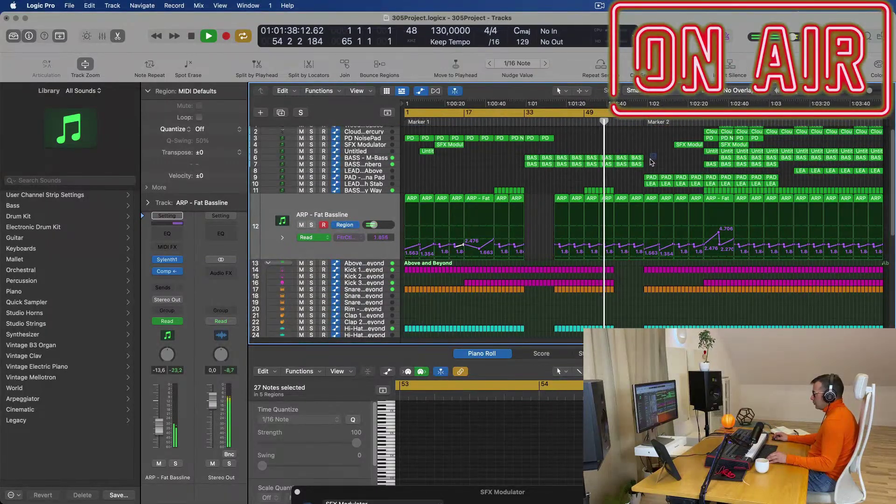
pyautogui.moveTo(650, 160); pyautogui.dragTo(625, 169)
pyautogui.press('BackSpace')
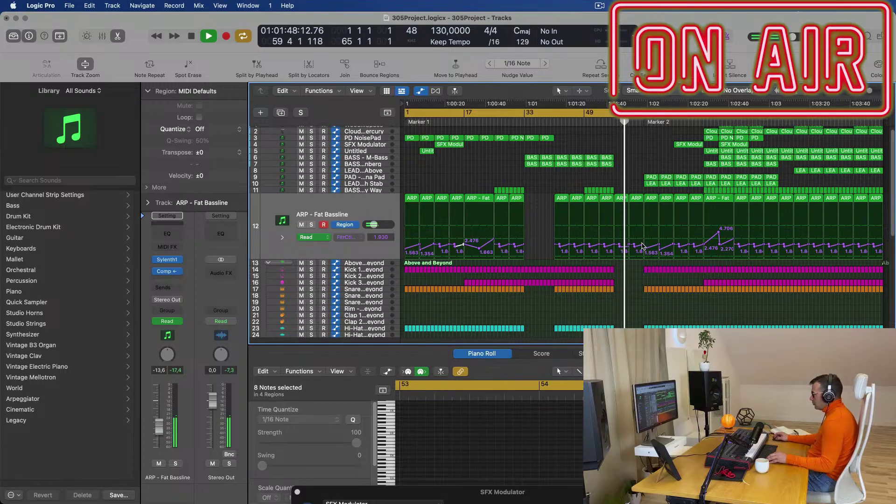
# Flatten the ARP - Fat Bassline automation before bar 65 with points at 1.898 and 1.958, and replay from about bar 53
pyautogui.keyDown('ctrl'); pyautogui.keyDown('alt'); pyautogui.click(642, 246); pyautogui.keyUp('alt'); pyautogui.keyUp('ctrl')
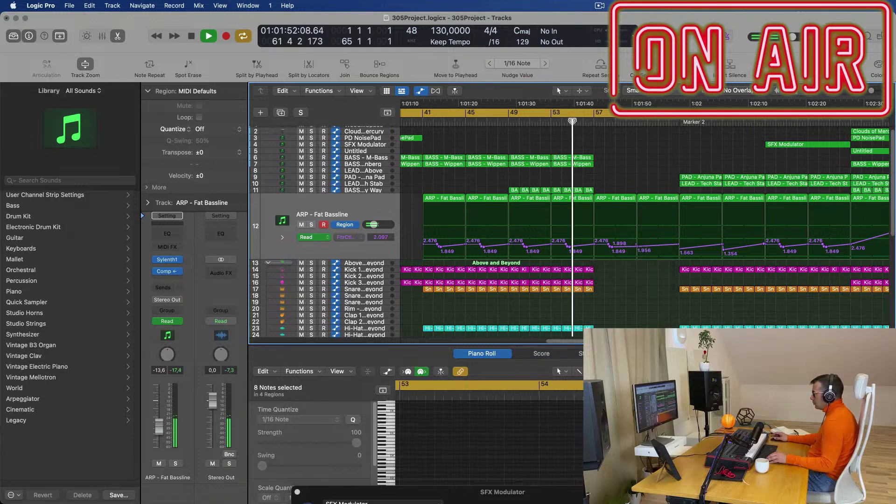
pyautogui.click(572, 120)
# Copy two PAD - Anjuna Pad and two LEAD - Tech Stab regions into bars 57 to 65
pyautogui.scroll(-5, 610, 162)
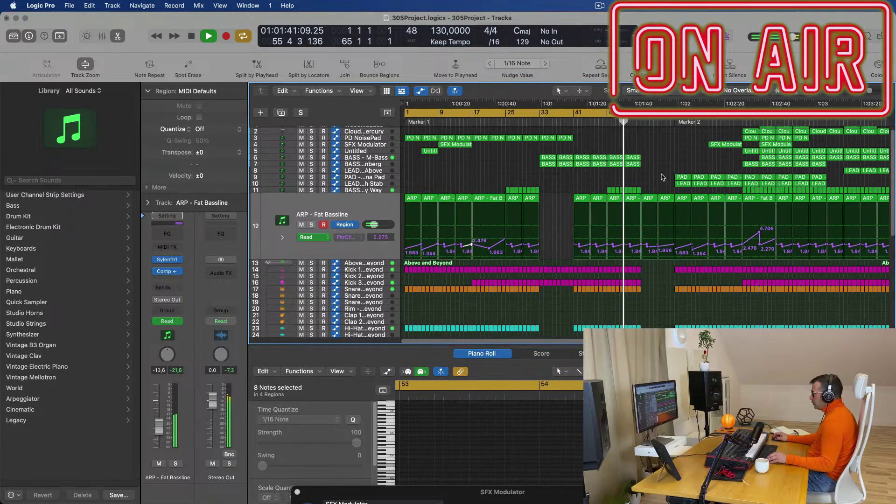
pyautogui.moveTo(652, 172); pyautogui.dragTo(636, 182)
pyautogui.moveTo(635, 148); pyautogui.dragTo(636, 148)
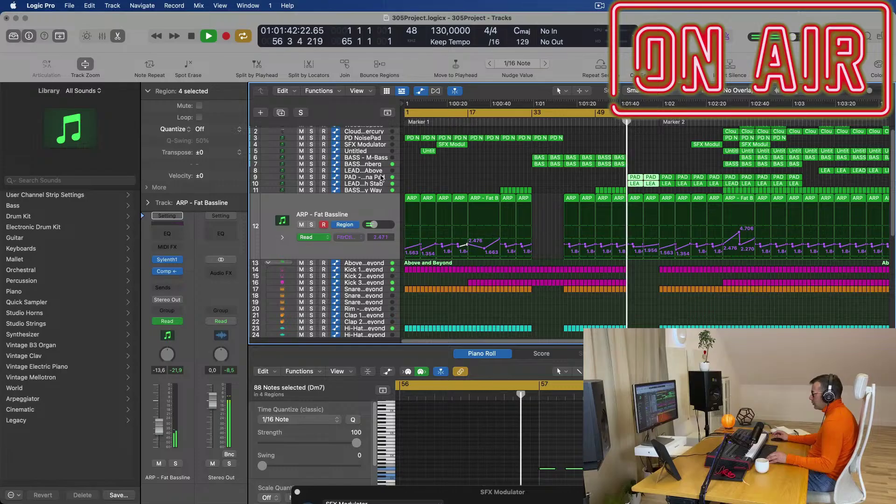
# Route the output of the PAD - Anjuna Pad track to Bus 8
pyautogui.click(381, 177)
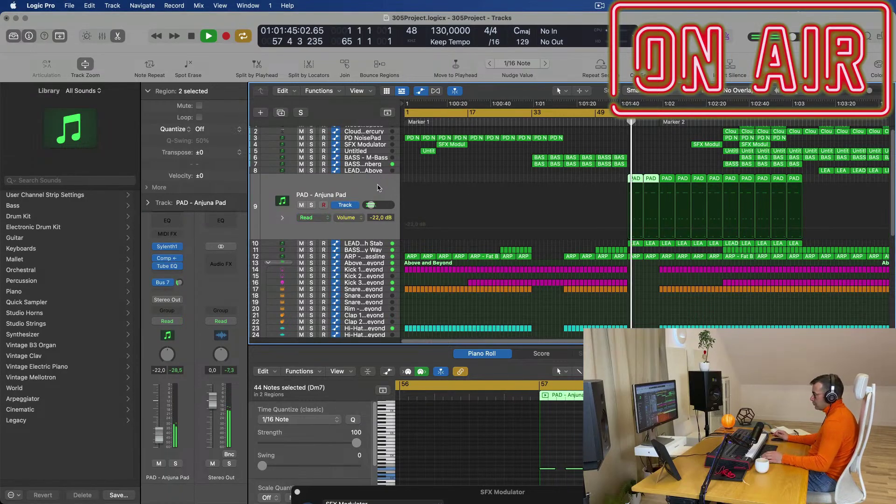
pyautogui.click(621, 123)
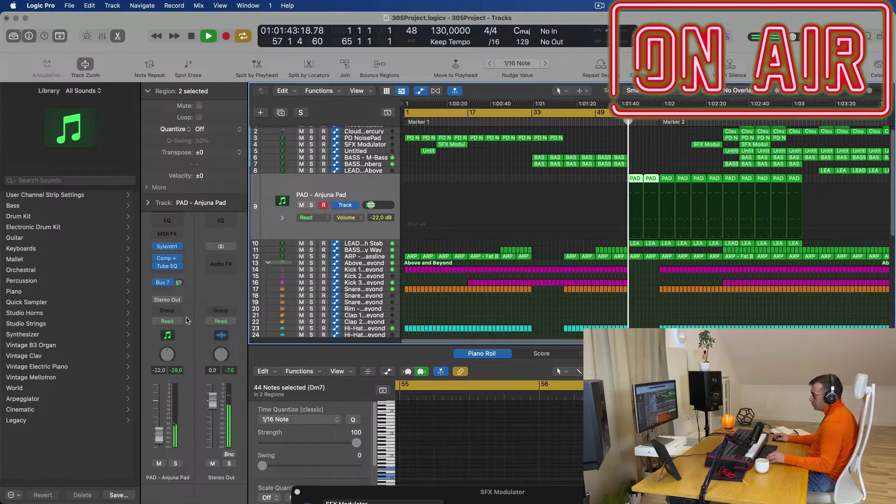
pyautogui.click(180, 300)
pyautogui.moveTo(187, 341)
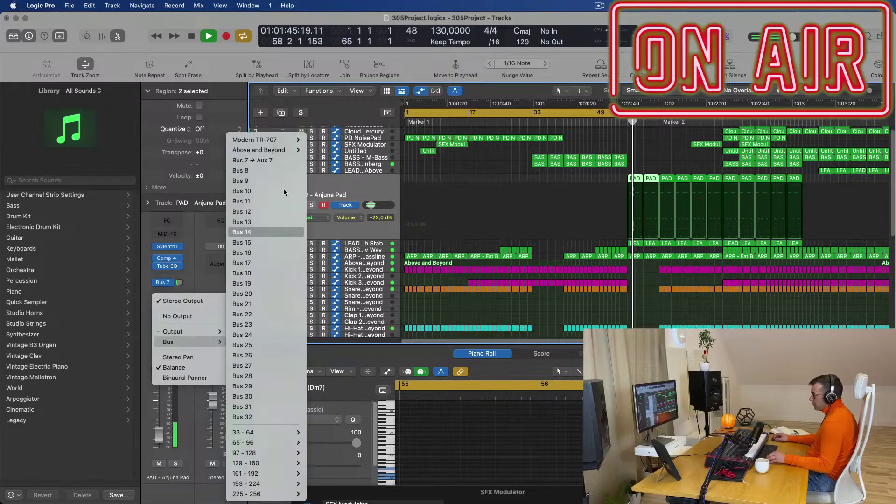
pyautogui.click(285, 172)
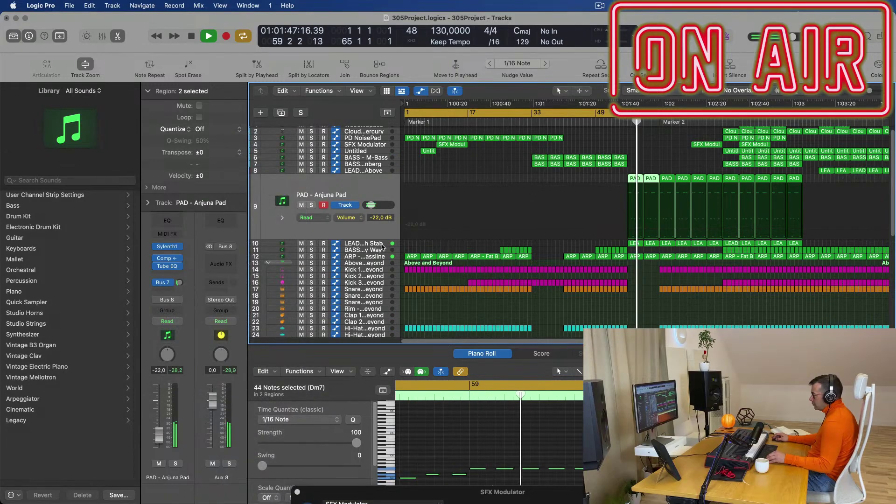
# Route the output of the LEAD - Tech Stab track to Bus 8
pyautogui.click(382, 247)
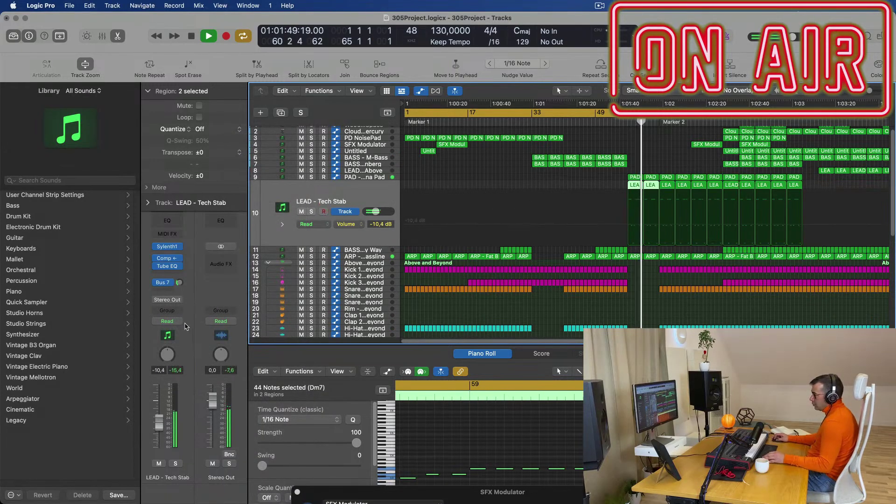
pyautogui.click(179, 302)
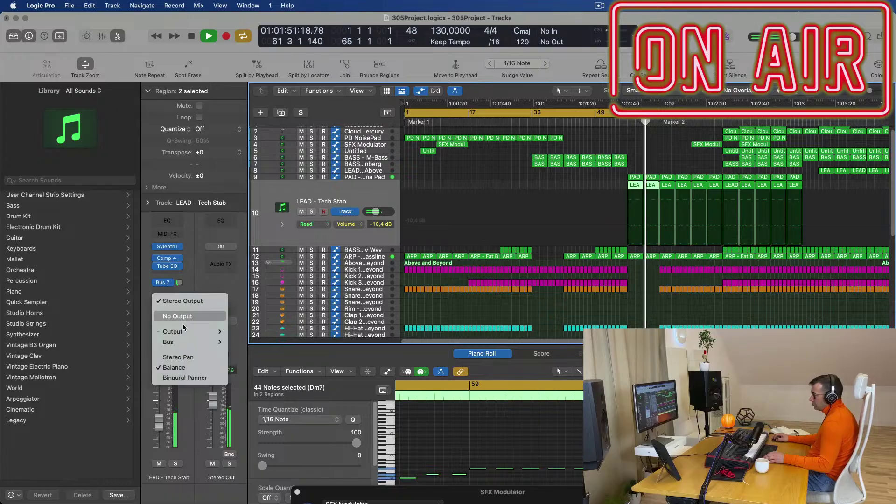
pyautogui.moveTo(185, 332)
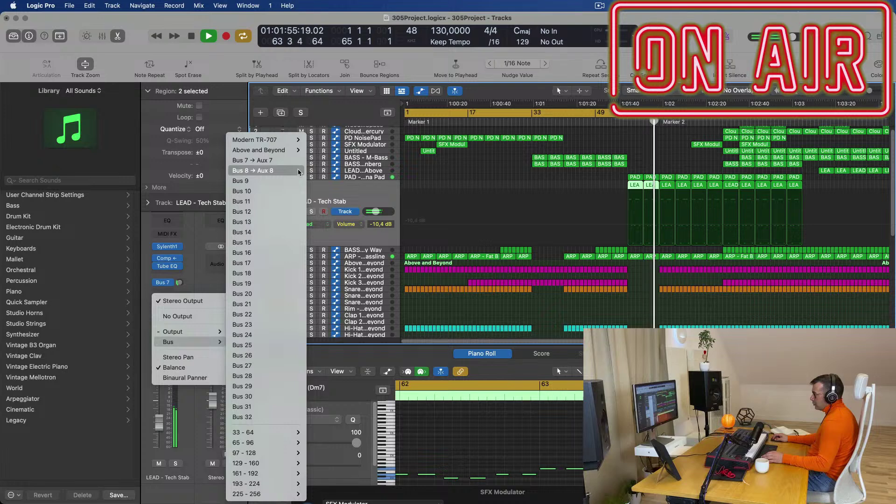
pyautogui.click(298, 171)
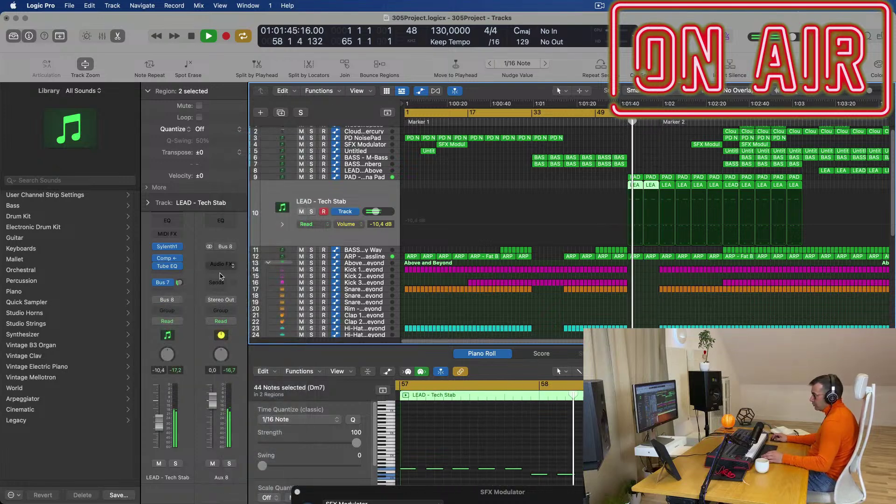
# Add a Channel EQ to Aux 8 with its high-cut filter lowered to about 300 Hz, and replay from just before bar 57
pyautogui.click(224, 226)
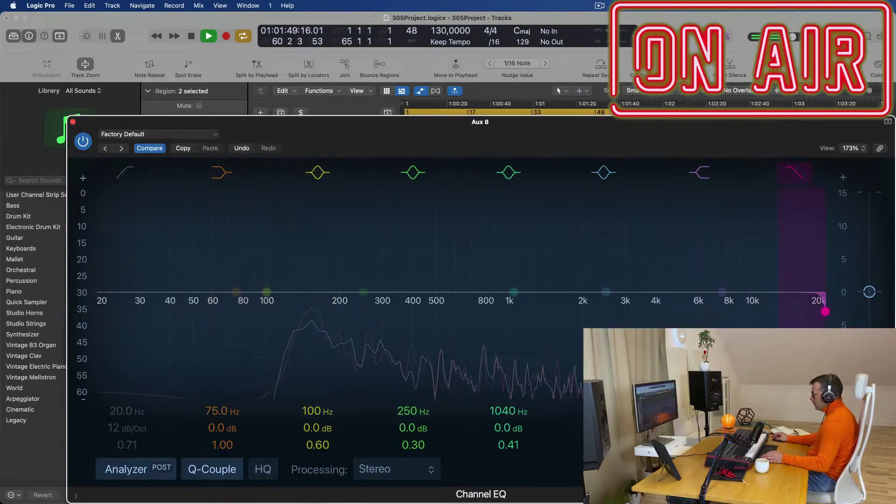
pyautogui.moveTo(825, 312); pyautogui.dragTo(391, 311)
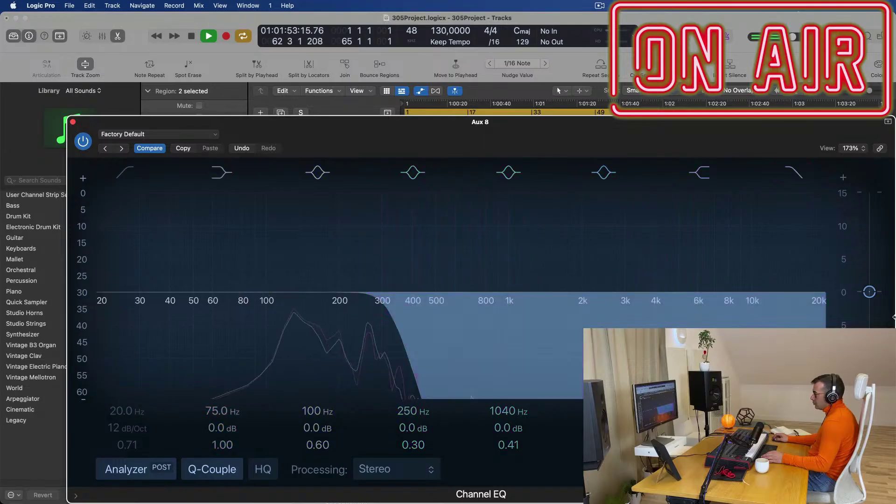
pyautogui.moveTo(397, 140); pyautogui.dragTo(537, 503)
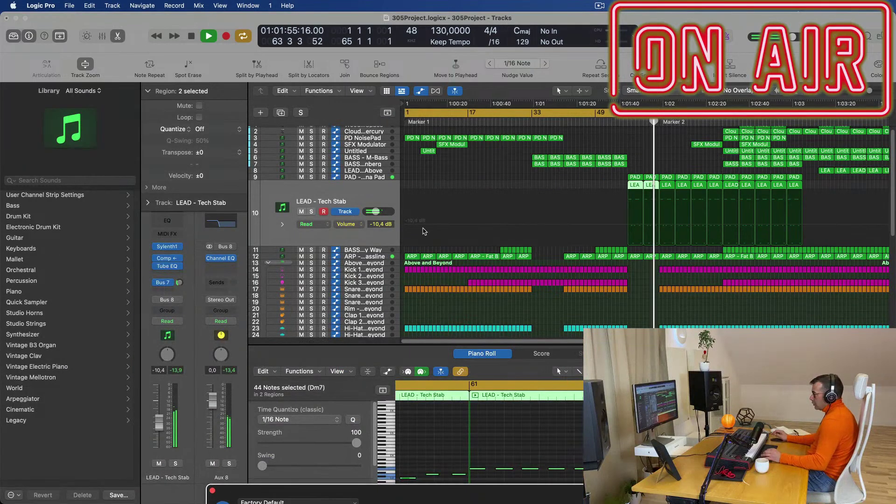
pyautogui.click(624, 123)
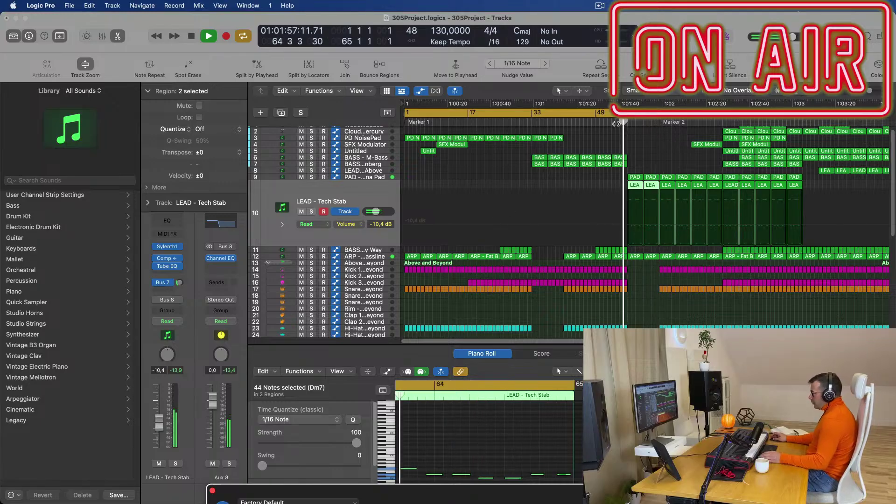
# Turn the Bus 7 sends of the LEAD - Tech Stab and PAD - Anjuna Pad tracks all the way down
pyautogui.moveTo(179, 283); pyautogui.dragTo(192, 321)
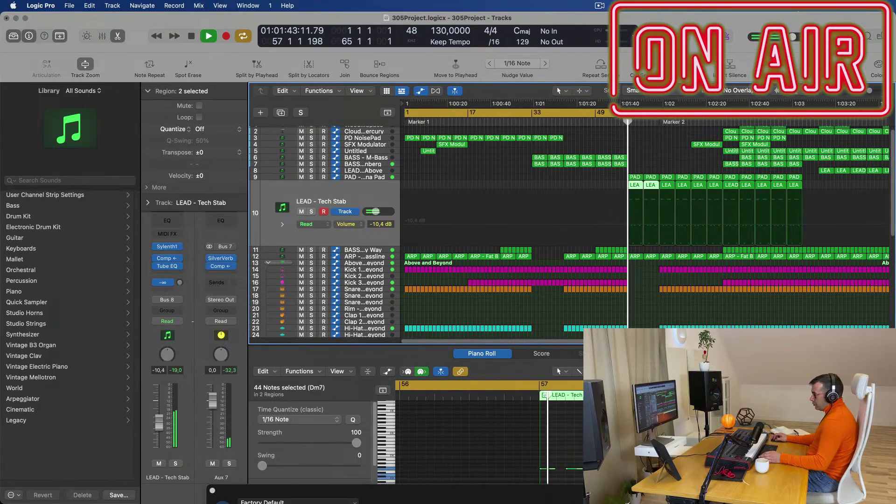
pyautogui.click(373, 178)
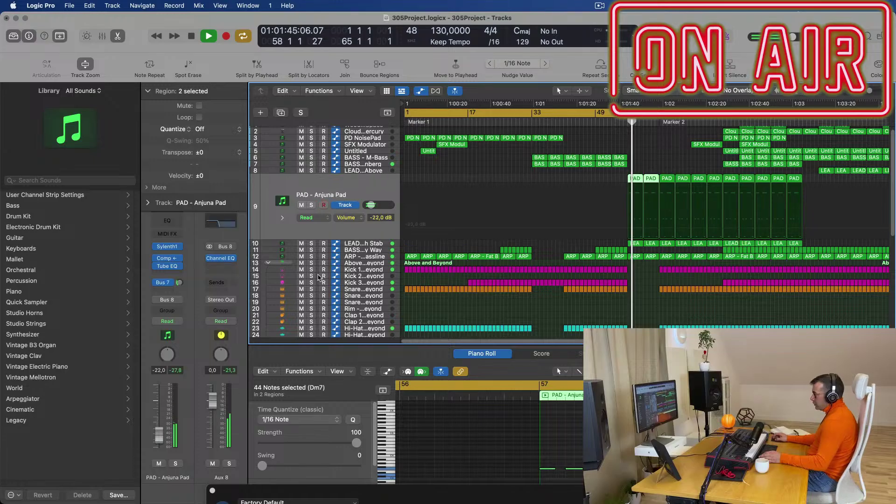
pyautogui.click(180, 283)
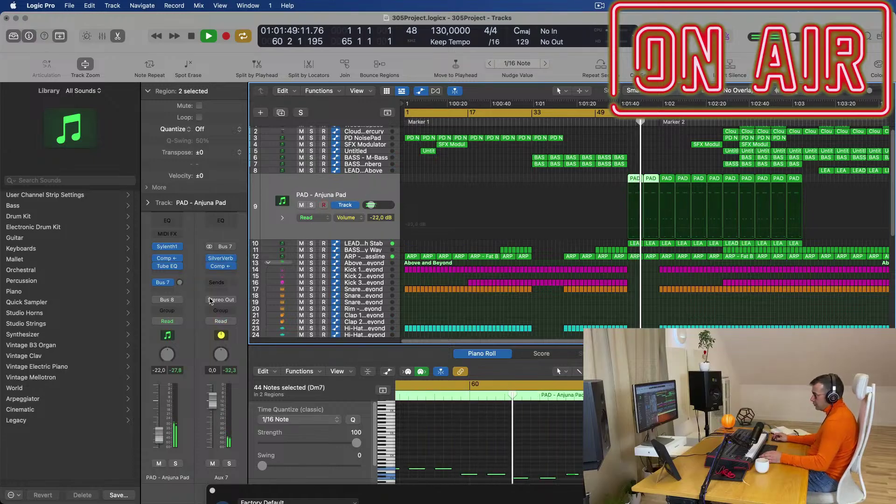
# Add a Bus 7 send to the Aux 7 channel and set its level to -7.1
pyautogui.click(216, 282)
pyautogui.moveTo(234, 298)
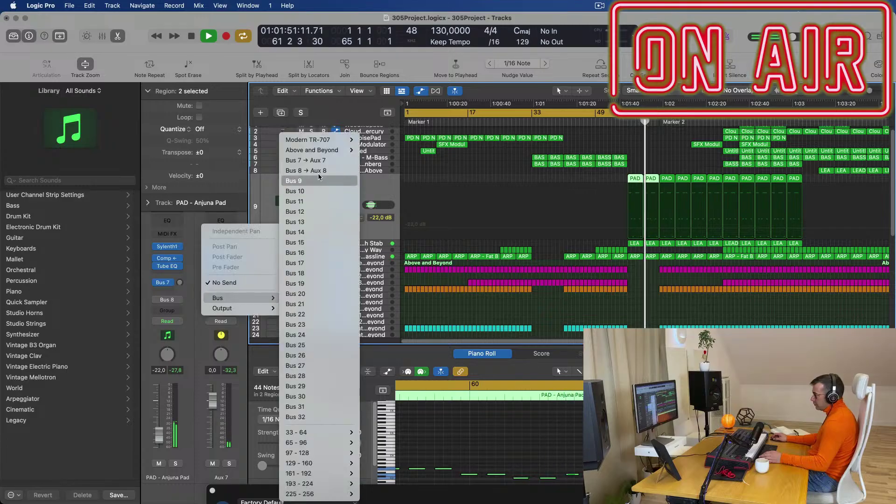
pyautogui.click(306, 160)
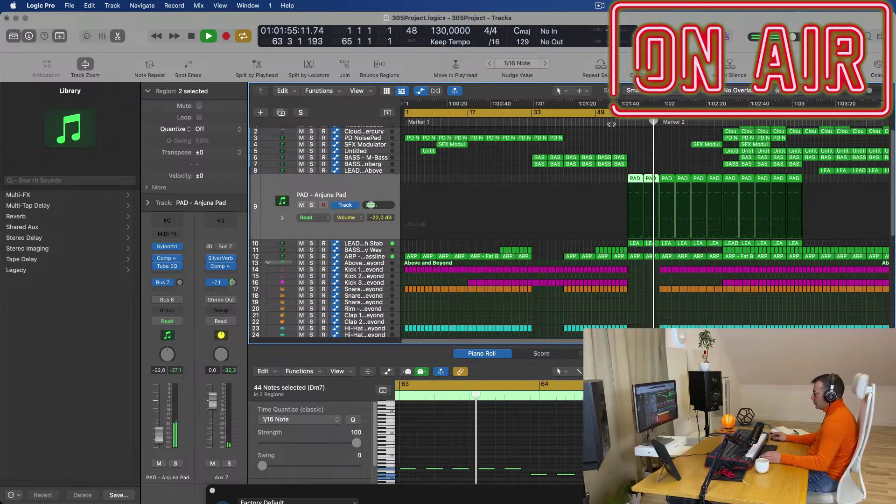
# Replay from just before bar 57, and check the Aux 7 and Aux 8 channels in the mixer
pyautogui.click(624, 123)
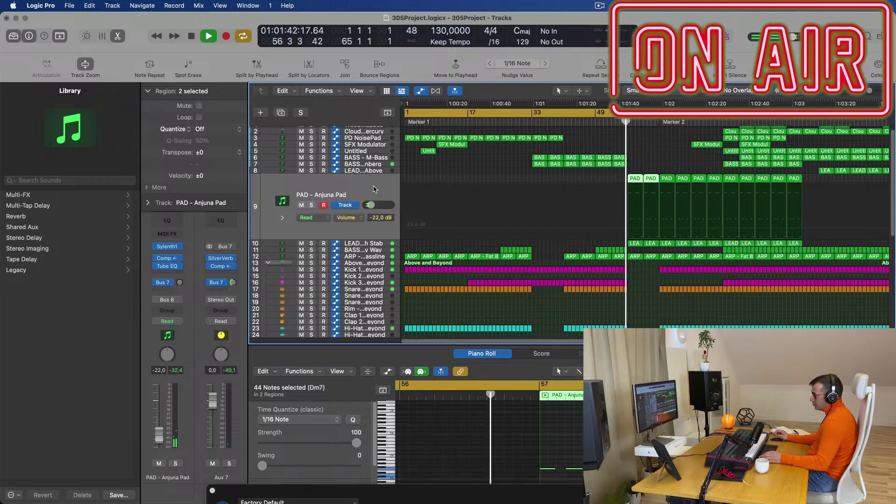
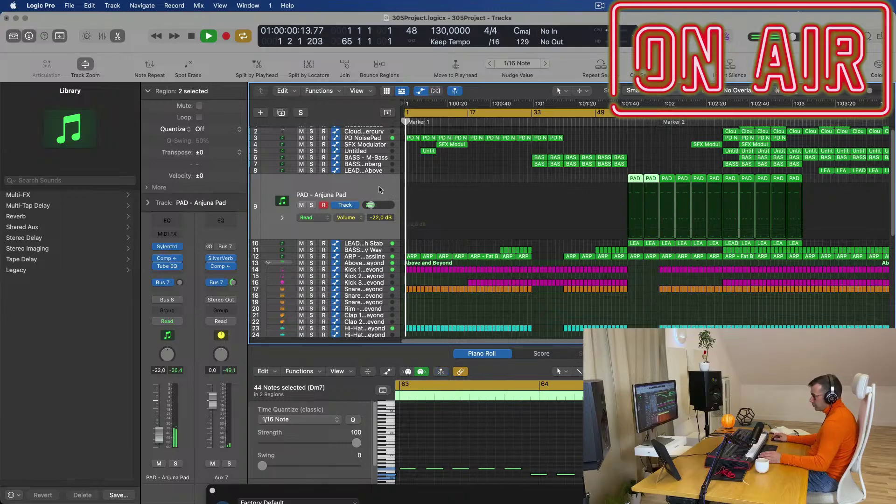
pyautogui.press('x')
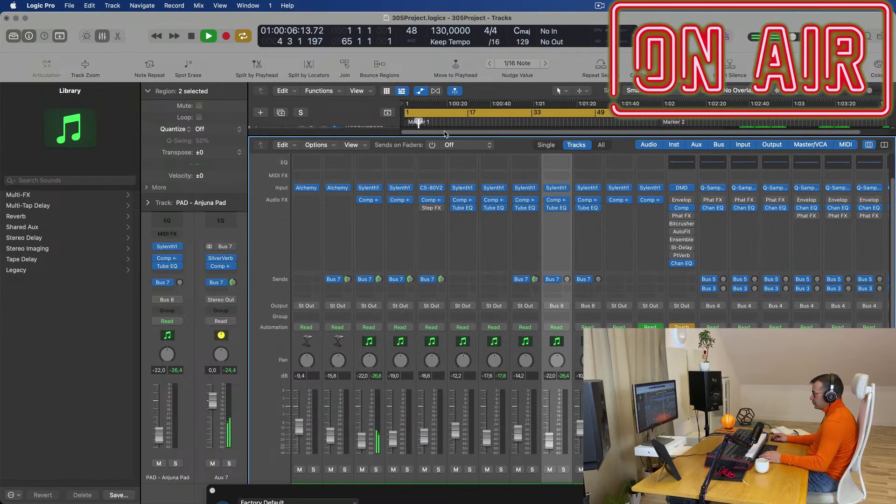
pyautogui.hscroll(10, 522, 220)
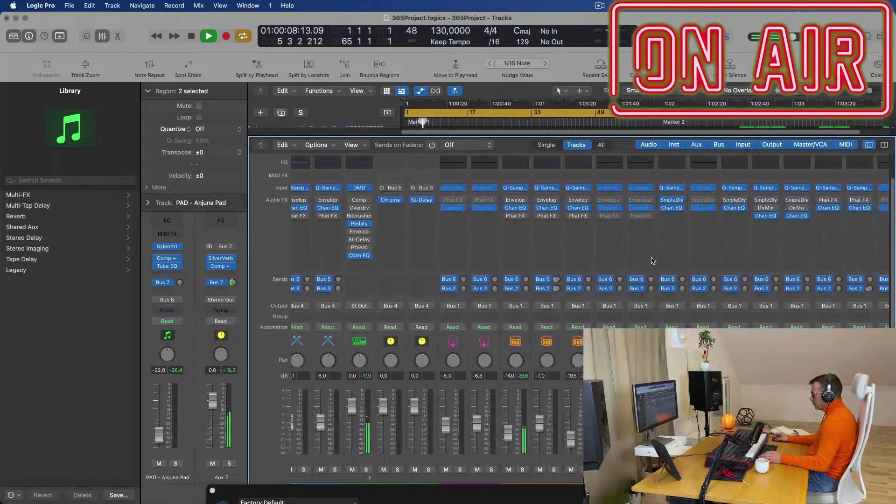
pyautogui.hscroll(3, 656, 258)
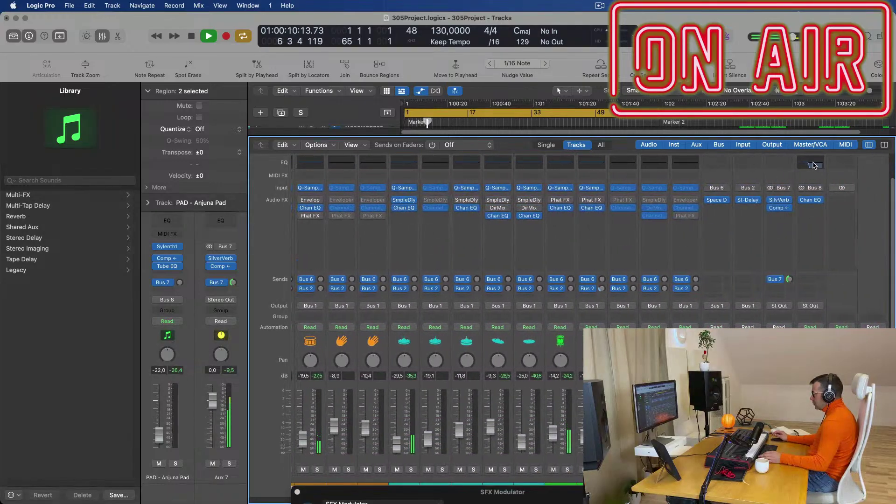
pyautogui.press('x')
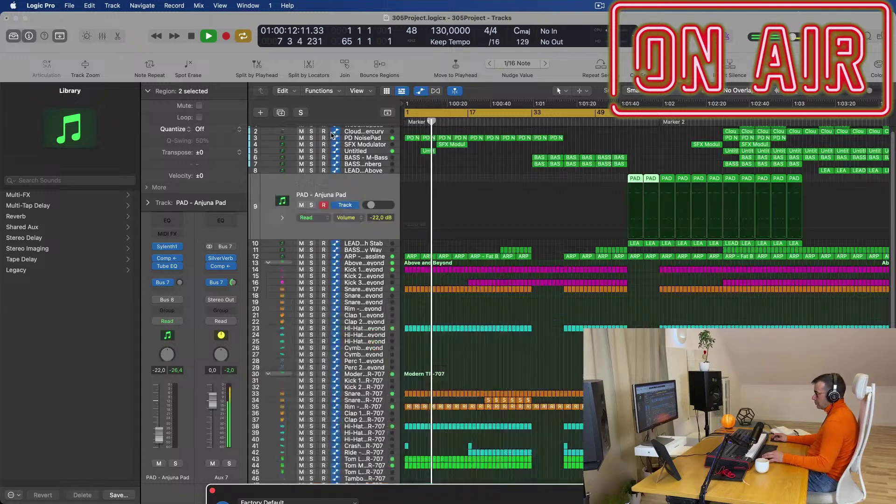
pyautogui.press('space')
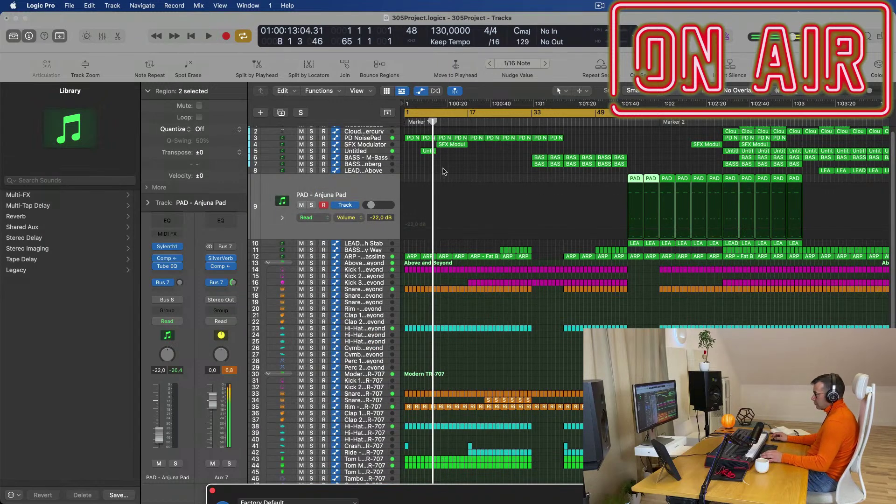
# Bypass the CS-80V2 instrument on the Untitled track and compare playback from the start of the song
pyautogui.click(367, 151)
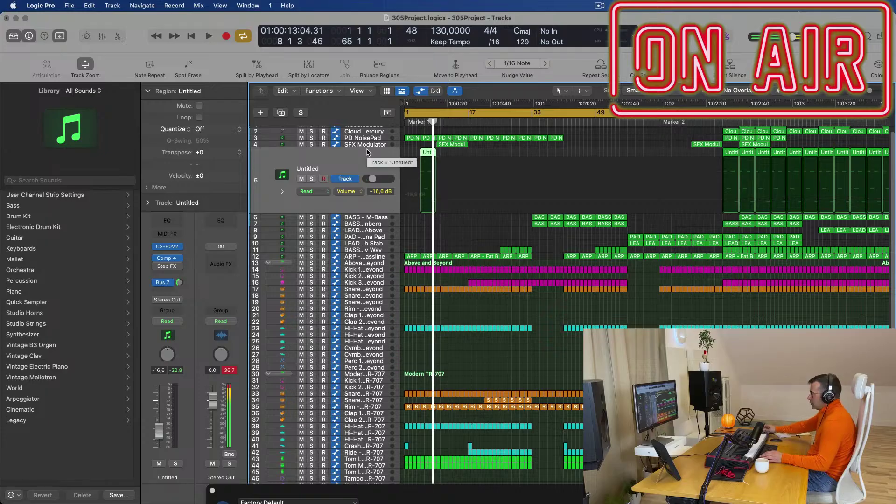
pyautogui.press('Return')
pyautogui.press('space')
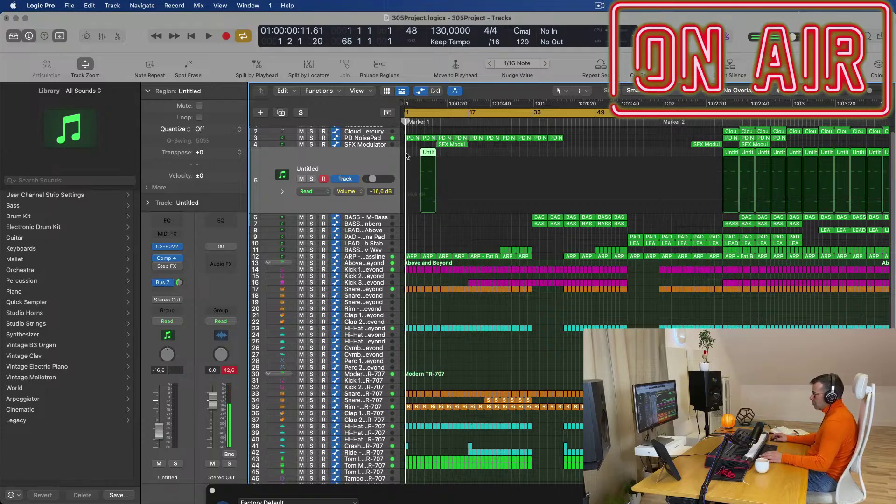
pyautogui.press('space')
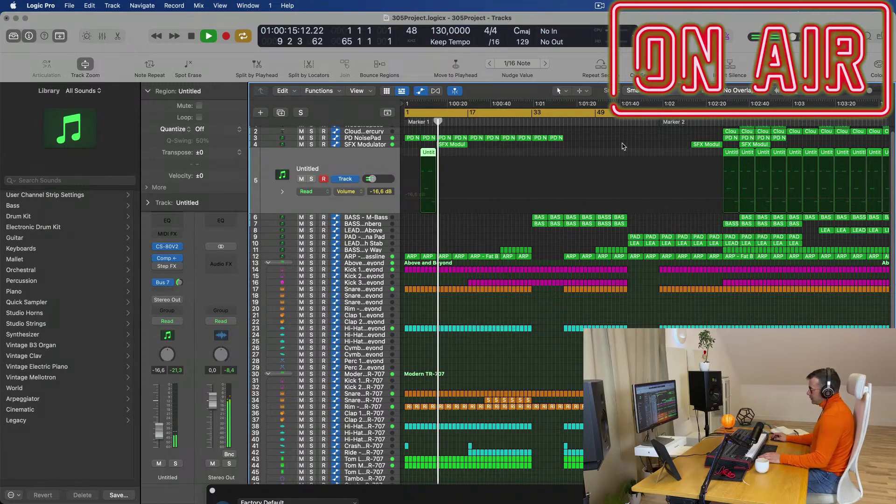
pyautogui.press('space')
pyautogui.press('Return')
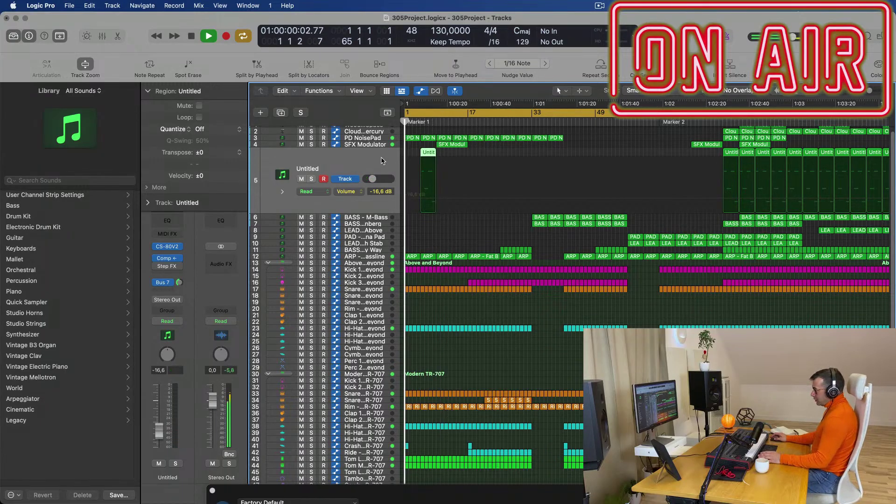
pyautogui.press('space')
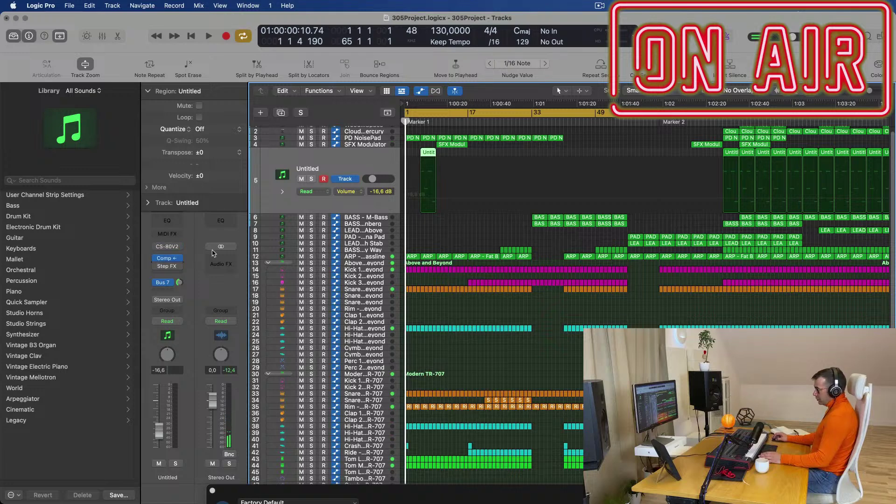
pyautogui.press('space')
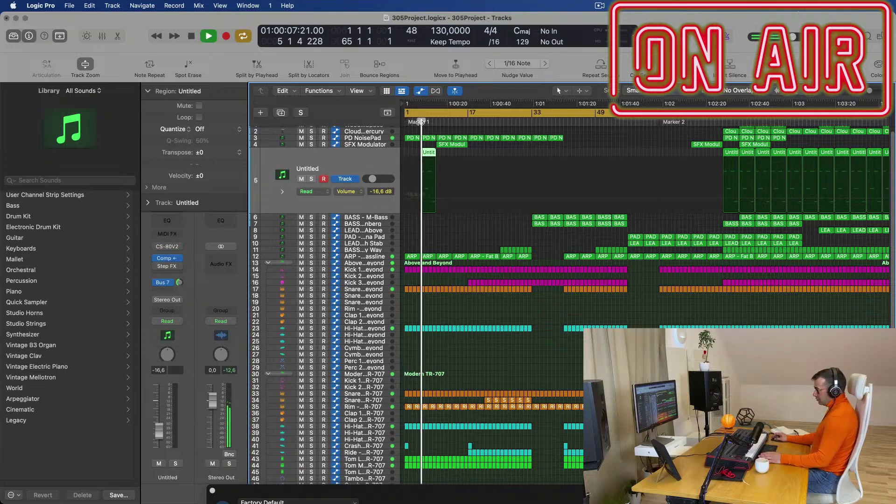
pyautogui.press('space')
pyautogui.press('space')
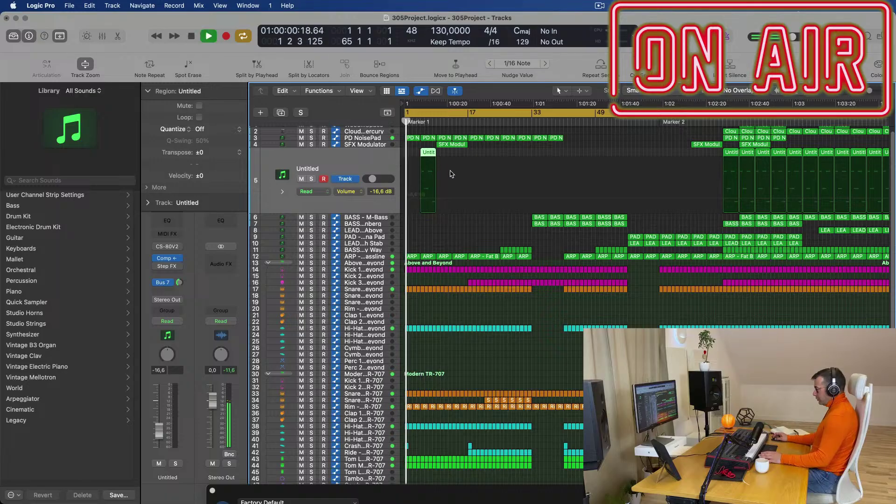
# Create an arrangement track for the Aux 8 channel and set its automation mode to Touch
pyautogui.click(624, 121)
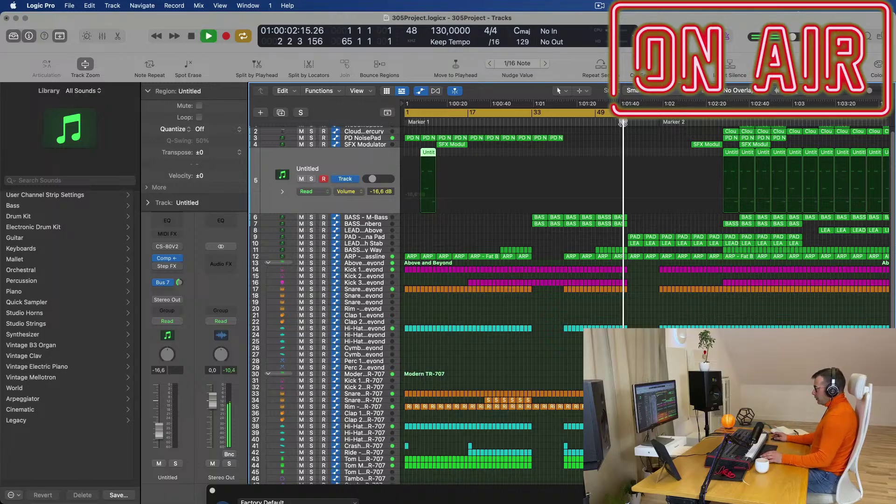
pyautogui.click(374, 243)
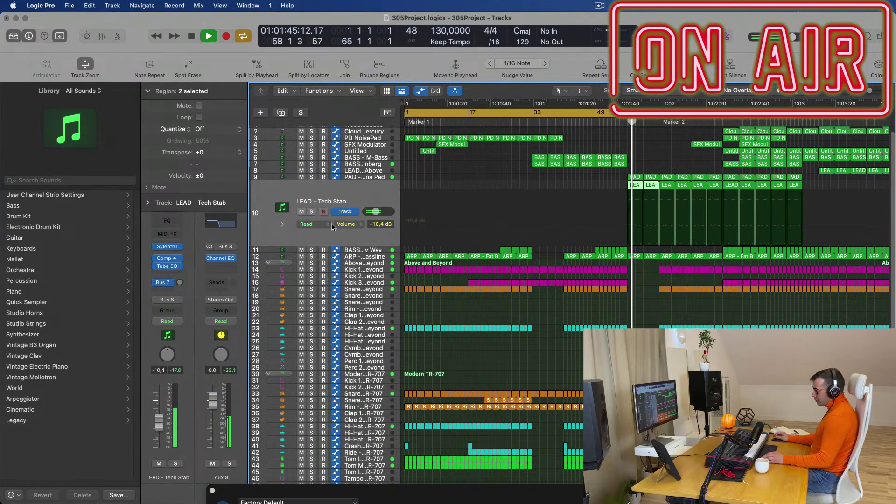
pyautogui.rightClick(235, 477)
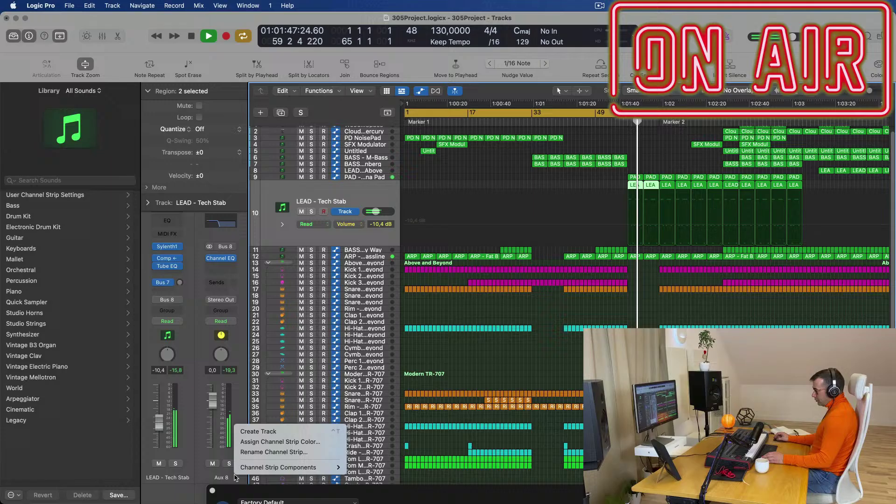
pyautogui.click(275, 432)
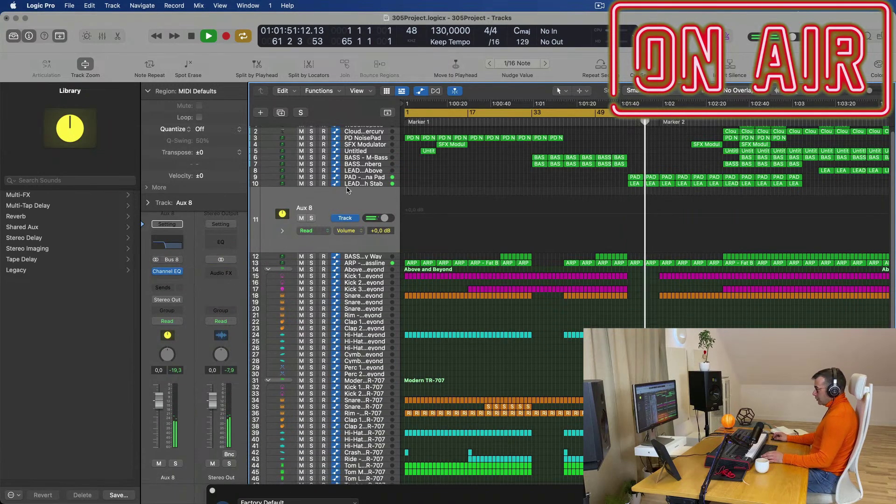
pyautogui.press('Return')
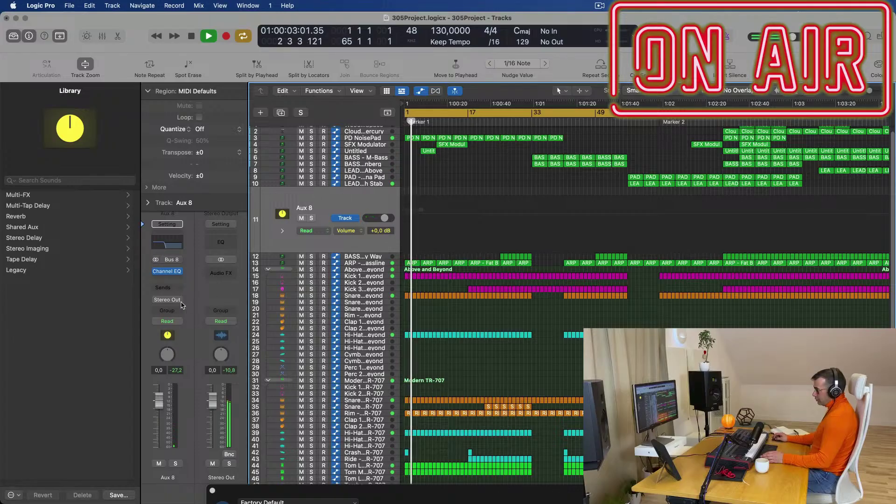
pyautogui.click(176, 326)
pyautogui.click(175, 335)
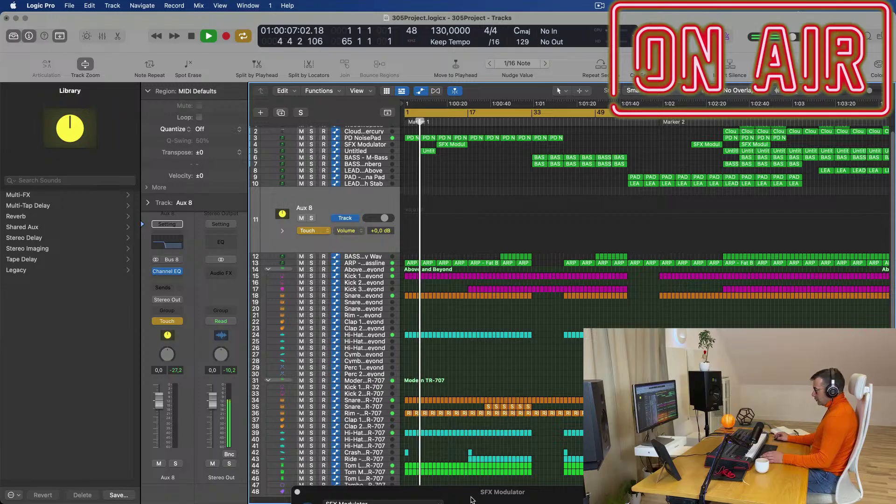
# Close the floating SFX Modulator window and select the PD NoisePad track, with the playhead returned to the start
pyautogui.moveTo(471, 494); pyautogui.dragTo(348, 131)
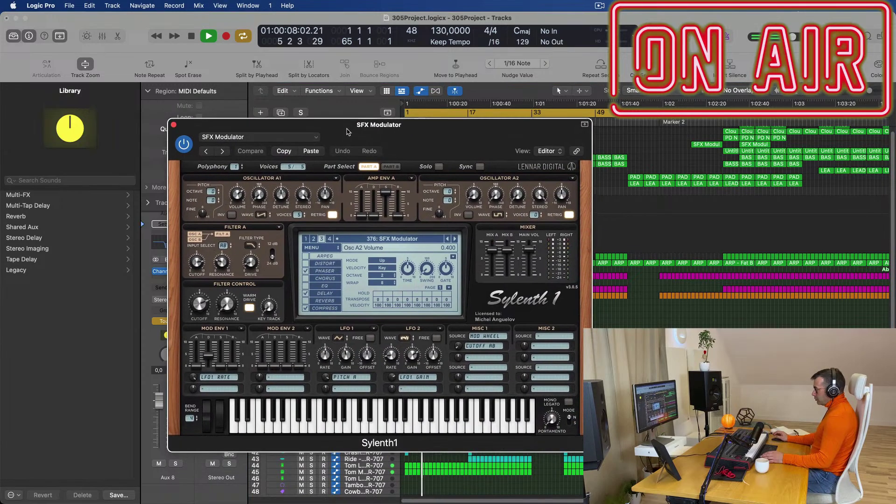
pyautogui.click(174, 124)
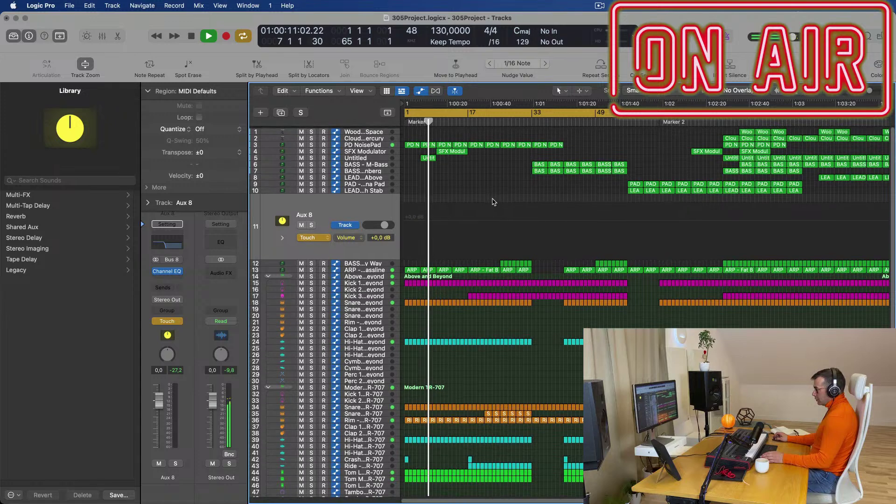
pyautogui.scroll(-1, 493, 202)
pyautogui.click(378, 143)
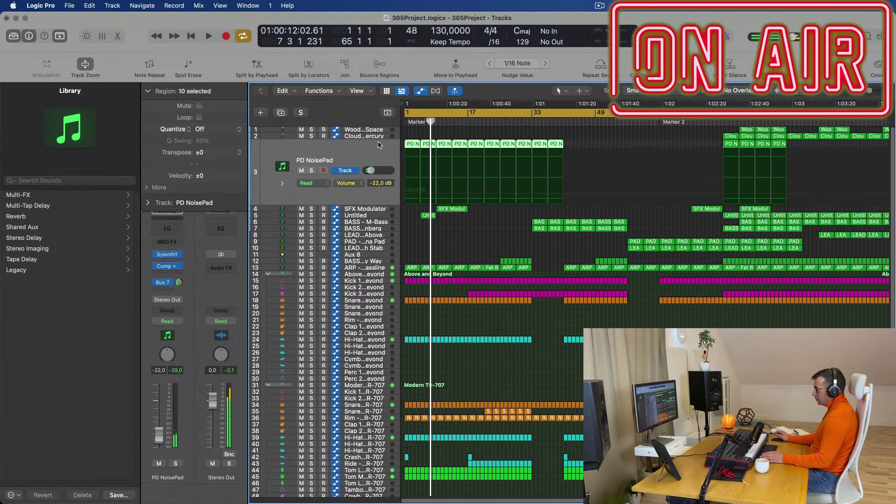
pyautogui.press('Return')
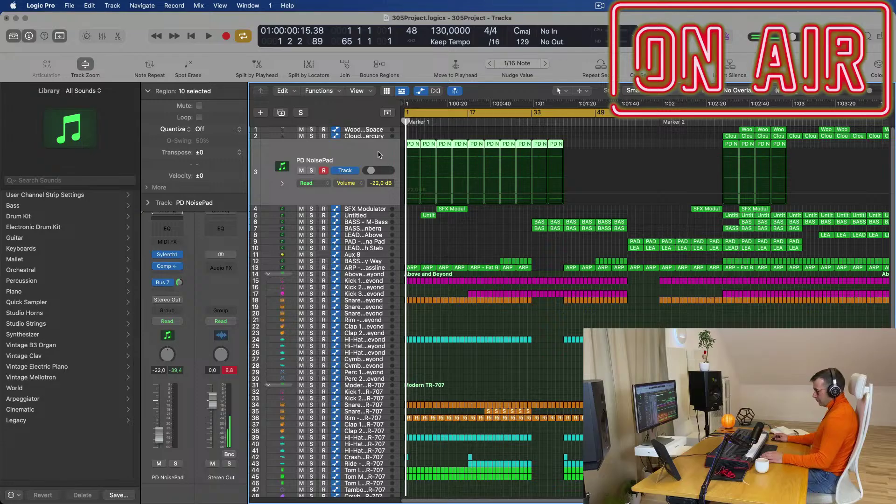
# Remove the Bus 7 send from the Aux 7 channel in the mixer and replay from the start
pyautogui.press('x')
pyautogui.hscroll(15, 591, 326)
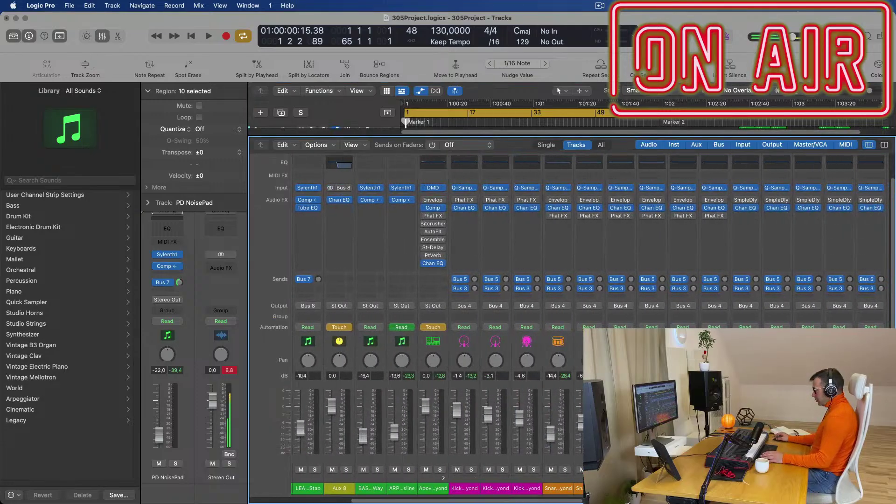
pyautogui.press('space')
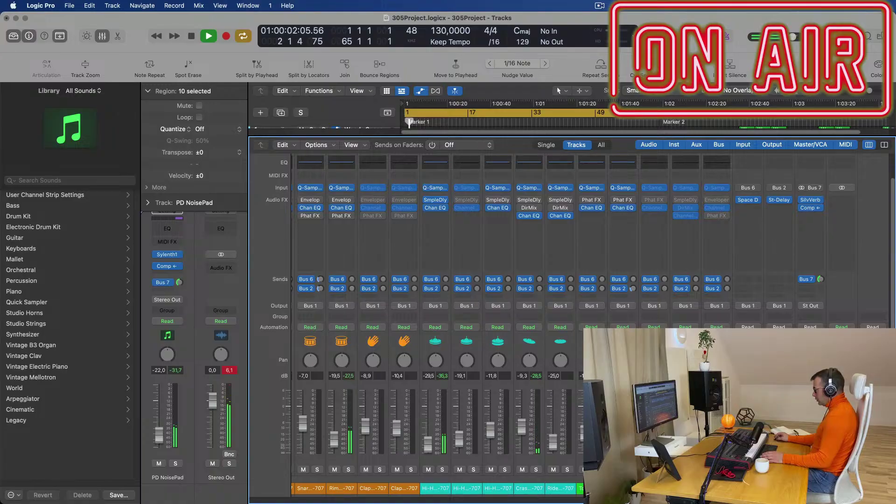
pyautogui.click(810, 243)
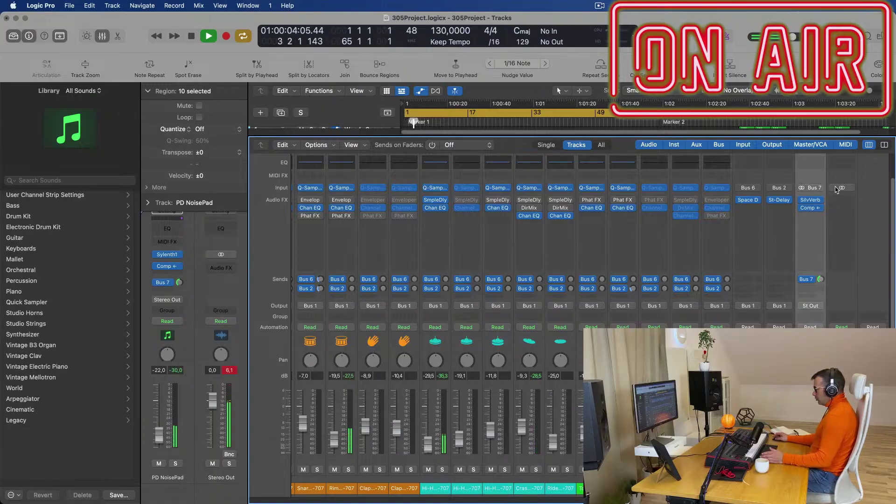
pyautogui.hscroll(-10, 816, 231)
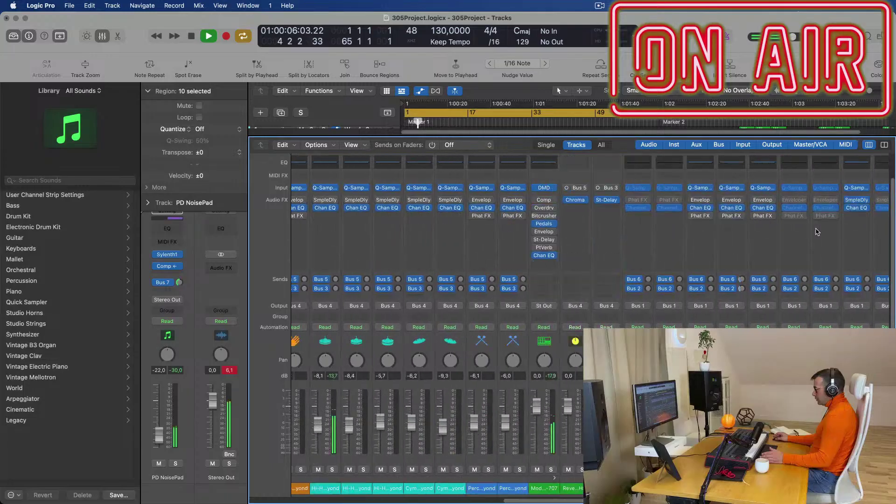
pyautogui.hscroll(10, 817, 231)
pyautogui.press('space')
pyautogui.click(806, 279)
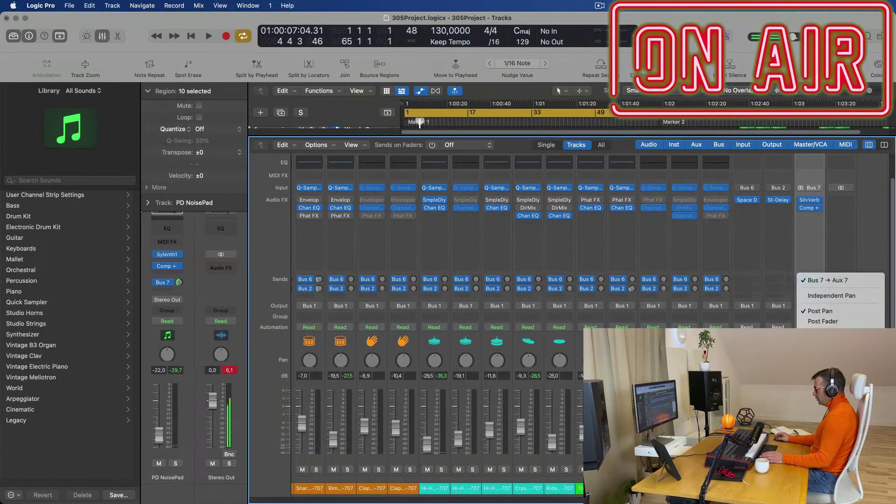
pyautogui.click(797, 321)
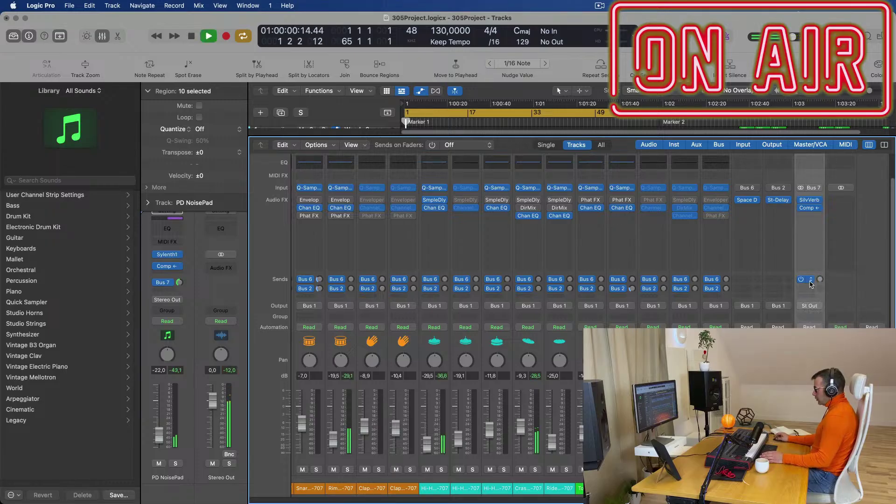
pyautogui.click(810, 280)
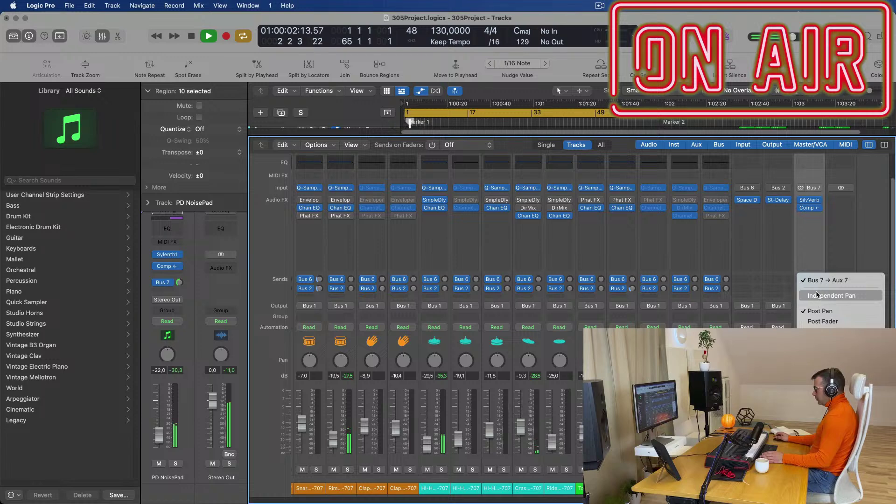
pyautogui.click(783, 273)
pyautogui.hscroll(-1, 691, 234)
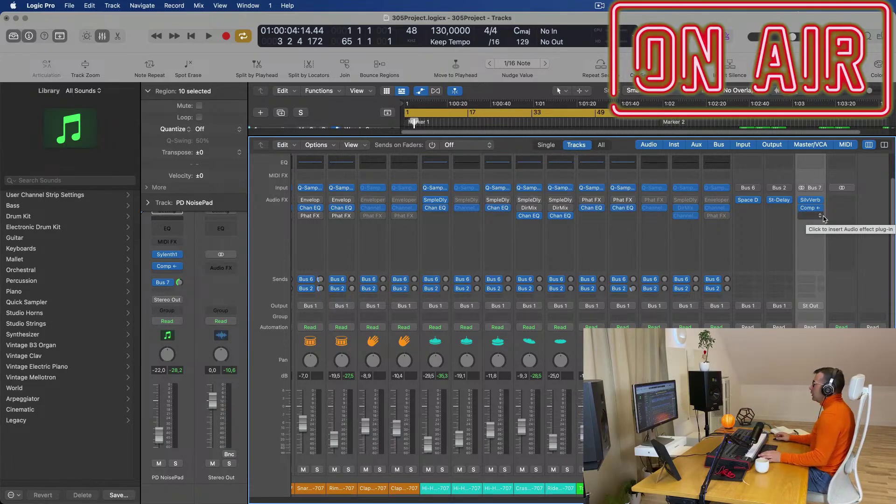
pyautogui.press('space')
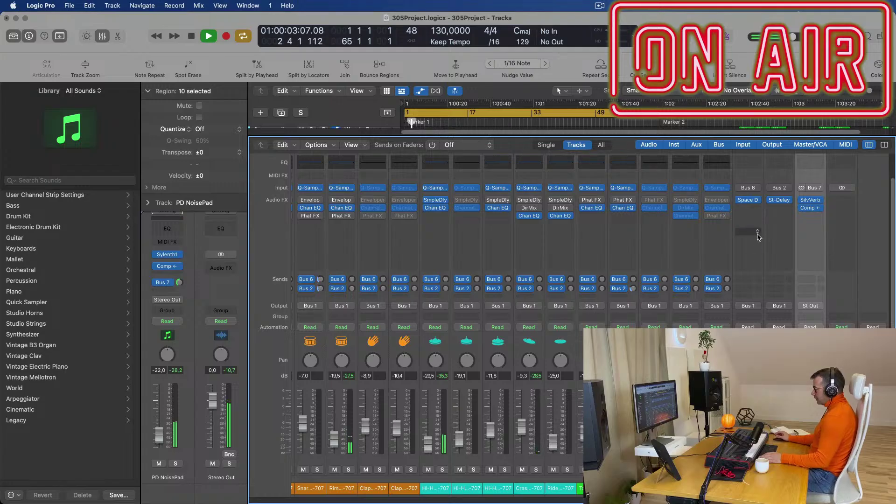
# Return to the arrangement and set the cycle range from bar 57 to bar 73
pyautogui.press('x')
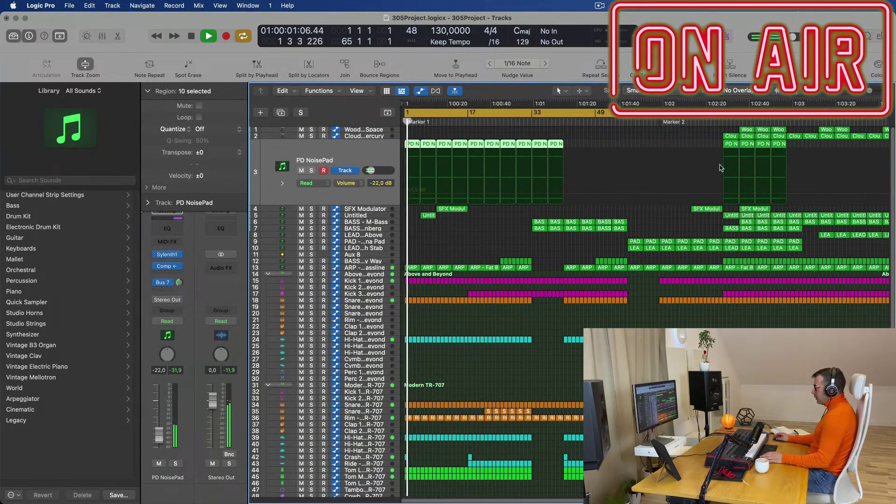
pyautogui.moveTo(632, 113); pyautogui.dragTo(679, 143)
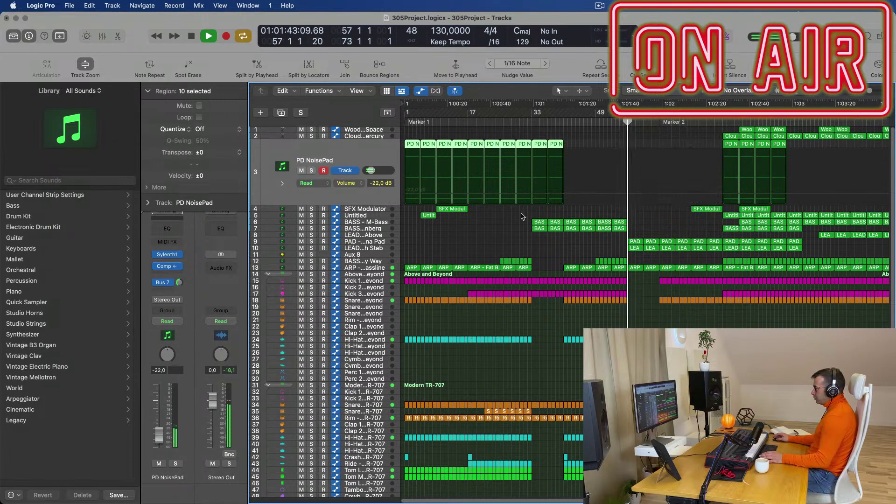
# Select Aux 8, open its Channel EQ in a smaller window and write High Cut Frequency automation during playback
pyautogui.click(372, 255)
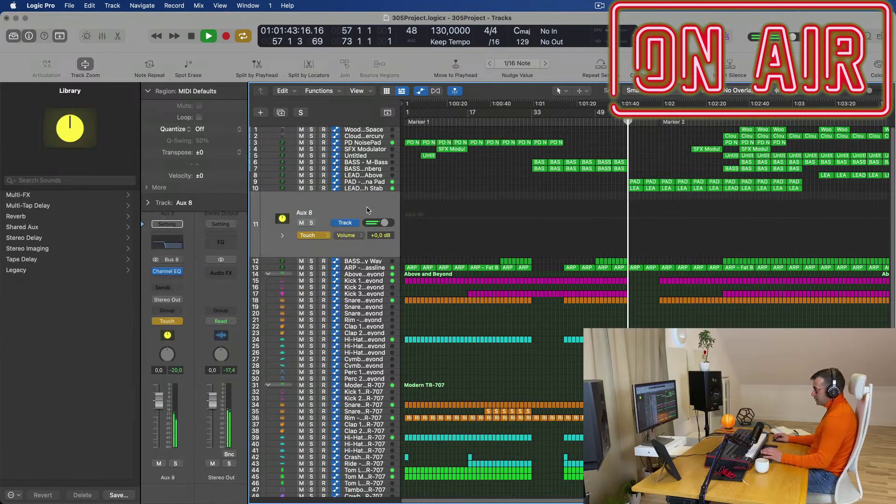
pyautogui.press('space')
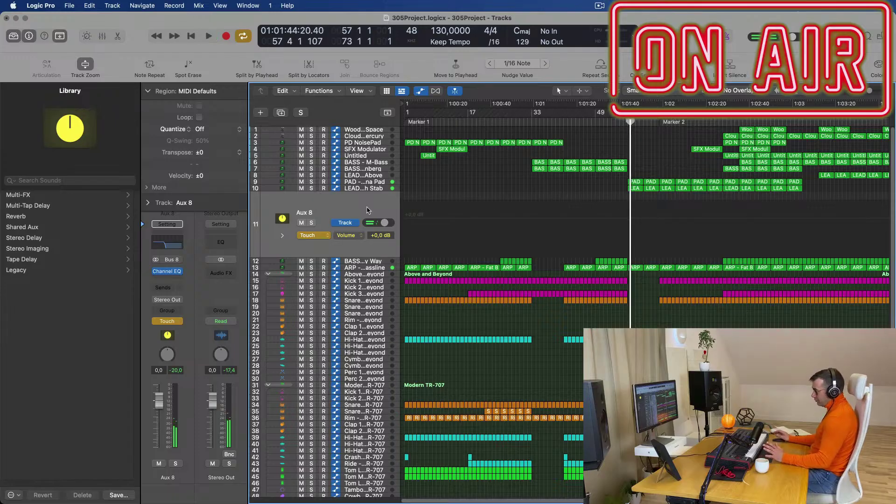
pyautogui.press('space')
pyautogui.press('space')
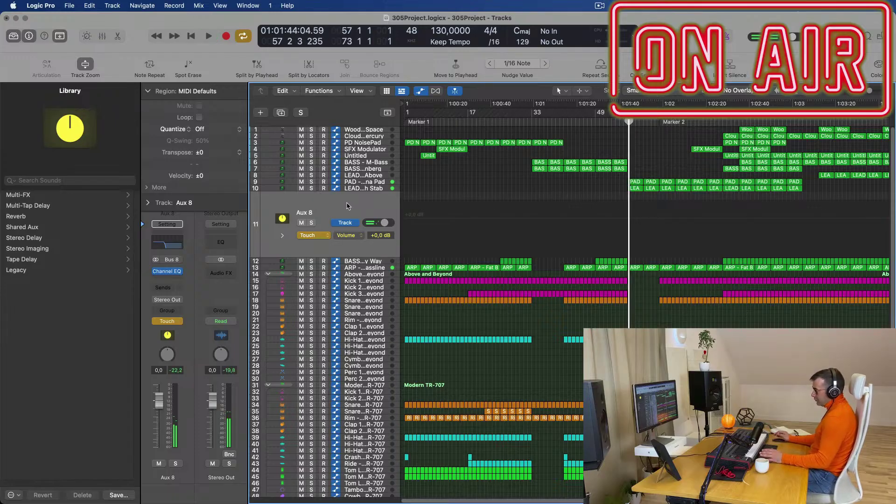
pyautogui.click(164, 246)
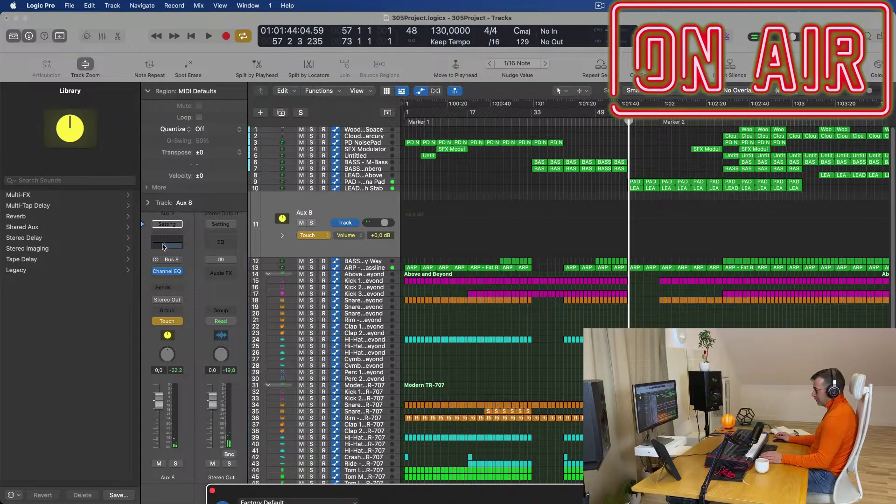
pyautogui.moveTo(377, 491); pyautogui.dragTo(222, 60)
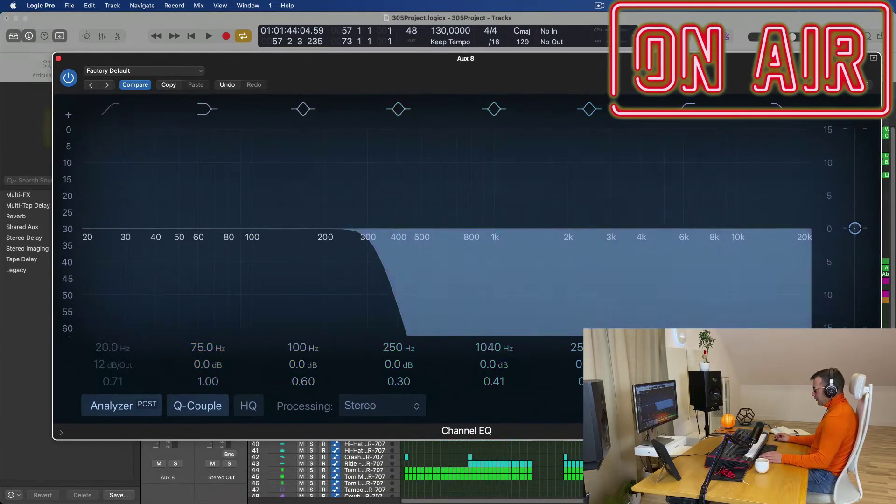
pyautogui.moveTo(879, 437); pyautogui.dragTo(636, 350)
pyautogui.moveTo(463, 61); pyautogui.dragTo(568, 162)
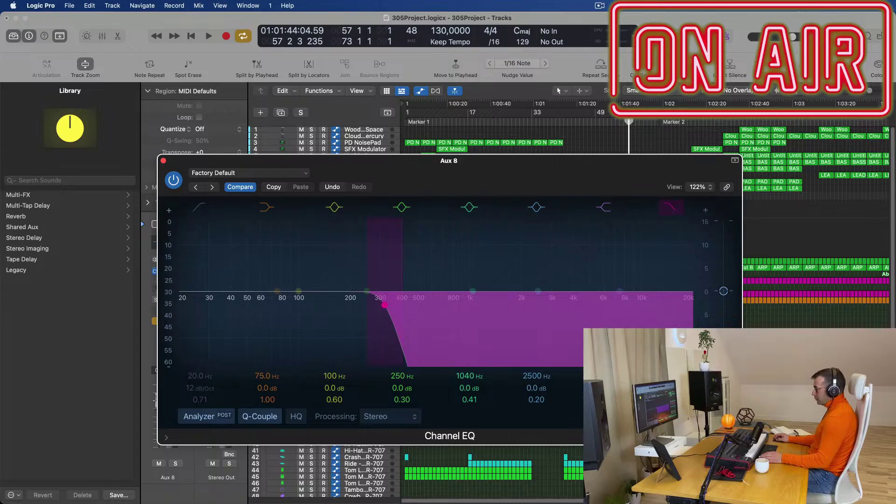
pyautogui.press('space')
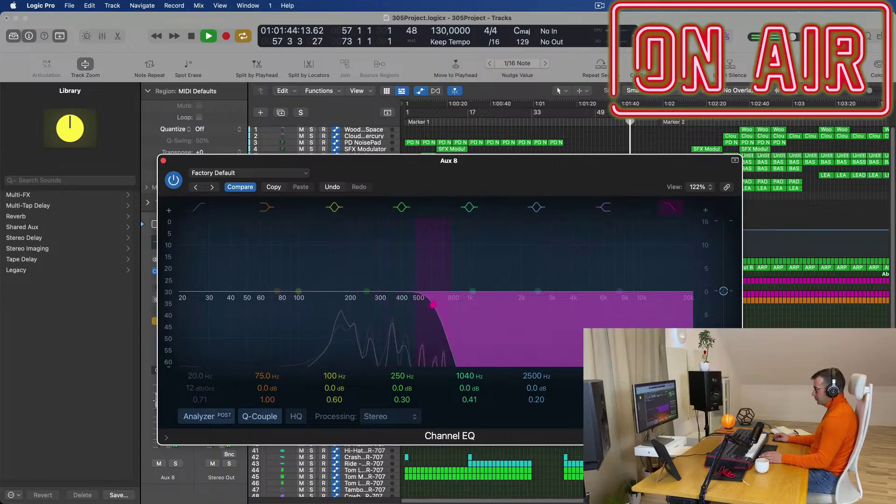
pyautogui.click(164, 162)
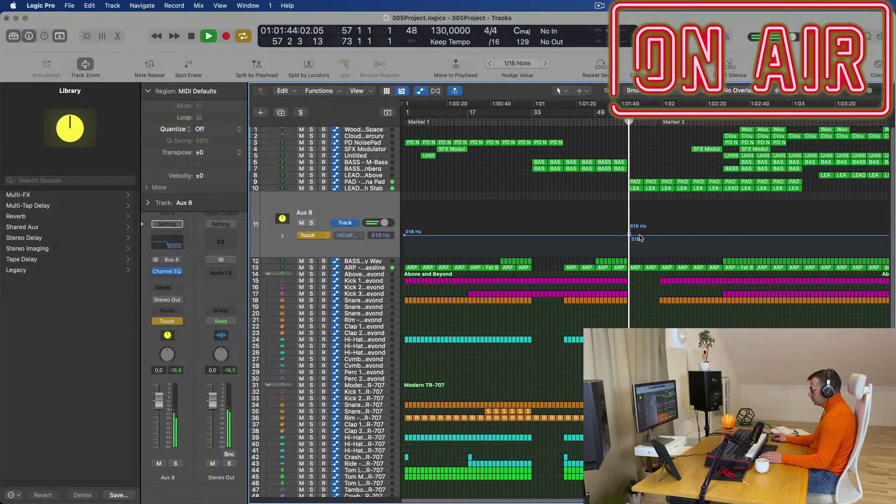
# Shape Aux 8's High Cut Frequency automation into a rise from 190 Hz at bar 57 to 3500 Hz at bar 65
pyautogui.moveTo(640, 238); pyautogui.dragTo(631, 237)
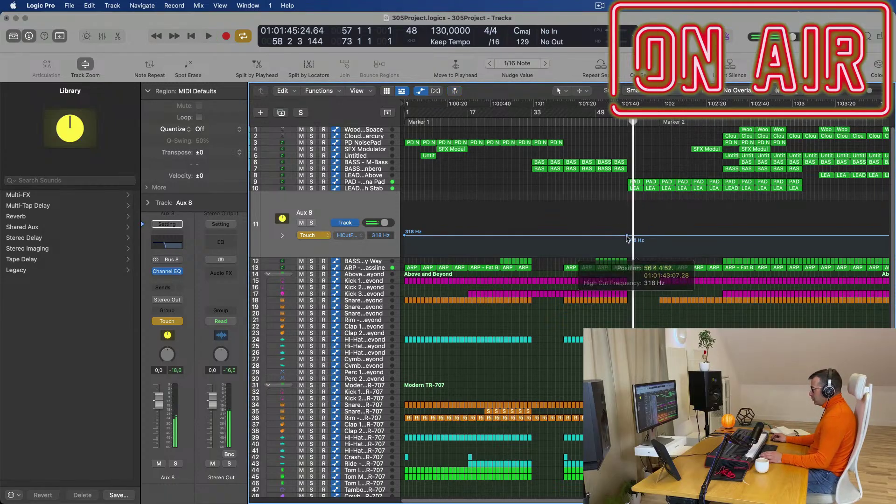
pyautogui.press('space')
pyautogui.press('space')
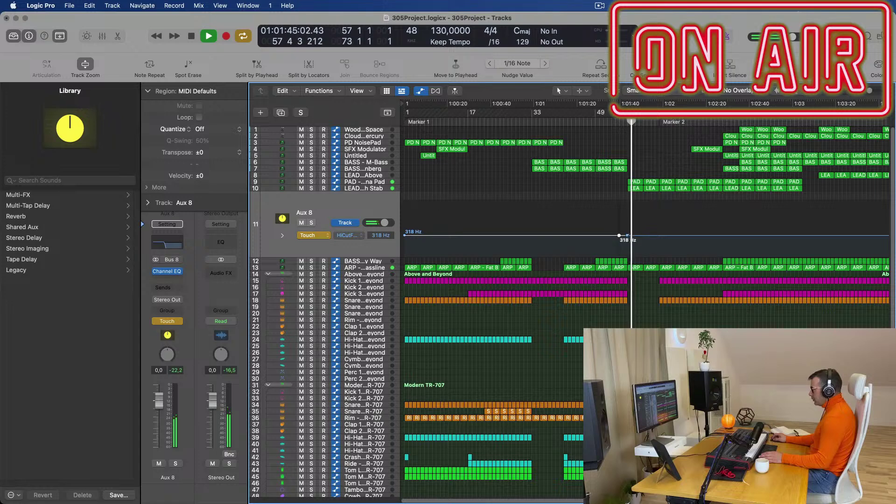
pyautogui.moveTo(628, 236); pyautogui.dragTo(660, 216)
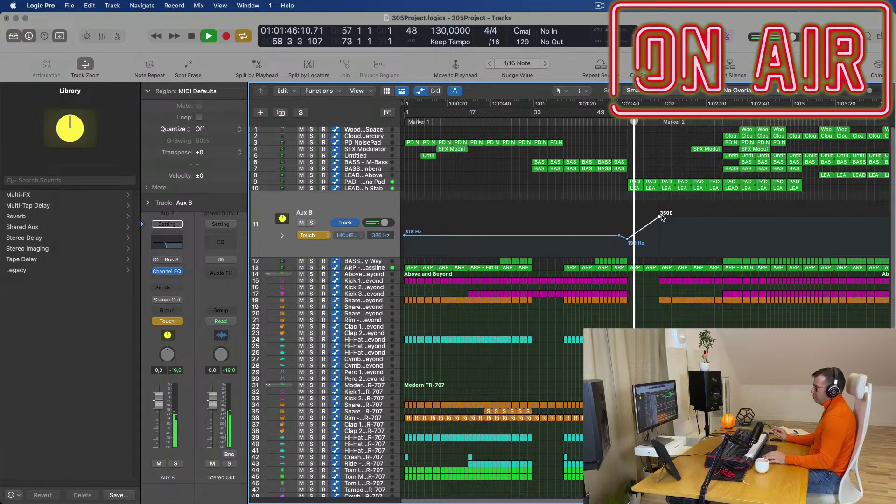
pyautogui.press('space')
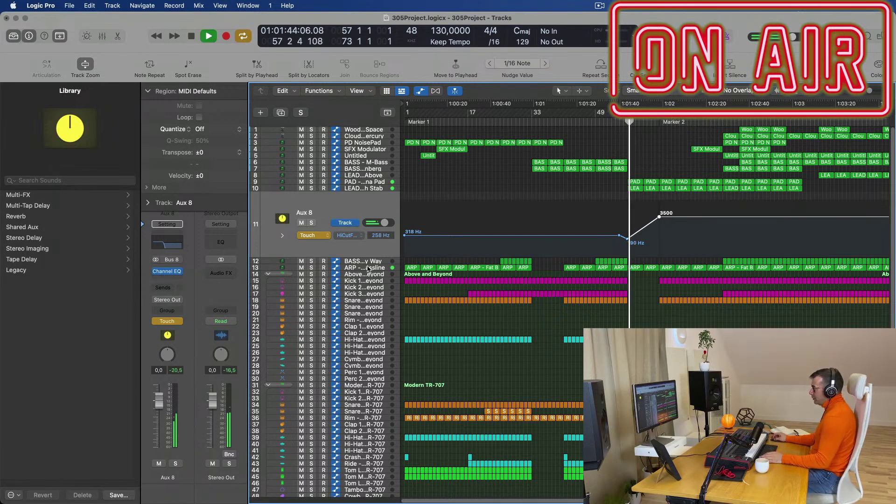
# Lower the ARP - Fat Bassline filter cutoff at bar 57 to 0.810 and join the four selected regions into one
pyautogui.click(369, 268)
pyautogui.click(643, 256)
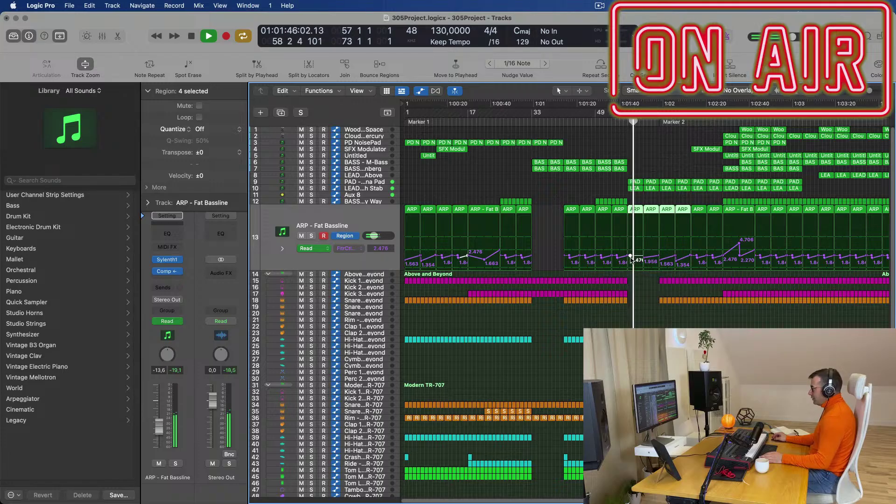
pyautogui.moveTo(630, 257); pyautogui.dragTo(630, 265)
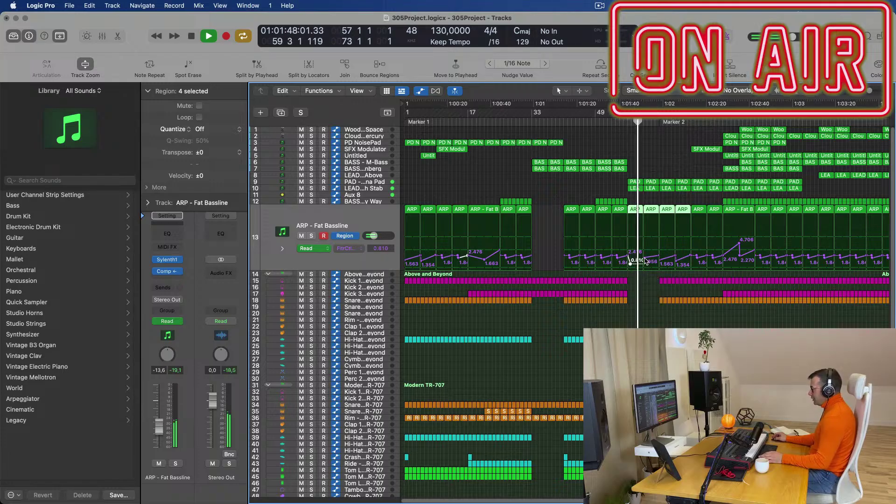
pyautogui.scroll(5, 650, 266)
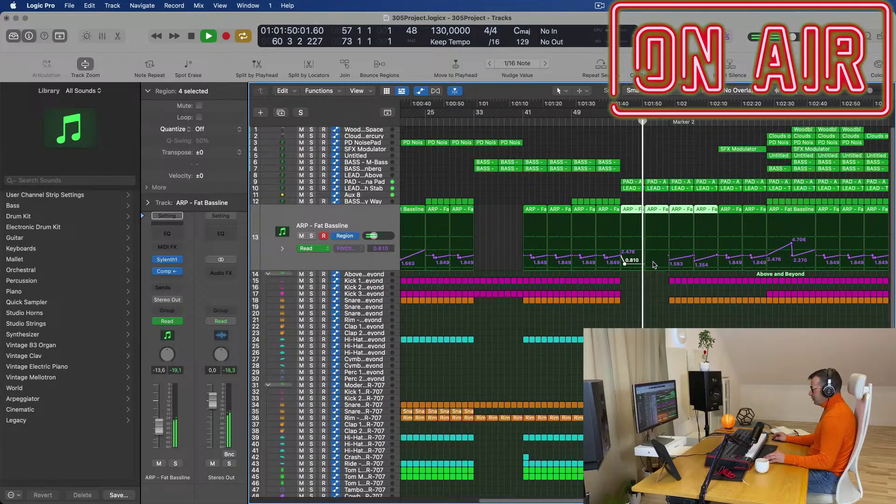
pyautogui.moveTo(681, 260); pyautogui.dragTo(643, 262)
pyautogui.press('space')
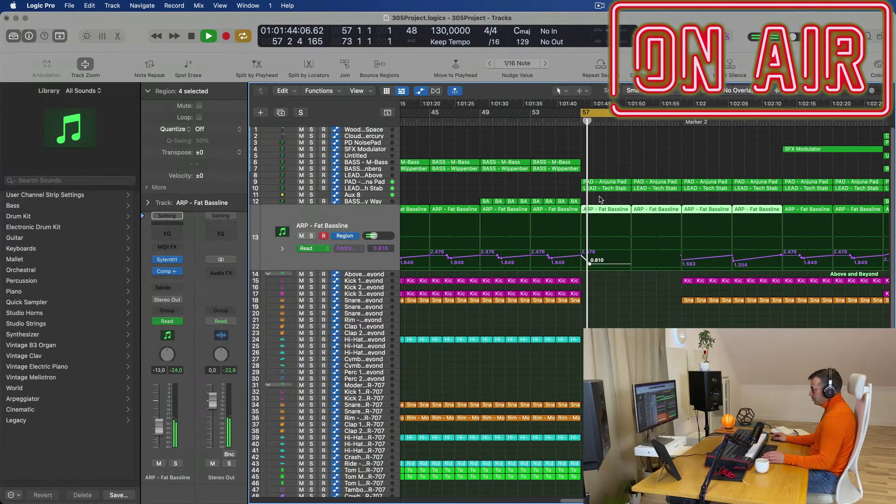
pyautogui.press('super+j')
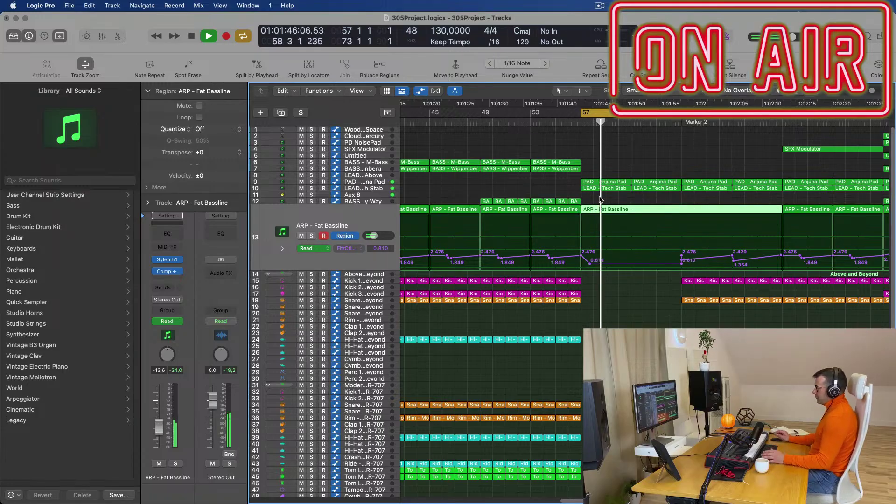
pyautogui.press('space')
# Reshape the joined region's FilterCtl Cutoff automation into one steady rise from 1.230 at bar 57 to the region's end
pyautogui.moveTo(685, 266); pyautogui.dragTo(583, 260)
pyautogui.click(582, 259)
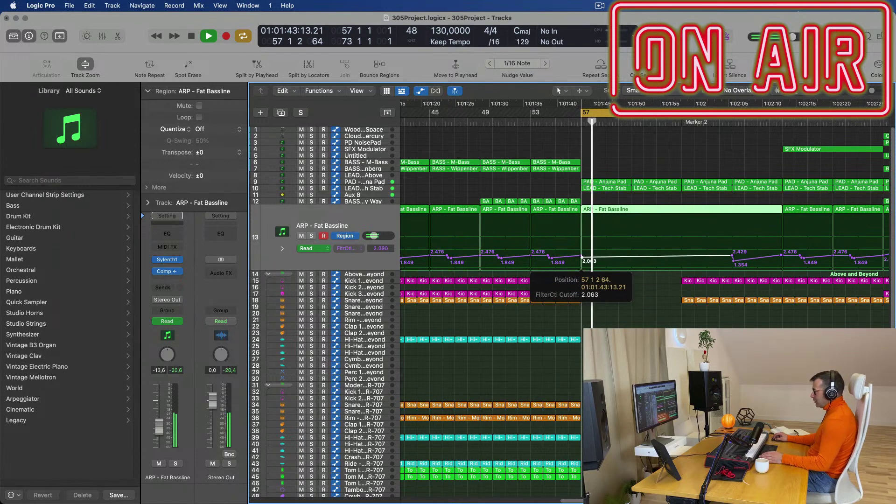
pyautogui.moveTo(582, 264); pyautogui.dragTo(583, 262)
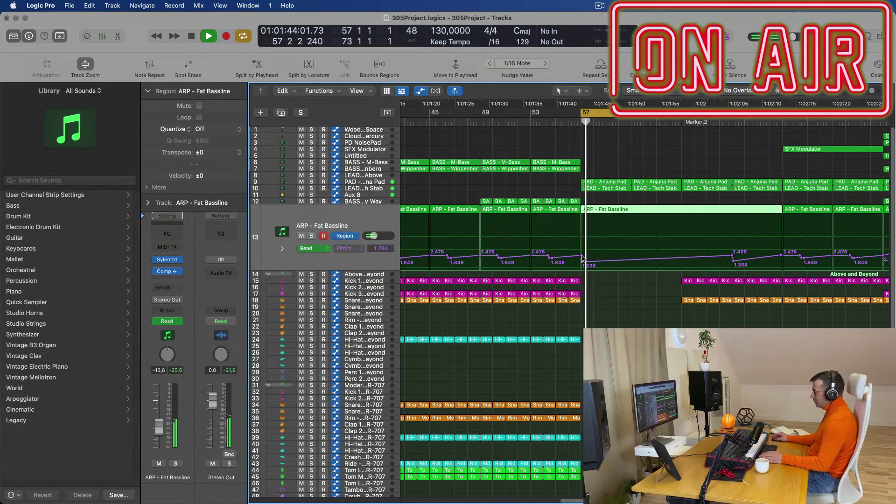
pyautogui.click(581, 256)
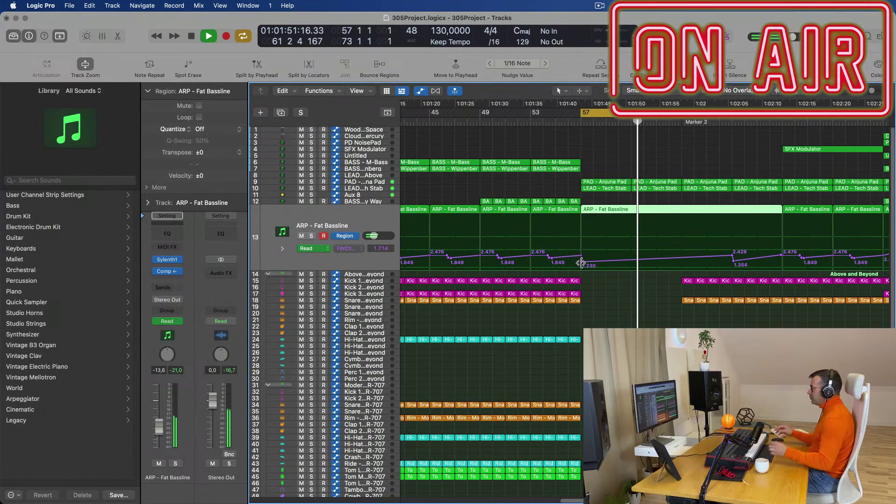
pyautogui.moveTo(872, 91); pyautogui.dragTo(870, 91)
pyautogui.press('super+Left')
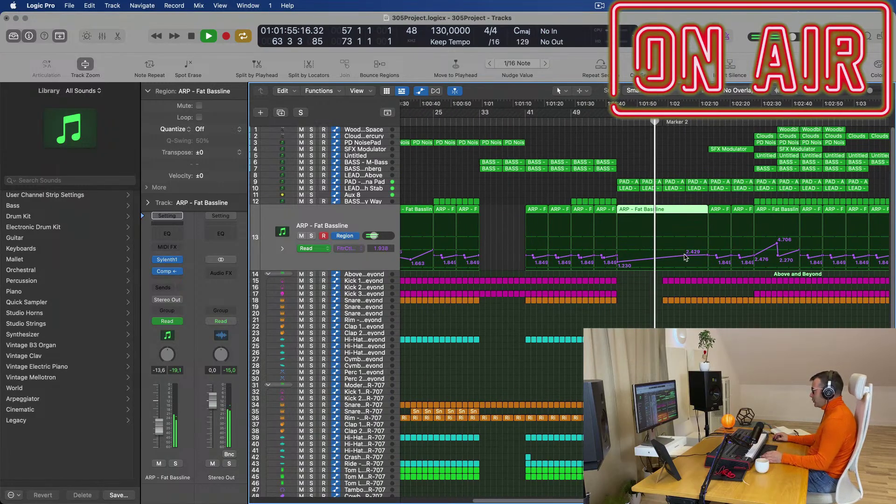
pyautogui.moveTo(685, 255); pyautogui.dragTo(707, 256)
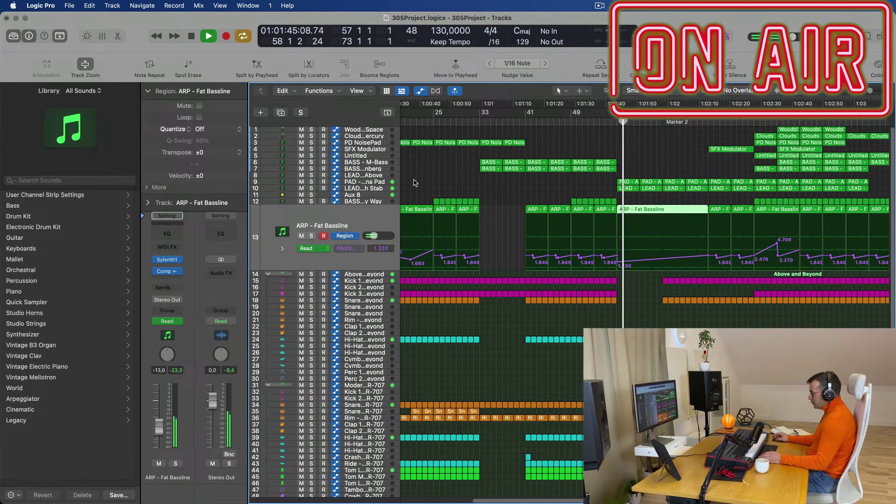
# Lower the upper point of Aux 8's High Cut Frequency ramp to 1900 Hz
pyautogui.click(372, 195)
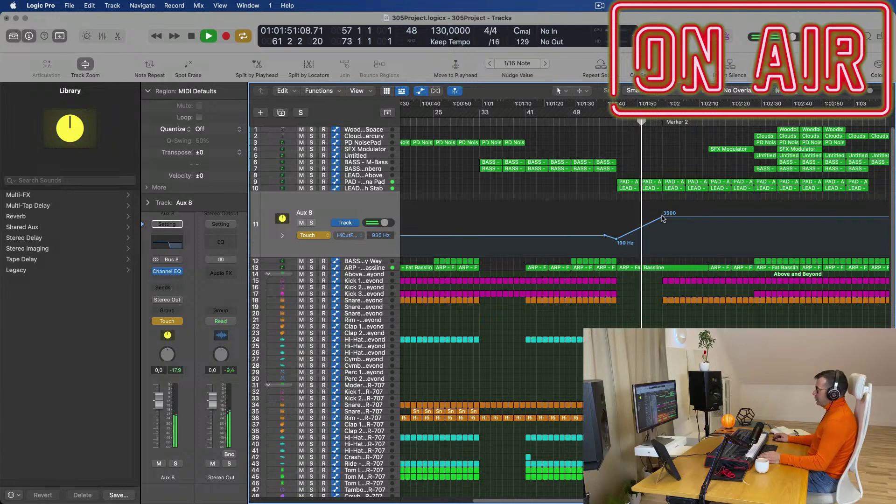
pyautogui.moveTo(663, 218)
pyautogui.mouseDown()
pyautogui.moveTo(663, 207)
pyautogui.moveTo(661, 220)
pyautogui.mouseUp()
pyautogui.click(661, 220)
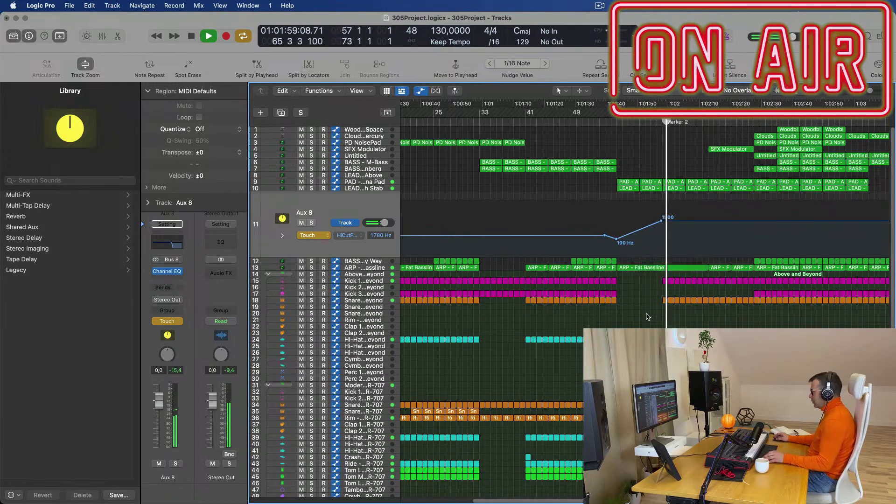
# Delete the snare, hi-hat and other drum regions below the kick tracks from bar 65 to bar 73, and replay the breakdown
pyautogui.press('super+Right')
pyautogui.press('super+Right')
pyautogui.press('super+Right')
pyautogui.scroll(-2, 656, 297)
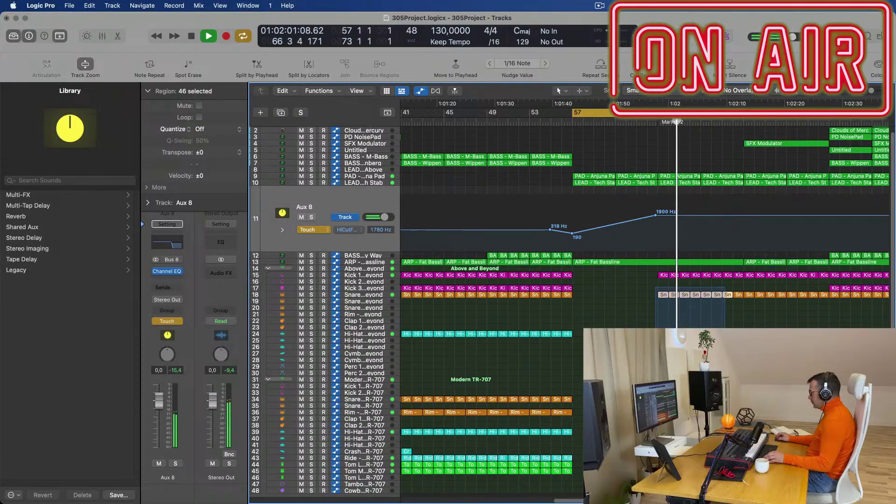
pyautogui.moveTo(654, 336); pyautogui.dragTo(742, 336)
pyautogui.press('Delete')
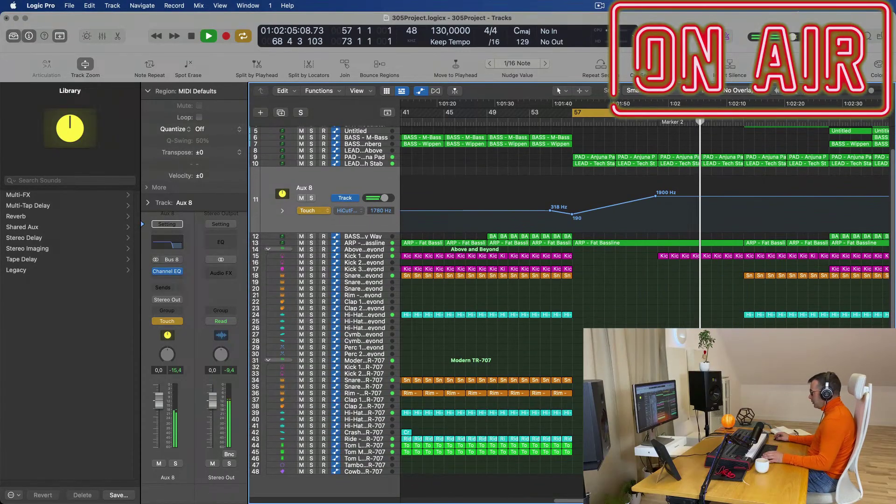
pyautogui.scroll(2, 734, 168)
pyautogui.scroll(-5, 733, 168)
pyautogui.press('space')
pyautogui.press('space')
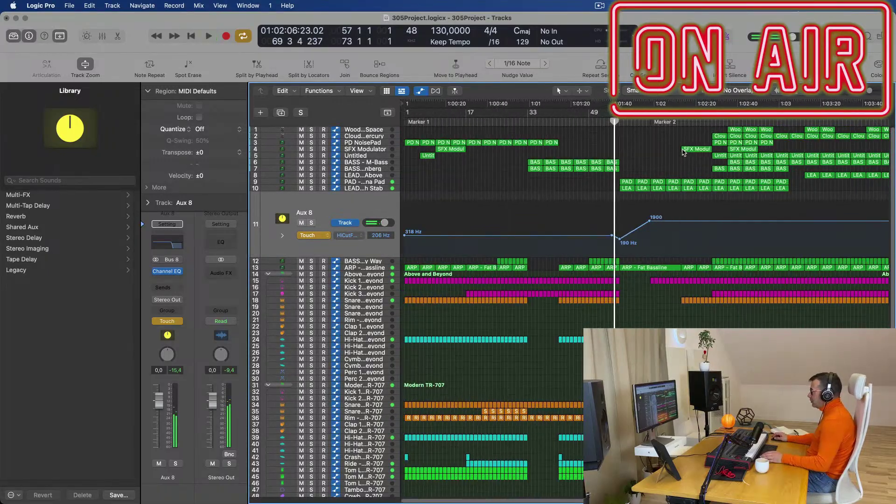
# Add a Bus 8 send to the Aux 8 channel, try raising its level during playback and undo the written send automation
pyautogui.scroll(2, 652, 165)
pyautogui.scroll(-1, 649, 187)
pyautogui.scroll(-1, 647, 196)
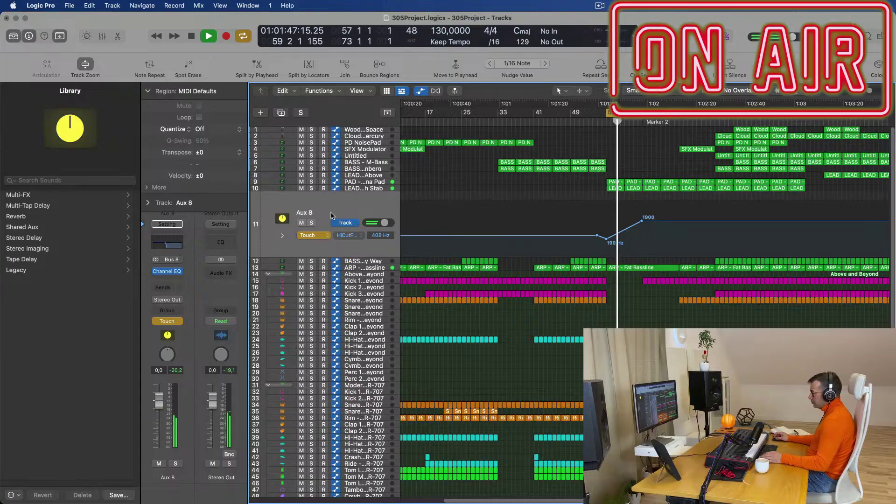
pyautogui.click(164, 288)
pyautogui.moveTo(200, 303)
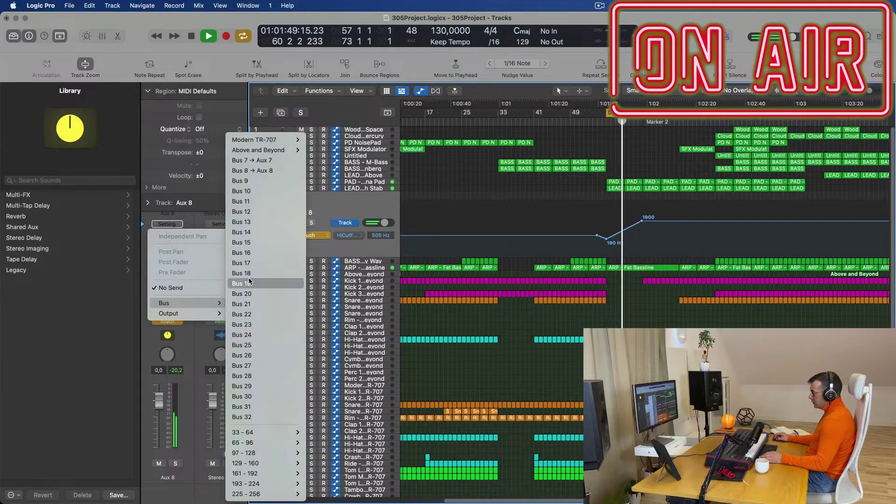
pyautogui.click(229, 170)
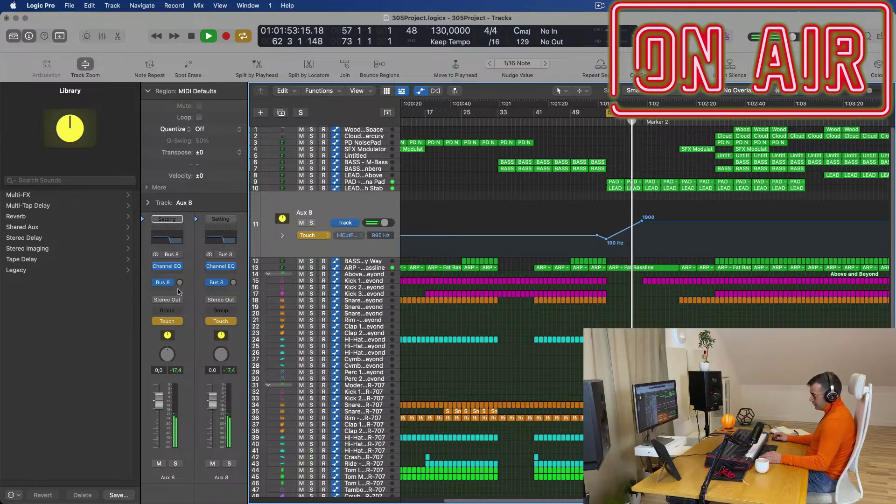
pyautogui.moveTo(180, 283)
pyautogui.mouseDown()
pyautogui.moveTo(191, 248)
pyautogui.moveTo(179, 299)
pyautogui.mouseUp()
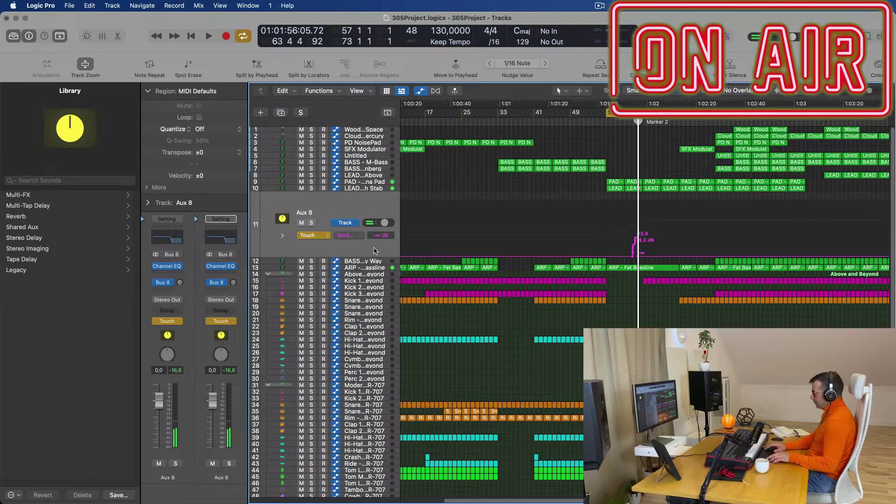
pyautogui.press('super+z')
# Set Aux 8's automation mode to Read and replay with the Bus 8 send raised to about -5.8 dB
pyautogui.click(310, 236)
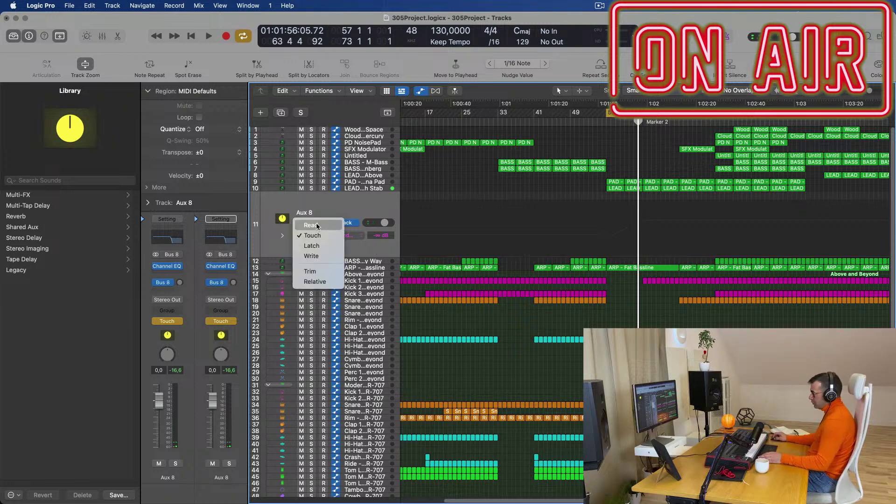
pyautogui.click(301, 228)
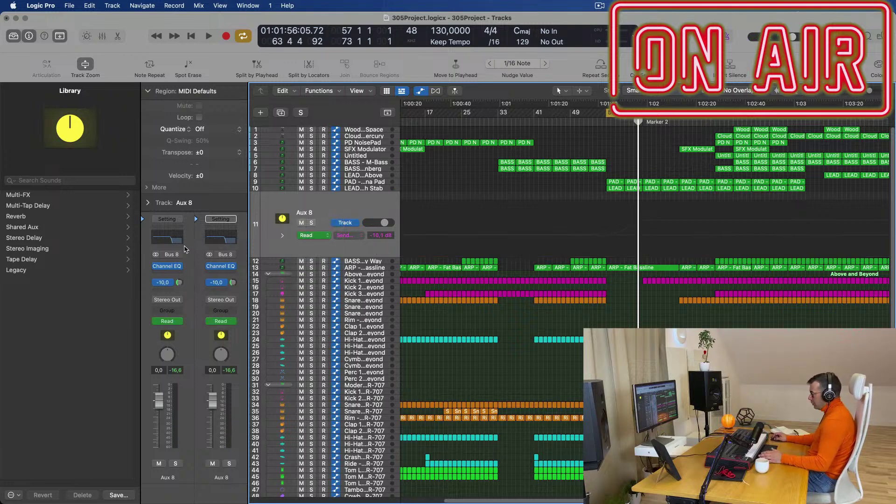
pyautogui.press('space')
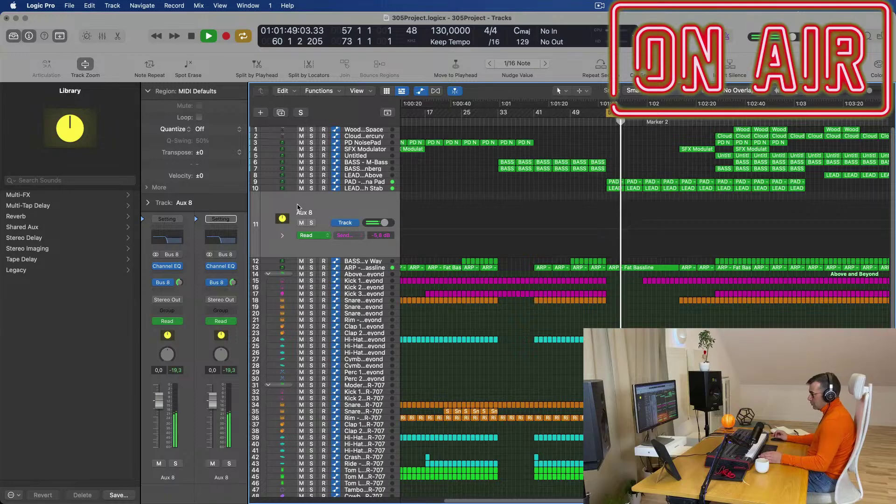
# Switch Aux 8's send from Bus 8 to Bus 7 and replay the breakdown from bar 57
pyautogui.click(170, 284)
pyautogui.moveTo(219, 365)
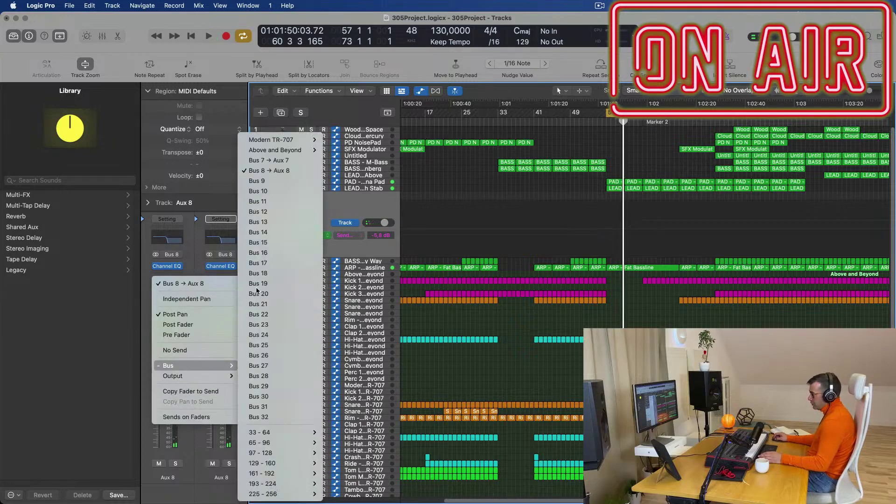
pyautogui.click(270, 160)
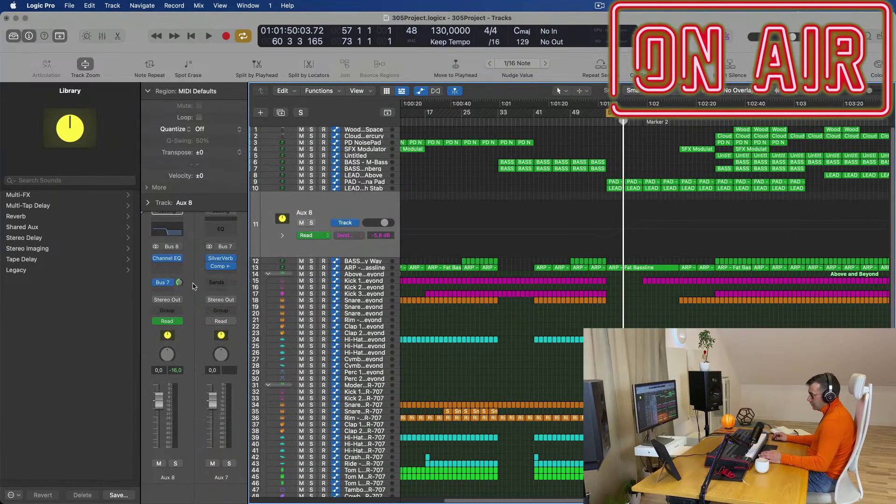
pyautogui.press('space')
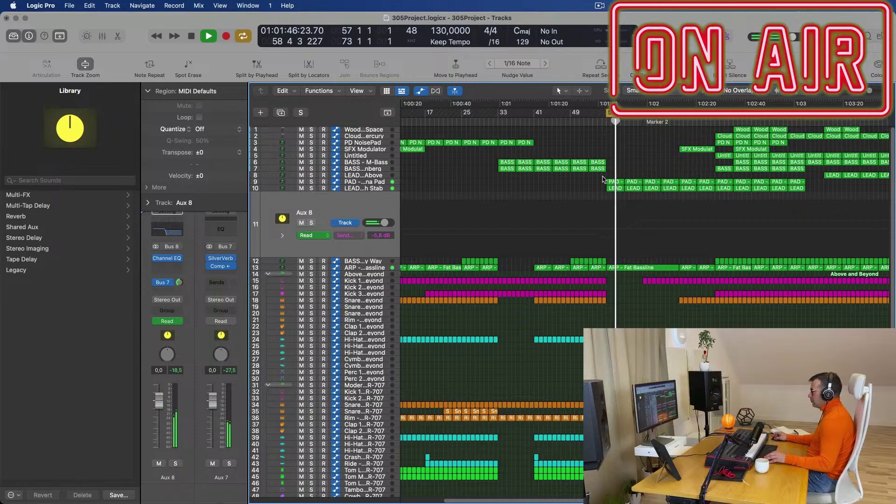
pyautogui.scroll(1, 614, 172)
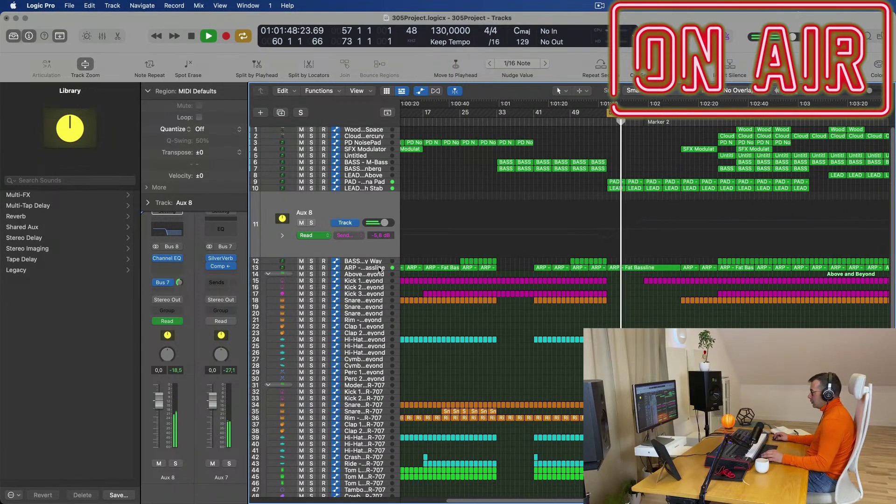
# Examine the filter cutoff automation of the ARP - Fat Bassline region at bar 57 during playback, in context of the whole arrangement
pyautogui.click(630, 268)
pyautogui.moveTo(607, 262); pyautogui.dragTo(608, 264)
pyautogui.press('super+Left')
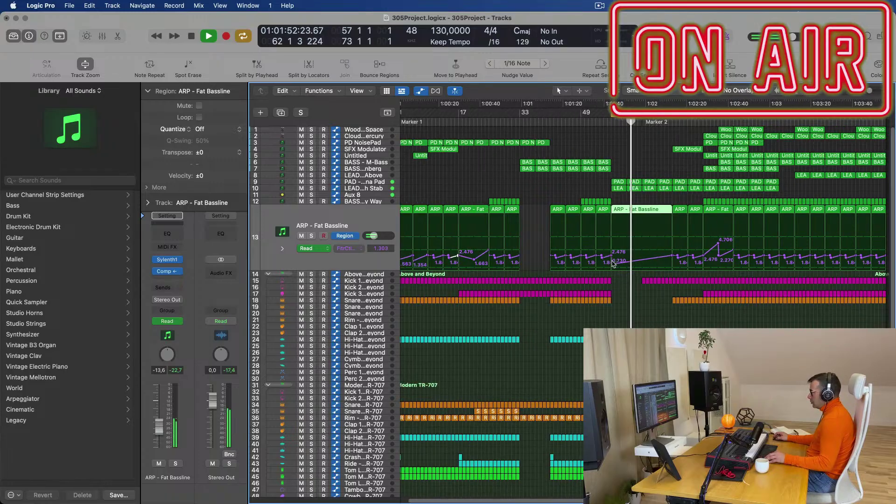
pyautogui.press('super+Left')
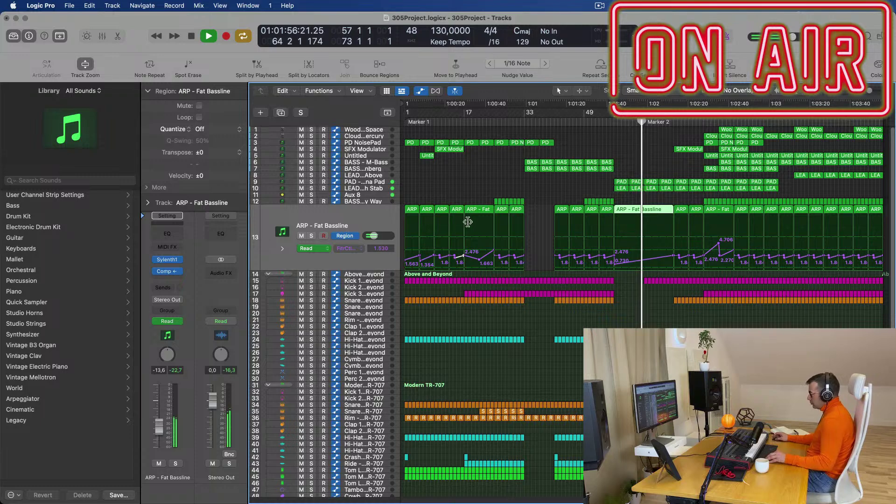
pyautogui.scroll(2, 464, 222)
pyautogui.press('super+Left')
pyautogui.press('super+Left')
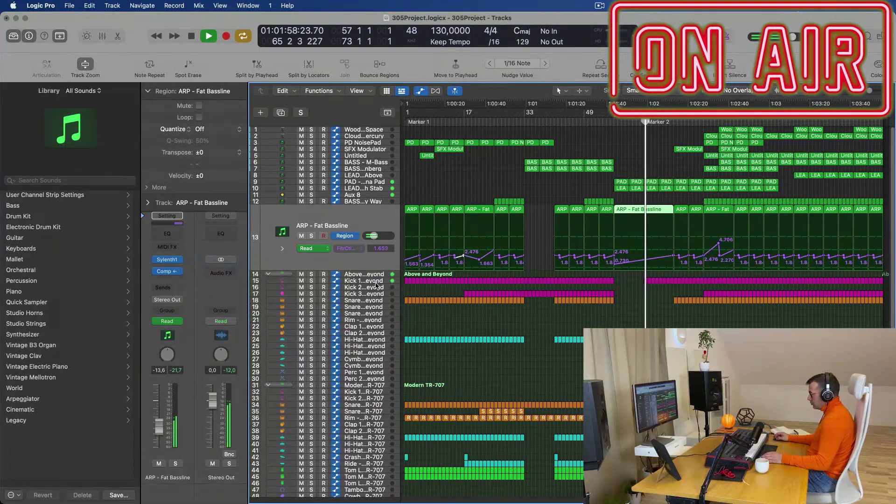
# Reshape the Above and Beyond low-cut automation from bar 65: start at 141 Hz, rise to 175 Hz near bar 79 and remove the following 8250 Hz peak
pyautogui.click(379, 278)
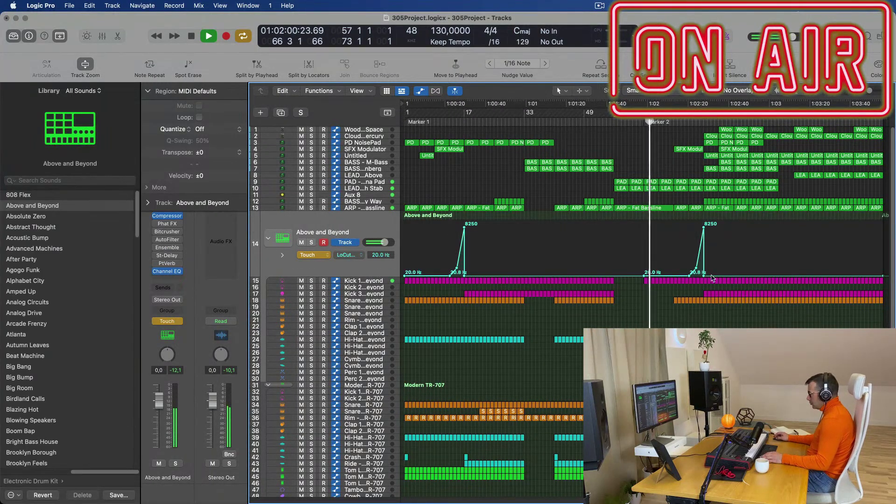
pyautogui.moveTo(691, 277)
pyautogui.mouseDown()
pyautogui.moveTo(691, 269)
pyautogui.moveTo(644, 261)
pyautogui.mouseUp()
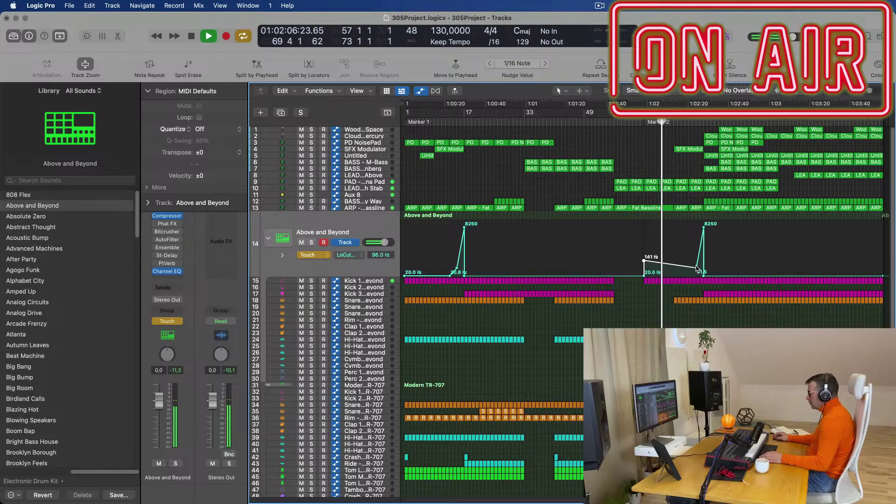
pyautogui.doubleClick(703, 228)
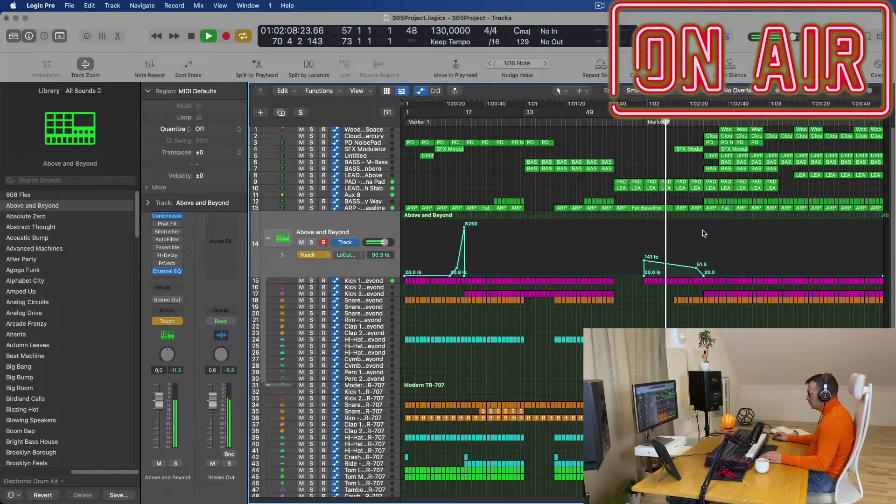
pyautogui.moveTo(698, 268); pyautogui.dragTo(696, 261)
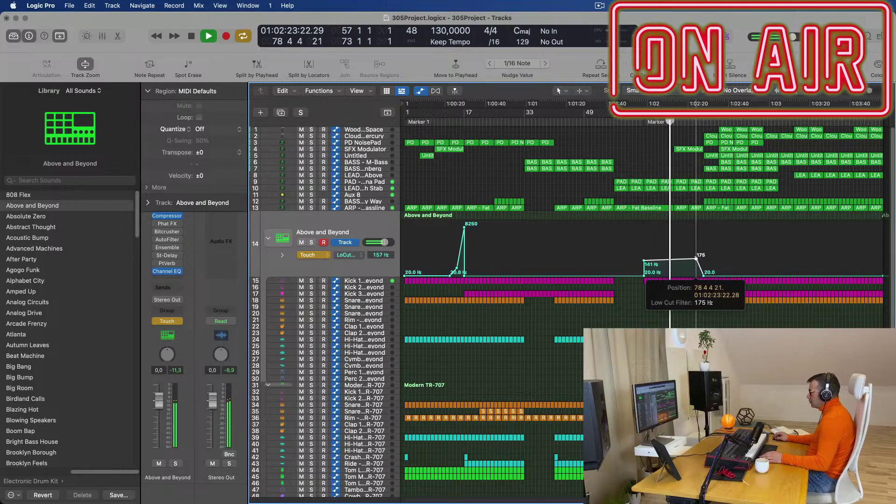
pyautogui.hscroll(5, 700, 197)
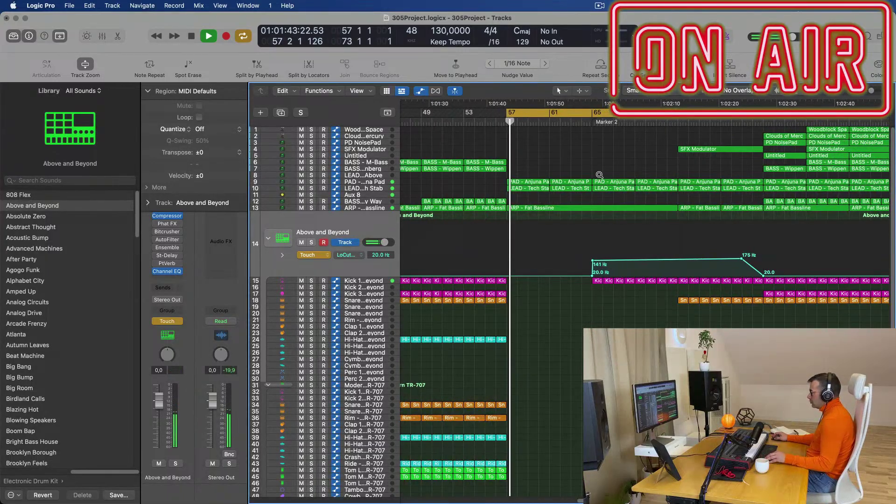
pyautogui.scroll(-3, 593, 178)
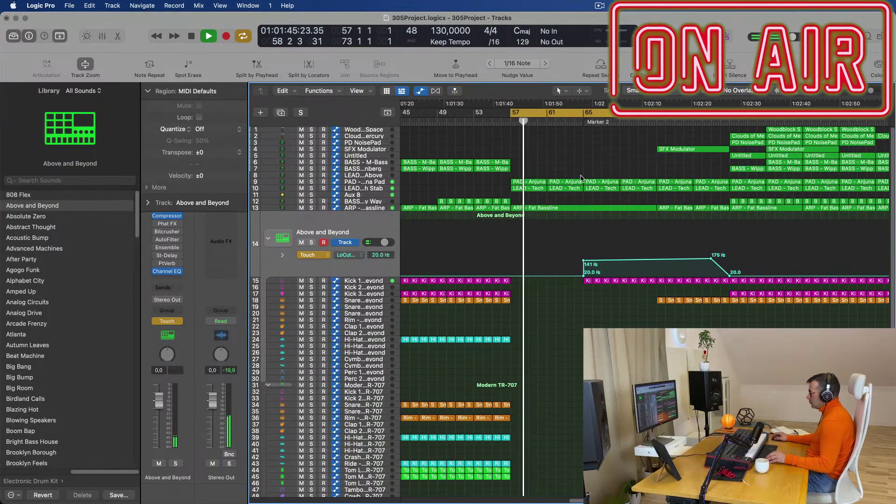
pyautogui.scroll(-2, 581, 177)
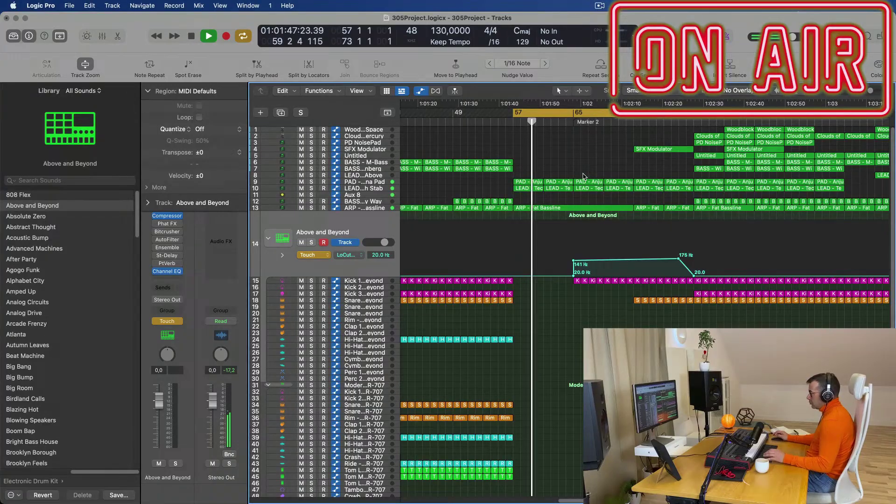
# Select the Aux 8 track and listen through the looped breakdown from bar 57, comparing it with the surrounding arrangement
pyautogui.click(359, 195)
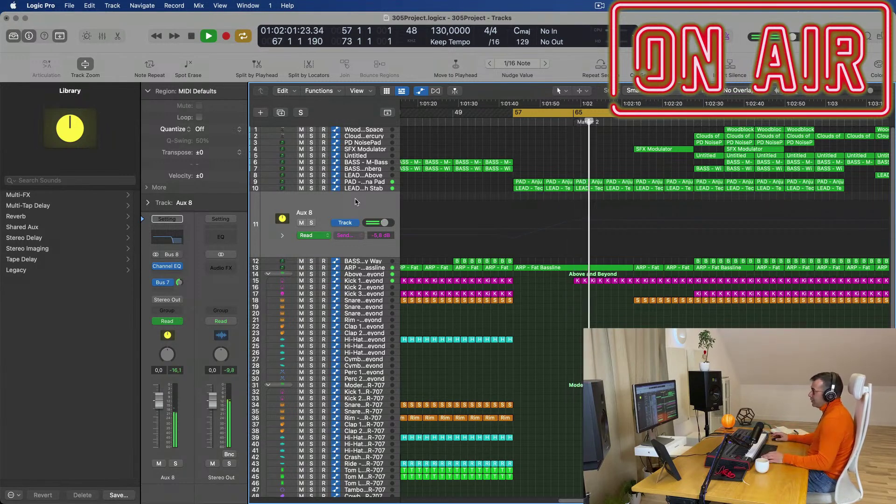
pyautogui.scroll(3, 570, 324)
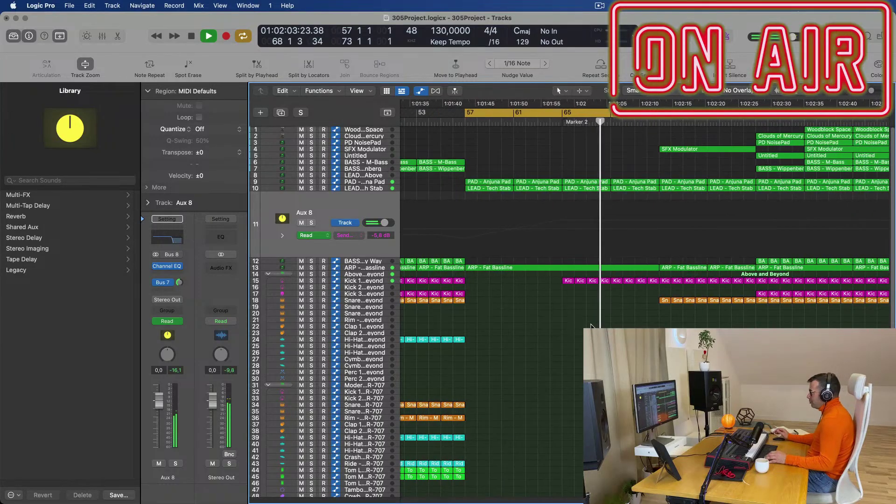
pyautogui.scroll(-4, 579, 327)
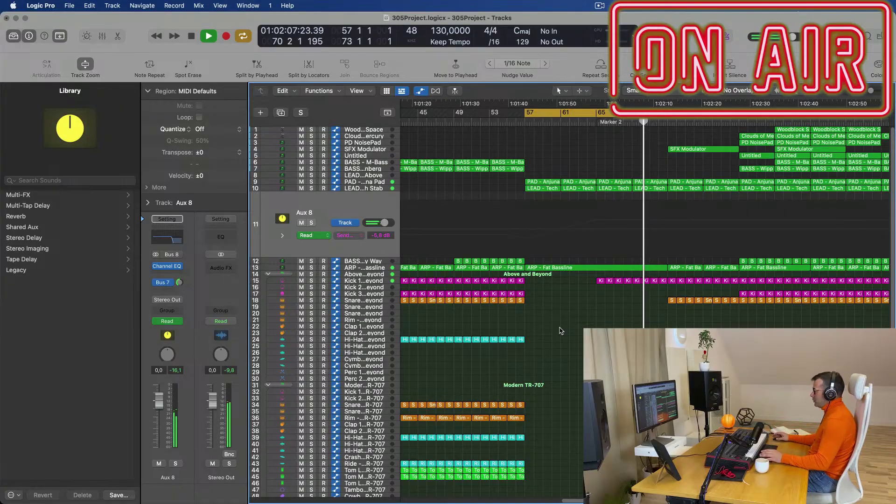
pyautogui.scroll(-4, 572, 331)
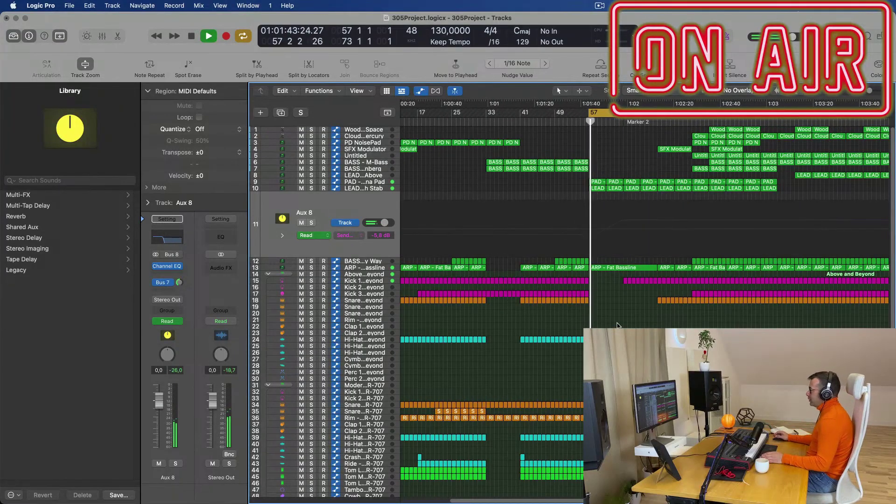
pyautogui.scroll(4, 617, 326)
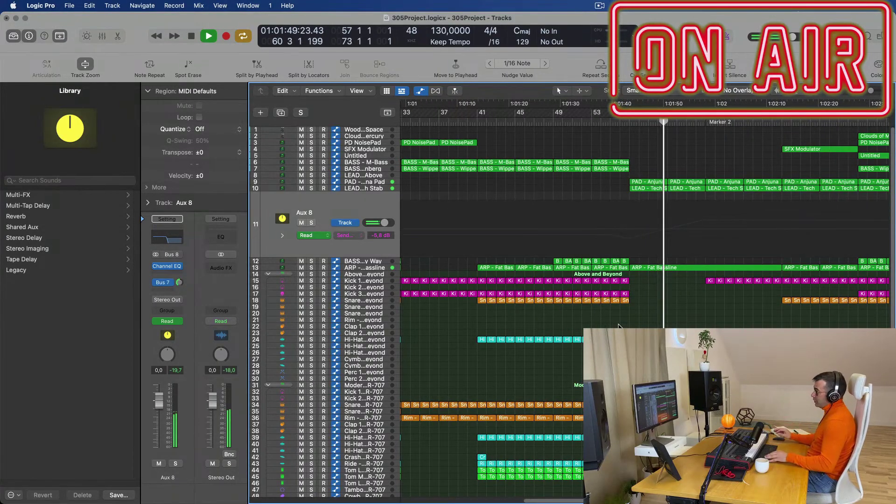
pyautogui.scroll(-4, 619, 326)
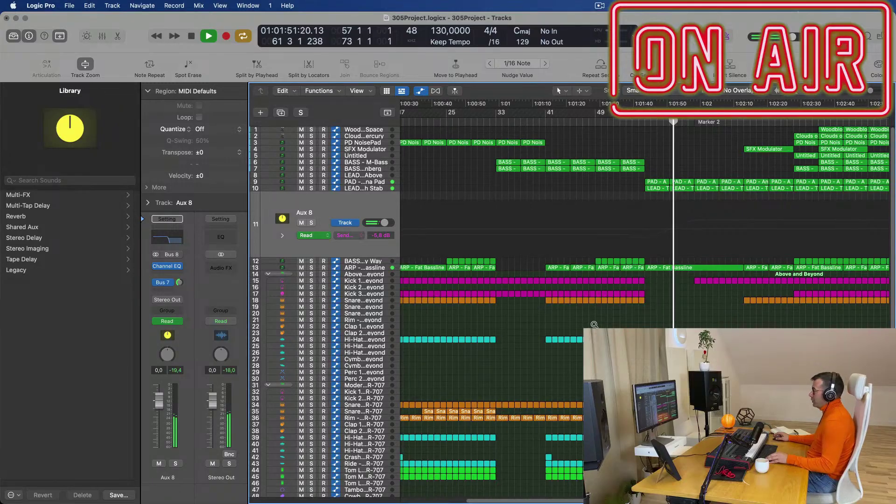
pyautogui.scroll(-2, 688, 321)
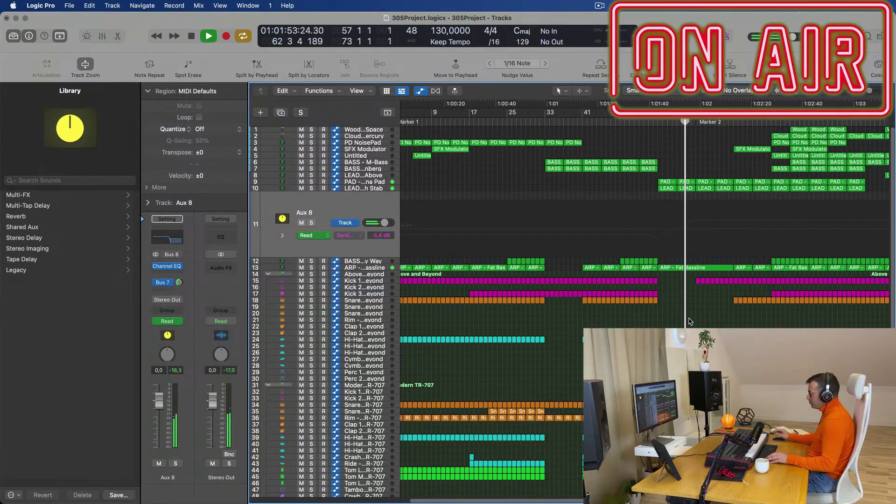
pyautogui.scroll(-2, 695, 321)
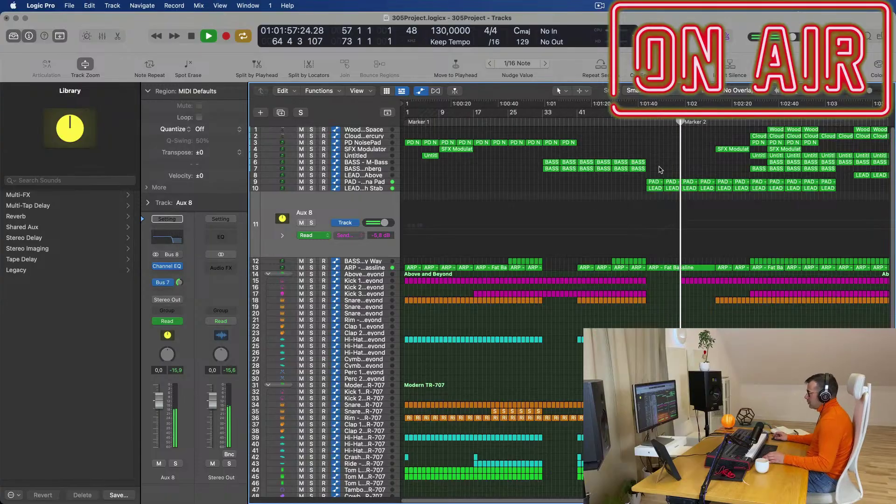
# Duplicate the ARP - Fat Bassline track and copy its 16-bar region at bar 57, with automation, onto the new track
pyautogui.click(367, 269)
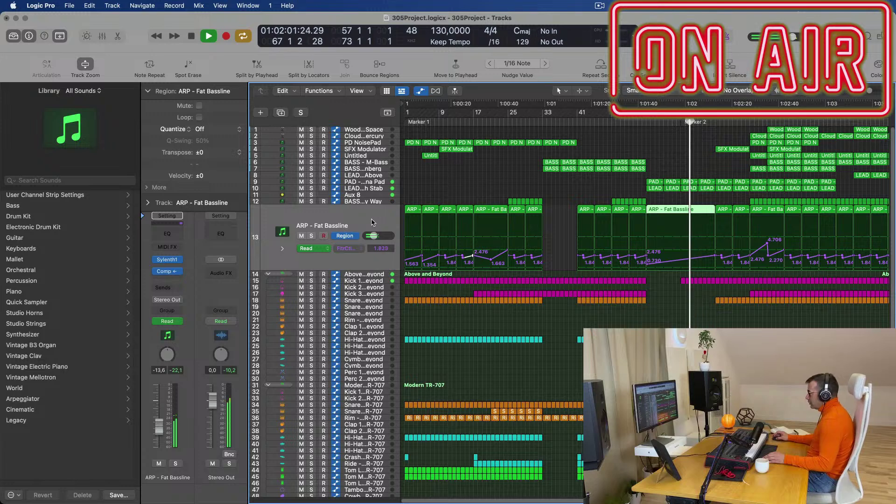
pyautogui.press('super+d')
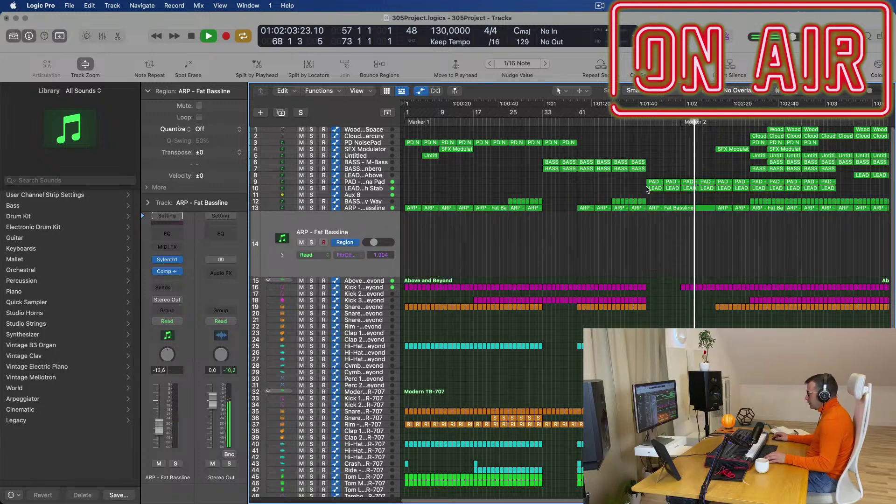
pyautogui.moveTo(673, 208); pyautogui.dragTo(676, 222)
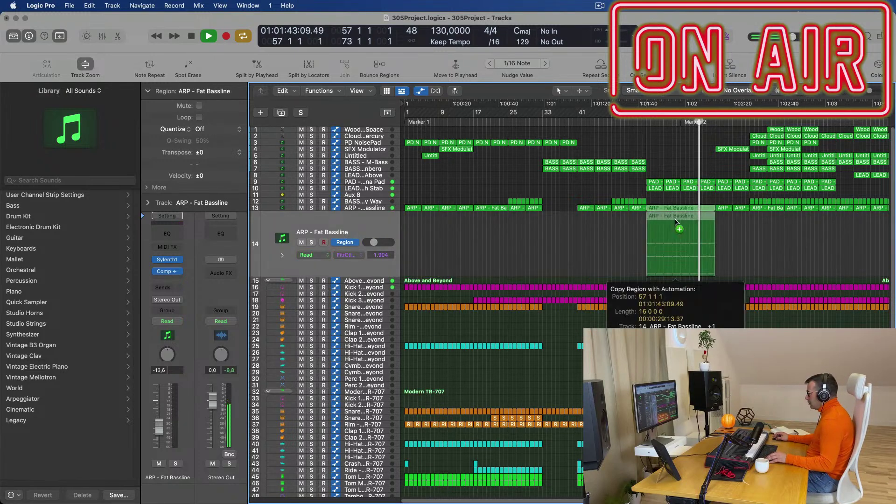
pyautogui.moveTo(658, 254); pyautogui.dragTo(659, 252)
# Open the copied ARP - Fat Bassline region in the Piano Roll and delete its surplus notes
pyautogui.doubleClick(683, 218)
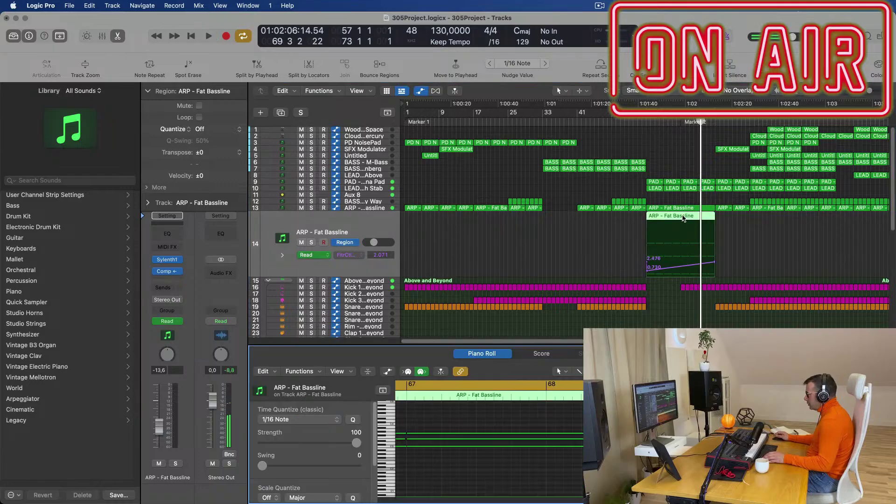
pyautogui.hscroll(-3, 514, 422)
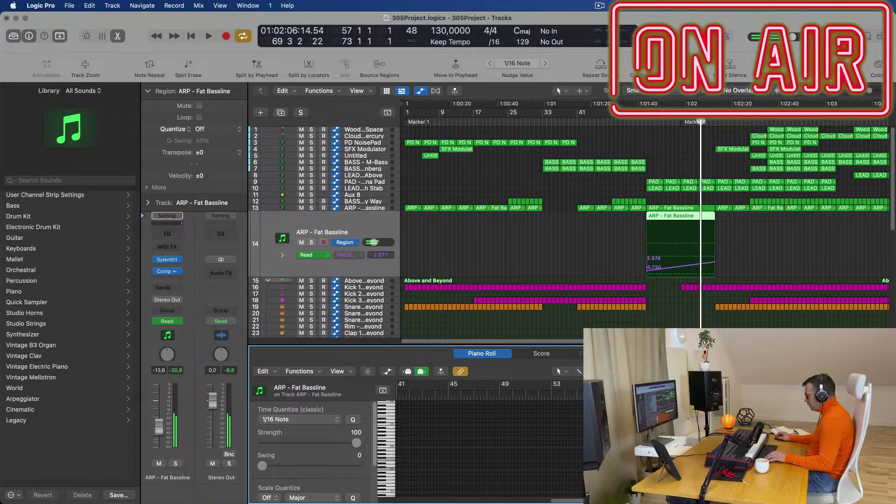
pyautogui.press('super+a')
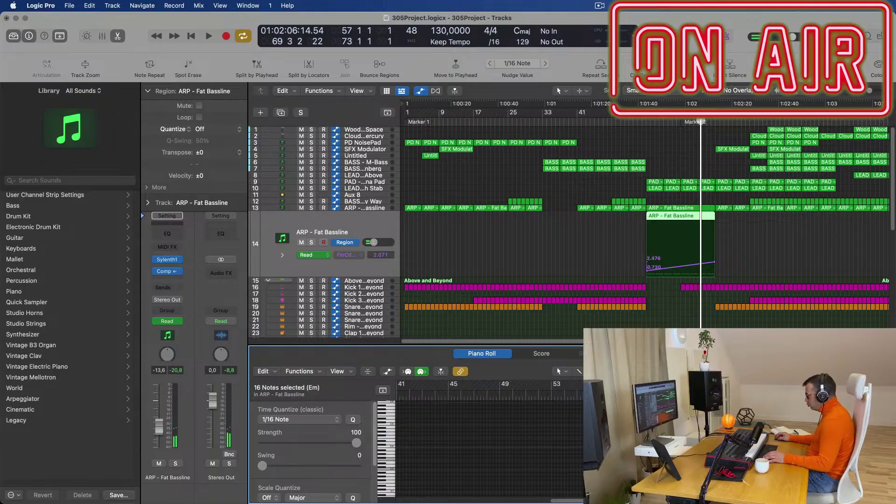
pyautogui.press('Delete')
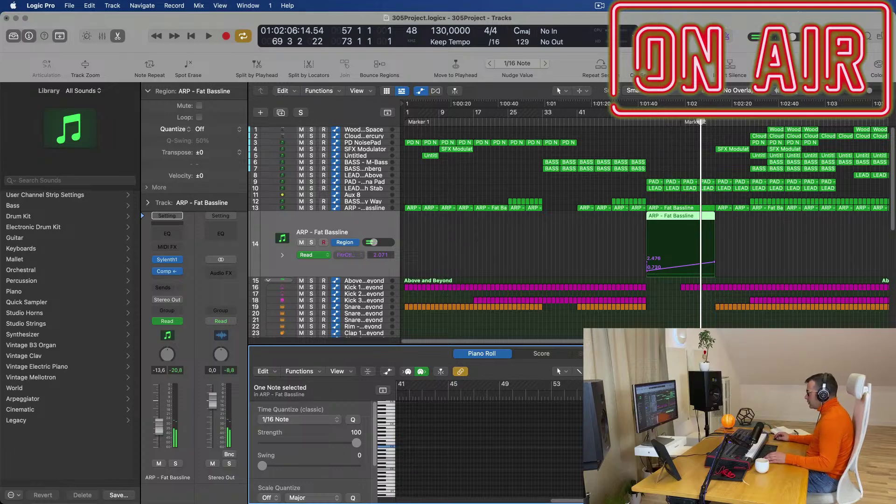
pyautogui.click(622, 255)
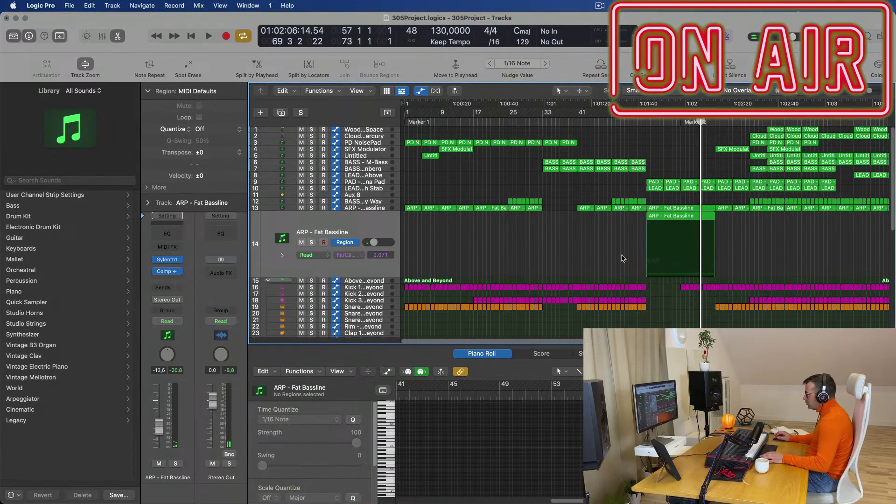
# Load the Sylenth1 preset 029: BASS - Bass Pad on the duplicated track during playback and move the plug-in window clear of the tracks
pyautogui.press('space')
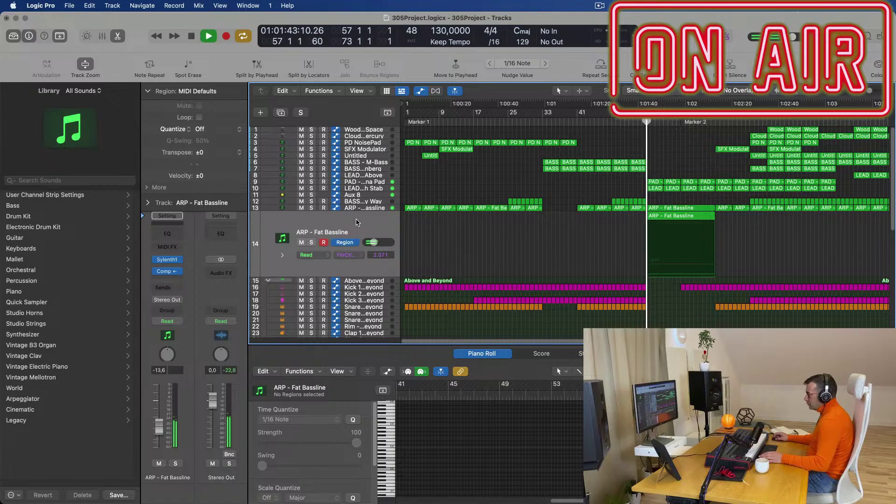
pyautogui.click(357, 223)
pyautogui.click(168, 260)
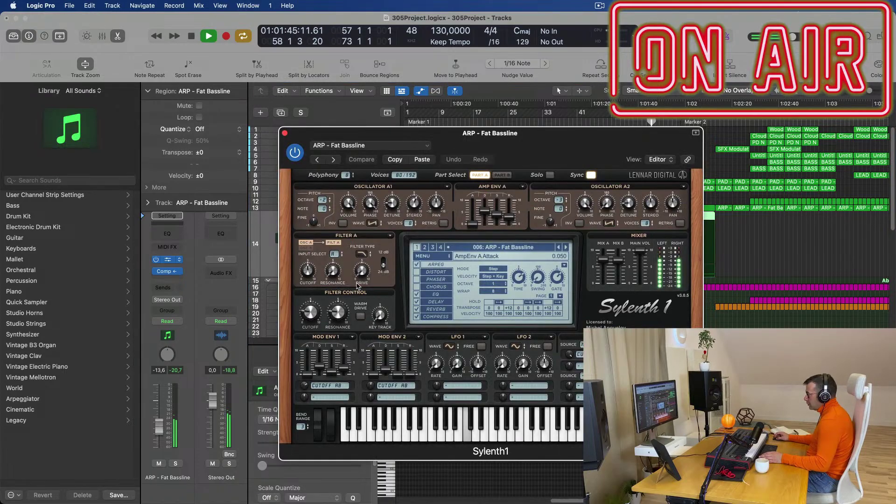
pyautogui.click(522, 251)
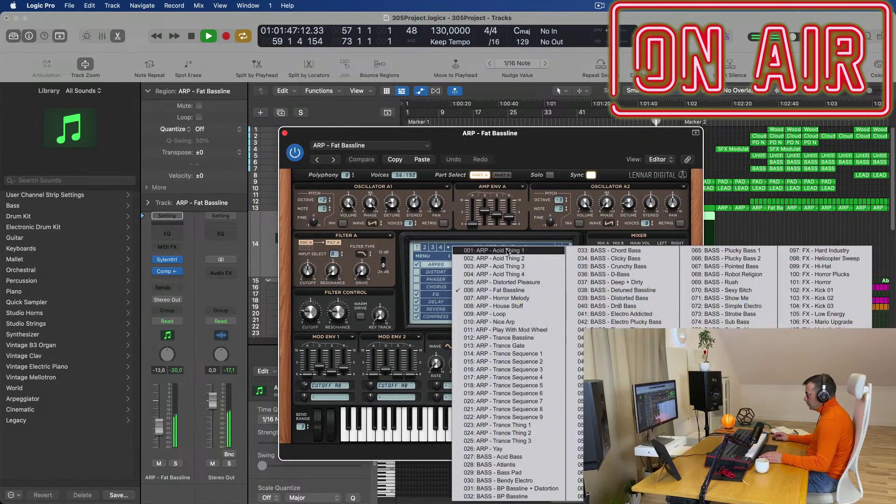
pyautogui.click(518, 472)
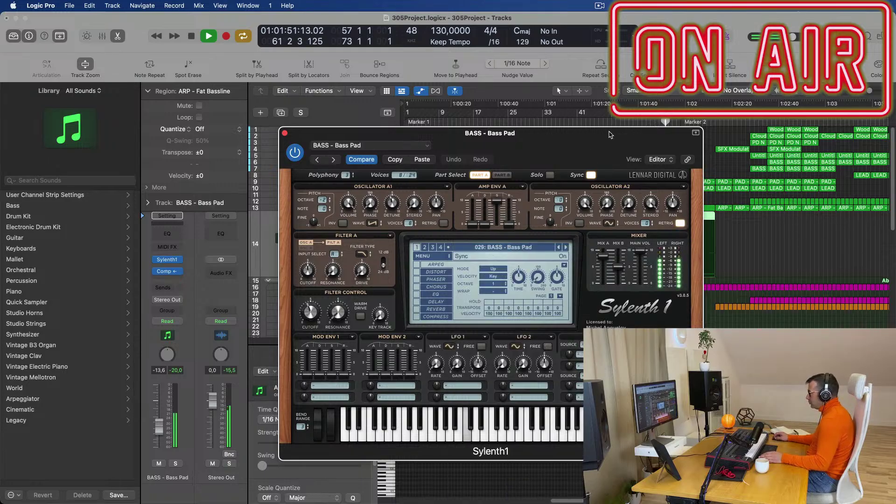
pyautogui.moveTo(609, 135); pyautogui.dragTo(581, 322)
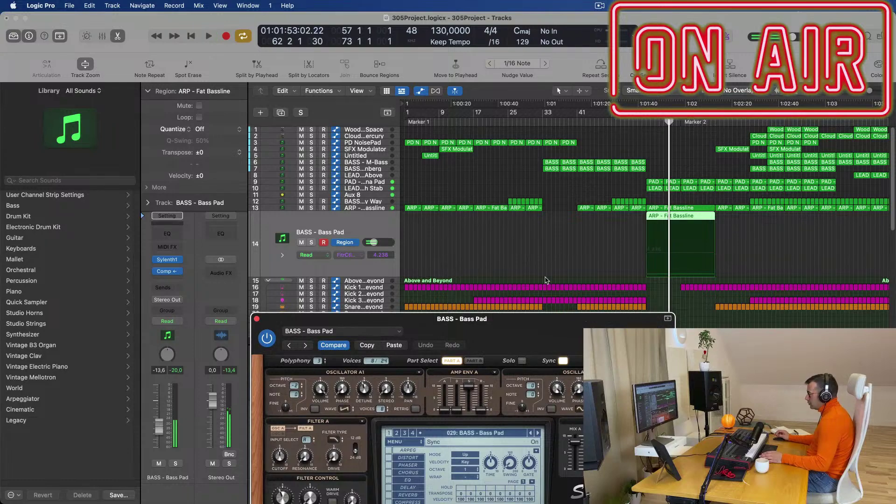
# Restart the breakdown playback, put away the Sylenth1 window and set the BASS - Bass Pad track's volume to -8.6 dB
pyautogui.press('space')
pyautogui.click(527, 247)
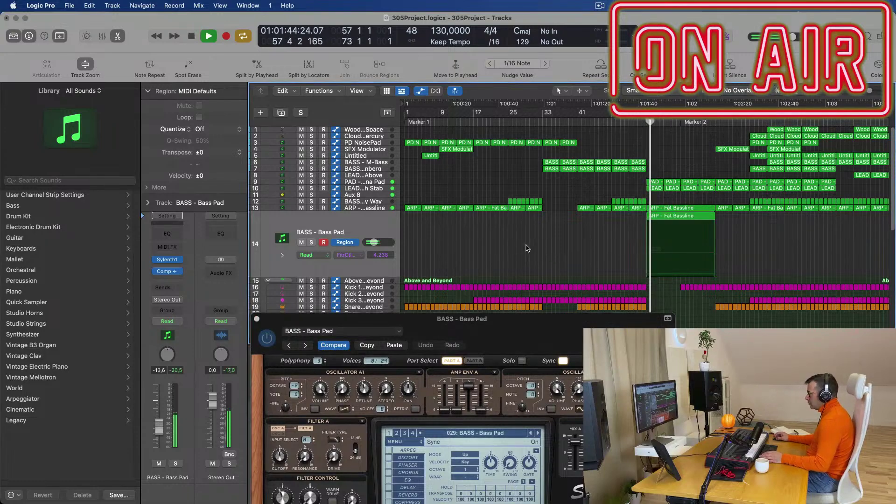
pyautogui.moveTo(520, 325); pyautogui.dragTo(594, 137)
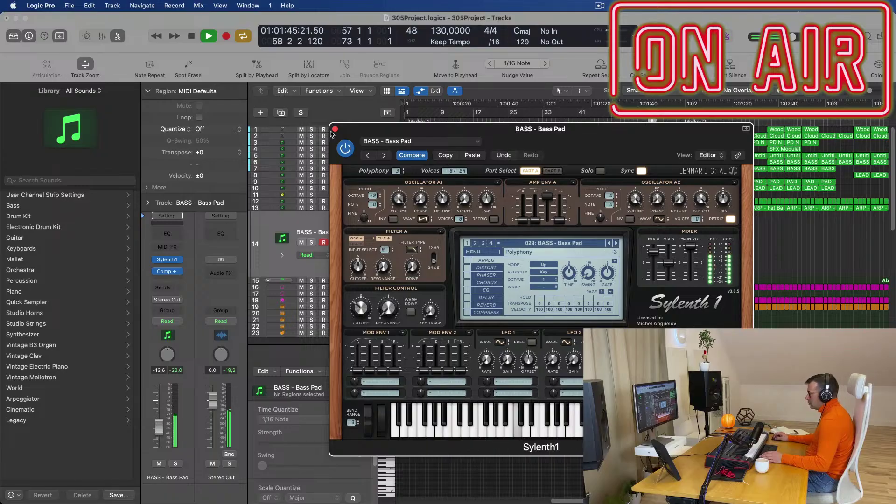
pyautogui.press('v')
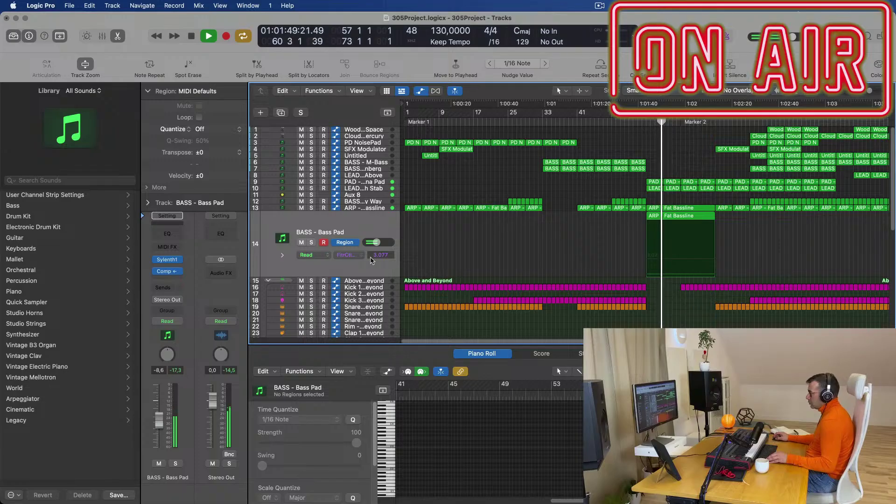
# Show the Channel EQ High Cut Frequency automation on Aux 8 and extend its rising ramp to 16300 Hz near bar 73
pyautogui.hscroll(3, 541, 242)
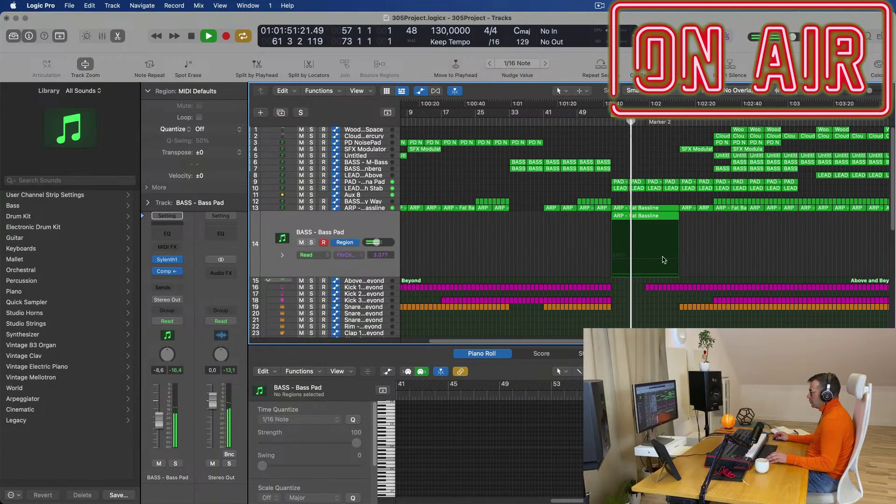
pyautogui.scroll(-2, 714, 245)
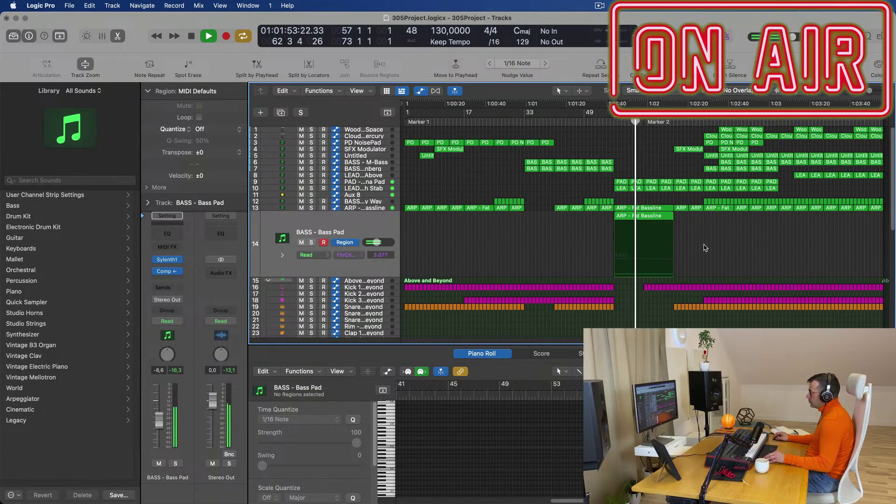
pyautogui.scroll(5, 709, 272)
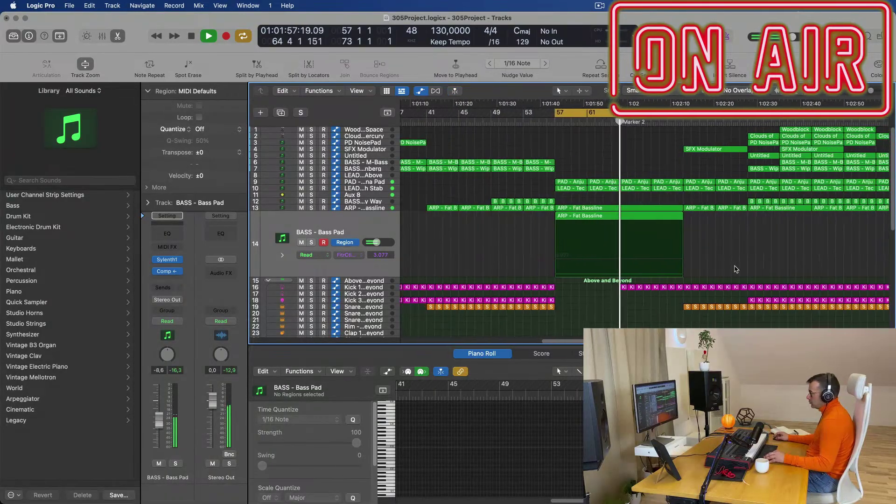
pyautogui.scroll(-3, 747, 266)
pyautogui.scroll(4, 752, 238)
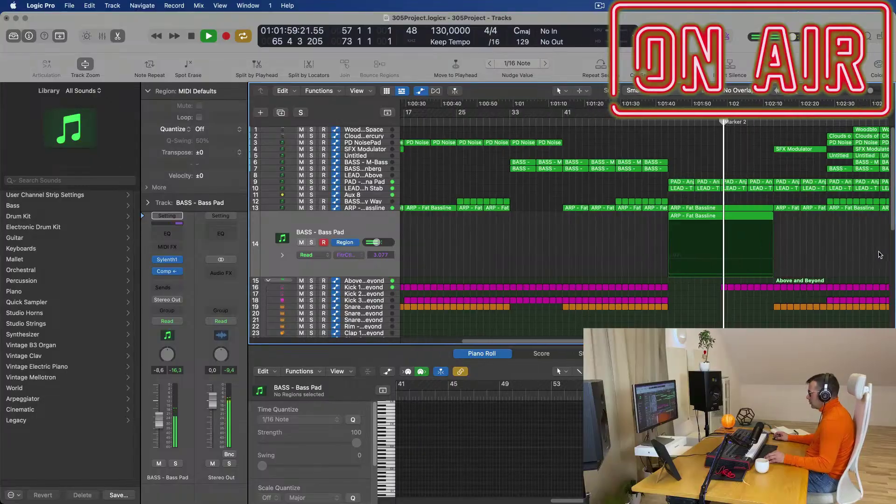
pyautogui.scroll(-5, 725, 210)
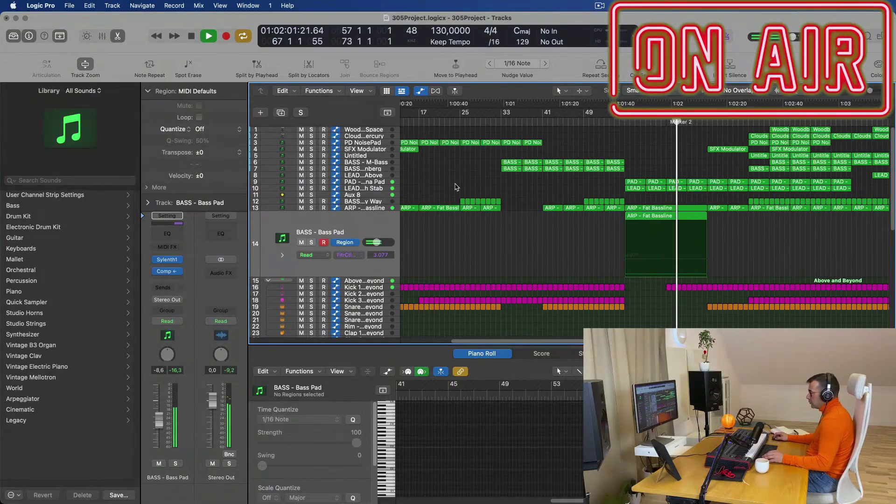
pyautogui.click(380, 195)
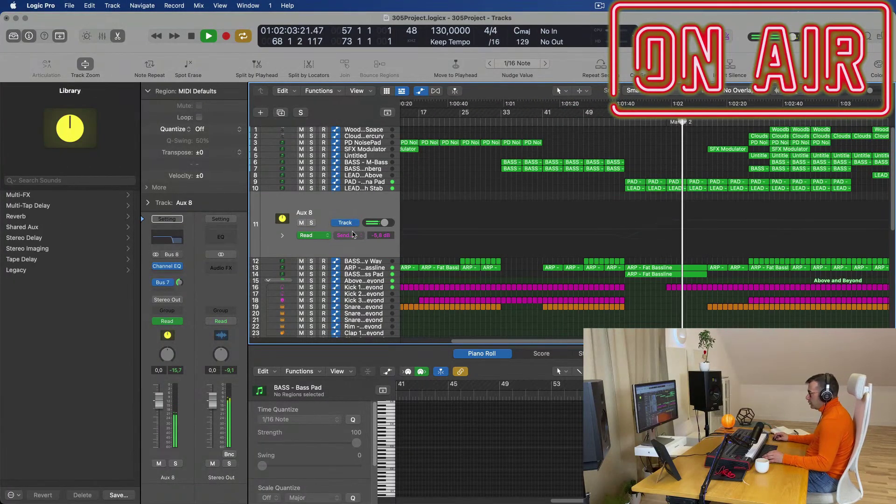
pyautogui.click(353, 236)
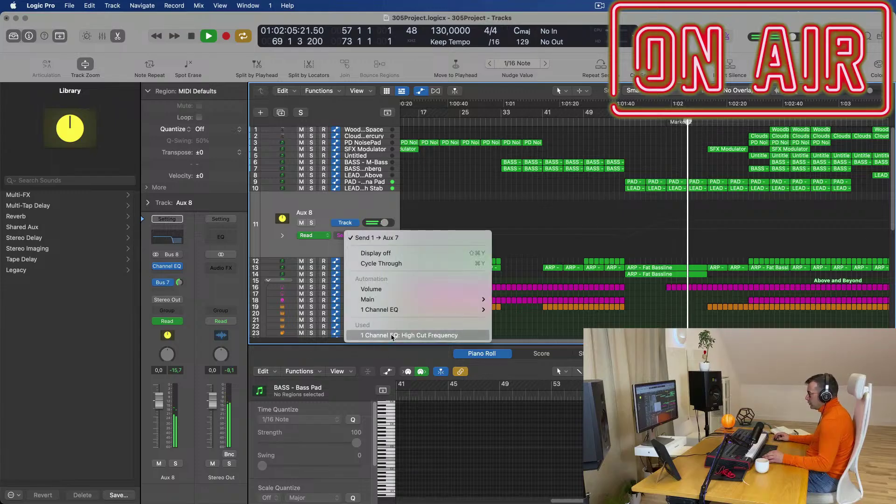
pyautogui.click(410, 335)
pyautogui.moveTo(666, 223); pyautogui.dragTo(705, 204)
pyautogui.press('super+Left')
pyautogui.press('super+Left')
pyautogui.press('super+Left')
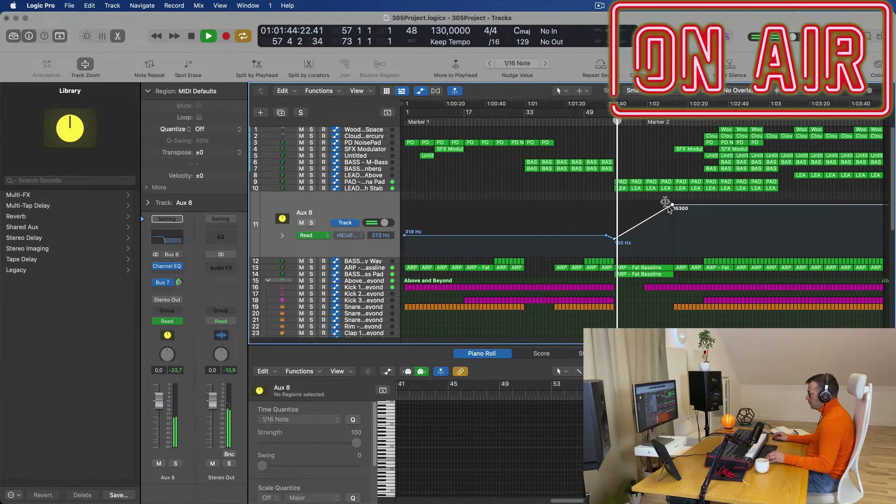
# Copy the four Modern TR-707 snare regions from bar 85 to bar 73 and fill the remaining gap before bar 85 with two more
pyautogui.scroll(-6, 681, 248)
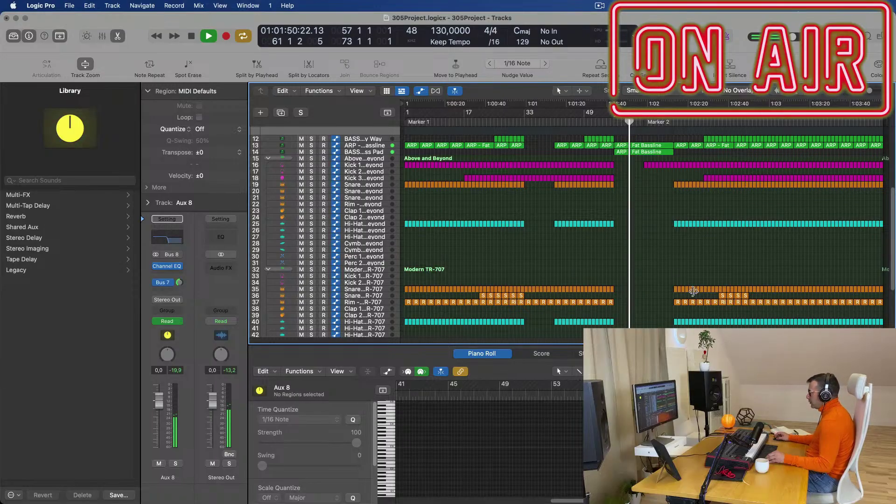
pyautogui.click(722, 295)
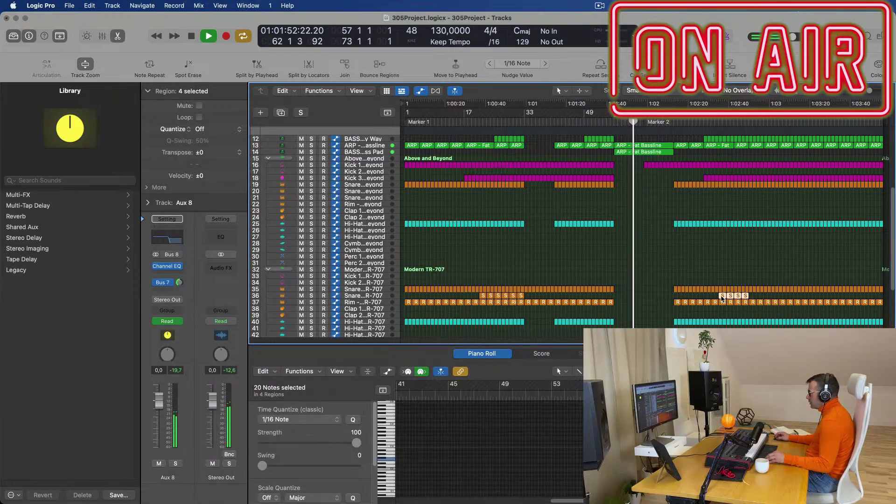
pyautogui.moveTo(719, 296); pyautogui.dragTo(677, 298)
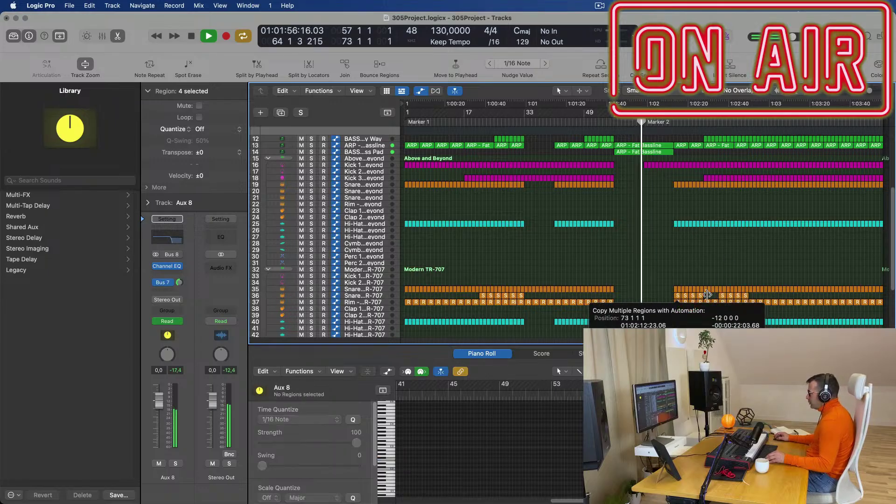
pyautogui.click(691, 295)
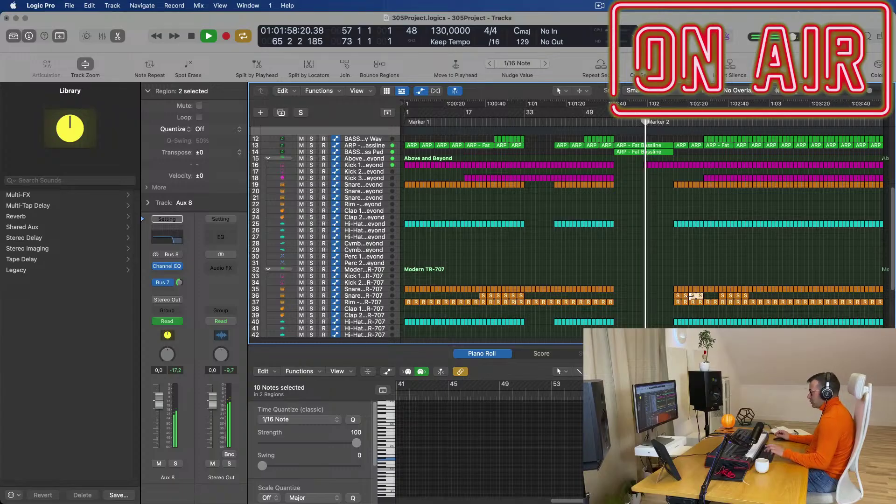
pyautogui.click(663, 248)
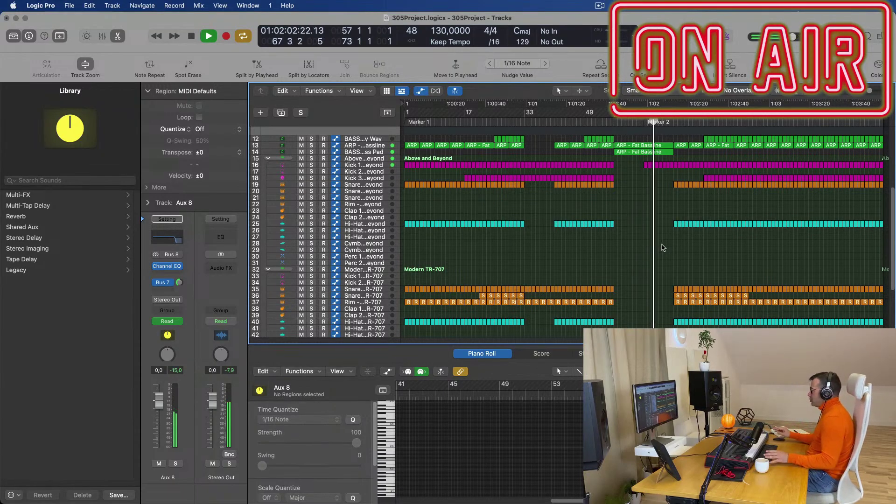
# Delete the hi-hat regions between bars 73 and 81 and extend the cycle range to bar 81
pyautogui.scroll(3, 653, 244)
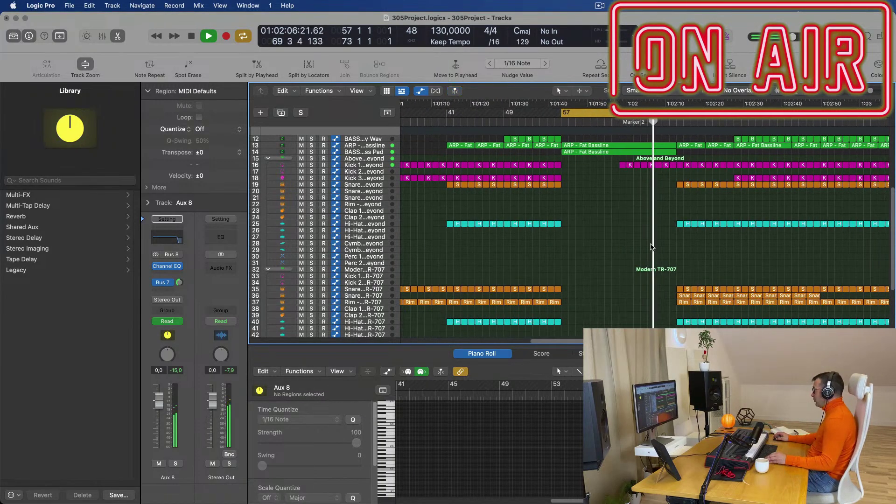
pyautogui.scroll(5, 653, 224)
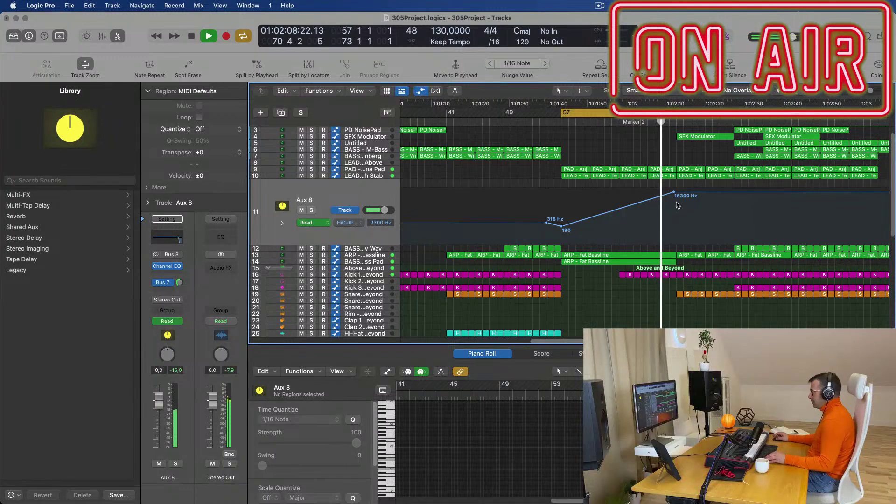
pyautogui.scroll(-2, 679, 149)
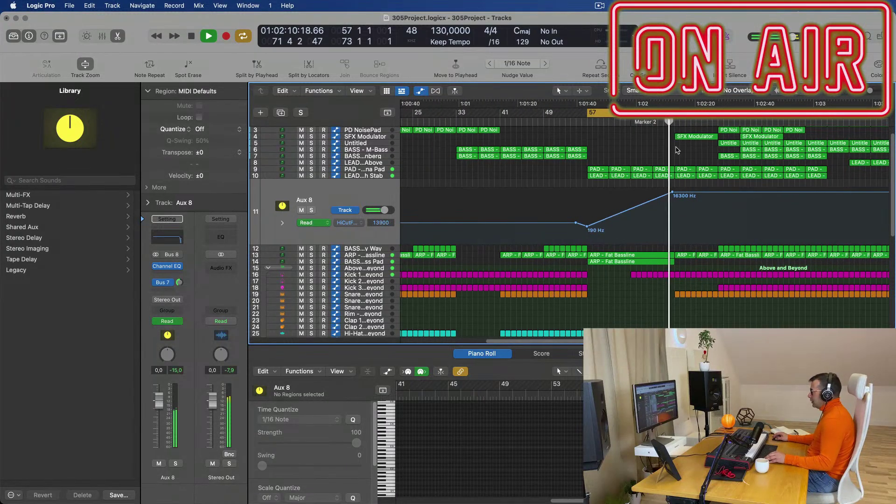
pyautogui.scroll(2, 704, 182)
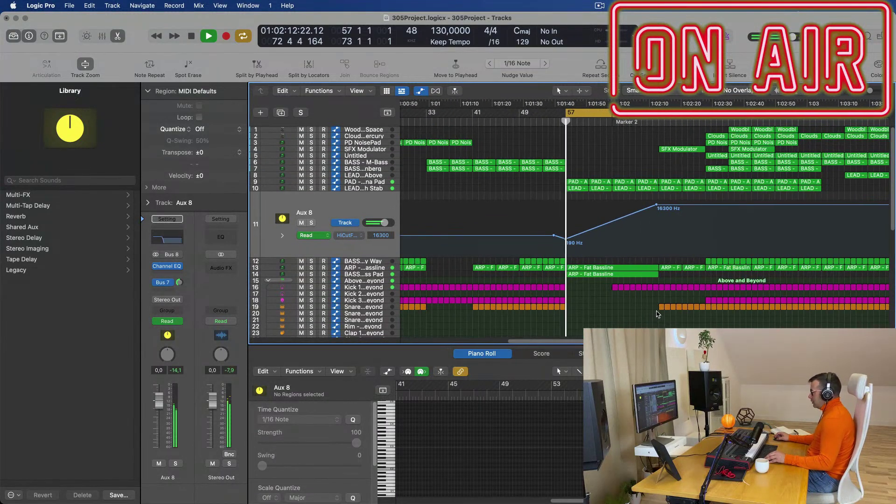
pyautogui.scroll(-4, 667, 313)
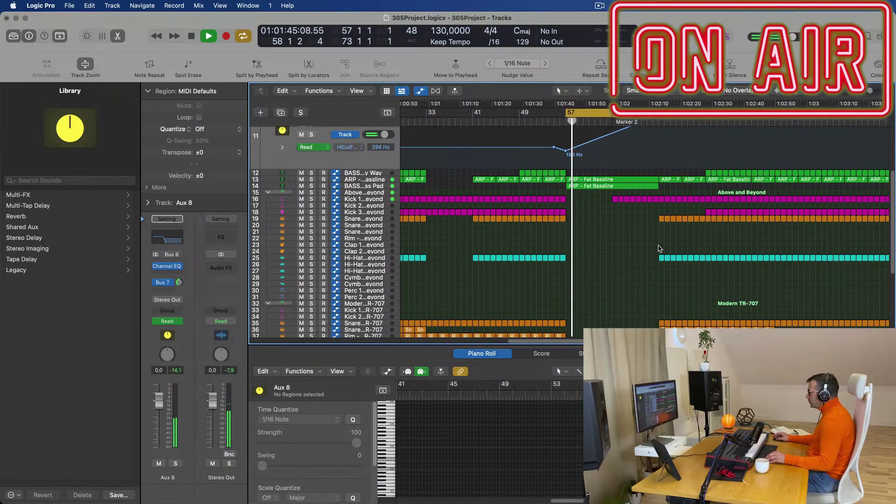
pyautogui.moveTo(661, 244); pyautogui.dragTo(702, 322)
pyautogui.click(701, 322)
# Raise the last high-cut automation point on Aux 8 to 20000 Hz and rename the track Main Synths
pyautogui.scroll(8, 690, 232)
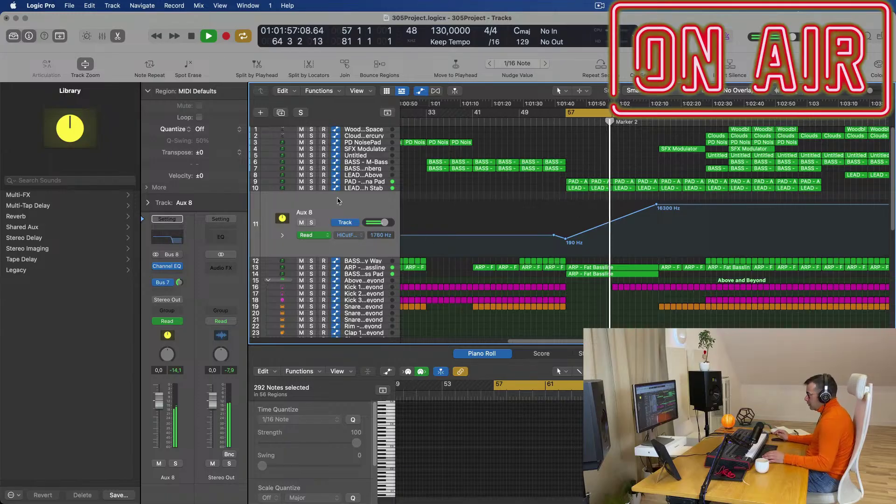
pyautogui.moveTo(658, 205); pyautogui.dragTo(657, 202)
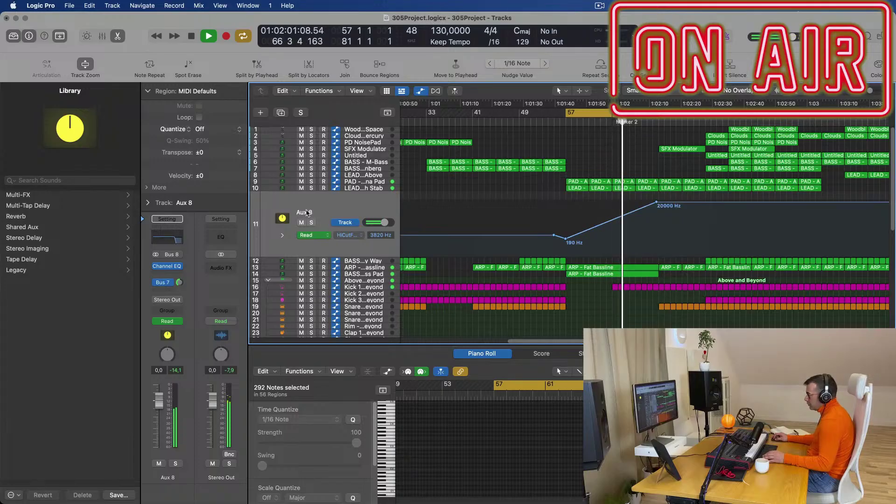
pyautogui.doubleClick(307, 213)
pyautogui.write('Main S')
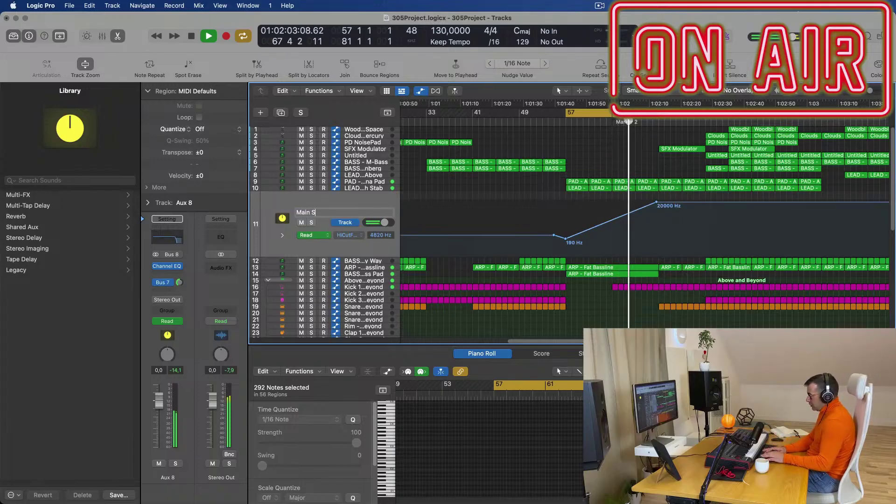
pyautogui.write('ynths')
pyautogui.press('Return')
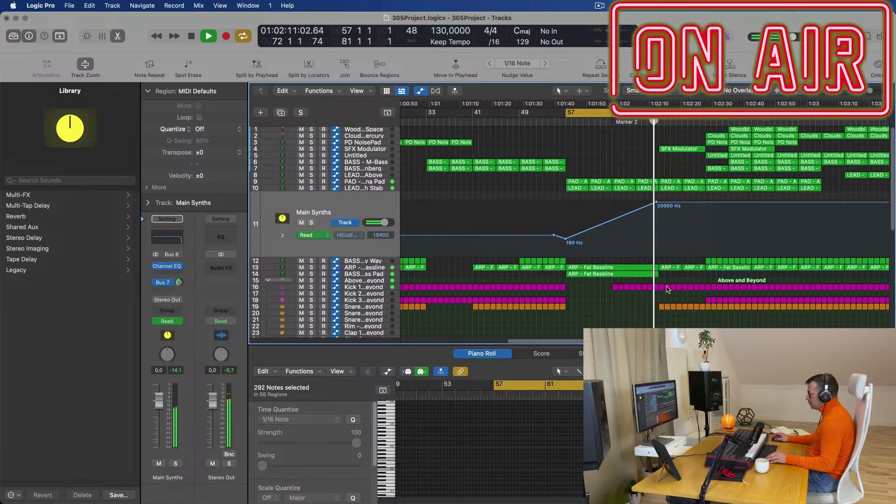
# Delete the 175 Hz point from the Above and Beyond track's low-cut automation so the curve descends directly from bar 73 to bar 81
pyautogui.click(734, 280)
pyautogui.press('super+Right')
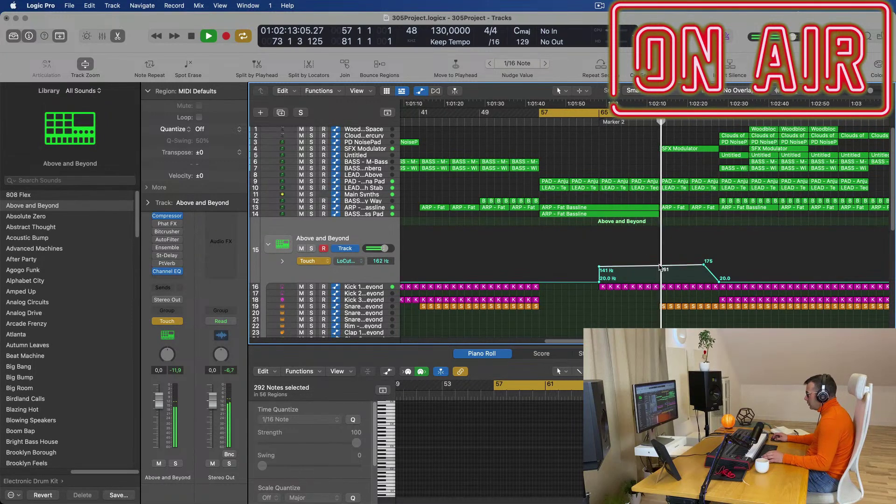
pyautogui.moveTo(660, 265); pyautogui.dragTo(659, 266)
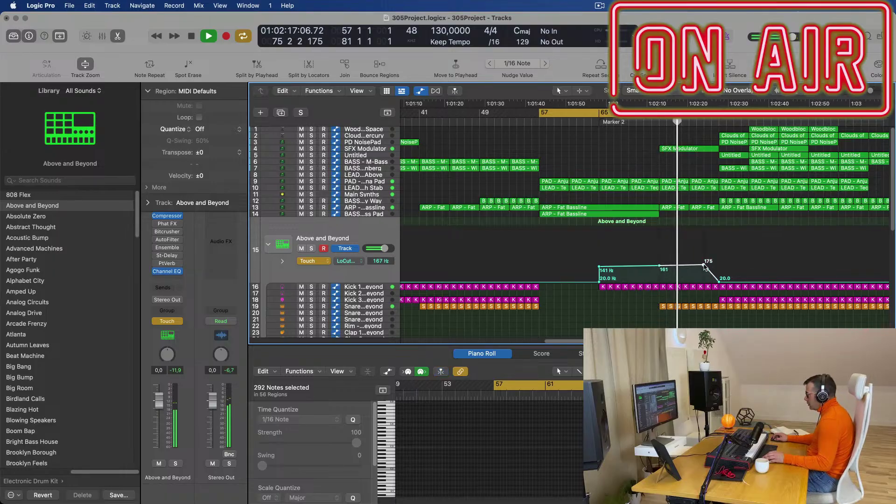
pyautogui.doubleClick(704, 265)
pyautogui.press('super+Left')
pyautogui.press('super+Left')
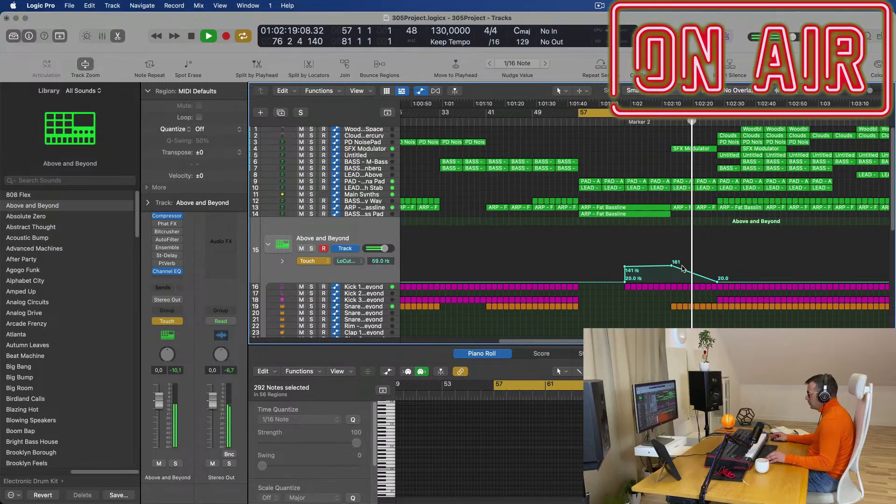
pyautogui.press('super+Left')
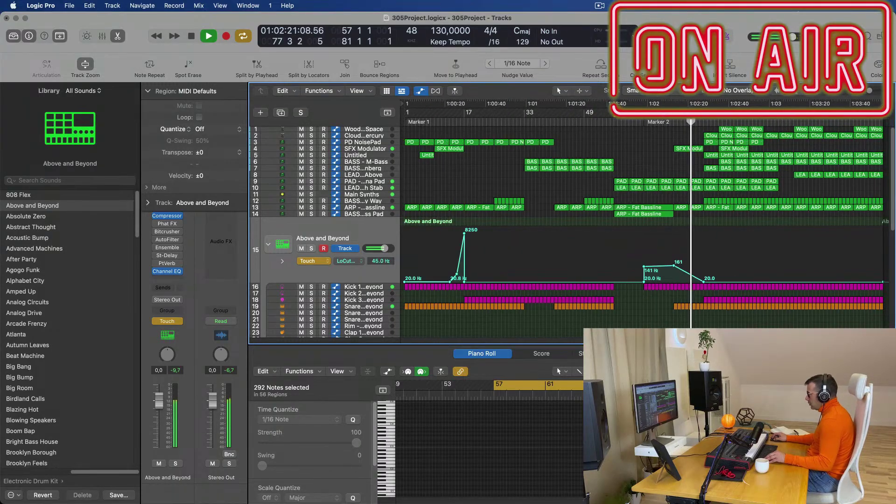
# Delete the Clouds of Mercury, PD NoisePad, Untitled and BASS - Wippenberg regions that start at bar 81
pyautogui.scroll(-3, 733, 239)
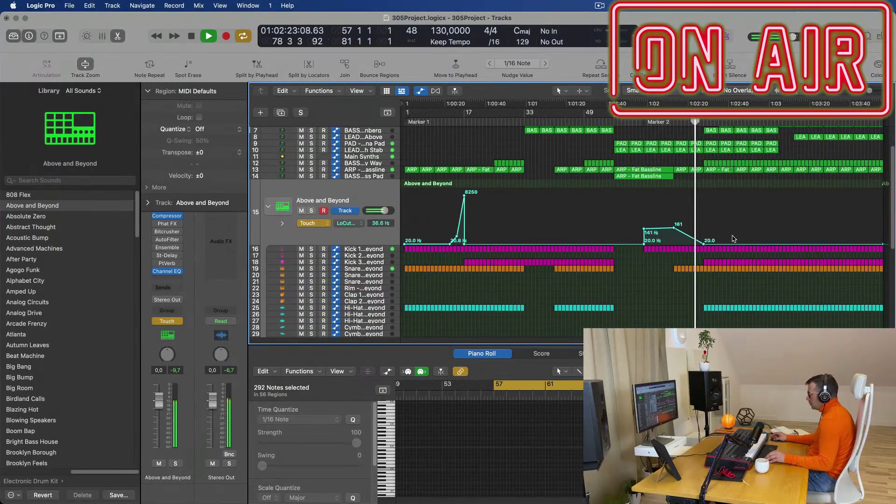
pyautogui.press('super+Right')
pyautogui.scroll(3, 744, 234)
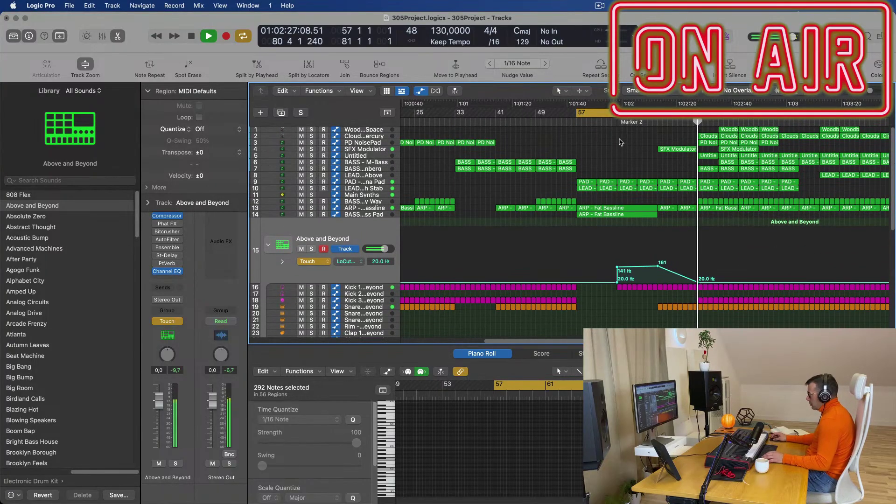
pyautogui.click(708, 136)
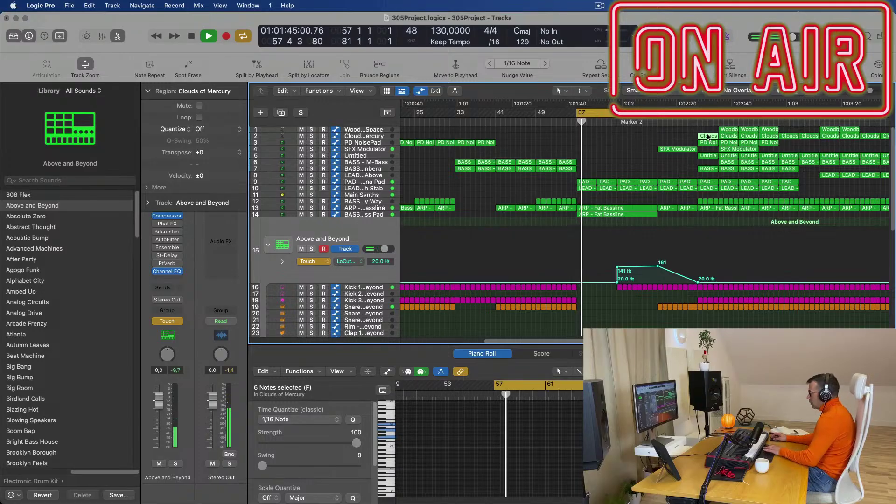
pyautogui.press('BackSpace')
pyautogui.click(708, 142)
pyautogui.press('BackSpace')
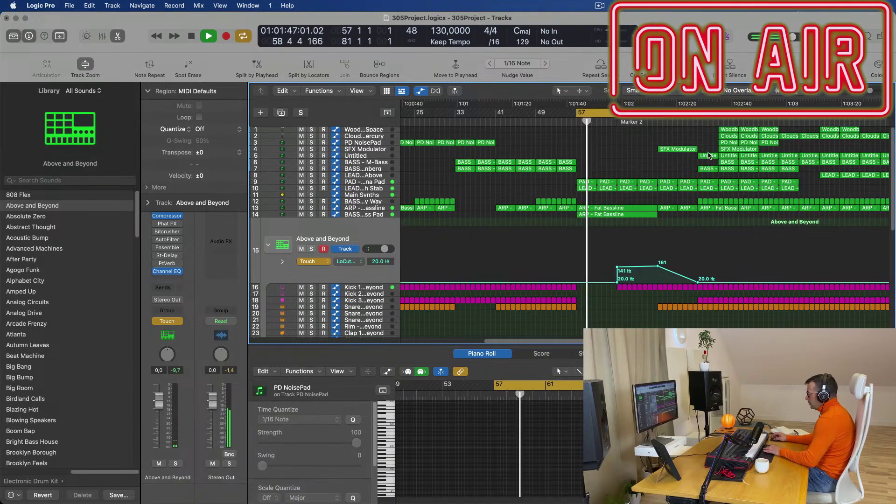
pyautogui.click(709, 155)
pyautogui.press('Delete')
pyautogui.click(707, 169)
pyautogui.press('Delete')
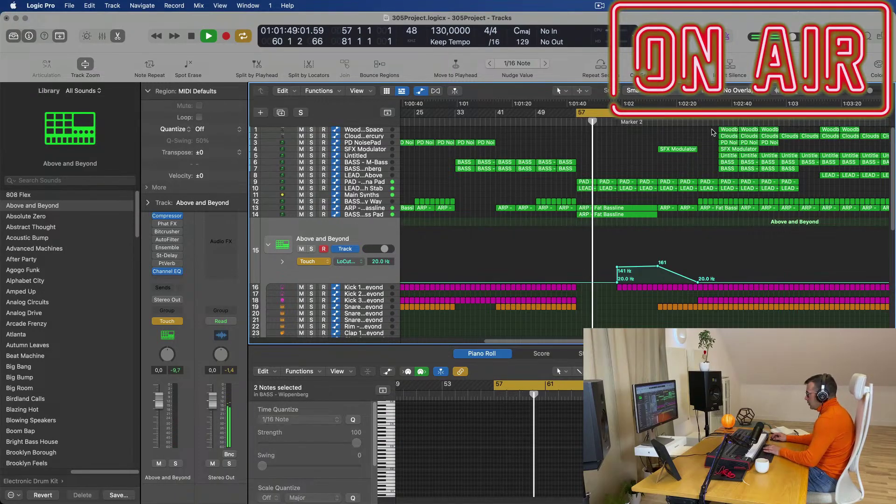
# Delete the seven pad, effect and bass regions that start at bar 85 on the upper tracks, from Wood Space to BASS - Wippenberg
pyautogui.moveTo(701, 115); pyautogui.dragTo(726, 171)
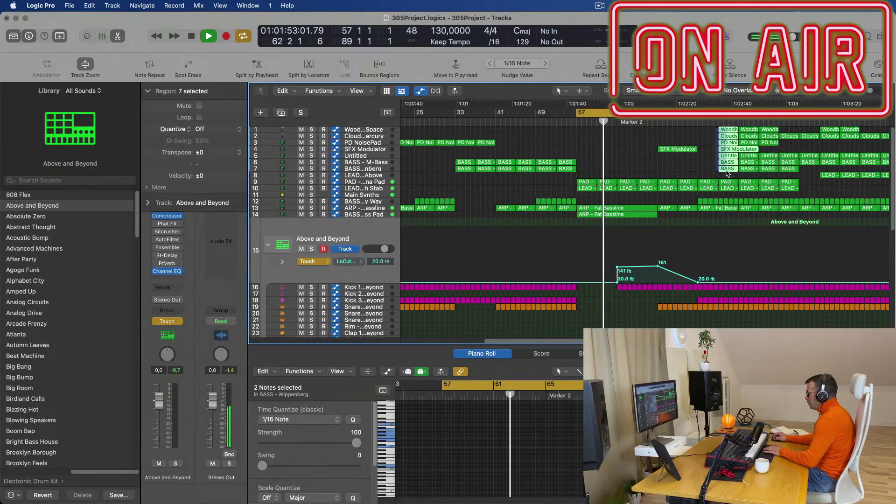
pyautogui.press('Delete')
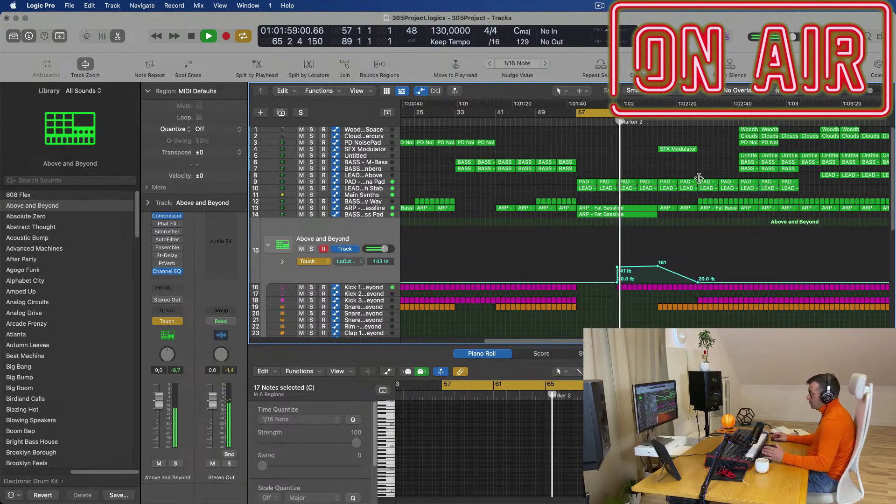
# Add low-cut automation to Above and Beyond rising from 195 Hz at bar 81 to 336 Hz at bar 89, then dropping to 20.2 Hz
pyautogui.scroll(-1, 724, 163)
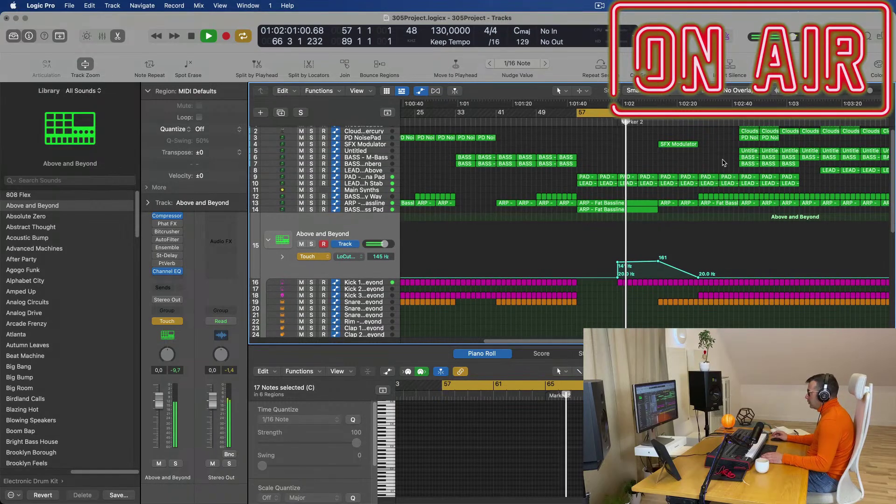
pyautogui.scroll(-5, 728, 196)
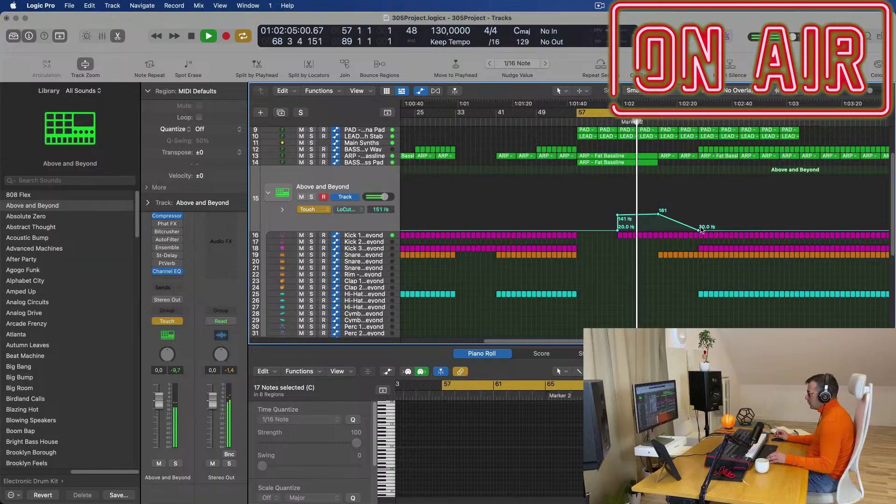
pyautogui.click(698, 123)
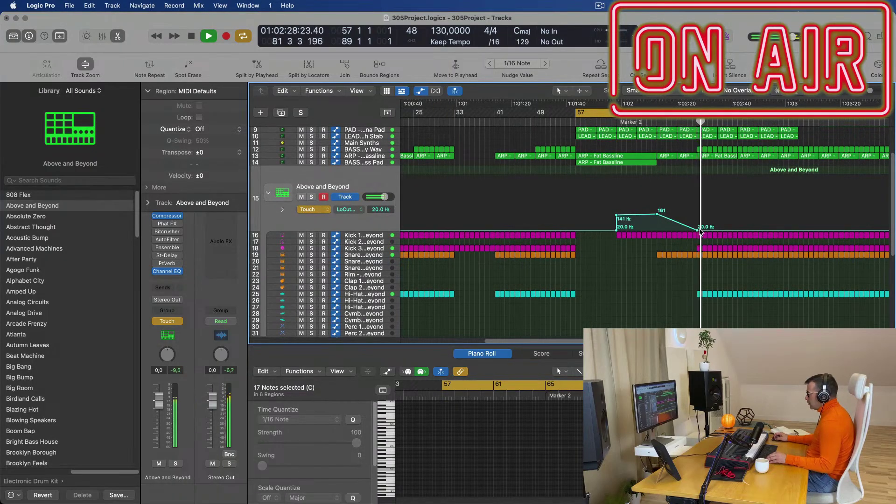
pyautogui.moveTo(701, 231); pyautogui.dragTo(736, 208)
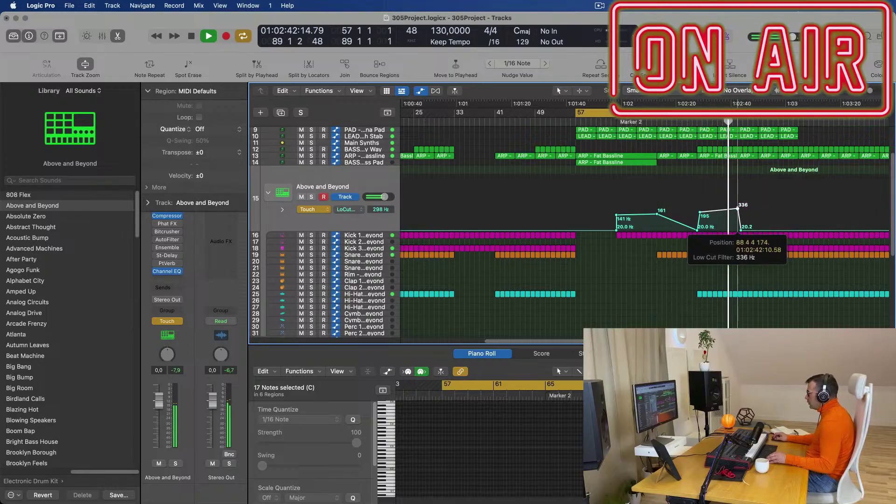
pyautogui.click(737, 209)
# Set the cycle range from bar 81 to bar 89 and restart playback there
pyautogui.scroll(-10, 674, 240)
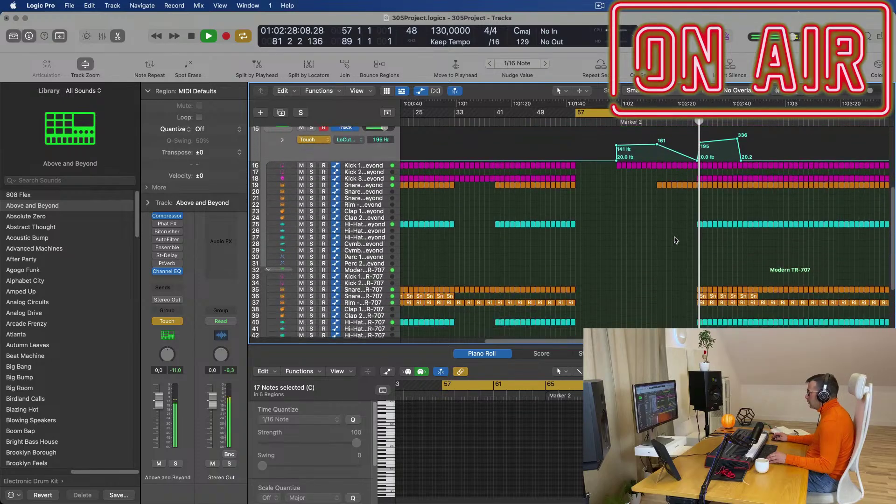
pyautogui.click(700, 203)
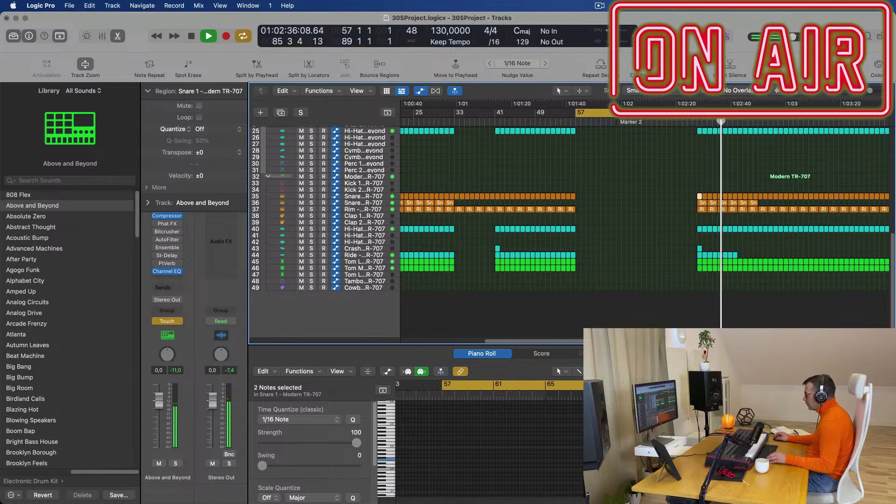
pyautogui.press('Tab')
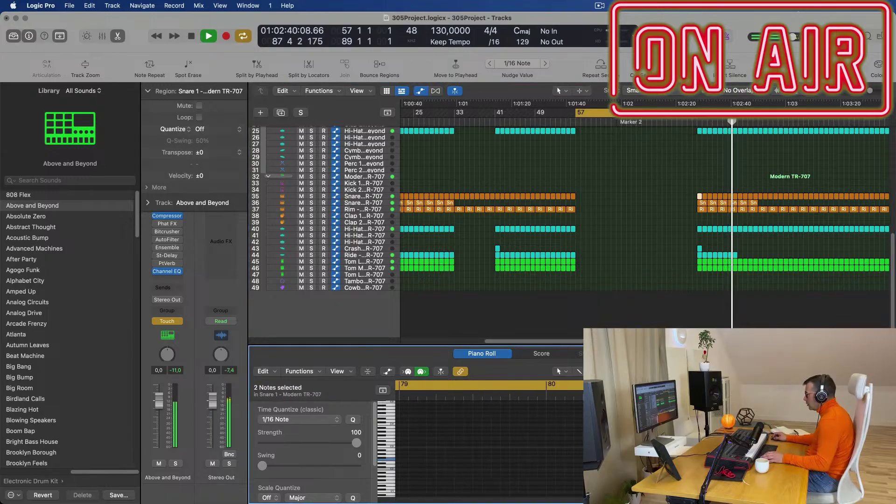
pyautogui.press('space')
pyautogui.press('space')
pyautogui.click(705, 116)
pyautogui.moveTo(698, 116); pyautogui.dragTo(741, 119)
pyautogui.press('space')
pyautogui.press('space')
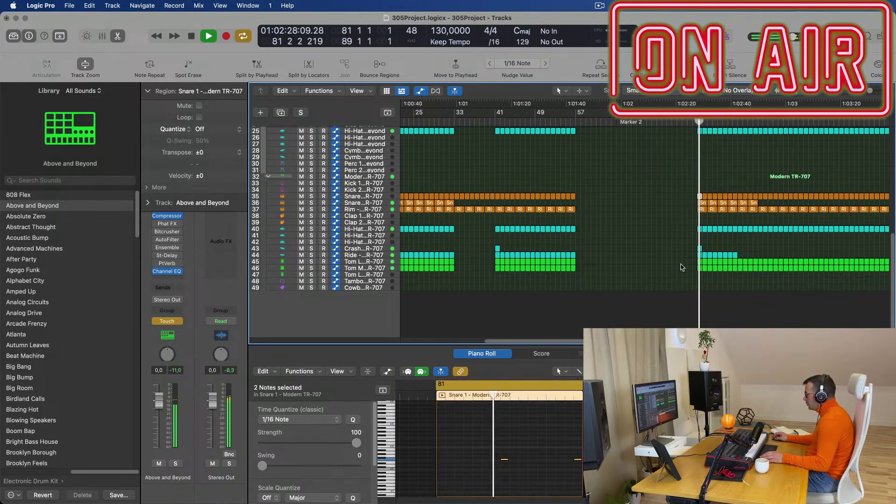
# Delete the Modern TR-707 ride regions from bar 81 and the tom regions between bar 81 and about bar 93
pyautogui.moveTo(686, 258); pyautogui.dragTo(754, 276)
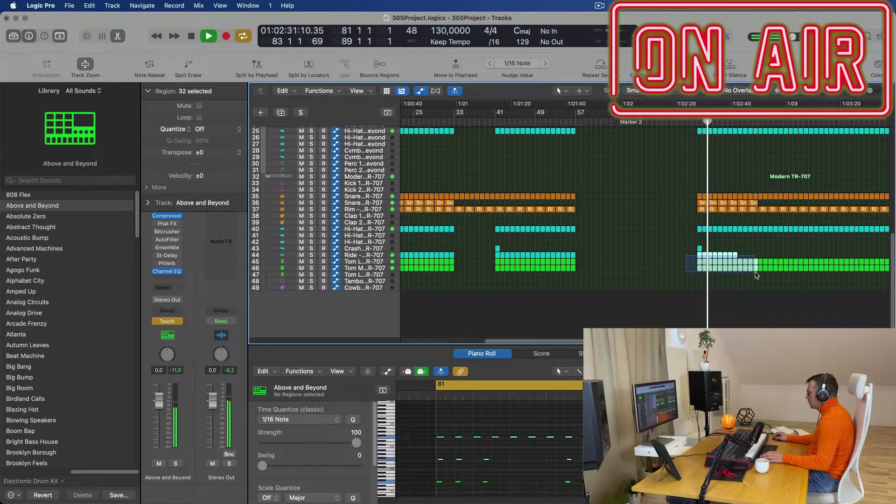
pyautogui.moveTo(756, 272); pyautogui.dragTo(756, 273)
pyautogui.press('BackSpace')
pyautogui.scroll(3, 750, 267)
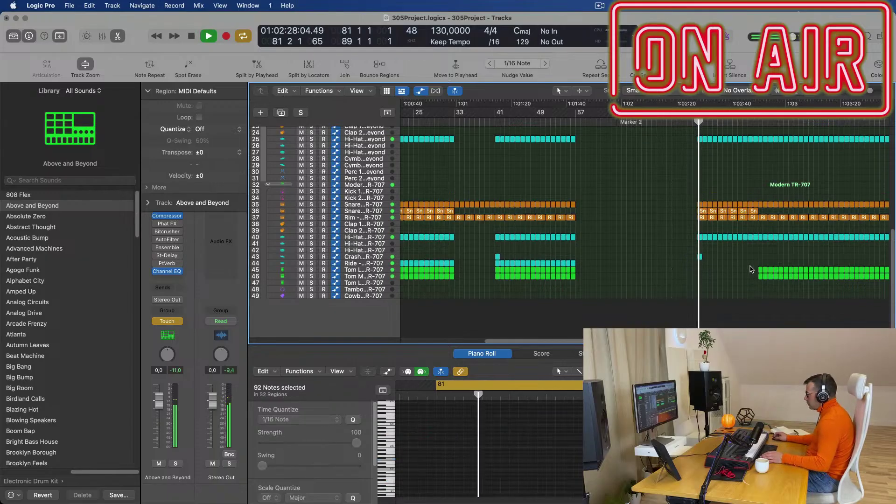
# Thin out the notes in the Modern TR-707 Snare 2 region at bar 81, keeping only its first three
pyautogui.click(751, 267)
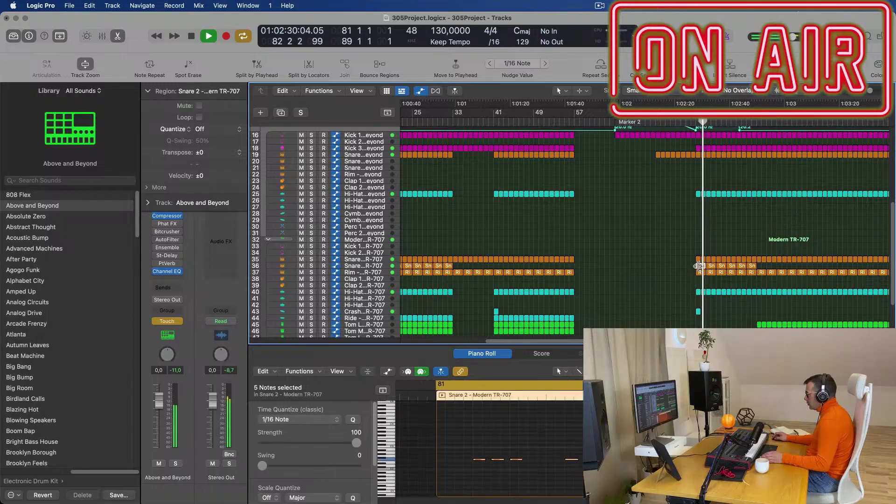
pyautogui.moveTo(464, 451); pyautogui.dragTo(540, 473)
pyautogui.press('Delete')
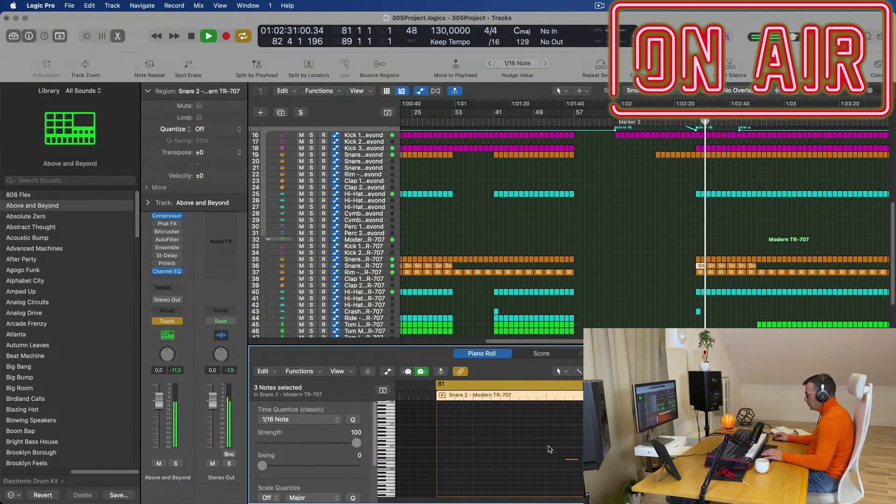
pyautogui.moveTo(561, 439); pyautogui.dragTo(607, 477)
pyautogui.press('Delete')
pyautogui.moveTo(444, 441); pyautogui.dragTo(582, 482)
pyautogui.press('space')
pyautogui.press('space')
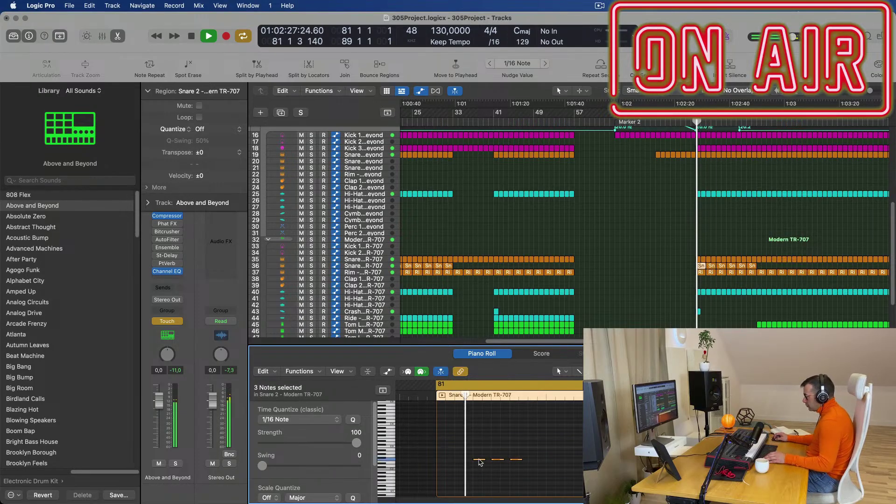
# Move the three snare notes to the start of the Snare 2 region and copy them to make an evenly spaced row filling the region
pyautogui.moveTo(481, 461); pyautogui.dragTo(447, 462)
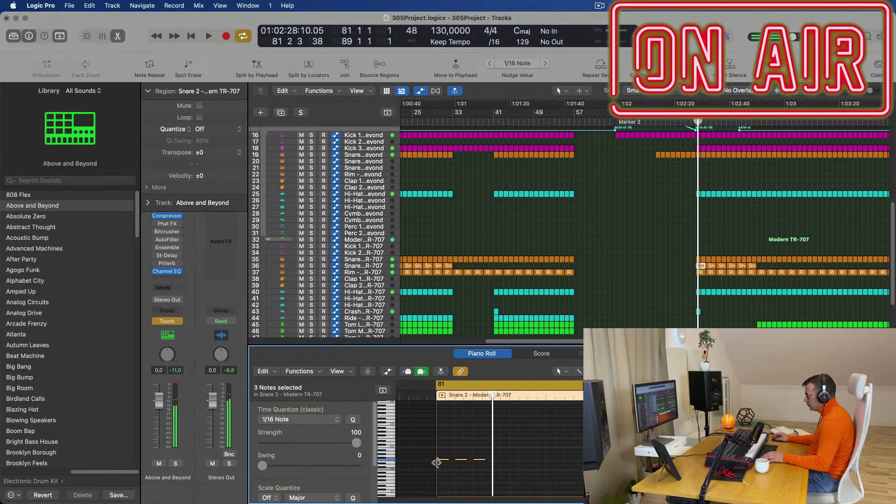
pyautogui.moveTo(441, 460); pyautogui.dragTo(497, 460)
pyautogui.moveTo(551, 455); pyautogui.dragTo(439, 462)
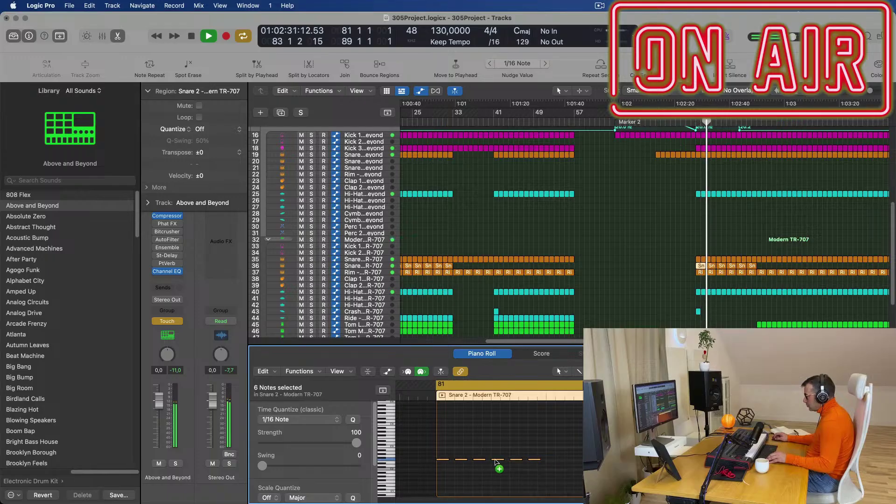
pyautogui.moveTo(495, 462); pyautogui.dragTo(551, 466)
pyautogui.press('Return')
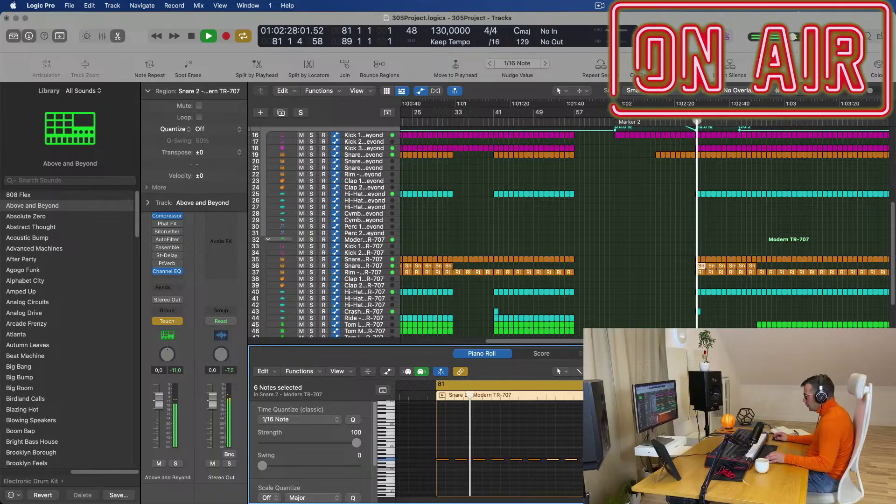
pyautogui.moveTo(654, 472); pyautogui.dragTo(621, 459)
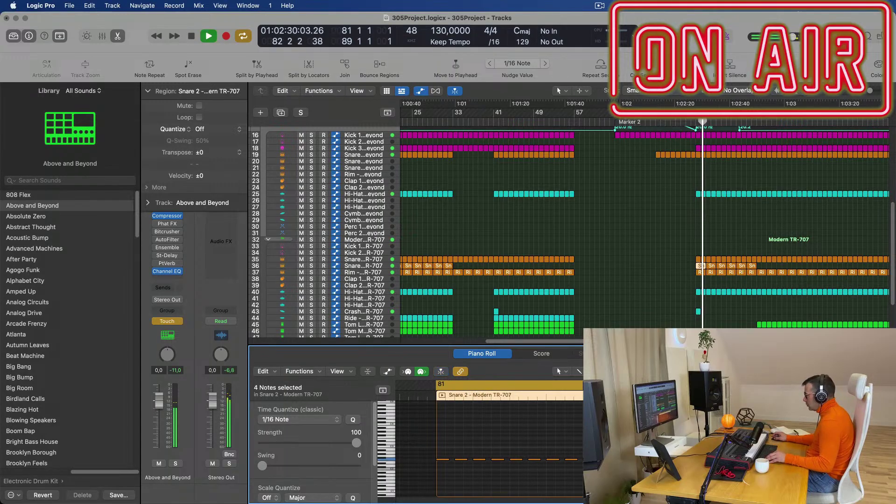
# Delete the five Snare 2 regions that follow the edited one at bar 81 and resume playback
pyautogui.press('space')
pyautogui.moveTo(763, 266); pyautogui.dragTo(711, 270)
pyautogui.press('BackSpace')
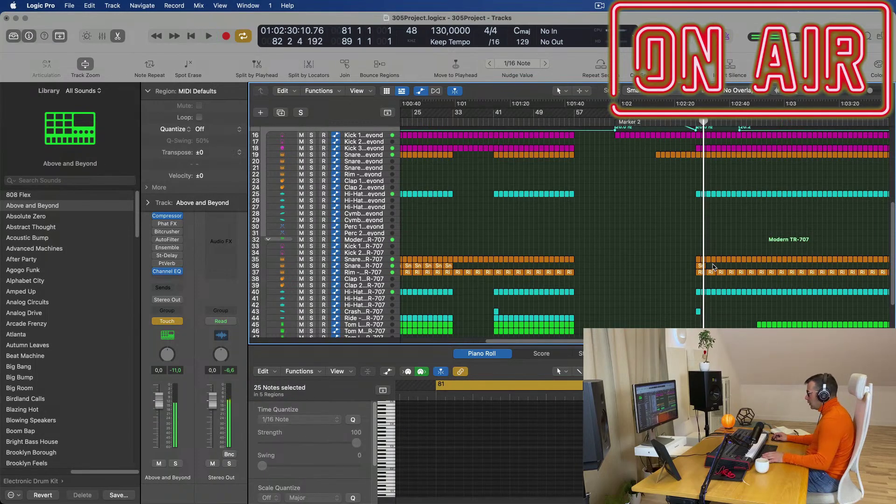
pyautogui.press('space')
pyautogui.click(700, 265)
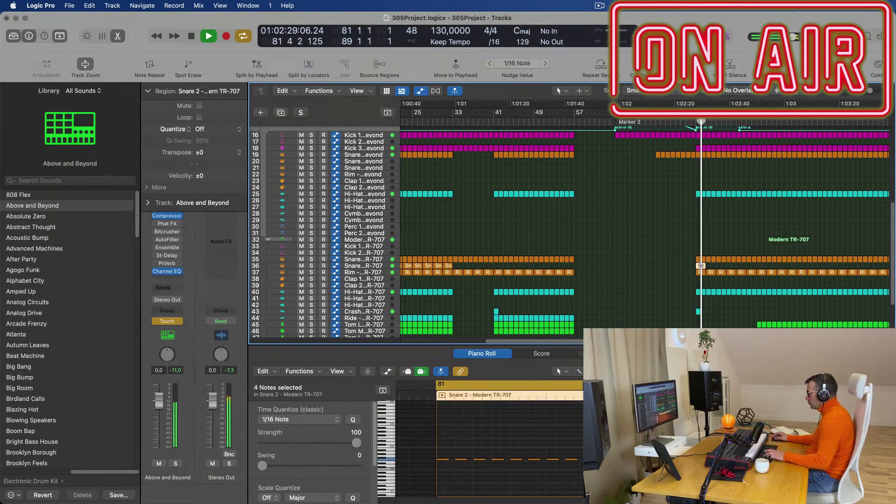
pyautogui.press('super+d')
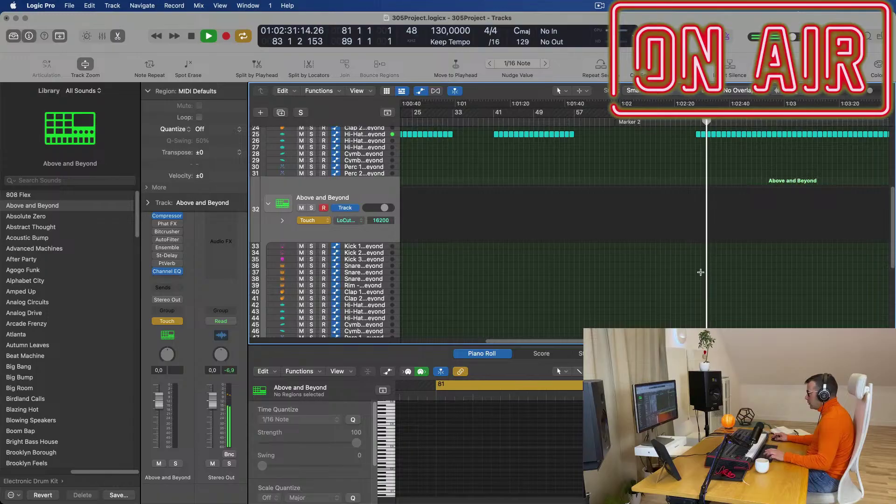
pyautogui.scroll(5, 701, 273)
pyautogui.scroll(-5, 705, 274)
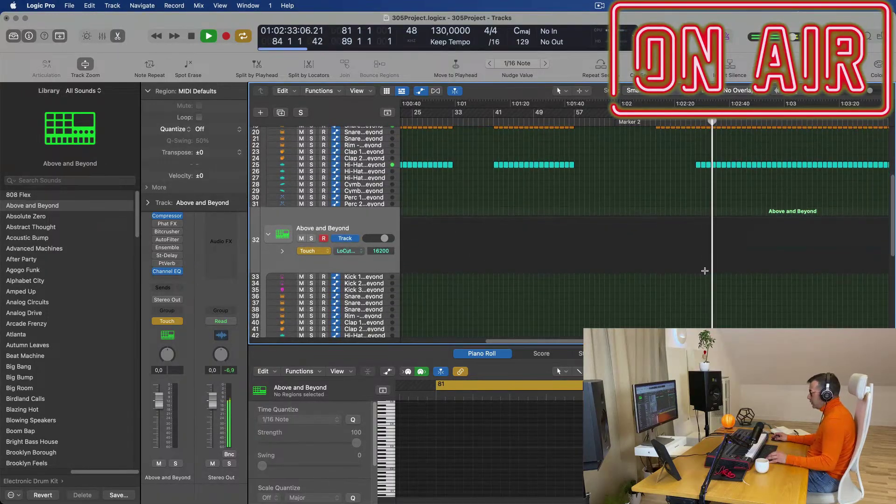
pyautogui.press('super+z')
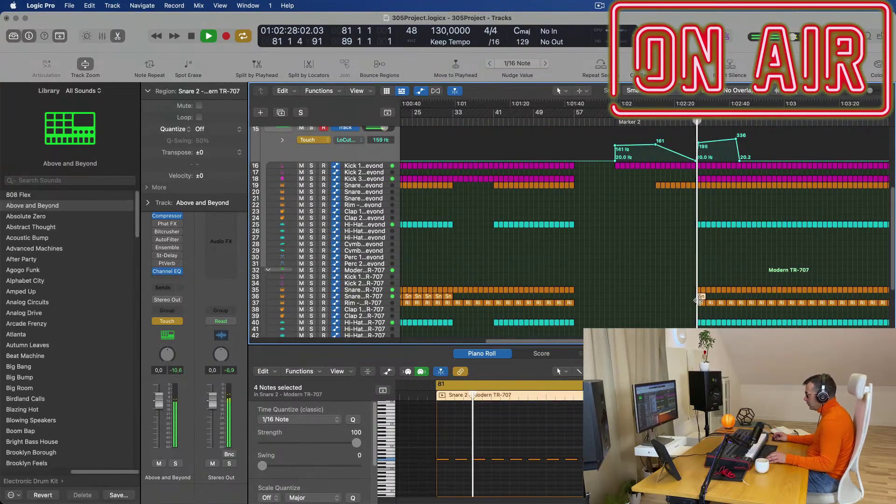
# Repeat the edited Snare 2 region up to bar 89 and join the four regions into one
pyautogui.press('space')
pyautogui.press('space')
pyautogui.click(663, 300)
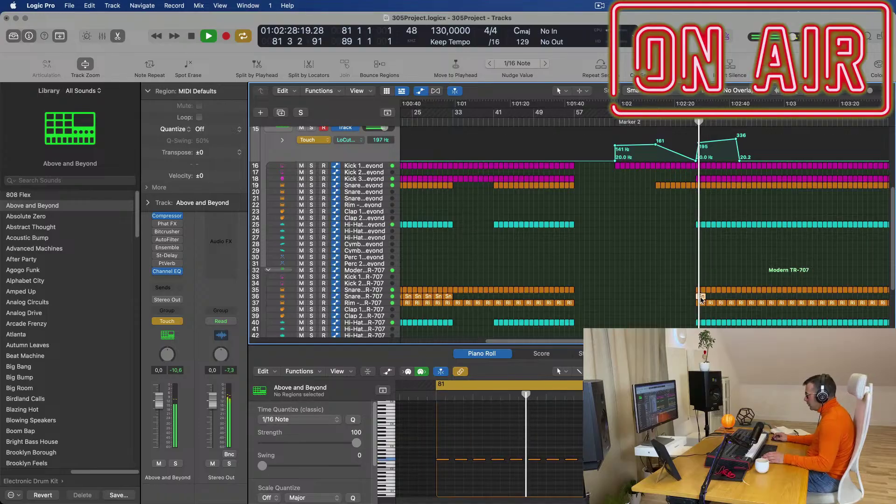
pyautogui.click(701, 298)
pyautogui.press('super+r')
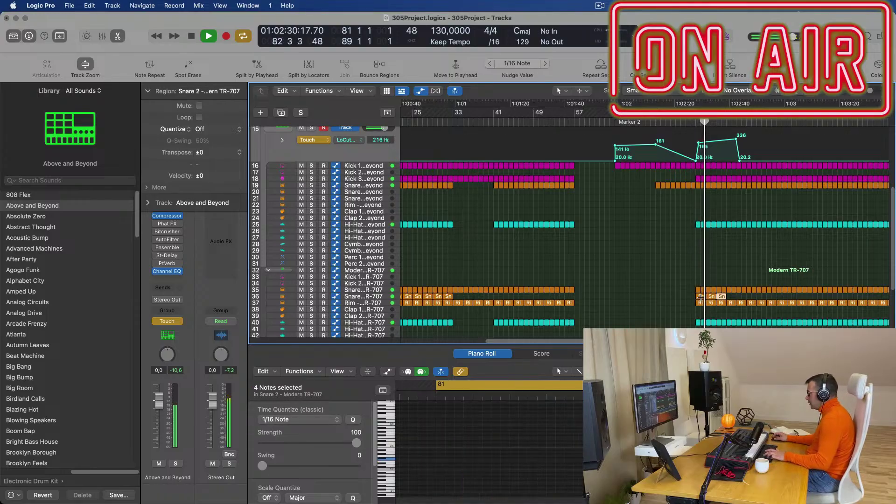
pyautogui.moveTo(745, 299); pyautogui.dragTo(685, 299)
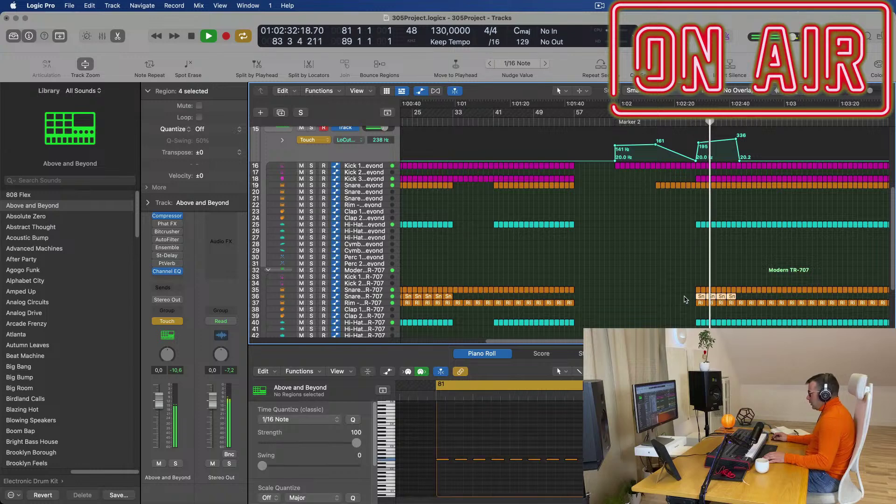
pyautogui.press('super+j')
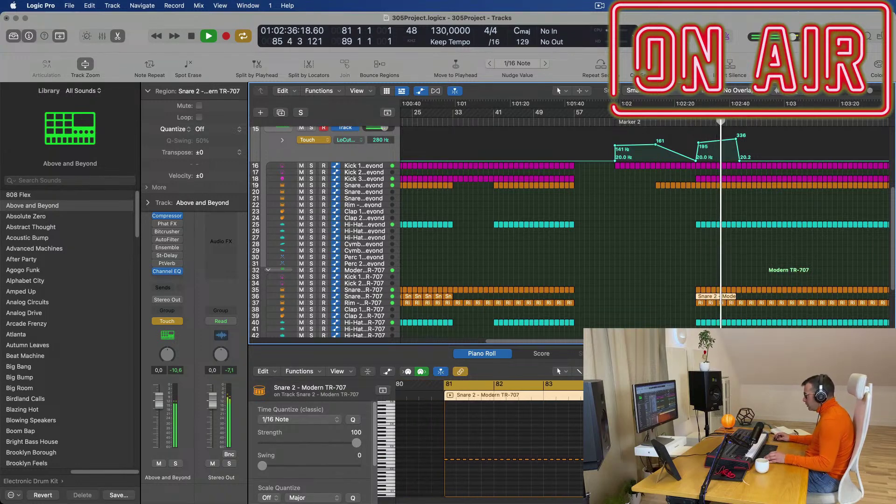
# Select all notes in the joined Snare 2 region and play the section from bar 81
pyautogui.press('Tab')
pyautogui.press('super+a')
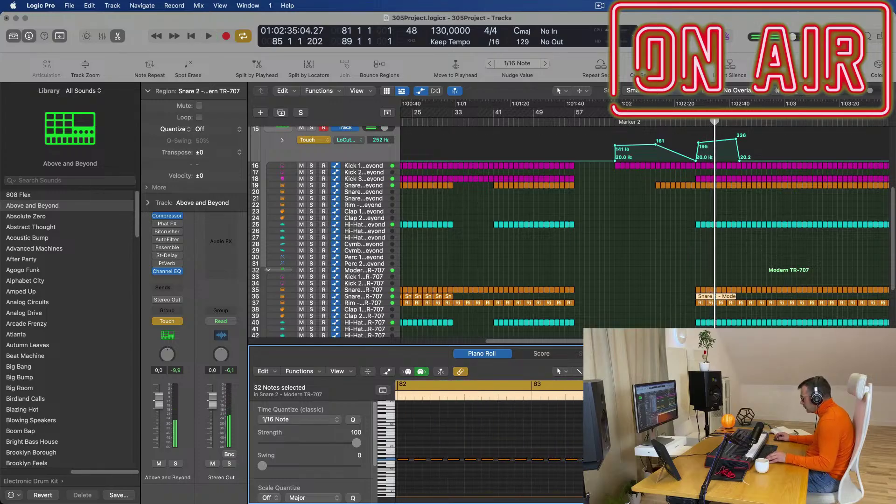
pyautogui.press('space')
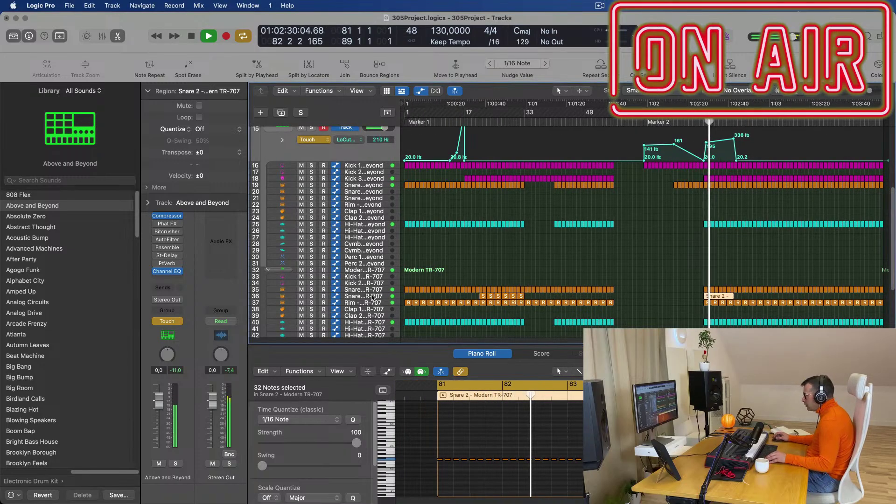
# Automate the Modern TR-707 Snare 2 track's volume to rise from -7.0 dB at bar 81 to about -5 dB at bar 89
pyautogui.click(569, 296)
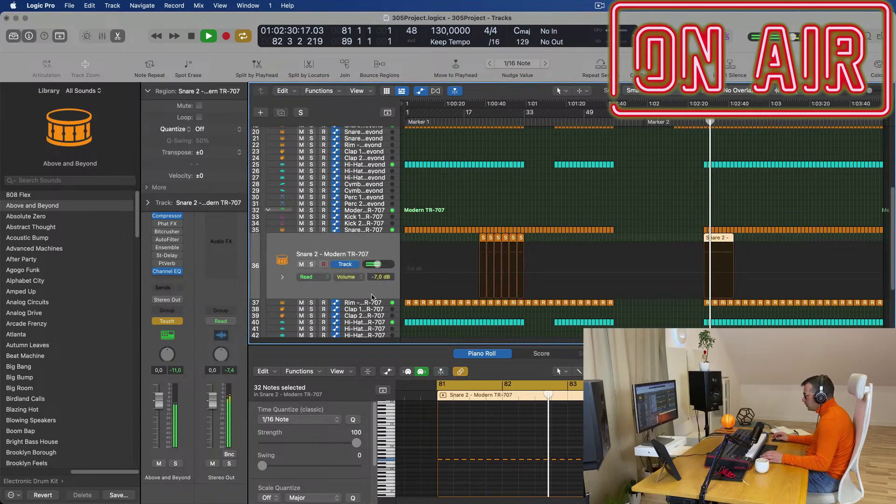
pyautogui.click(701, 275)
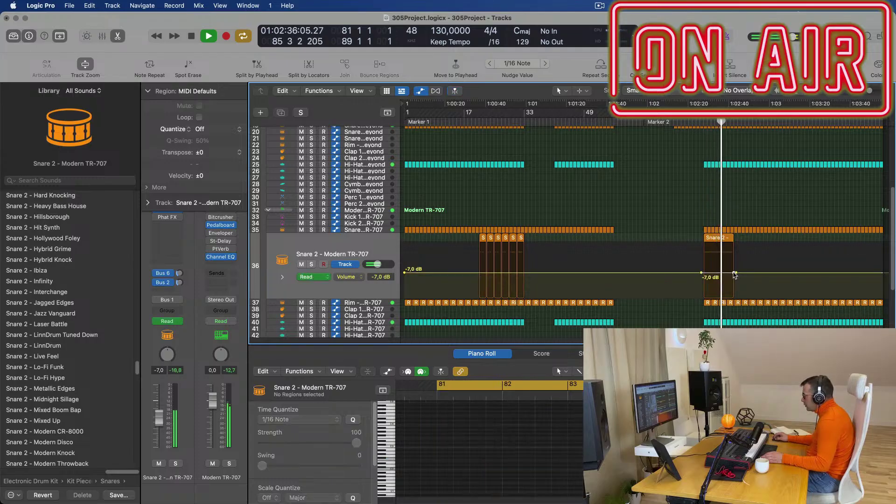
pyautogui.click(735, 273)
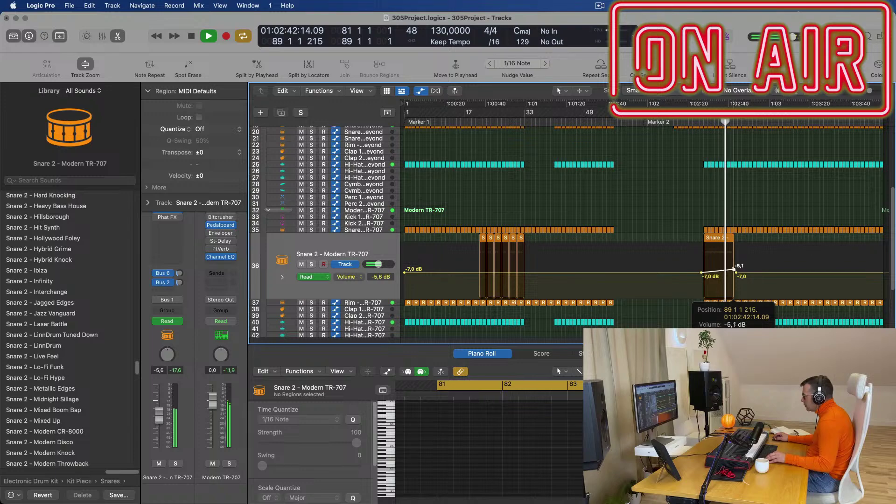
pyautogui.moveTo(735, 270); pyautogui.dragTo(735, 270)
pyautogui.scroll(5, 742, 213)
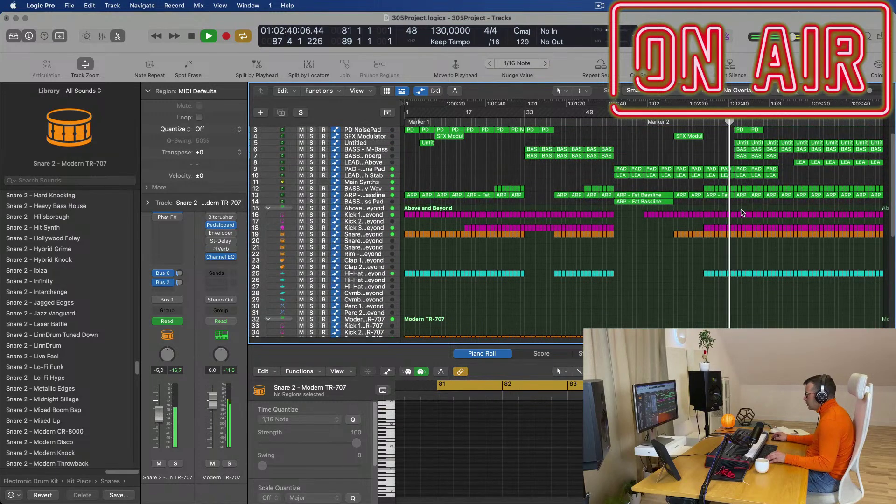
pyautogui.scroll(1, 723, 186)
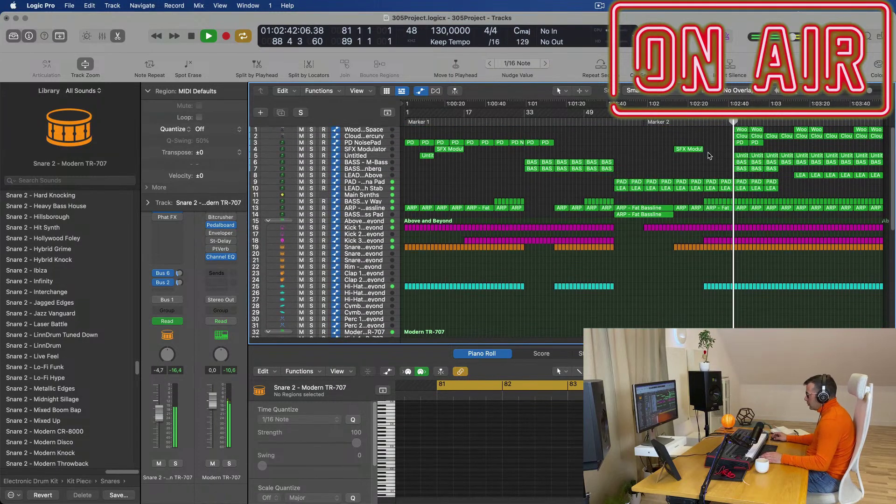
# Set the cycle range to start at bar 57 and copy the BASS - Bass Pad track's Fat Bassline region to bar 73
pyautogui.moveTo(703, 112); pyautogui.dragTo(576, 179)
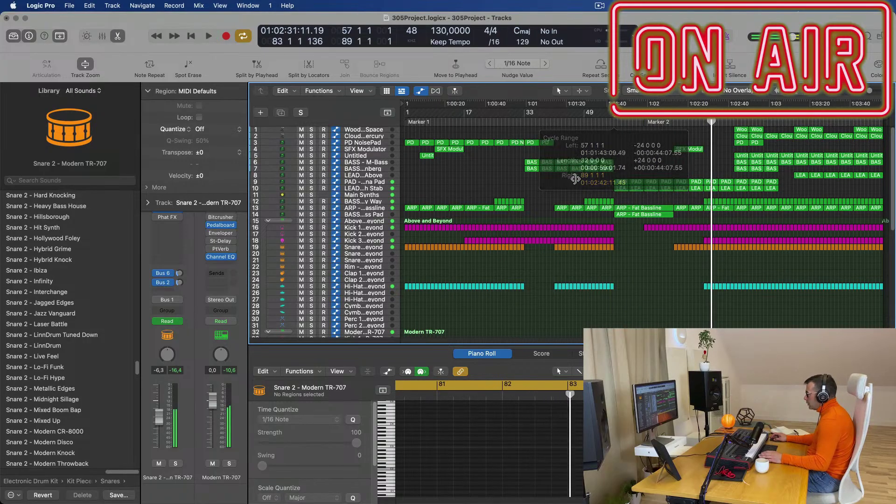
pyautogui.click(658, 216)
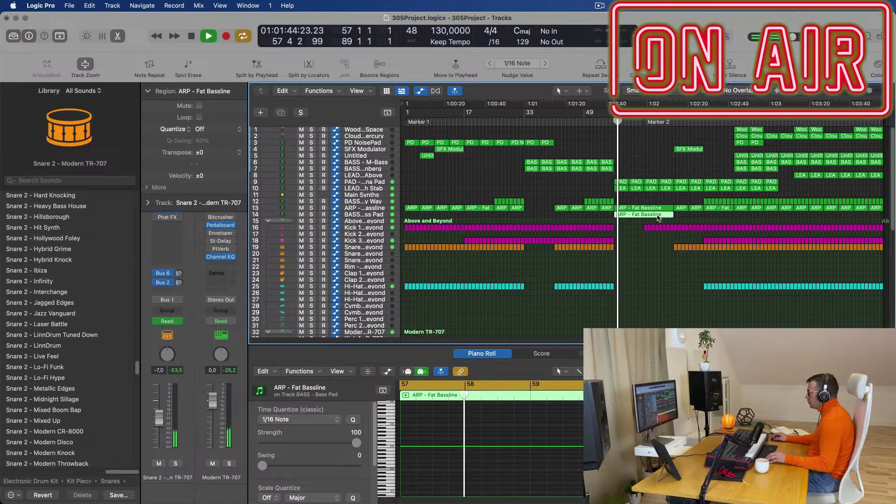
pyautogui.moveTo(658, 216); pyautogui.dragTo(718, 215)
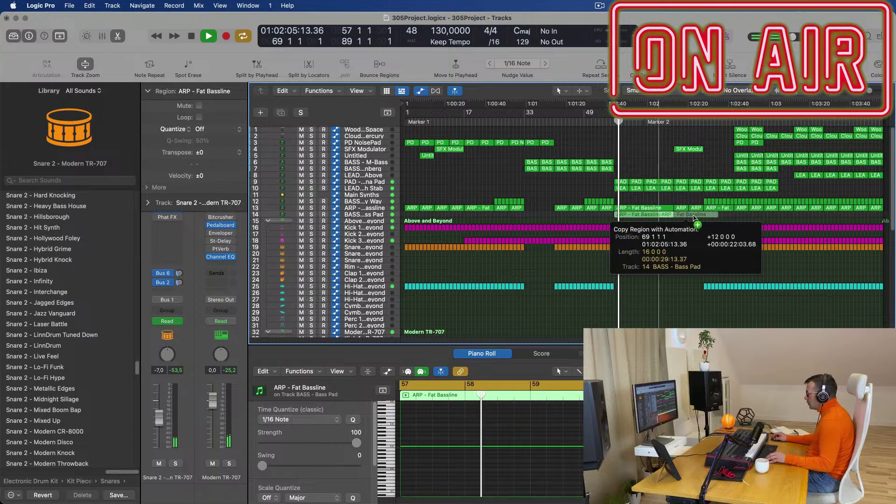
# Put the BASS - Bass Pad track in Touch automation mode and record a trial move of Sylenth1's filter control Cutoff
pyautogui.click(378, 216)
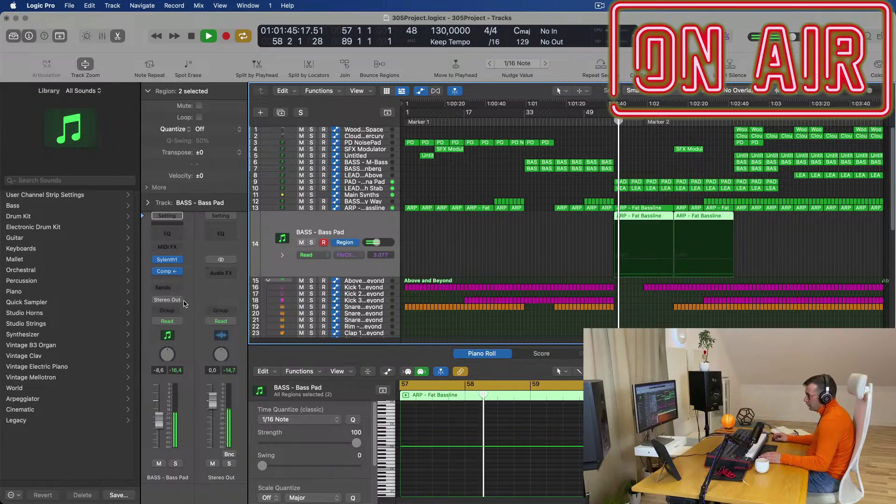
pyautogui.click(167, 321)
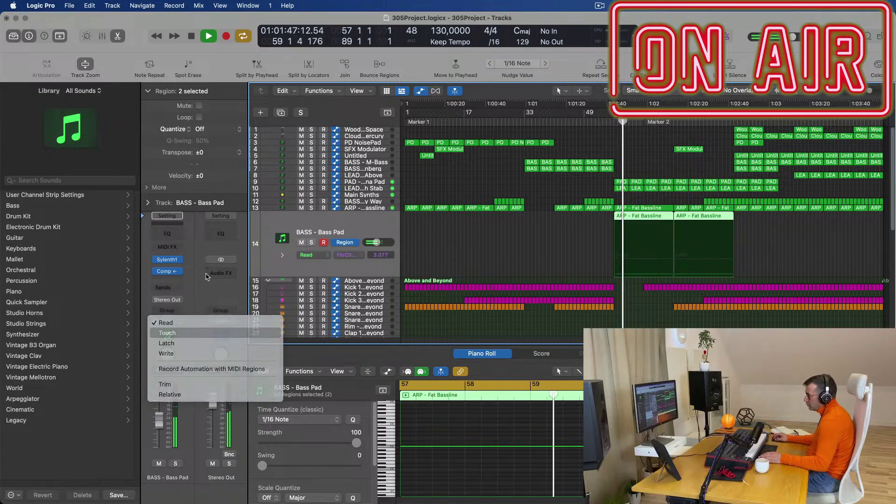
pyautogui.click(167, 333)
pyautogui.click(167, 260)
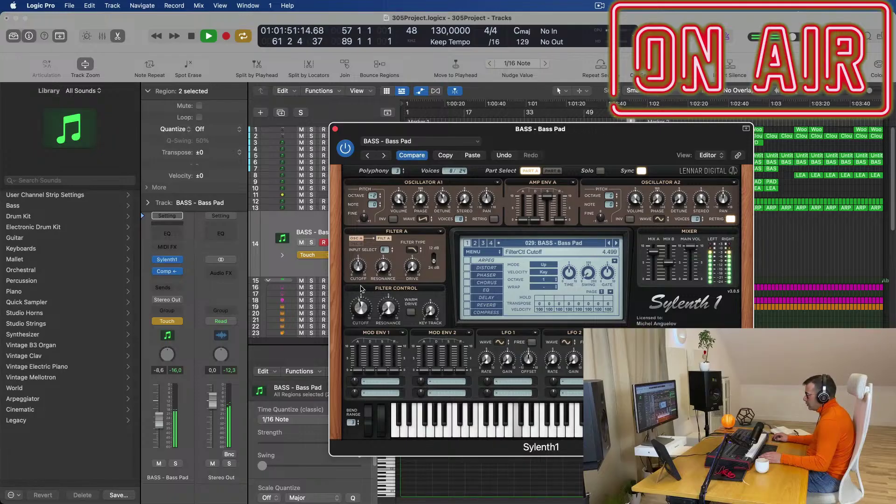
pyautogui.click(335, 129)
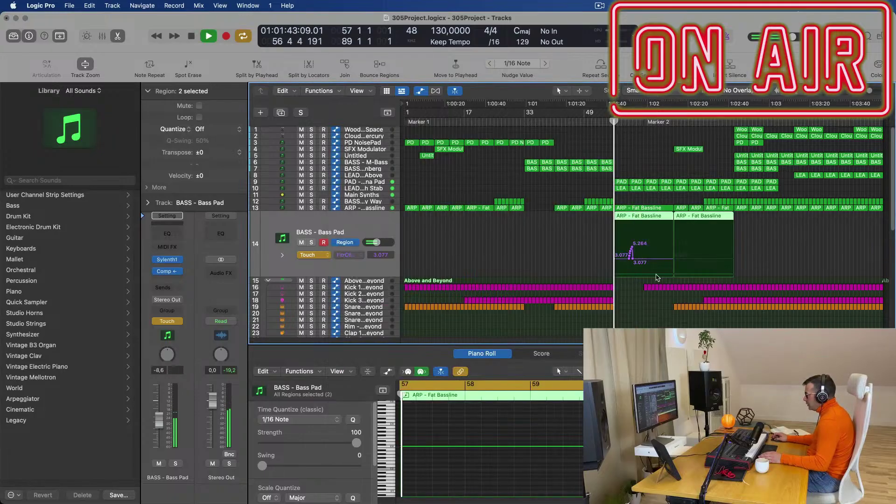
# Clear the recorded cutoff bumps on Bass Pad and ramp its filter cutoff up from 3.077 at bar 73 towards bar 89
pyautogui.moveTo(641, 259); pyautogui.dragTo(616, 257)
pyautogui.click(693, 260)
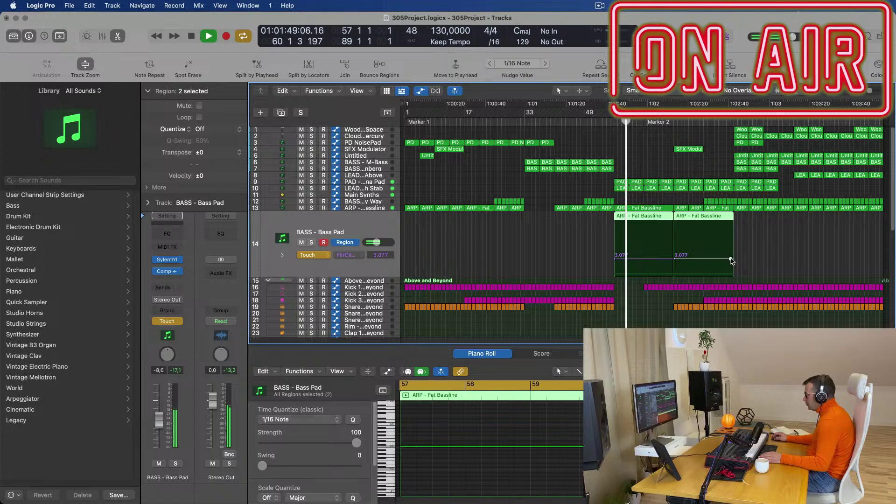
pyautogui.moveTo(731, 259); pyautogui.dragTo(731, 245)
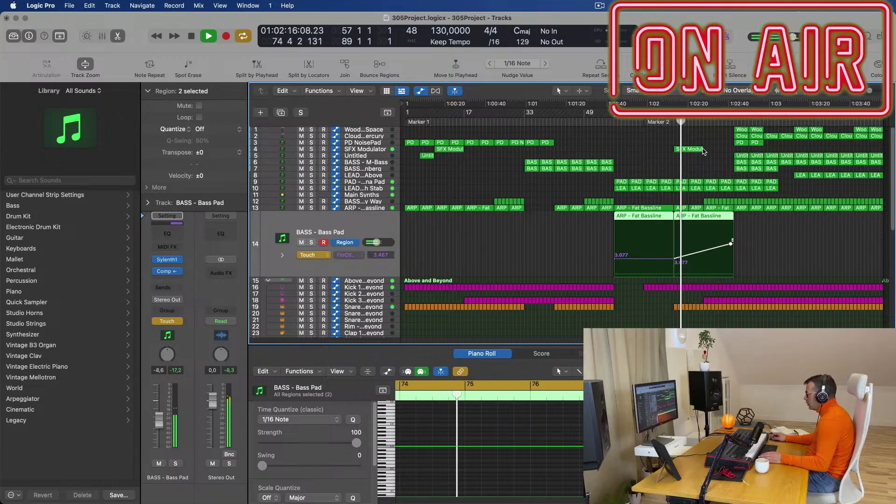
# Lengthen the SFX Modulator region that starts at bar 73 so it ends at bar 89
pyautogui.moveTo(704, 151); pyautogui.dragTo(732, 153)
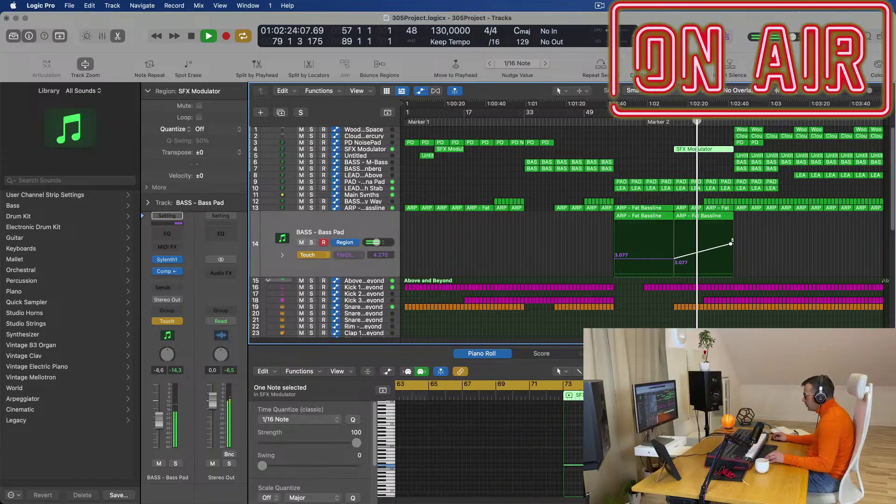
pyautogui.press('Tab')
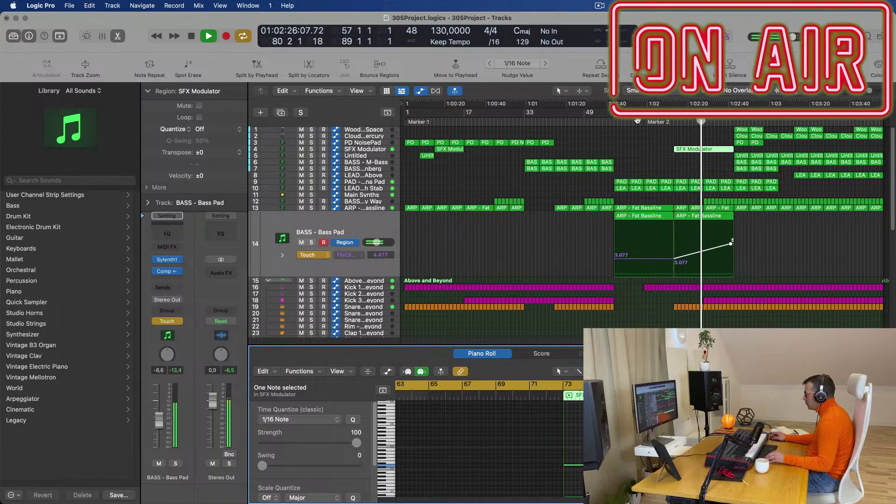
pyautogui.click(658, 149)
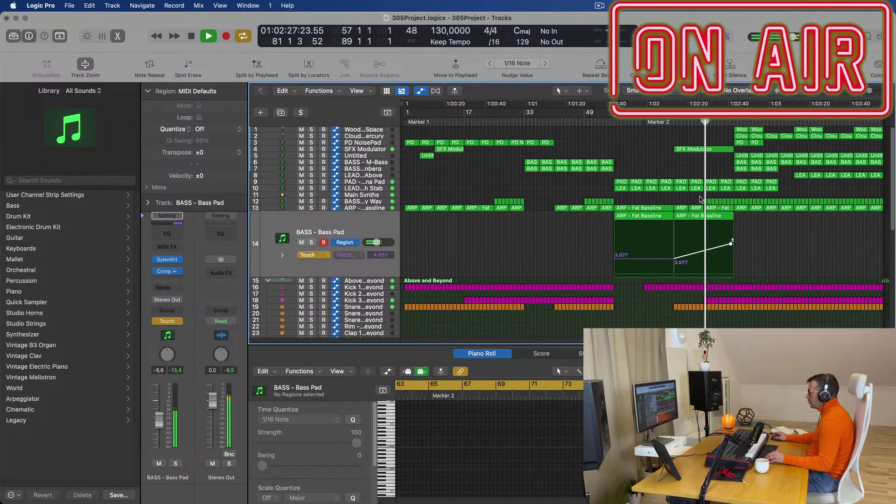
# Check the ARP - Fat Bassline cutoff automation and delete the woodblock and clouds regions between bars 89 and 105
pyautogui.scroll(3, 749, 232)
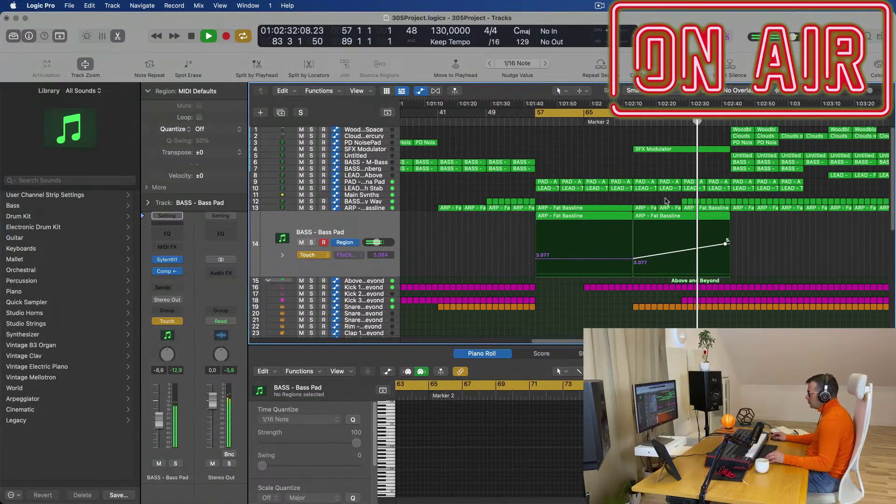
pyautogui.click(379, 210)
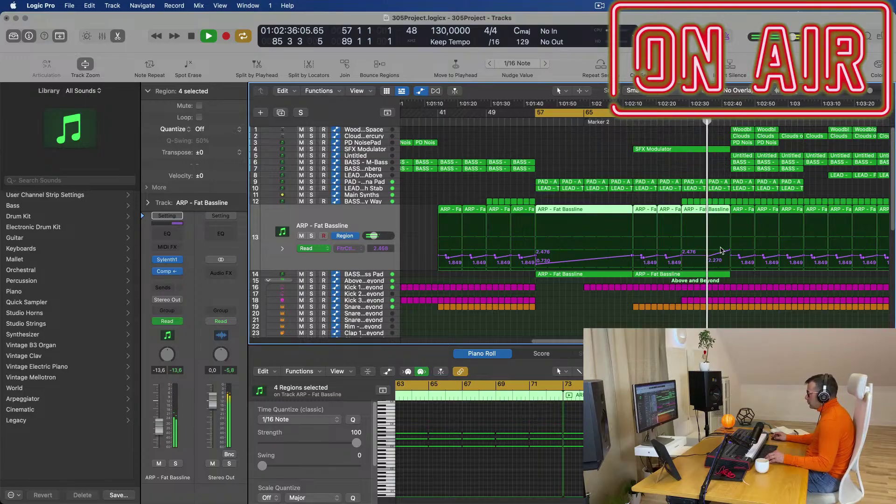
pyautogui.scroll(-4, 722, 250)
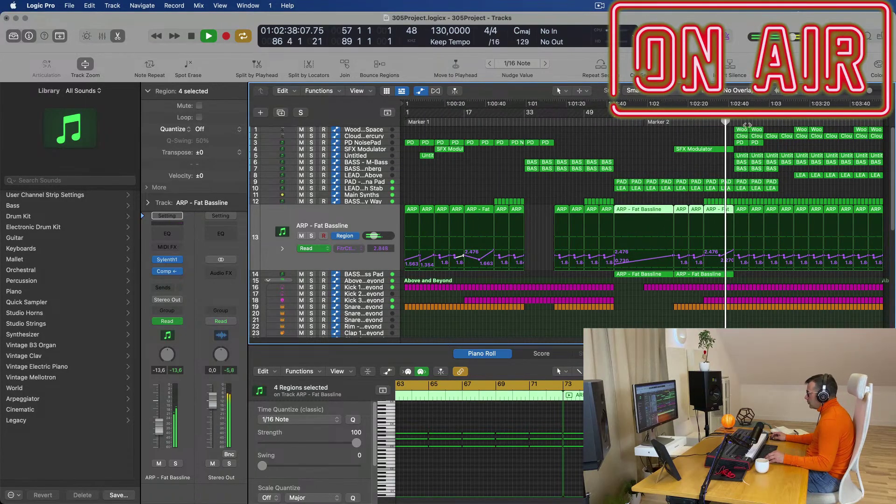
pyautogui.moveTo(715, 131); pyautogui.dragTo(790, 136)
pyautogui.press('Delete')
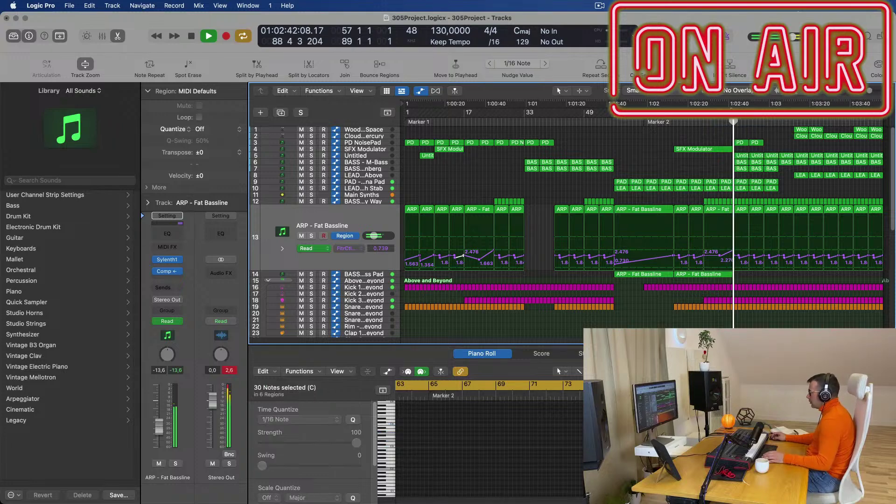
# Cut bar 88 out of all synth and drum regions below the SFX Modulator track, splitting the notes that cross the cut
pyautogui.scroll(3, 766, 179)
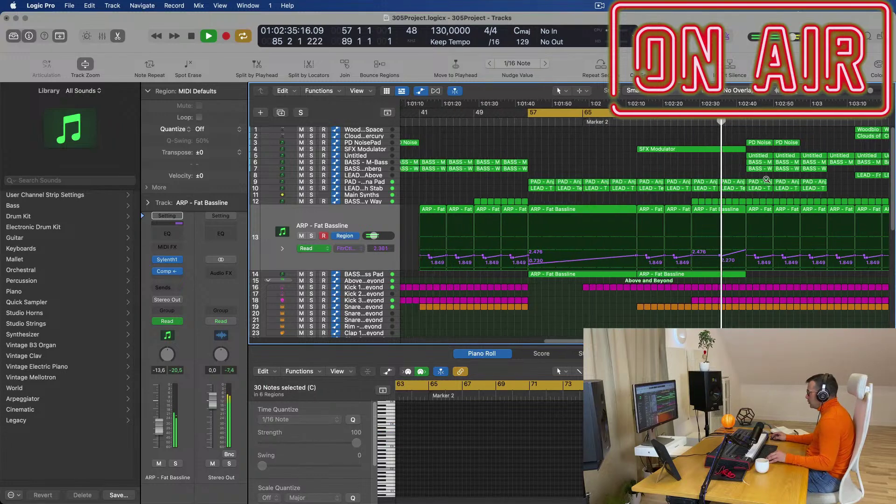
pyautogui.scroll(3, 728, 177)
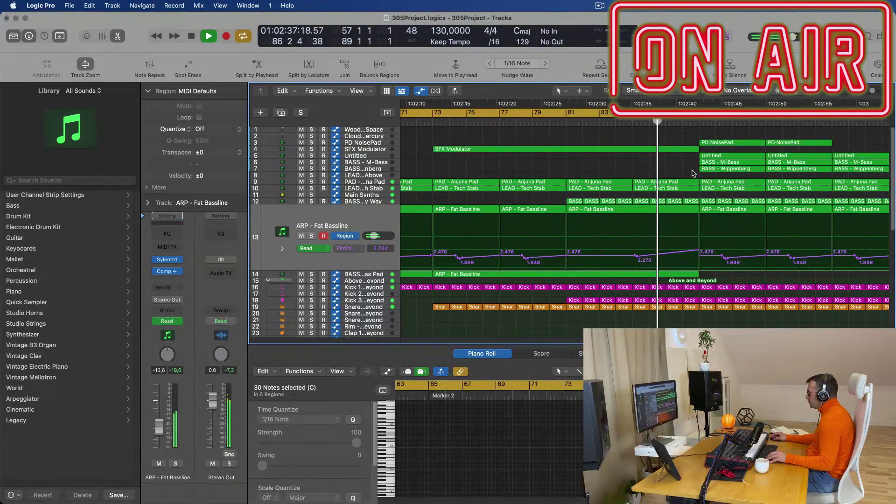
pyautogui.scroll(-1, 686, 256)
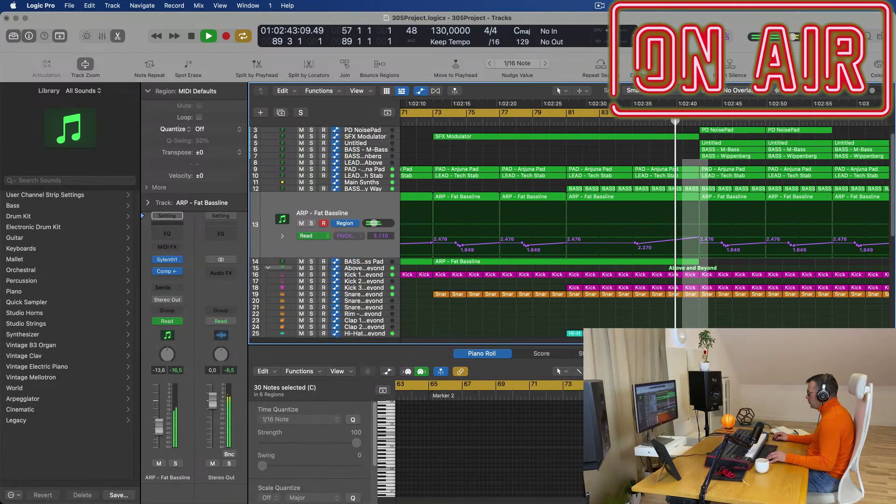
pyautogui.scroll(-5, 682, 335)
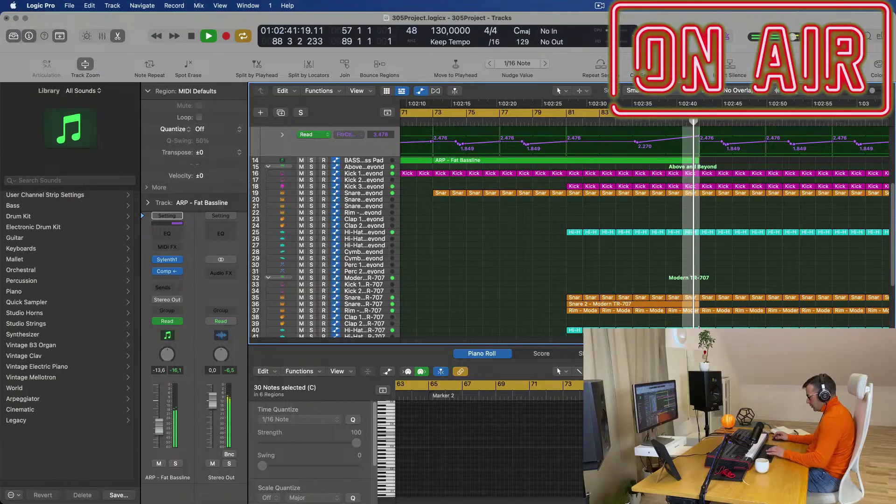
pyautogui.press('super+t')
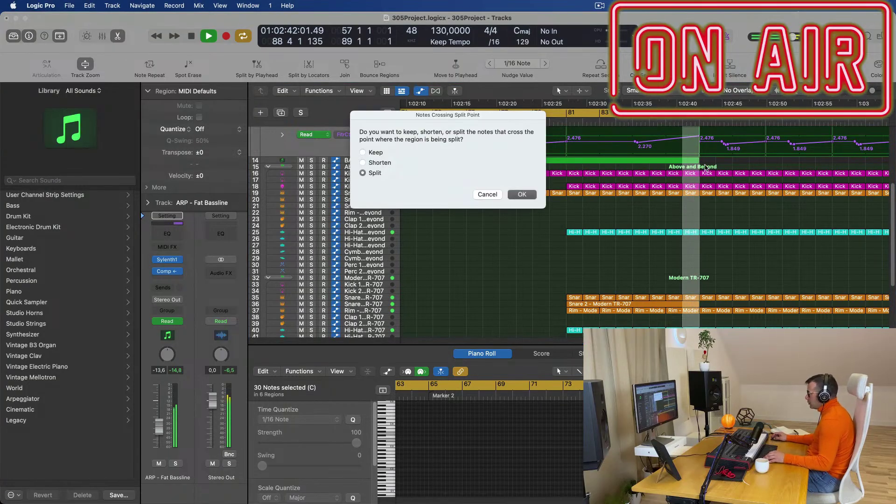
pyautogui.press('Return')
# Extend the cycle range's end to bar 101 and start playback just before bar 89
pyautogui.hscroll(-8, 700, 168)
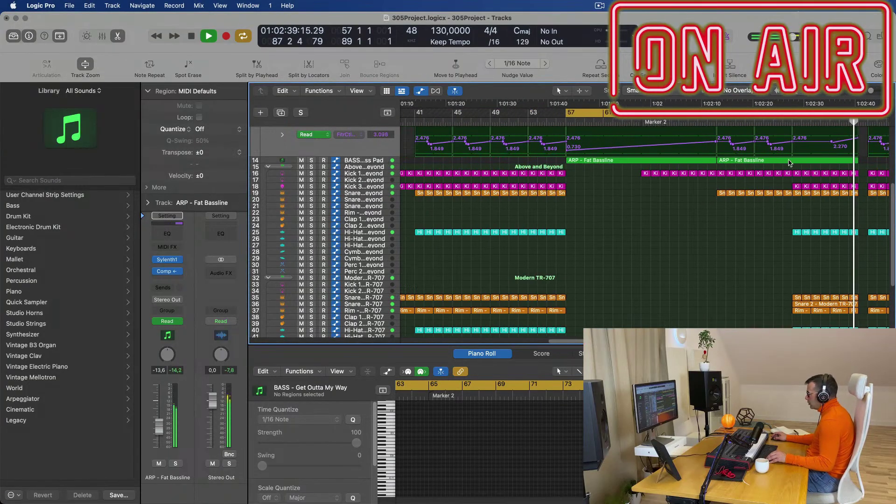
pyautogui.hscroll(8, 771, 174)
pyautogui.scroll(-3, 701, 154)
pyautogui.scroll(7, 700, 154)
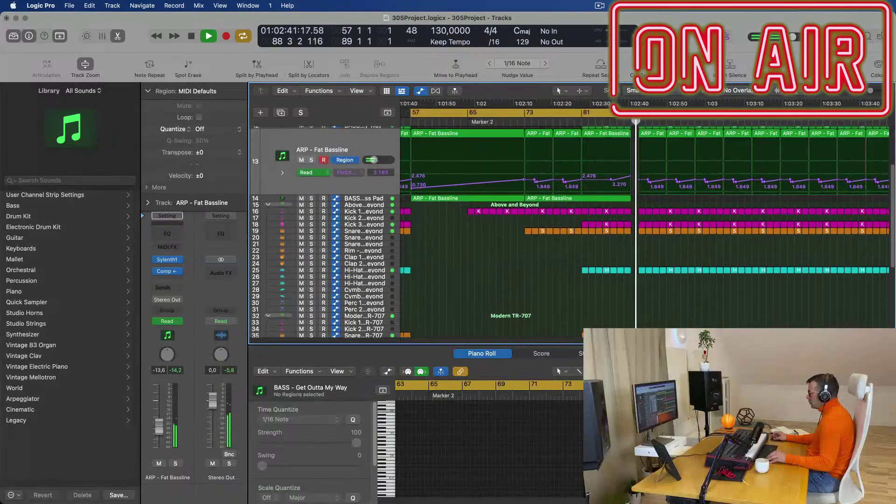
pyautogui.moveTo(639, 112); pyautogui.dragTo(723, 112)
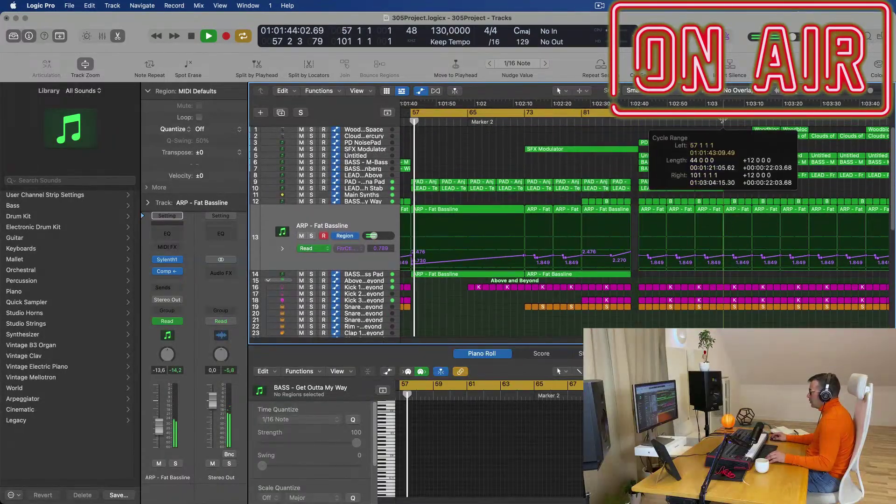
pyautogui.click(633, 122)
pyautogui.press('super+Left')
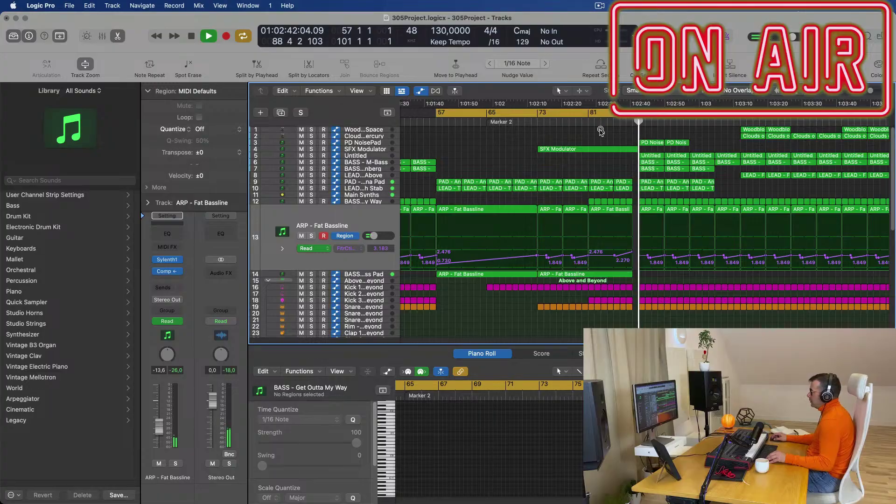
# Listen to the drop from bar 89 and restart playback from bar 57
pyautogui.scroll(5, 600, 132)
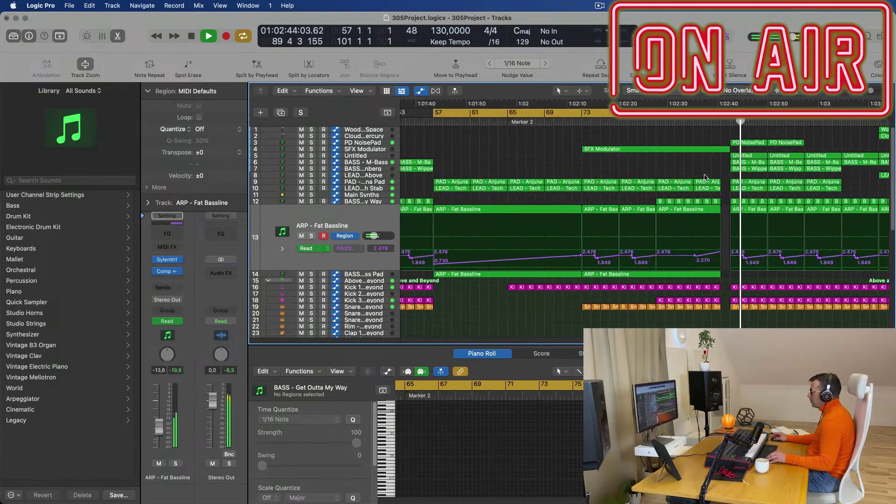
pyautogui.scroll(-5, 767, 157)
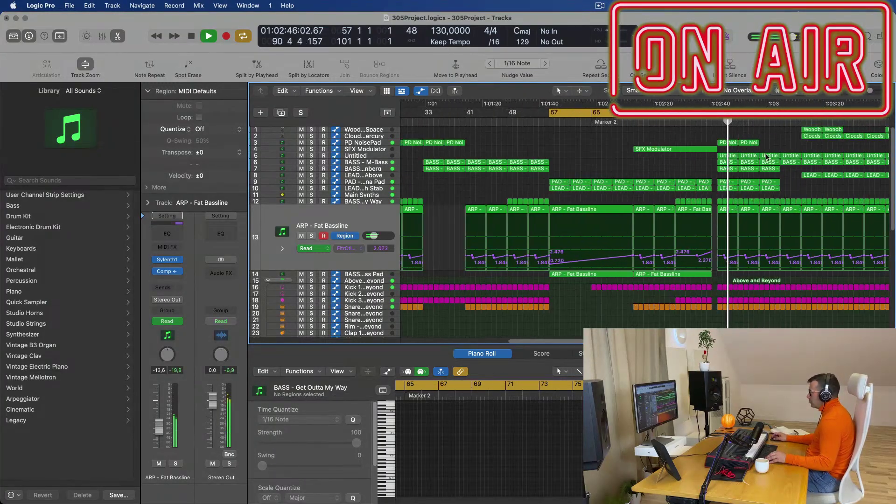
pyautogui.scroll(3, 766, 154)
pyautogui.scroll(-3, 768, 150)
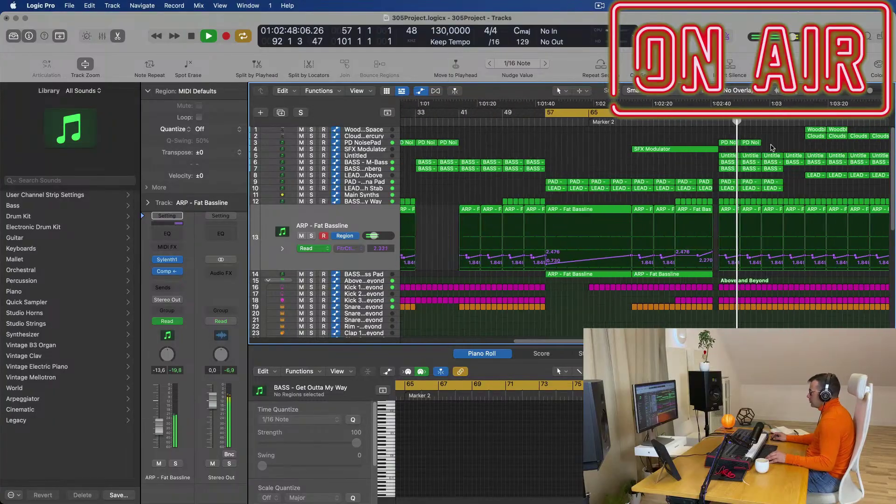
pyautogui.hscroll(-1, 768, 142)
pyautogui.hscroll(-1, 603, 140)
pyautogui.press('space')
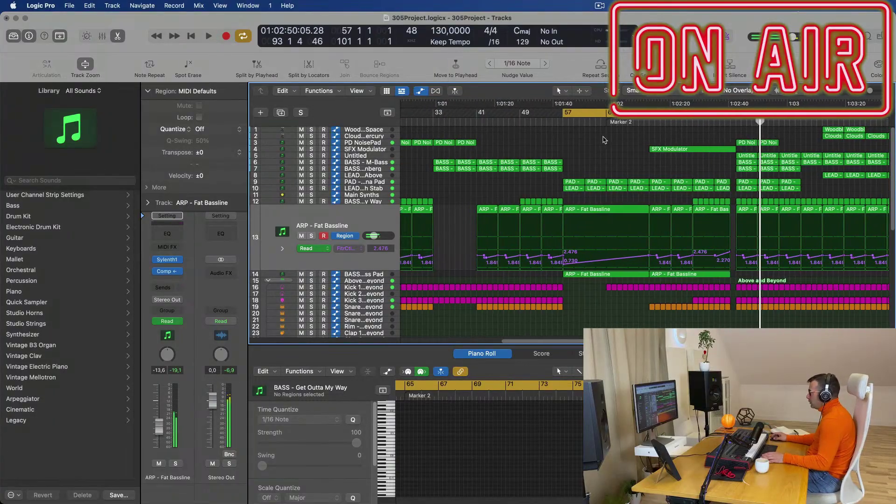
pyautogui.press('space')
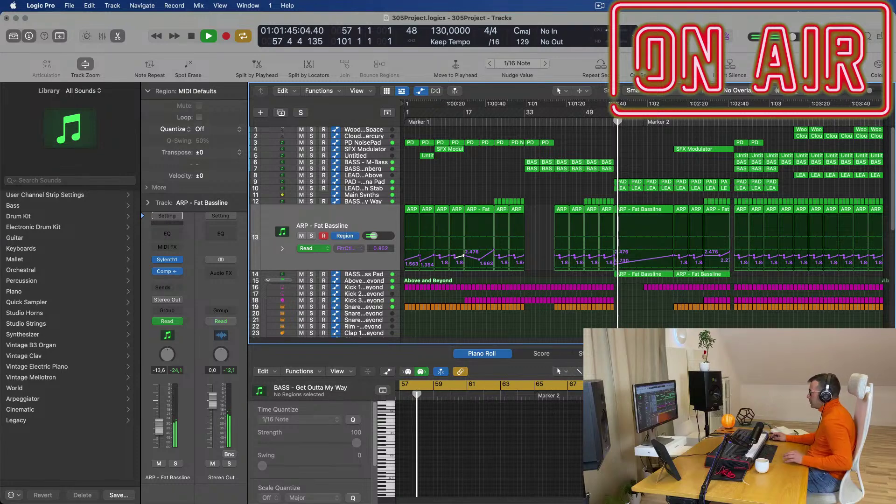
pyautogui.click(599, 6)
pyautogui.click(604, 7)
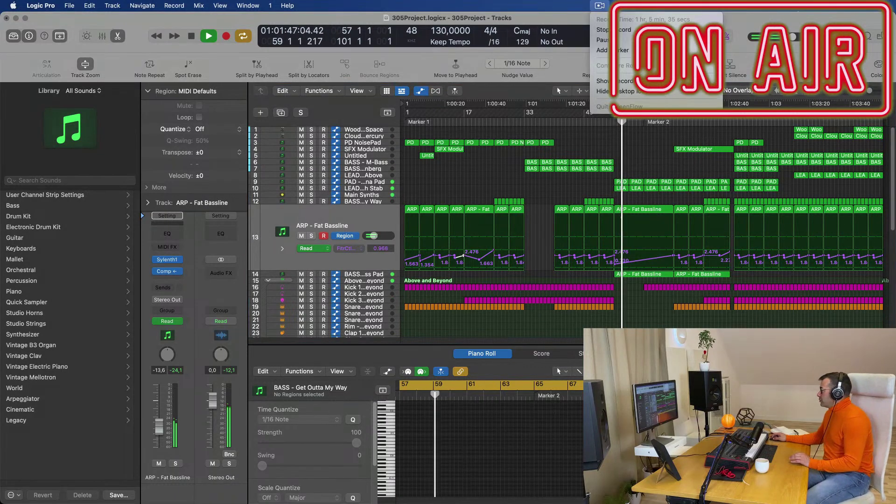